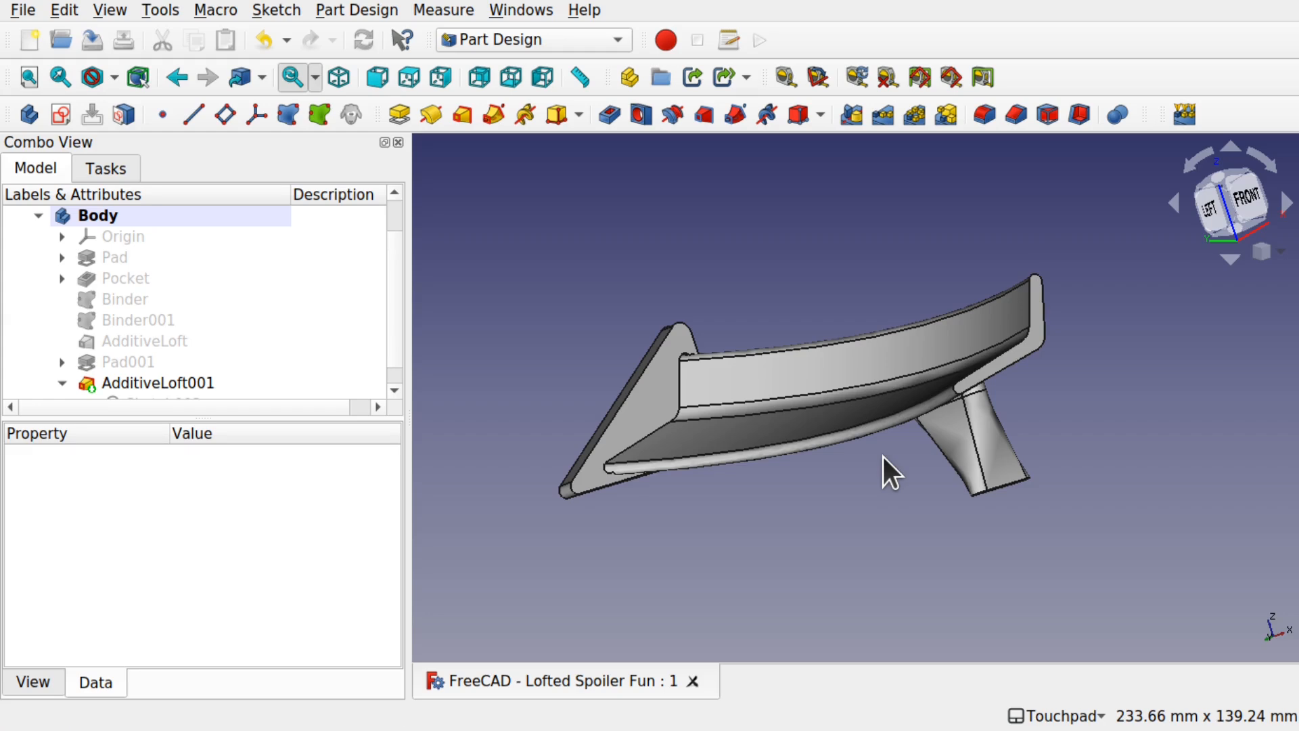
{"action": "middle_click_drag", "start_coordinate": [883, 456], "coordinate": [877, 447]}
{"action": "middle_click_drag", "start_coordinate": [793, 444], "coordinate": [802, 478]}
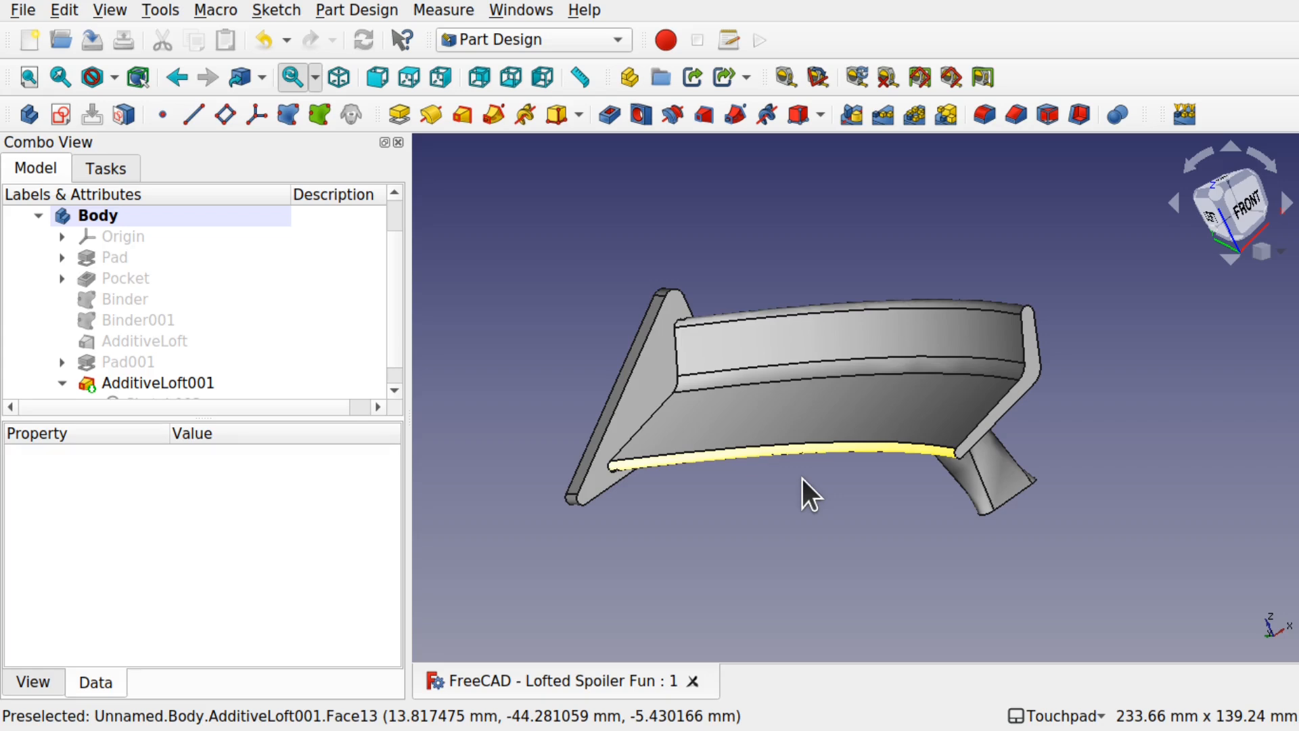
{"action": "middle_click_drag", "start_coordinate": [802, 477], "coordinate": [801, 447]}
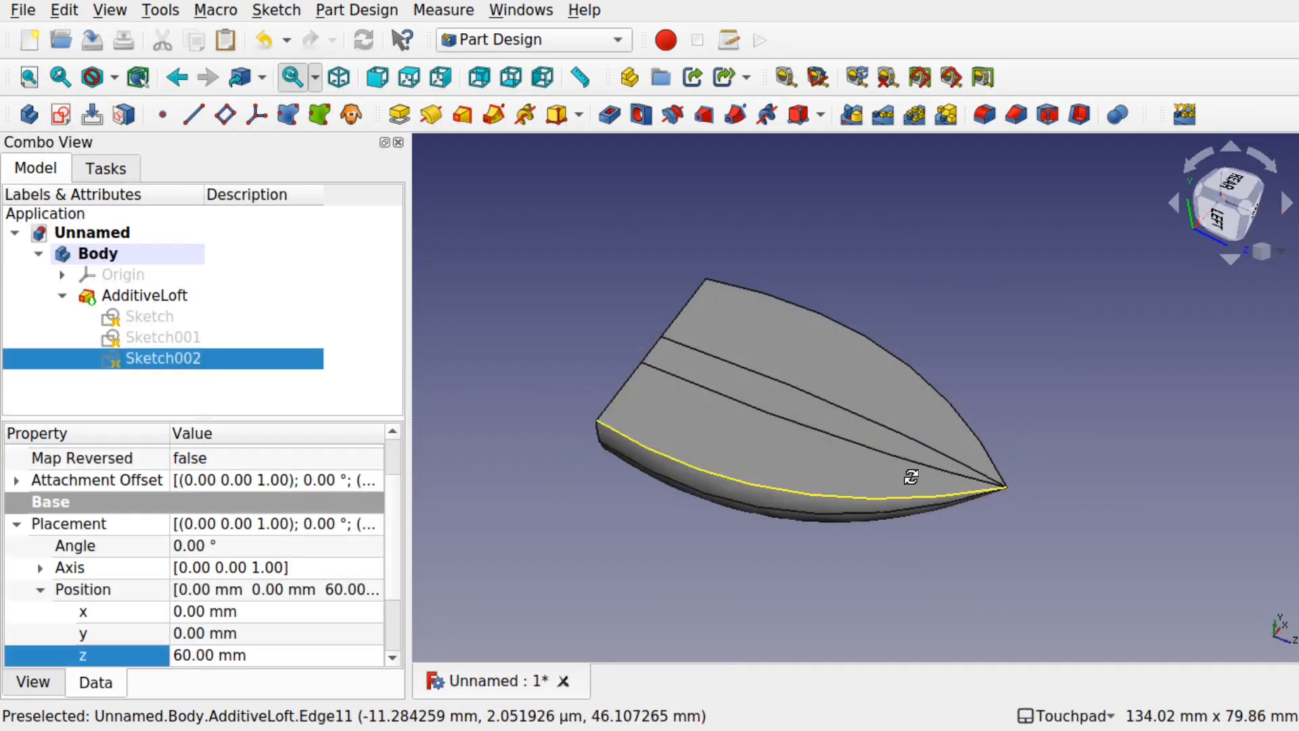
{"action": "middle_click_drag", "start_coordinate": [907, 473], "coordinate": [839, 473]}
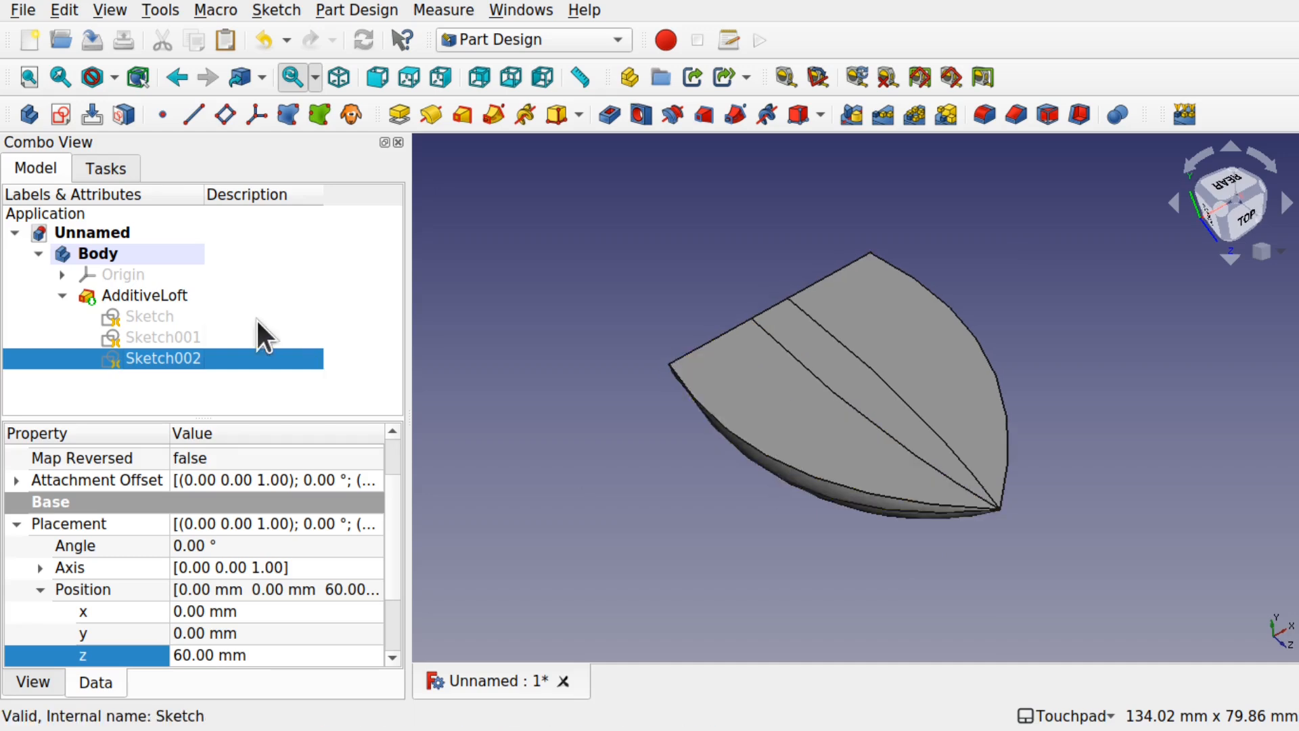
{"action": "left_click", "coordinate": [101, 169]}
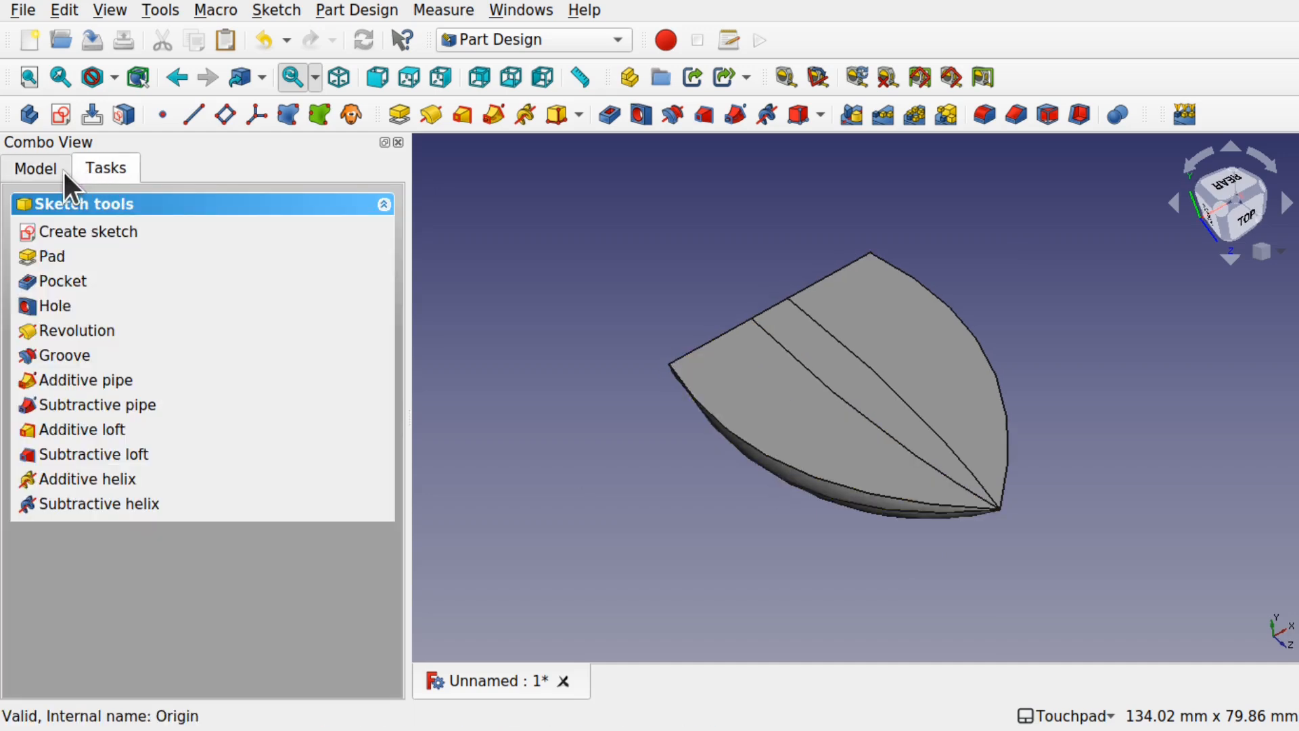
{"action": "left_click", "coordinate": [63, 169]}
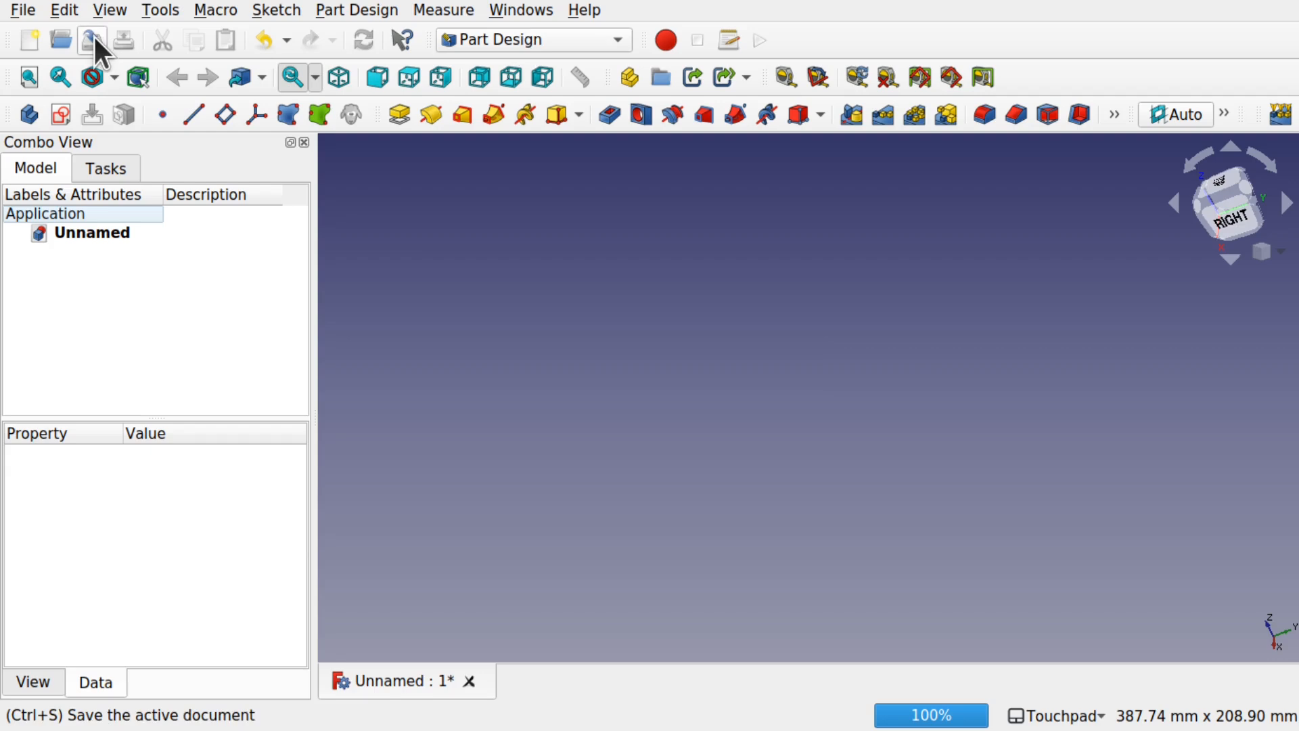
- Create a new body and start a sketch in it on the XY plane
{"action": "left_click", "coordinate": [19, 119]}
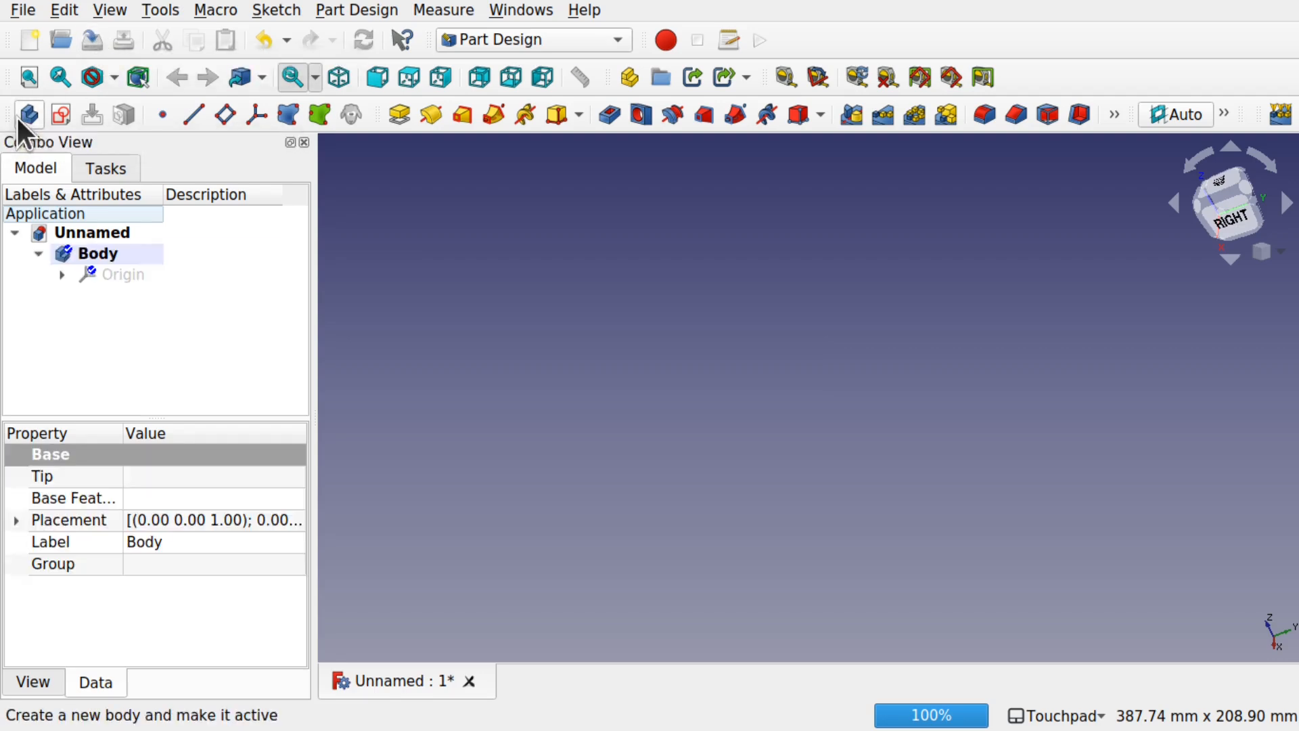
{"action": "left_click", "coordinate": [58, 116]}
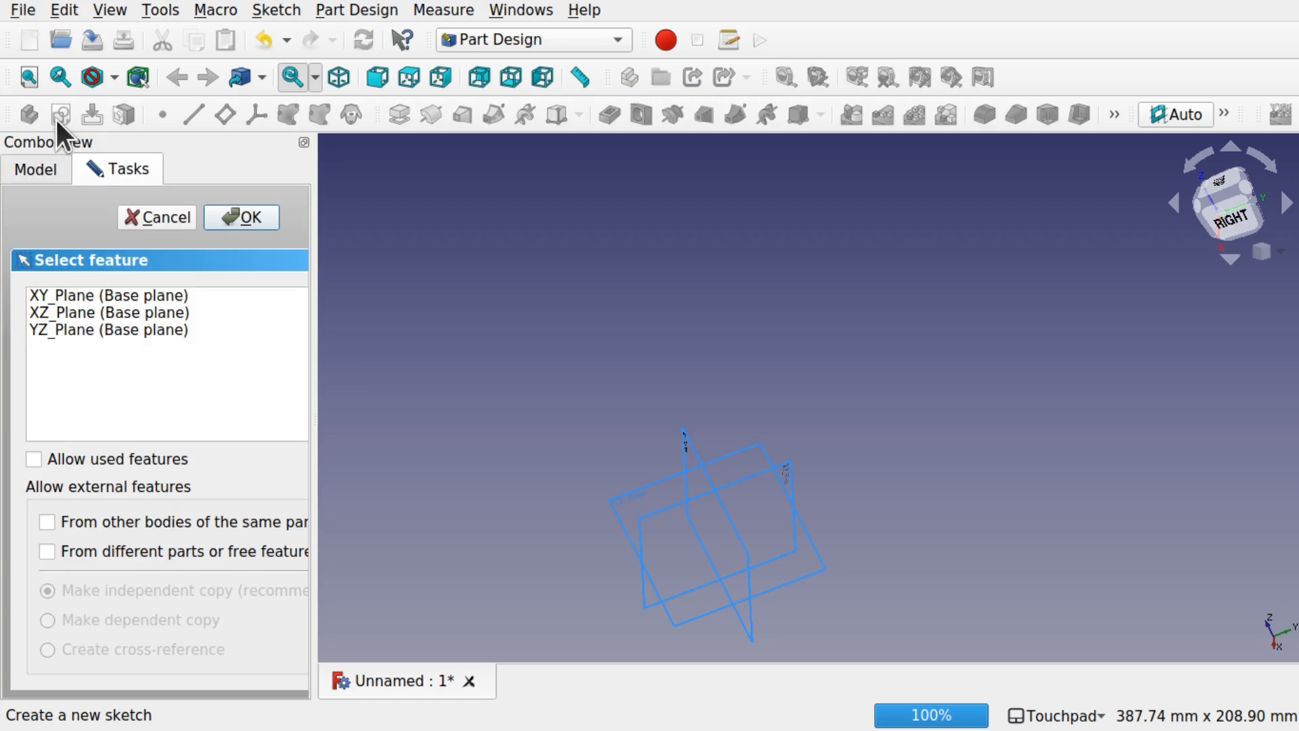
{"action": "left_click", "coordinate": [87, 295]}
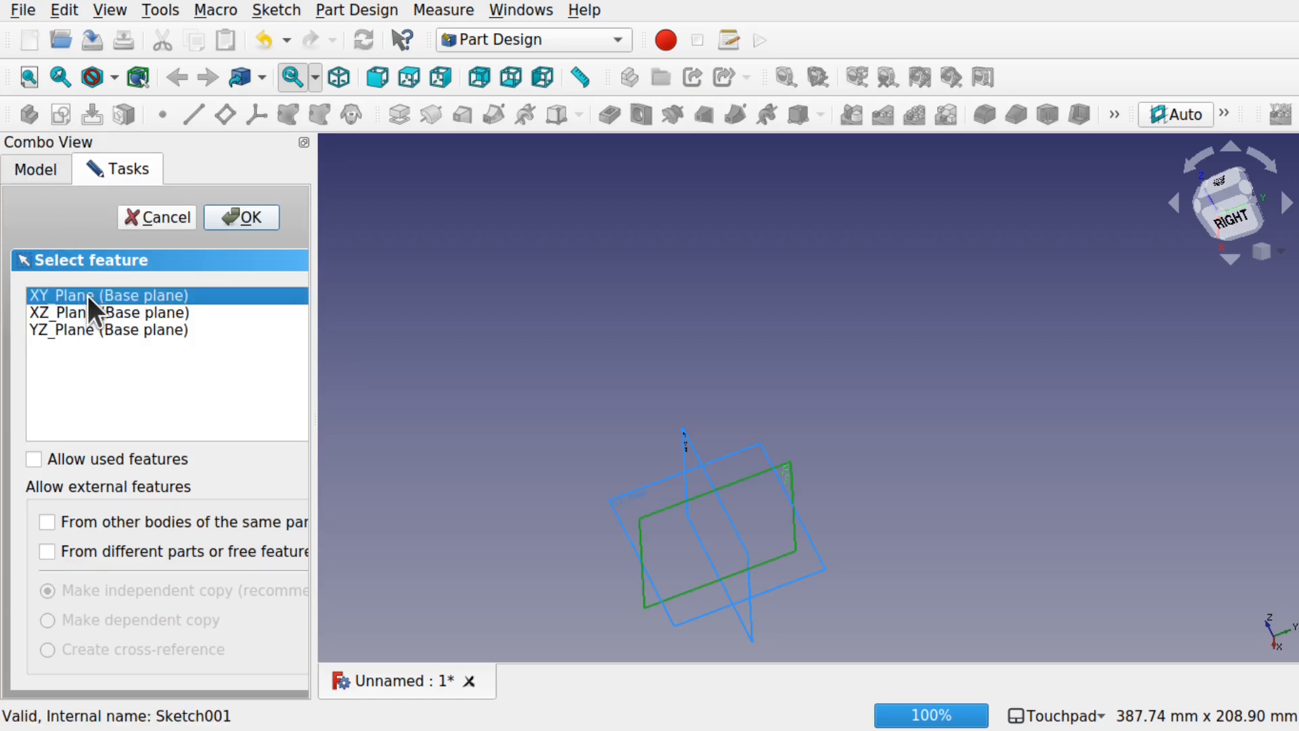
{"action": "scroll", "coordinate": [675, 505], "scroll_direction": "up", "scroll_amount": 3}
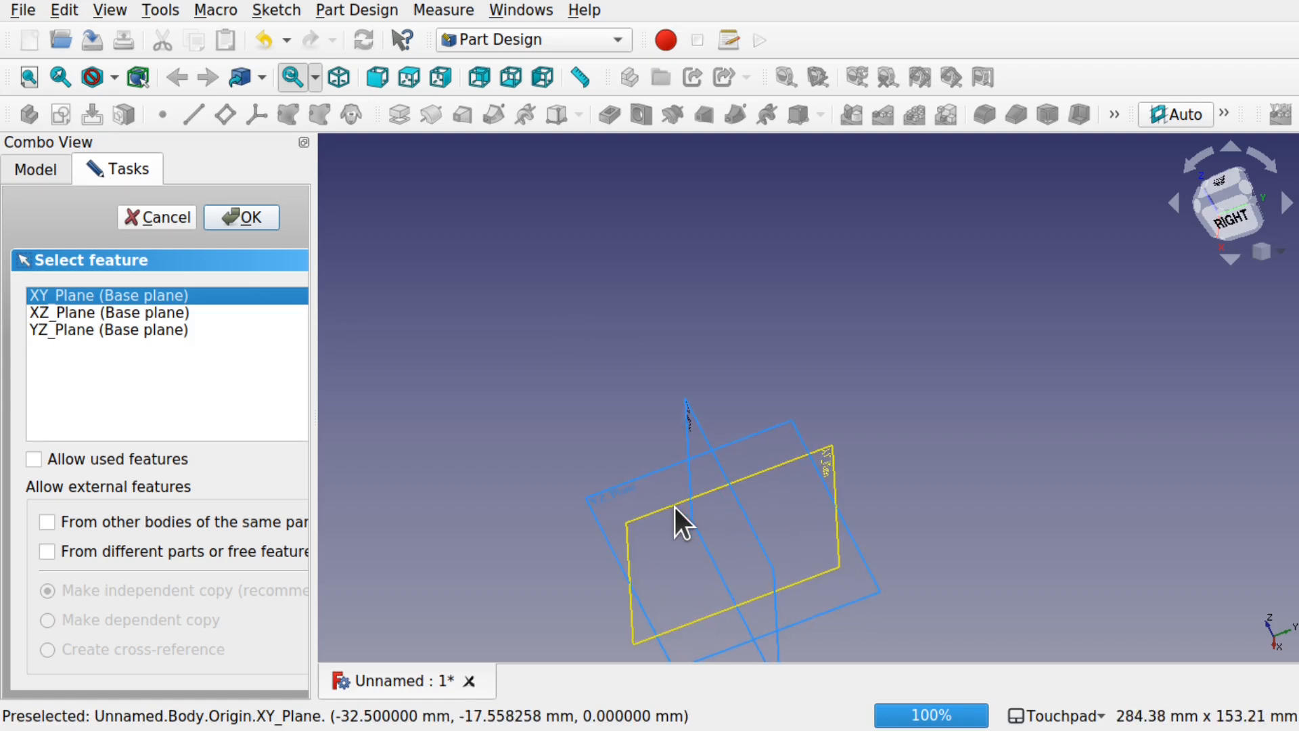
{"action": "left_click_drag", "start_coordinate": [675, 507], "coordinate": [731, 354], "text": "shift"}
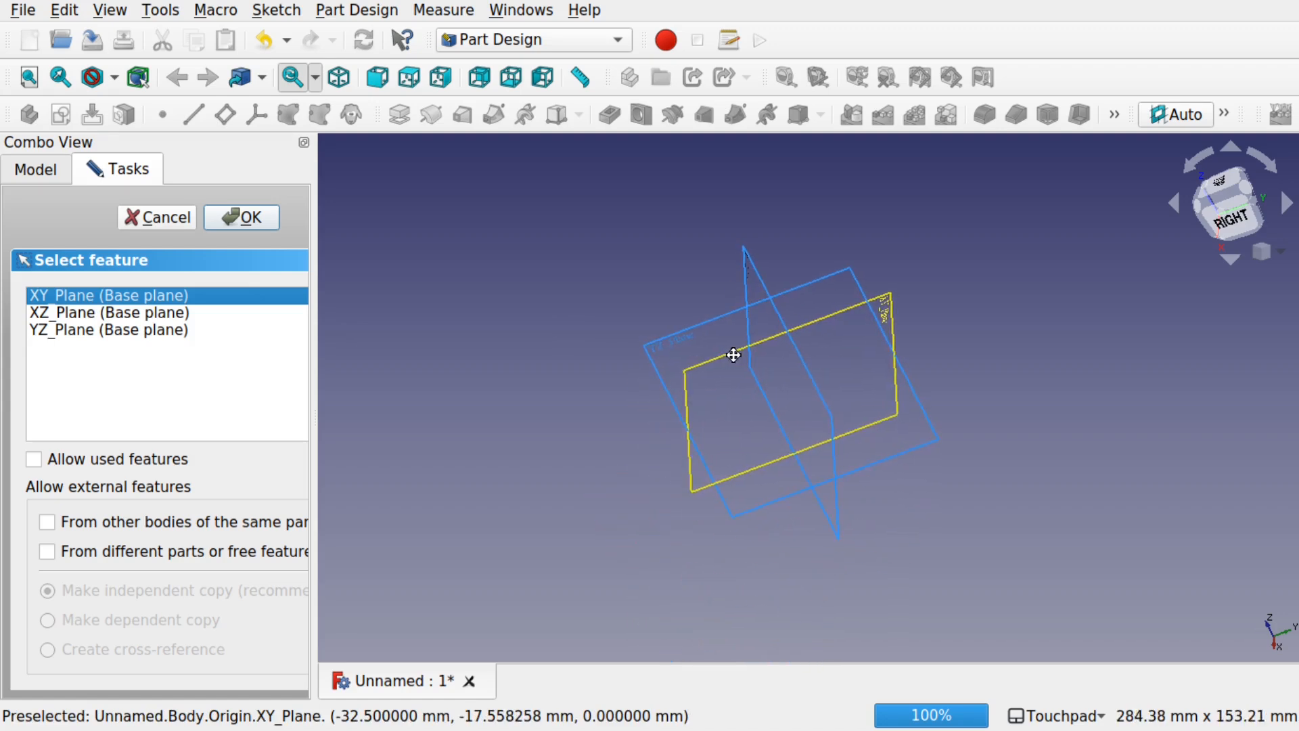
{"action": "left_click", "coordinate": [237, 206]}
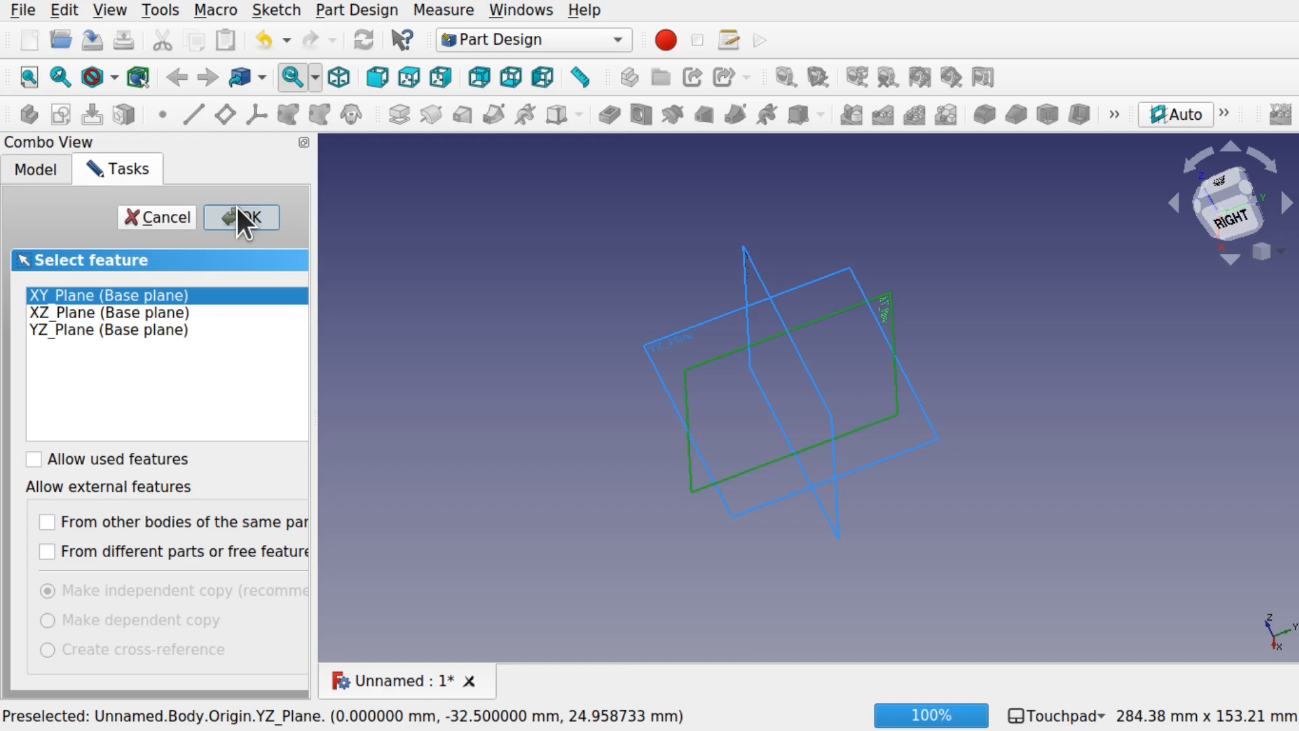
{"action": "left_click_drag", "start_coordinate": [566, 328], "coordinate": [704, 323], "text": "shift"}
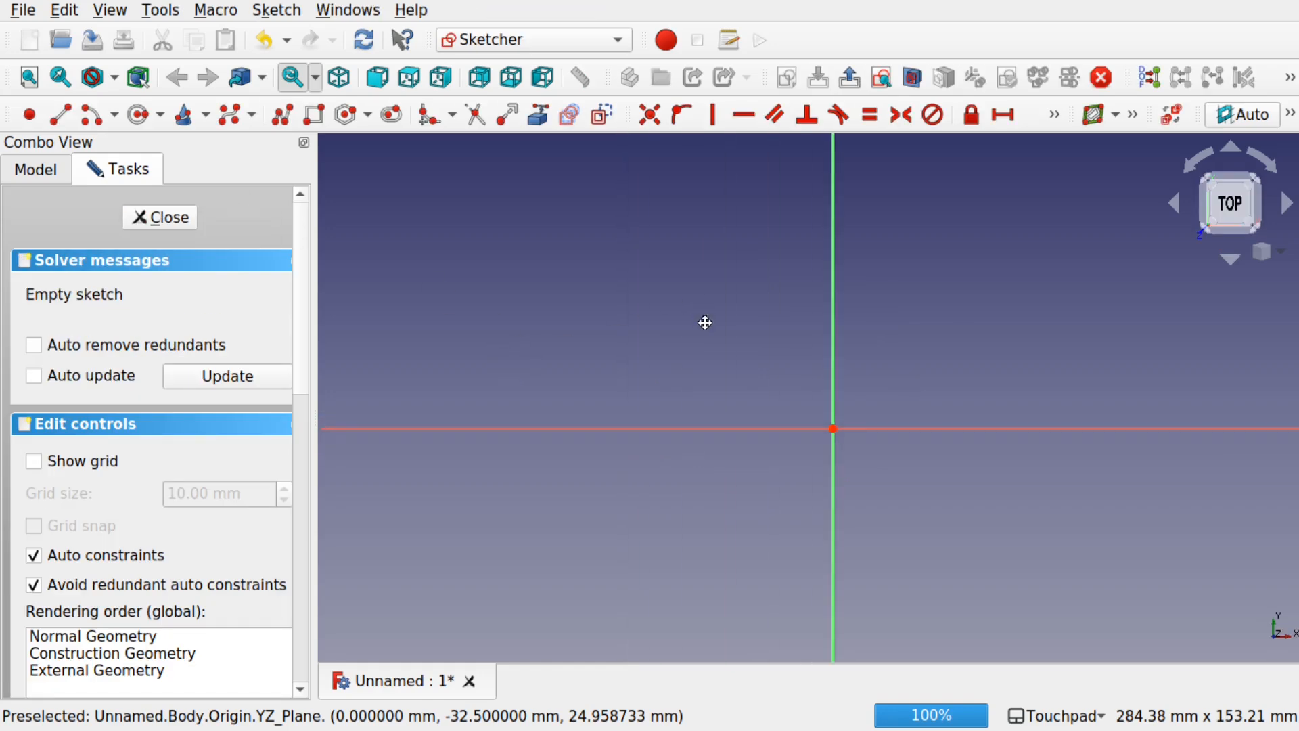
- Sketch a circle centred on the origin with a radius of about 42 mm and close the sketch
{"action": "left_click", "coordinate": [138, 114]}
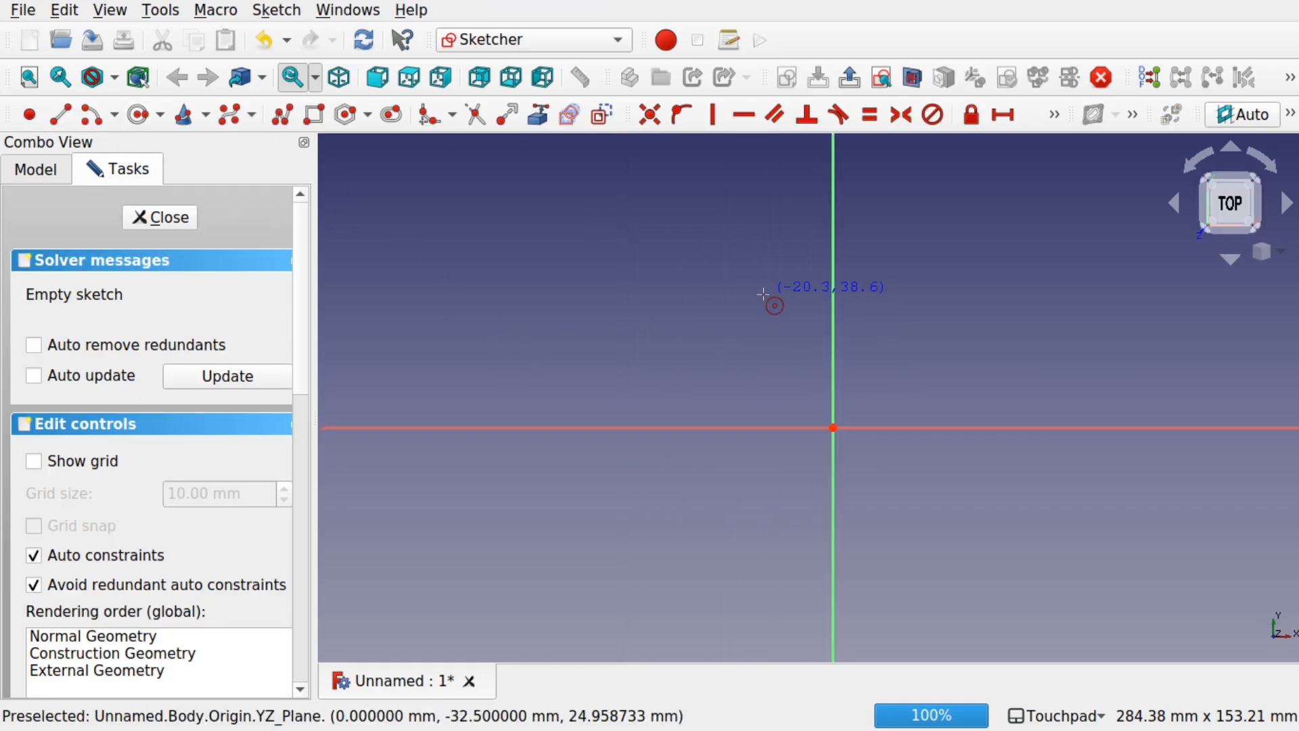
{"action": "left_click", "coordinate": [833, 428]}
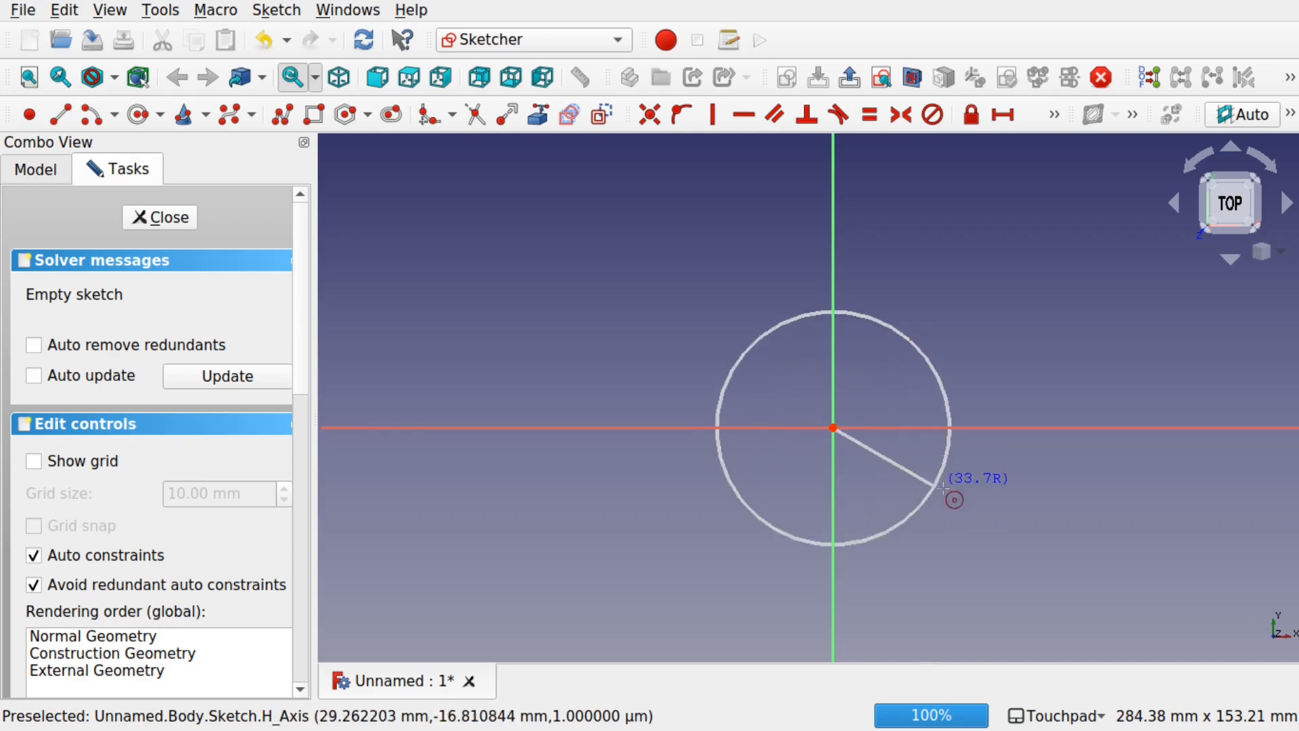
{"action": "left_click", "coordinate": [961, 496]}
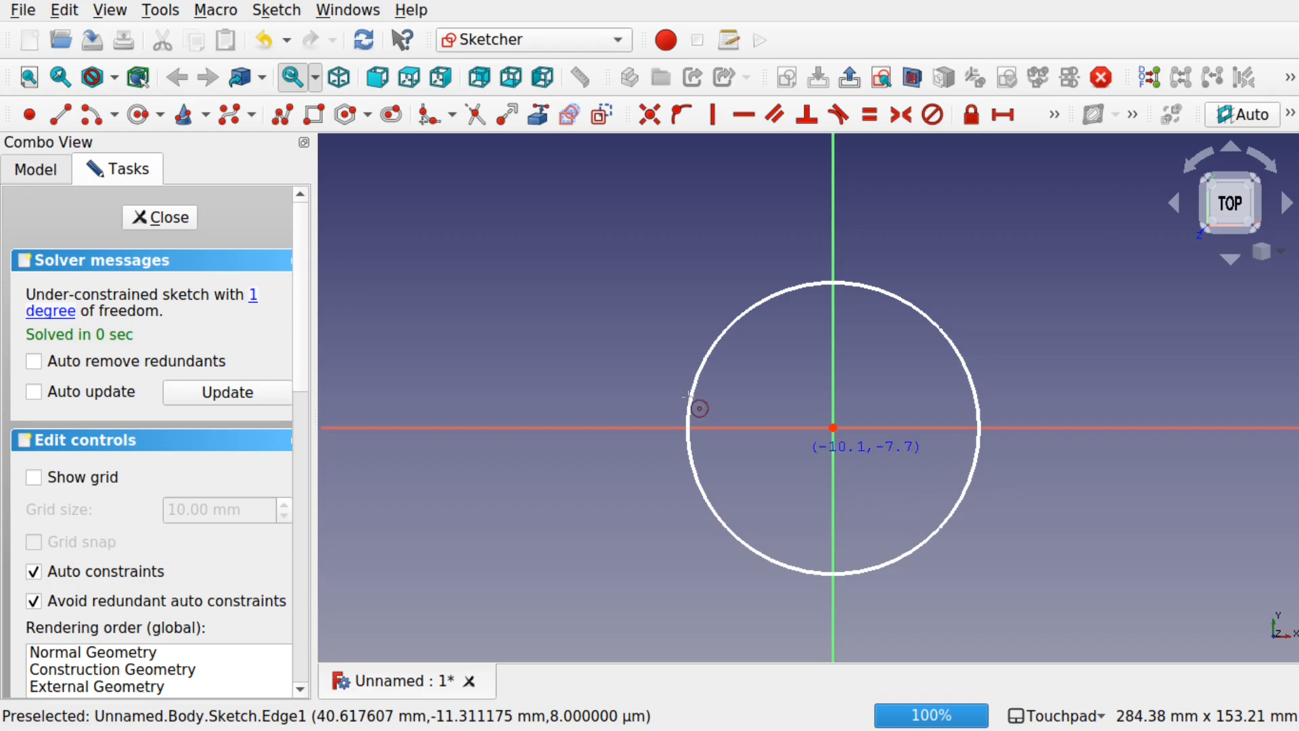
{"action": "left_click", "coordinate": [159, 218]}
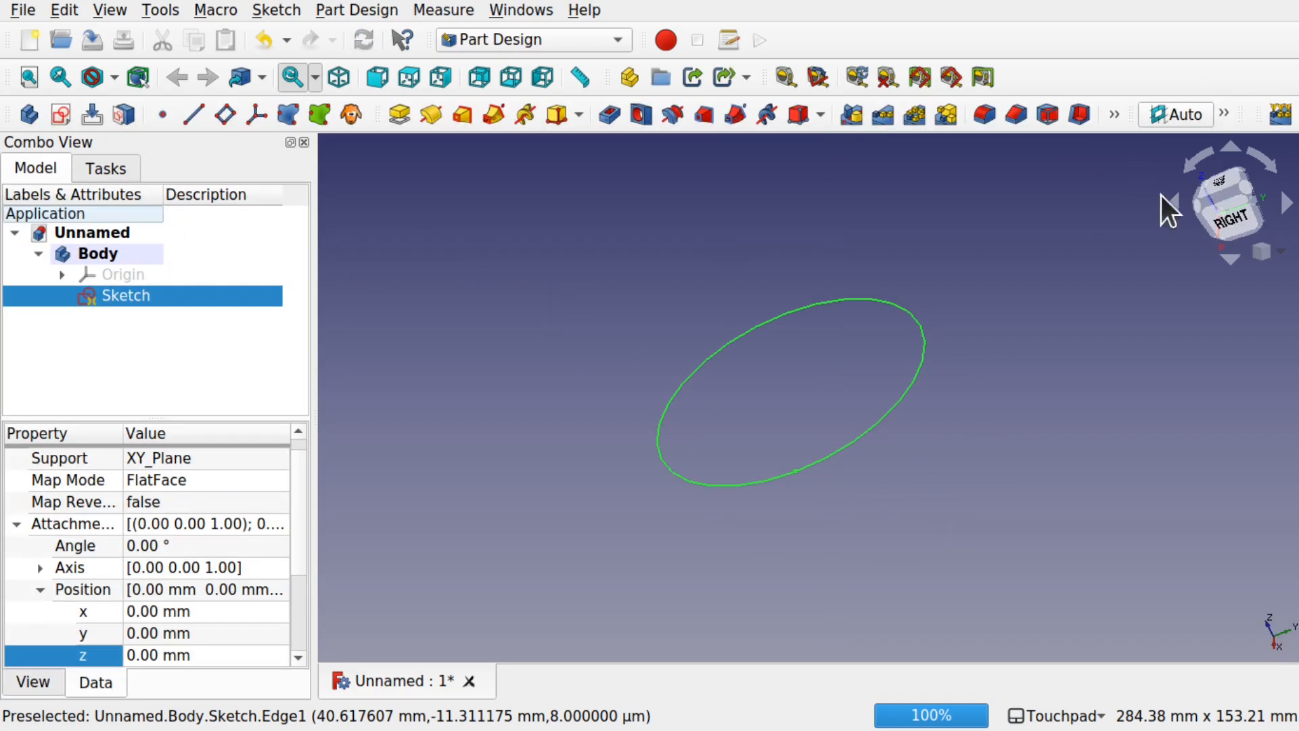
- Start a second sketch in the body on the XZ plane
{"action": "left_click", "coordinate": [1235, 225]}
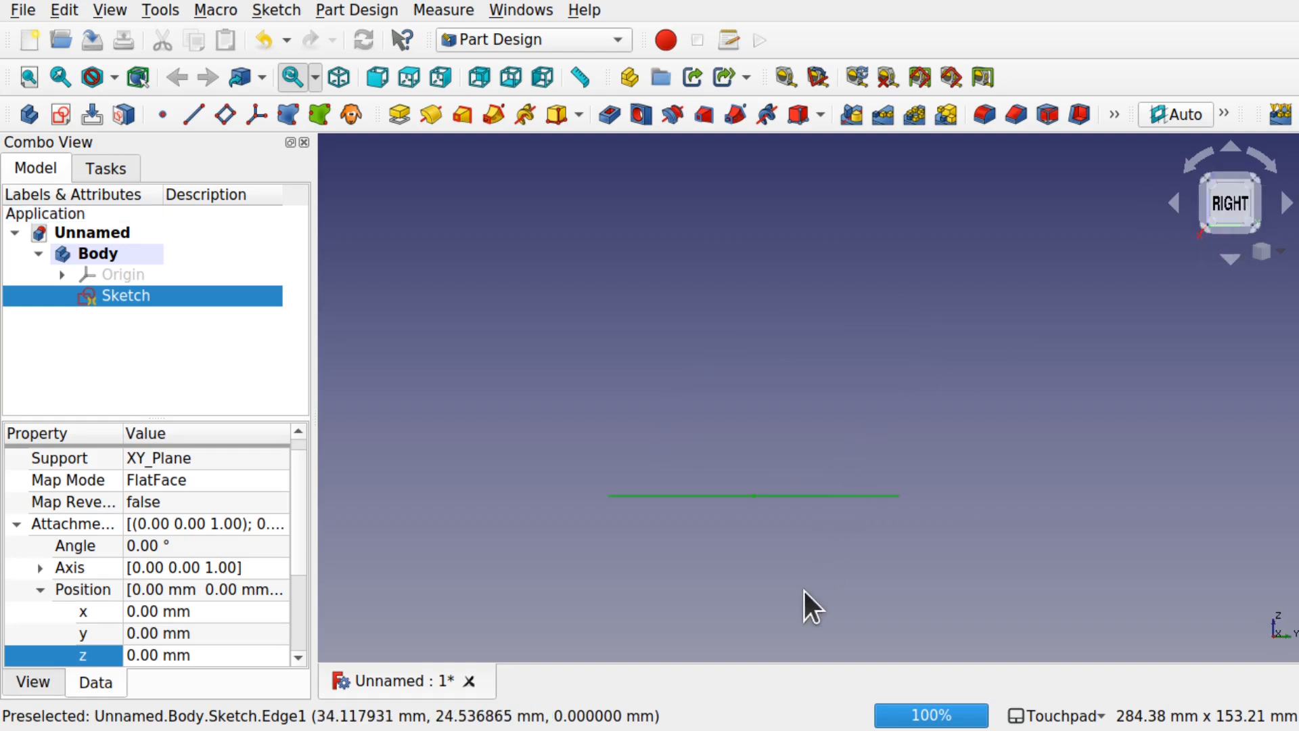
{"action": "left_click", "coordinate": [755, 590]}
{"action": "mouse_move", "coordinate": [717, 512]}
{"action": "left_mouse_down", "text": "shift"}
{"action": "mouse_move", "coordinate": [722, 545]}
{"action": "mouse_move", "coordinate": [733, 516]}
{"action": "mouse_move", "coordinate": [738, 539]}
{"action": "mouse_move", "coordinate": [866, 369]}
{"action": "left_mouse_up", "text": "shift"}
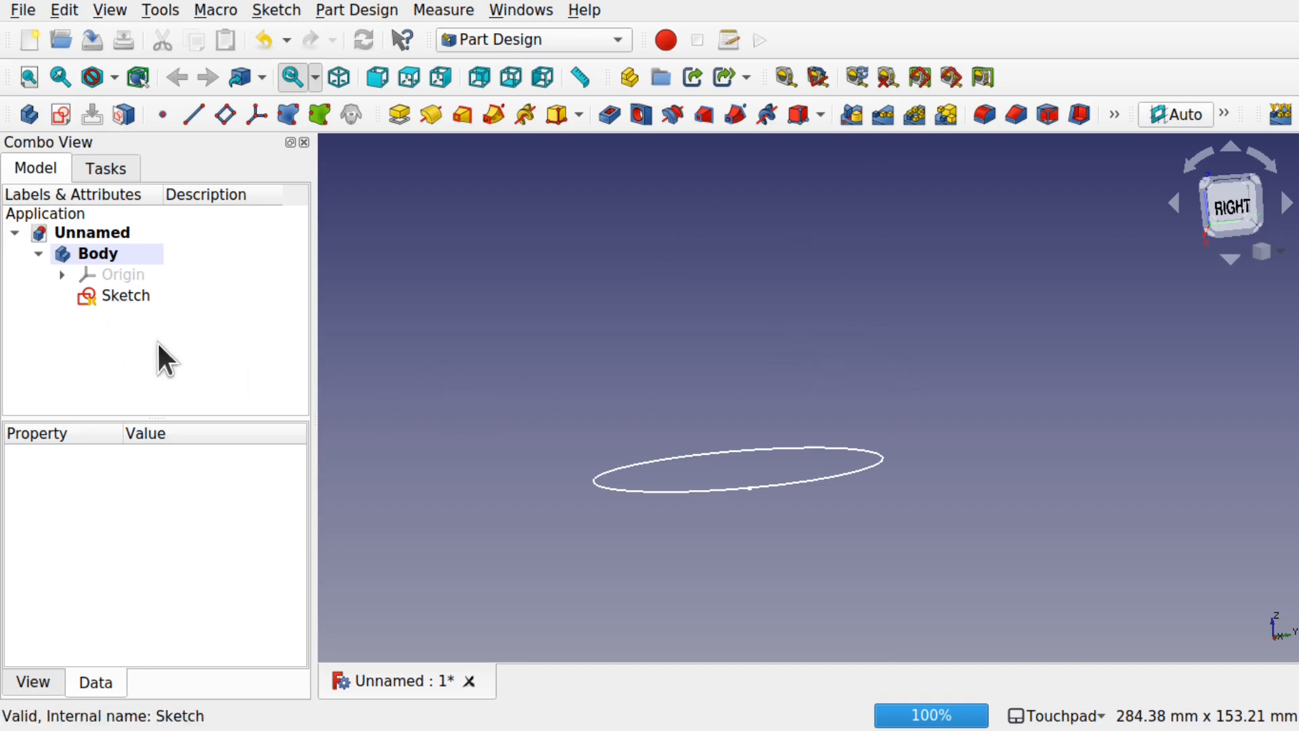
{"action": "left_click", "coordinate": [88, 255]}
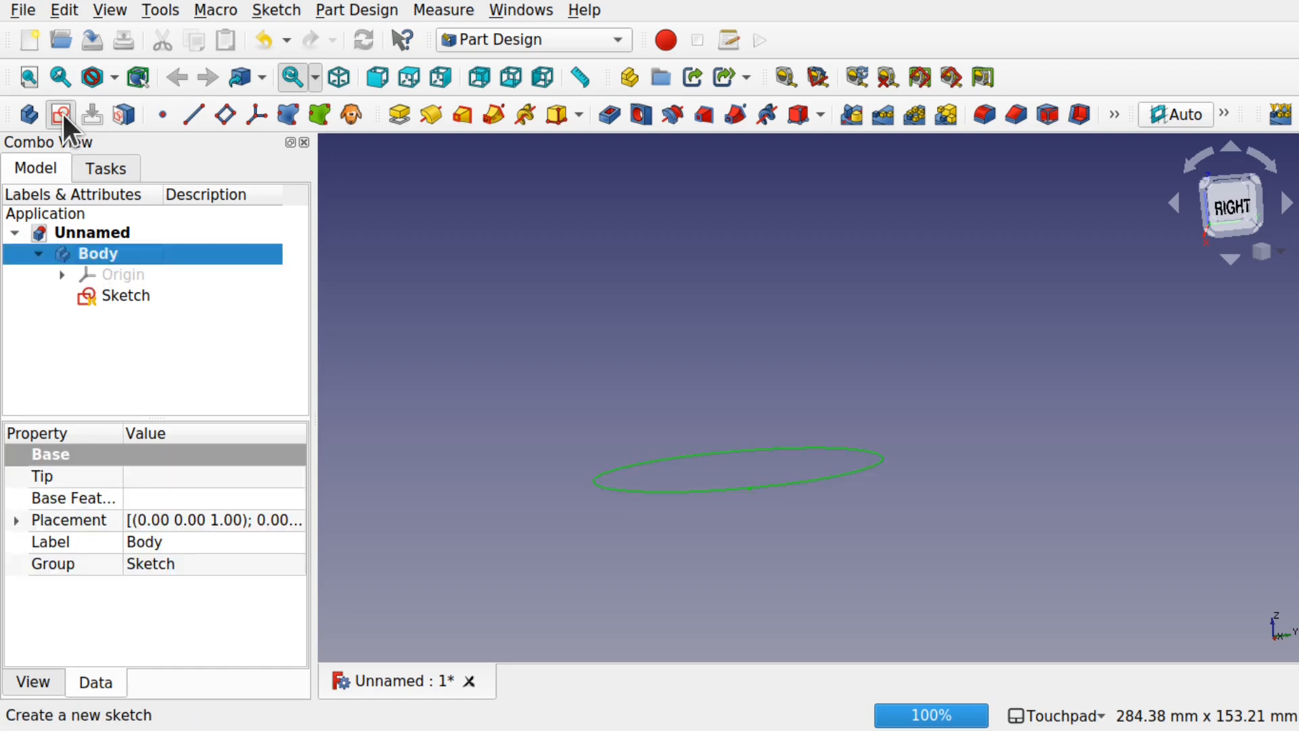
{"action": "left_click", "coordinate": [62, 111]}
{"action": "mouse_move", "coordinate": [606, 378]}
{"action": "left_mouse_down", "text": "shift"}
{"action": "mouse_move", "coordinate": [569, 325]}
{"action": "mouse_move", "coordinate": [676, 368]}
{"action": "mouse_move", "coordinate": [568, 383]}
{"action": "mouse_move", "coordinate": [650, 391]}
{"action": "mouse_move", "coordinate": [609, 416]}
{"action": "mouse_move", "coordinate": [768, 412]}
{"action": "mouse_move", "coordinate": [632, 304]}
{"action": "mouse_move", "coordinate": [696, 368]}
{"action": "mouse_move", "coordinate": [665, 242]}
{"action": "mouse_move", "coordinate": [675, 172]}
{"action": "mouse_move", "coordinate": [690, 235]}
{"action": "mouse_move", "coordinate": [718, 269]}
{"action": "left_mouse_up", "text": "shift"}
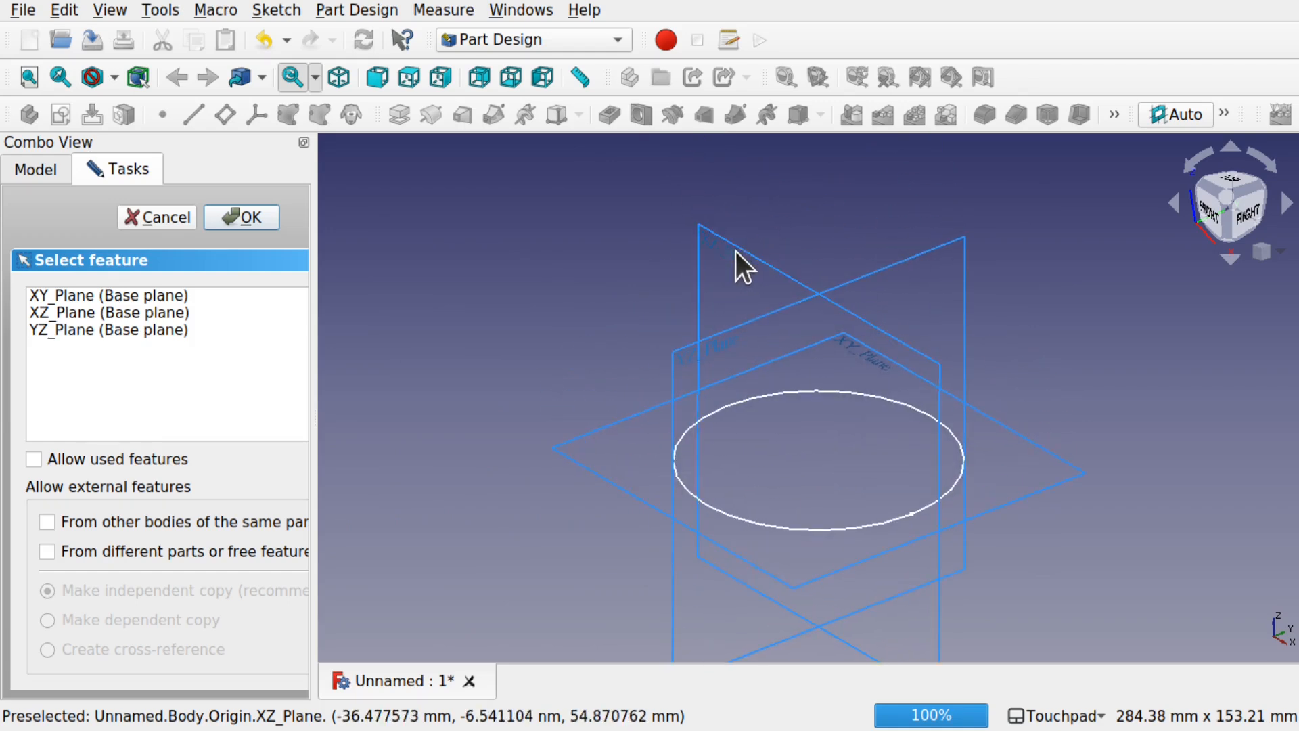
{"action": "left_click", "coordinate": [737, 250]}
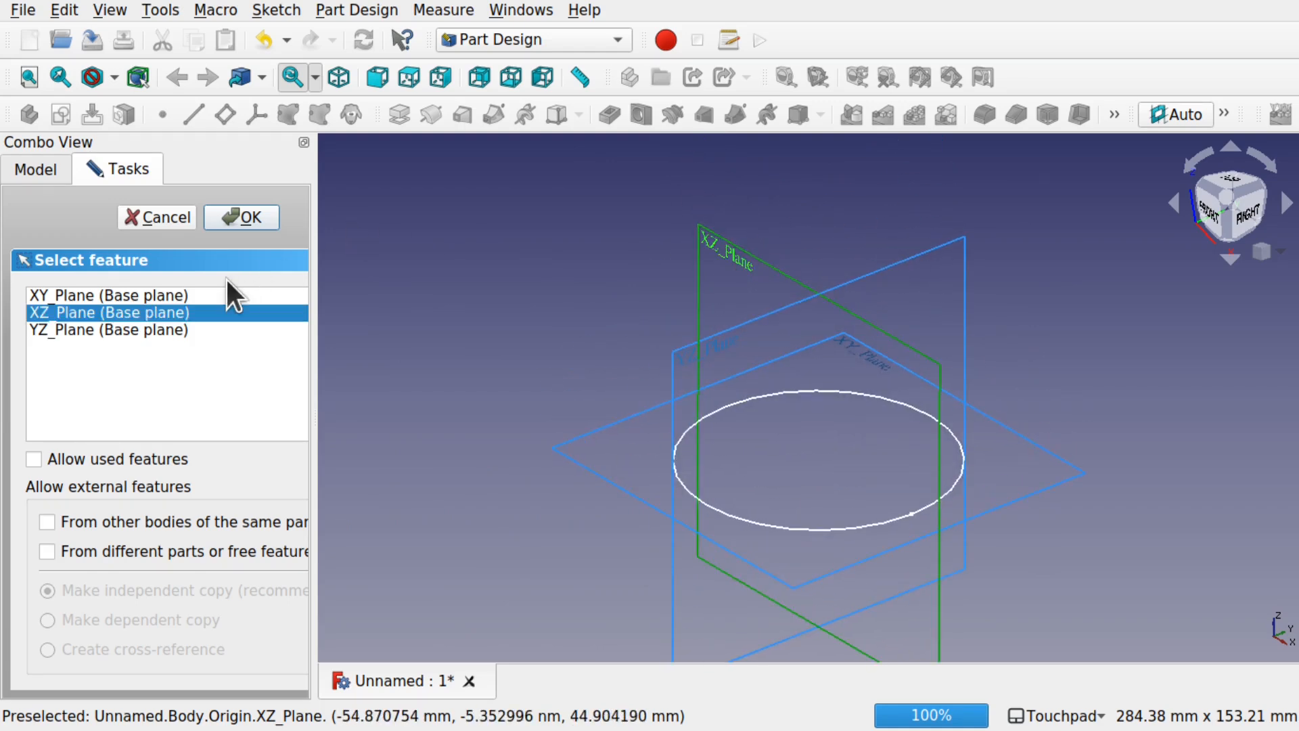
{"action": "left_click", "coordinate": [246, 212]}
- Sketch a vertical slot centred on the vertical axis above the origin, with end radii of about 14 mm, and close the sketch
{"action": "left_click_drag", "start_coordinate": [756, 424], "coordinate": [873, 411], "text": "shift"}
{"action": "left_click_drag", "start_coordinate": [863, 321], "coordinate": [823, 353], "text": "alt"}
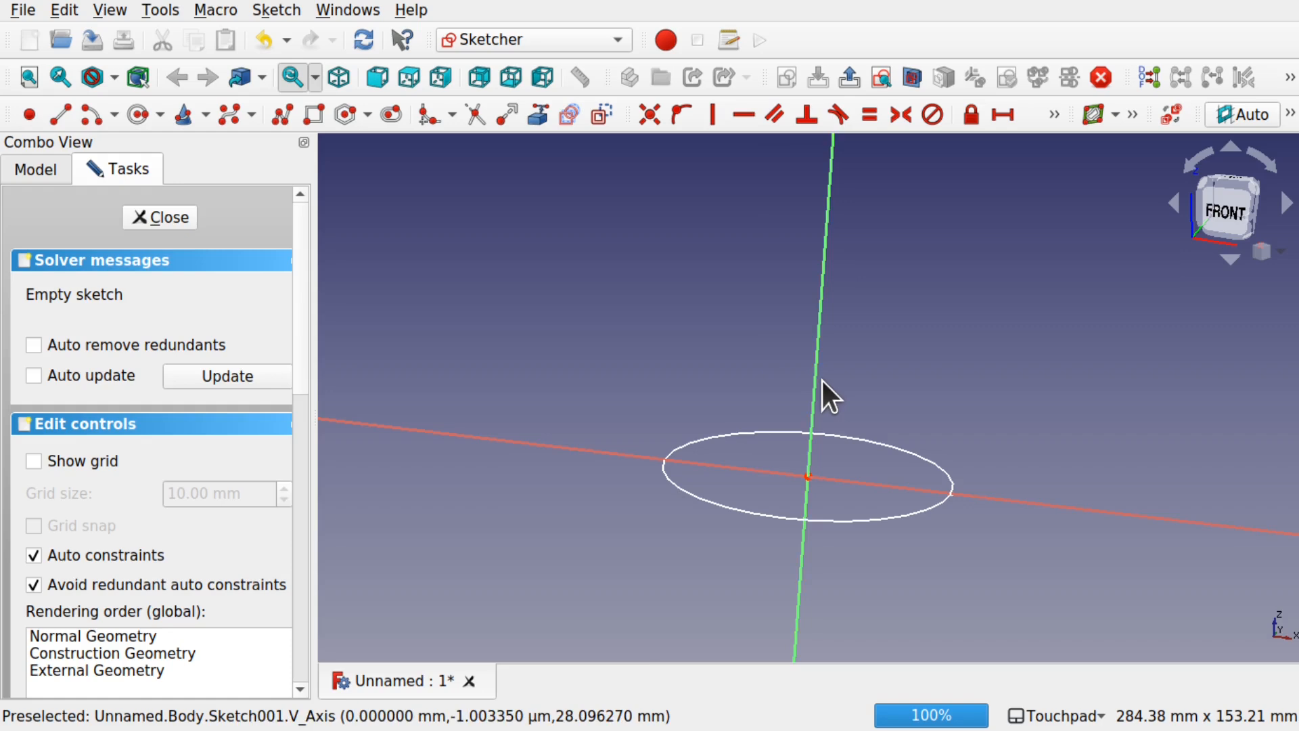
{"action": "left_click", "coordinate": [391, 114]}
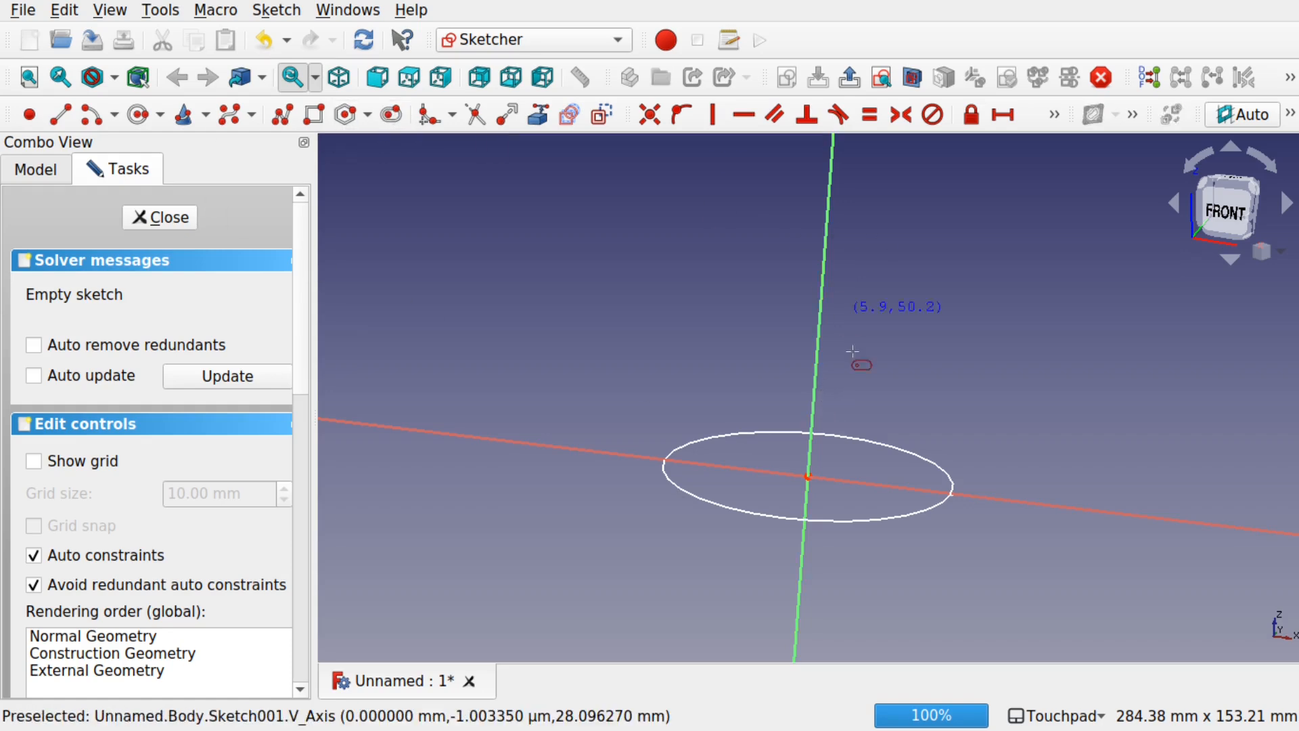
{"action": "left_click", "coordinate": [811, 430]}
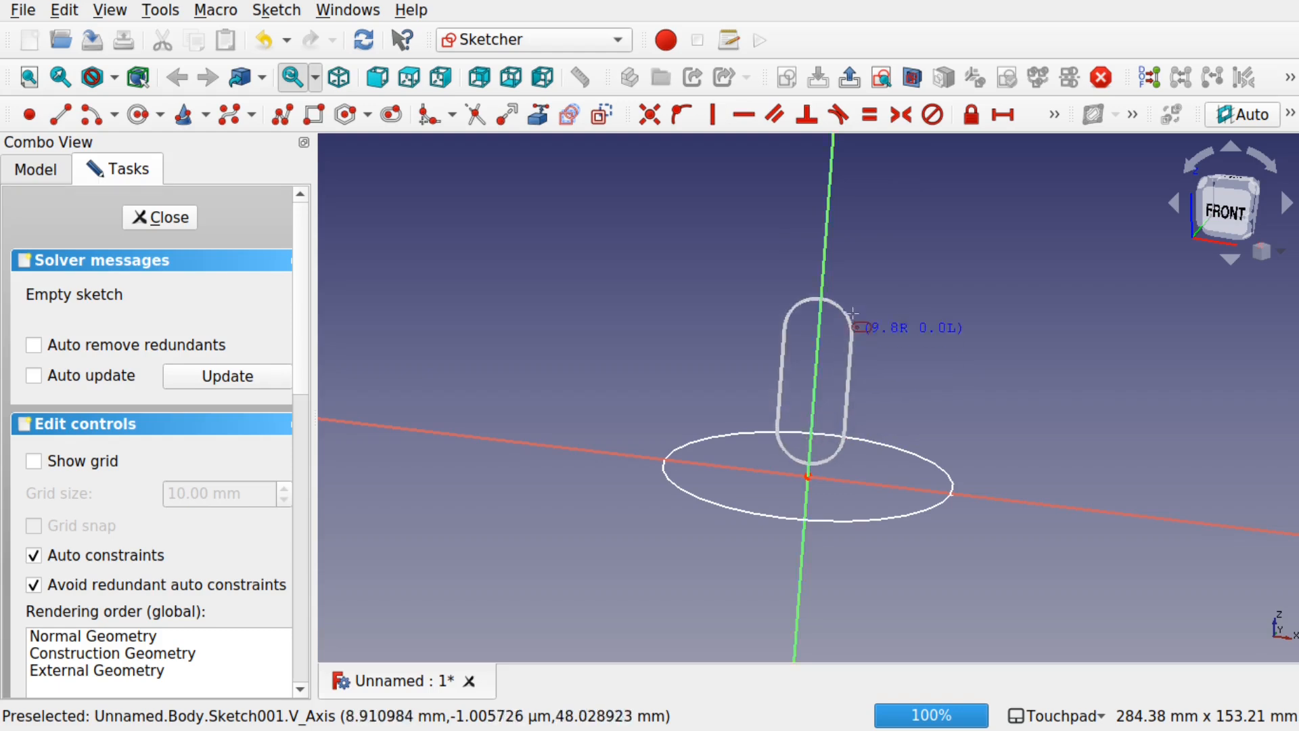
{"action": "left_click", "coordinate": [871, 281]}
{"action": "mouse_move", "coordinate": [874, 416]}
{"action": "middle_mouse_down", "text": "alt"}
{"action": "mouse_move", "coordinate": [856, 424]}
{"action": "mouse_move", "coordinate": [872, 420]}
{"action": "middle_mouse_up", "text": "alt"}
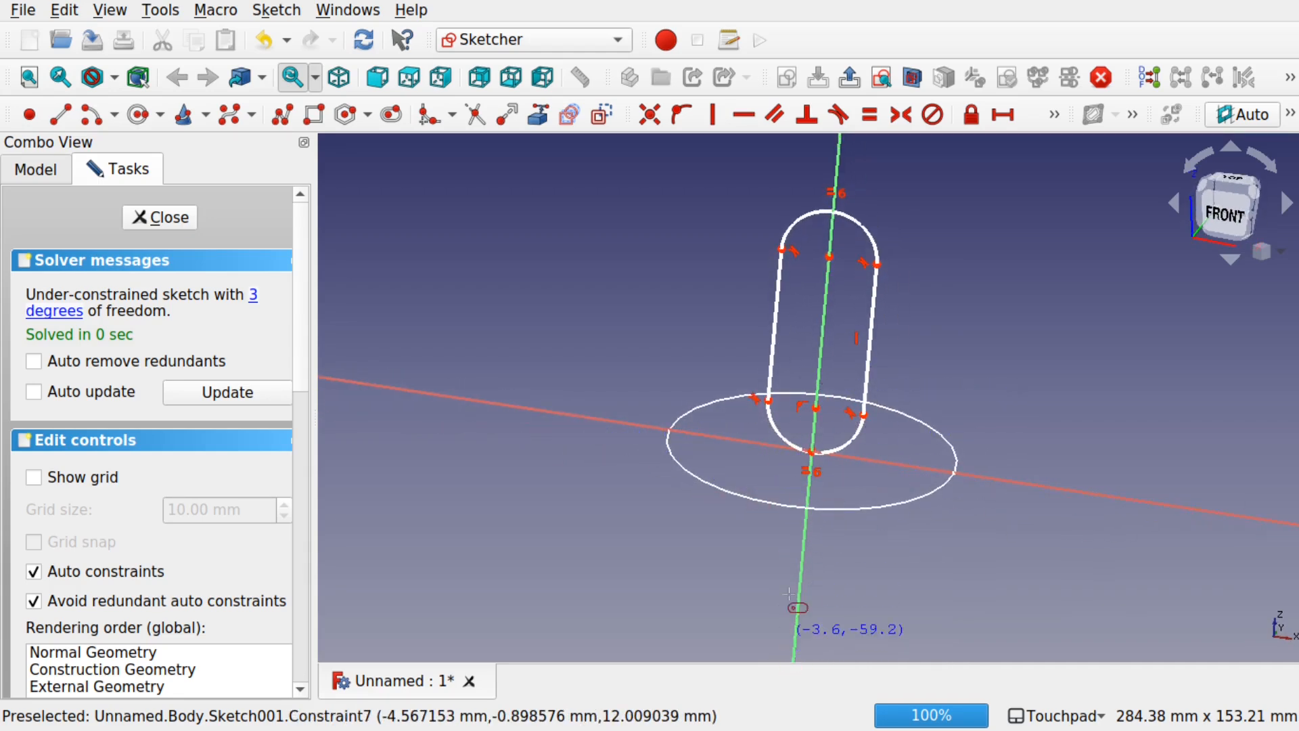
{"action": "mouse_move", "coordinate": [913, 449]}
{"action": "middle_mouse_down", "text": "alt"}
{"action": "mouse_move", "coordinate": [1165, 618]}
{"action": "mouse_move", "coordinate": [1206, 616]}
{"action": "middle_mouse_up", "text": "alt"}
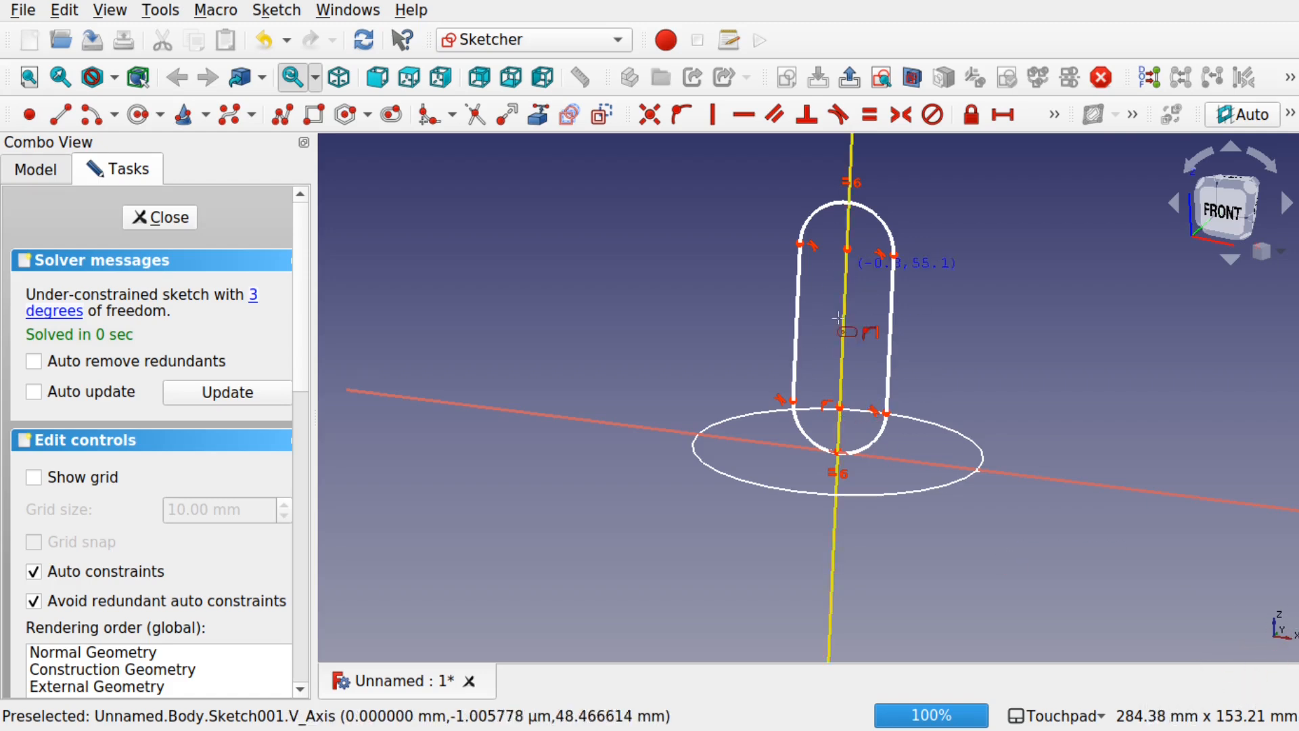
{"action": "left_click", "coordinate": [159, 217]}
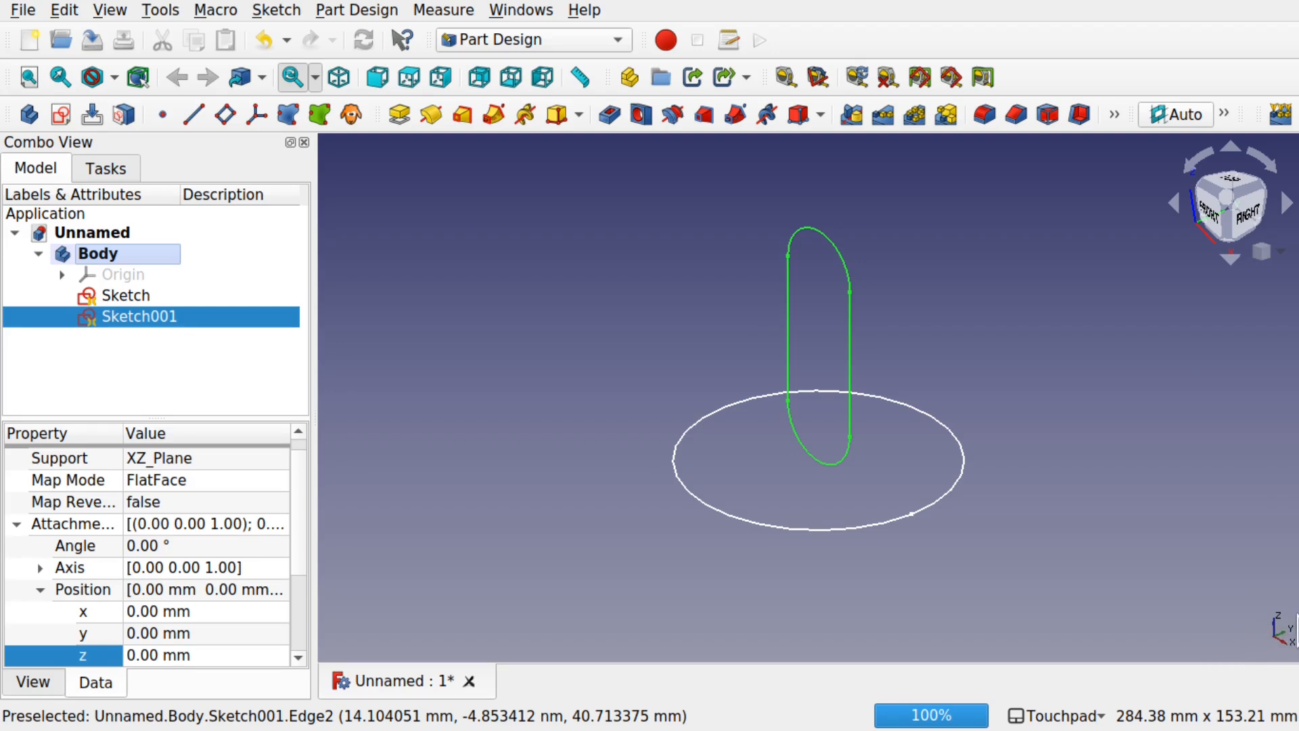
- Set the slot sketch's attachment offset position z to -42 mm
{"action": "left_click", "coordinate": [16, 524]}
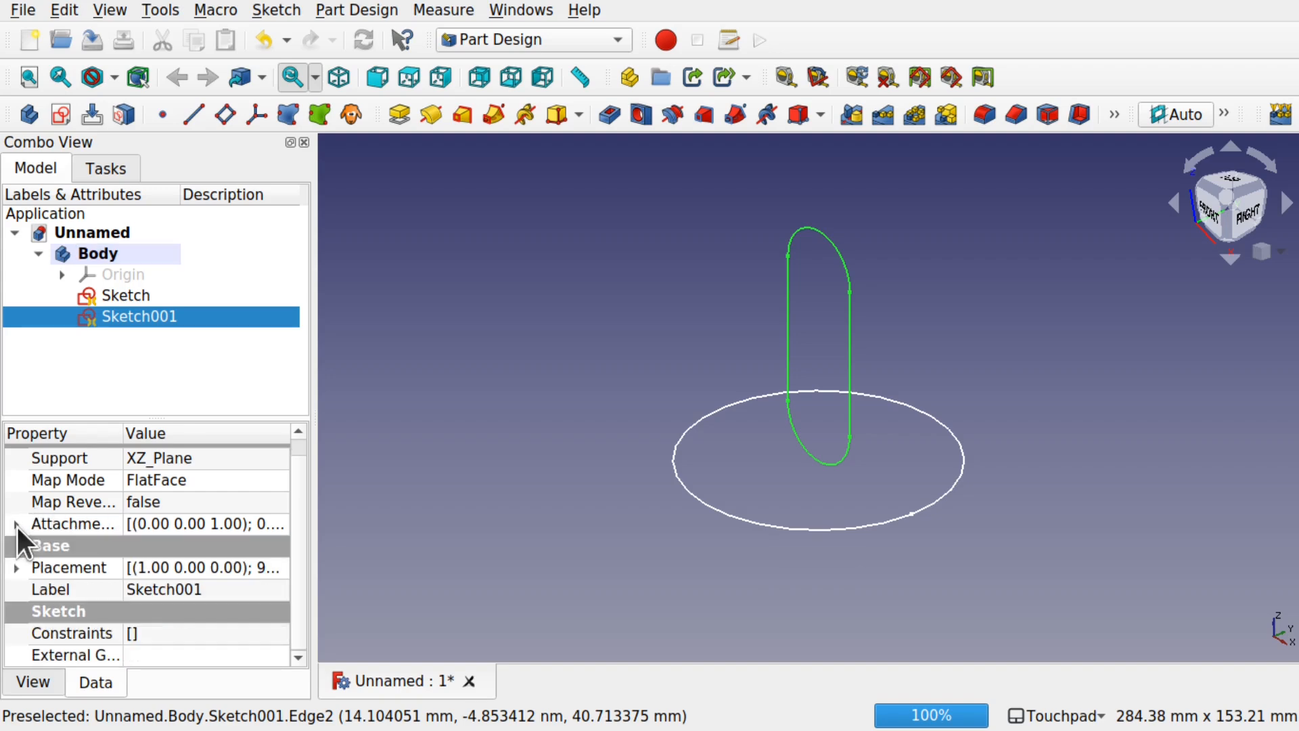
{"action": "left_click", "coordinate": [17, 523]}
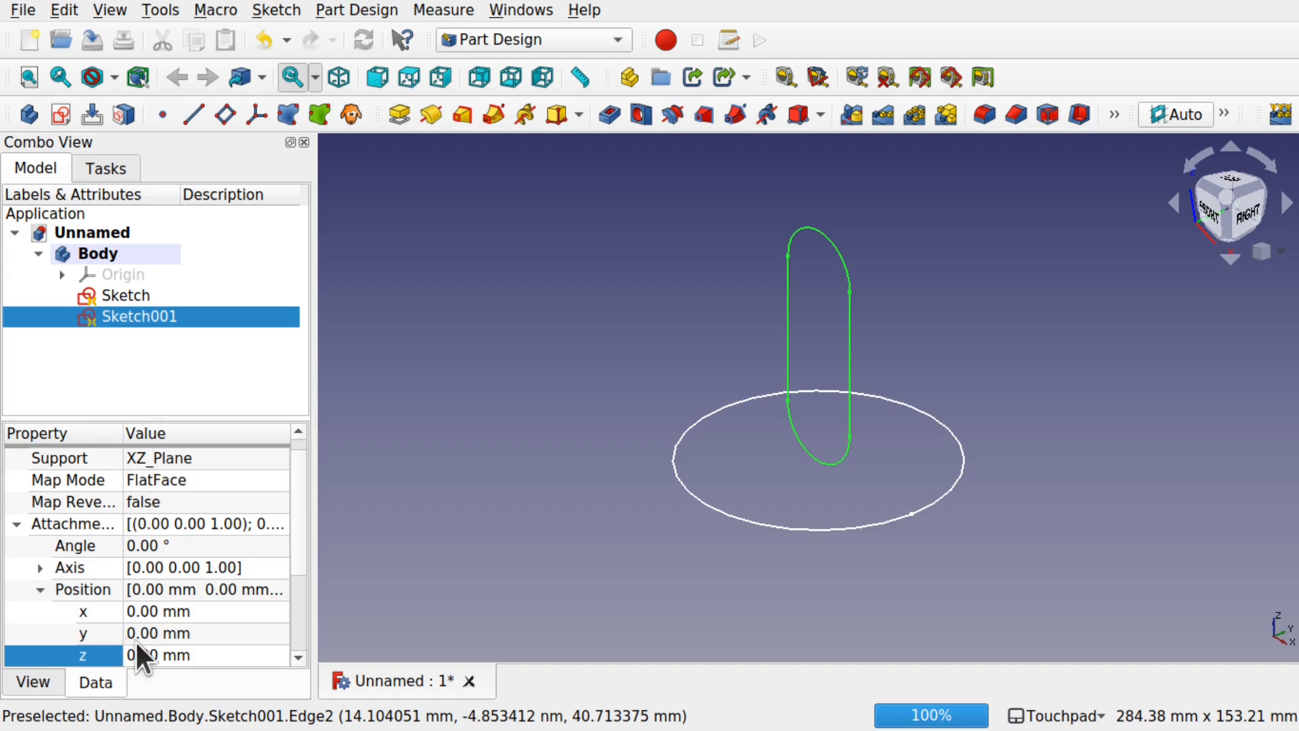
{"action": "left_click", "coordinate": [225, 656]}
{"action": "scroll", "coordinate": [225, 656], "scroll_direction": "down", "scroll_amount": 19}
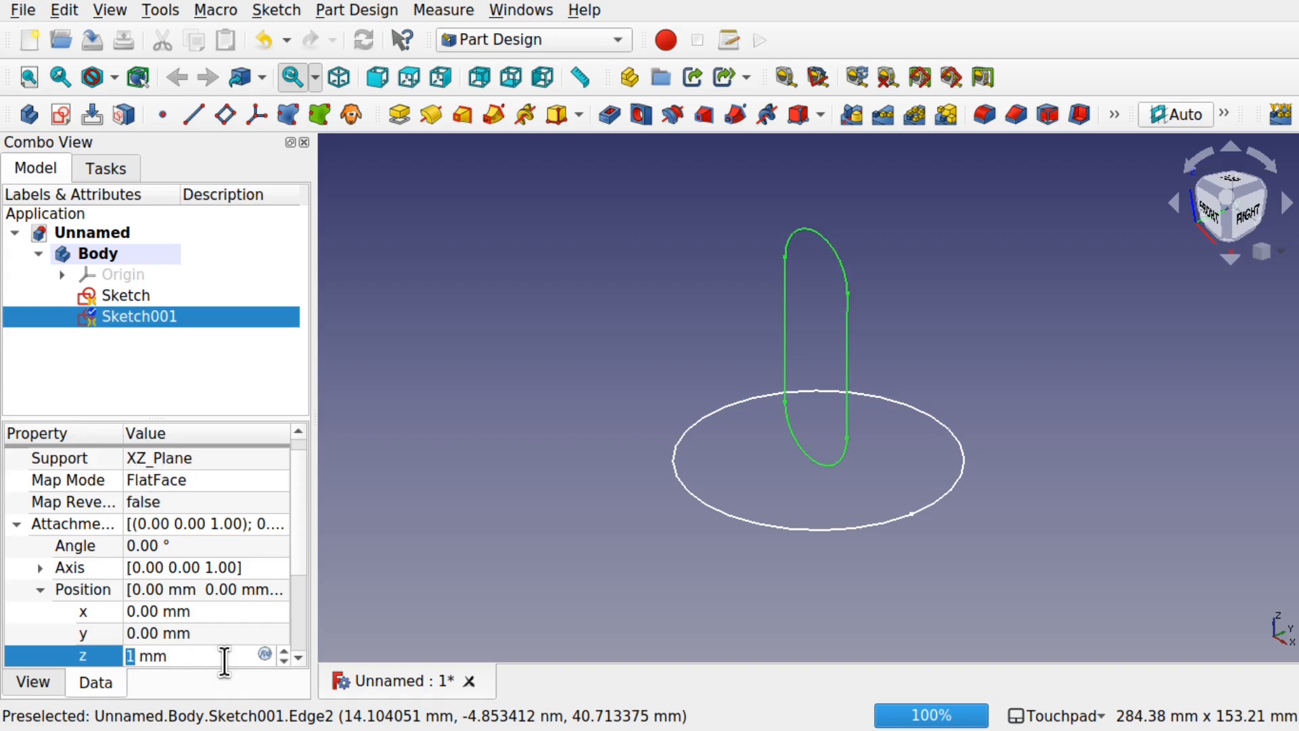
{"action": "scroll", "coordinate": [225, 657], "scroll_direction": "down", "scroll_amount": 20}
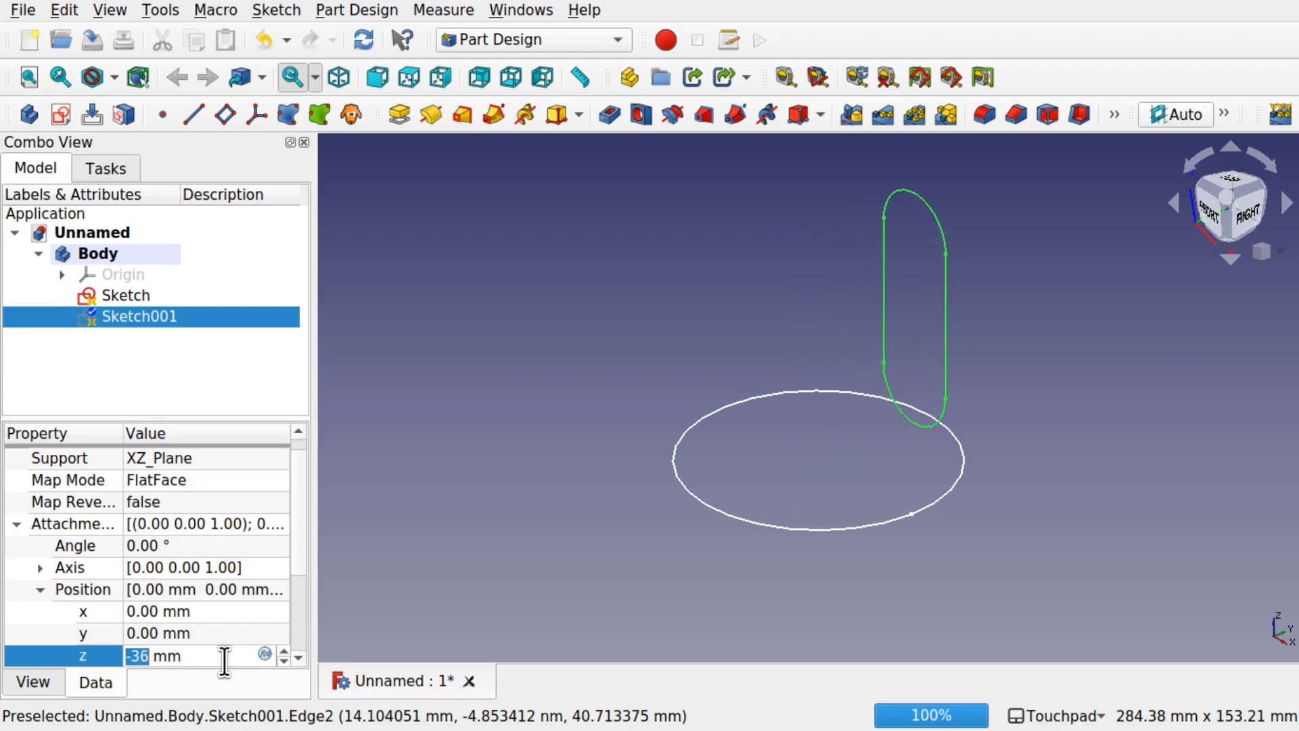
- Set the slot sketch's attachment offset position y to 34 mm
{"action": "mouse_move", "coordinate": [941, 531]}
{"action": "left_mouse_down", "text": "alt"}
{"action": "mouse_move", "coordinate": [838, 512]}
{"action": "mouse_move", "coordinate": [878, 542]}
{"action": "mouse_move", "coordinate": [589, 579]}
{"action": "mouse_move", "coordinate": [615, 567]}
{"action": "mouse_move", "coordinate": [633, 576]}
{"action": "left_mouse_up", "text": "alt"}
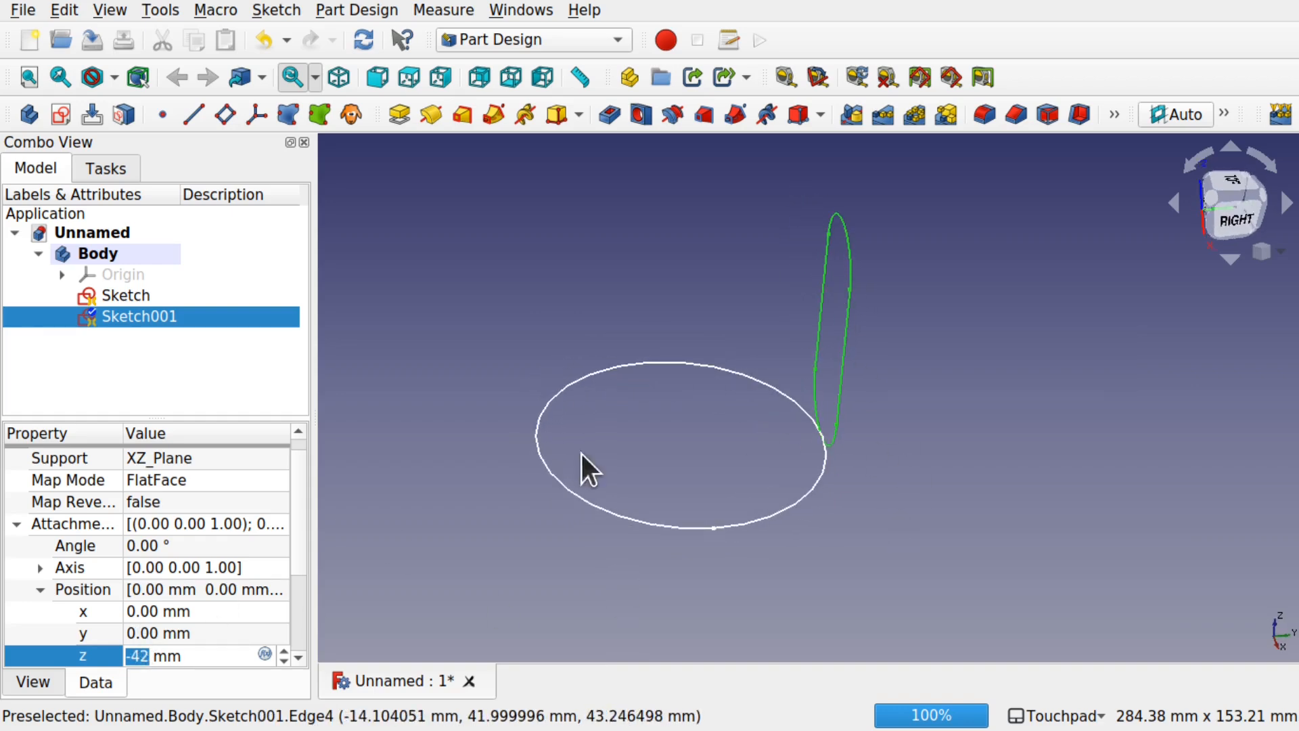
{"action": "left_click", "coordinate": [225, 633]}
{"action": "left_click", "coordinate": [225, 632]}
{"action": "type", "text": "6"}
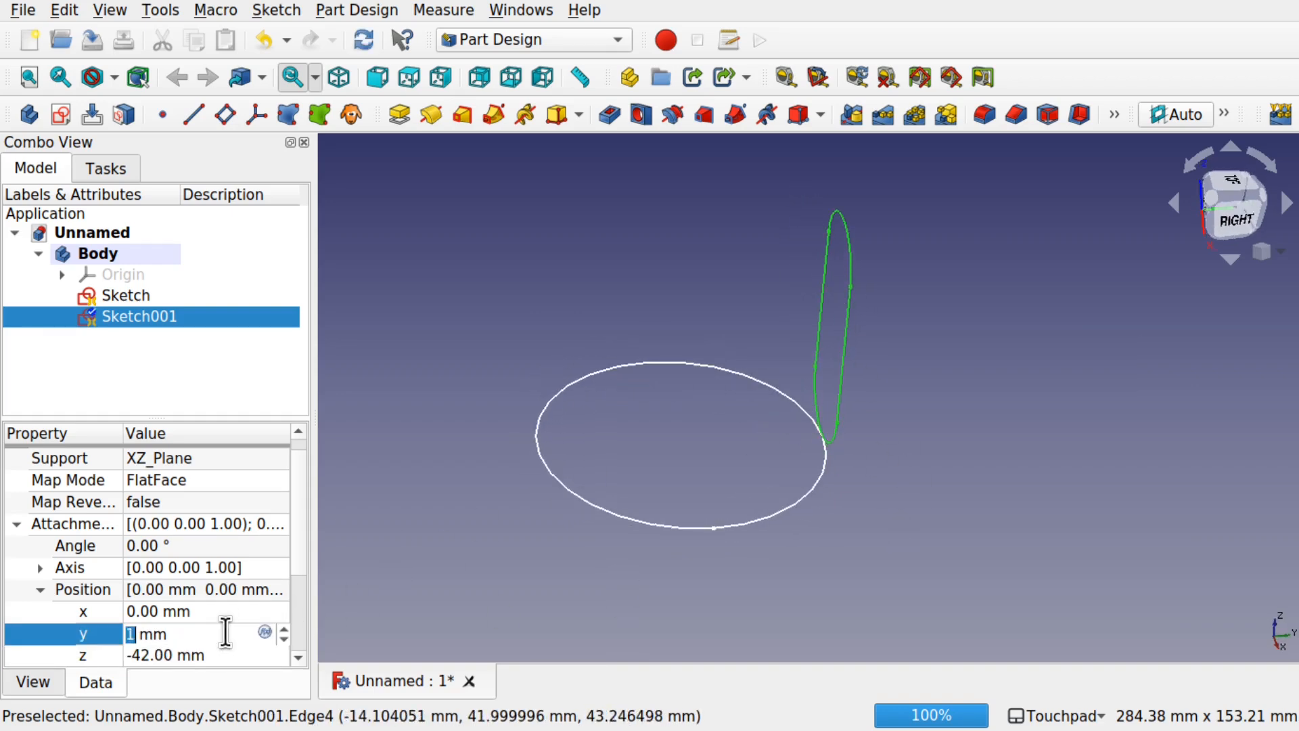
{"action": "scroll", "coordinate": [224, 633], "scroll_direction": "up", "scroll_amount": 20}
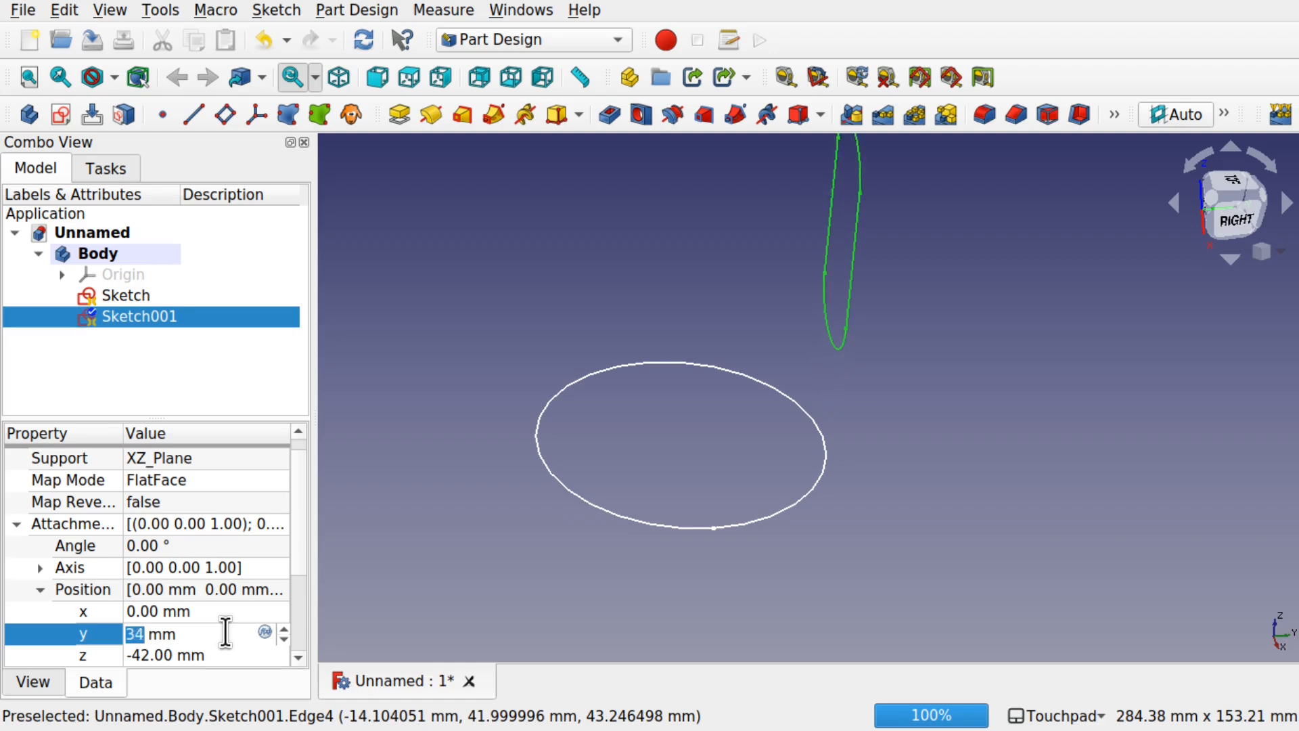
{"action": "mouse_move", "coordinate": [834, 323]}
{"action": "left_mouse_down", "text": "alt"}
{"action": "mouse_move", "coordinate": [817, 357]}
{"action": "mouse_move", "coordinate": [831, 335]}
{"action": "mouse_move", "coordinate": [819, 308]}
{"action": "left_mouse_up", "text": "alt"}
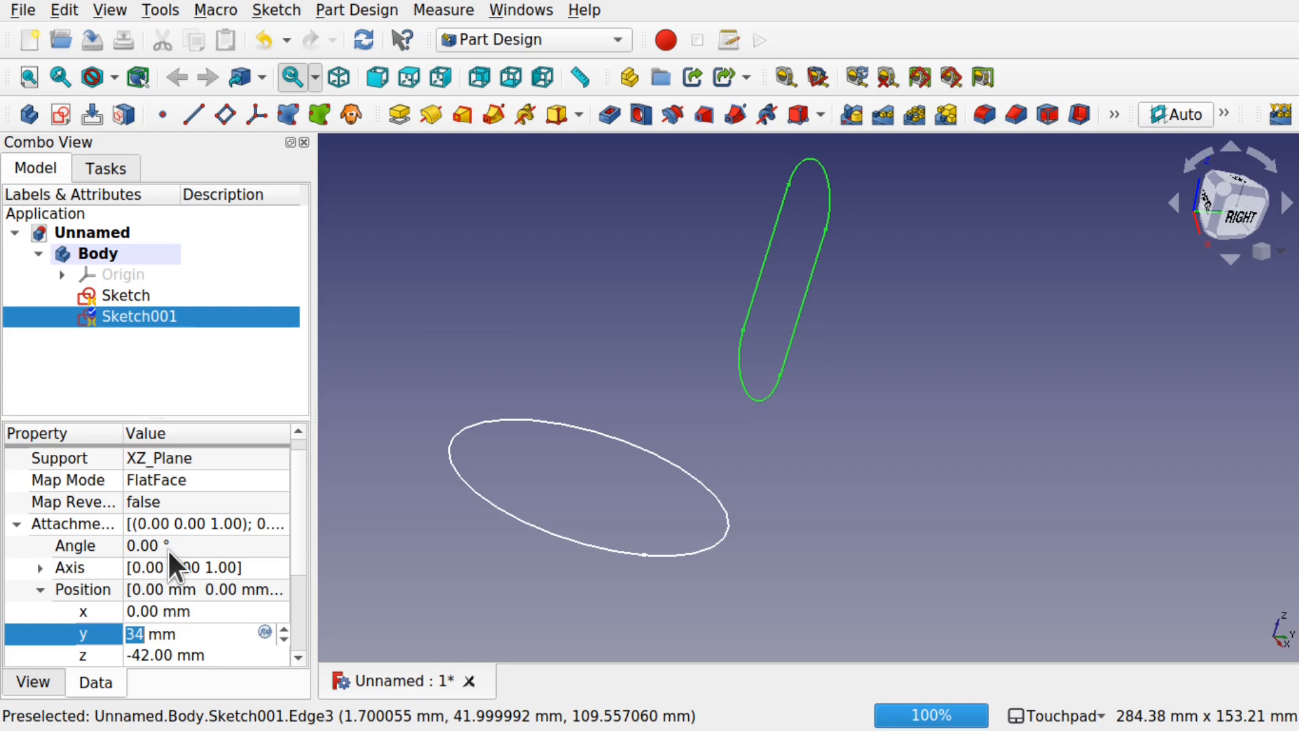
- Set the slot sketch's attachment offset rotation axis to x 1 and z 0
{"action": "left_click", "coordinate": [50, 567]}
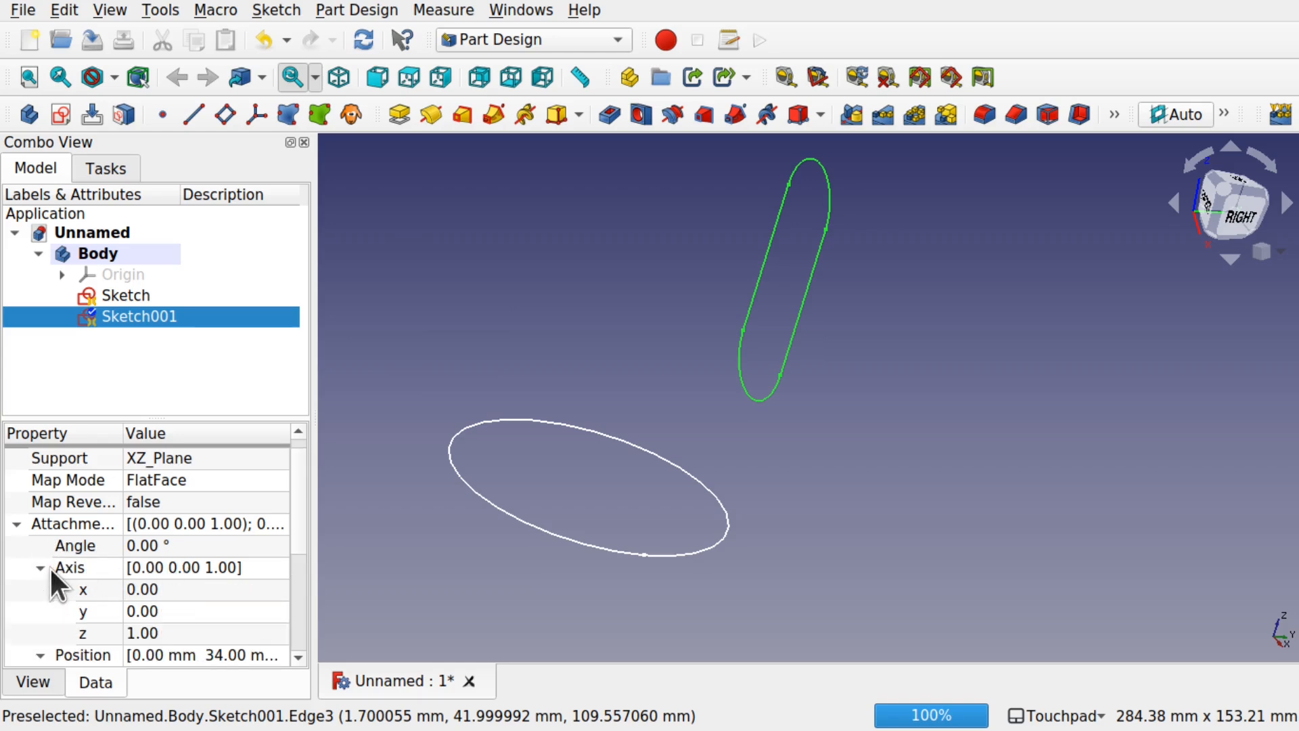
{"action": "left_click", "coordinate": [211, 590]}
{"action": "type", "text": "1"}
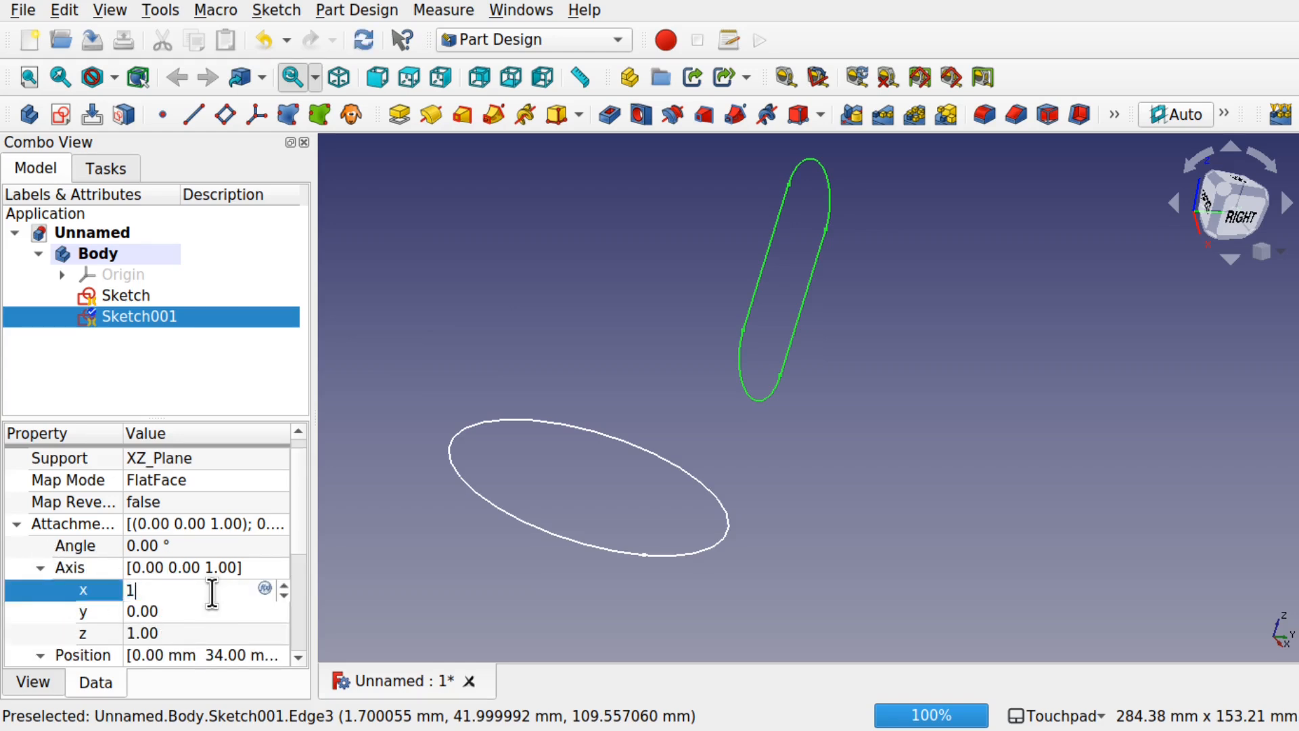
{"action": "left_click", "coordinate": [178, 632]}
{"action": "type", "text": "0"}
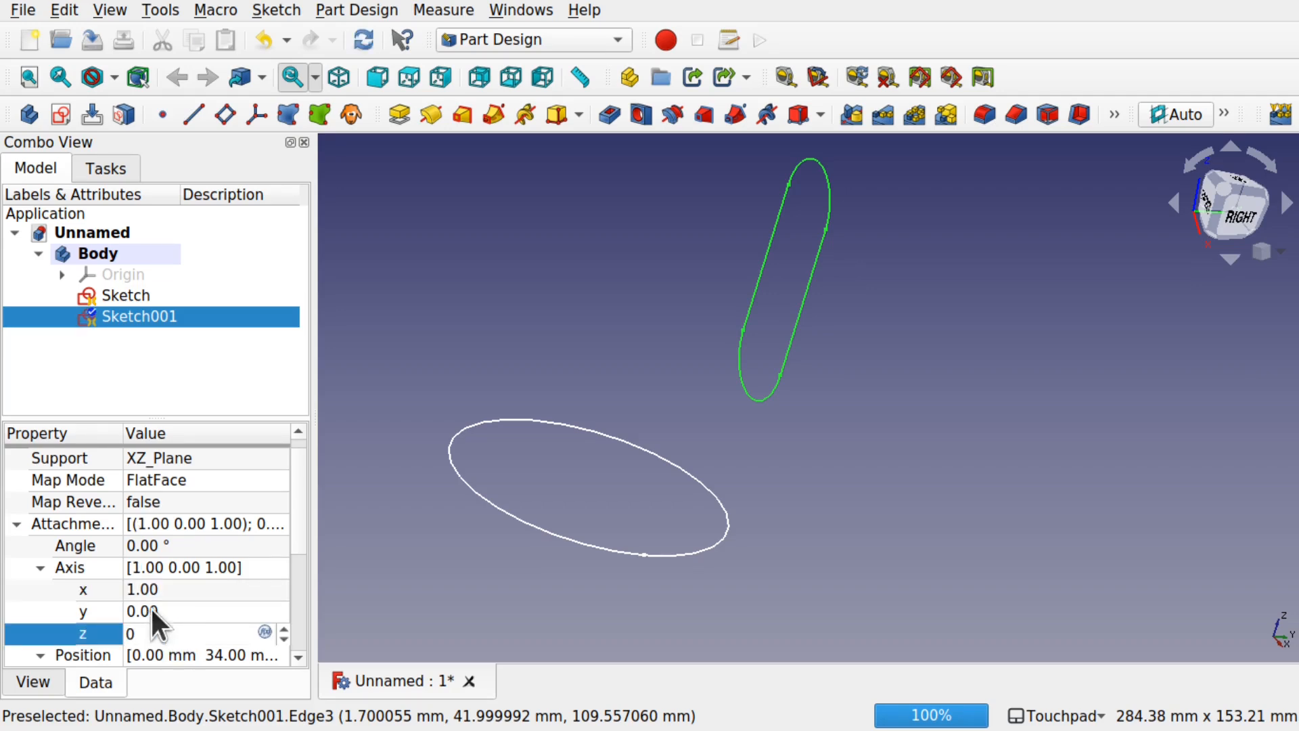
{"action": "left_click", "coordinate": [193, 589]}
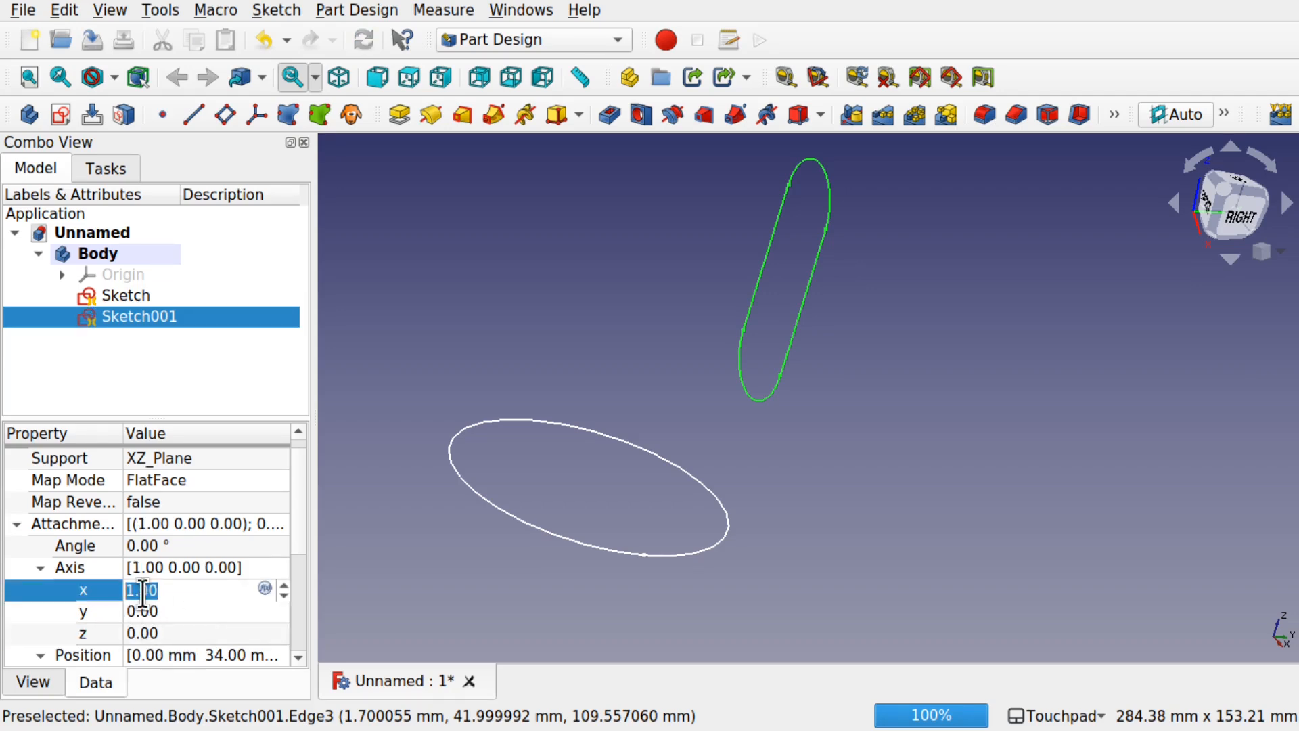
{"action": "key", "text": "Return"}
- Set the slot sketch's attachment offset angle to 32° to tilt it about its x axis, and deselect it
{"action": "scroll", "coordinate": [284, 534], "scroll_direction": "down", "scroll_amount": 1}
{"action": "left_click", "coordinate": [229, 536]}
{"action": "scroll", "coordinate": [230, 538], "scroll_direction": "down", "scroll_amount": 1}
{"action": "scroll", "coordinate": [230, 537], "scroll_direction": "up", "scroll_amount": 20}
{"action": "scroll", "coordinate": [230, 538], "scroll_direction": "up", "scroll_amount": 13}
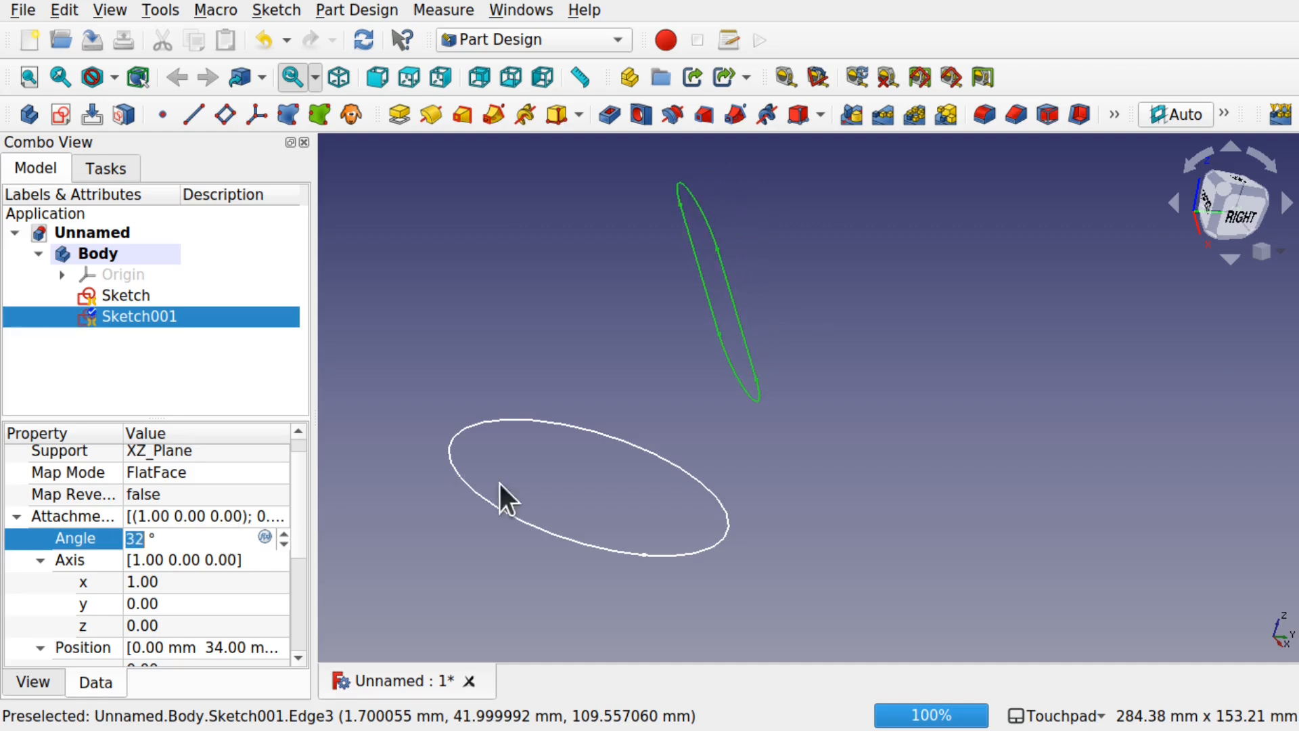
{"action": "left_click", "coordinate": [119, 396]}
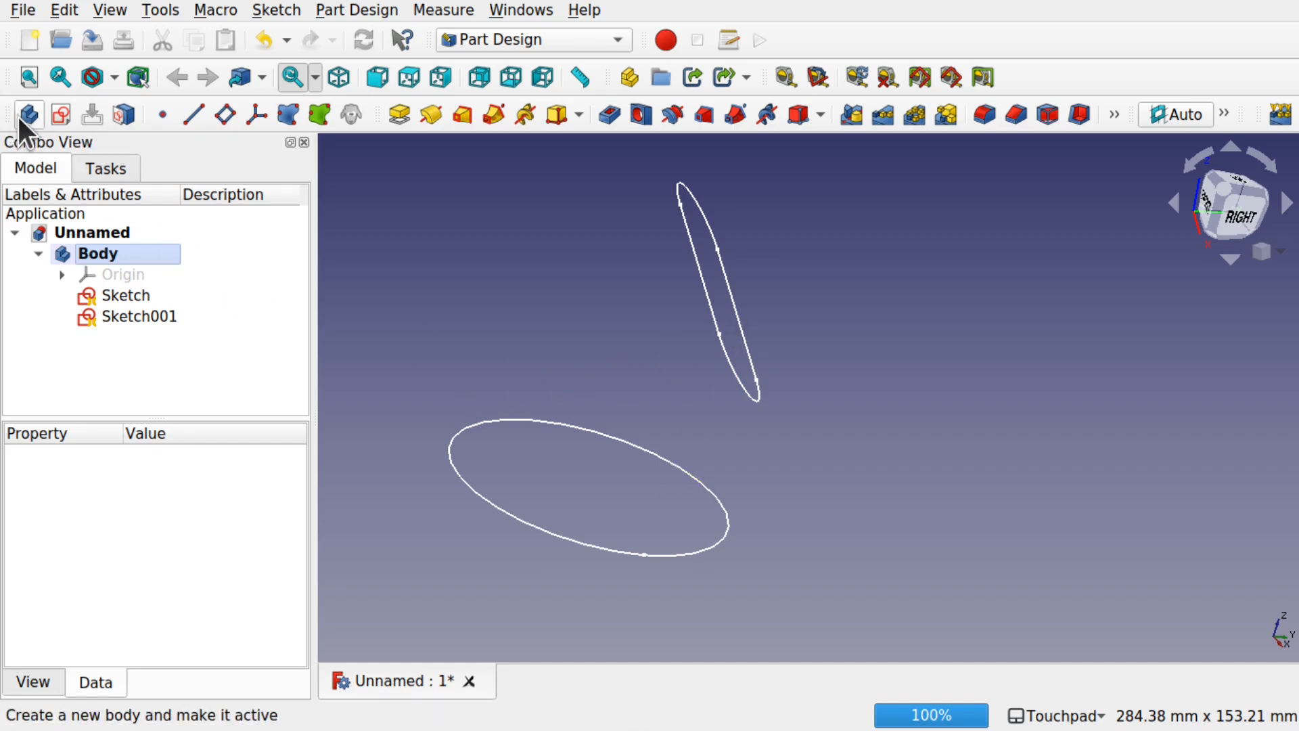
- Start a third sketch in the body on the XZ plane
{"action": "left_click", "coordinate": [61, 115]}
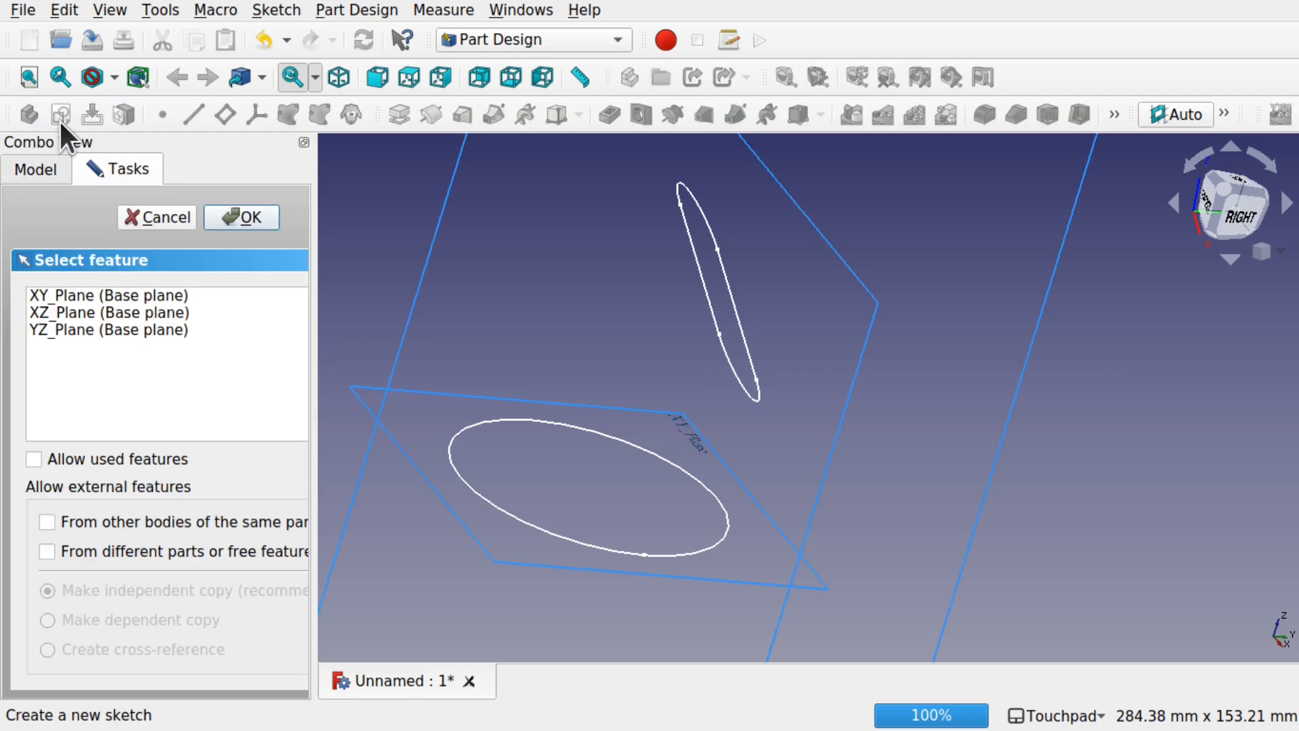
{"action": "scroll", "coordinate": [605, 346], "scroll_direction": "down", "scroll_amount": 3}
{"action": "scroll", "coordinate": [605, 347], "scroll_direction": "up", "scroll_amount": 1}
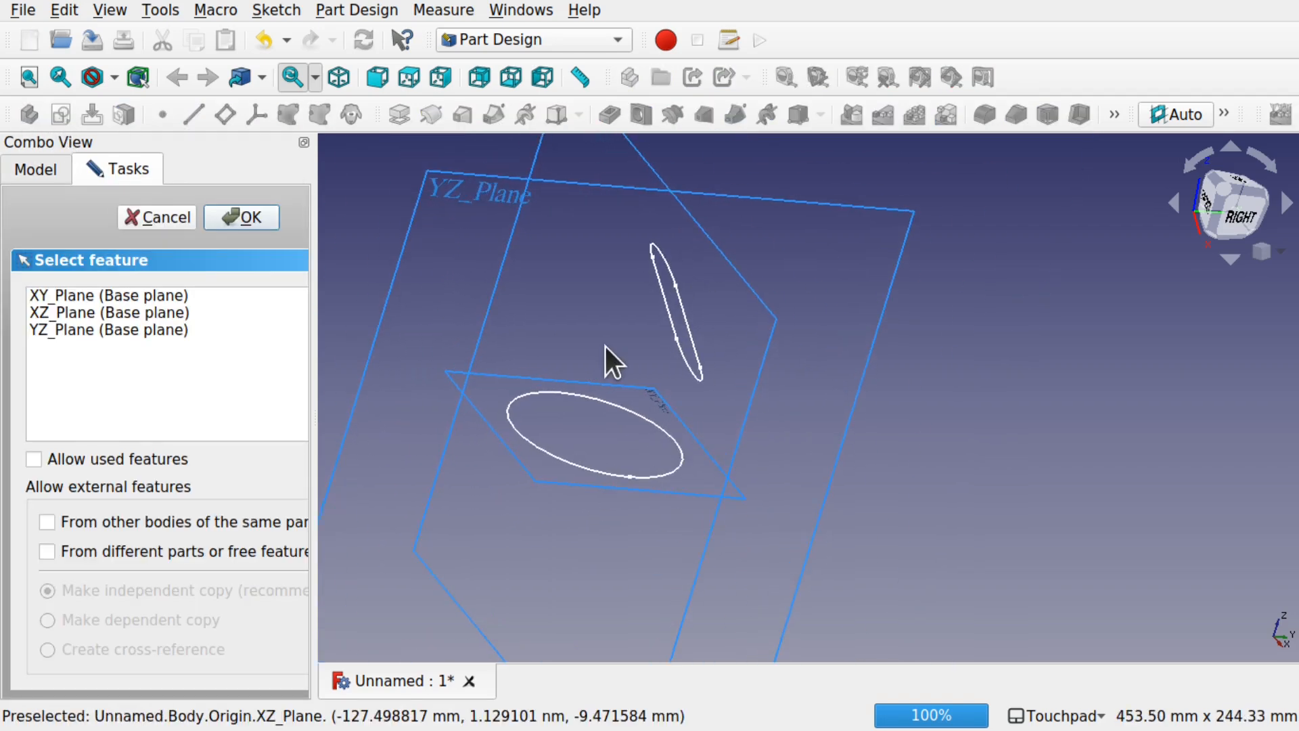
{"action": "scroll", "coordinate": [604, 346], "scroll_direction": "down", "scroll_amount": 2}
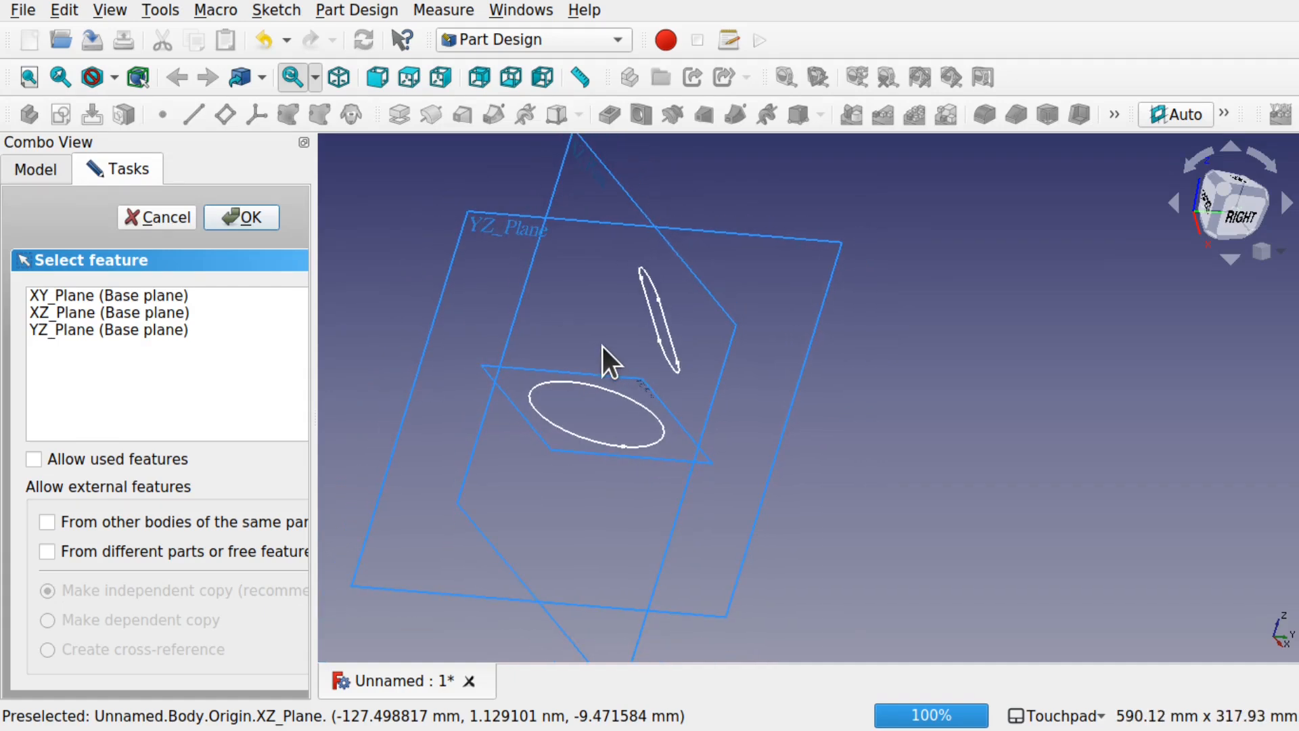
{"action": "middle_click_drag", "start_coordinate": [607, 403], "coordinate": [704, 368]}
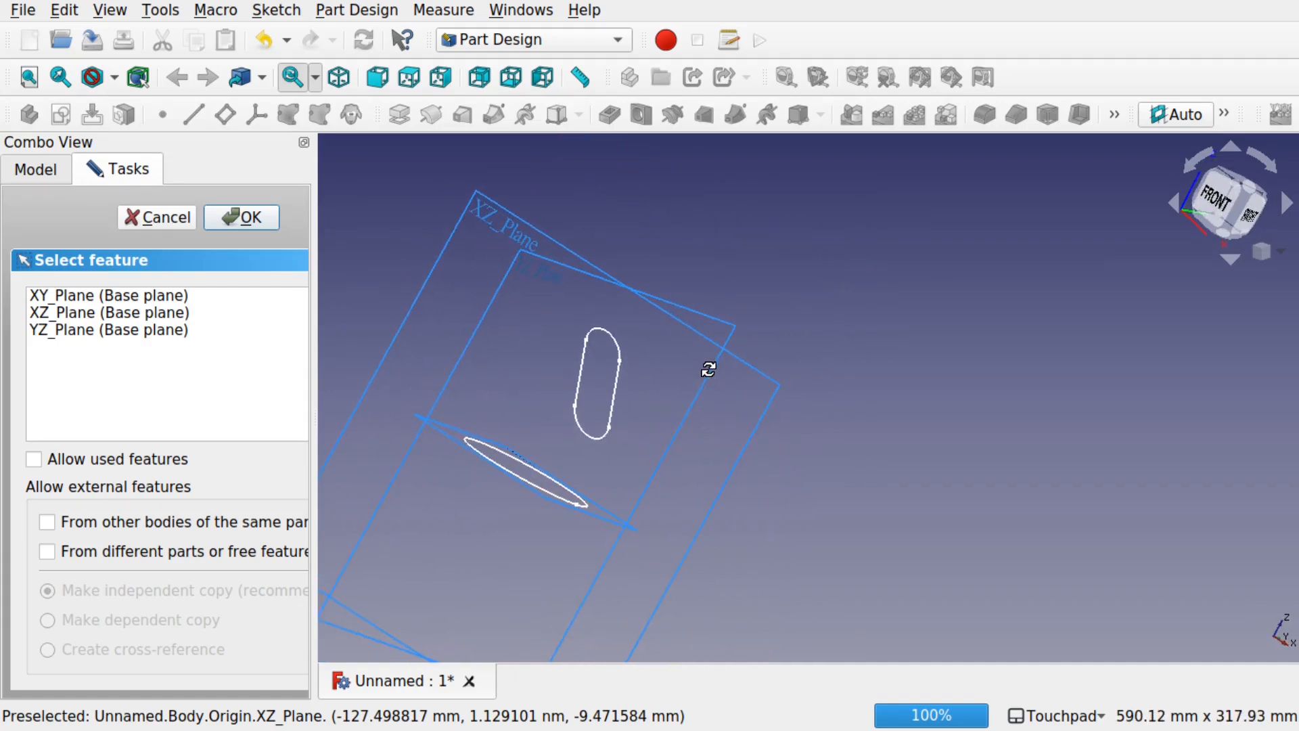
{"action": "left_click", "coordinate": [493, 219]}
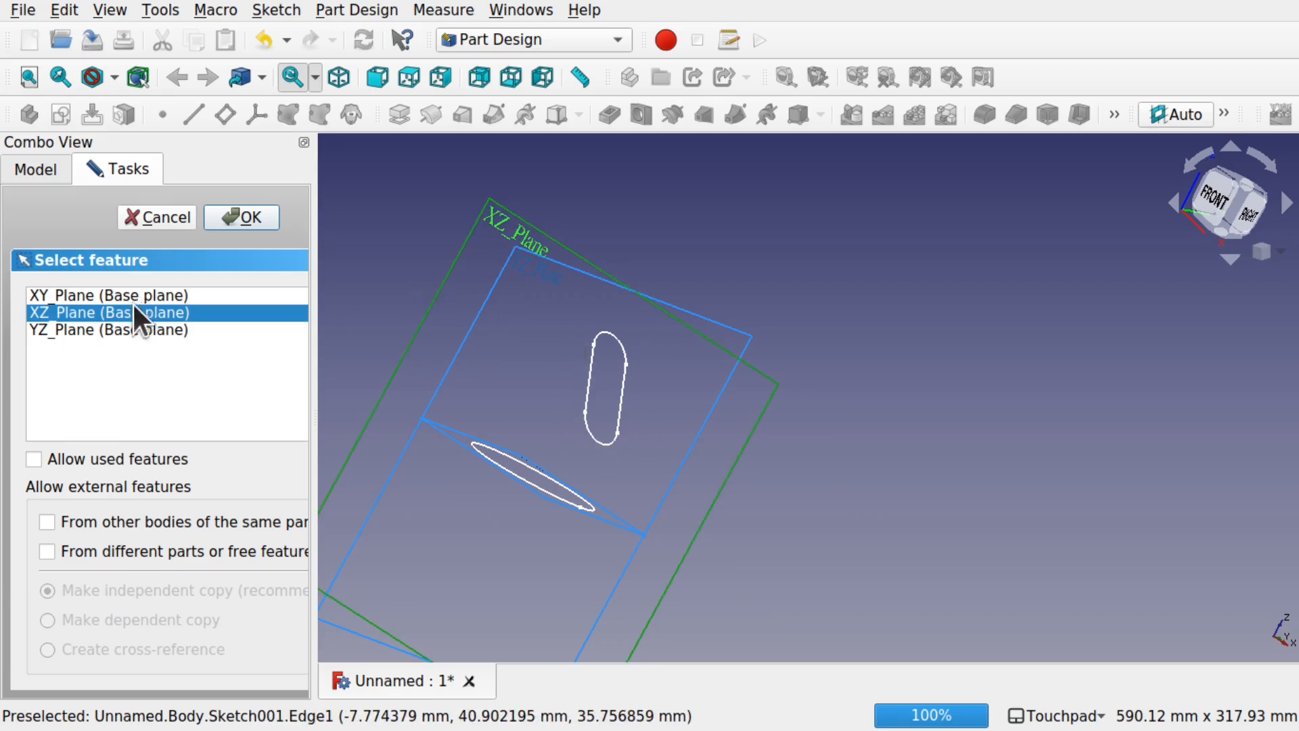
{"action": "left_click", "coordinate": [85, 297]}
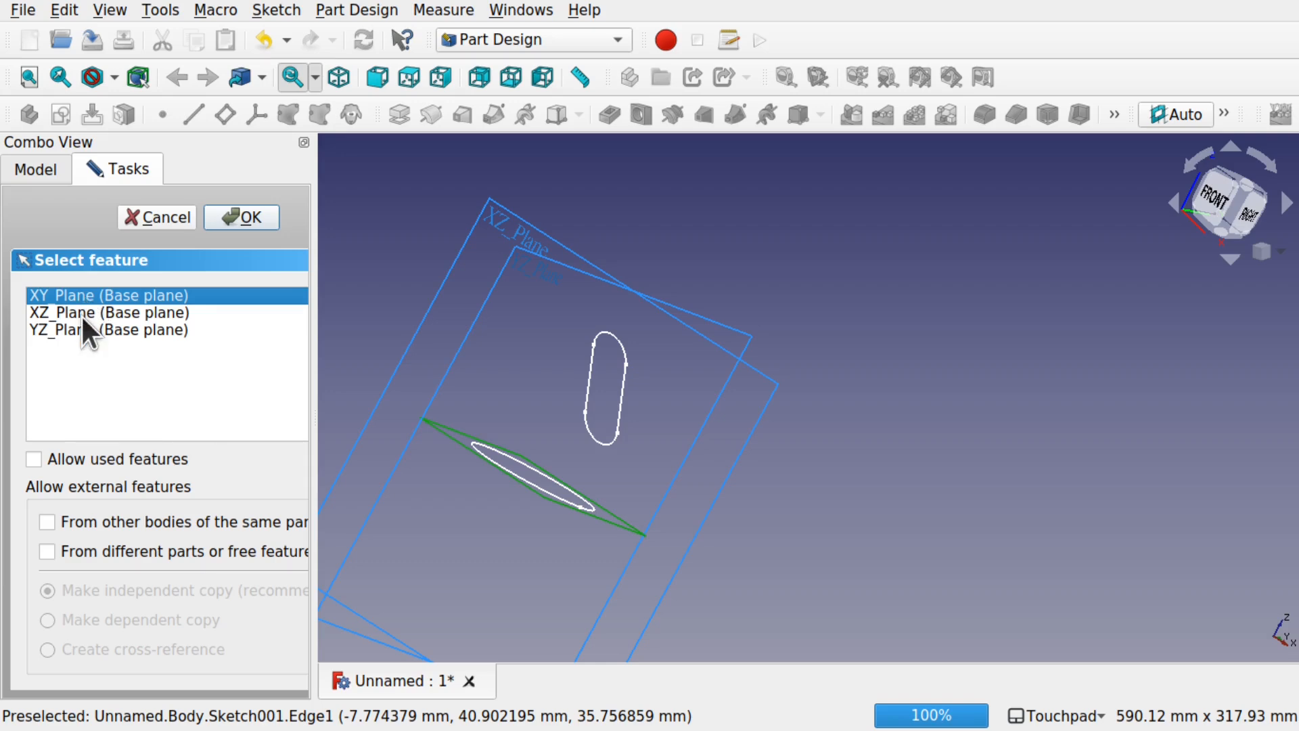
{"action": "left_click", "coordinate": [79, 313]}
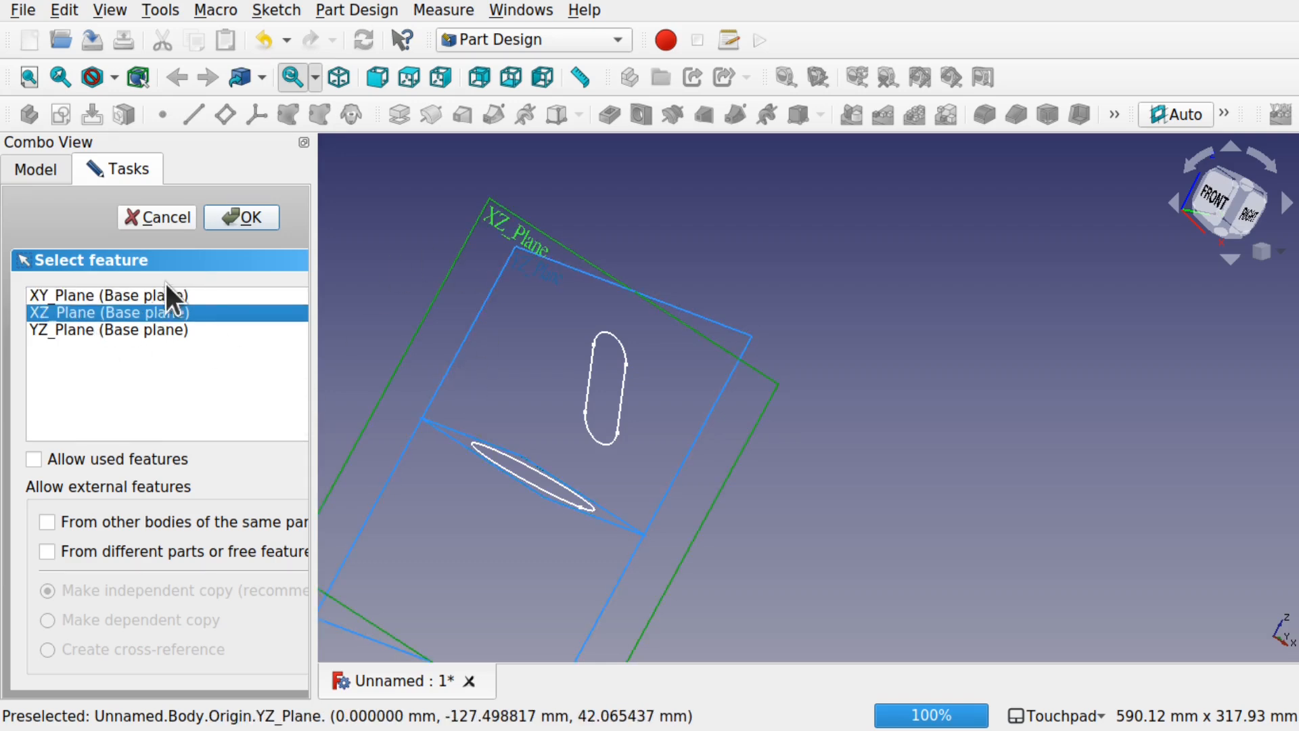
{"action": "left_click", "coordinate": [257, 215]}
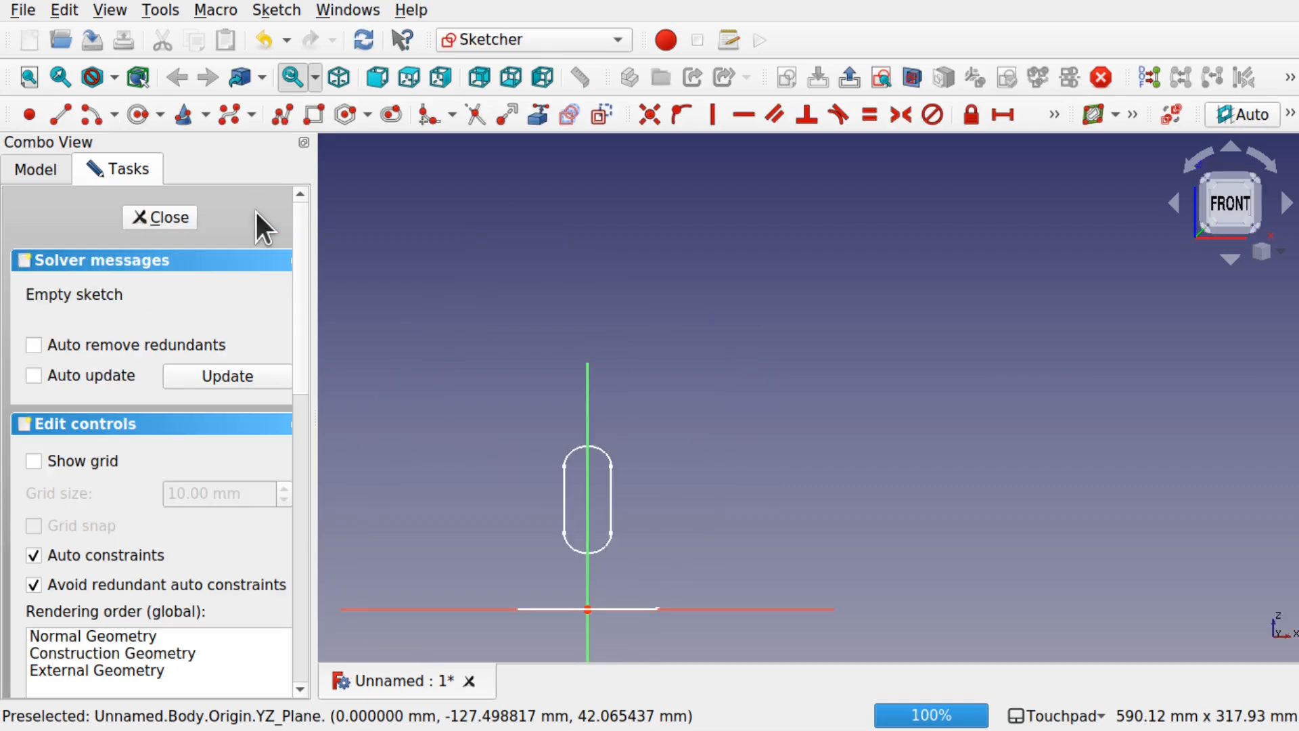
- Sketch a rectangle about 57 mm wide and 79 mm high around the slot, above the horizontal axis, and close the sketch
{"action": "mouse_move", "coordinate": [714, 532]}
{"action": "left_mouse_down", "text": "alt"}
{"action": "mouse_move", "coordinate": [561, 533]}
{"action": "mouse_move", "coordinate": [688, 529]}
{"action": "mouse_move", "coordinate": [703, 541]}
{"action": "mouse_move", "coordinate": [780, 473]}
{"action": "left_mouse_up", "text": "alt"}
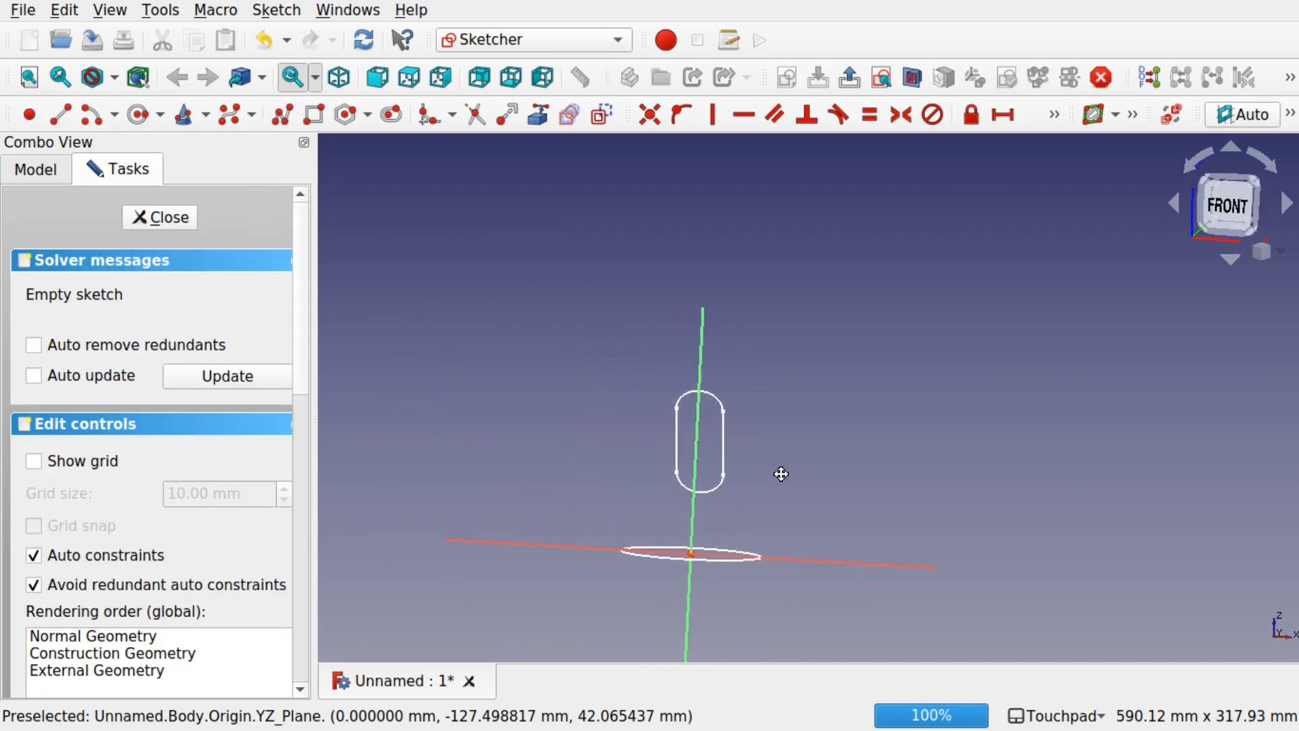
{"action": "left_click", "coordinate": [314, 115]}
{"action": "left_click", "coordinate": [658, 373]}
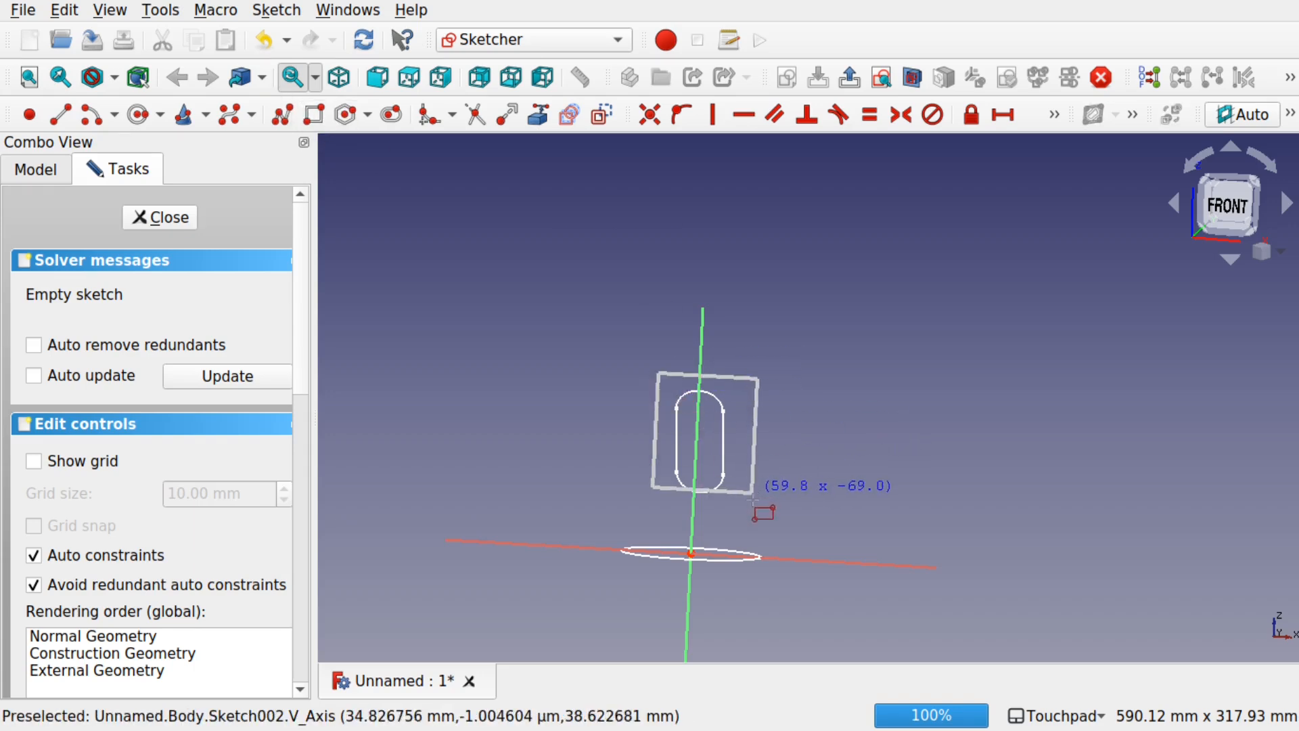
{"action": "left_click", "coordinate": [748, 507]}
{"action": "left_click_drag", "start_coordinate": [837, 452], "coordinate": [822, 453], "text": "alt"}
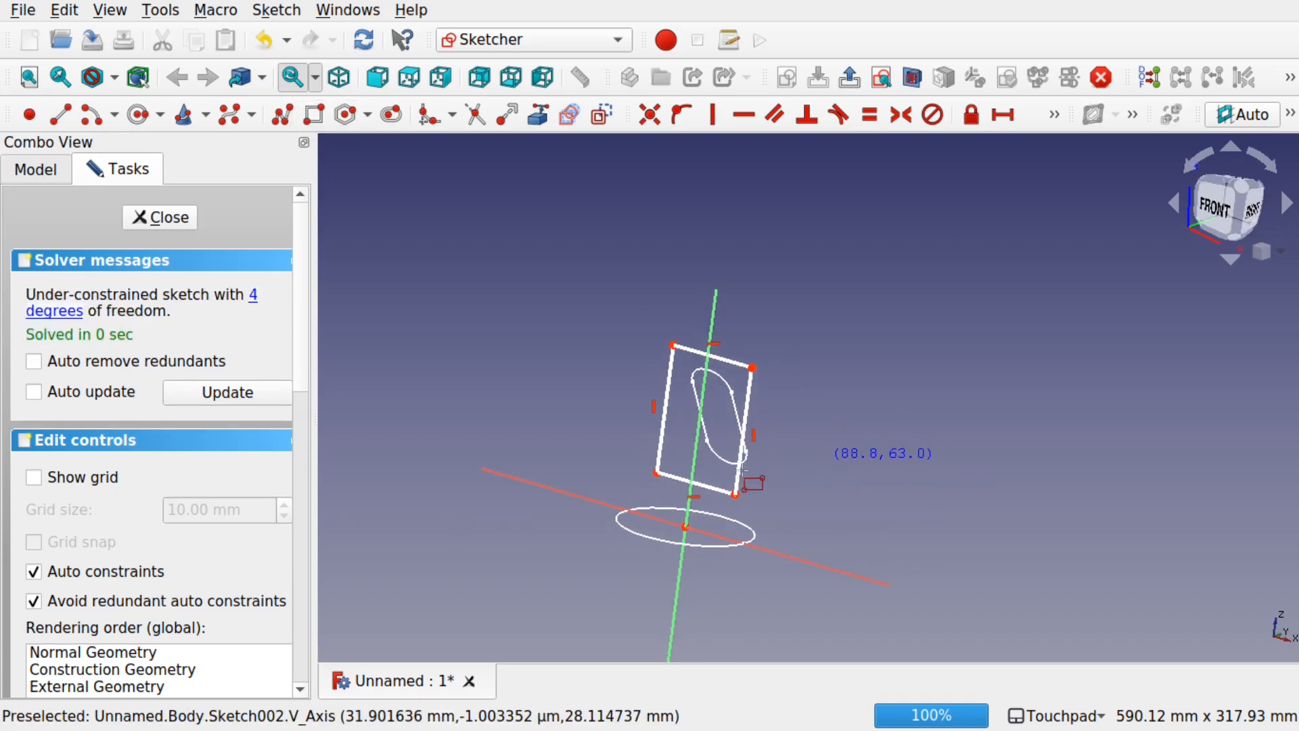
{"action": "left_click", "coordinate": [144, 218]}
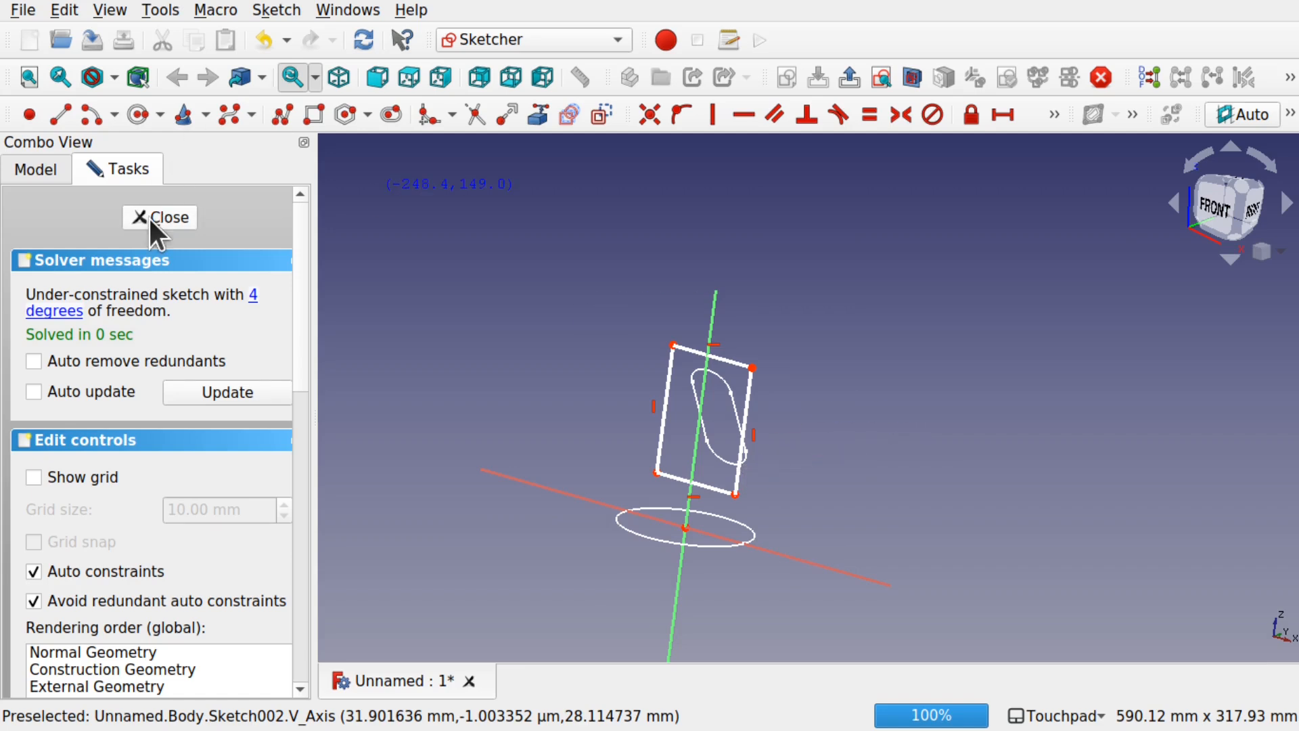
- Set the rectangle sketch's attachment offset position z to -87 mm and deselect the sketch
{"action": "left_click_drag", "start_coordinate": [679, 351], "coordinate": [589, 397], "text": "alt"}
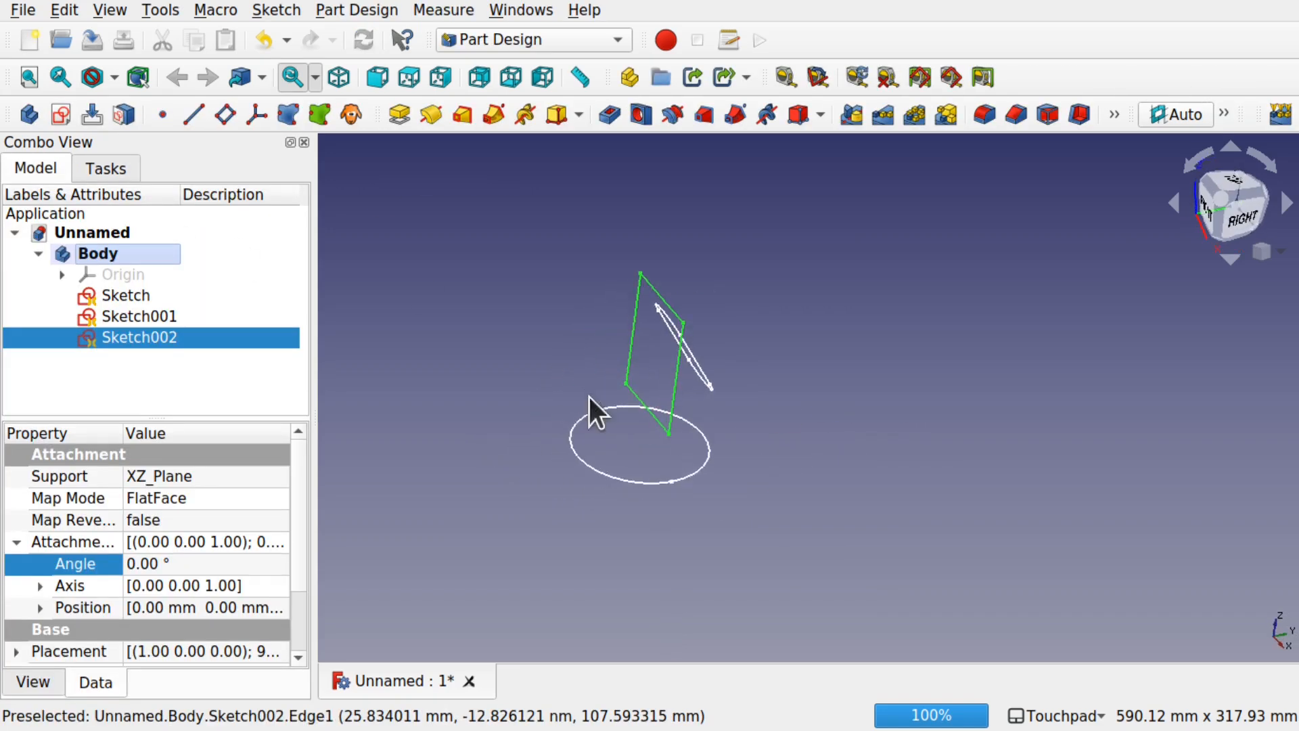
{"action": "left_click", "coordinate": [626, 479]}
{"action": "mouse_move", "coordinate": [684, 387]}
{"action": "left_mouse_down", "text": "alt"}
{"action": "mouse_move", "coordinate": [772, 365]}
{"action": "mouse_move", "coordinate": [665, 387]}
{"action": "left_mouse_up", "text": "alt"}
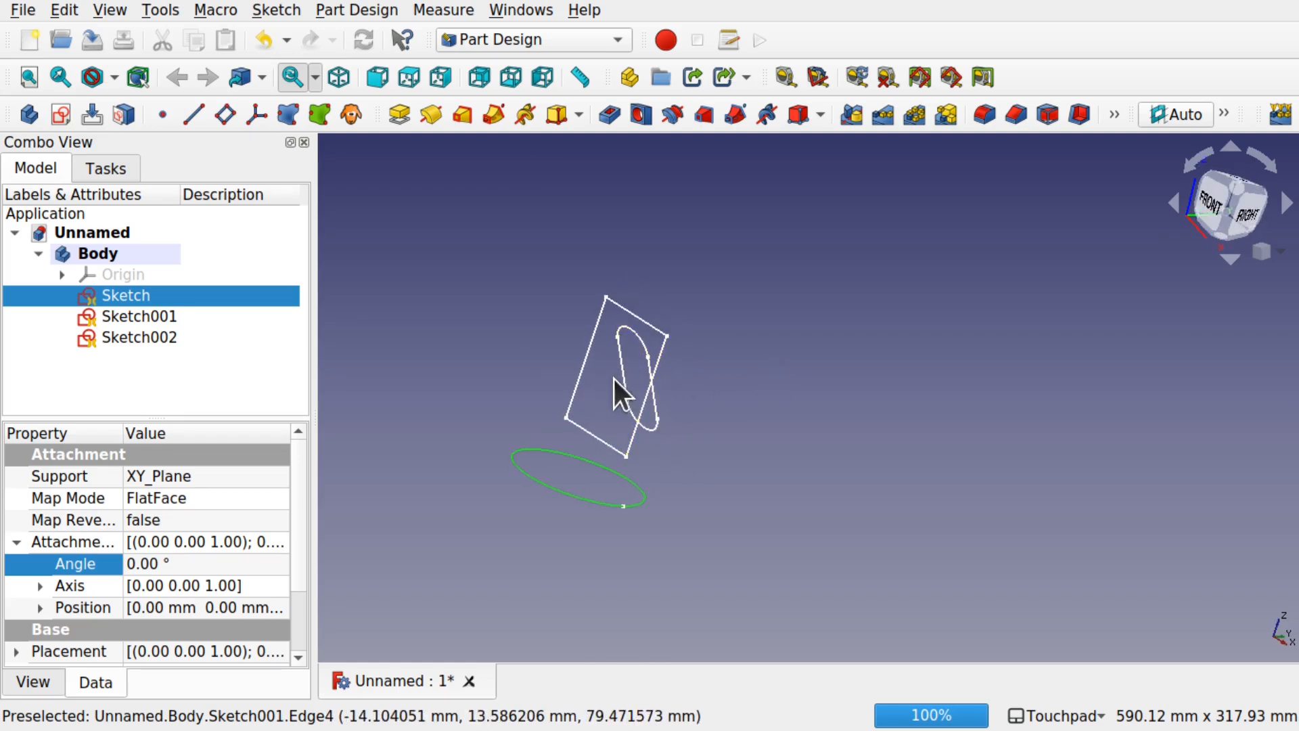
{"action": "mouse_move", "coordinate": [652, 414]}
{"action": "left_mouse_down", "text": "alt"}
{"action": "mouse_move", "coordinate": [569, 443]}
{"action": "mouse_move", "coordinate": [682, 350]}
{"action": "left_mouse_up", "text": "alt"}
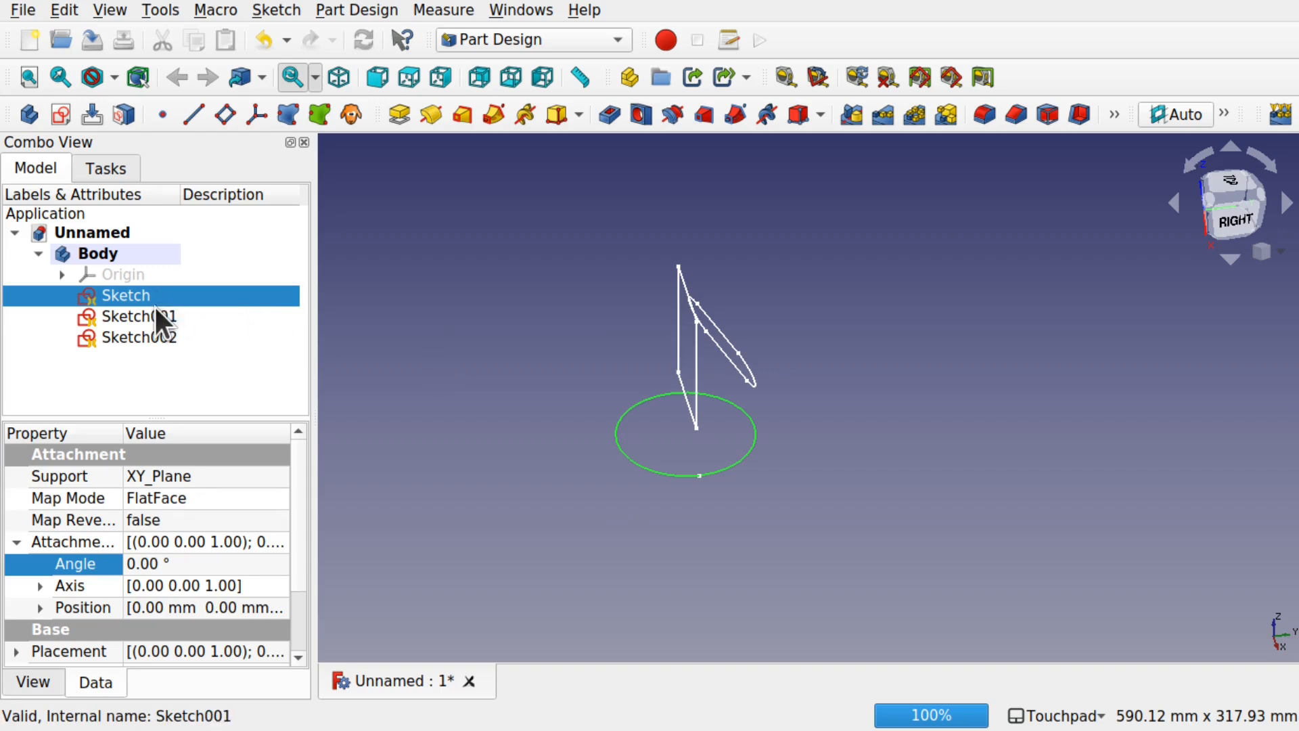
{"action": "left_click", "coordinate": [696, 386]}
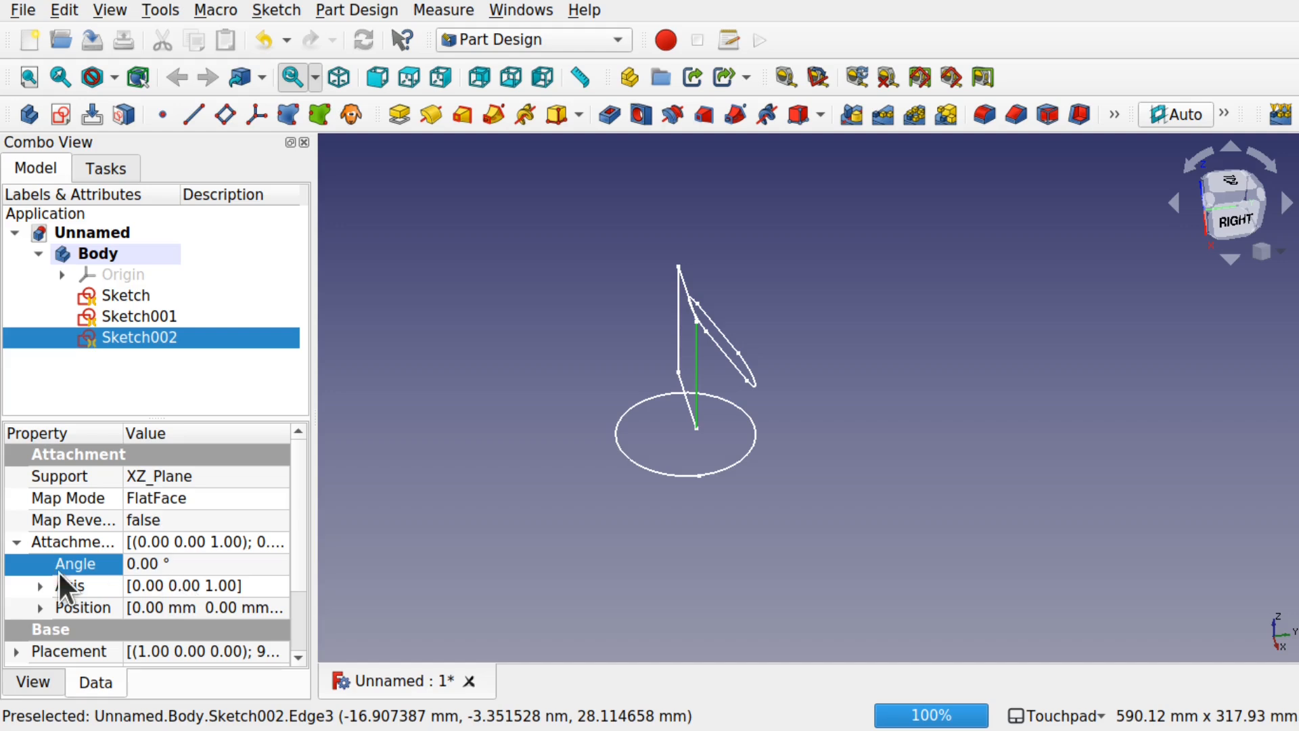
{"action": "scroll", "coordinate": [298, 482], "scroll_direction": "down", "scroll_amount": 1}
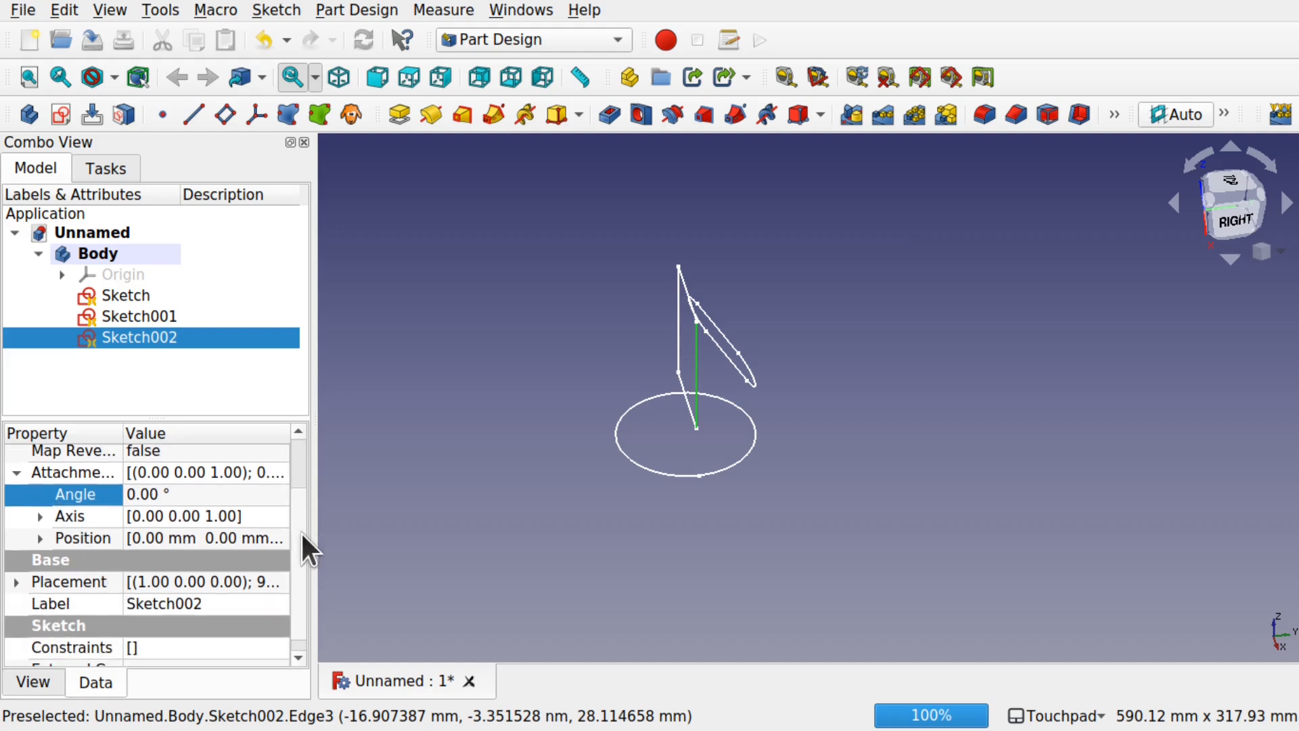
{"action": "left_click", "coordinate": [39, 538]}
{"action": "scroll", "coordinate": [595, 487], "scroll_direction": "up", "scroll_amount": 2}
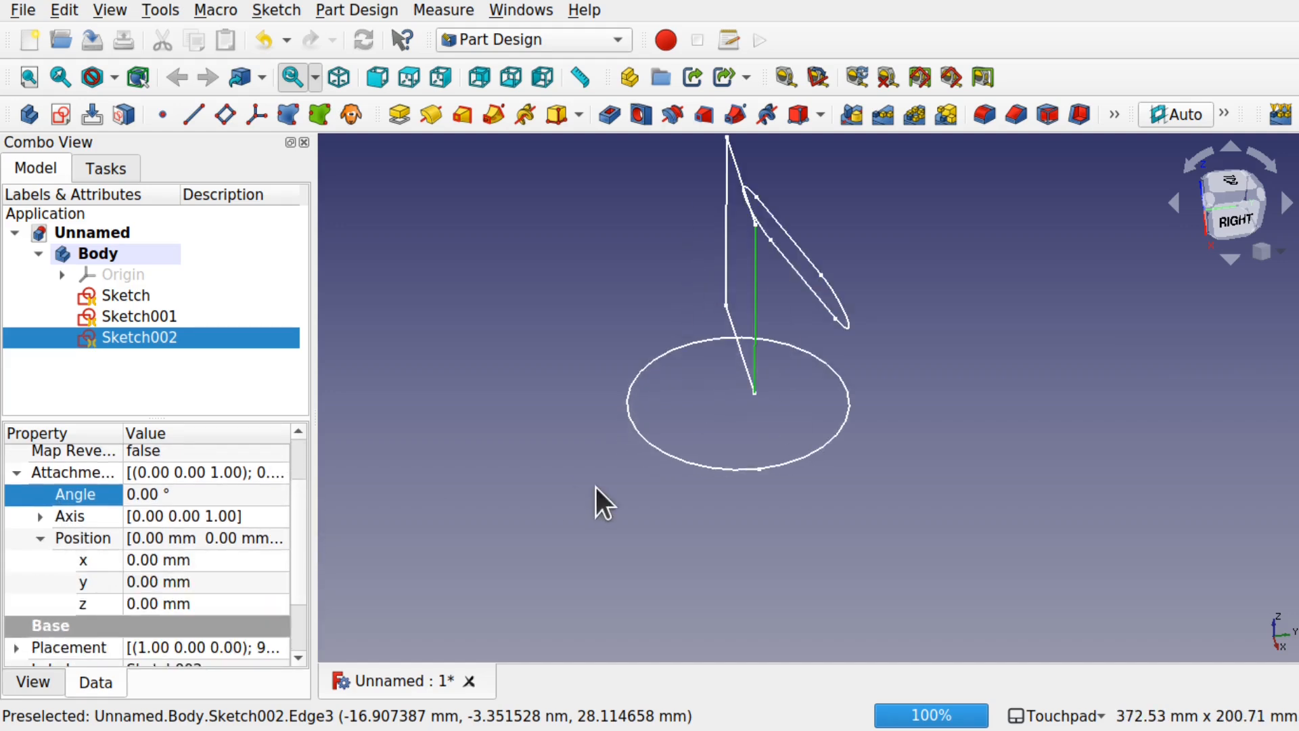
{"action": "left_click", "coordinate": [221, 604]}
{"action": "type", "text": "-8"}
{"action": "scroll", "coordinate": [221, 600], "scroll_direction": "down", "scroll_amount": 20}
{"action": "key", "text": "Down"}
{"action": "key", "text": "Down"}
{"action": "key", "text": "Down"}
{"action": "key", "text": "Down"}
{"action": "key", "text": "Down"}
{"action": "key", "text": "Down"}
{"action": "key", "text": "Down"}
{"action": "key", "text": "Down"}
{"action": "key", "text": "Down"}
{"action": "key", "text": "Down"}
{"action": "key", "text": "Down"}
{"action": "key", "text": "Down"}
{"action": "key", "text": "Down"}
{"action": "mouse_move", "coordinate": [788, 481]}
{"action": "left_mouse_down", "text": "alt"}
{"action": "mouse_move", "coordinate": [912, 484]}
{"action": "mouse_move", "coordinate": [811, 482]}
{"action": "mouse_move", "coordinate": [740, 538]}
{"action": "left_mouse_up", "text": "alt"}
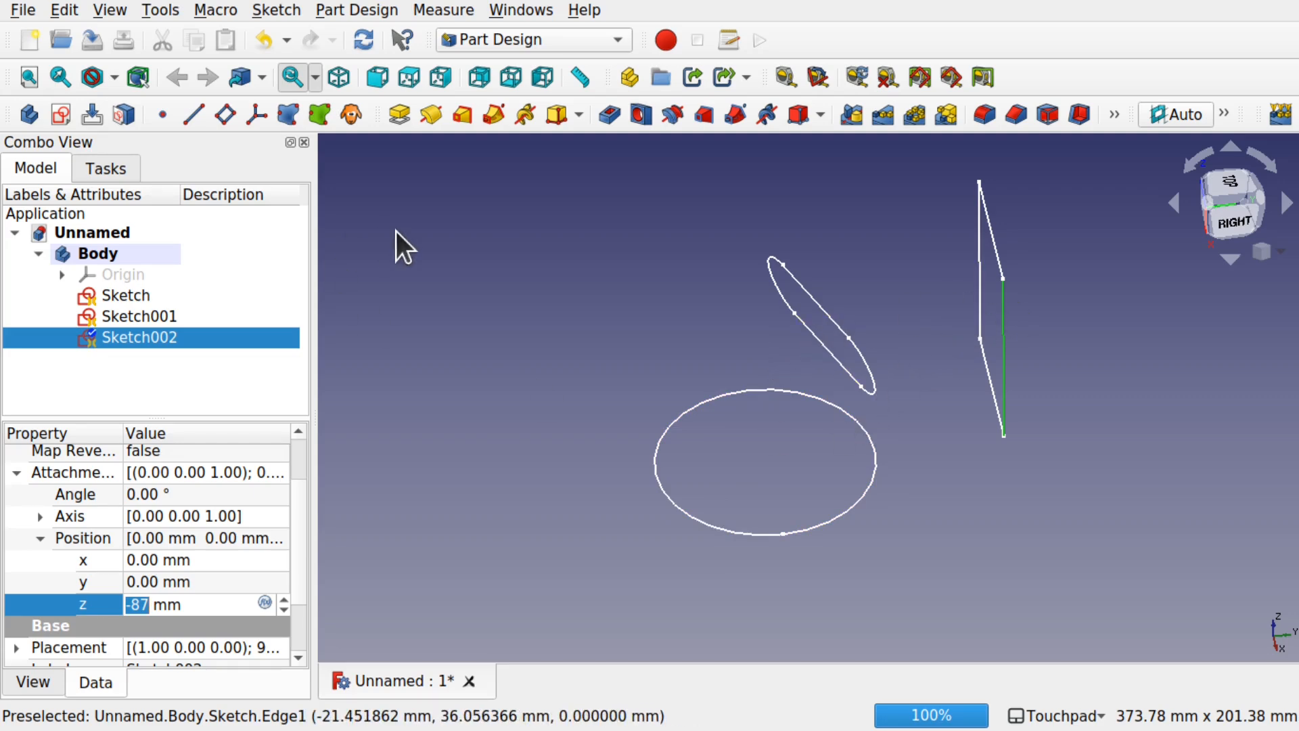
{"action": "left_click", "coordinate": [408, 302]}
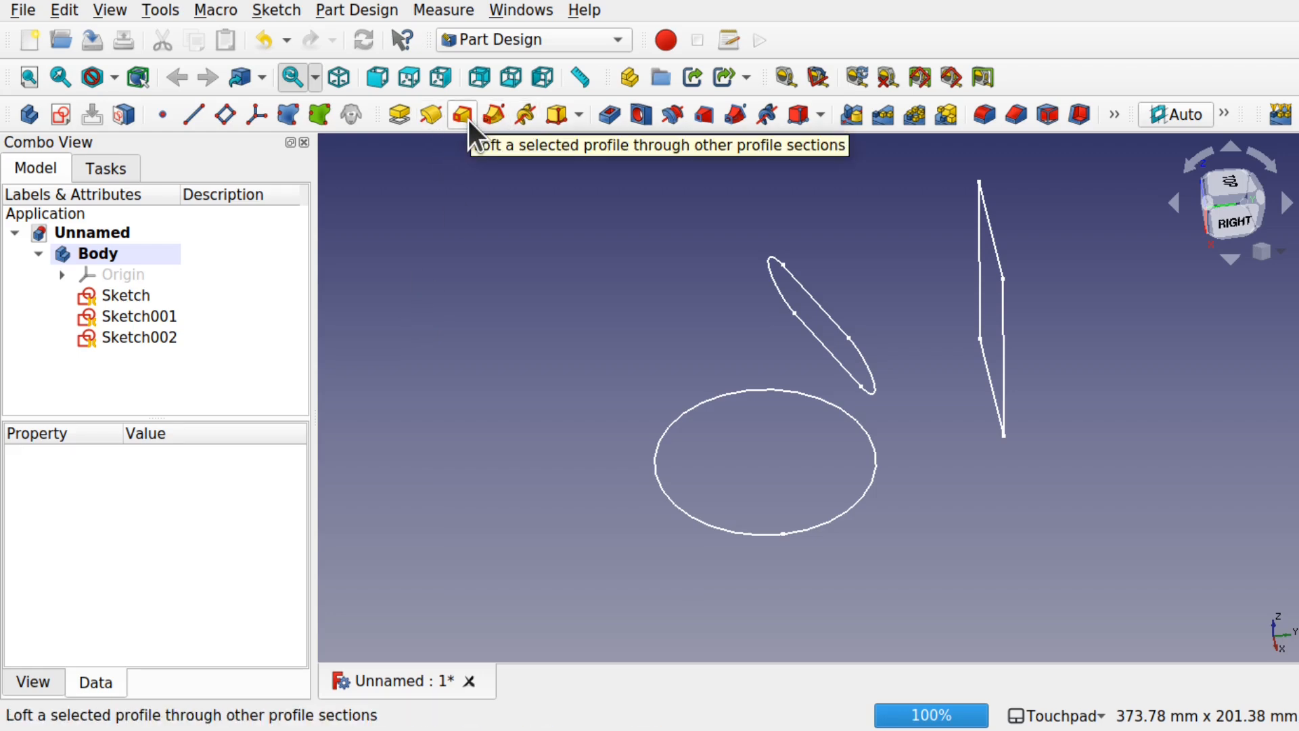
- Start an additive loft with the circle sketch as its base profile
{"action": "left_click", "coordinate": [343, 8]}
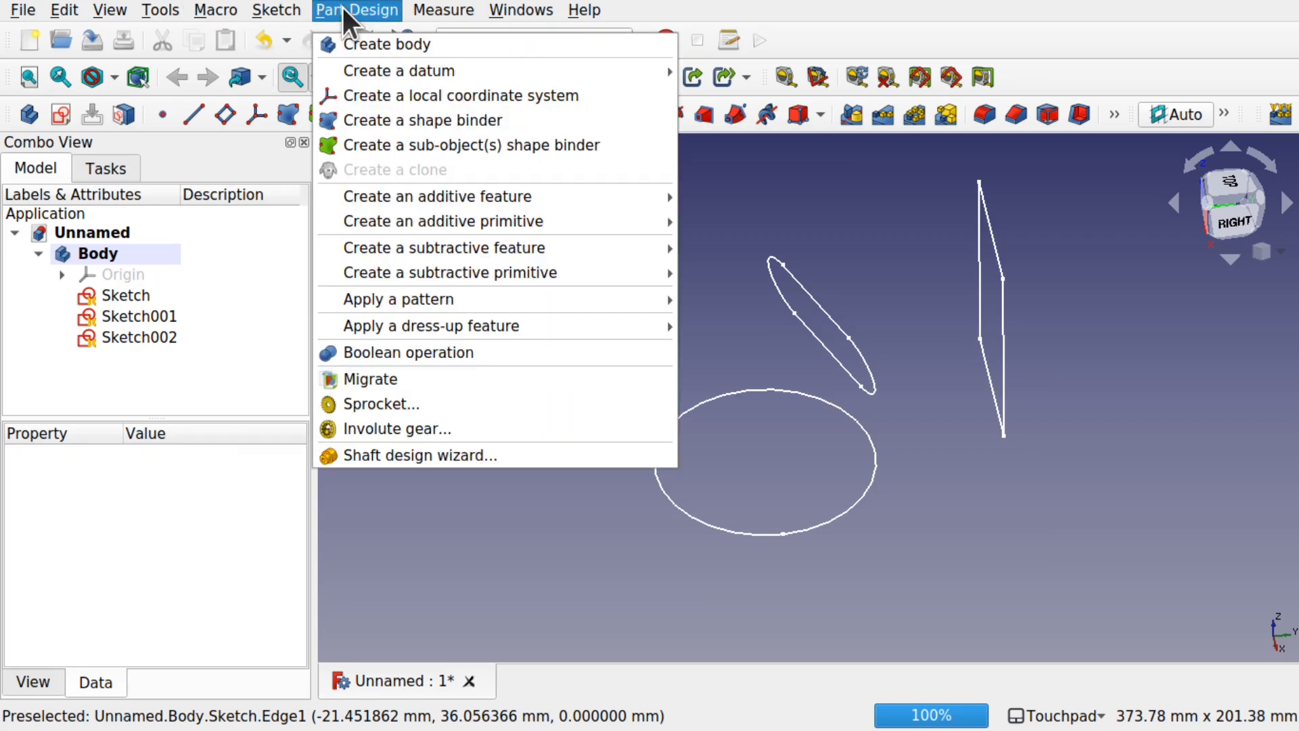
{"action": "mouse_move", "coordinate": [466, 190]}
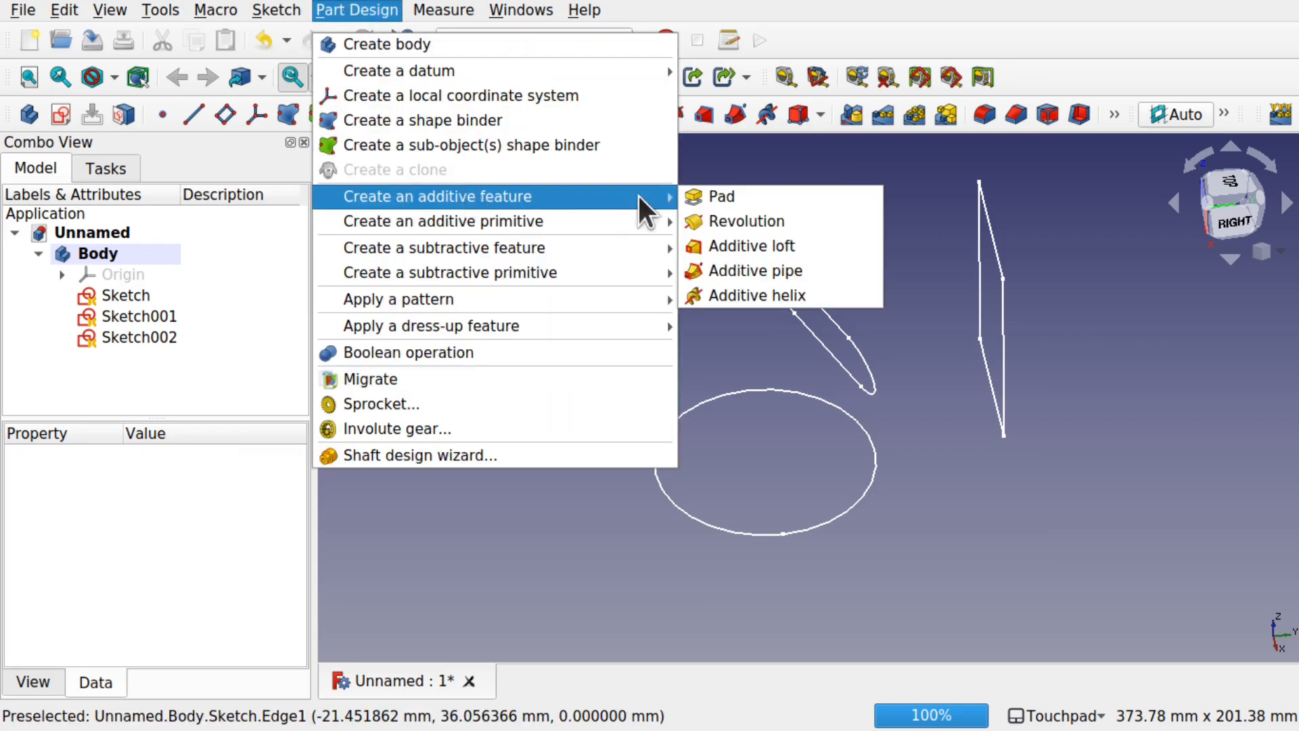
{"action": "left_click", "coordinate": [766, 243]}
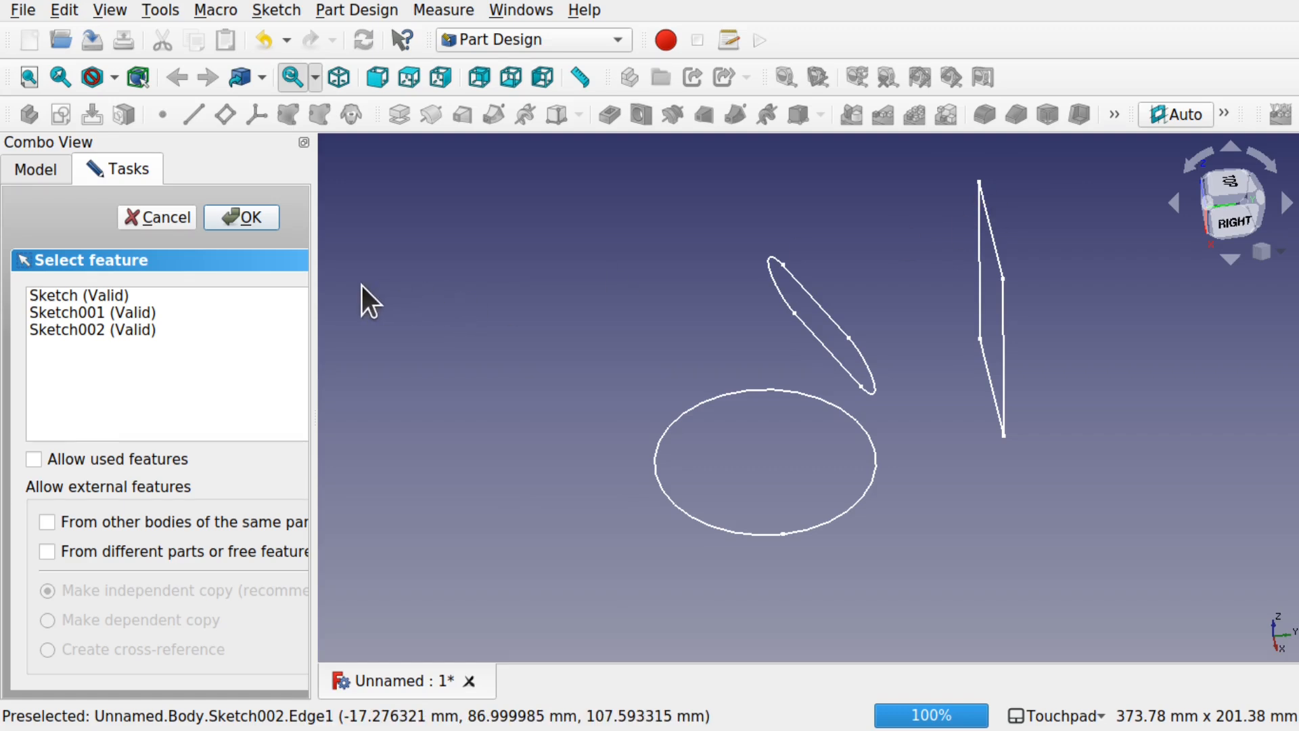
{"action": "left_click_drag", "start_coordinate": [314, 310], "coordinate": [351, 314]}
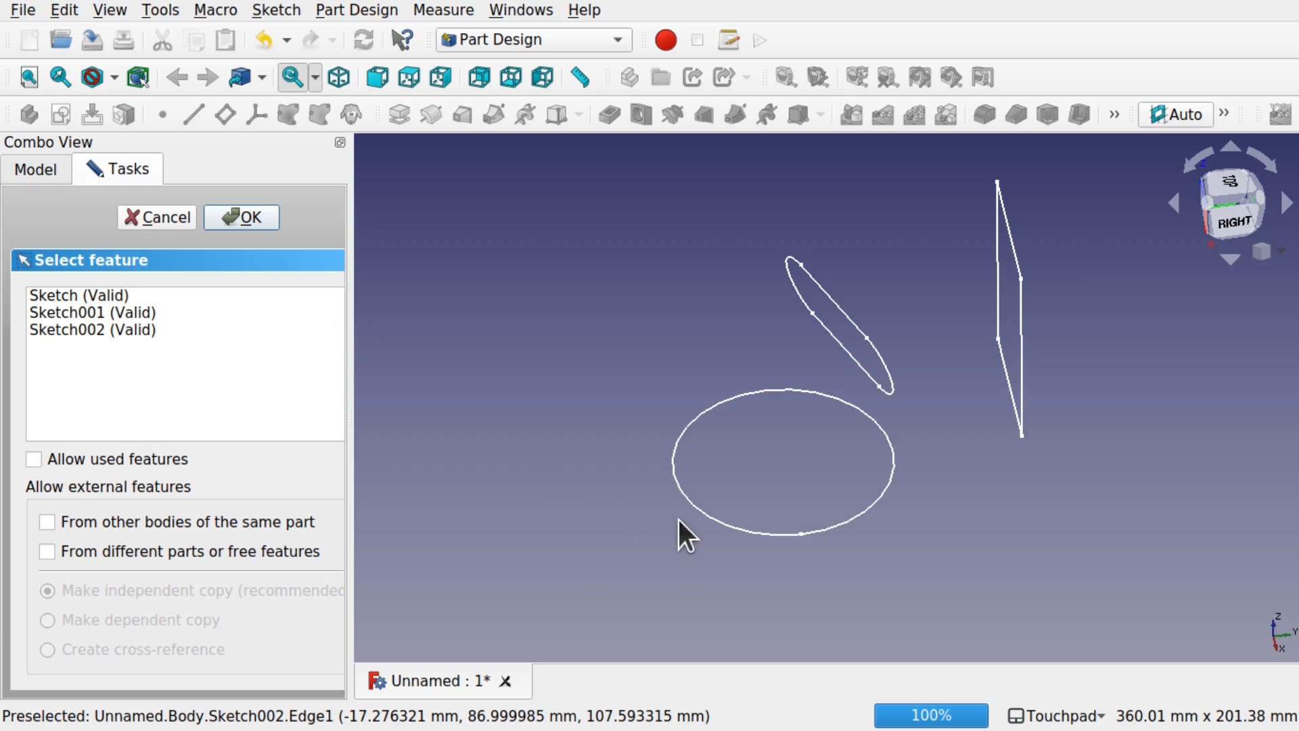
{"action": "left_click", "coordinate": [724, 524]}
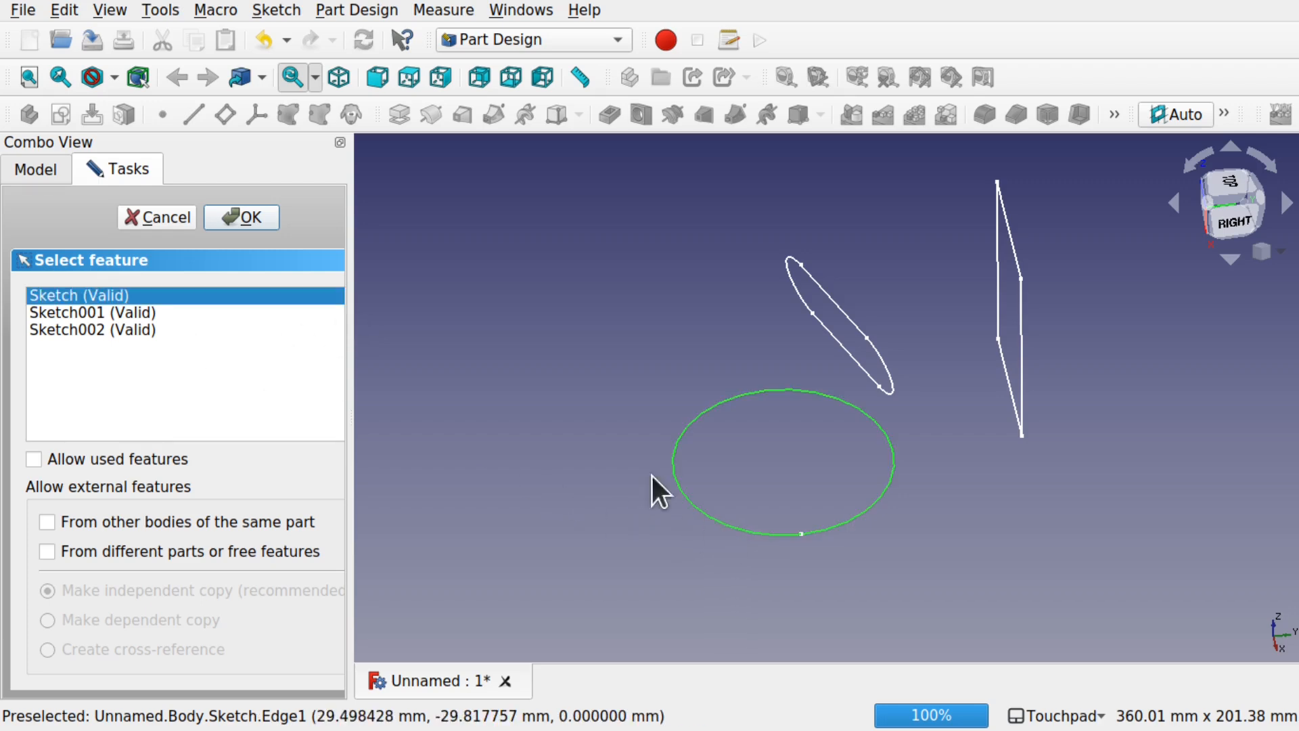
{"action": "left_click", "coordinate": [852, 358]}
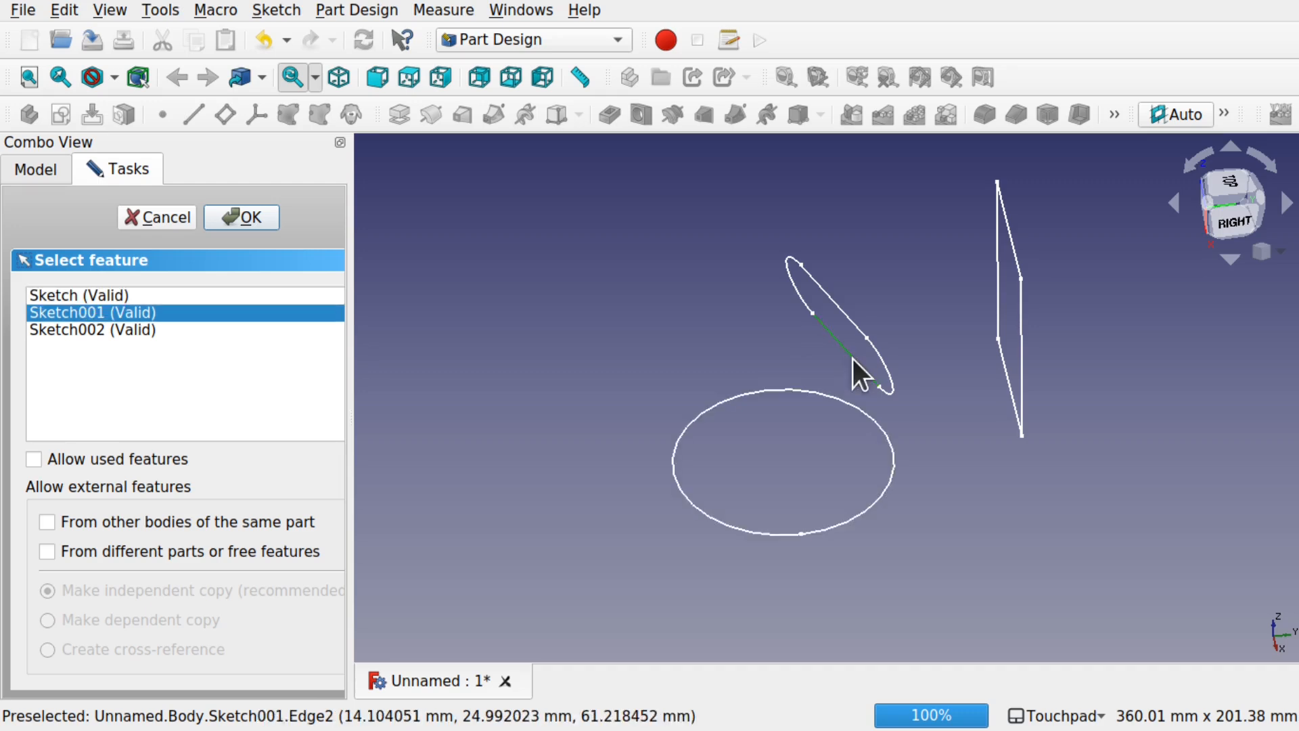
{"action": "left_click", "coordinate": [760, 538]}
{"action": "left_click", "coordinate": [740, 529]}
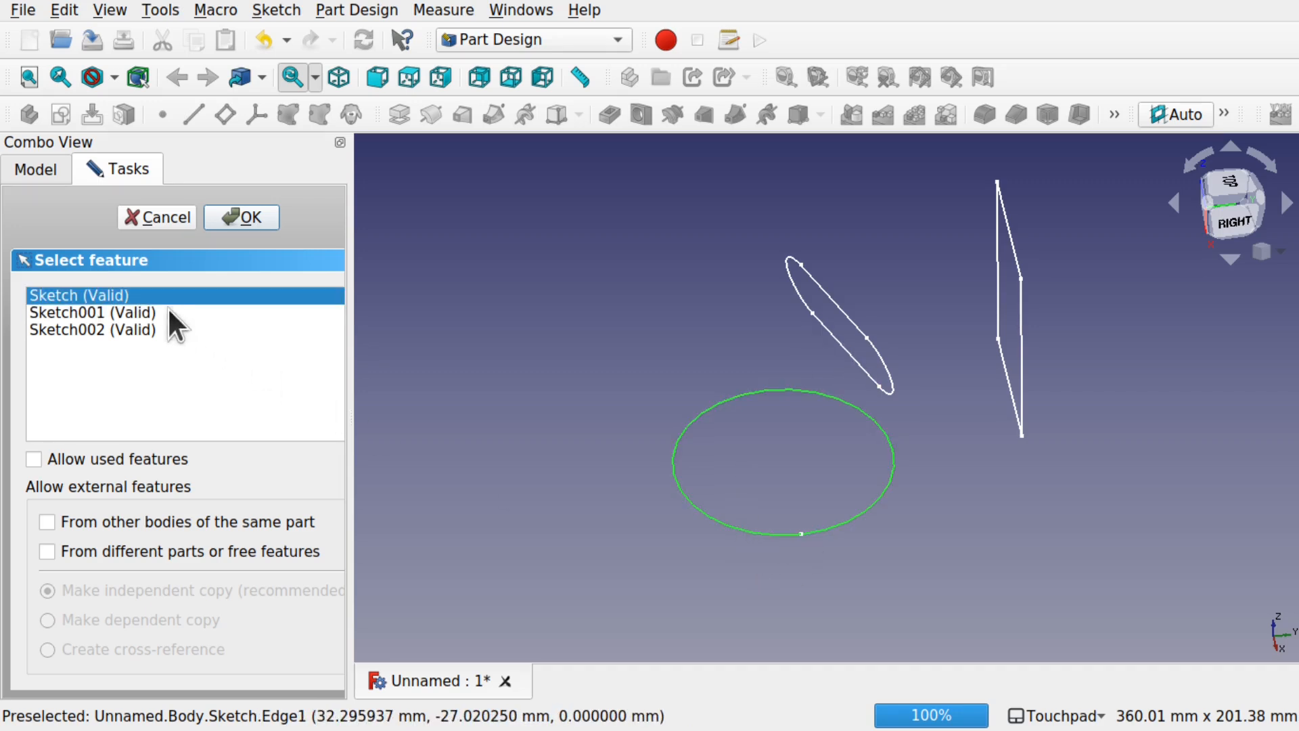
{"action": "left_click", "coordinate": [95, 308]}
{"action": "left_click", "coordinate": [83, 295]}
{"action": "left_click_drag", "start_coordinate": [350, 309], "coordinate": [408, 319]}
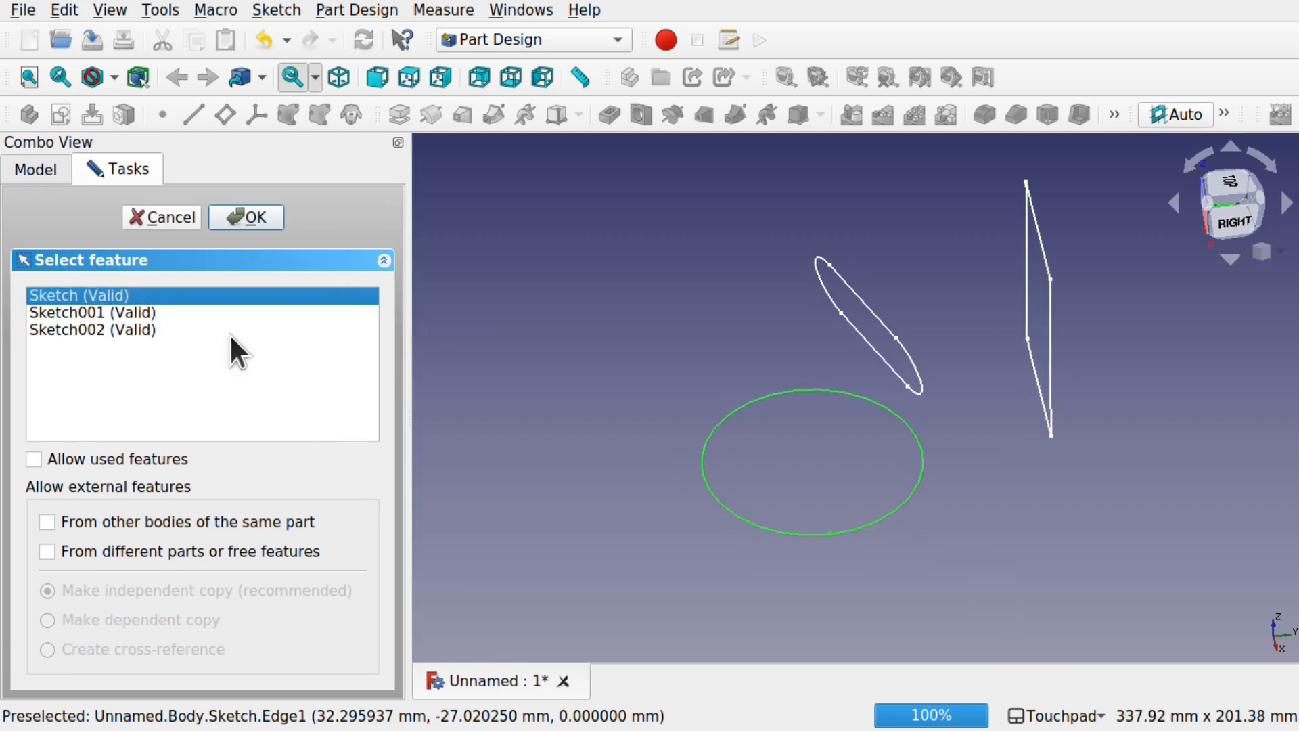
{"action": "left_click", "coordinate": [258, 214]}
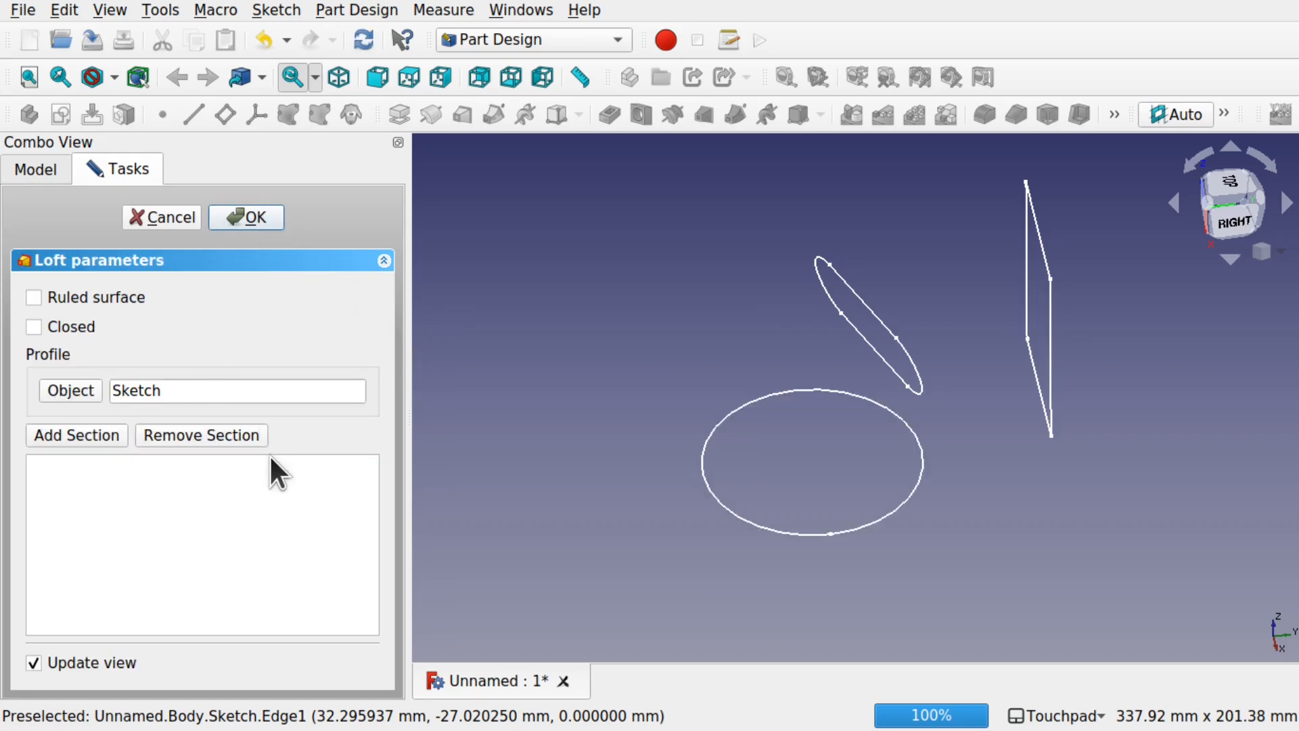
- Add the slot sketch and the rectangle sketch, in that order, as sections of the additive loft
{"action": "left_click", "coordinate": [100, 433]}
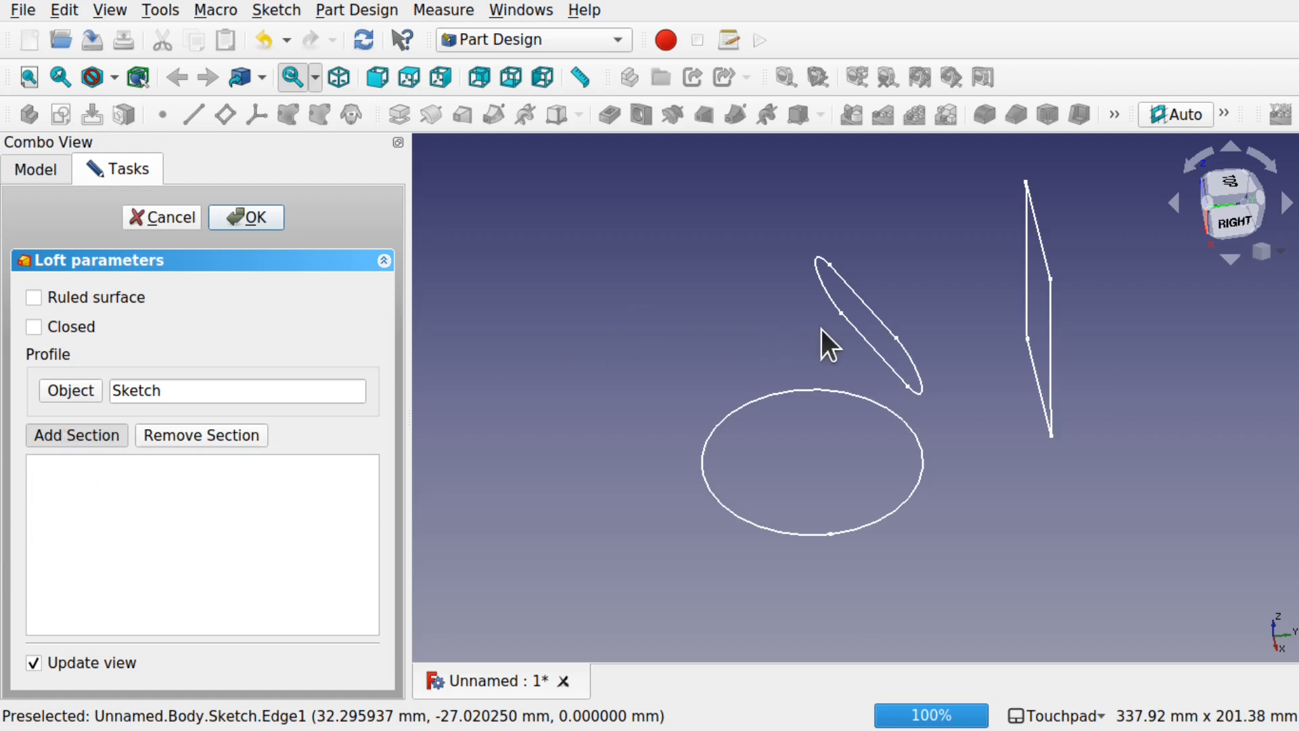
{"action": "left_click", "coordinate": [868, 345]}
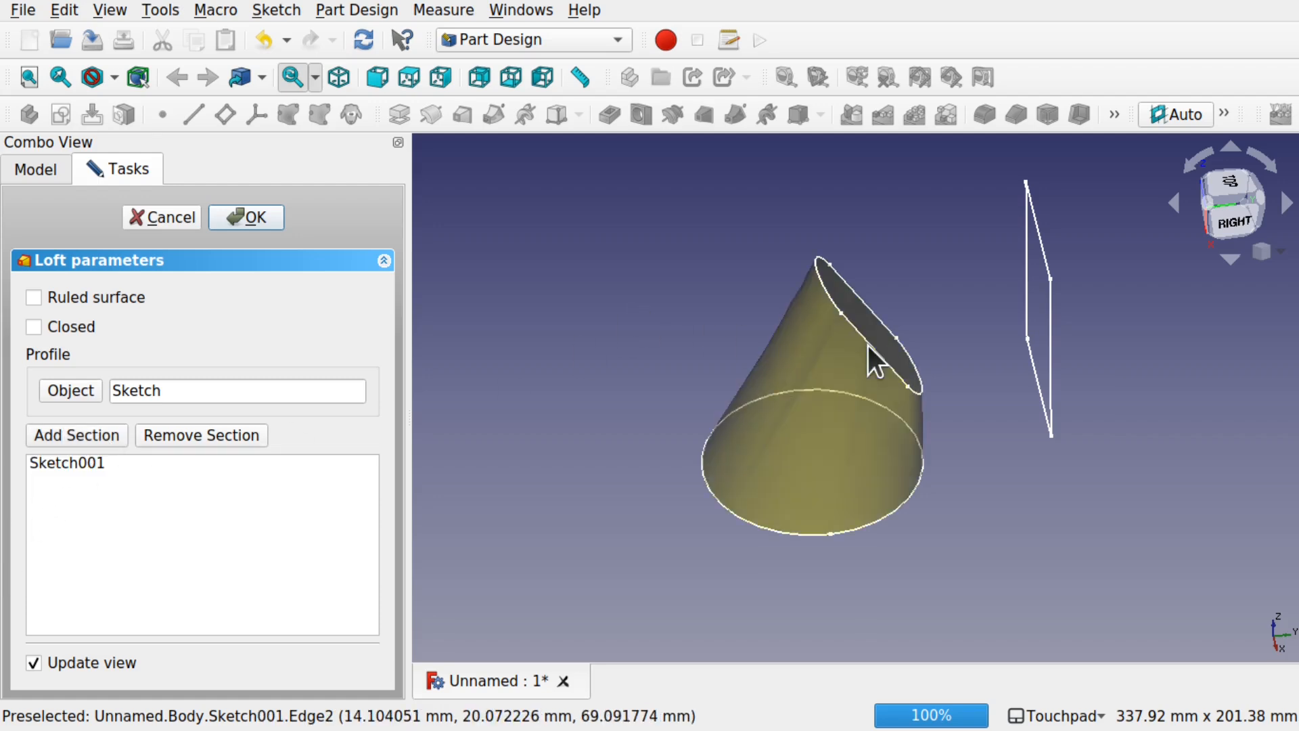
{"action": "left_click", "coordinate": [80, 428]}
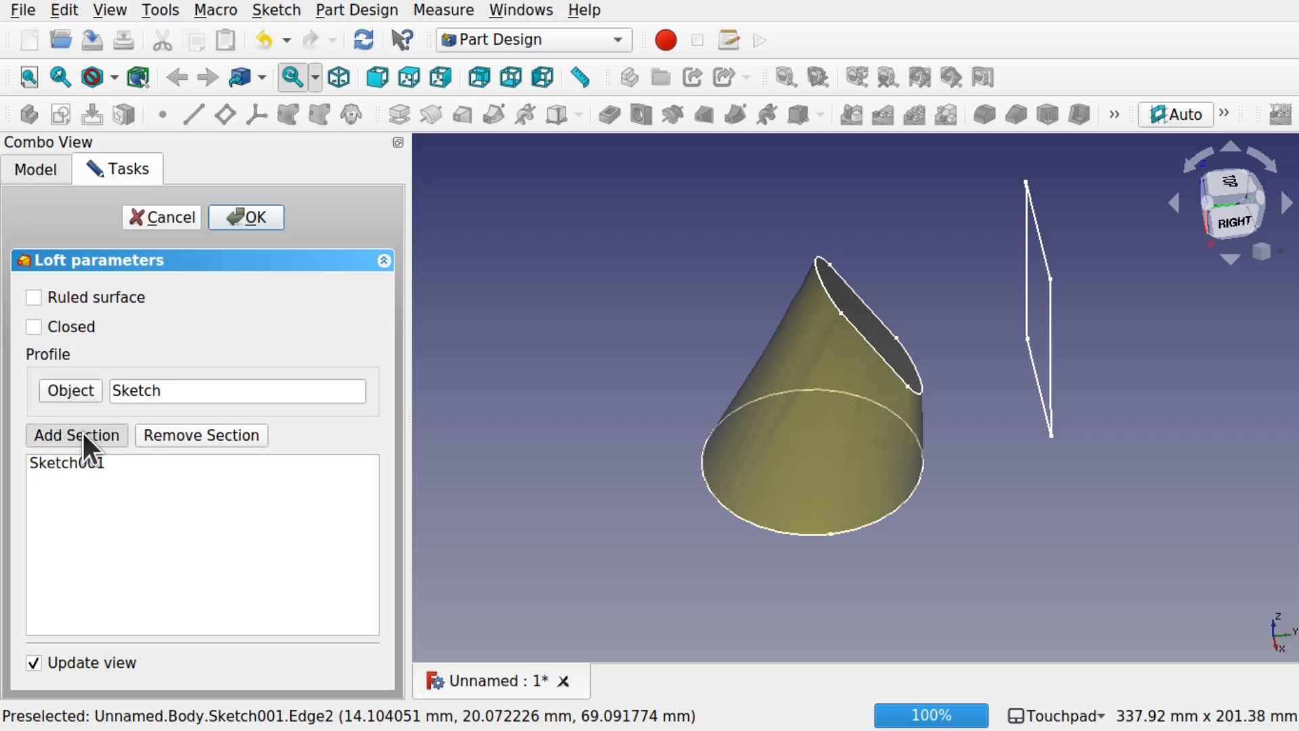
{"action": "left_click", "coordinate": [1041, 242]}
{"action": "left_click_drag", "start_coordinate": [730, 444], "coordinate": [705, 372], "text": "shift"}
{"action": "left_click_drag", "start_coordinate": [925, 291], "coordinate": [693, 406], "text": "shift"}
{"action": "left_click_drag", "start_coordinate": [947, 307], "coordinate": [818, 348], "text": "shift"}
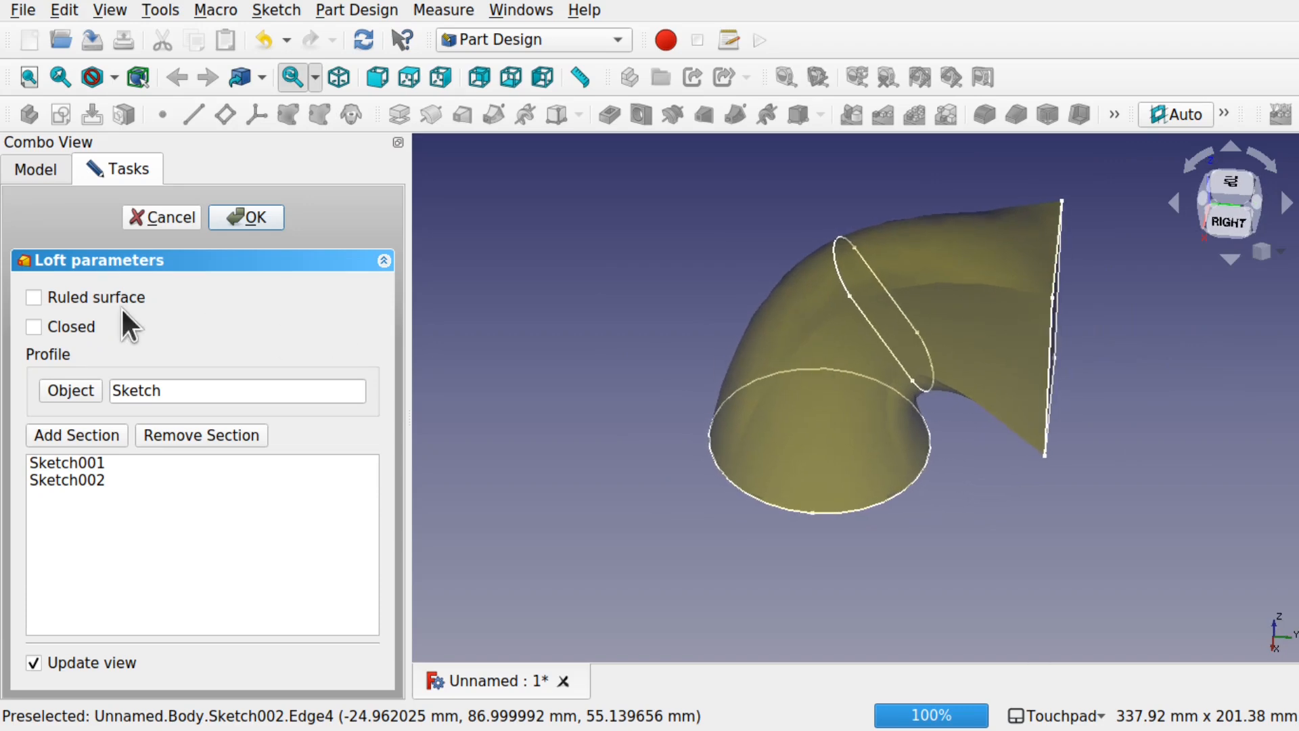
- Try the Ruled surface option on the loft preview and switch it back off
{"action": "left_click", "coordinate": [34, 296]}
{"action": "left_click_drag", "start_coordinate": [781, 296], "coordinate": [747, 330], "text": "shift"}
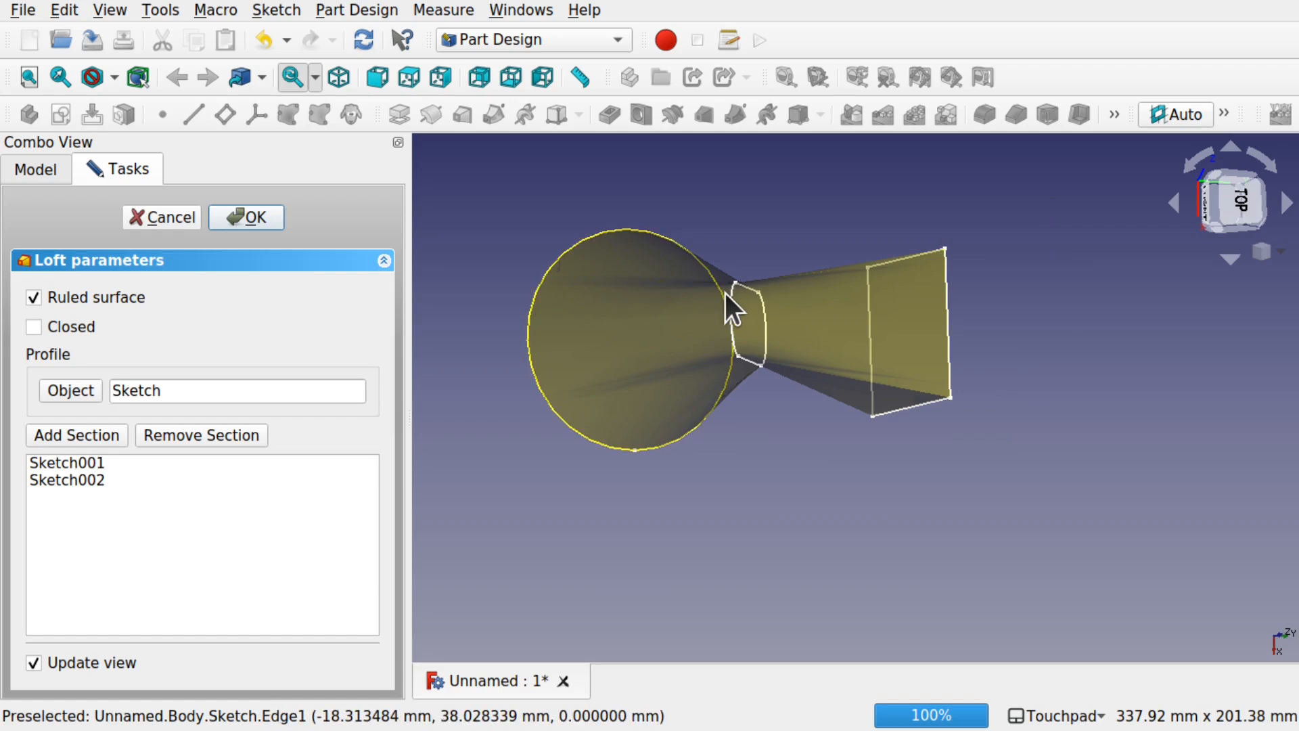
{"action": "left_click_drag", "start_coordinate": [589, 207], "coordinate": [525, 235], "text": "alt"}
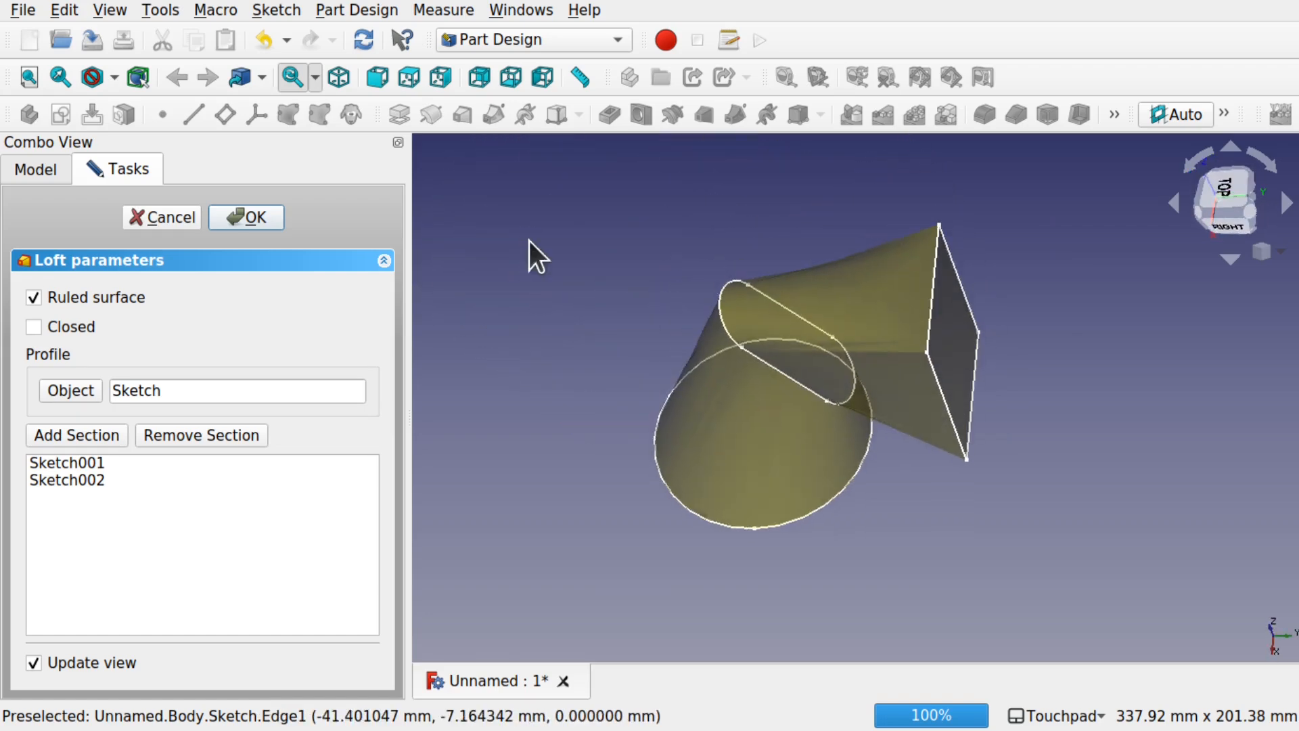
{"action": "left_click_drag", "start_coordinate": [641, 493], "coordinate": [771, 385], "text": "alt"}
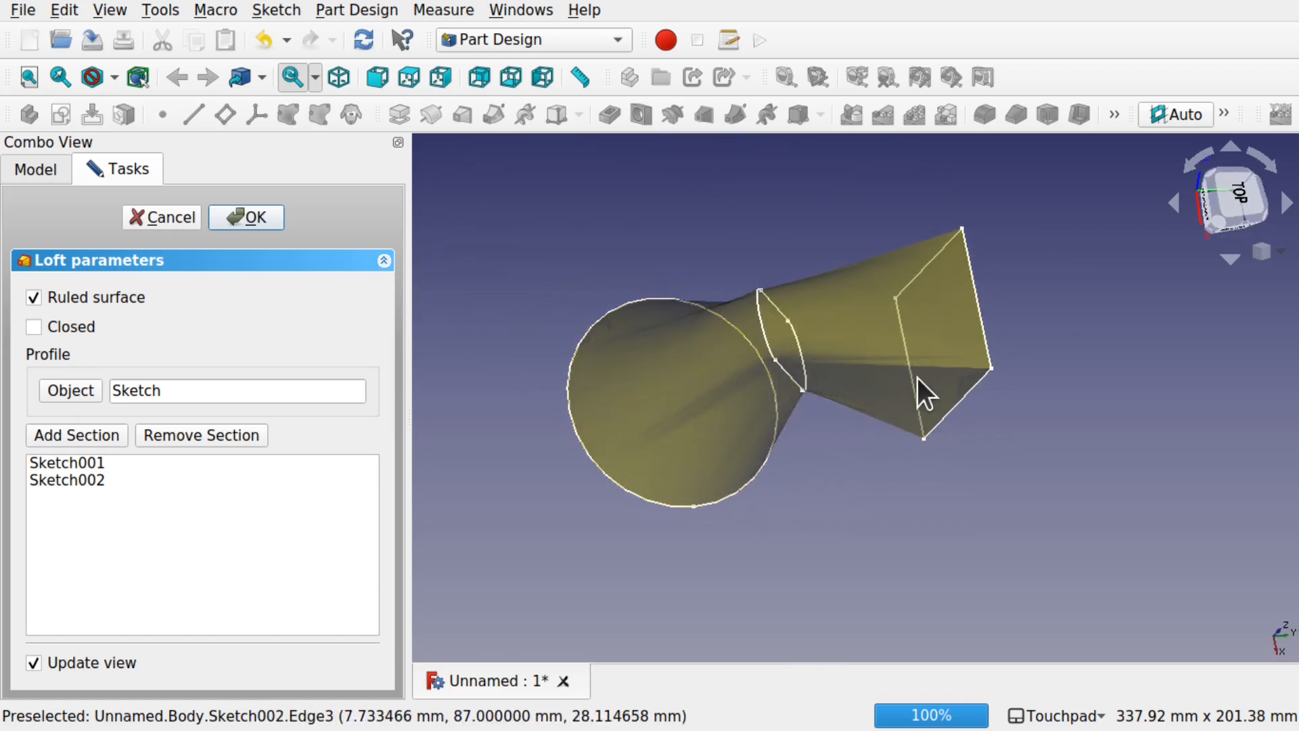
{"action": "left_click", "coordinate": [33, 298]}
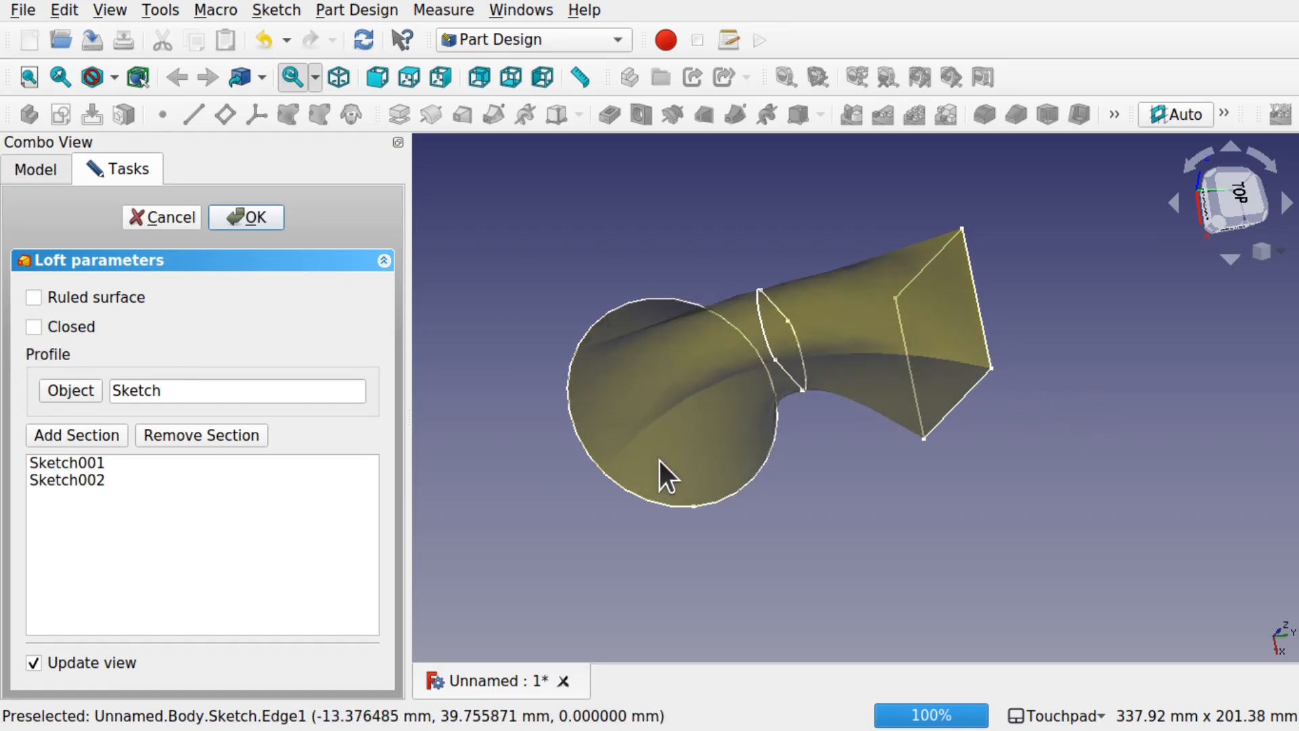
- Confirm the additive loft and examine the faceting of its curved faces up close
{"action": "left_click", "coordinate": [248, 217]}
{"action": "middle_click_drag", "start_coordinate": [809, 318], "coordinate": [729, 387]}
{"action": "scroll", "coordinate": [729, 387], "scroll_direction": "up", "scroll_amount": 3}
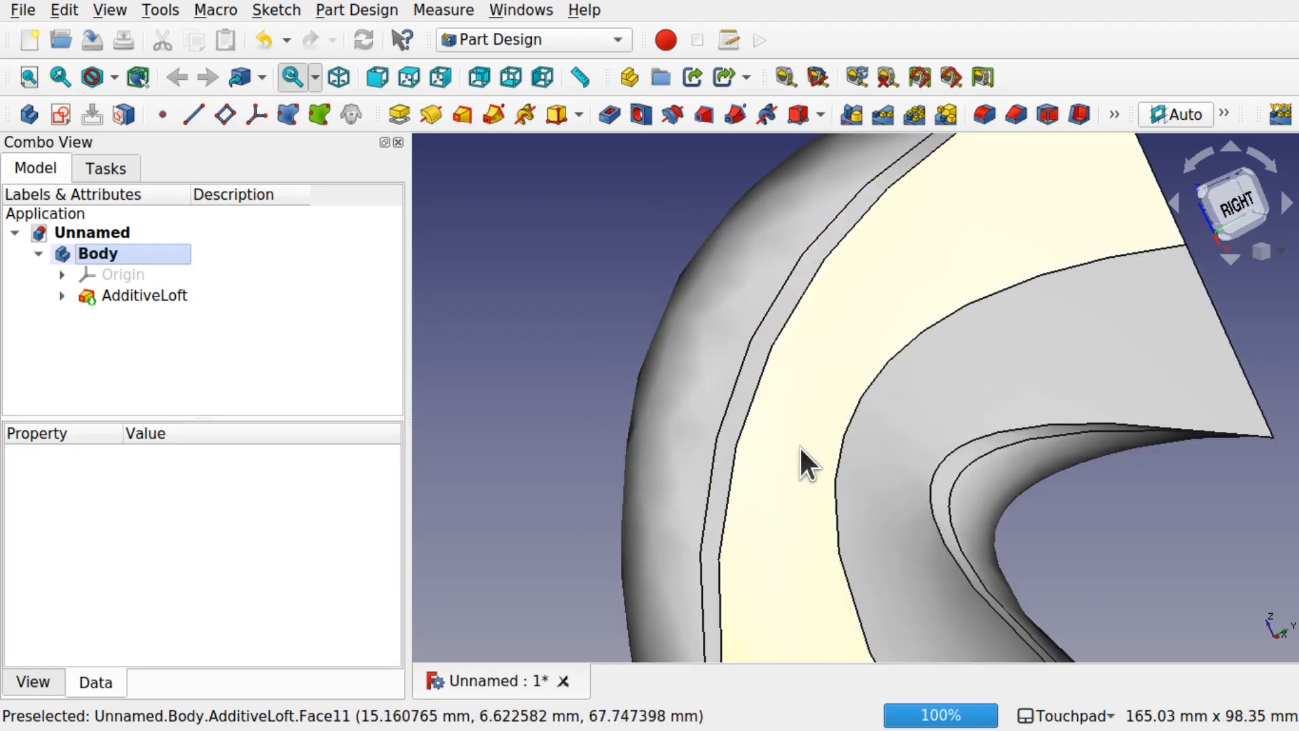
{"action": "scroll", "coordinate": [792, 446], "scroll_direction": "down", "scroll_amount": 1}
{"action": "scroll", "coordinate": [796, 468], "scroll_direction": "down", "scroll_amount": 1}
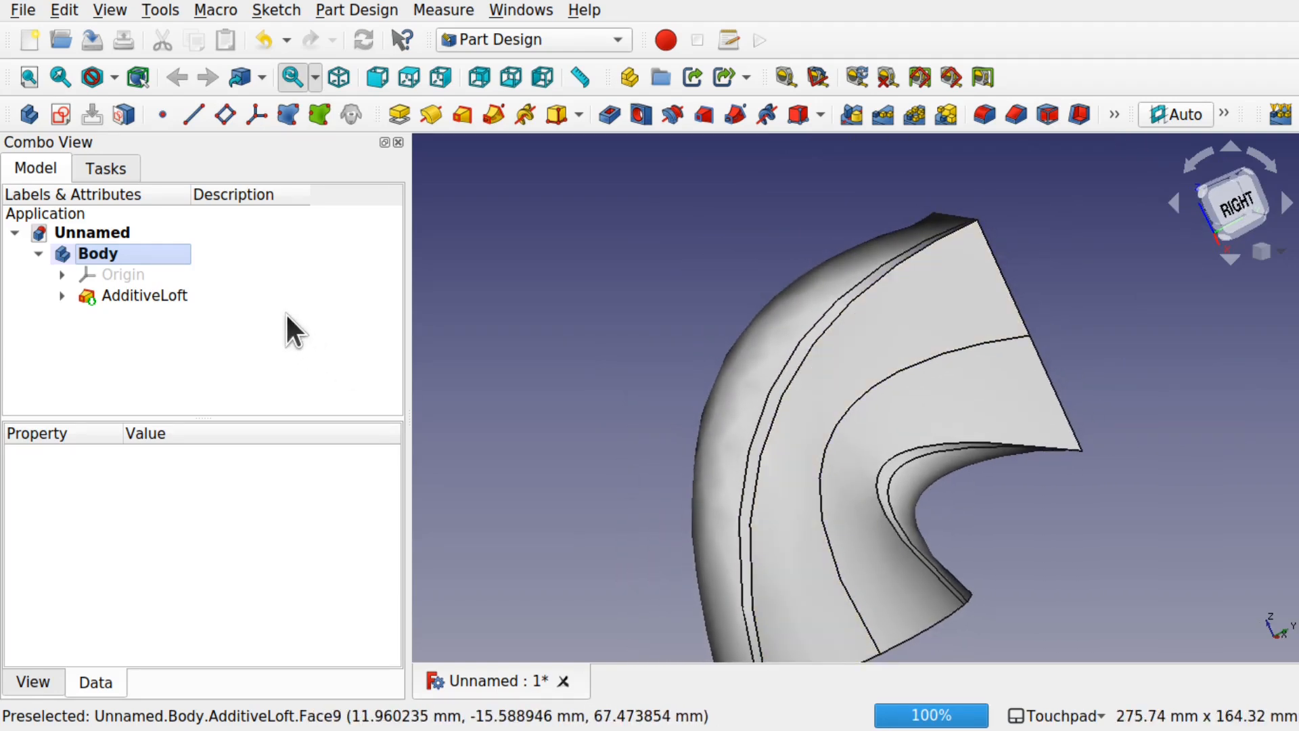
- Set the body's Deviation view property to 0.5 and clear the selection
{"action": "left_click", "coordinate": [35, 685]}
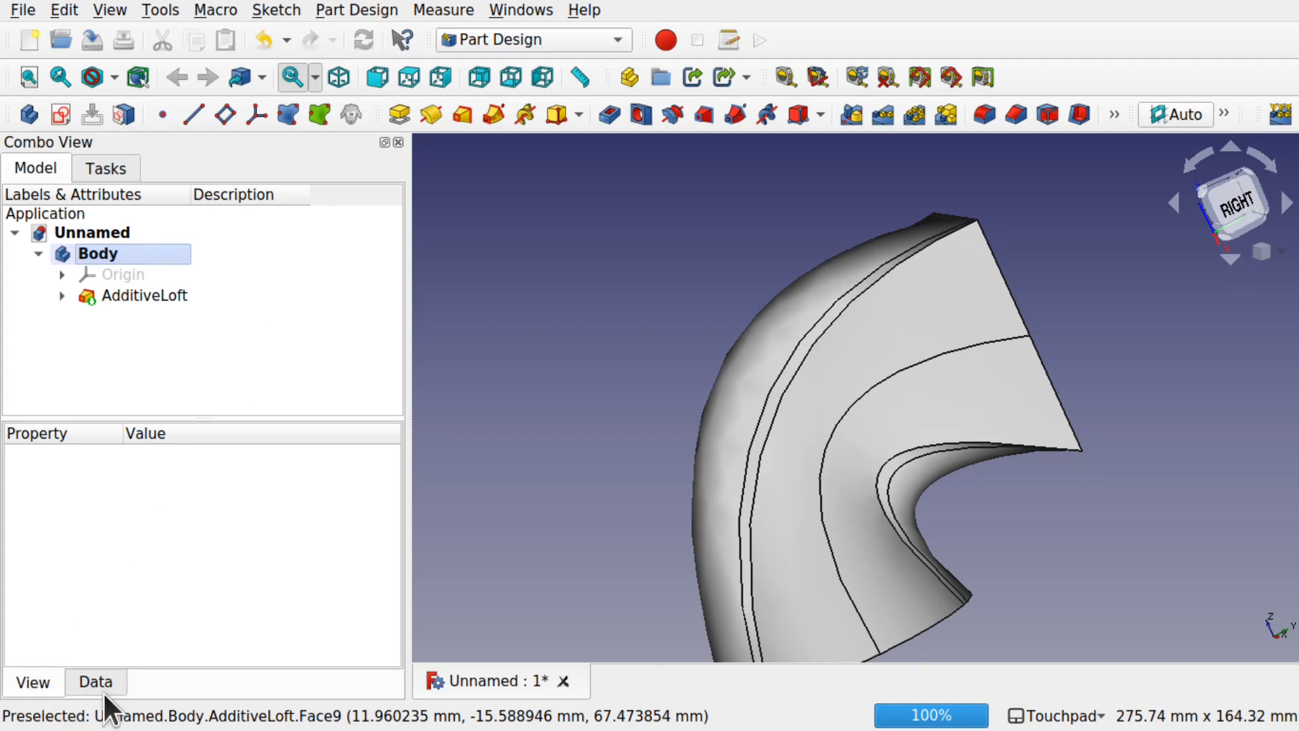
{"action": "left_click", "coordinate": [92, 250]}
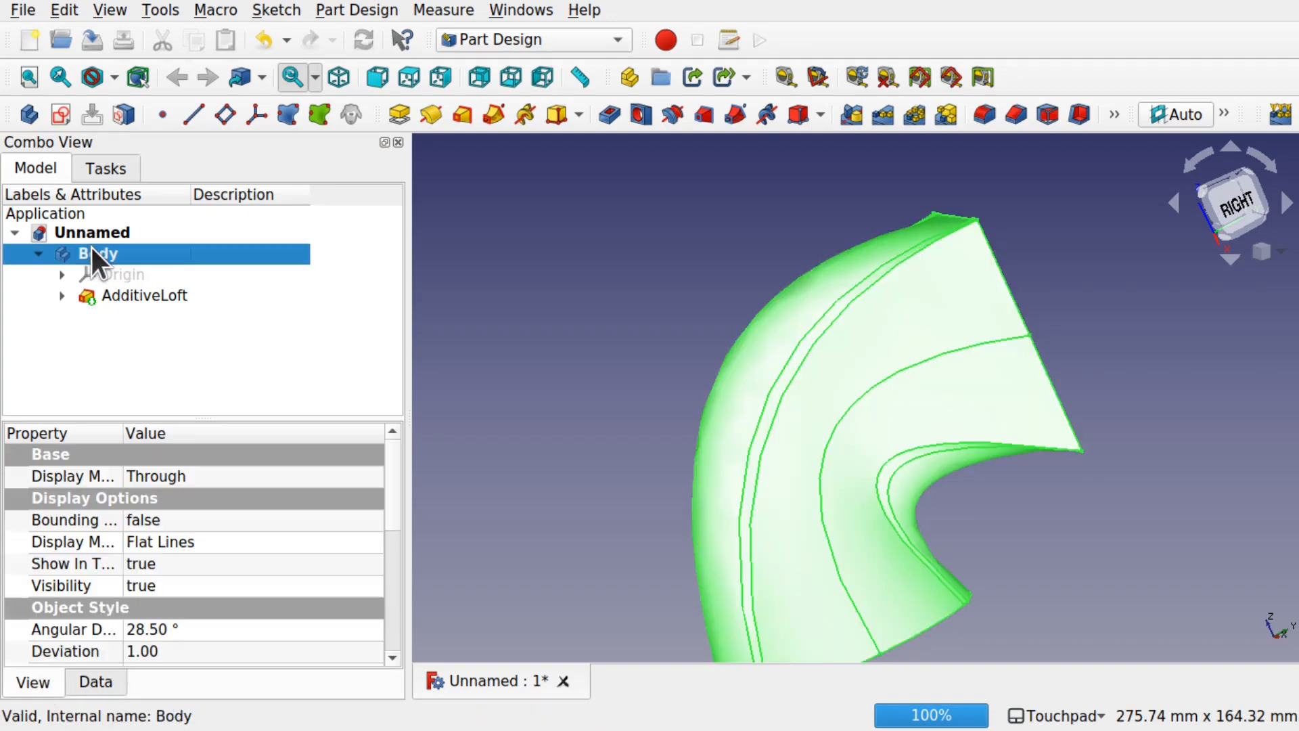
{"action": "left_click", "coordinate": [183, 651]}
{"action": "type", "text": "0.5"}
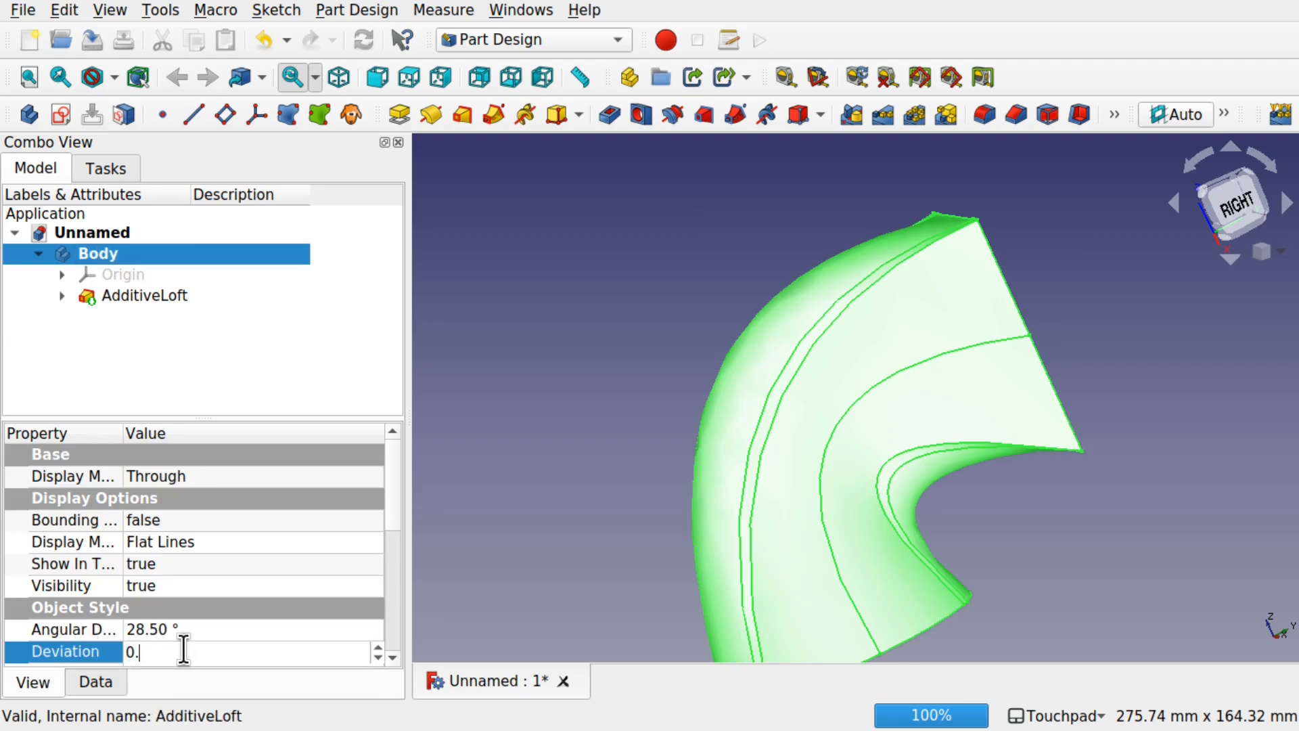
{"action": "left_click", "coordinate": [209, 629]}
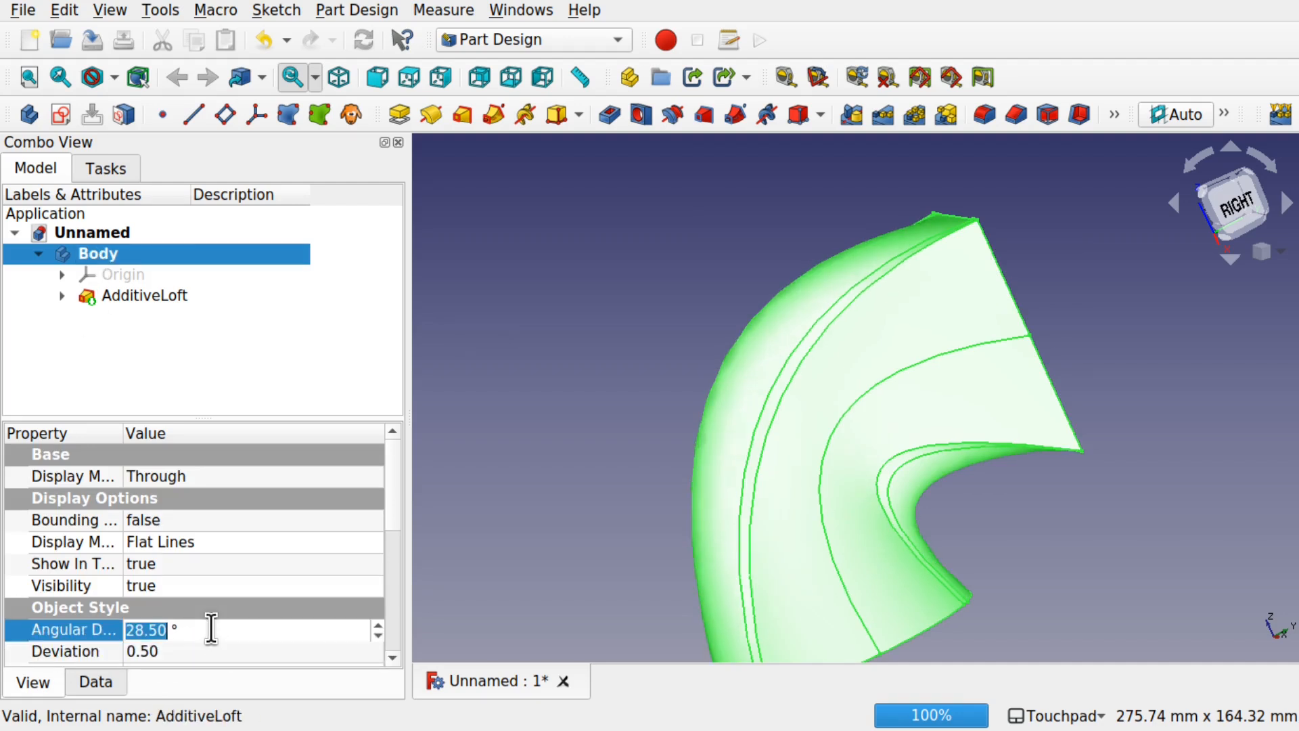
{"action": "left_click", "coordinate": [537, 599]}
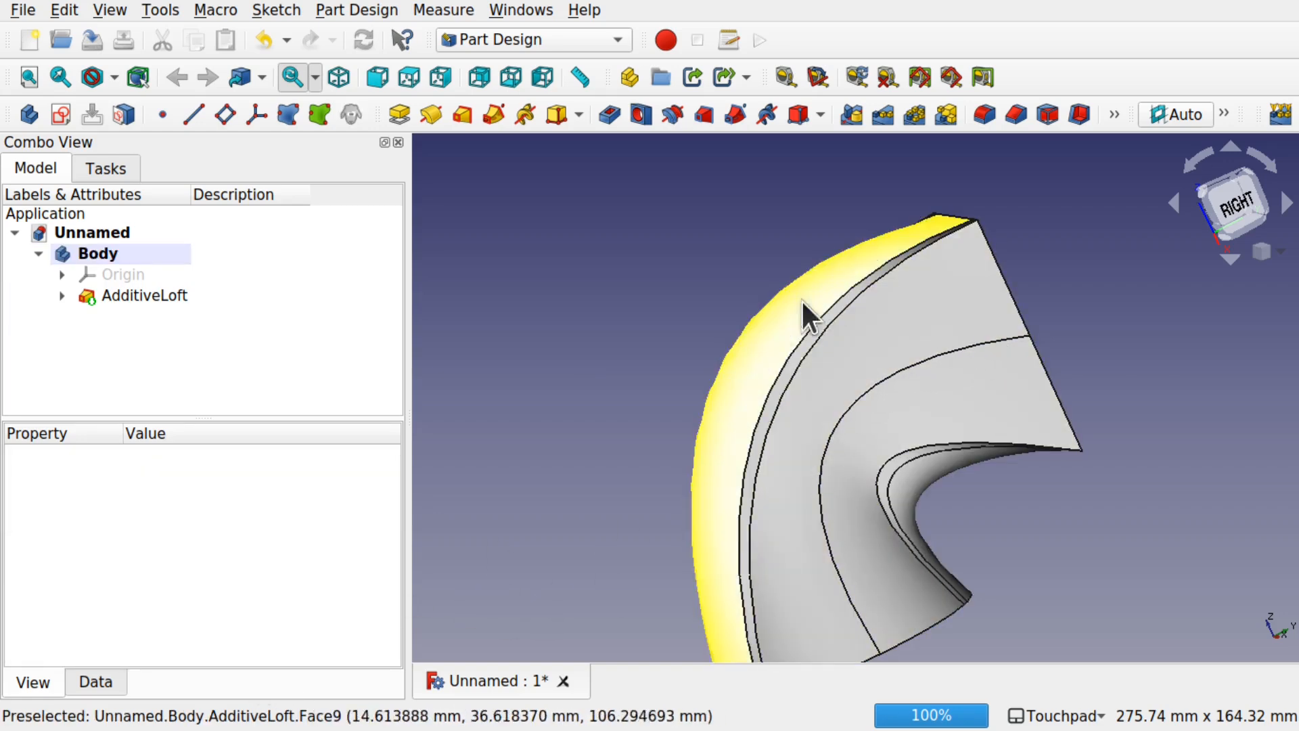
- Hide the additive loft and make its circle profile sketch visible
{"action": "left_click_drag", "start_coordinate": [807, 451], "coordinate": [771, 392], "text": "alt"}
{"action": "scroll", "coordinate": [817, 477], "scroll_direction": "up", "scroll_amount": 4}
{"action": "scroll", "coordinate": [817, 477], "scroll_direction": "down", "scroll_amount": 2}
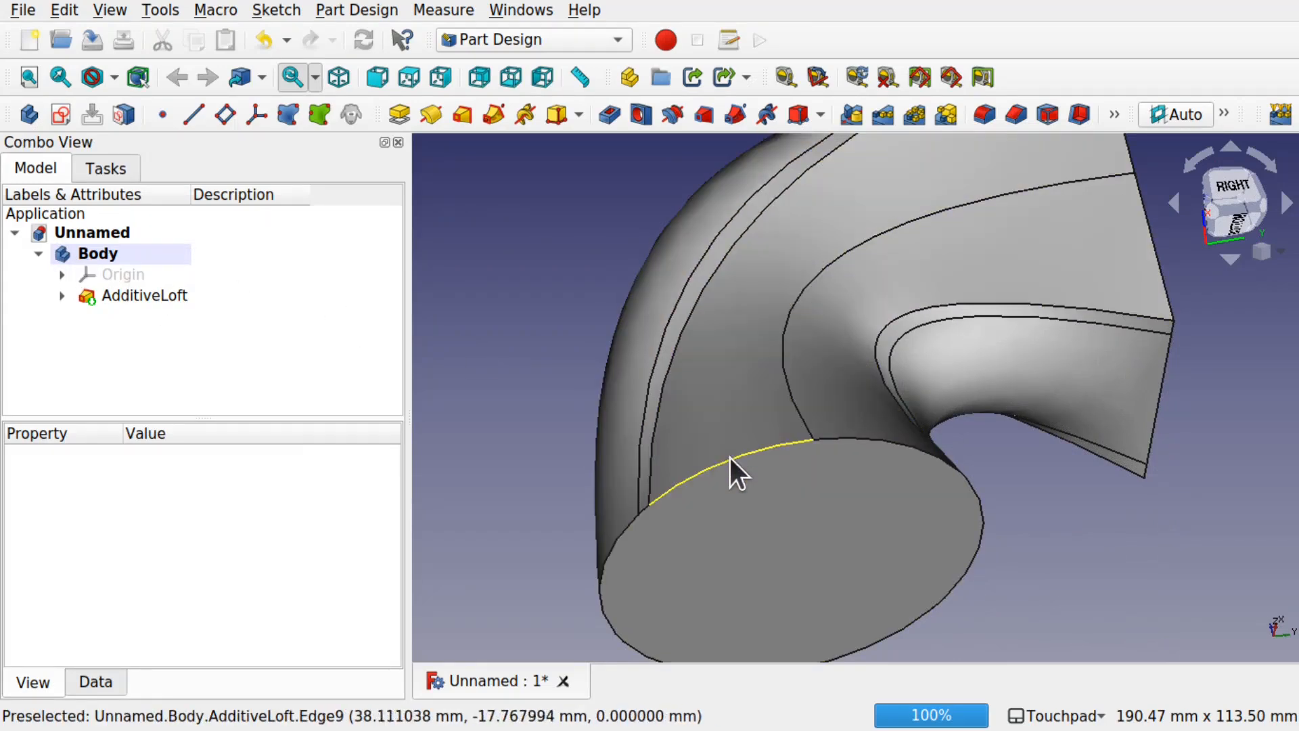
{"action": "left_click", "coordinate": [56, 295]}
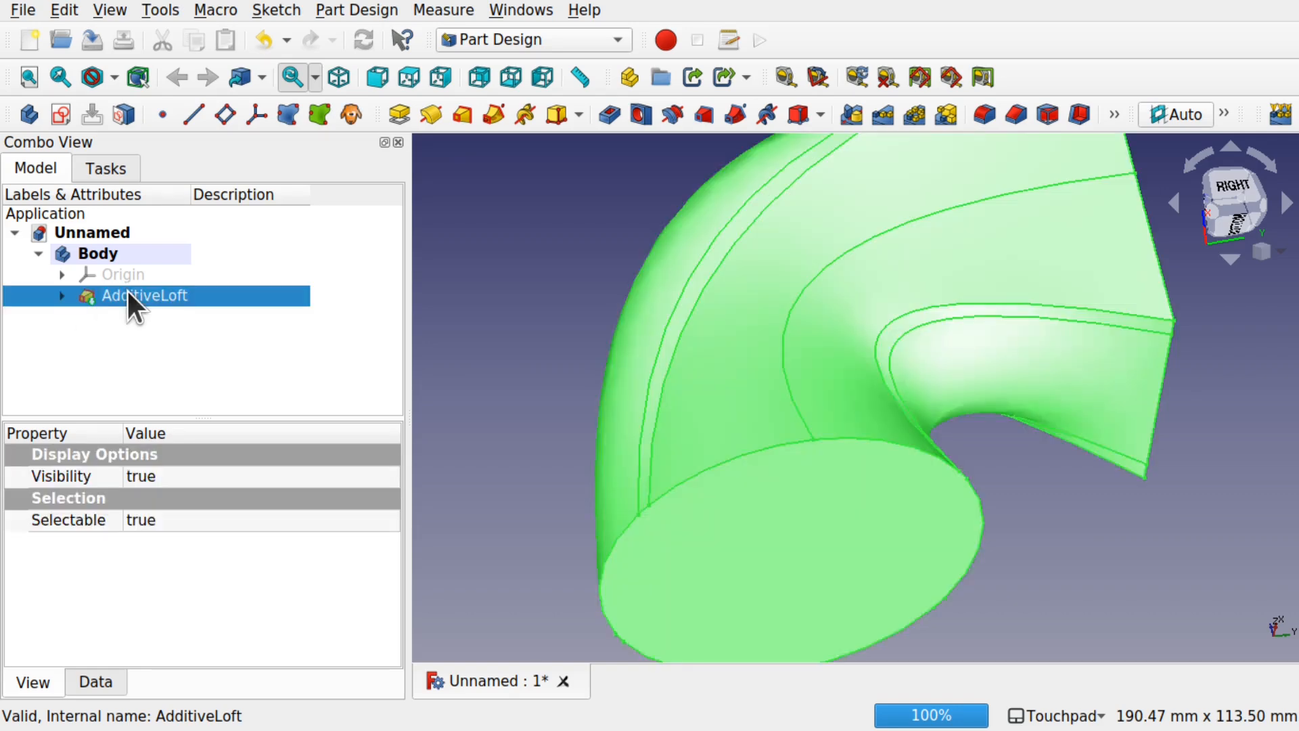
{"action": "key", "text": "space"}
{"action": "left_click", "coordinate": [62, 296]}
{"action": "left_click", "coordinate": [164, 318]}
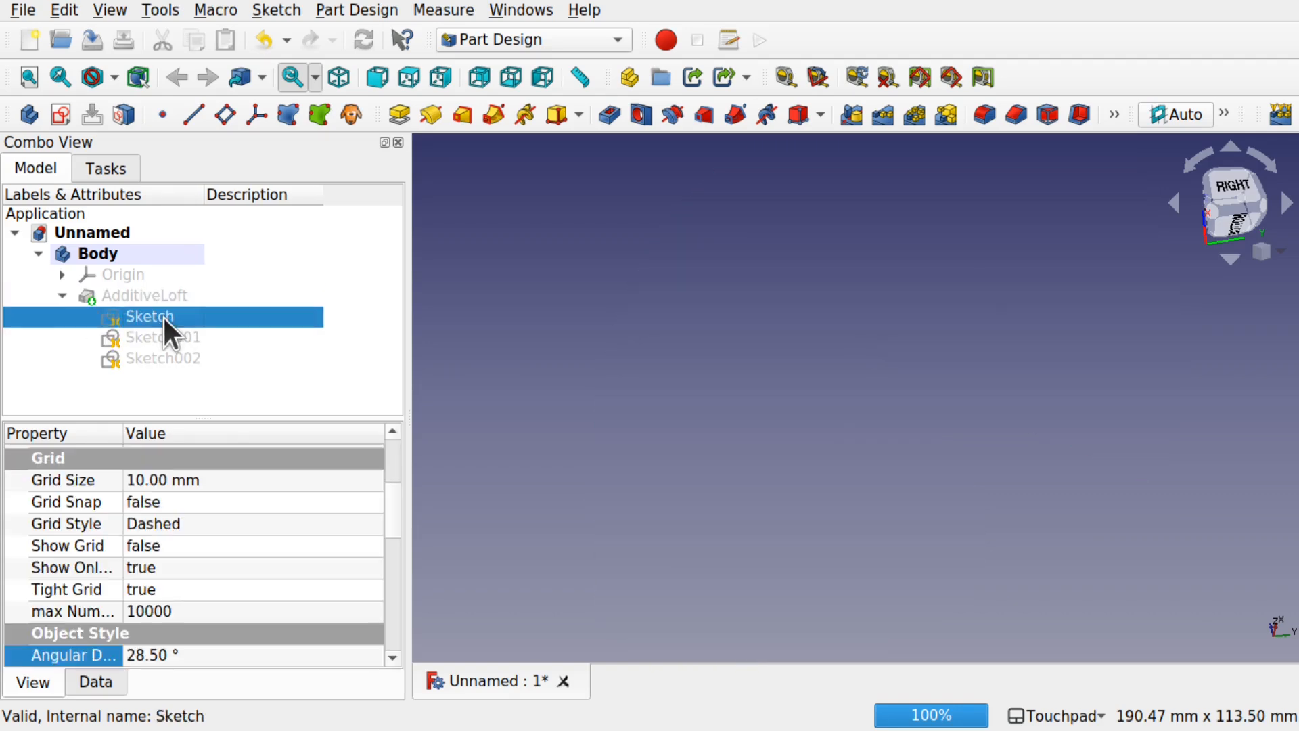
{"action": "key", "text": "space"}
{"action": "left_click", "coordinate": [704, 504]}
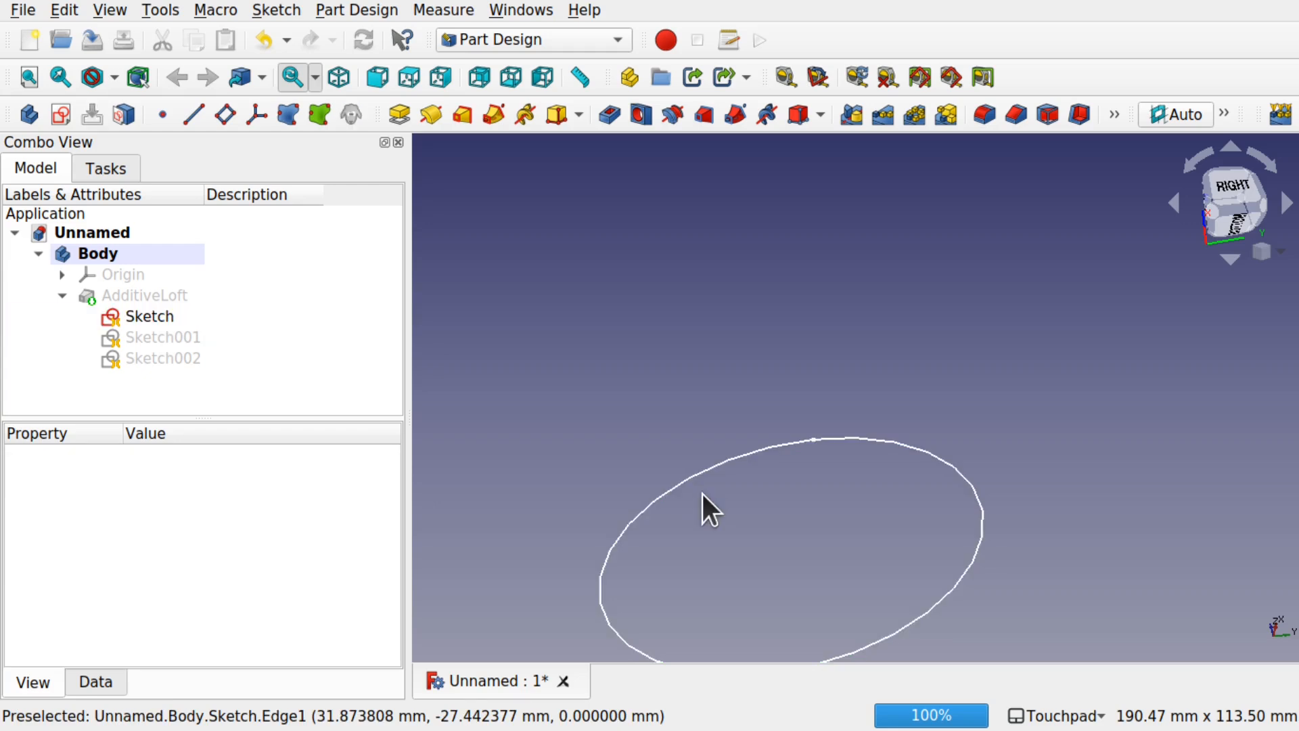
- Pad the circle sketch 10 mm at the round end of the loft
{"action": "left_click", "coordinate": [146, 315]}
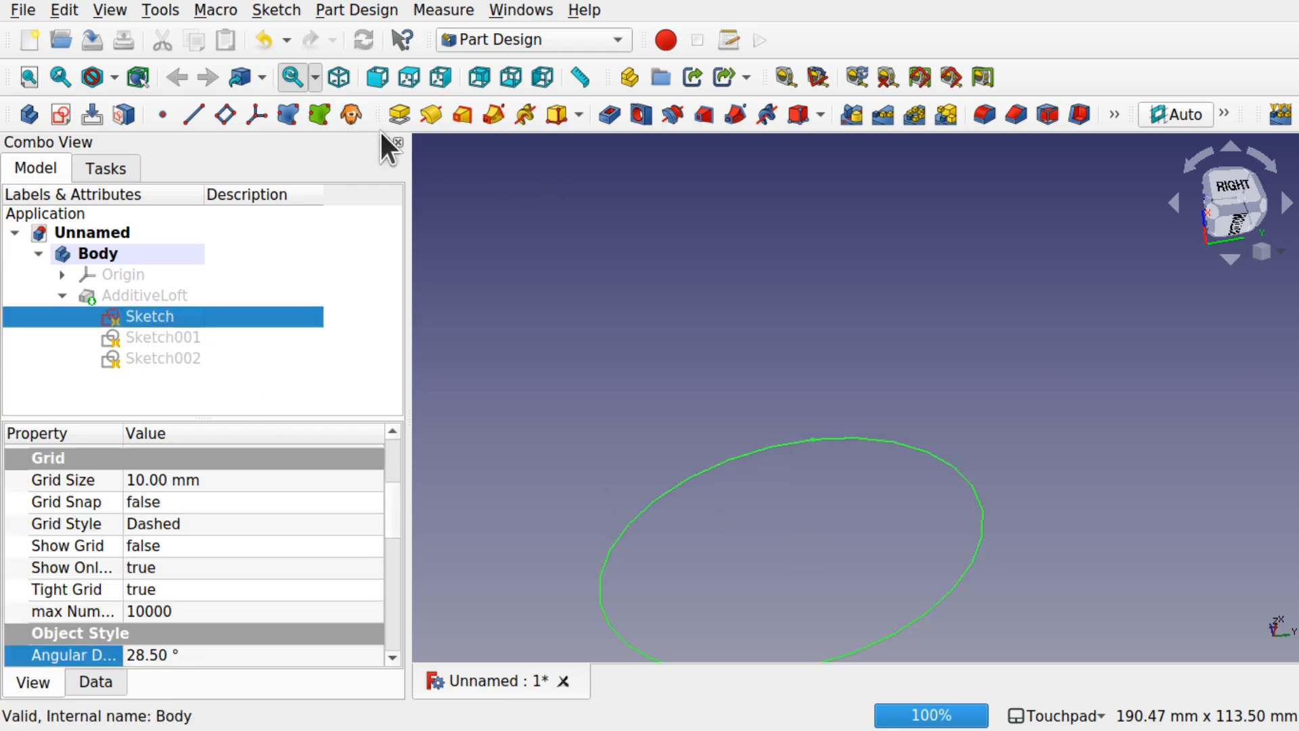
{"action": "left_click", "coordinate": [401, 113]}
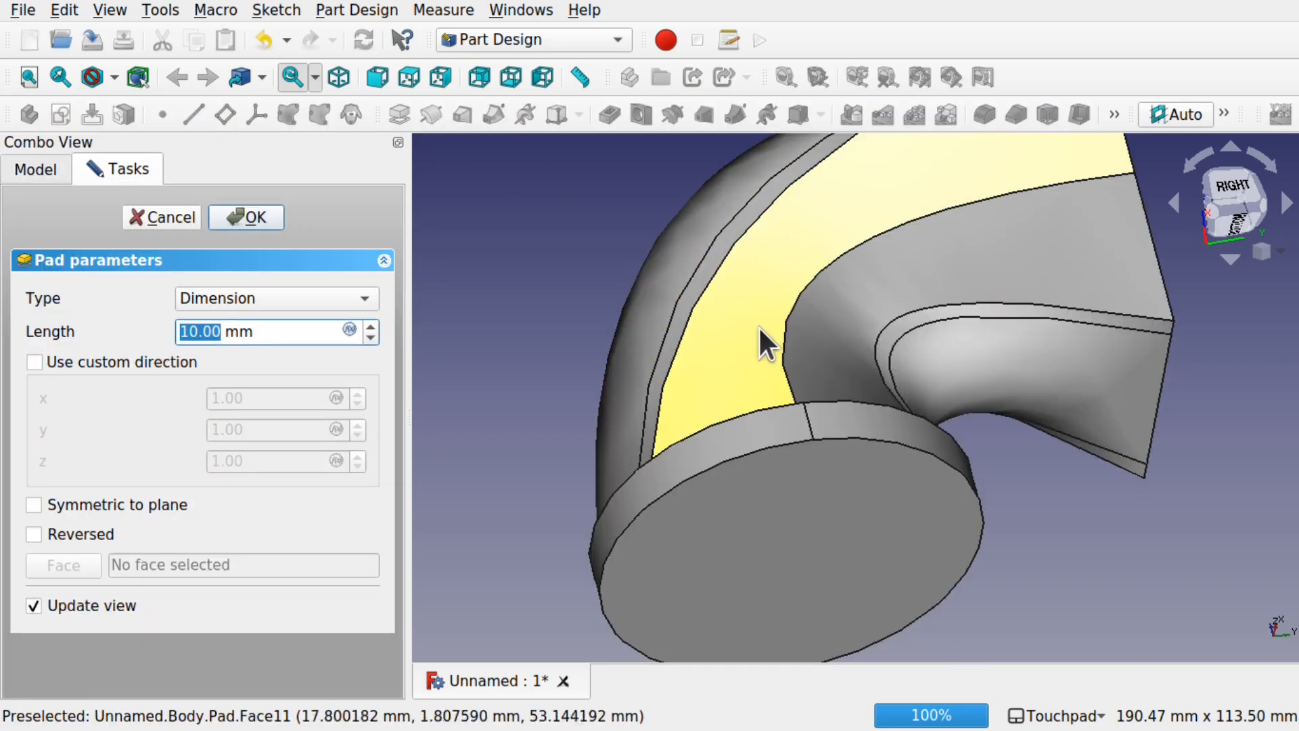
{"action": "left_click", "coordinate": [767, 373]}
{"action": "left_click_drag", "start_coordinate": [781, 392], "coordinate": [760, 473], "text": "alt"}
{"action": "left_click_drag", "start_coordinate": [1035, 481], "coordinate": [686, 406], "text": "alt"}
{"action": "left_click_drag", "start_coordinate": [982, 410], "coordinate": [1089, 537], "text": "alt"}
{"action": "left_click_drag", "start_coordinate": [952, 300], "coordinate": [941, 274], "text": "alt"}
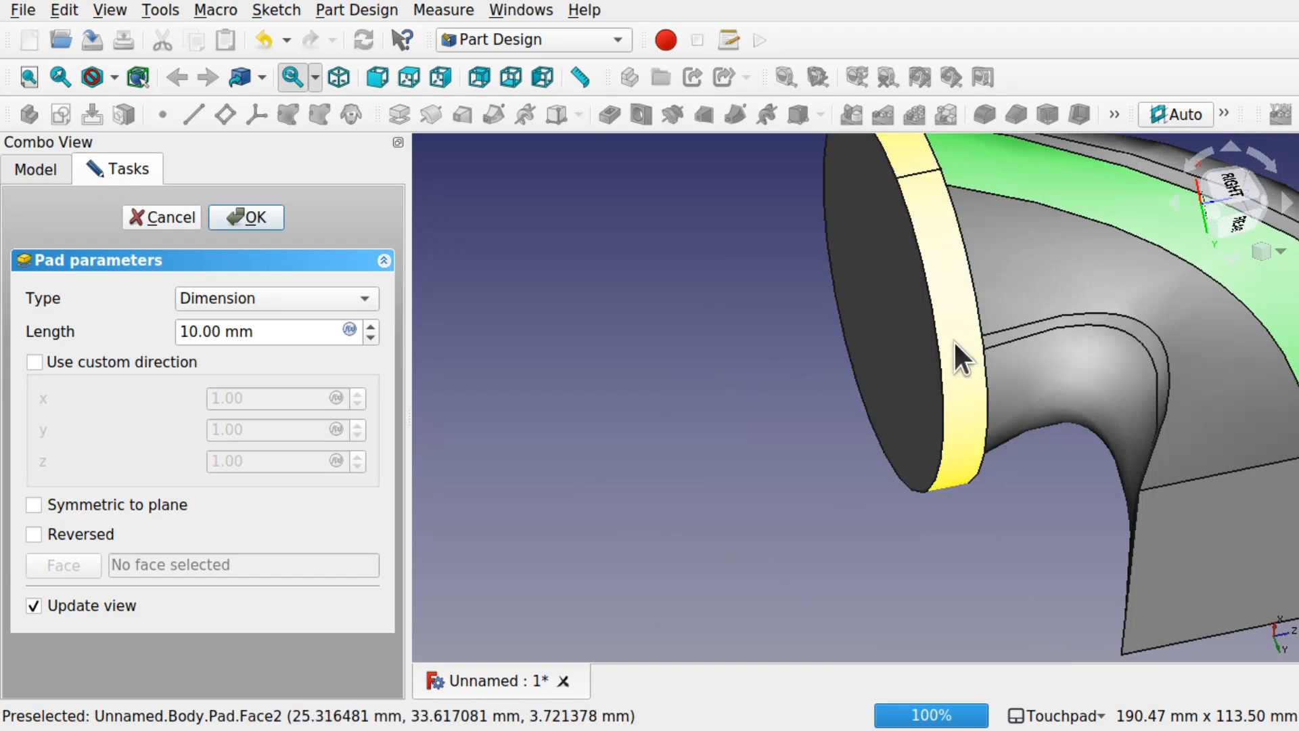
{"action": "left_click", "coordinate": [238, 216]}
- Make the rectangle profile sketch at the rectangular end of the loft visible
{"action": "middle_click_drag", "start_coordinate": [964, 253], "coordinate": [252, 299]}
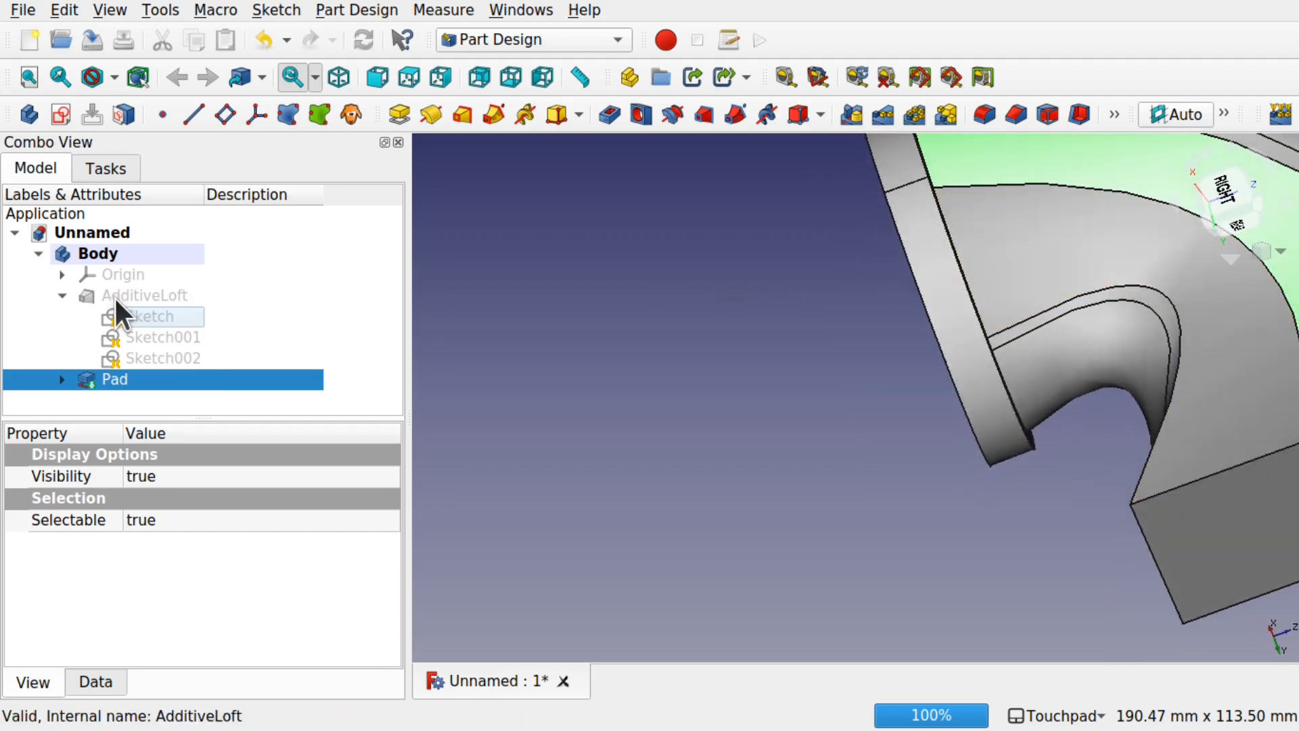
{"action": "middle_click_drag", "start_coordinate": [972, 267], "coordinate": [817, 261]}
{"action": "scroll", "coordinate": [817, 261], "scroll_direction": "down", "scroll_amount": 4}
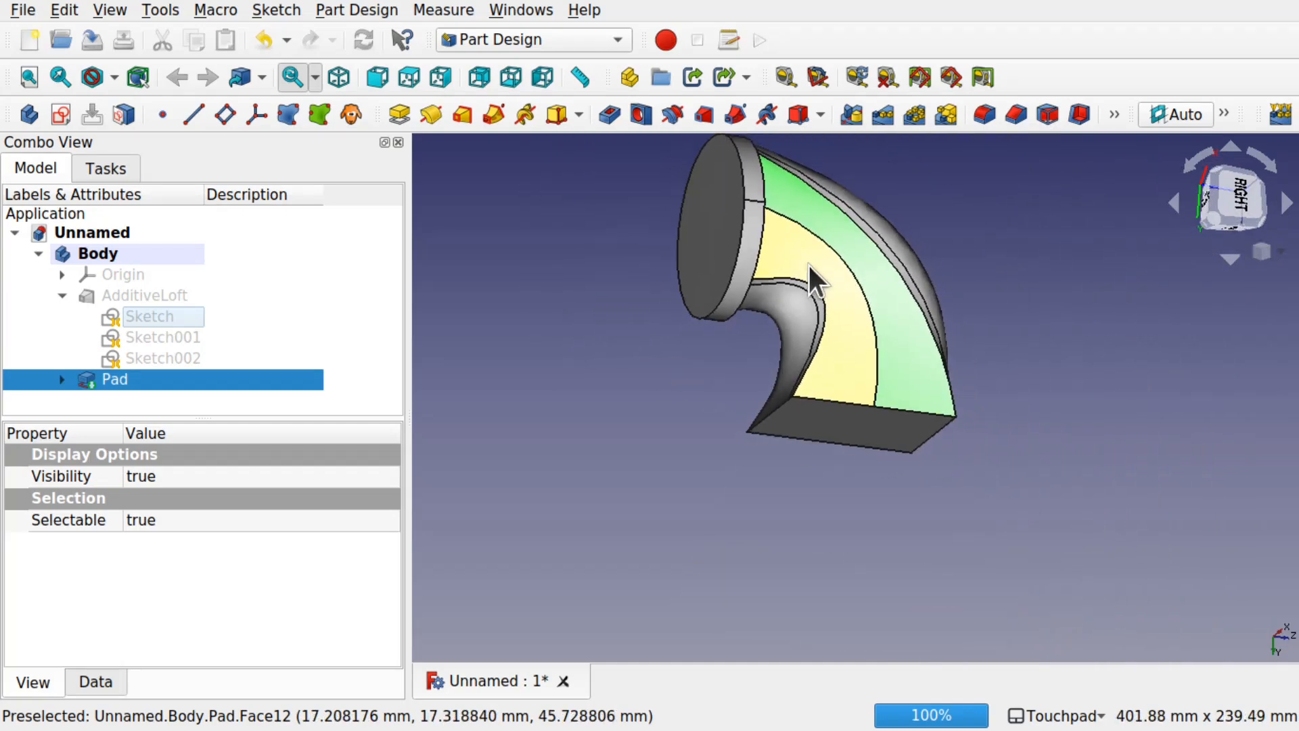
{"action": "left_click", "coordinate": [866, 433]}
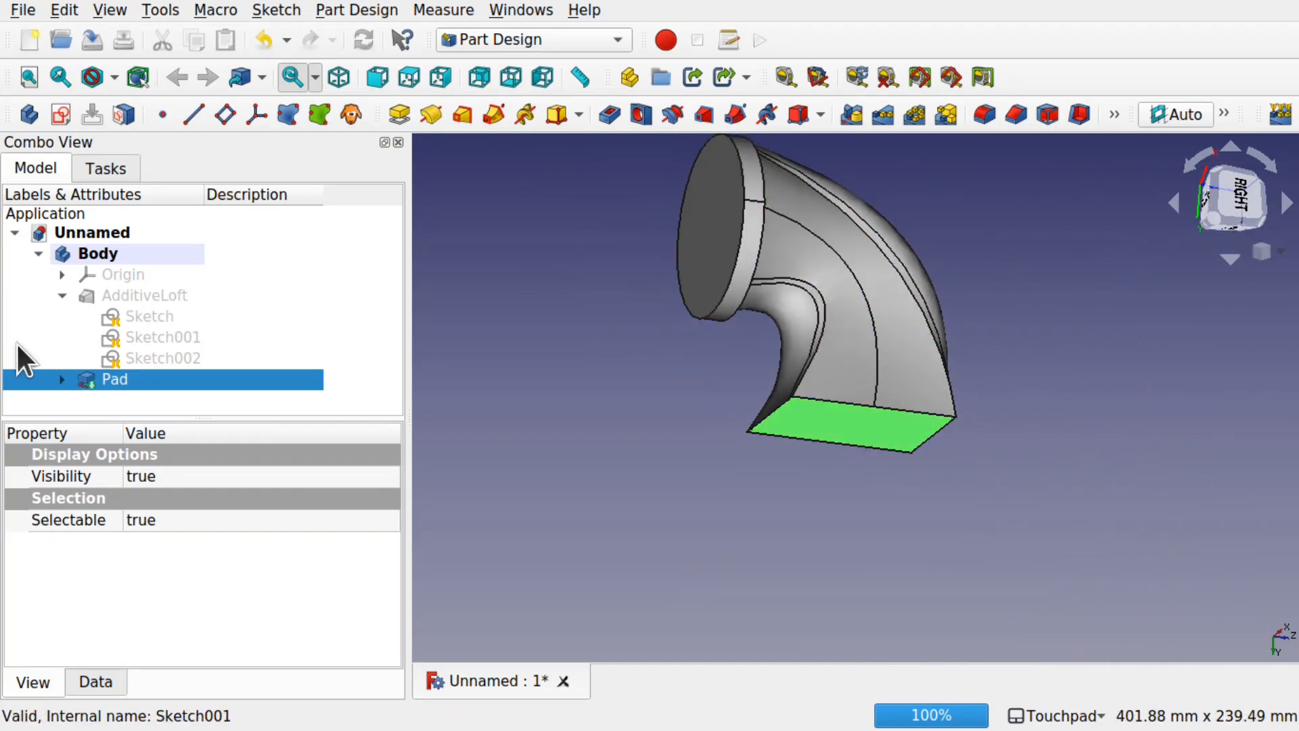
{"action": "left_click", "coordinate": [141, 357]}
{"action": "key", "text": "space"}
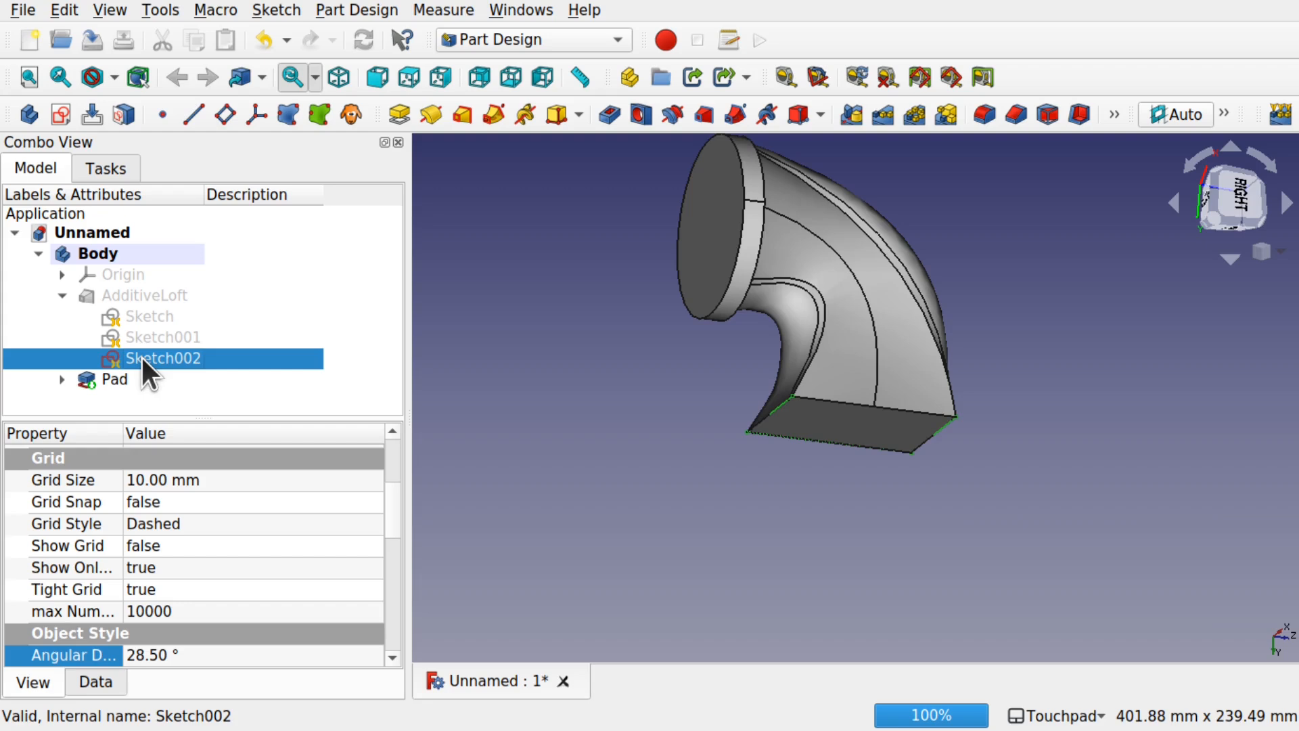
- Try to pad the rectangle sketch 10 mm with the direction reversed
{"action": "left_click", "coordinate": [397, 115]}
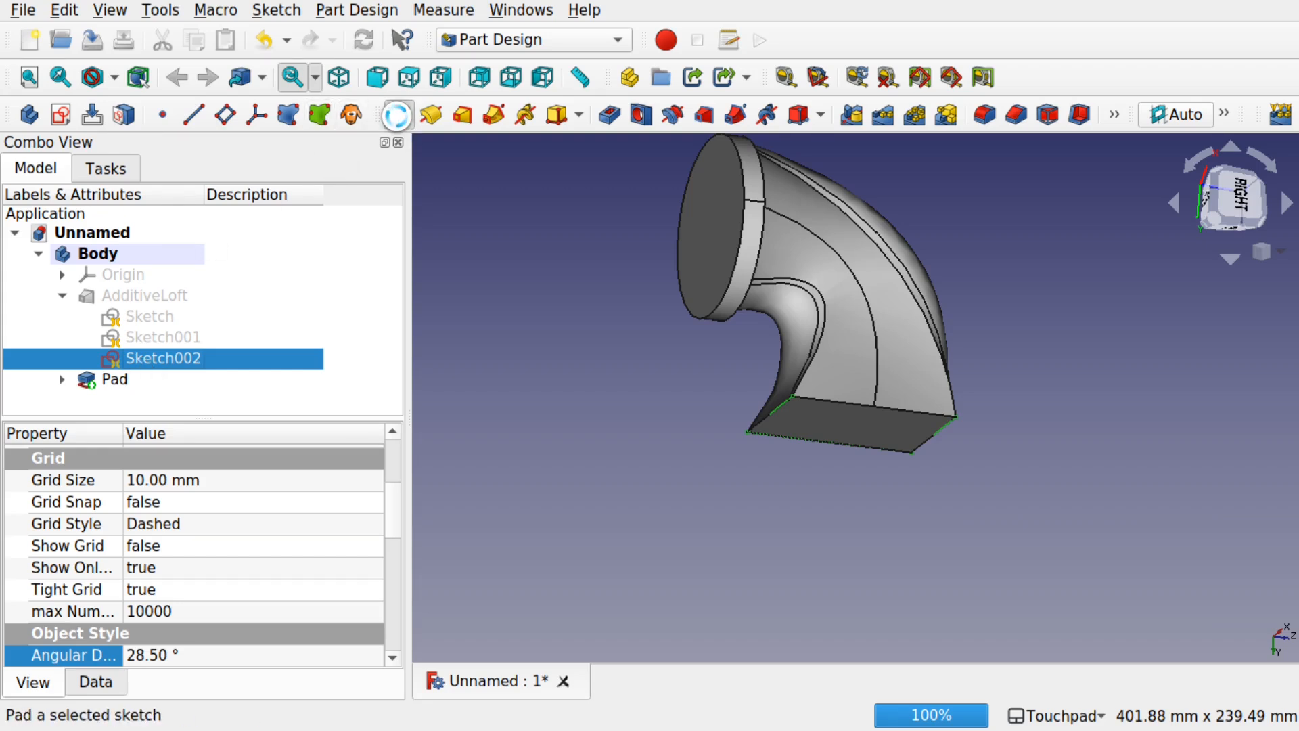
{"action": "left_click_drag", "start_coordinate": [857, 247], "coordinate": [749, 315], "text": "shift"}
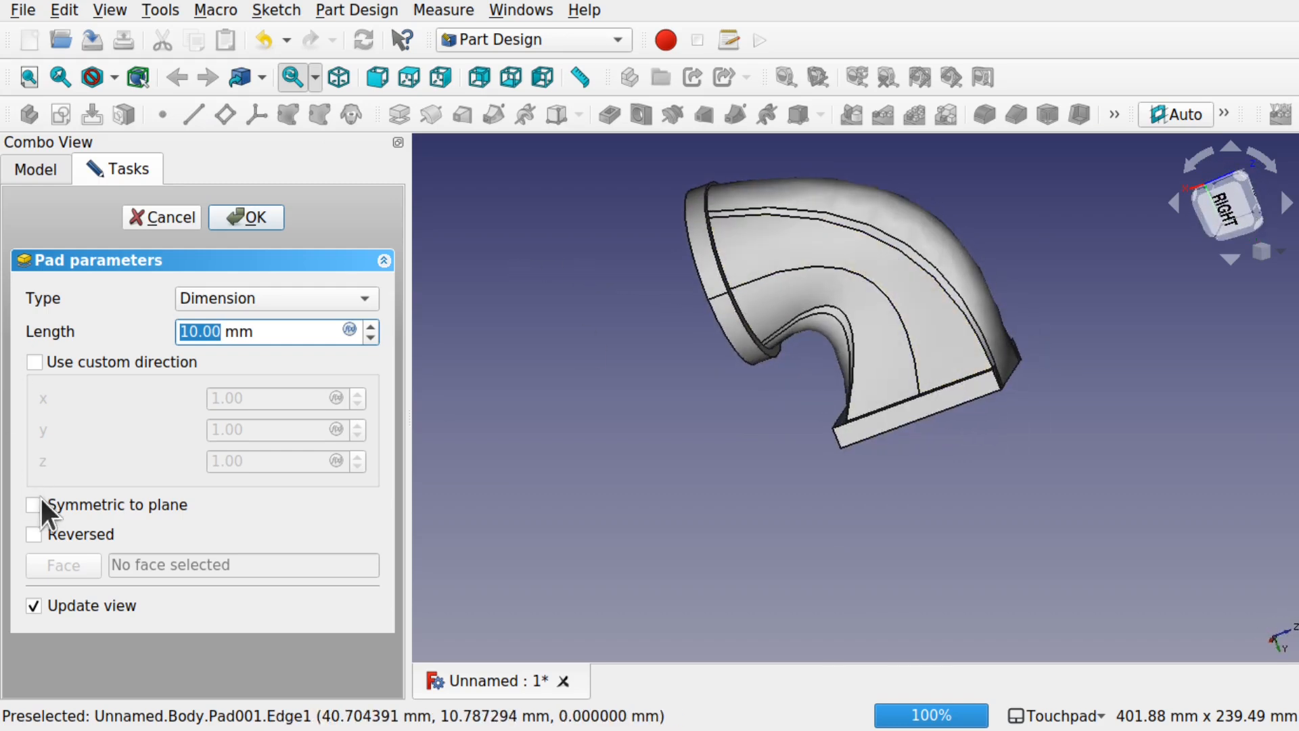
{"action": "left_click", "coordinate": [33, 531]}
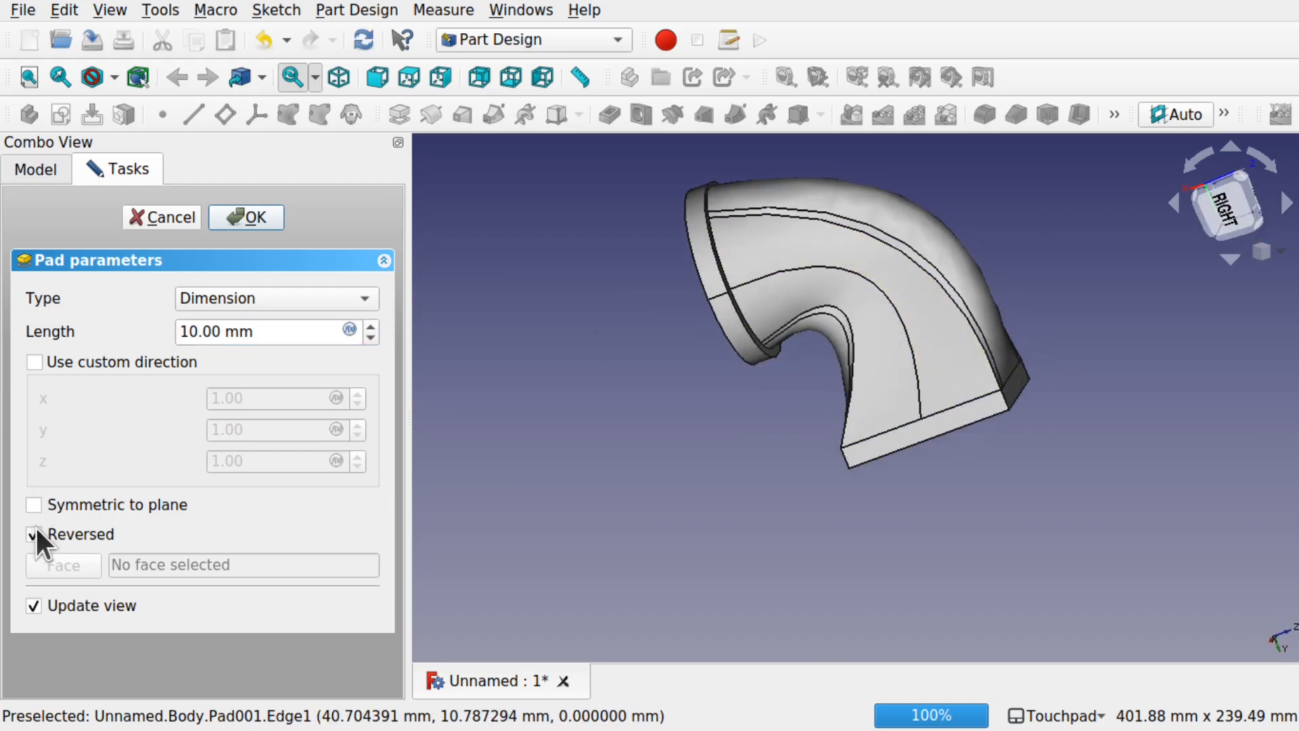
{"action": "left_click_drag", "start_coordinate": [976, 473], "coordinate": [1025, 486], "text": "shift"}
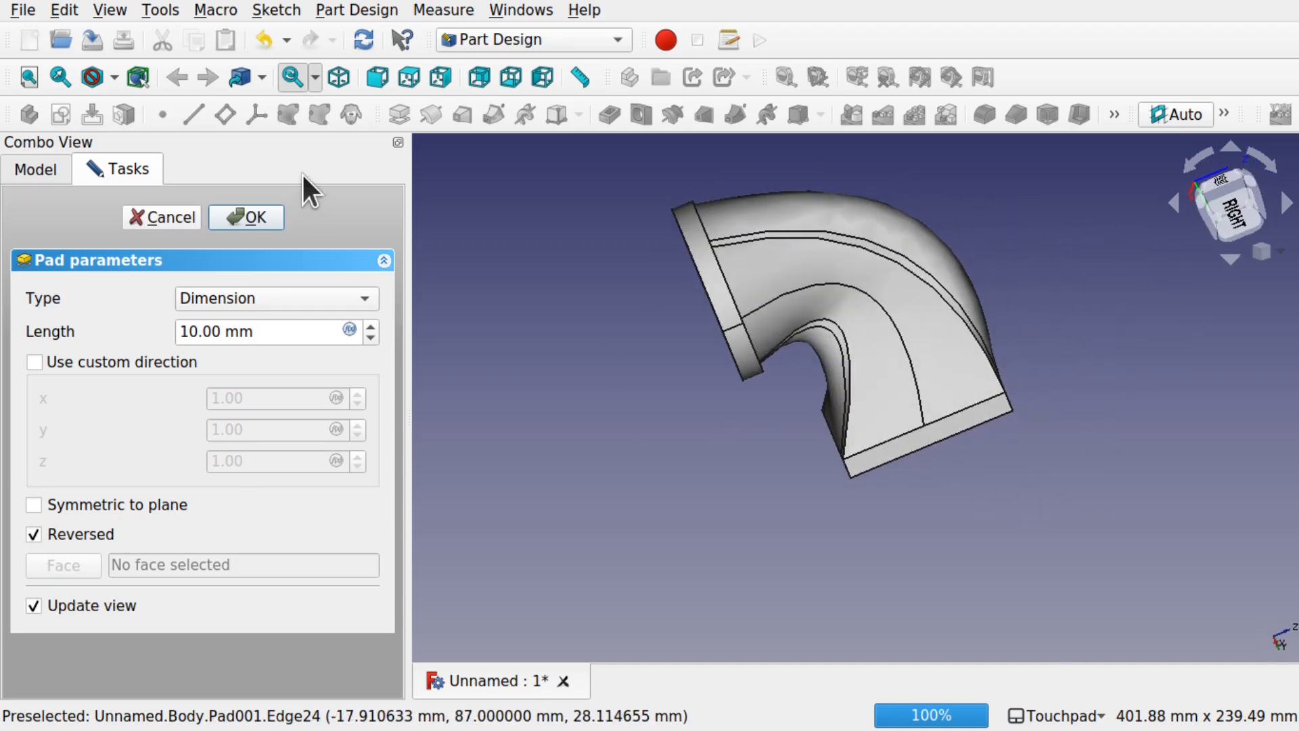
{"action": "left_click", "coordinate": [169, 216]}
- Delete the pad made from the circle sketch
{"action": "left_click_drag", "start_coordinate": [779, 306], "coordinate": [707, 400], "text": "shift"}
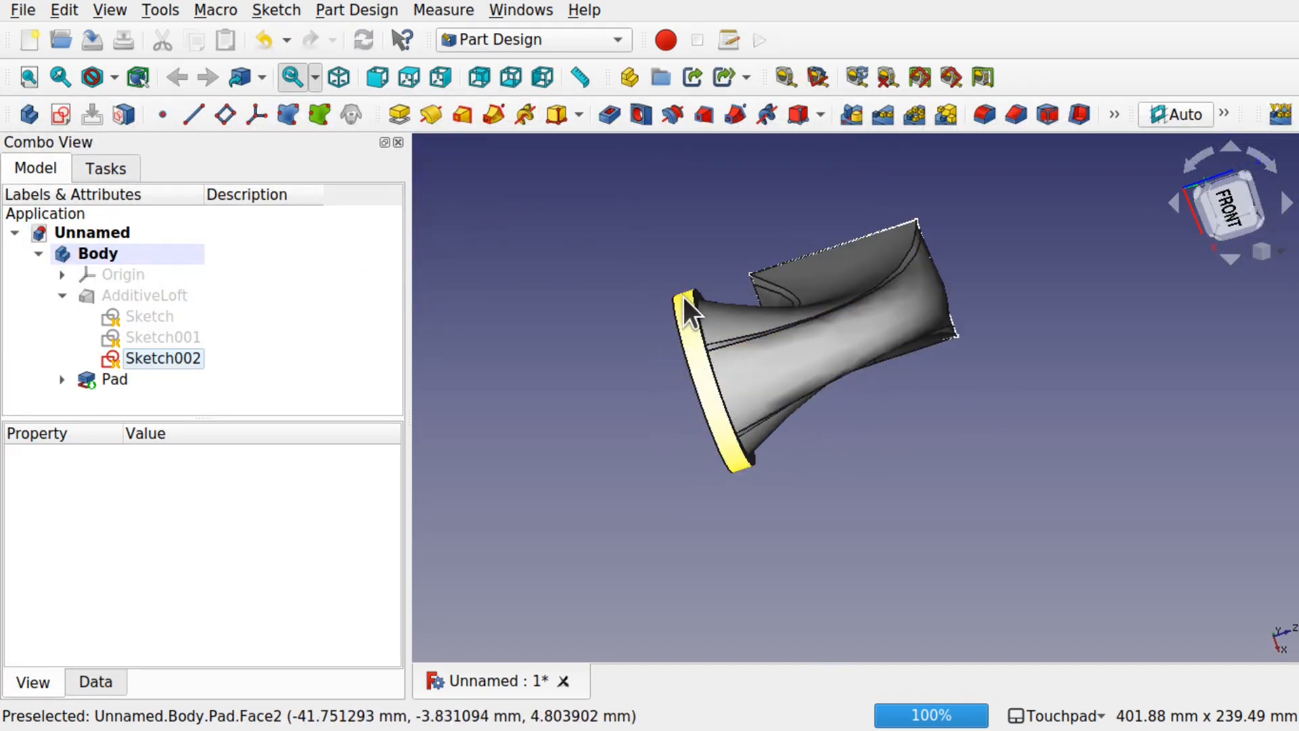
{"action": "mouse_move", "coordinate": [689, 341]}
{"action": "left_mouse_down", "text": "shift"}
{"action": "mouse_move", "coordinate": [722, 359]}
{"action": "mouse_move", "coordinate": [695, 349]}
{"action": "left_mouse_up", "text": "shift"}
{"action": "left_click", "coordinate": [105, 378]}
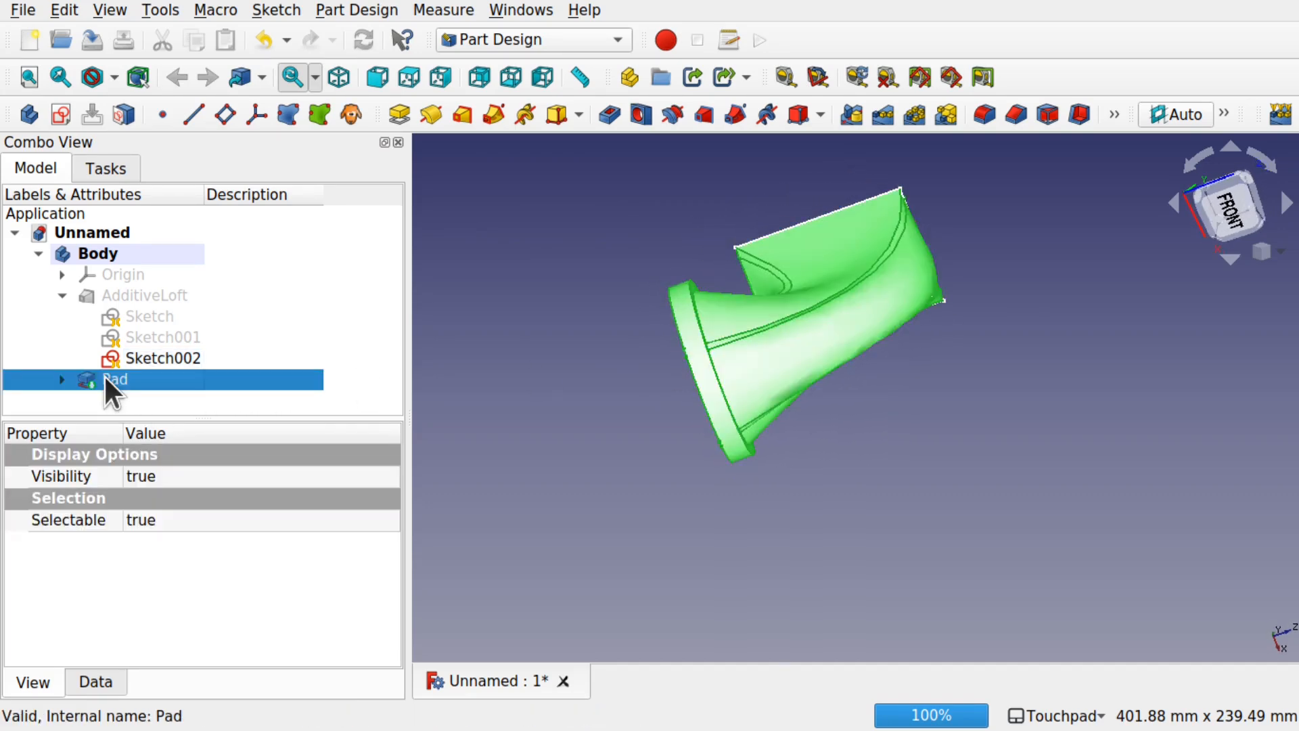
{"action": "key", "text": "Delete"}
- Reopen the additive loft's parameters for editing
{"action": "left_click_drag", "start_coordinate": [771, 360], "coordinate": [842, 376], "text": "shift"}
{"action": "scroll", "coordinate": [724, 379], "scroll_direction": "up", "scroll_amount": 3}
{"action": "left_click_drag", "start_coordinate": [724, 379], "coordinate": [690, 270], "text": "shift"}
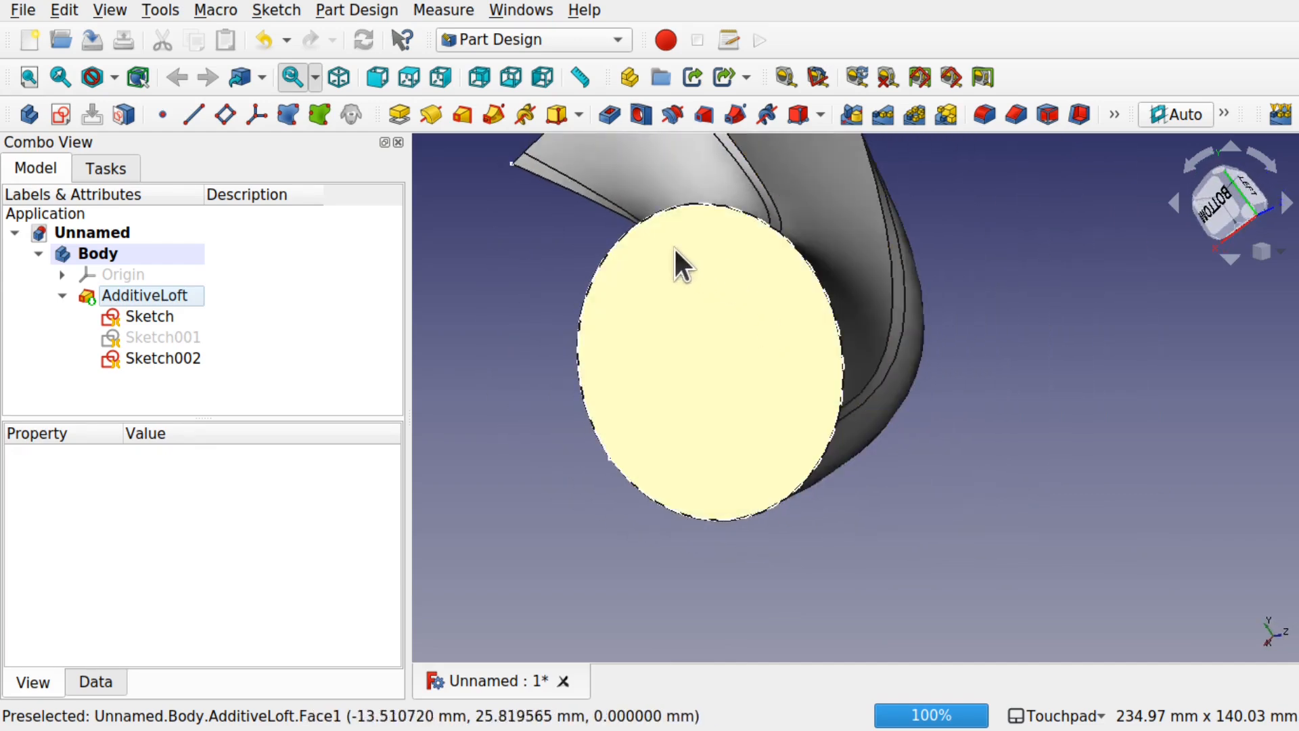
{"action": "left_click_drag", "start_coordinate": [681, 449], "coordinate": [707, 359], "text": "shift"}
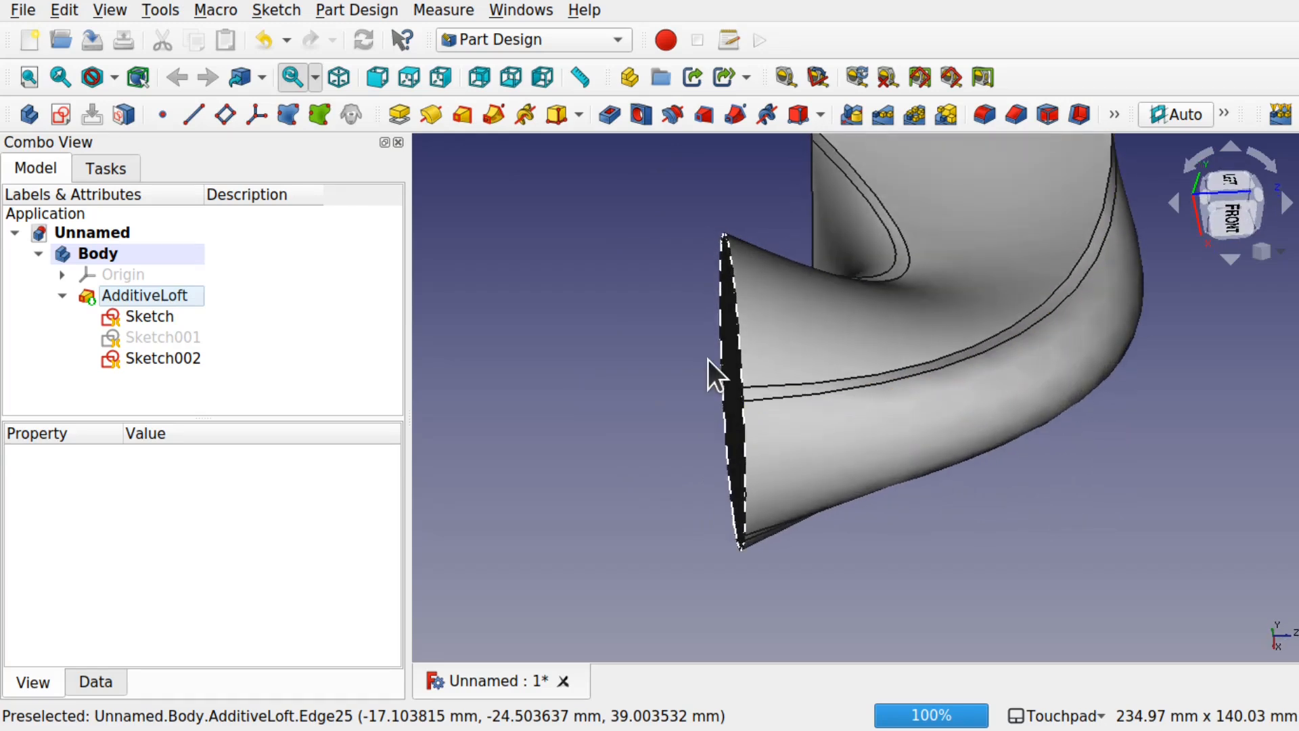
{"action": "left_click", "coordinate": [149, 355]}
{"action": "double_click", "coordinate": [143, 295]}
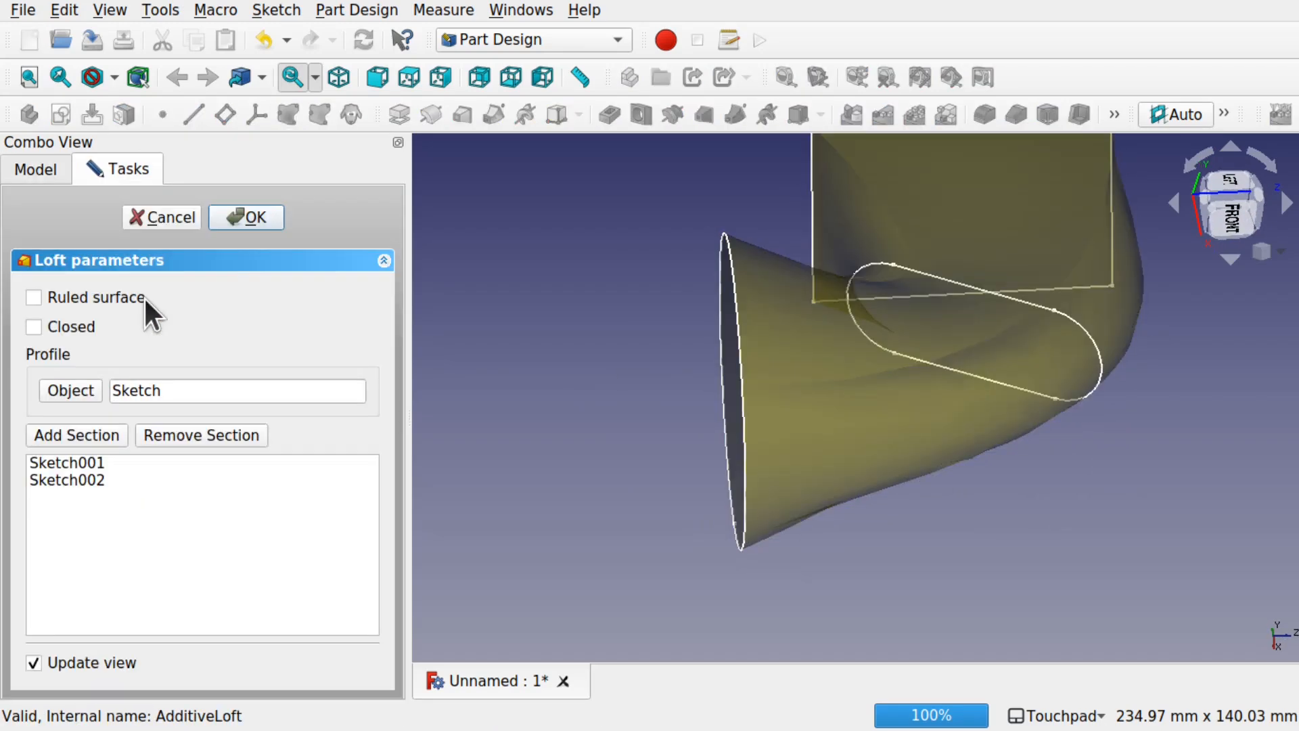
- Remove the rectangle sketch (Sketch002) from the additive loft's sections and accept the changed loft
{"action": "scroll", "coordinate": [859, 359], "scroll_direction": "down", "scroll_amount": 3}
{"action": "left_click_drag", "start_coordinate": [859, 360], "coordinate": [809, 351], "text": "shift"}
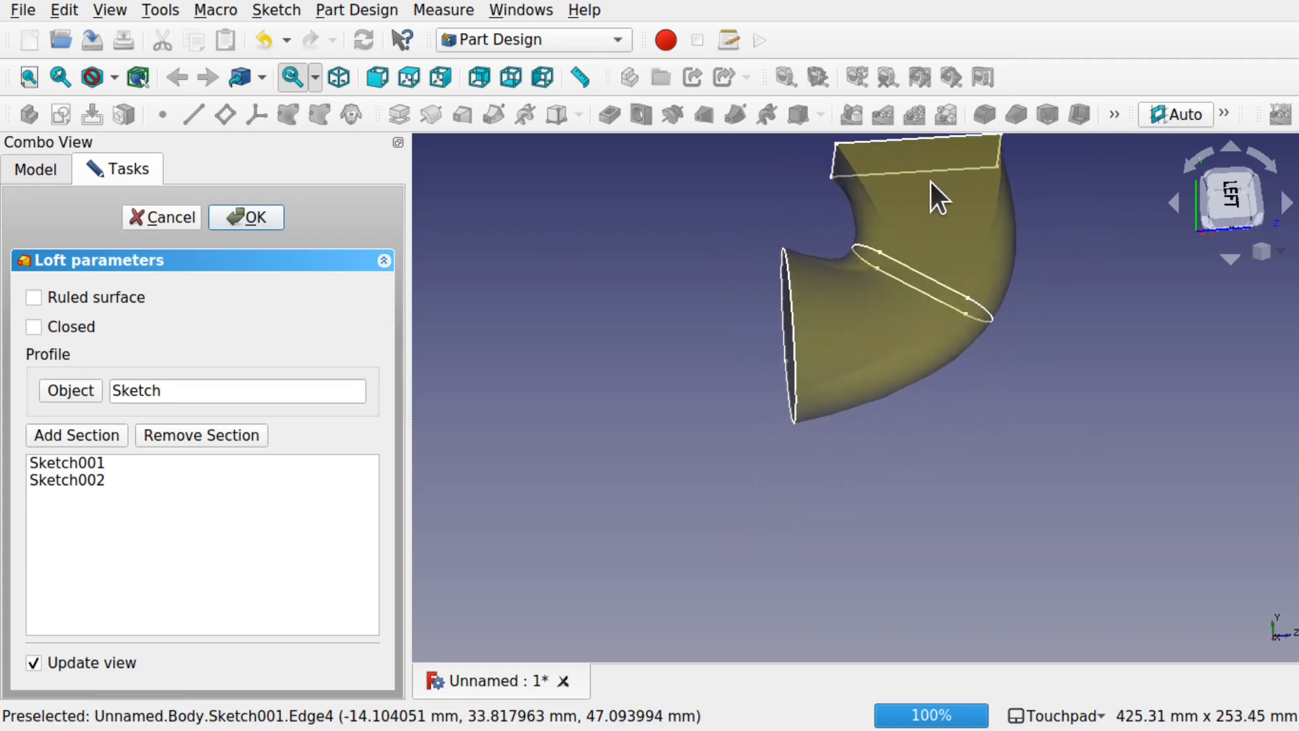
{"action": "left_click_drag", "start_coordinate": [1009, 155], "coordinate": [947, 326], "text": "shift"}
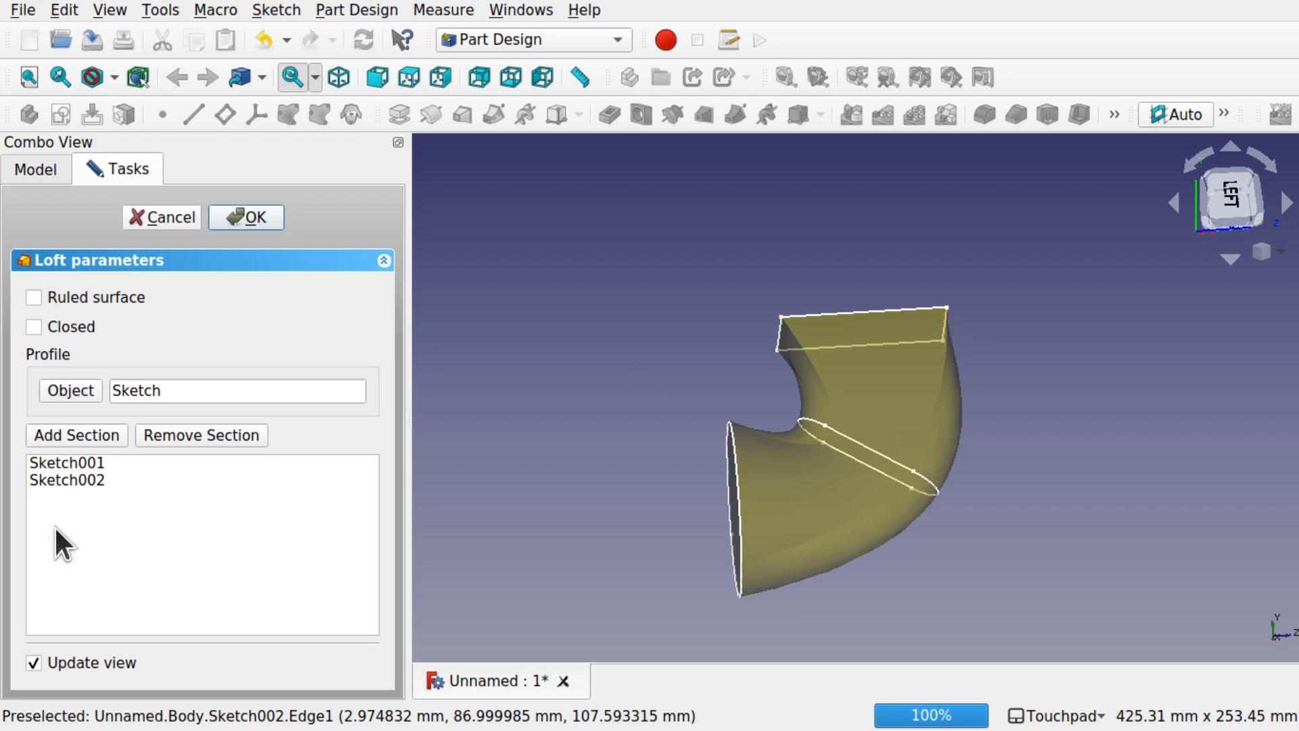
{"action": "left_click", "coordinate": [202, 434]}
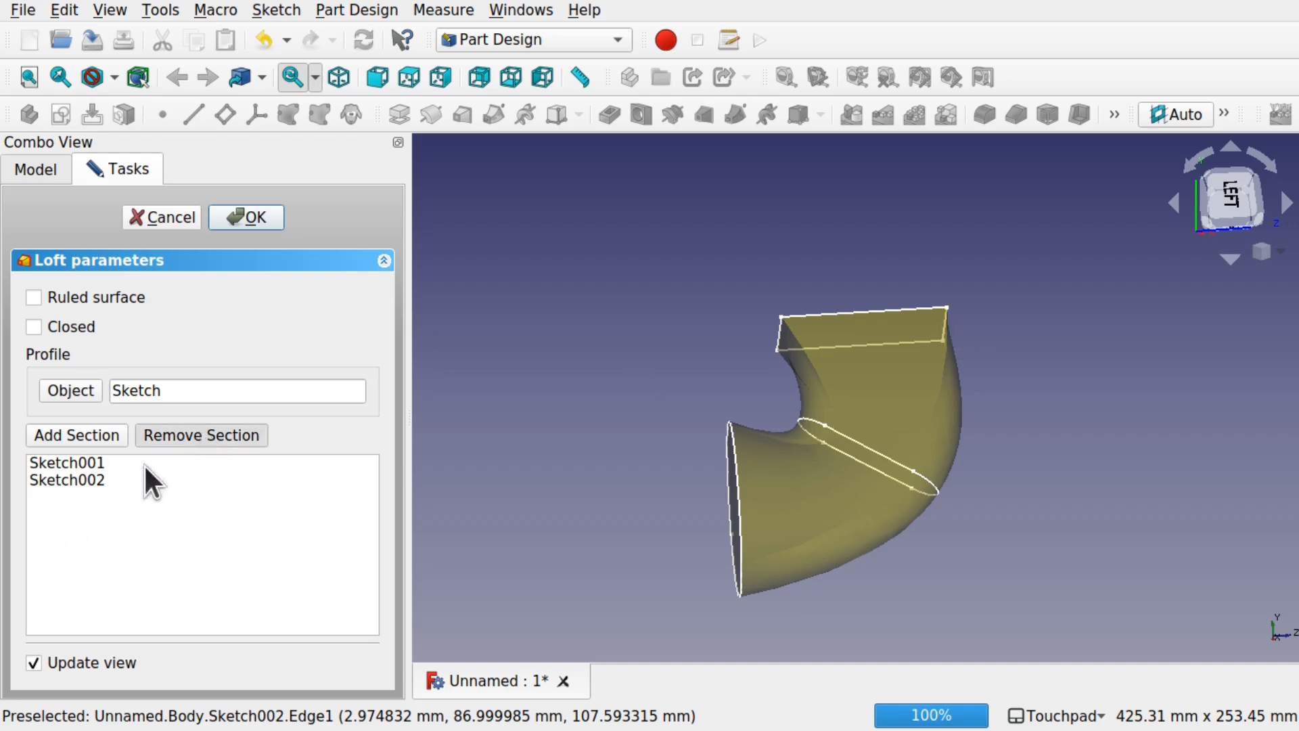
{"action": "left_click", "coordinate": [79, 481]}
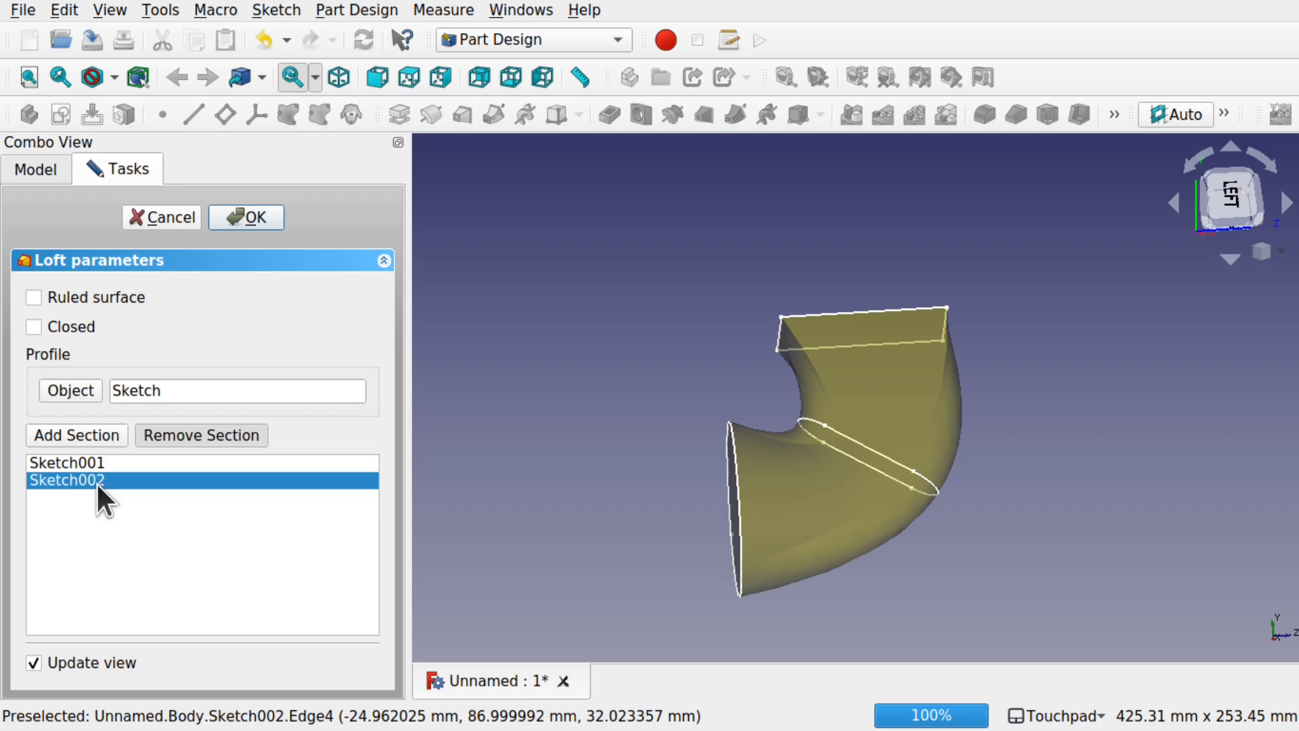
{"action": "left_click", "coordinate": [878, 312]}
{"action": "left_click_drag", "start_coordinate": [928, 430], "coordinate": [844, 463], "text": "shift"}
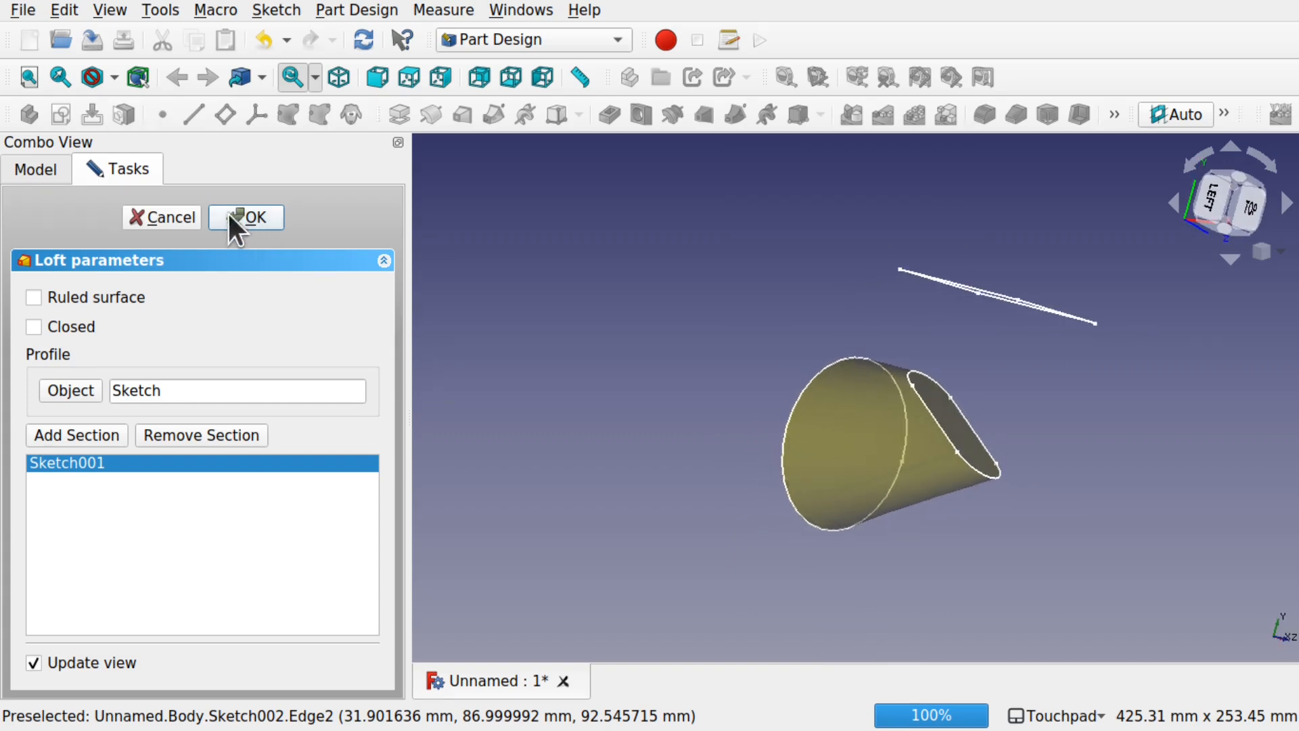
{"action": "left_click", "coordinate": [245, 215]}
- Hide the rectangle sketch (Sketch002) that is no longer used by the loft
{"action": "mouse_move", "coordinate": [1025, 335]}
{"action": "left_mouse_down", "text": "shift"}
{"action": "mouse_move", "coordinate": [1053, 438]}
{"action": "mouse_move", "coordinate": [1030, 408]}
{"action": "mouse_move", "coordinate": [899, 376]}
{"action": "mouse_move", "coordinate": [919, 363]}
{"action": "mouse_move", "coordinate": [884, 414]}
{"action": "mouse_move", "coordinate": [705, 445]}
{"action": "mouse_move", "coordinate": [684, 420]}
{"action": "mouse_move", "coordinate": [855, 427]}
{"action": "mouse_move", "coordinate": [855, 319]}
{"action": "mouse_move", "coordinate": [908, 333]}
{"action": "mouse_move", "coordinate": [945, 246]}
{"action": "mouse_move", "coordinate": [938, 267]}
{"action": "left_mouse_up", "text": "shift"}
{"action": "scroll", "coordinate": [878, 468], "scroll_direction": "up", "scroll_amount": 2}
{"action": "mouse_move", "coordinate": [878, 472]}
{"action": "left_mouse_down", "text": "shift"}
{"action": "mouse_move", "coordinate": [861, 548]}
{"action": "mouse_move", "coordinate": [1001, 415]}
{"action": "mouse_move", "coordinate": [870, 380]}
{"action": "mouse_move", "coordinate": [679, 411]}
{"action": "mouse_move", "coordinate": [693, 416]}
{"action": "left_mouse_up", "text": "shift"}
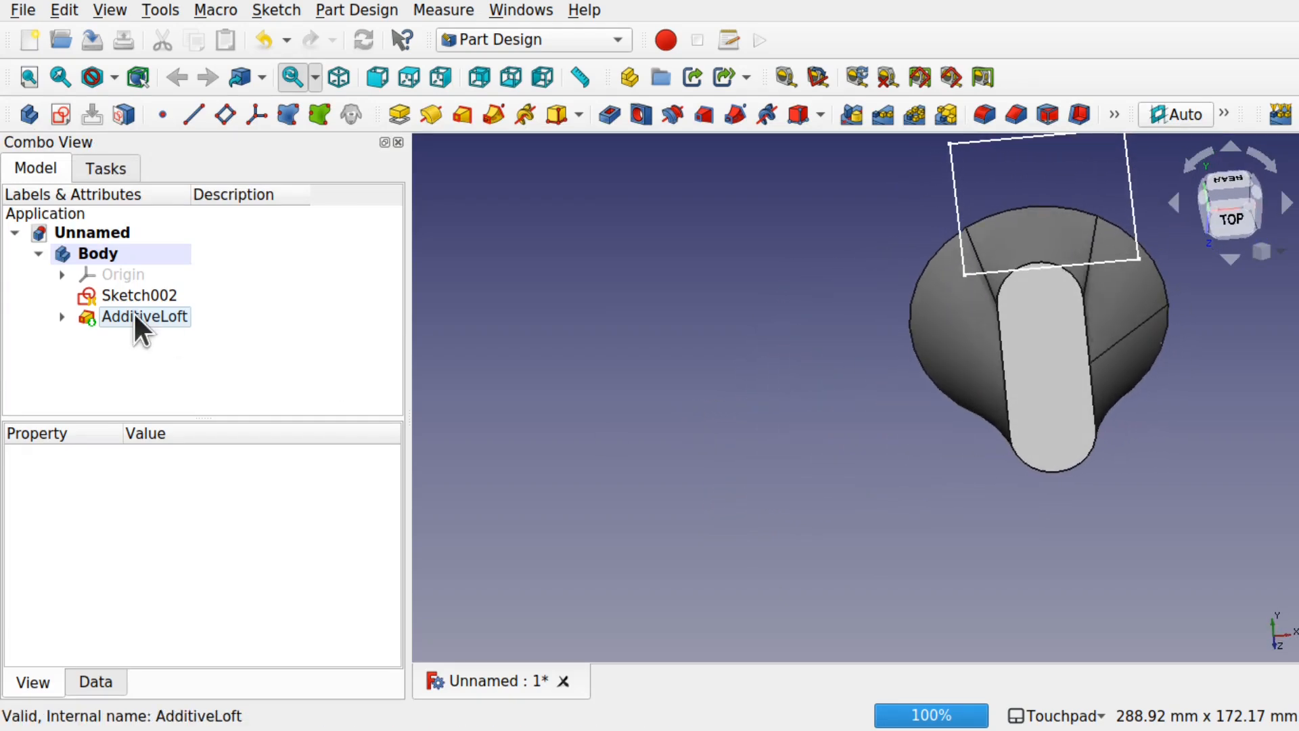
{"action": "left_click", "coordinate": [107, 294]}
{"action": "key", "text": "space"}
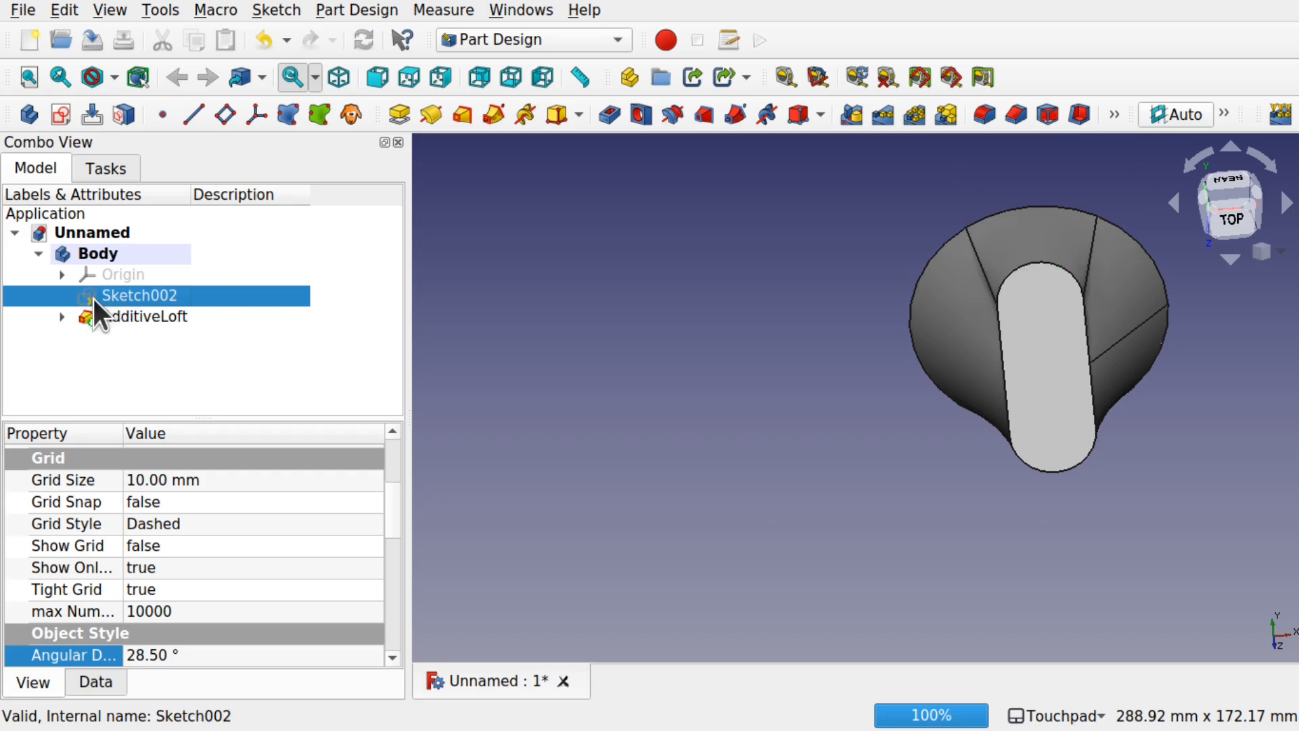
- Show the slot sketch (Sketch001) nested under the additive loft and hide the loft itself
{"action": "left_click", "coordinate": [61, 315]}
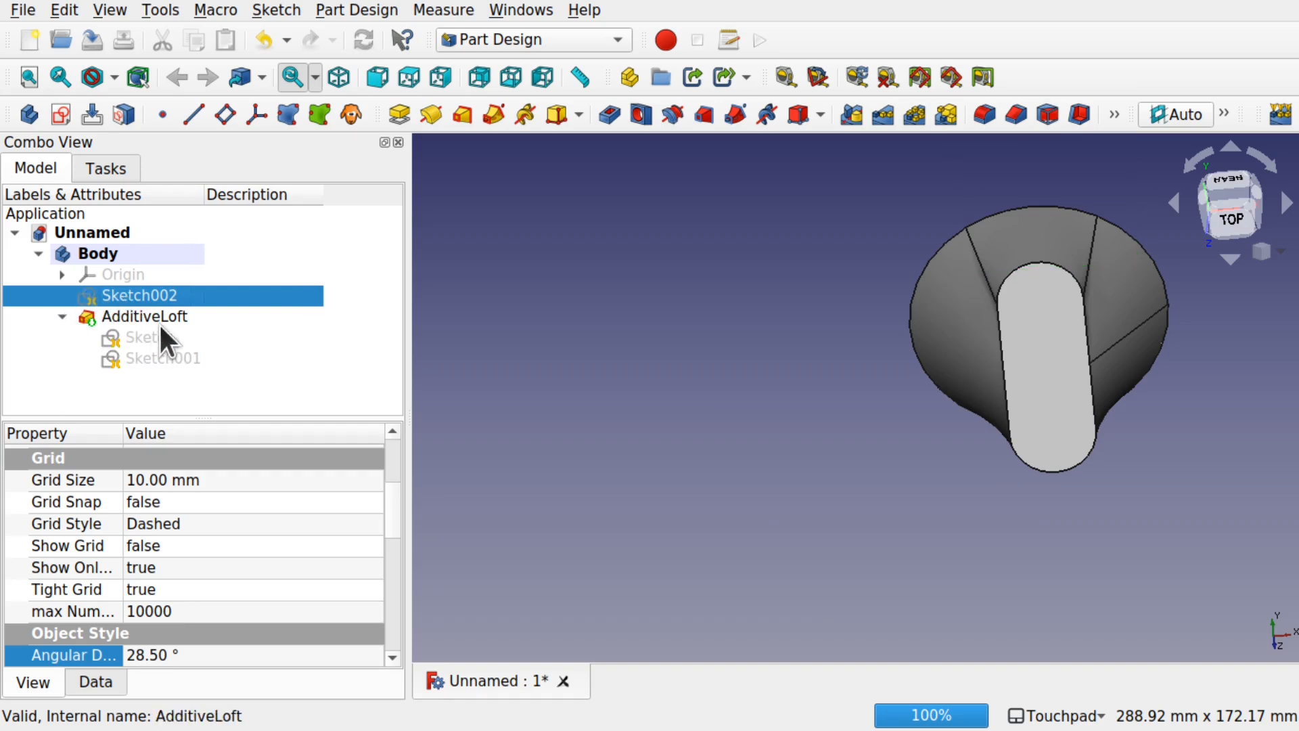
{"action": "left_click", "coordinate": [134, 350]}
{"action": "key", "text": "space"}
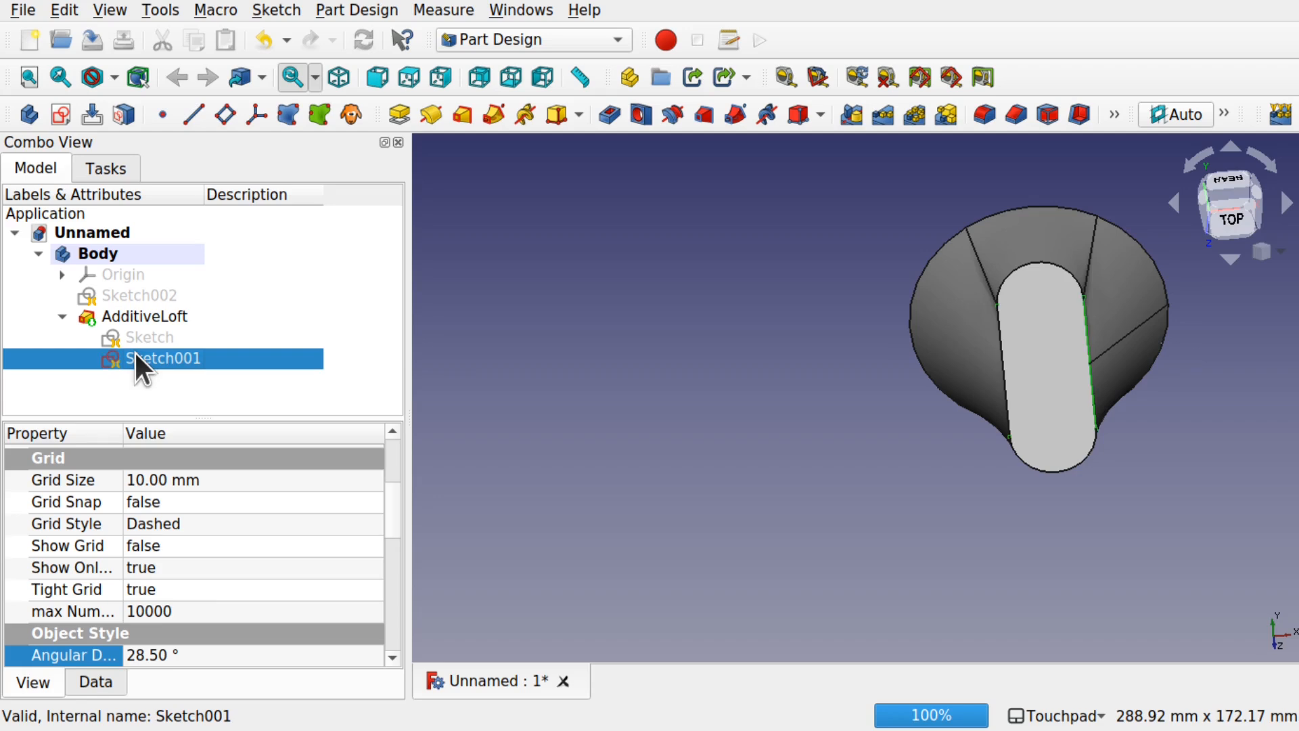
{"action": "left_click", "coordinate": [1038, 360]}
{"action": "key", "text": "space"}
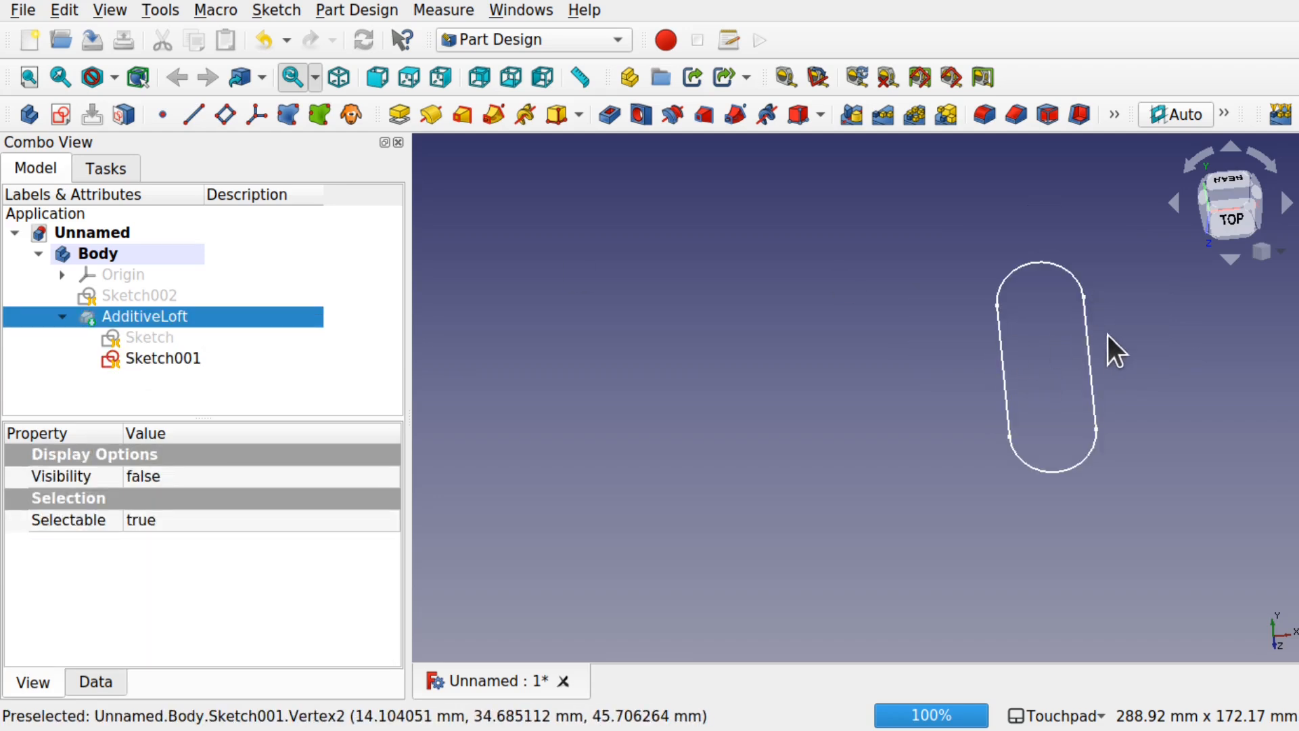
- Pick the straight sides and end arcs of the slot sketch one by one to examine its segments
{"action": "left_click", "coordinate": [1106, 356]}
{"action": "left_click", "coordinate": [1091, 367]}
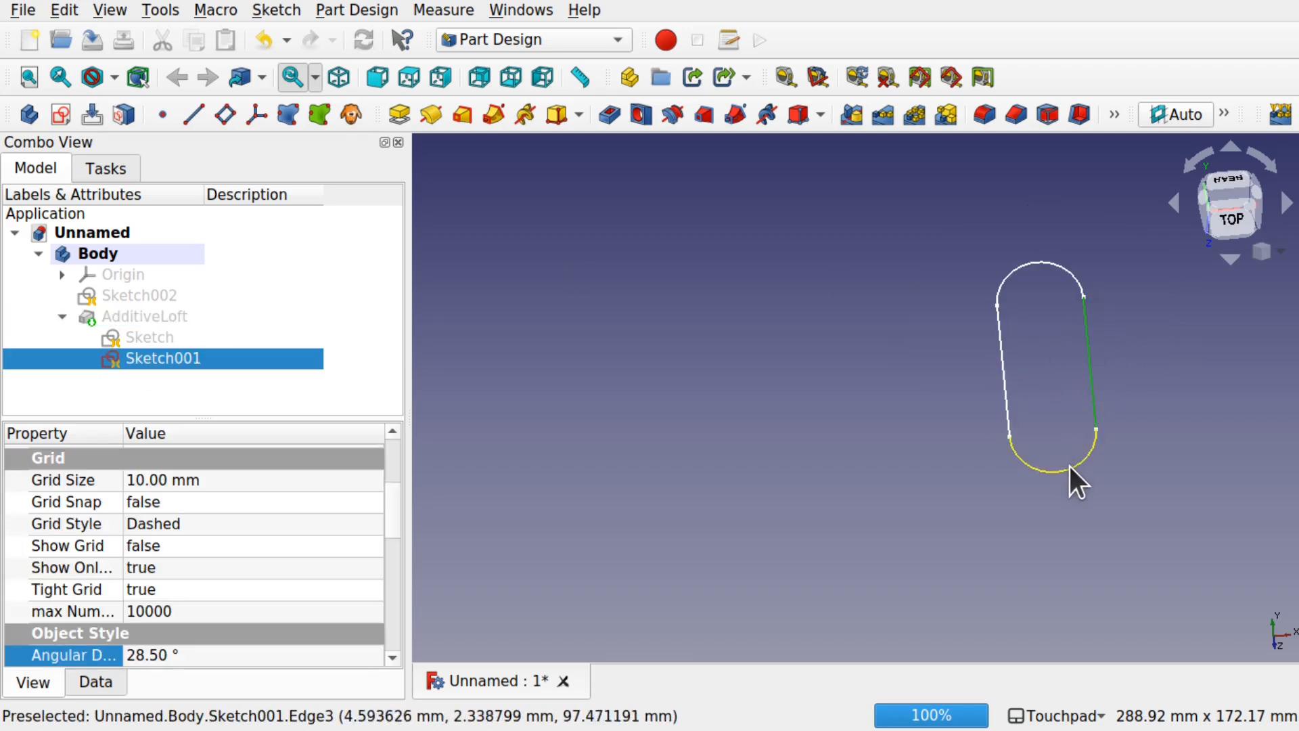
{"action": "left_click", "coordinate": [1077, 467]}
{"action": "left_click", "coordinate": [1001, 382]}
{"action": "left_click", "coordinate": [1031, 265]}
{"action": "left_click", "coordinate": [1056, 365]}
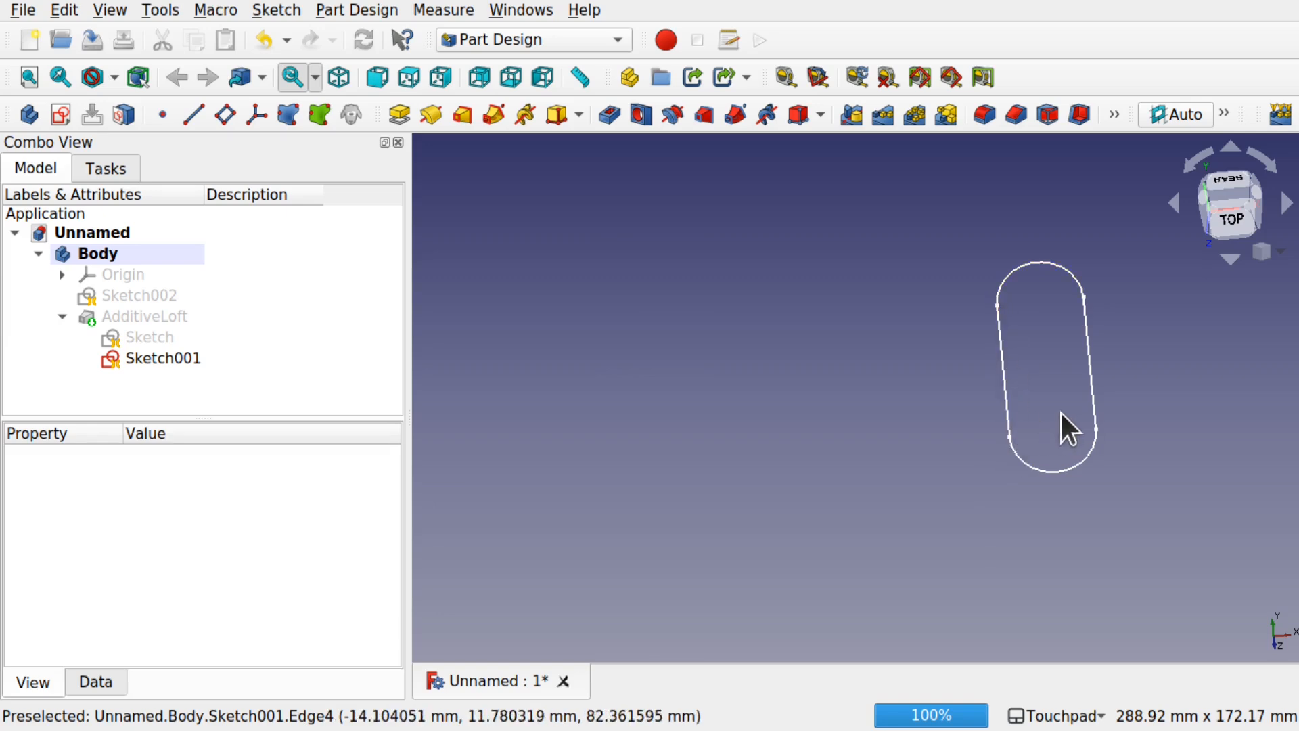
- Show the circle sketch used by the loft and compare its edge with the segments of the slot
{"action": "left_click", "coordinate": [135, 331]}
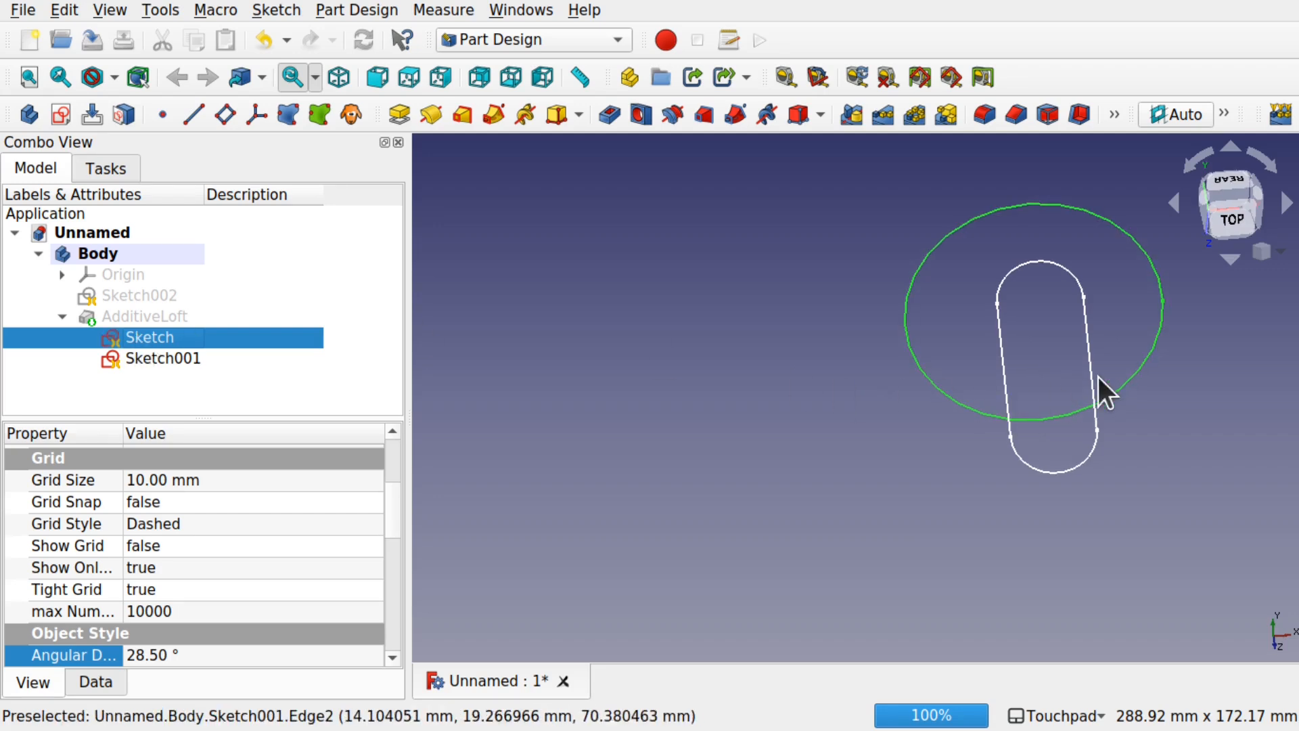
{"action": "left_click", "coordinate": [1177, 388]}
{"action": "left_click", "coordinate": [1131, 378]}
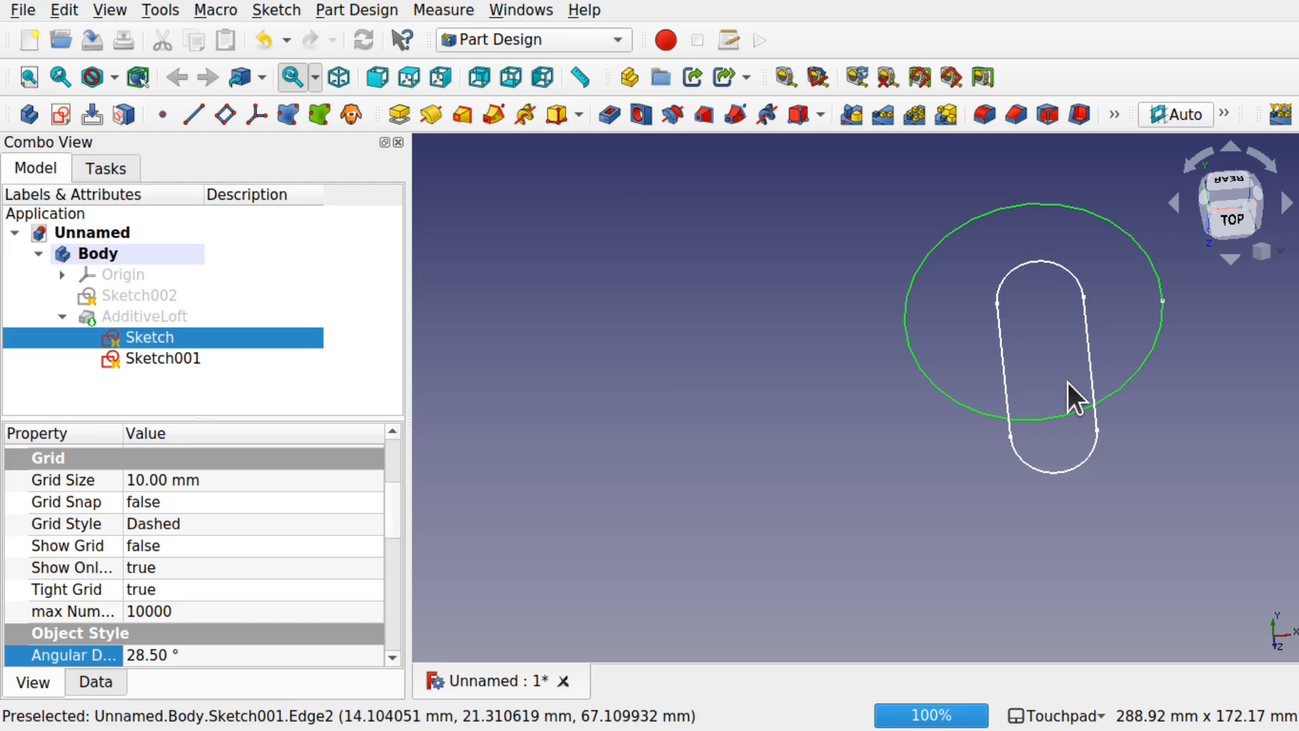
{"action": "mouse_move", "coordinate": [1121, 342]}
{"action": "middle_mouse_down"}
{"action": "mouse_move", "coordinate": [1089, 321]}
{"action": "mouse_move", "coordinate": [973, 404]}
{"action": "mouse_move", "coordinate": [958, 395]}
{"action": "middle_mouse_up"}
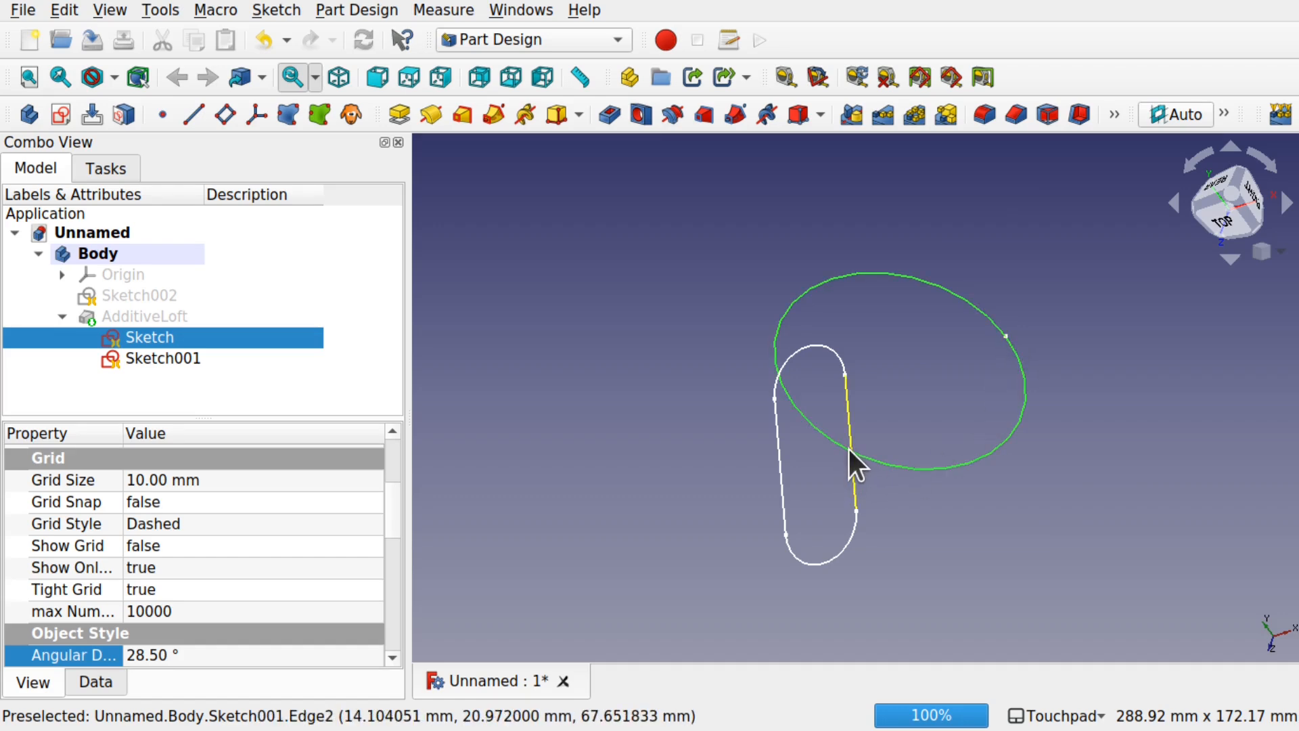
{"action": "middle_click_drag", "start_coordinate": [855, 448], "coordinate": [315, 311]}
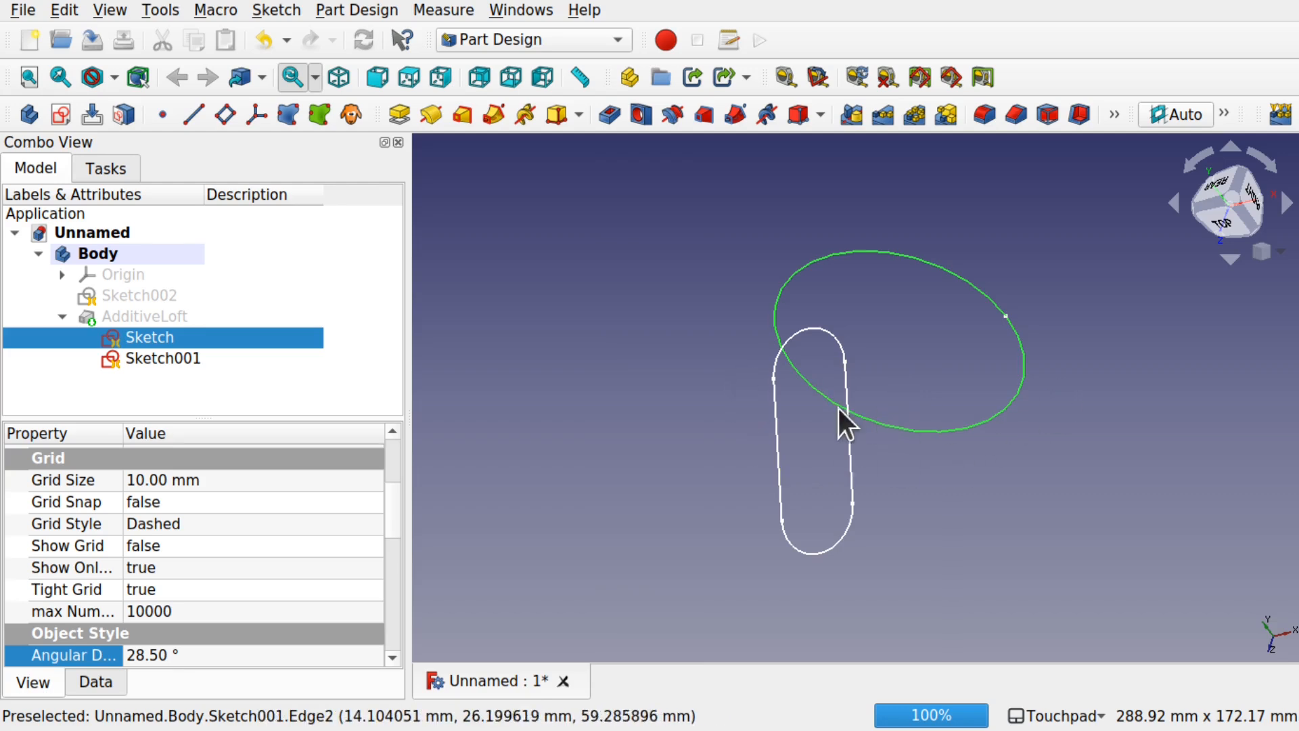
- Show the additive loft again and examine the seam edges running between the circle and the slot
{"action": "left_click", "coordinate": [124, 313]}
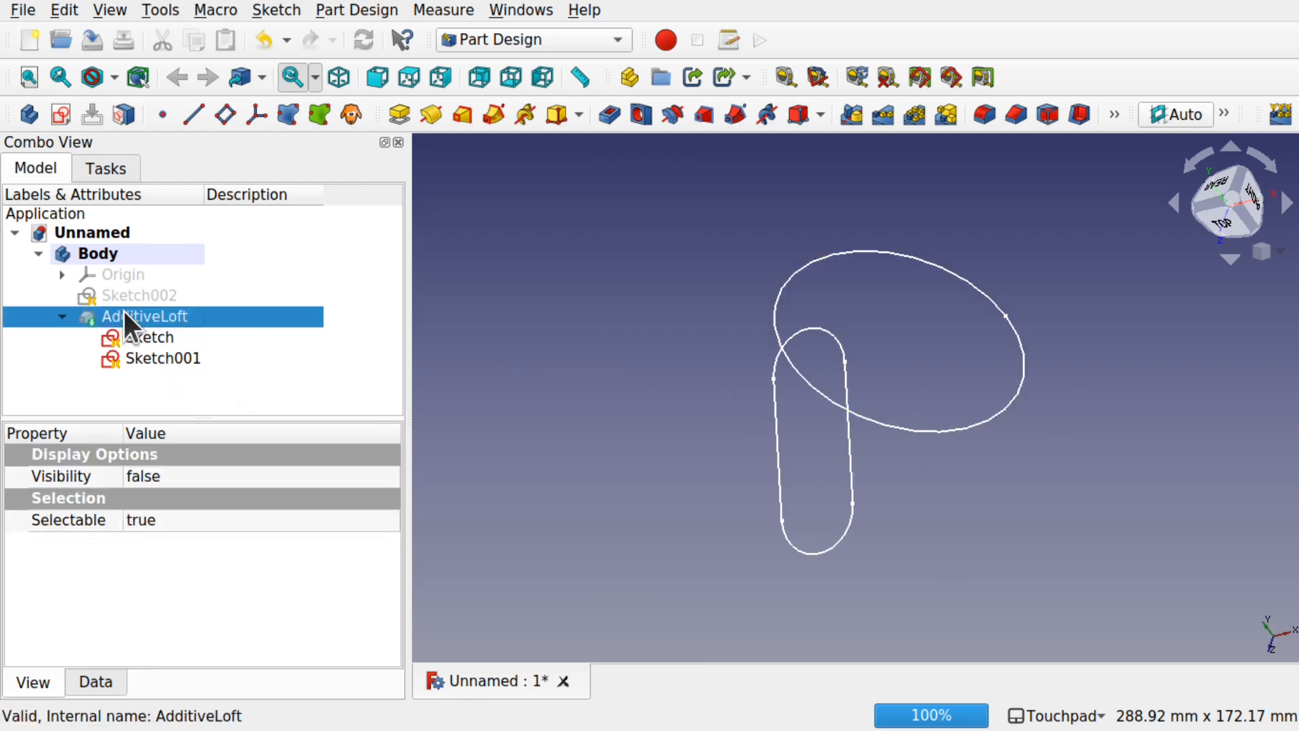
{"action": "key", "text": "space"}
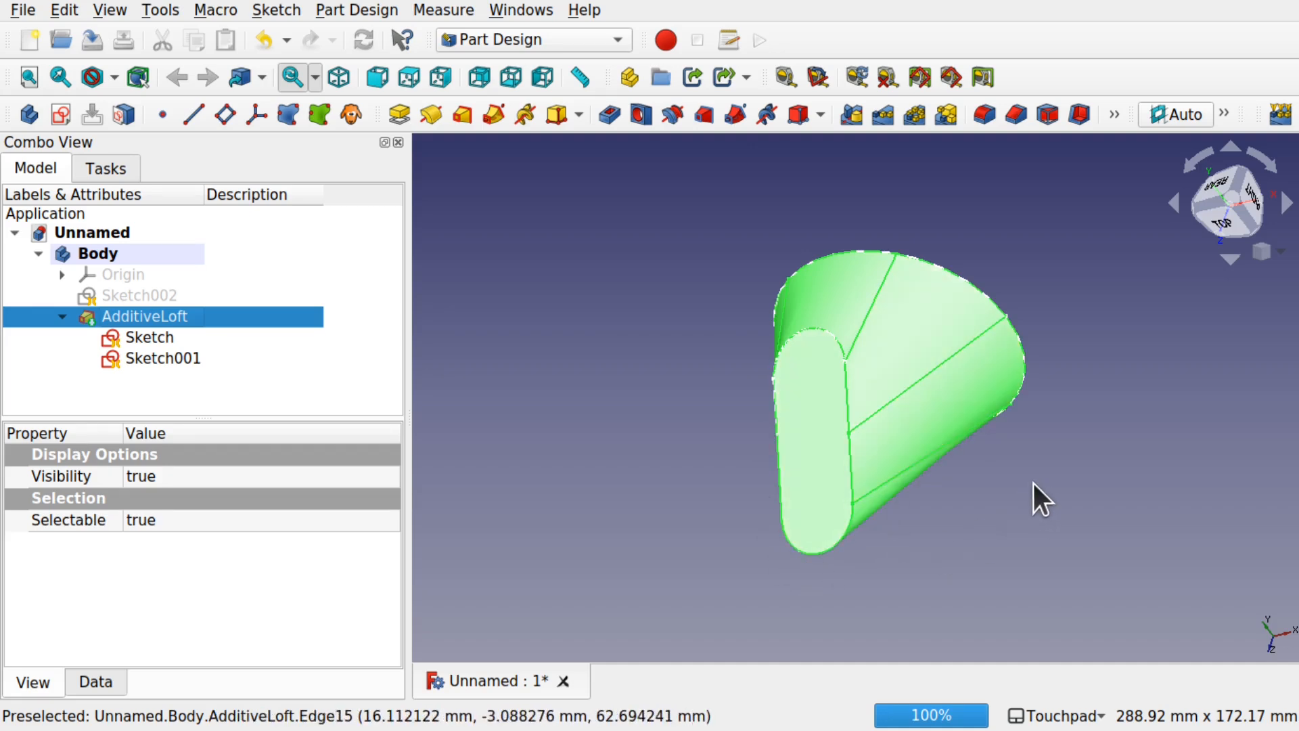
{"action": "left_click_drag", "start_coordinate": [1014, 473], "coordinate": [916, 478], "text": "shift"}
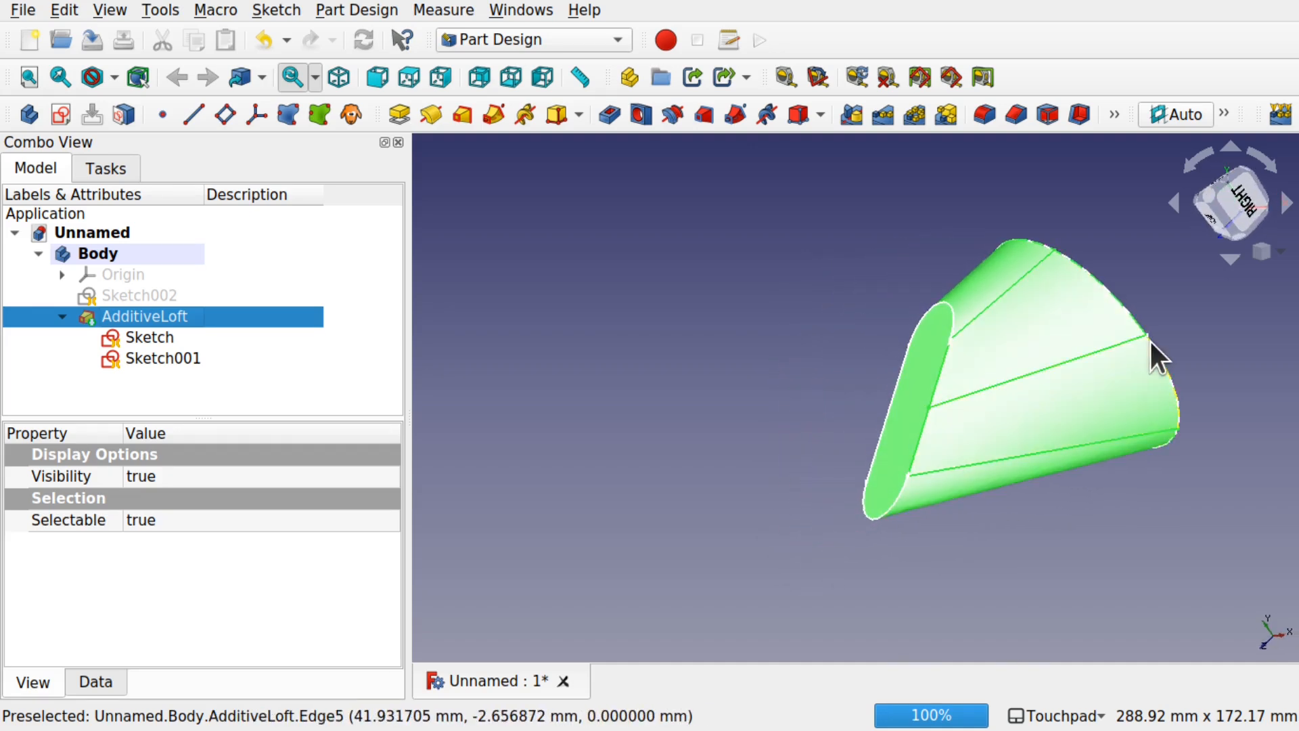
- Highlight the circle and slot sketches in turn, toggling the slot's visibility to compare them with the loft's edges
{"action": "left_click", "coordinate": [157, 338]}
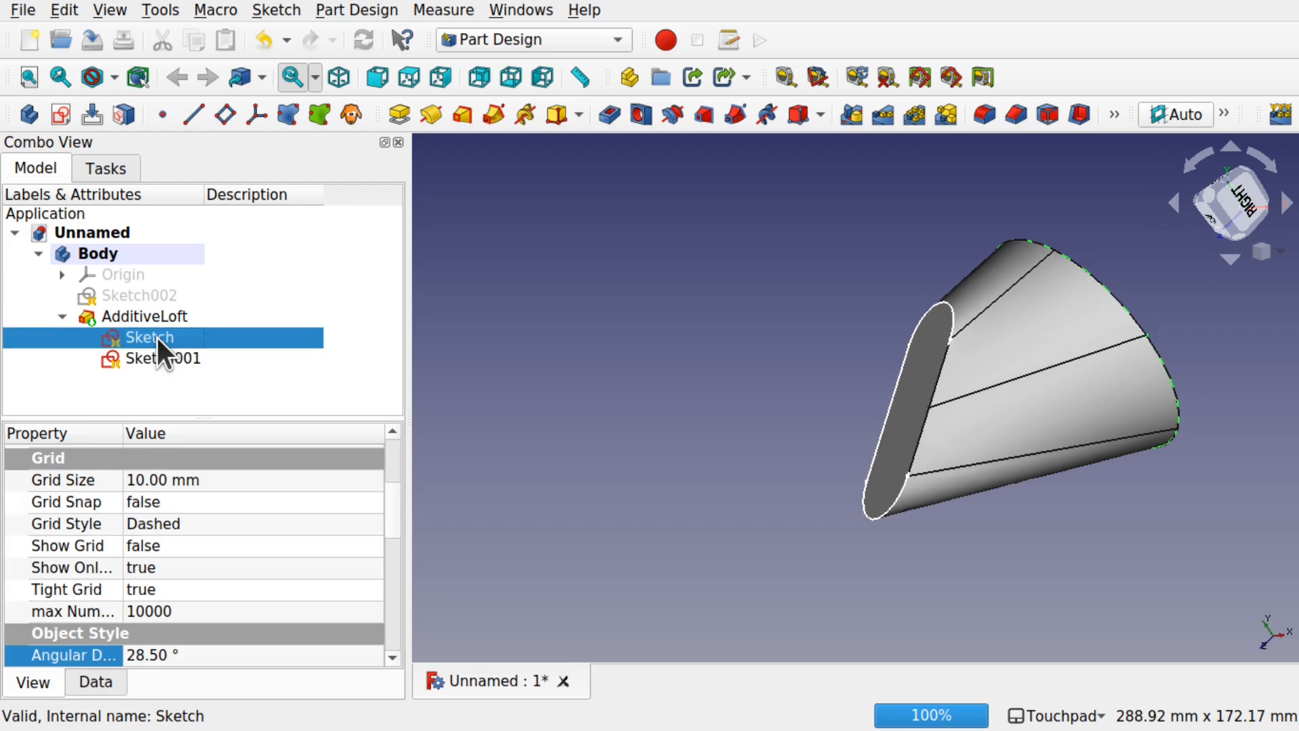
{"action": "left_click", "coordinate": [153, 360]}
{"action": "left_click_drag", "start_coordinate": [974, 306], "coordinate": [659, 392], "text": "shift"}
{"action": "key", "text": "space"}
{"action": "key", "text": "space"}
{"action": "key", "text": "space"}
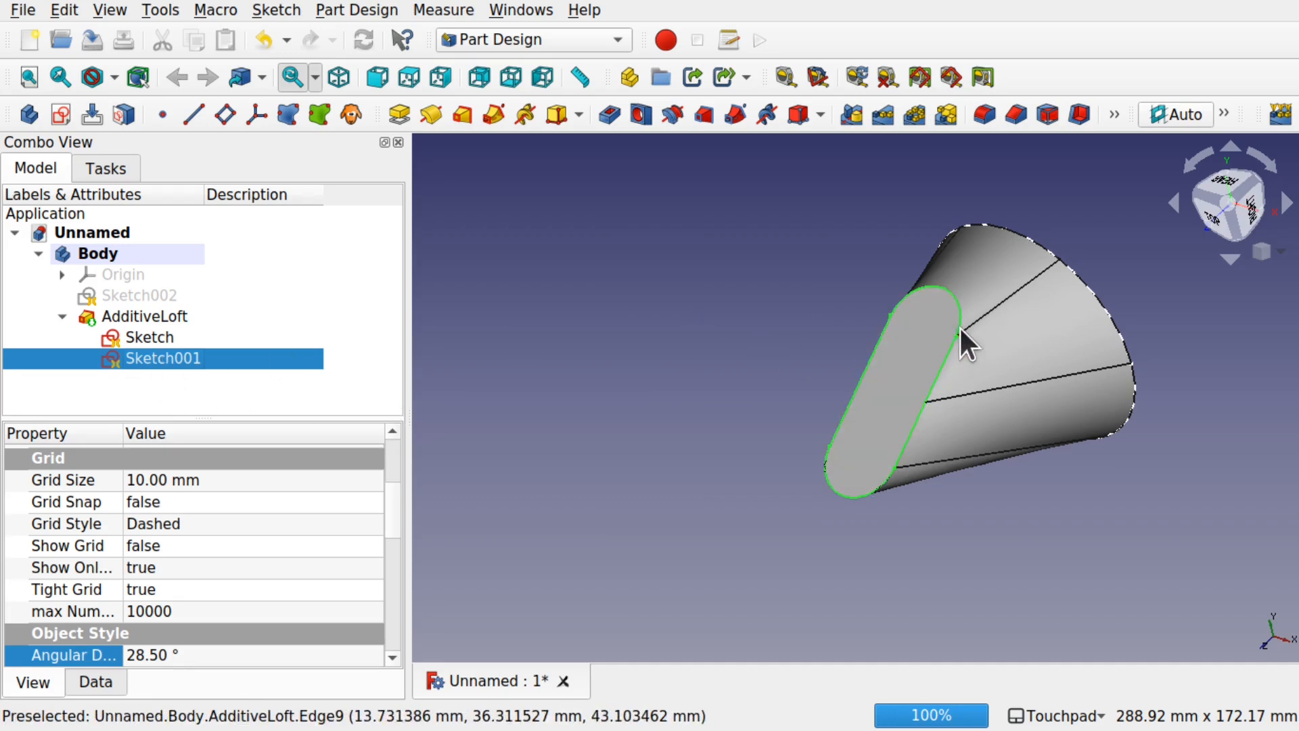
- Hide the additive loft and open the circle sketch for editing
{"action": "left_click", "coordinate": [152, 316]}
{"action": "key", "text": "space"}
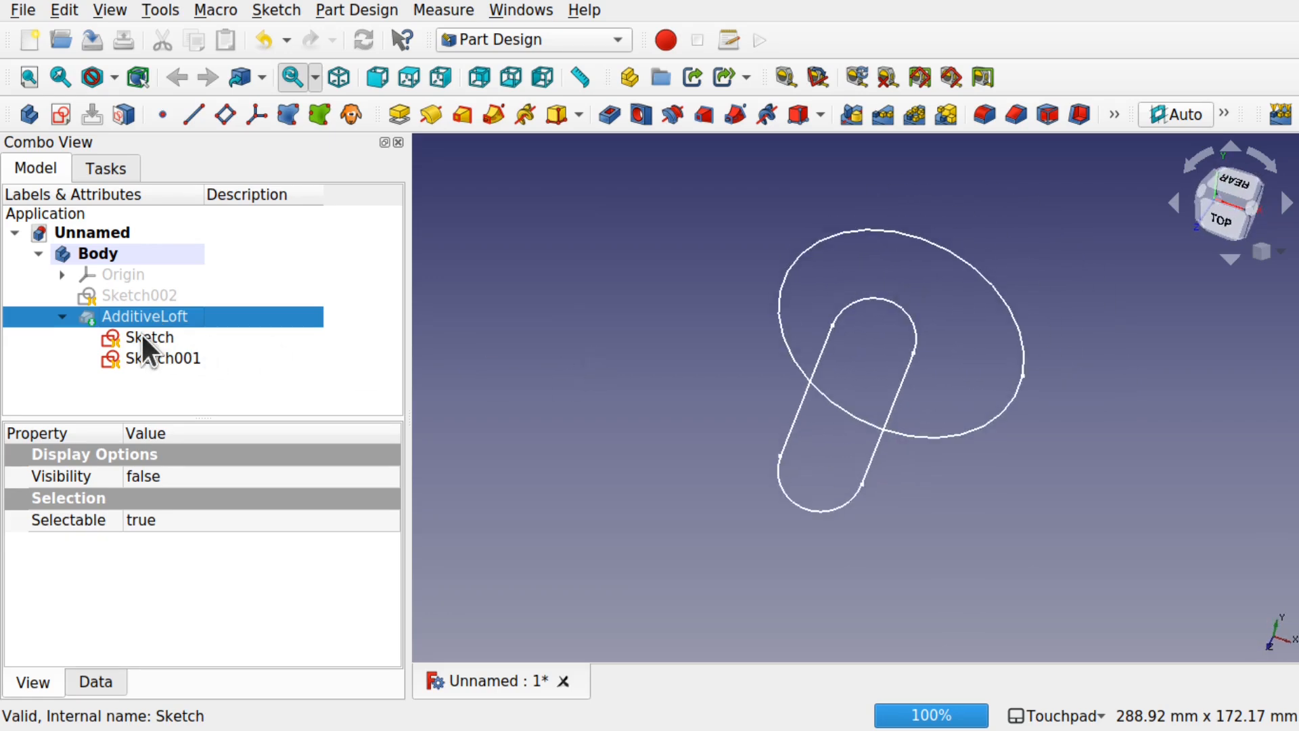
{"action": "left_click", "coordinate": [144, 335]}
{"action": "left_click_drag", "start_coordinate": [935, 387], "coordinate": [863, 377], "text": "shift"}
{"action": "double_click", "coordinate": [235, 337]}
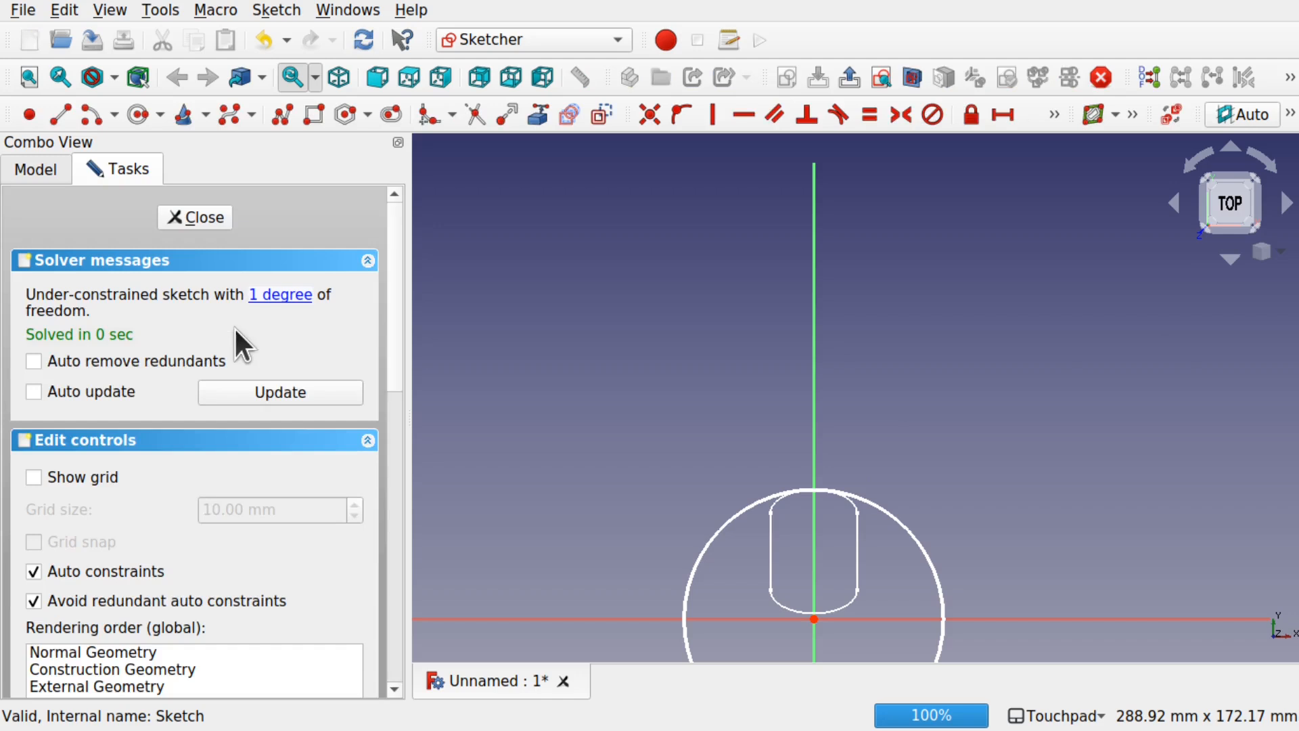
- Delete the circle from the open profile sketch while keeping the slot outline in view for reference
{"action": "mouse_move", "coordinate": [927, 498]}
{"action": "left_mouse_down", "text": "shift"}
{"action": "mouse_move", "coordinate": [913, 496]}
{"action": "mouse_move", "coordinate": [916, 508]}
{"action": "mouse_move", "coordinate": [967, 481]}
{"action": "left_mouse_up", "text": "shift"}
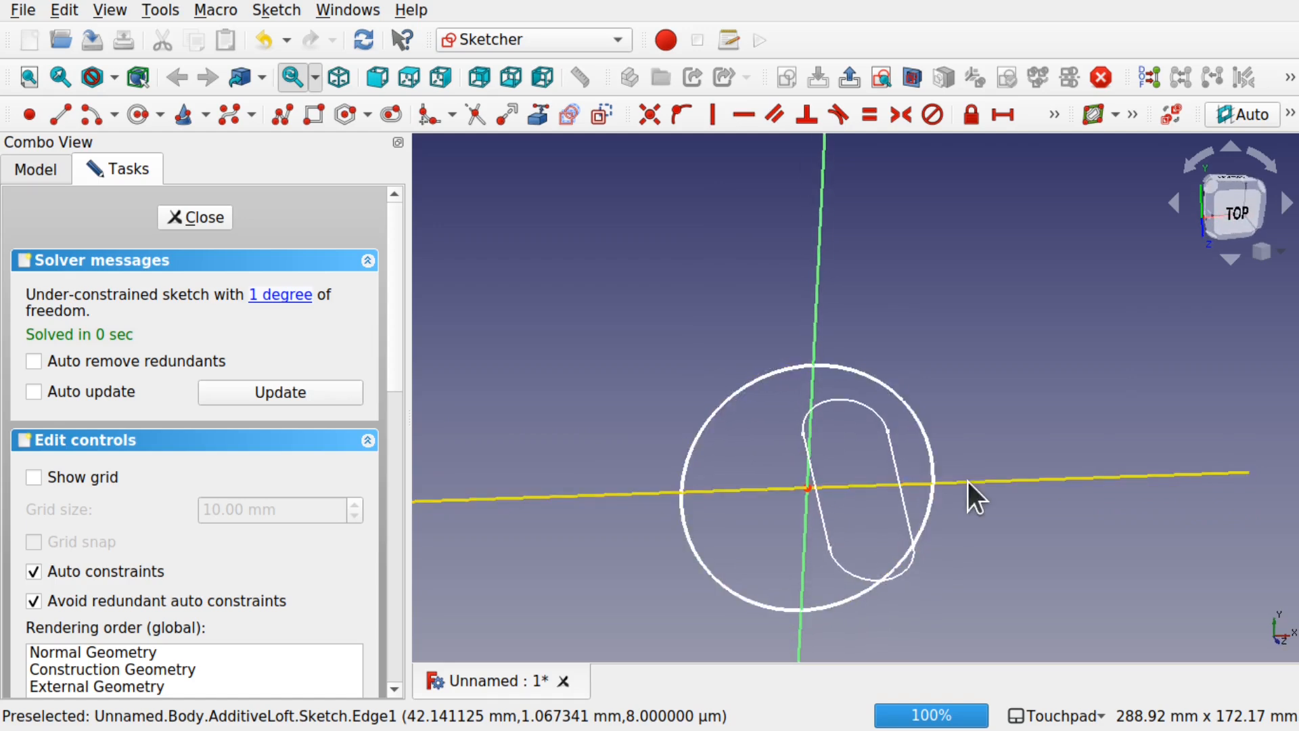
{"action": "left_click", "coordinate": [923, 435]}
{"action": "key", "text": "Delete"}
{"action": "mouse_move", "coordinate": [923, 435]}
{"action": "left_mouse_down", "text": "shift"}
{"action": "mouse_move", "coordinate": [879, 395]}
{"action": "mouse_move", "coordinate": [791, 363]}
{"action": "mouse_move", "coordinate": [798, 335]}
{"action": "left_mouse_up", "text": "shift"}
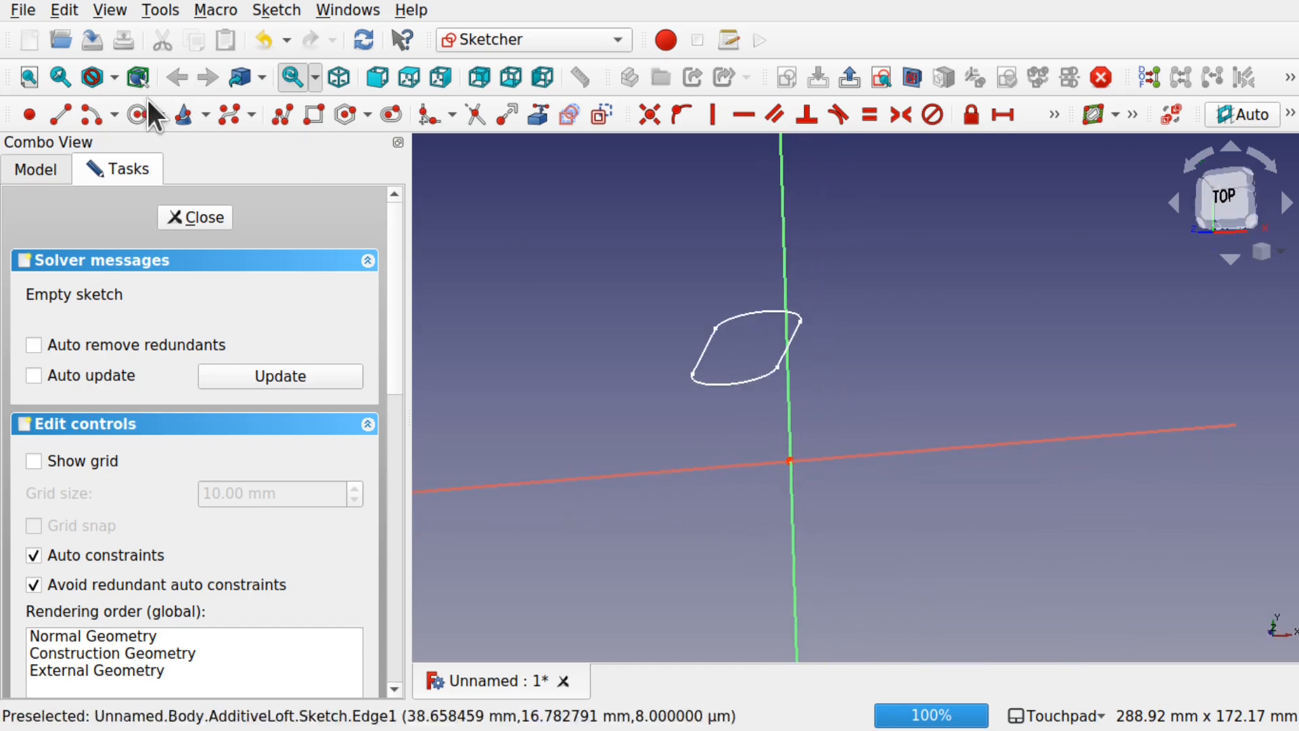
- Draw a quarter arc of about 57.5 mm radius centred on the origin, from the positive vertical axis to the positive horizontal axis
{"action": "left_click", "coordinate": [90, 115]}
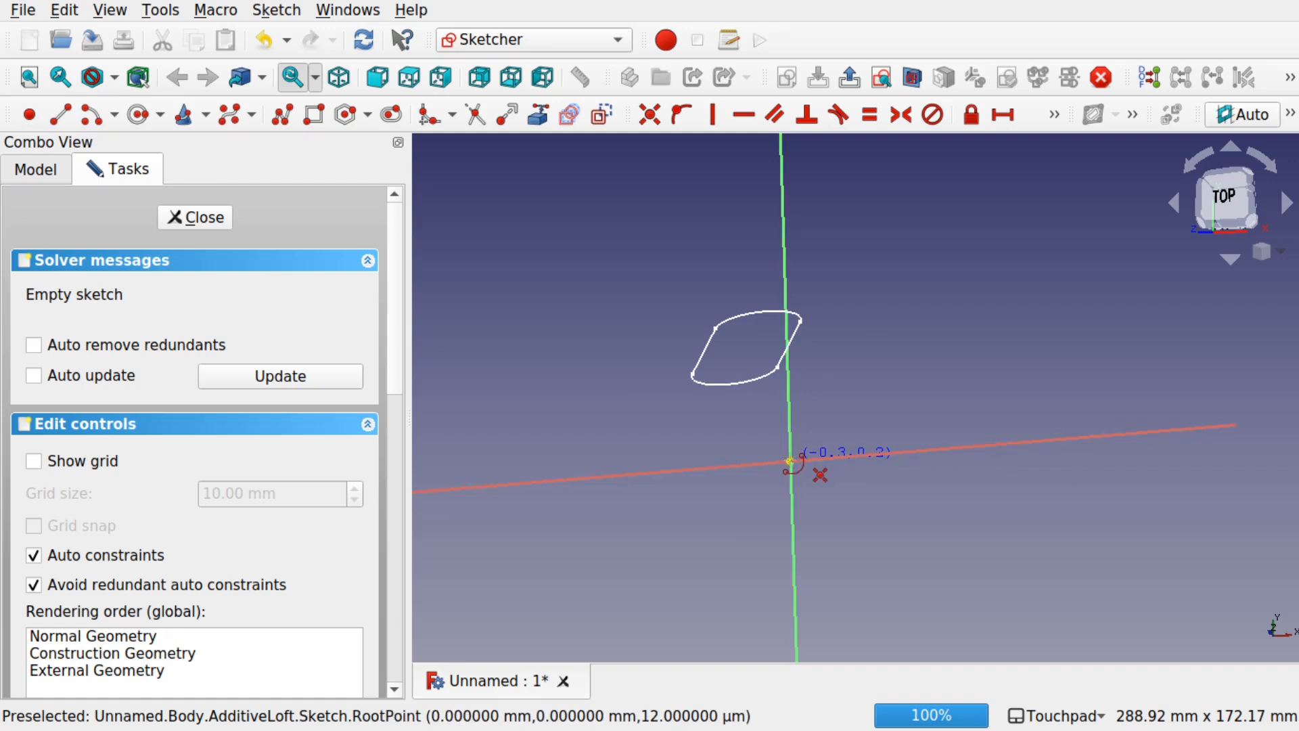
{"action": "left_click", "coordinate": [790, 462]}
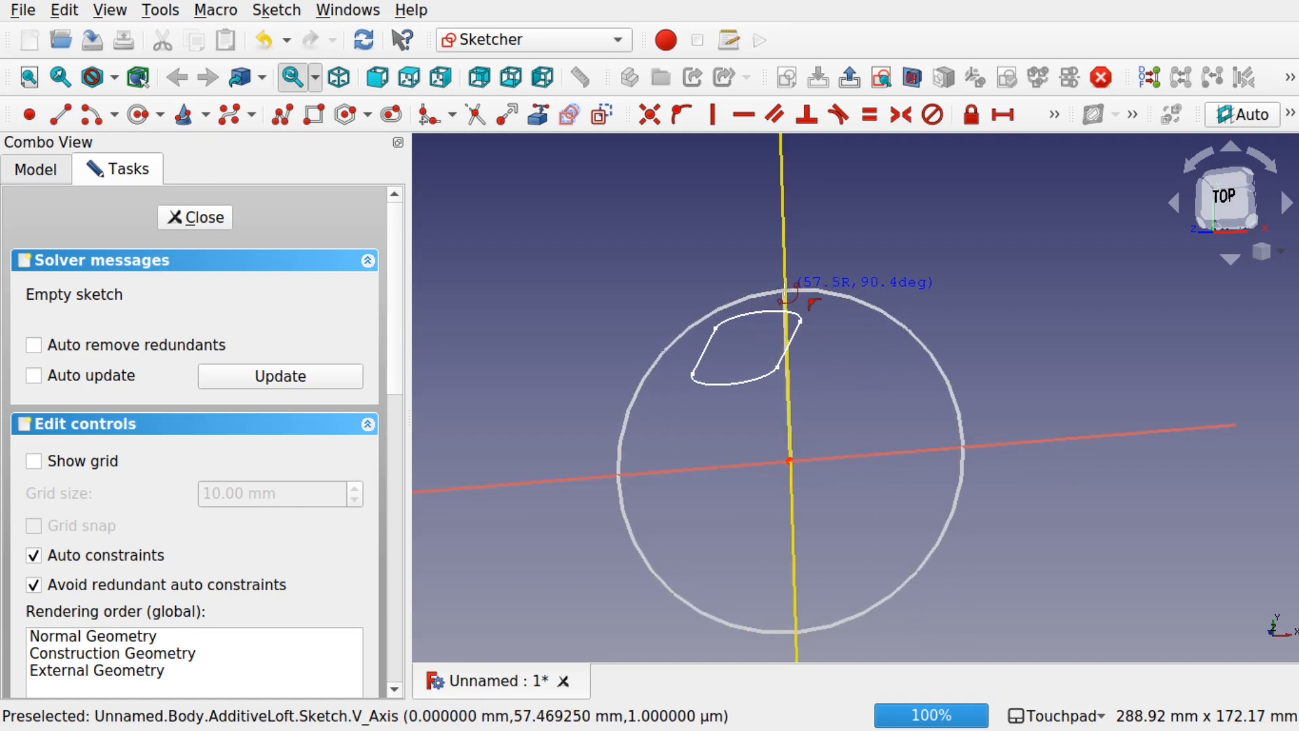
{"action": "left_click", "coordinate": [787, 291]}
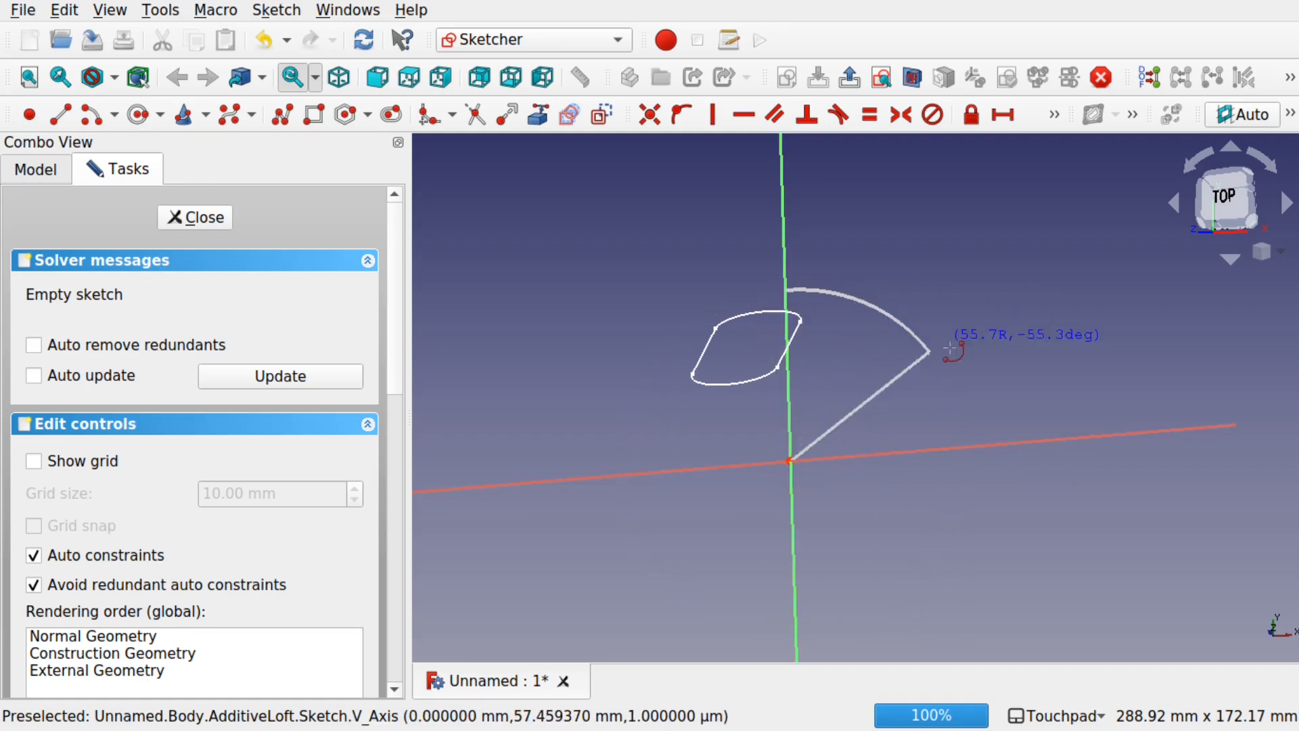
{"action": "left_click", "coordinate": [976, 444]}
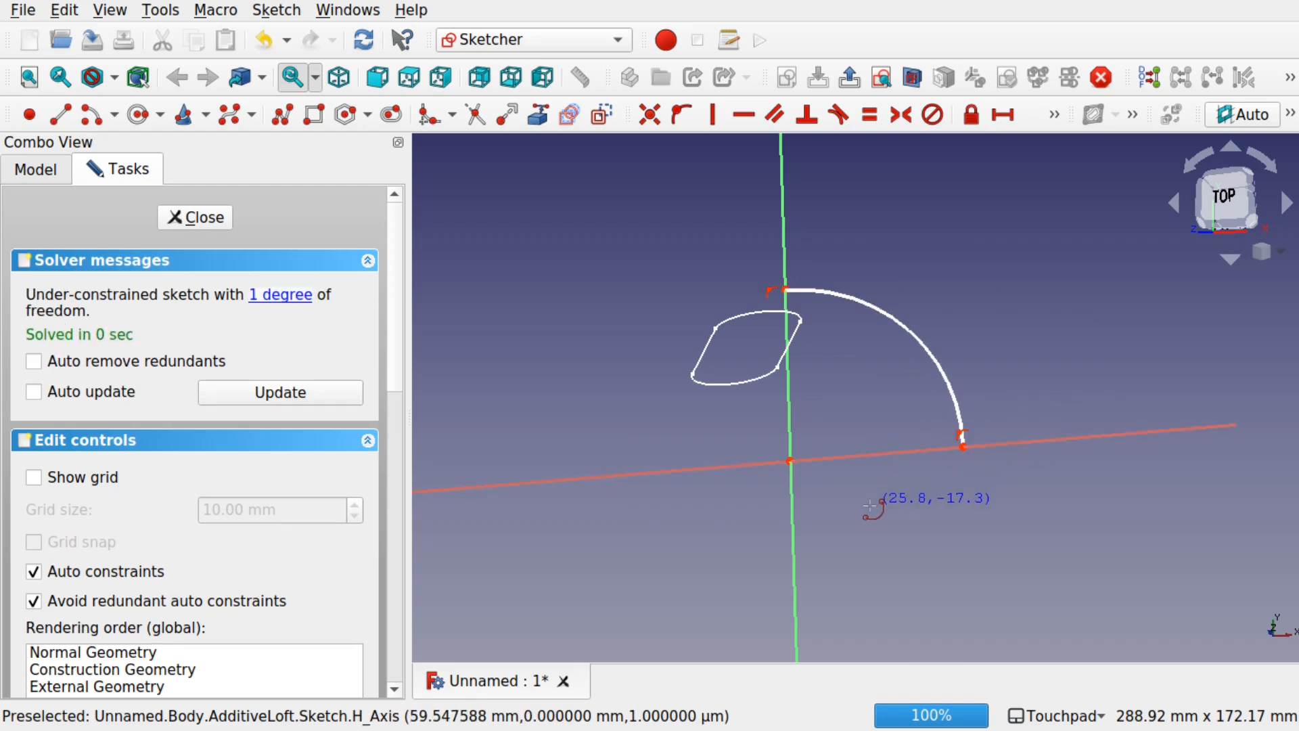
{"action": "left_click", "coordinate": [964, 446]}
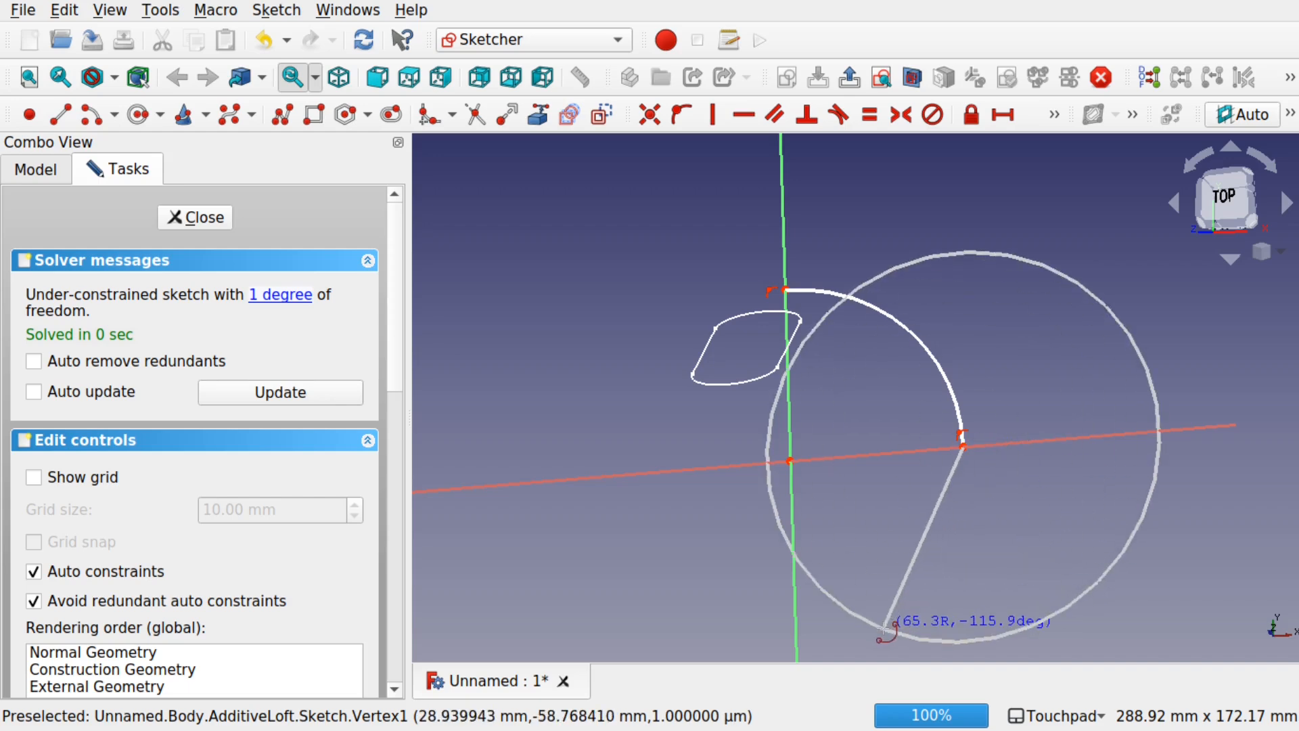
{"action": "key", "text": "Escape"}
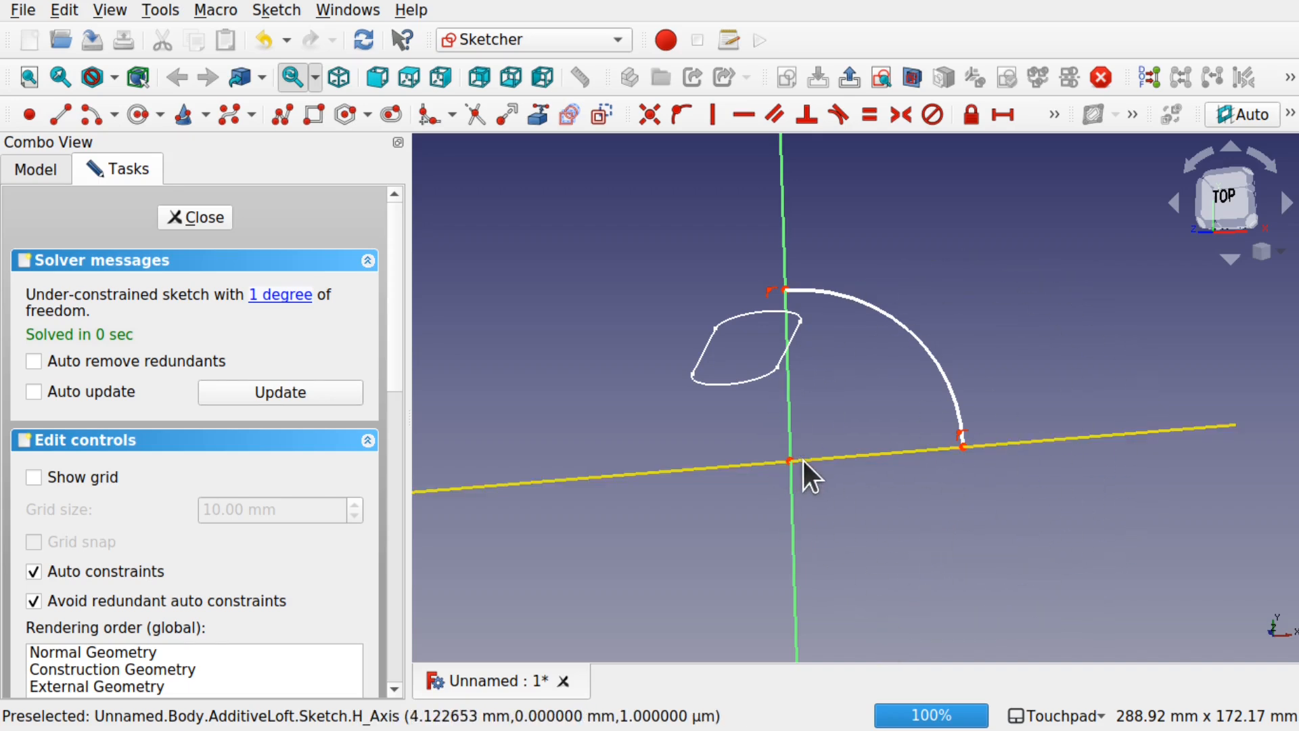
- Draw a second origin-centred arc of about 42.5 mm radius in the fourth quadrant, from near the negative vertical axis towards the horizontal axis
{"action": "left_click", "coordinate": [88, 117]}
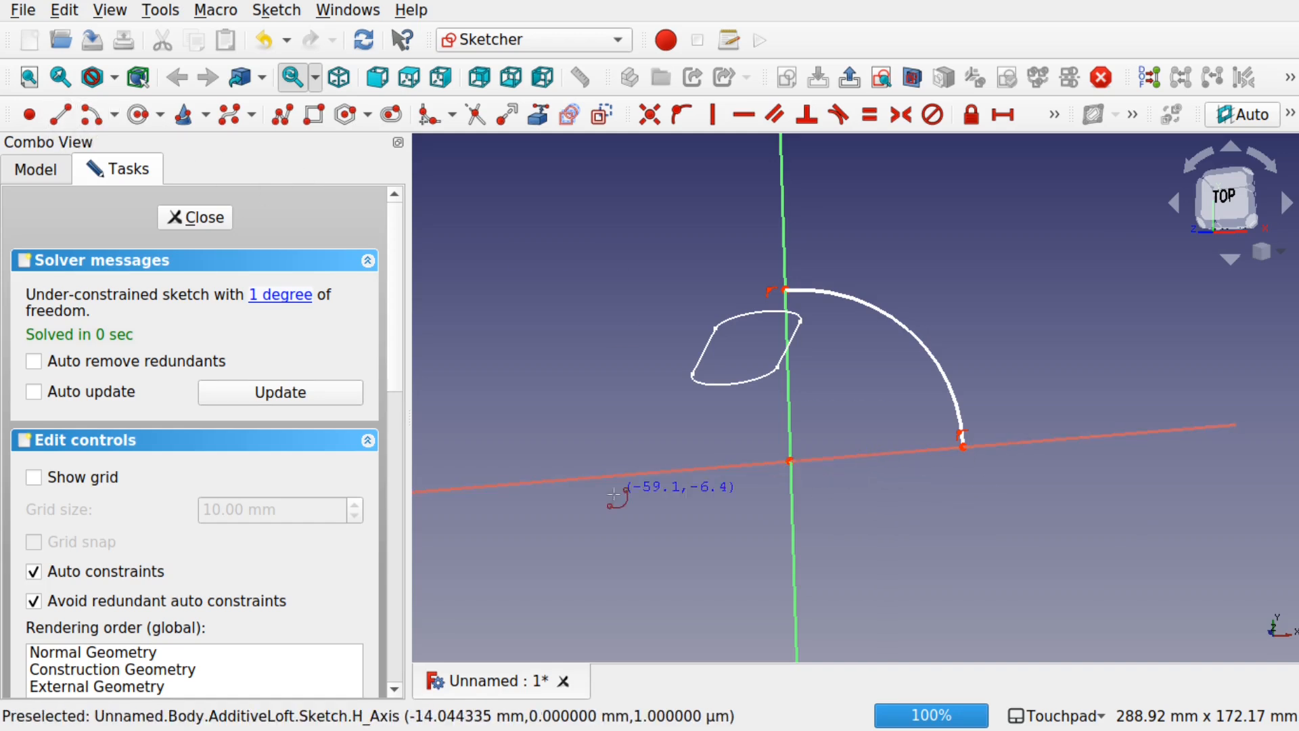
{"action": "left_click", "coordinate": [789, 461]}
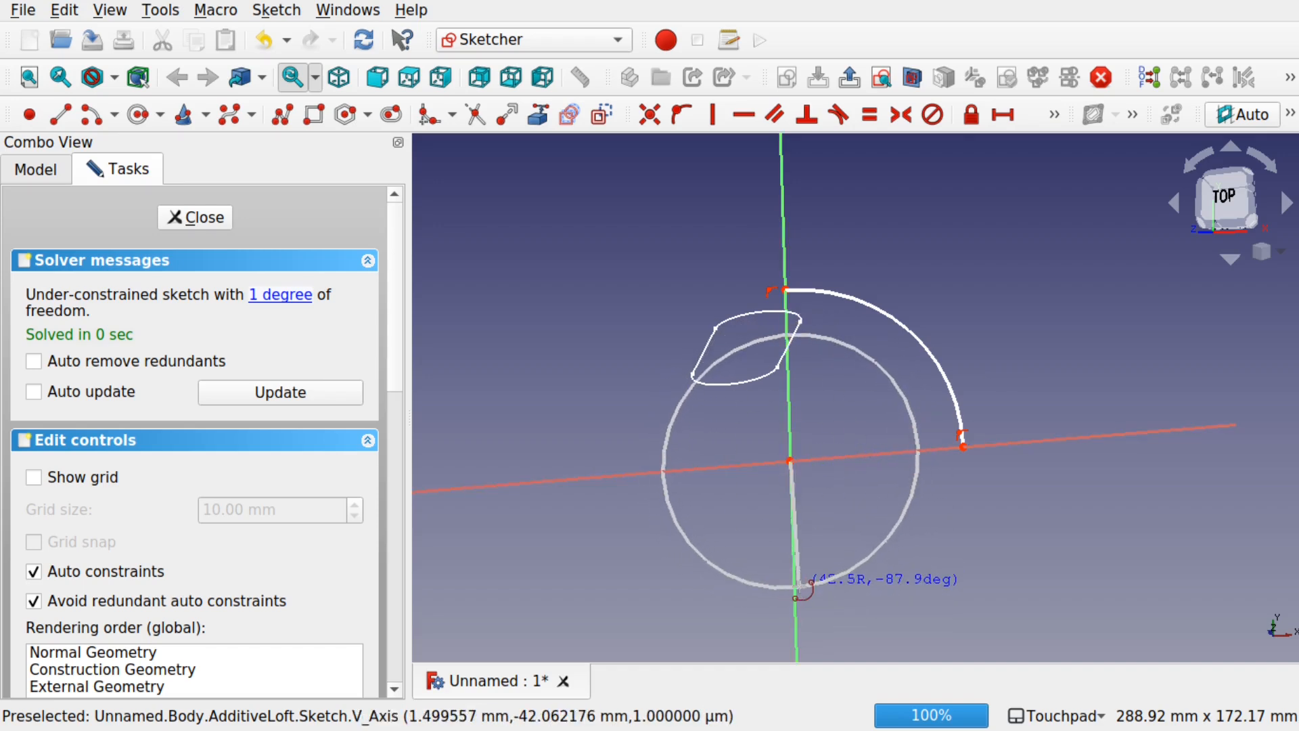
{"action": "left_click", "coordinate": [798, 587]}
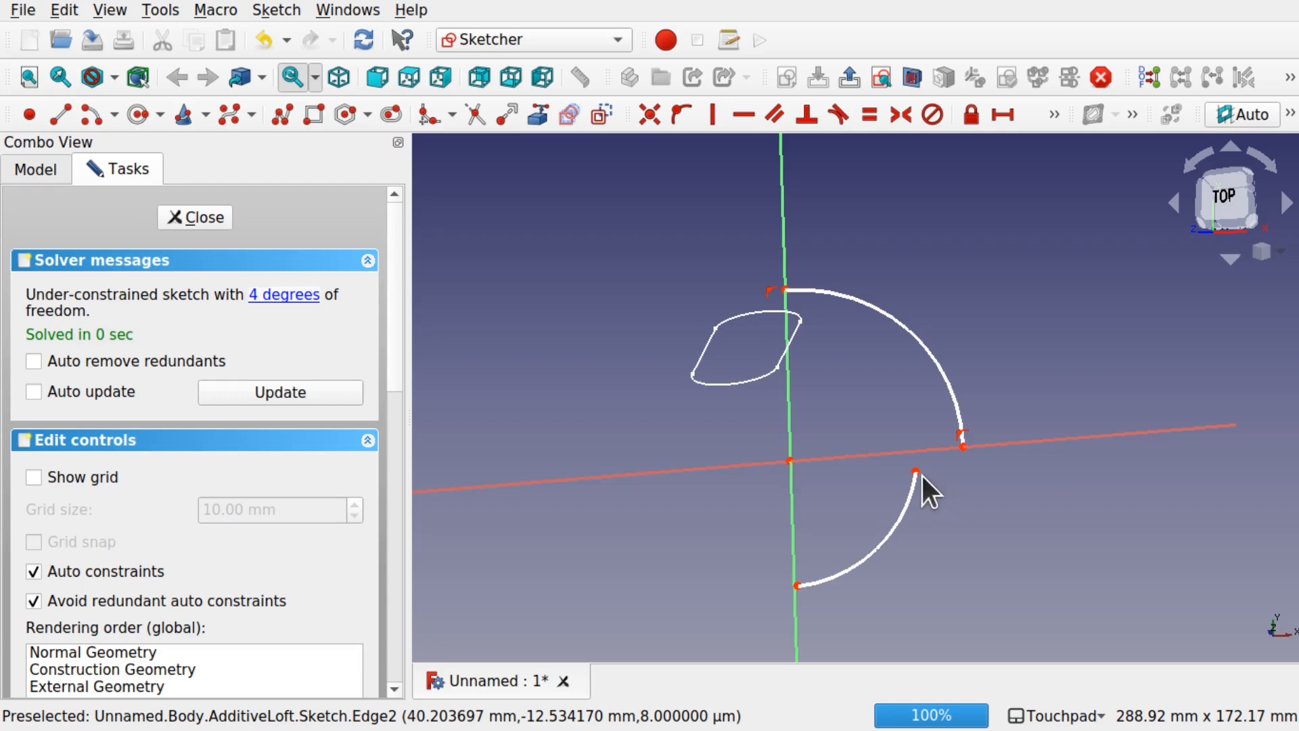
{"action": "left_click", "coordinate": [919, 482]}
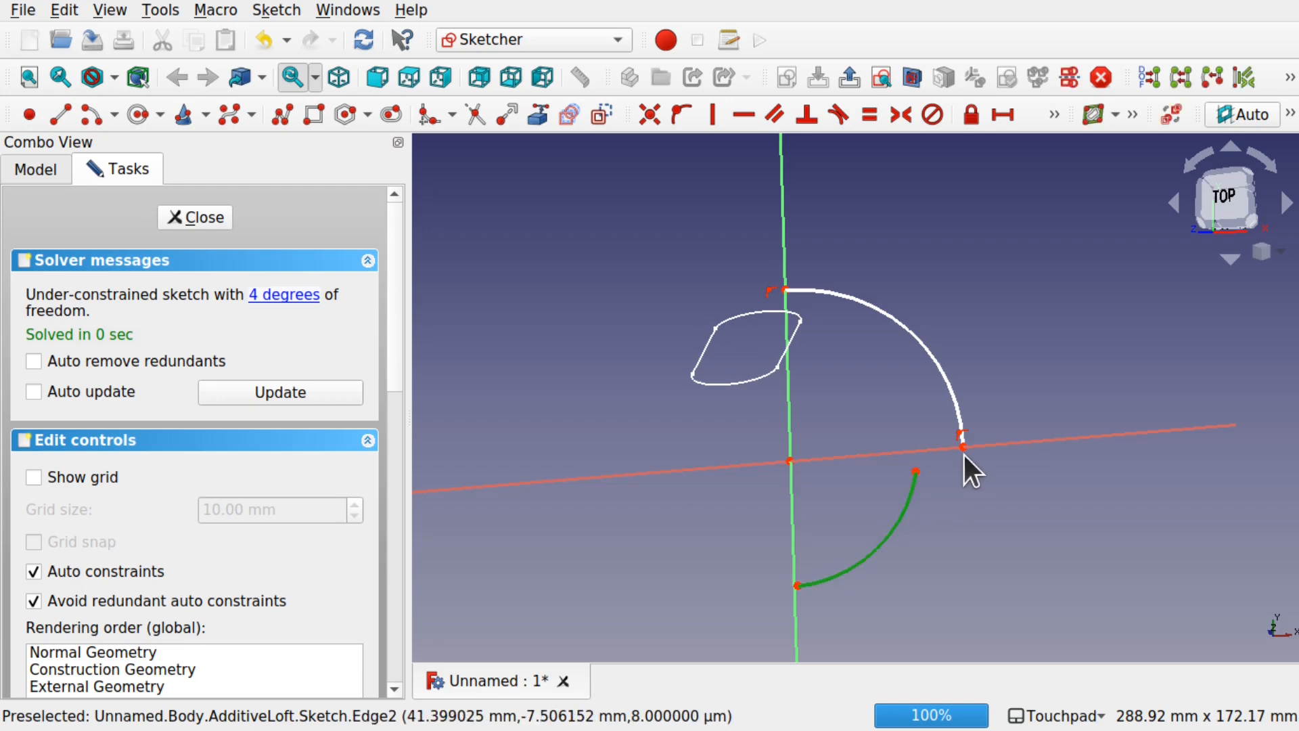
- Make the open right end of the lower arc coincident with the quarter arc's endpoint on the horizontal axis
{"action": "left_click", "coordinate": [917, 472]}
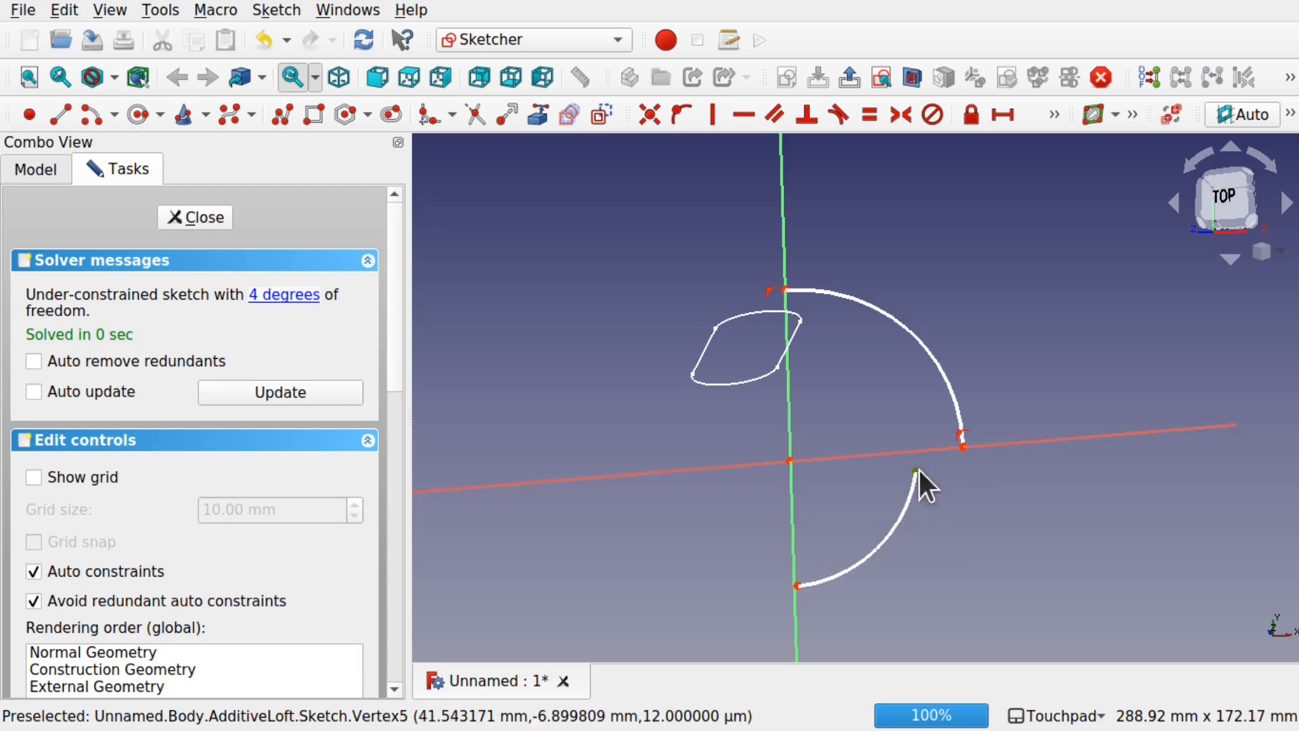
{"action": "left_click", "coordinate": [963, 445]}
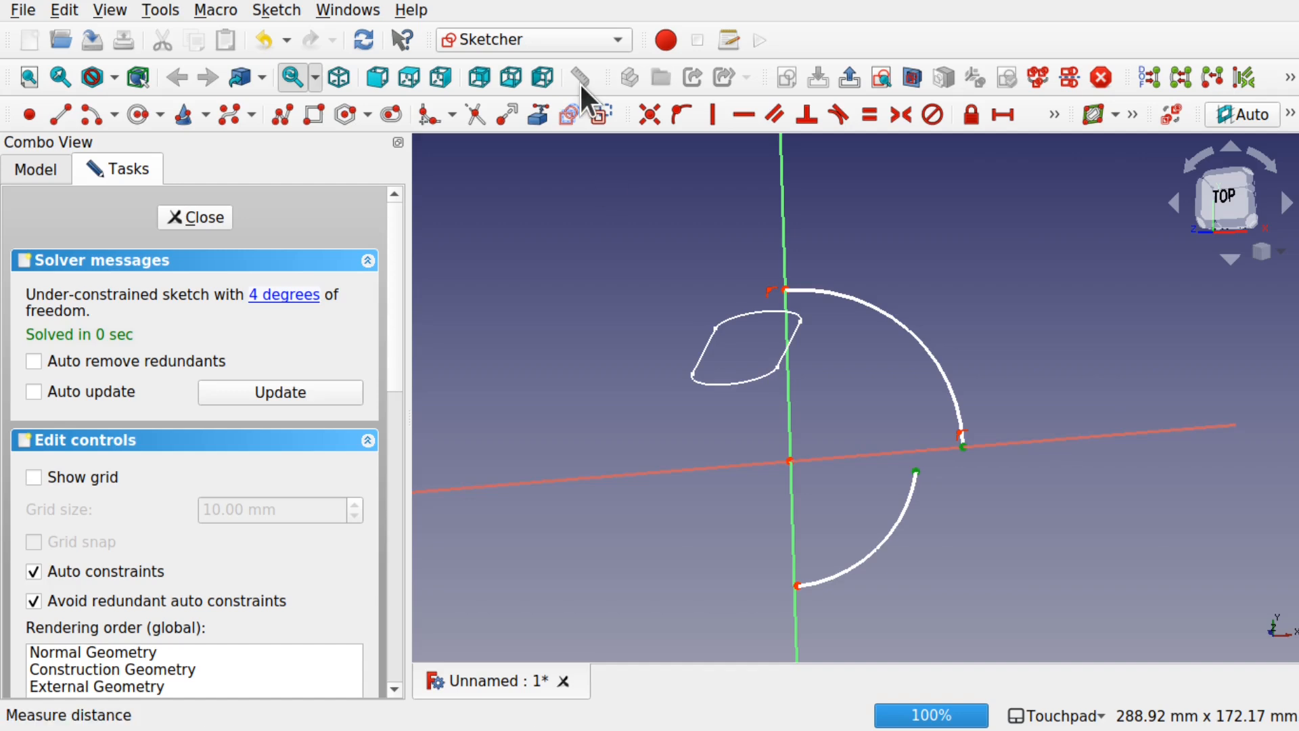
{"action": "left_click", "coordinate": [646, 117]}
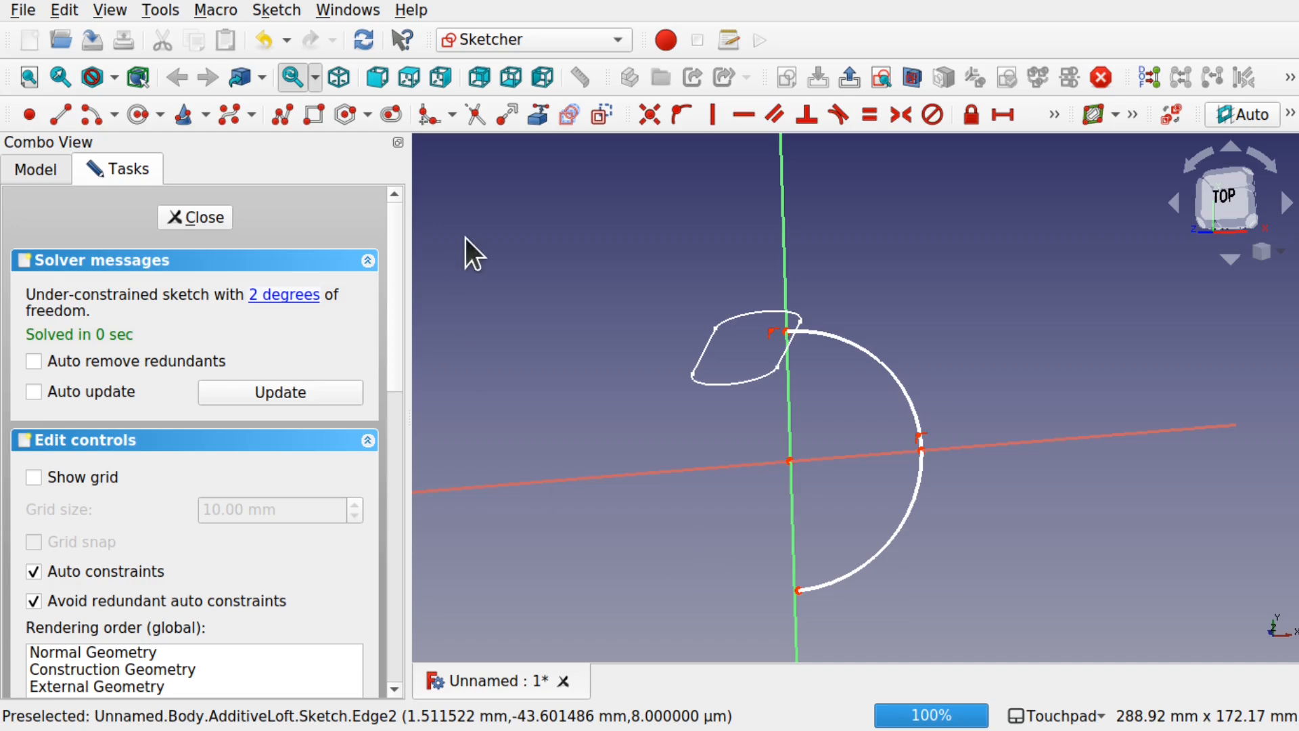
- Draw a third origin-centred arc of about 43.5 mm radius from the negative horizontal axis to the second arc's lower endpoint
{"action": "left_click", "coordinate": [93, 112]}
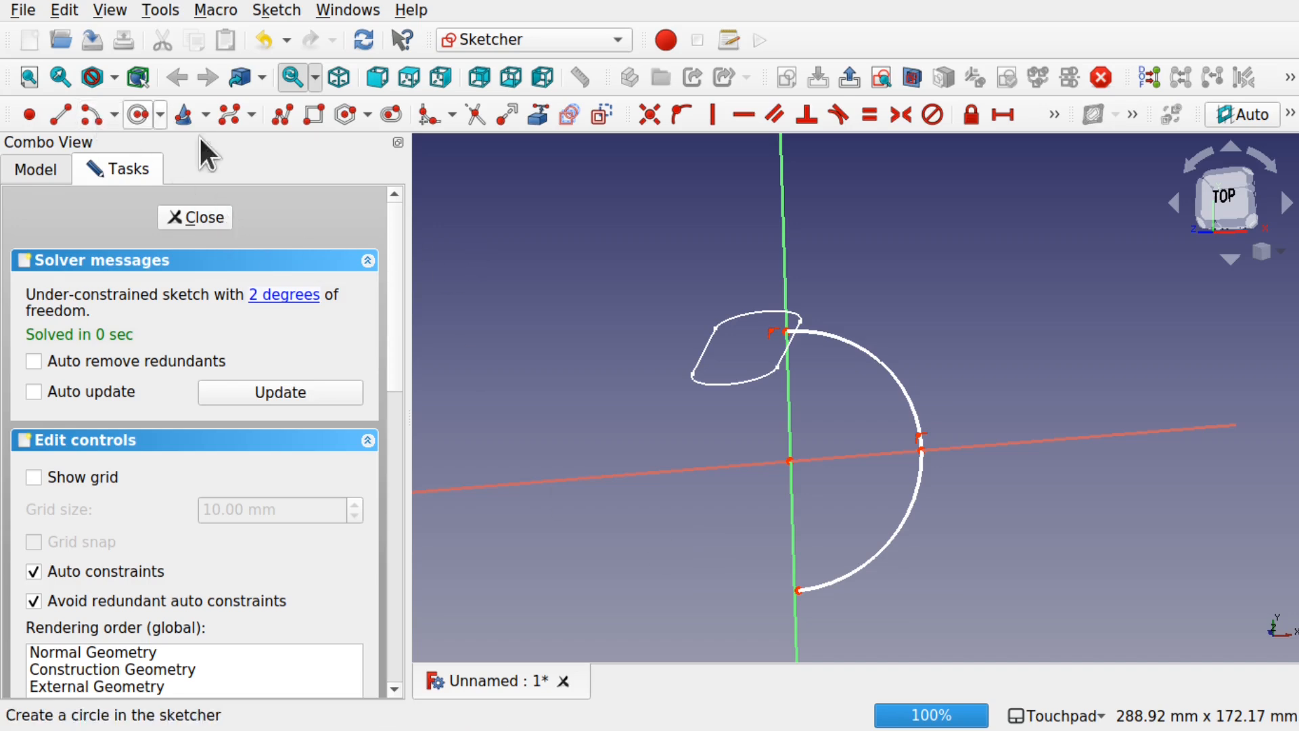
{"action": "left_click", "coordinate": [790, 460]}
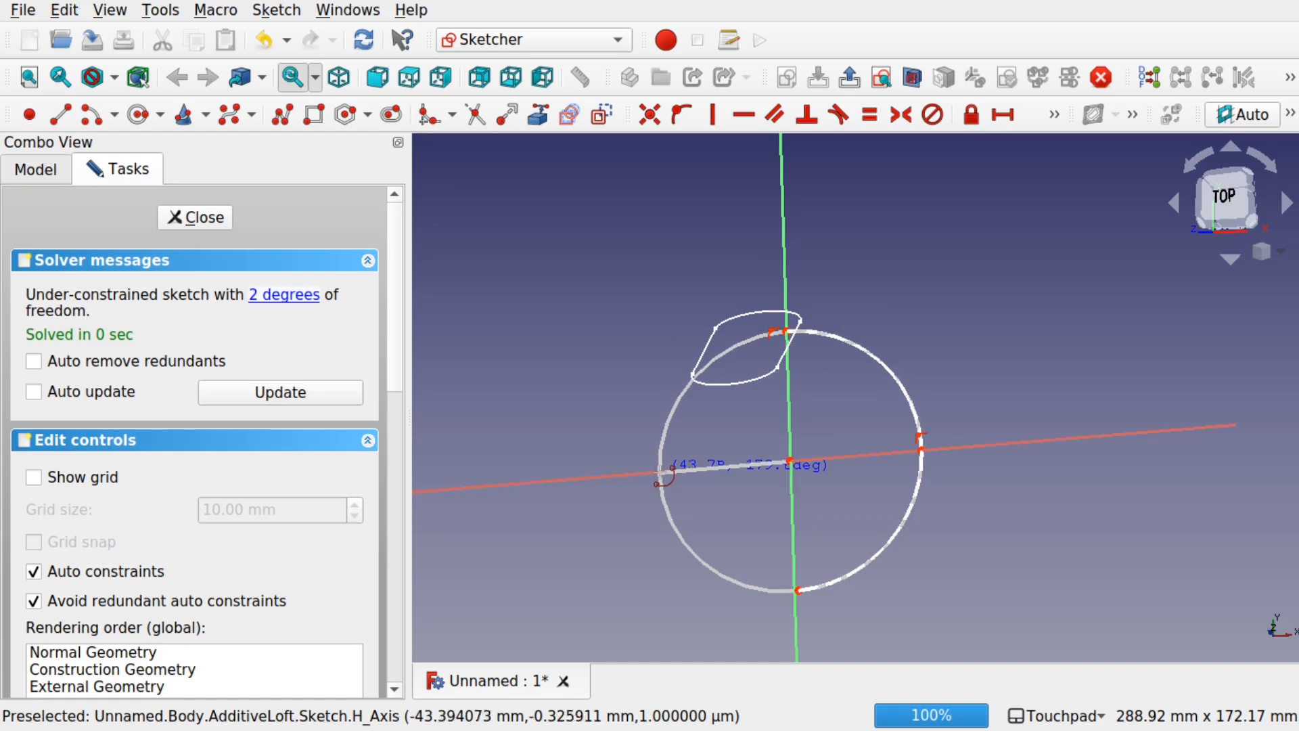
{"action": "left_click", "coordinate": [661, 472]}
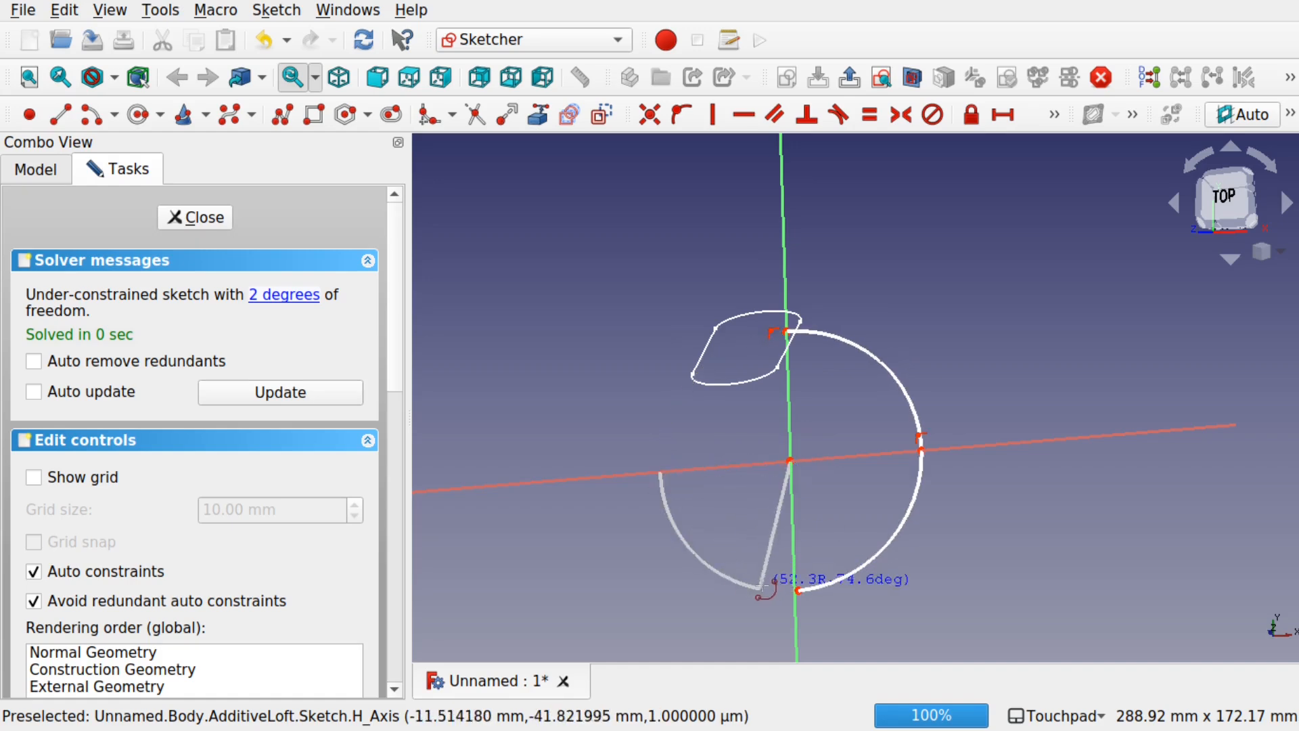
{"action": "left_click", "coordinate": [799, 590]}
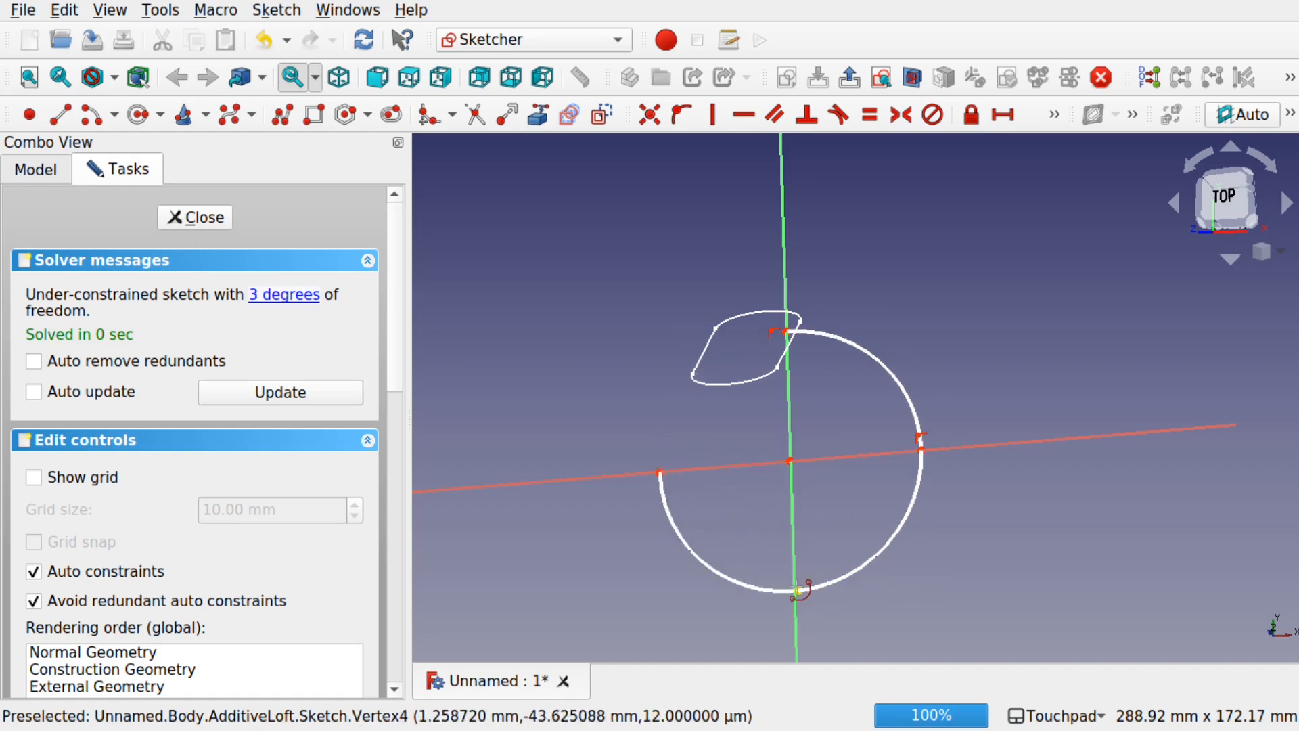
- Close the circle with a fourth origin-centred arc from the third arc's left endpoint to the first arc's top endpoint
{"action": "left_click", "coordinate": [791, 461]}
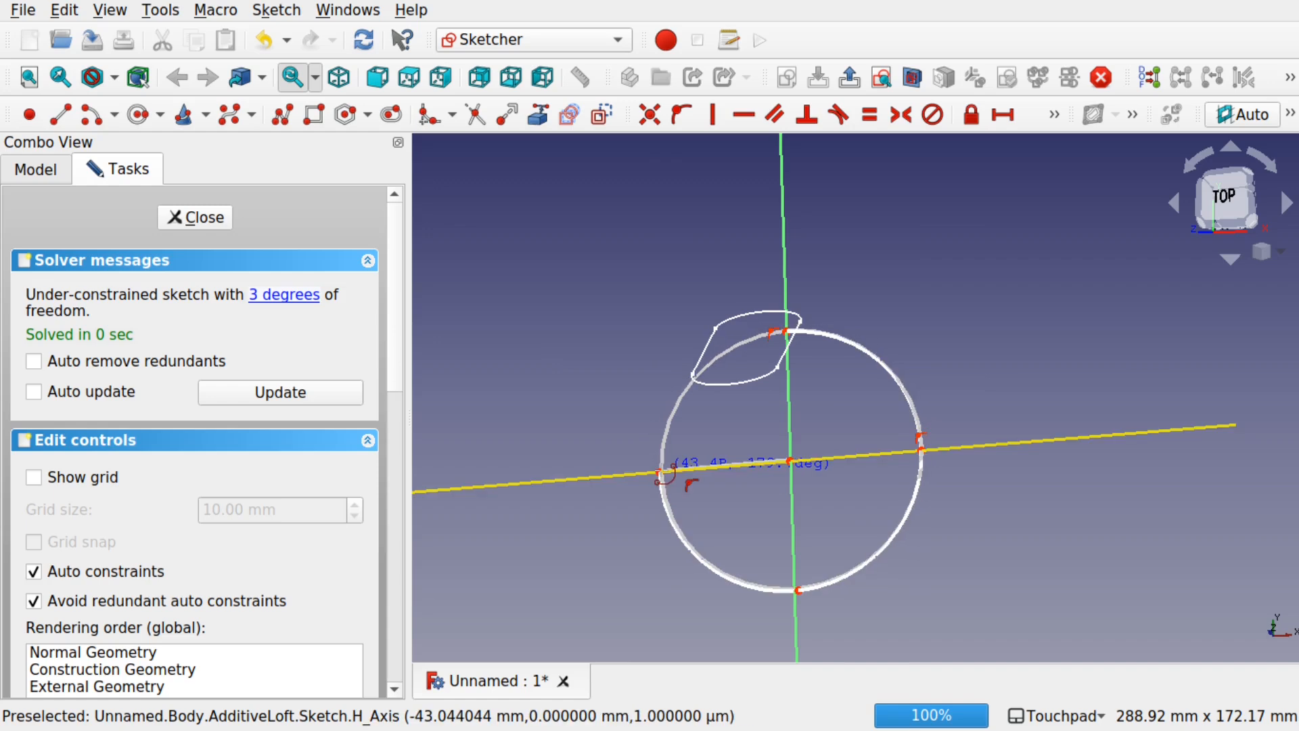
{"action": "left_click", "coordinate": [657, 471]}
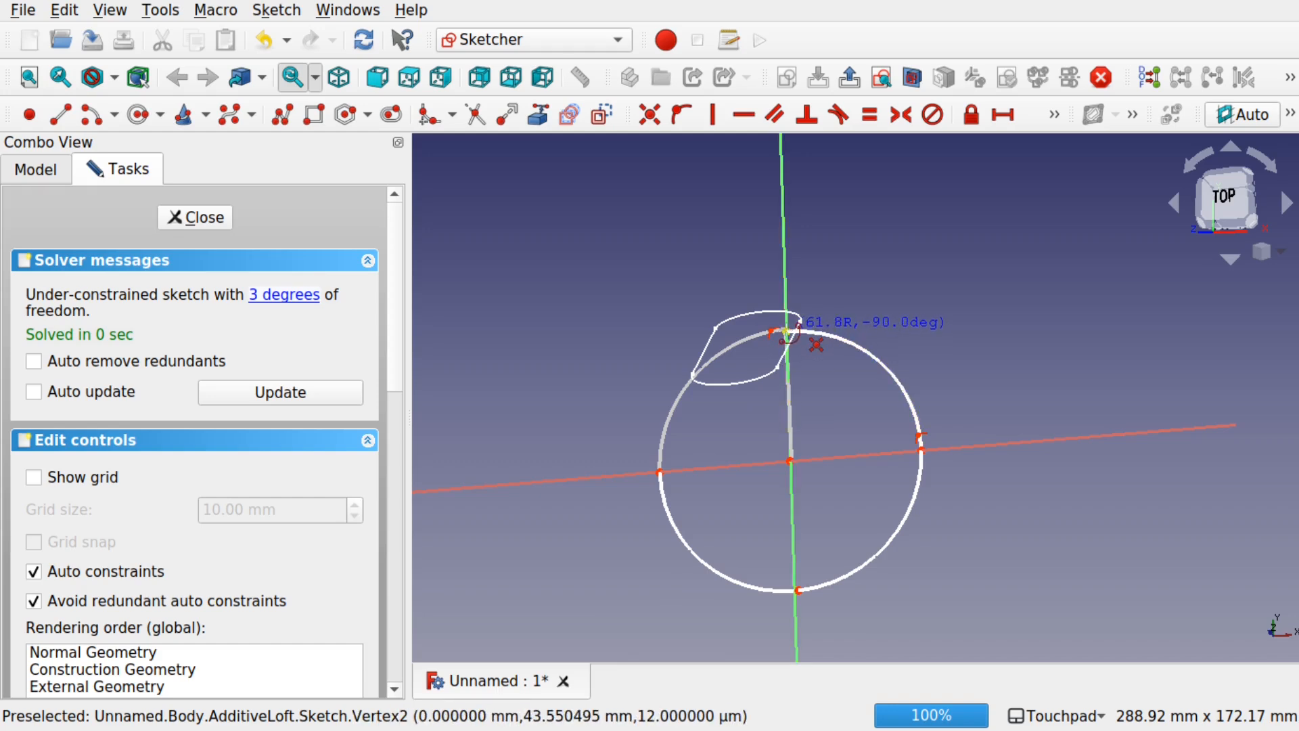
{"action": "left_click", "coordinate": [785, 331]}
{"action": "key", "text": "Escape"}
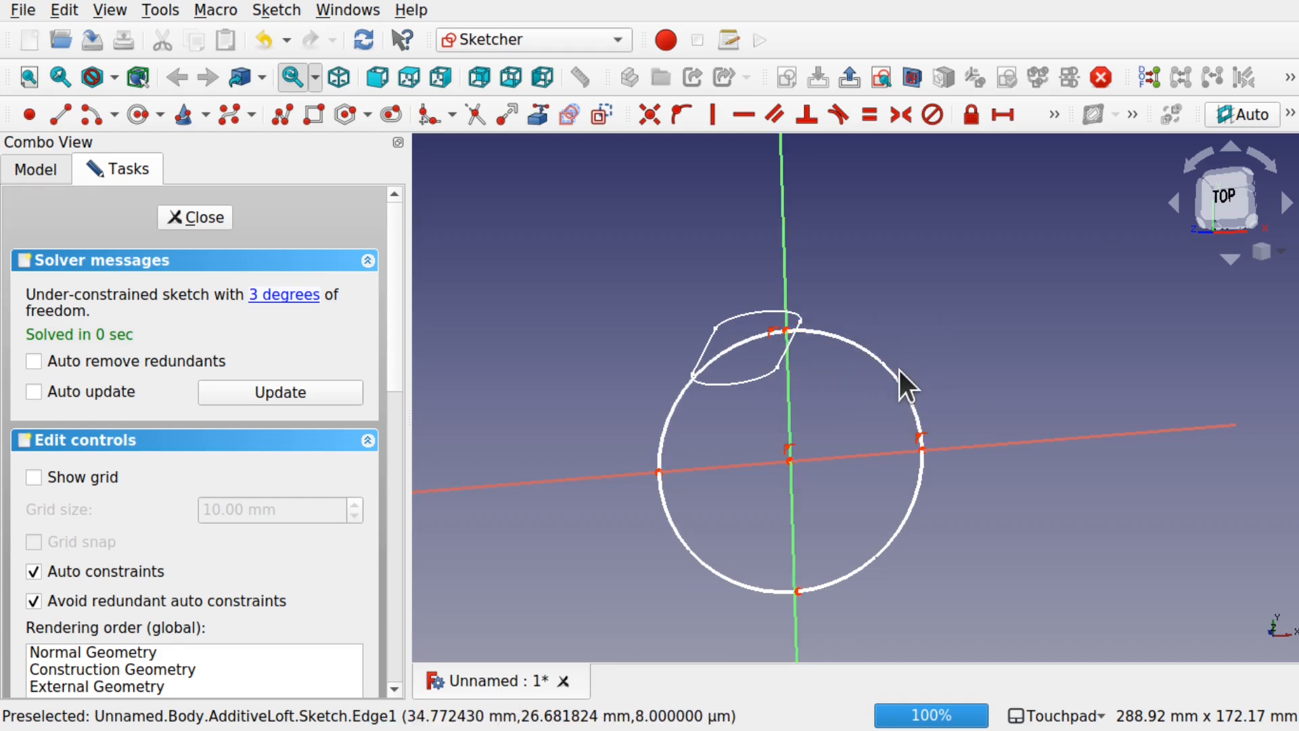
- Finish editing the circle sketch and make the additive loft visible again
{"action": "mouse_move", "coordinate": [890, 374]}
{"action": "left_mouse_down"}
{"action": "mouse_move", "coordinate": [884, 317]}
{"action": "mouse_move", "coordinate": [887, 383]}
{"action": "left_mouse_up"}
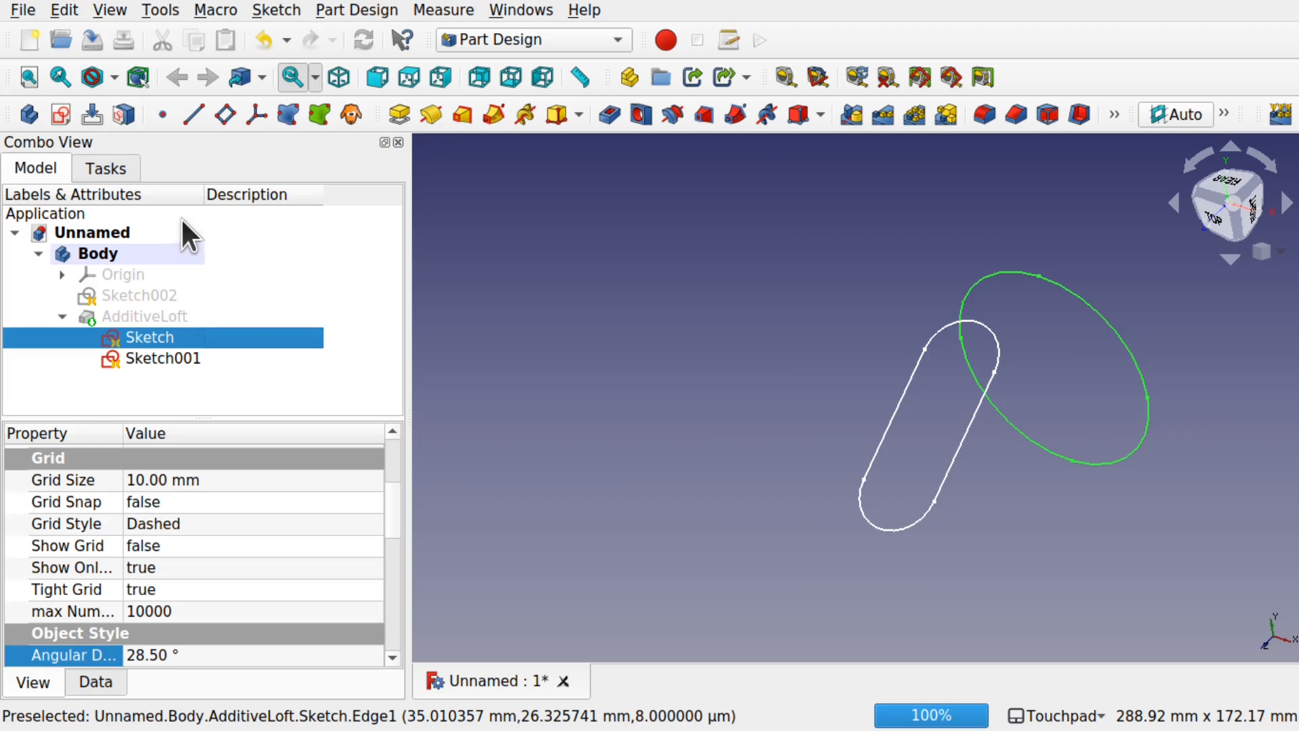
{"action": "left_click", "coordinate": [154, 316]}
{"action": "key", "text": "space"}
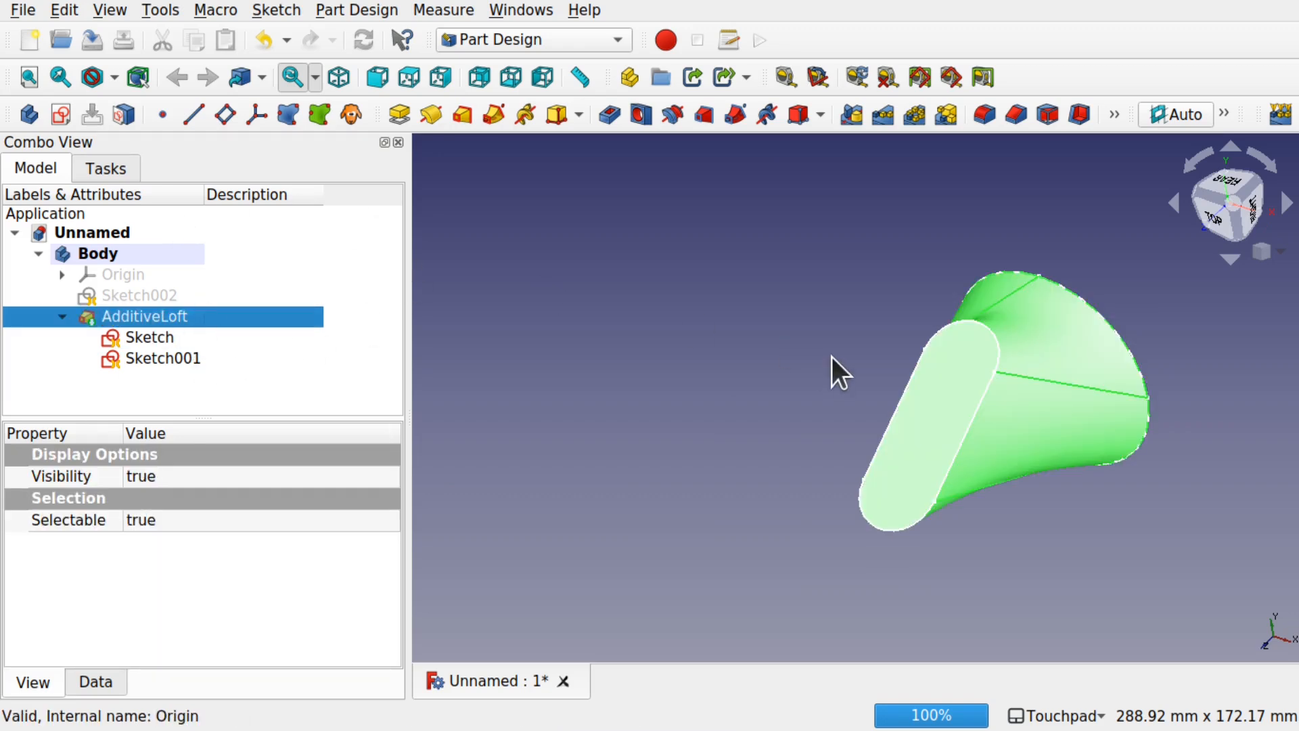
- Examine from several angles how the loft's faces and edges connect the four circle arcs to the slot's segments
{"action": "left_click_drag", "start_coordinate": [1166, 429], "coordinate": [947, 324], "text": "alt"}
{"action": "left_click", "coordinate": [669, 353]}
{"action": "left_click_drag", "start_coordinate": [800, 241], "coordinate": [939, 270], "text": "alt"}
{"action": "left_click", "coordinate": [806, 313]}
{"action": "left_click_drag", "start_coordinate": [806, 313], "coordinate": [775, 491], "text": "alt"}
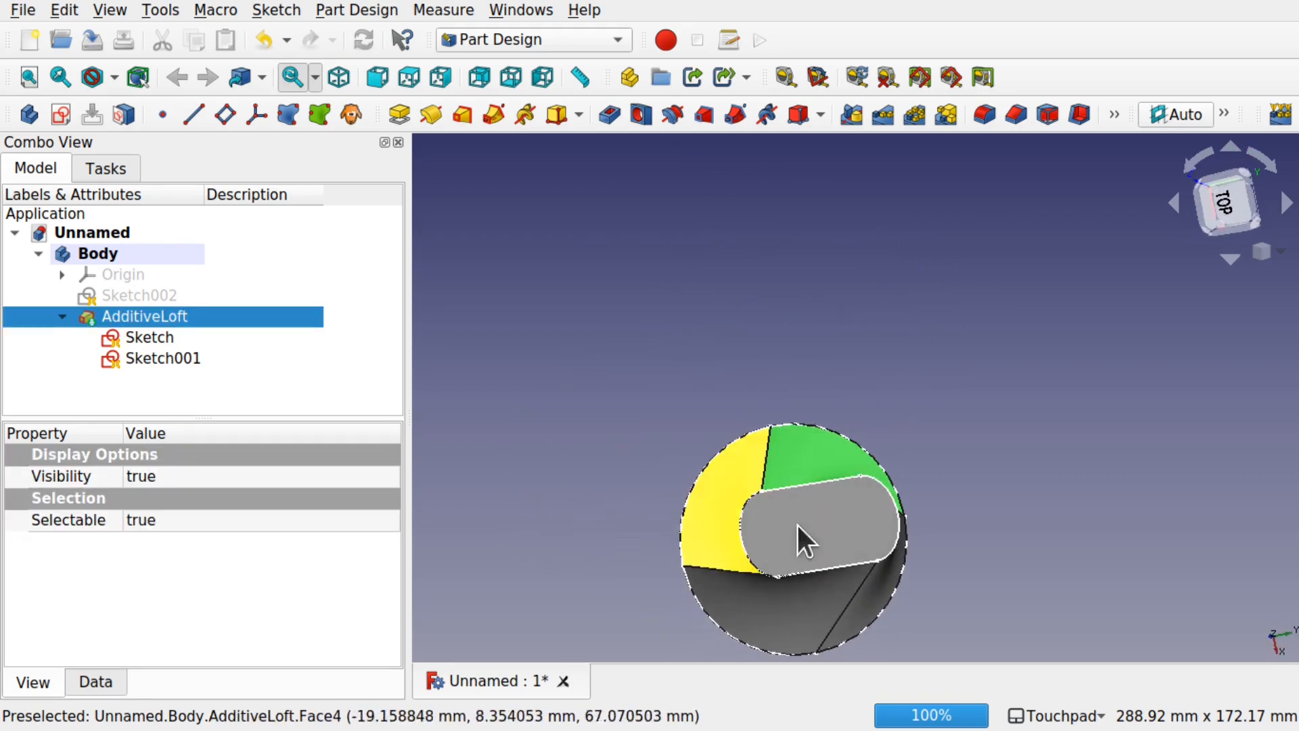
{"action": "left_click_drag", "start_coordinate": [942, 579], "coordinate": [779, 497], "text": "alt"}
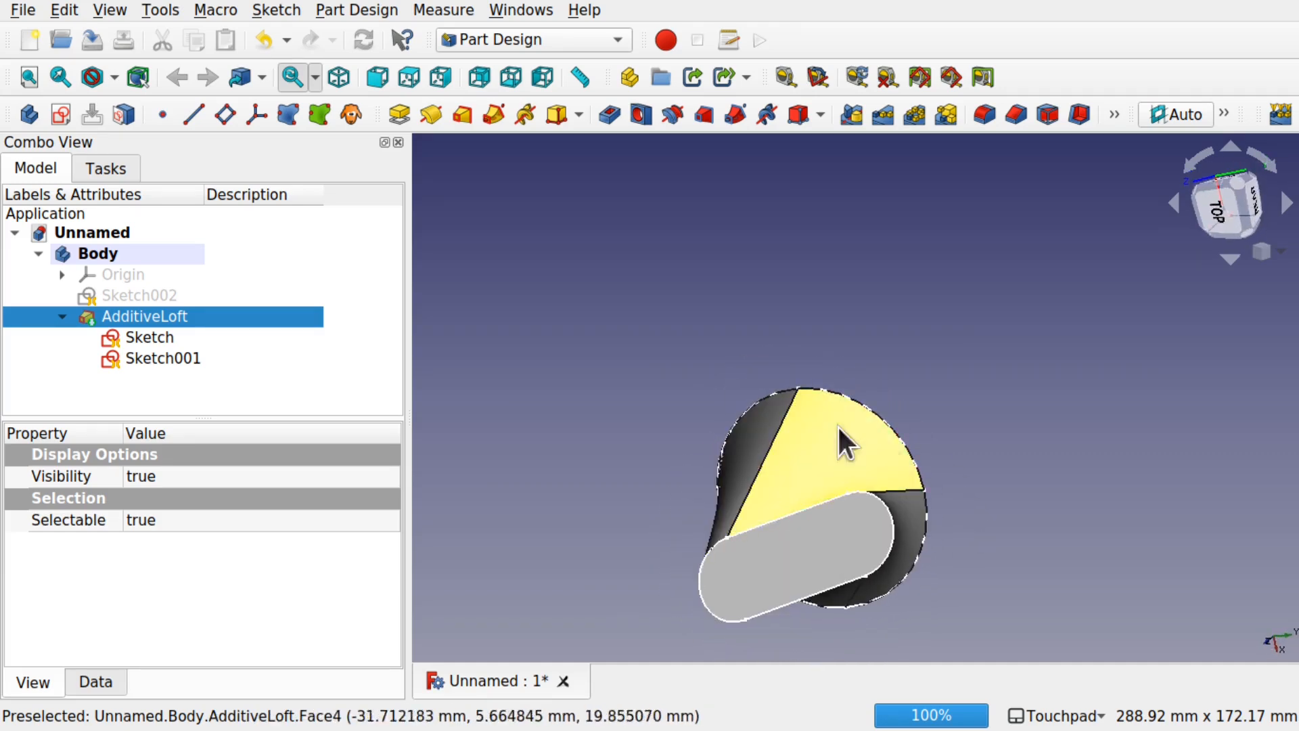
{"action": "left_click_drag", "start_coordinate": [804, 441], "coordinate": [812, 567], "text": "alt"}
{"action": "left_click_drag", "start_coordinate": [710, 542], "coordinate": [984, 387], "text": "alt"}
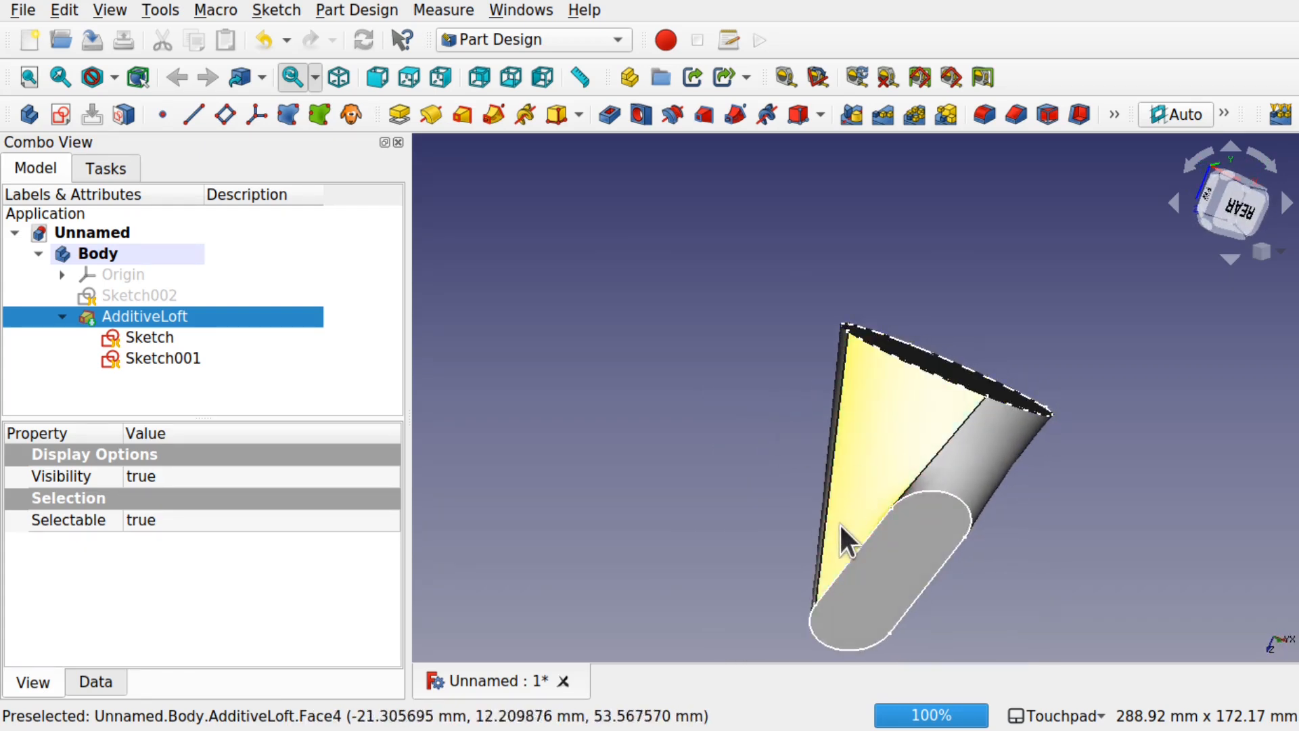
{"action": "left_click_drag", "start_coordinate": [887, 501], "coordinate": [961, 460], "text": "alt"}
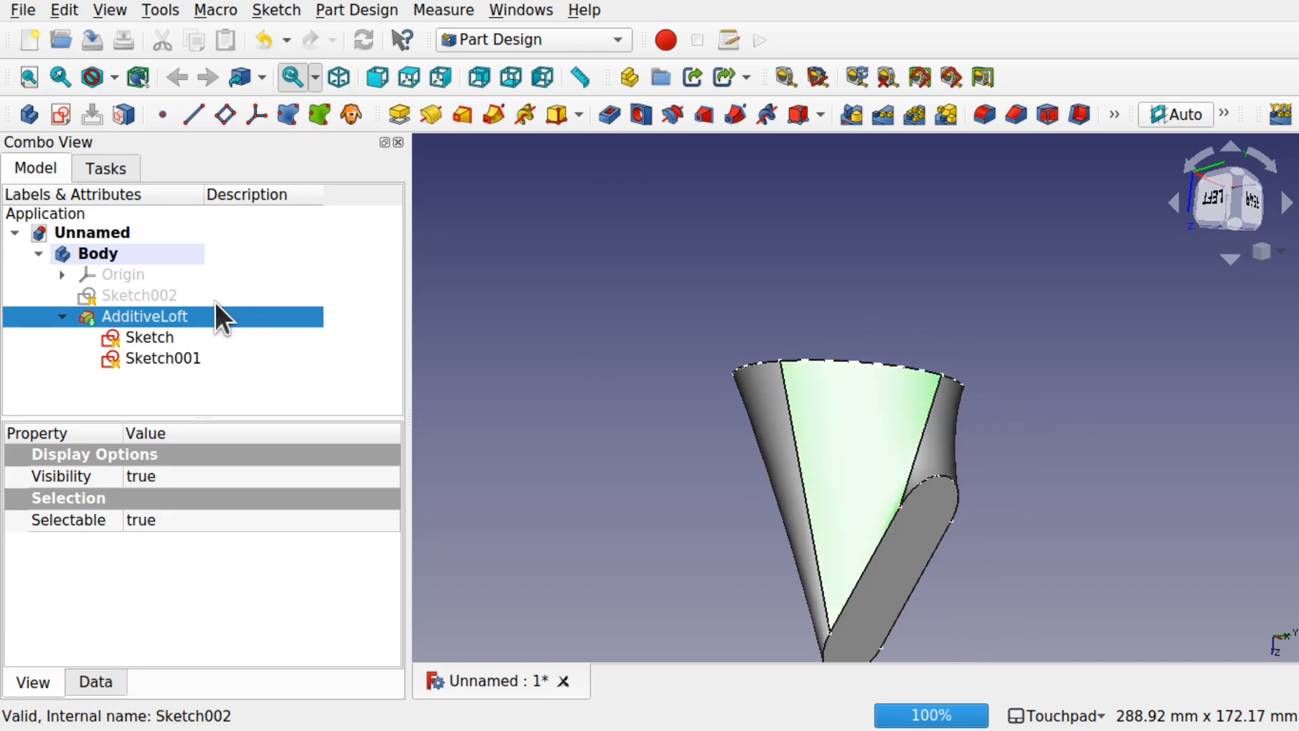
- Reopen the circle sketch, delete the constraint tying the top arc endpoint to the vertical axis, and move that endpoint to the circle's upper left
{"action": "double_click", "coordinate": [148, 359]}
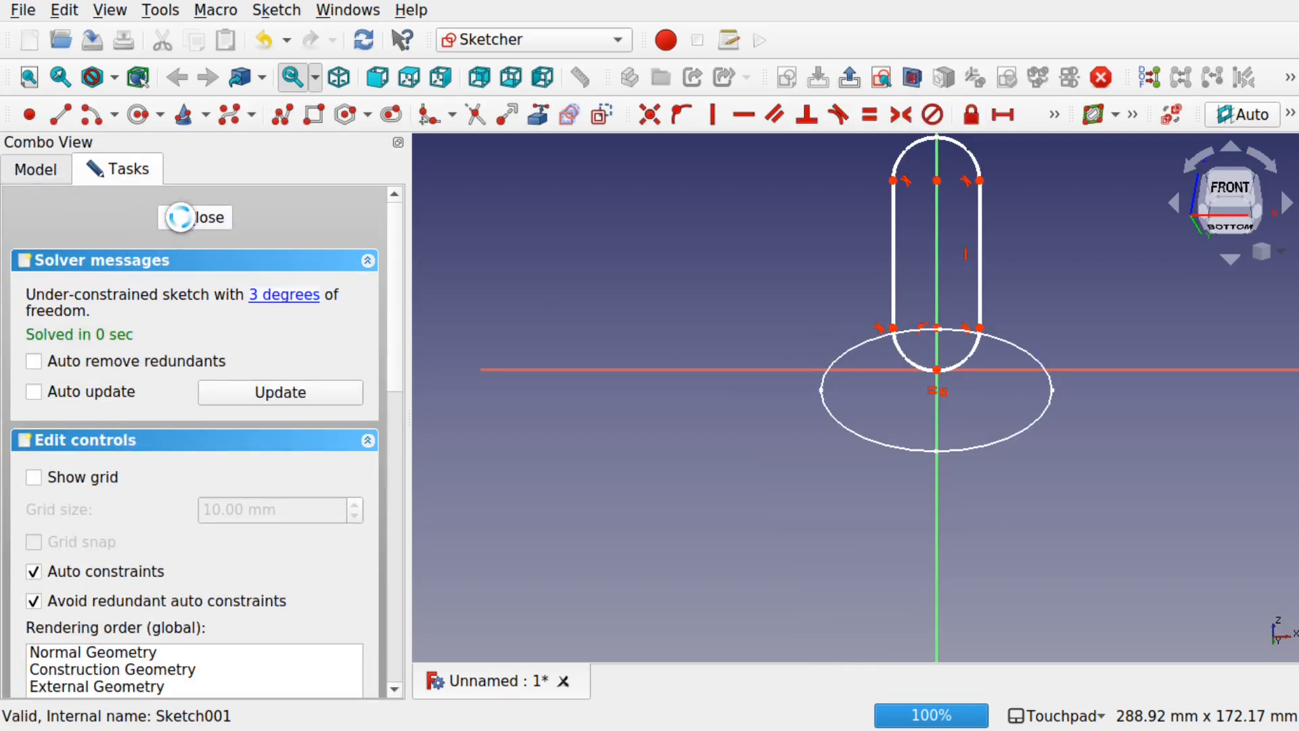
{"action": "key", "text": "Escape"}
{"action": "double_click", "coordinate": [133, 334]}
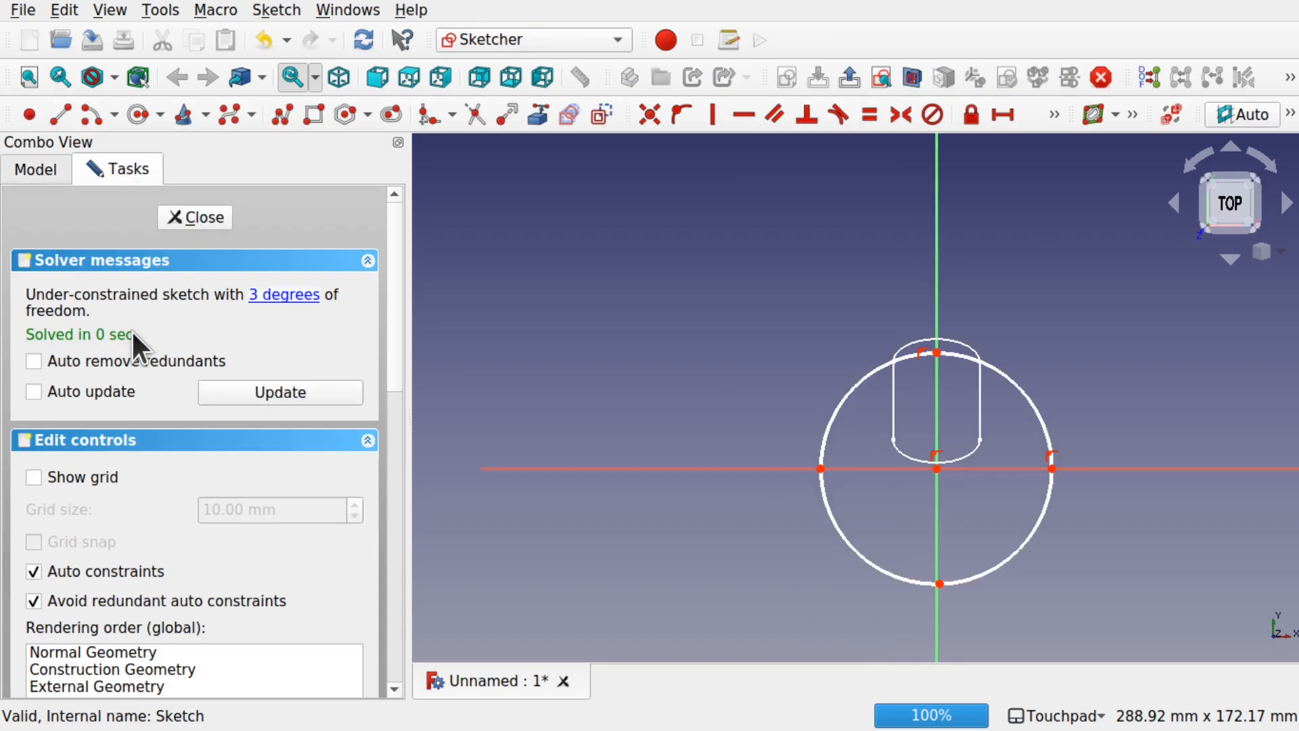
{"action": "left_click", "coordinate": [922, 347]}
{"action": "key", "text": "Delete"}
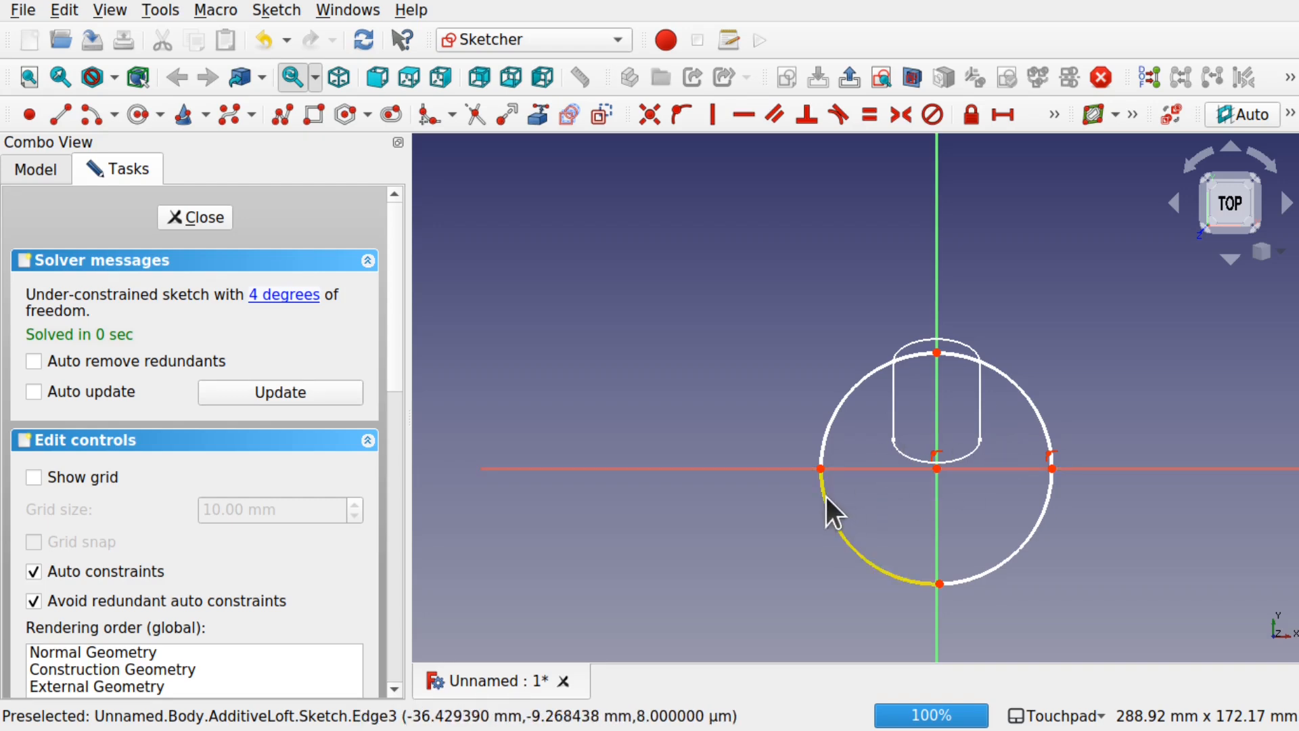
{"action": "left_click_drag", "start_coordinate": [937, 352], "coordinate": [874, 353]}
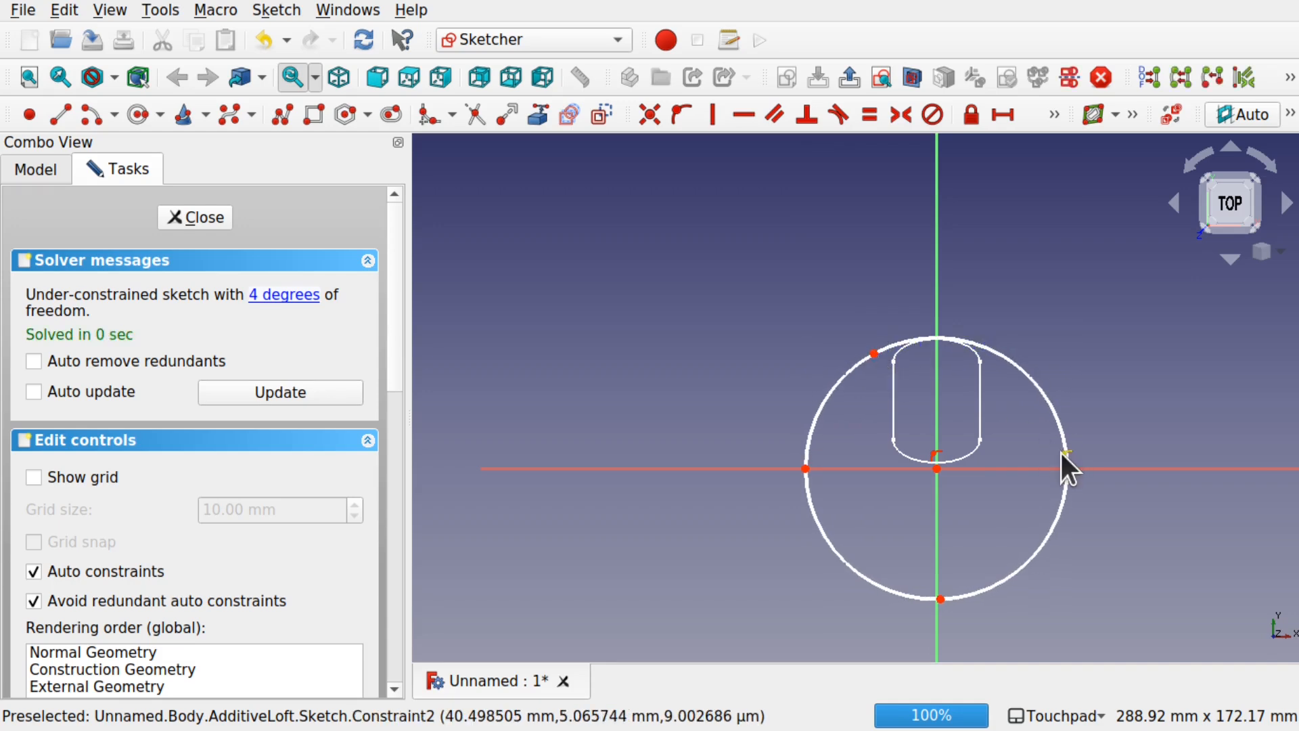
- Release the right arc endpoint from the horizontal axis, move the three remaining endpoints to the circle's upper-right, lower-right and lower-left, and close the sketch
{"action": "key", "text": "Delete"}
{"action": "left_click_drag", "start_coordinate": [1069, 468], "coordinate": [1015, 356]}
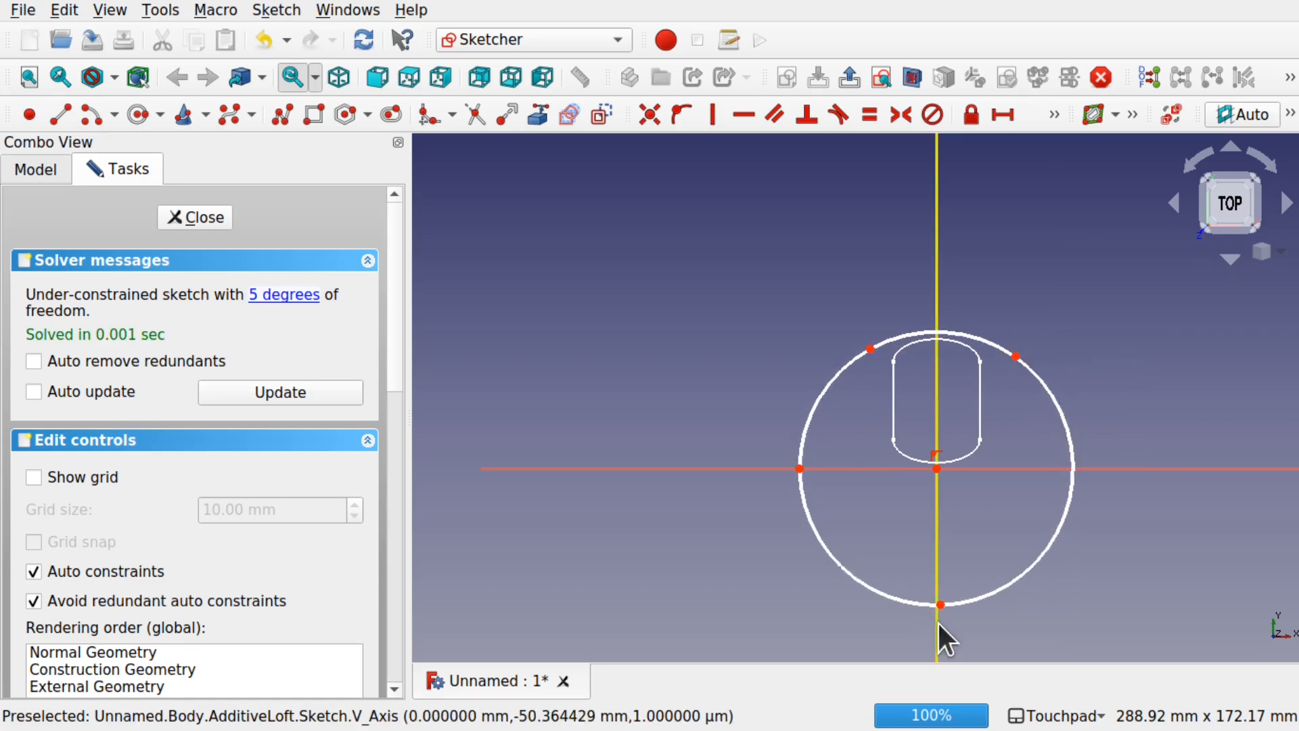
{"action": "left_click_drag", "start_coordinate": [944, 603], "coordinate": [1065, 563]}
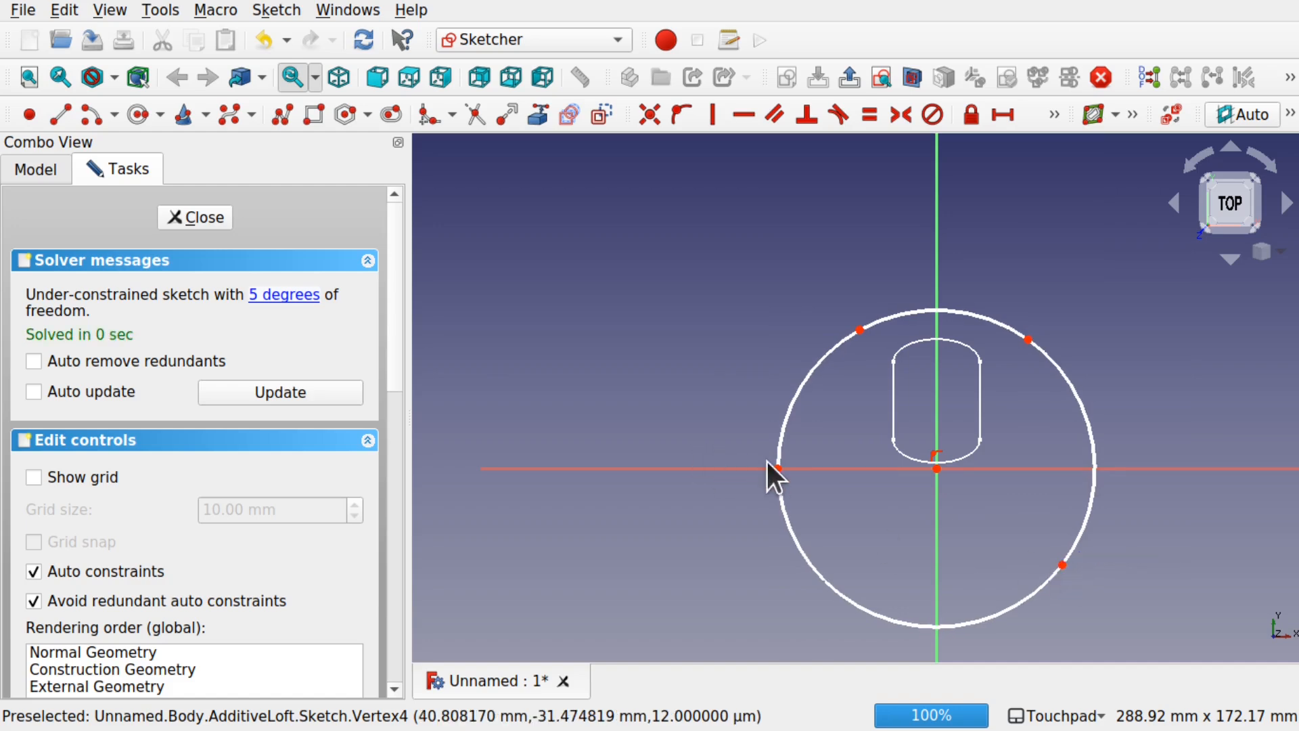
{"action": "left_click_drag", "start_coordinate": [778, 469], "coordinate": [814, 571]}
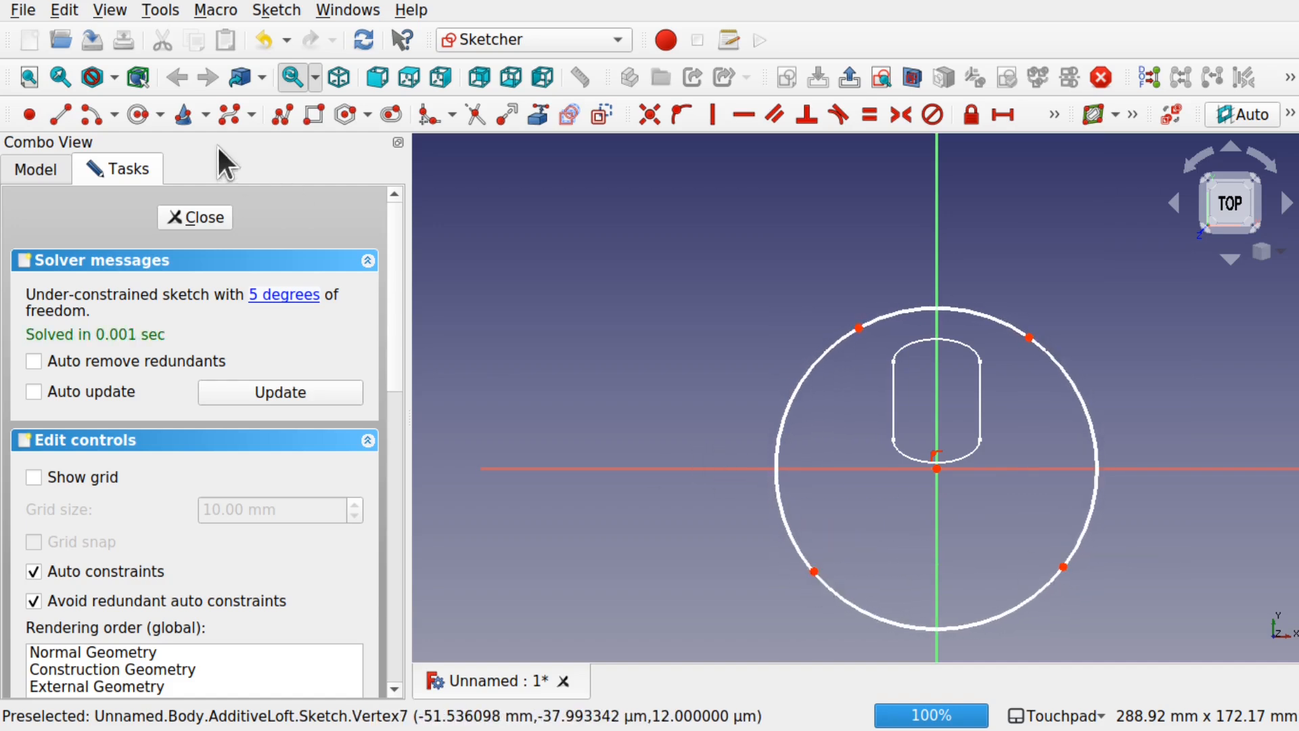
{"action": "left_click", "coordinate": [192, 218]}
- Edit the additive loft and add Sketch002 as another section after Sketch001
{"action": "left_click_drag", "start_coordinate": [678, 464], "coordinate": [966, 348], "text": "alt"}
{"action": "left_click_drag", "start_coordinate": [619, 527], "coordinate": [710, 455], "text": "alt"}
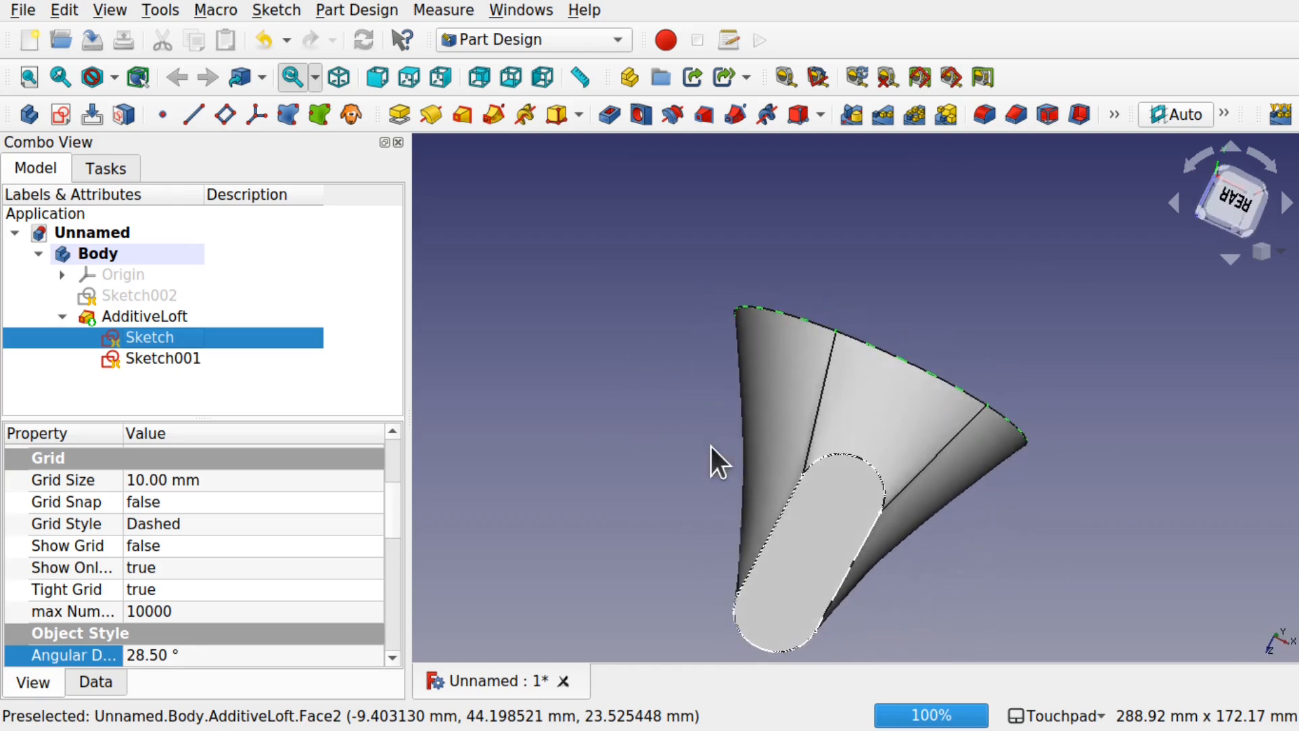
{"action": "left_click_drag", "start_coordinate": [879, 427], "coordinate": [806, 441], "text": "alt"}
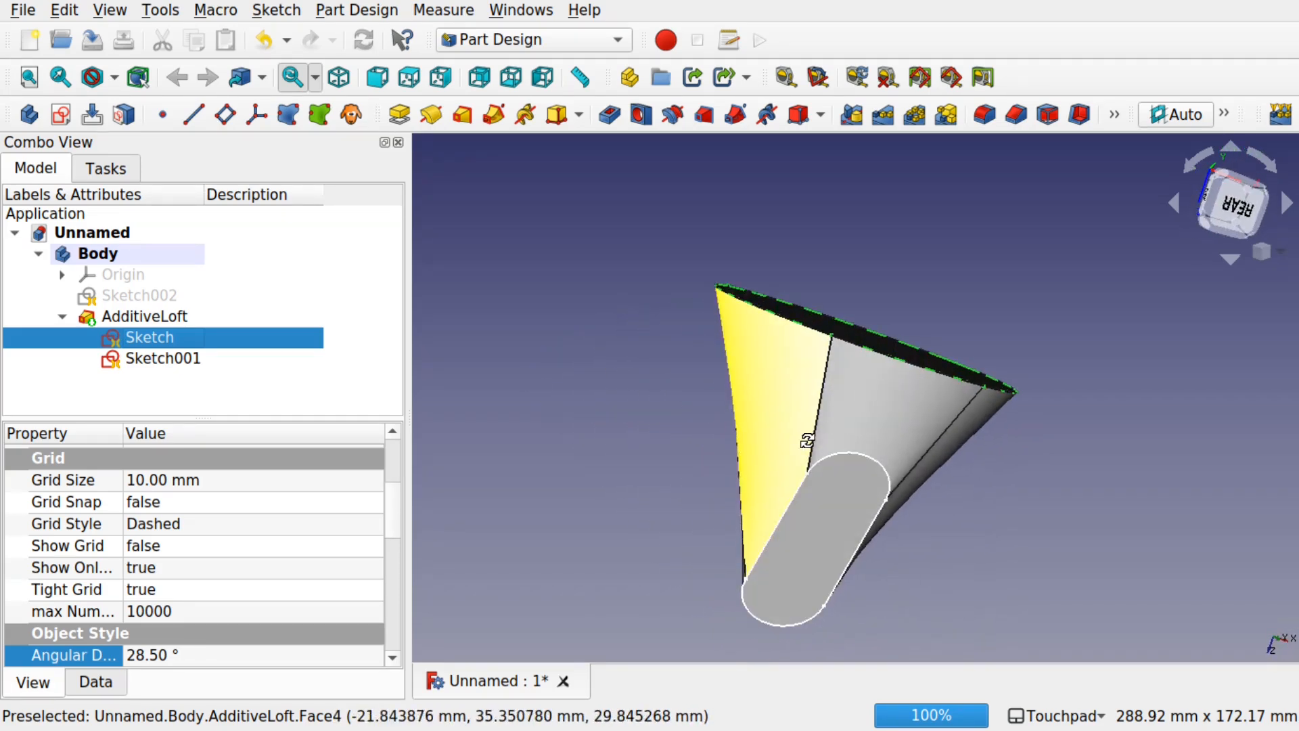
{"action": "left_click", "coordinate": [675, 438]}
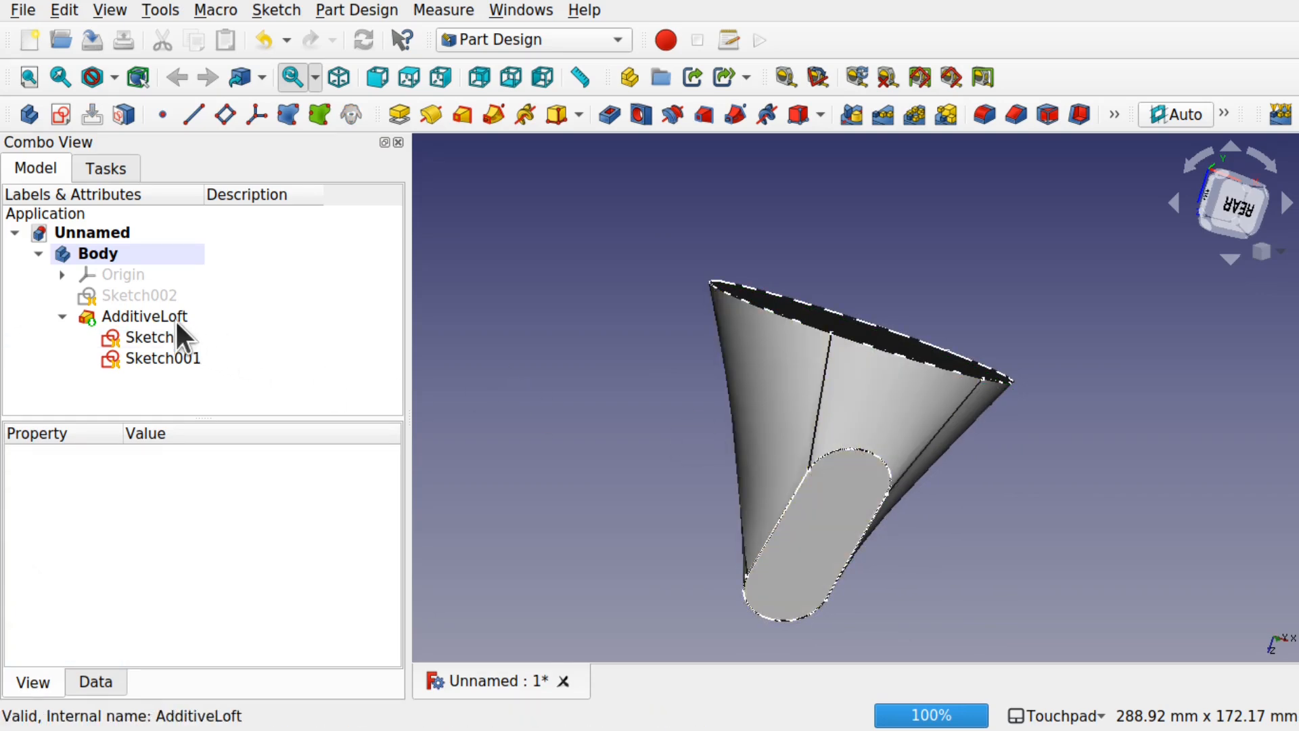
{"action": "double_click", "coordinate": [162, 316]}
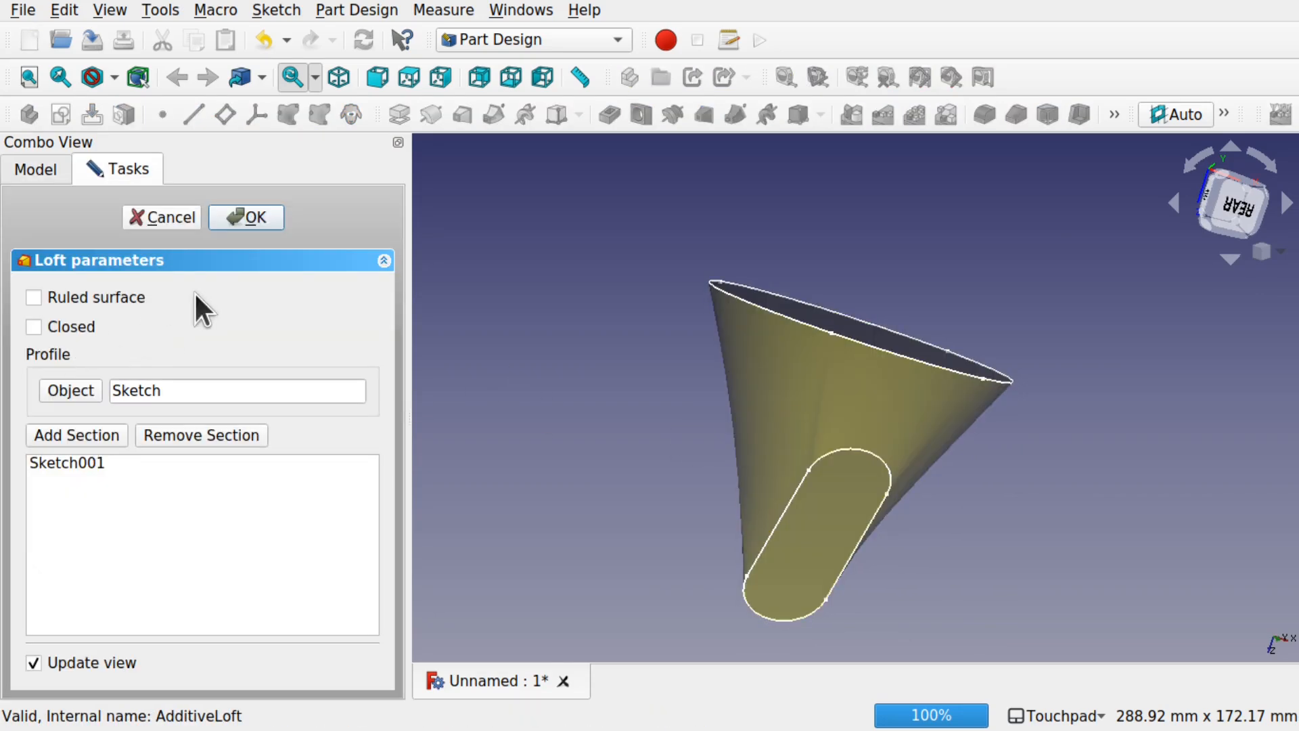
{"action": "left_click", "coordinate": [90, 432]}
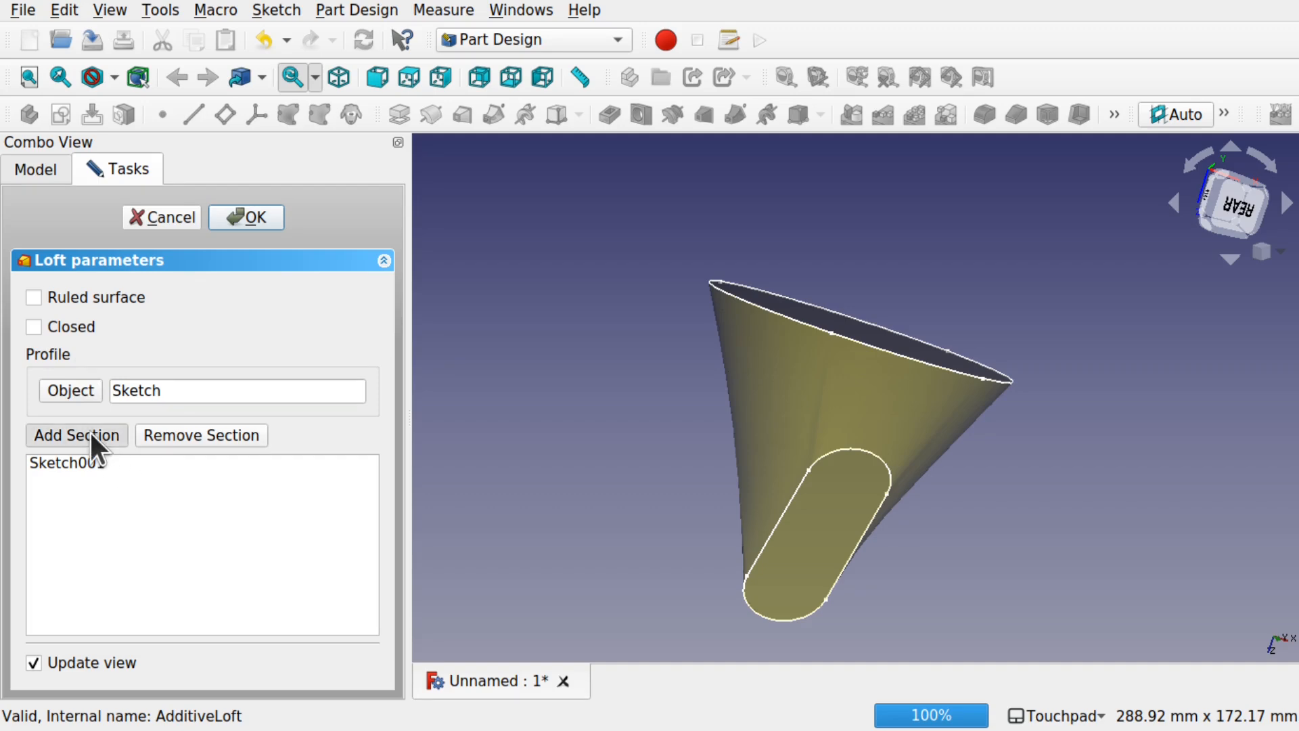
{"action": "left_click", "coordinate": [28, 172]}
{"action": "left_click", "coordinate": [145, 296]}
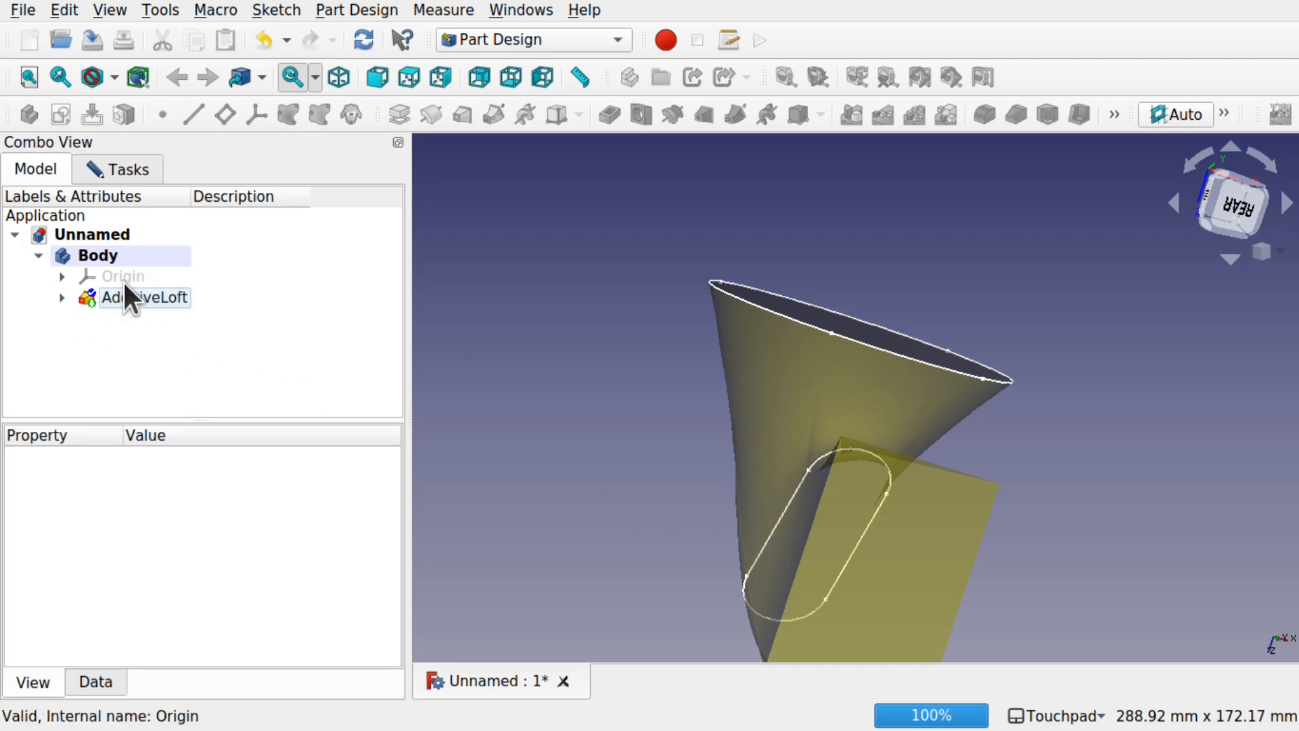
- Examine the three-profile loft preview from several angles, with the rectangular end section Sketch002 highlighted for reference
{"action": "left_click", "coordinate": [67, 299]}
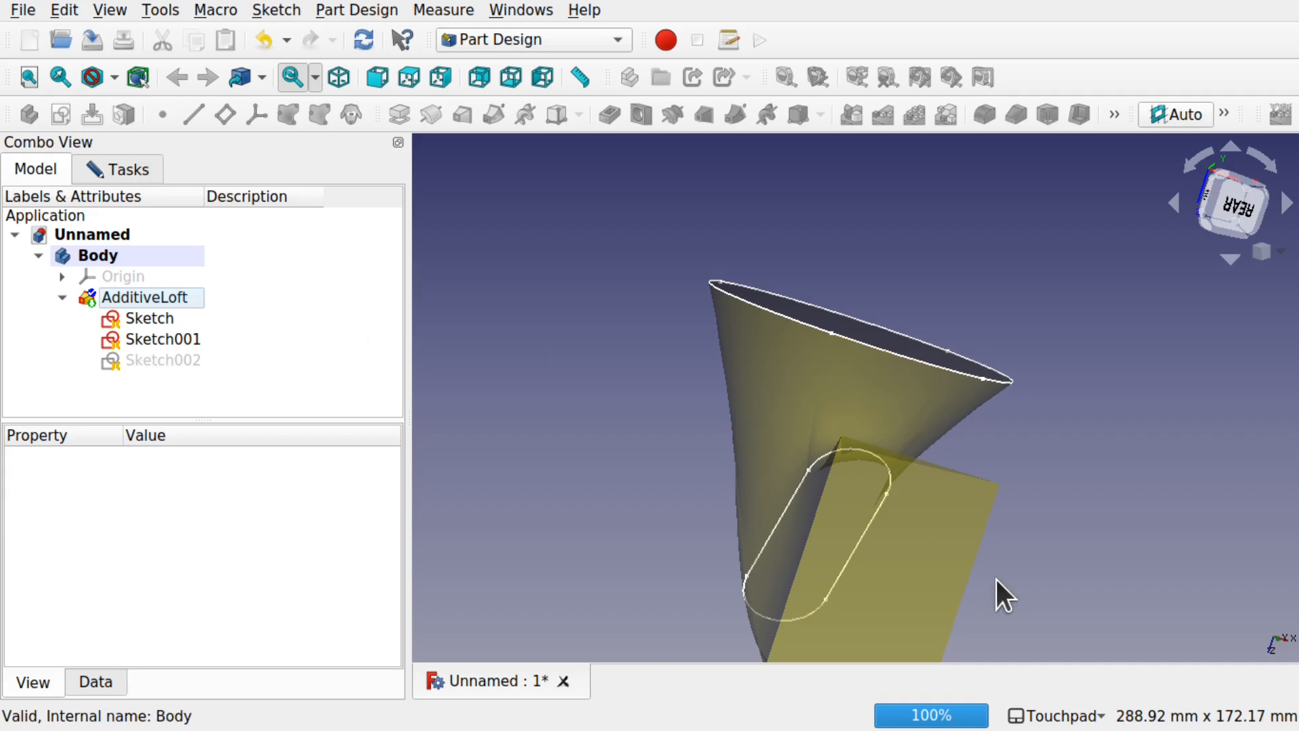
{"action": "left_click_drag", "start_coordinate": [843, 481], "coordinate": [853, 546], "text": "alt"}
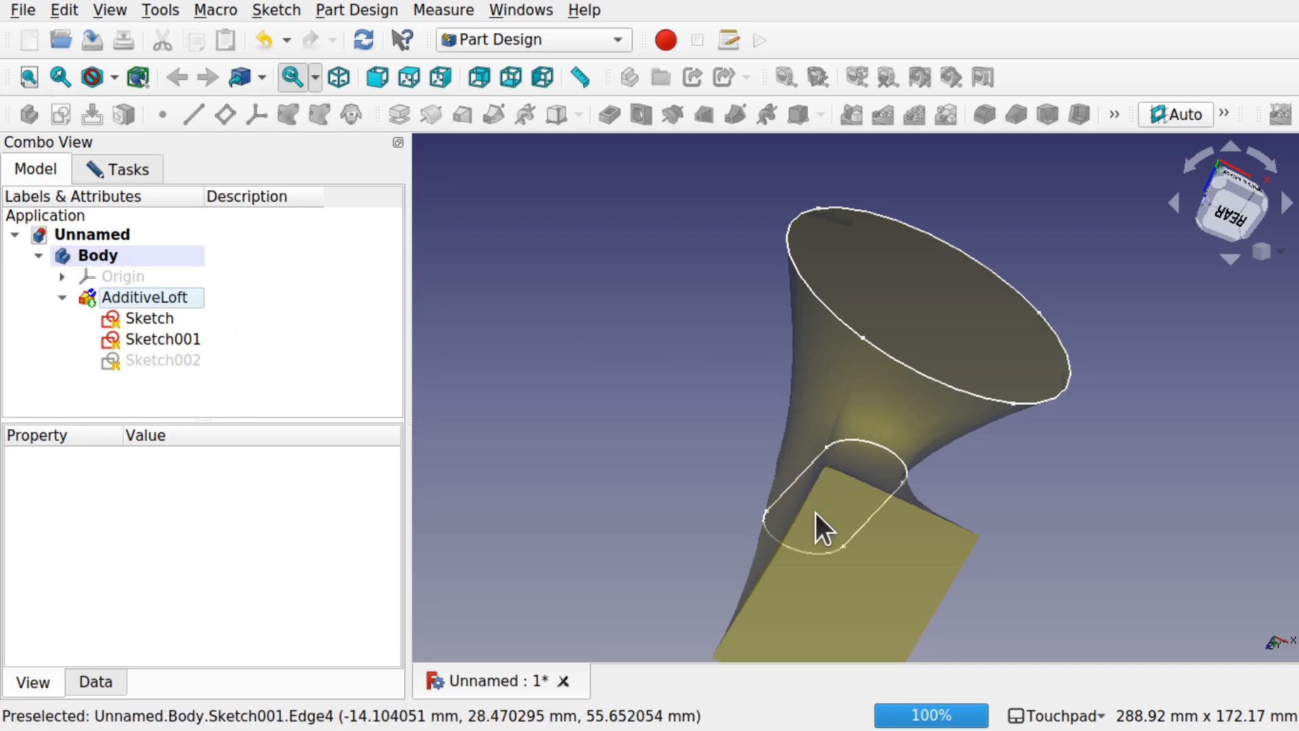
{"action": "mouse_move", "coordinate": [740, 440]}
{"action": "middle_mouse_down"}
{"action": "mouse_move", "coordinate": [850, 484]}
{"action": "mouse_move", "coordinate": [850, 498]}
{"action": "mouse_move", "coordinate": [771, 406]}
{"action": "mouse_move", "coordinate": [742, 406]}
{"action": "middle_mouse_up"}
{"action": "scroll", "coordinate": [849, 499], "scroll_direction": "down", "scroll_amount": 2}
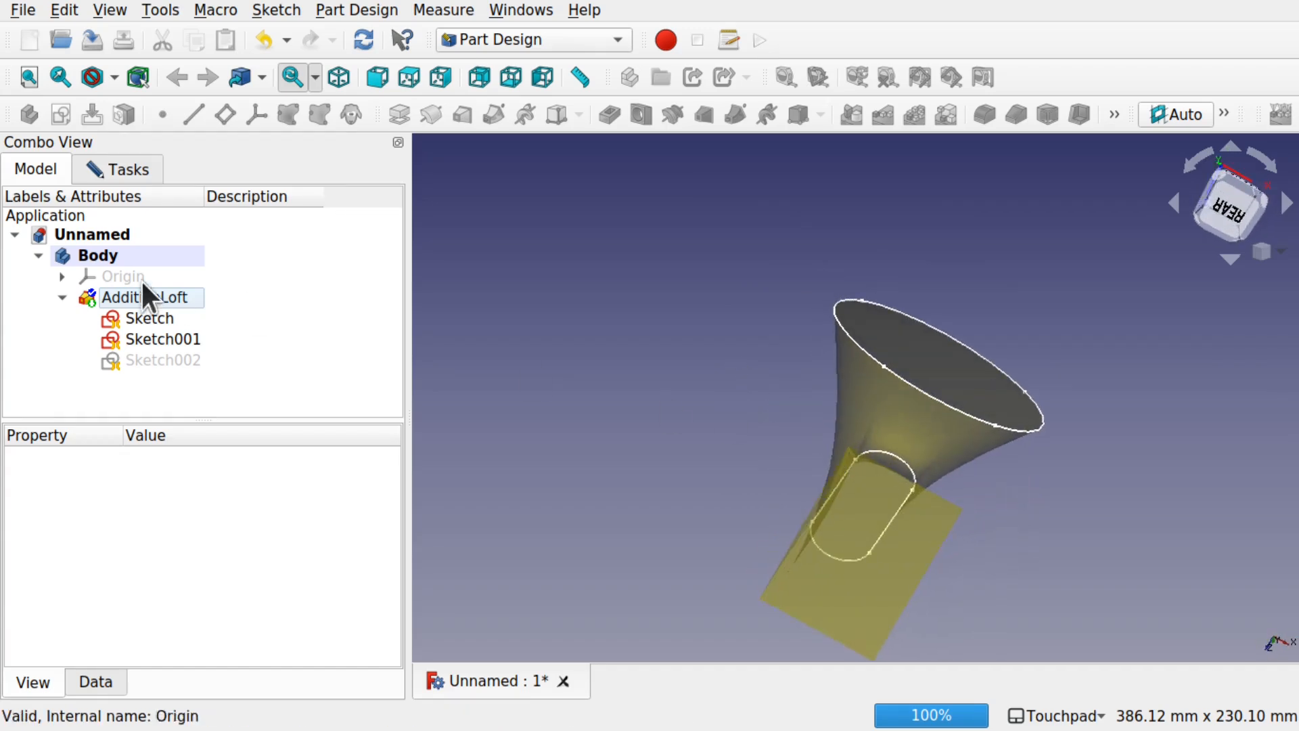
{"action": "left_click", "coordinate": [148, 360]}
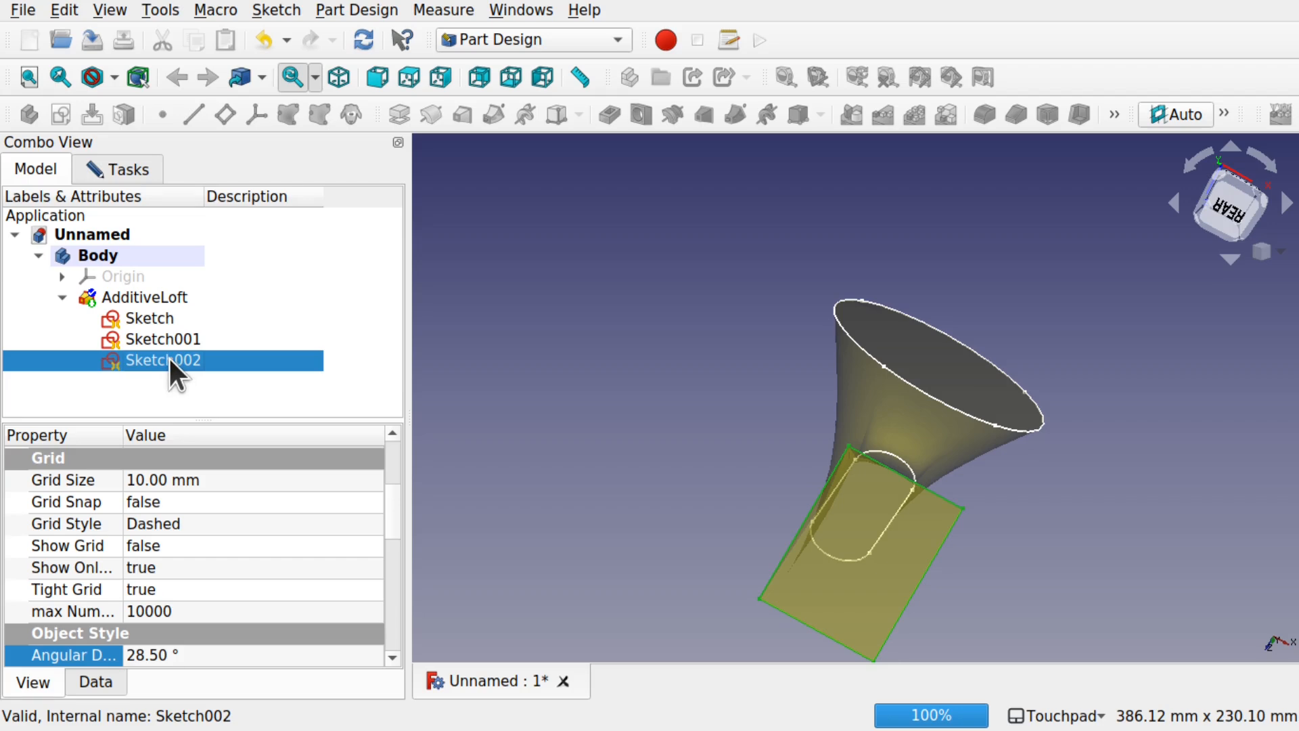
{"action": "middle_click_drag", "start_coordinate": [729, 371], "coordinate": [866, 474]}
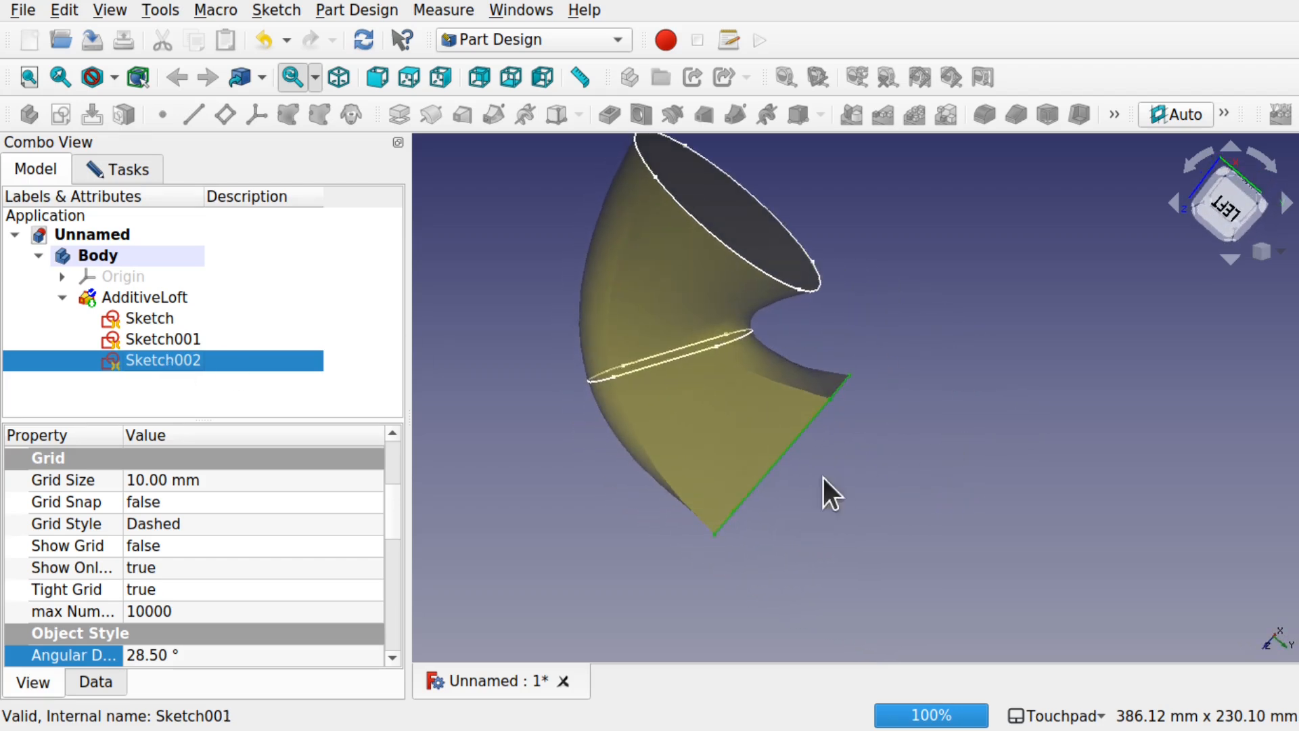
{"action": "middle_click_drag", "start_coordinate": [807, 415], "coordinate": [890, 433]}
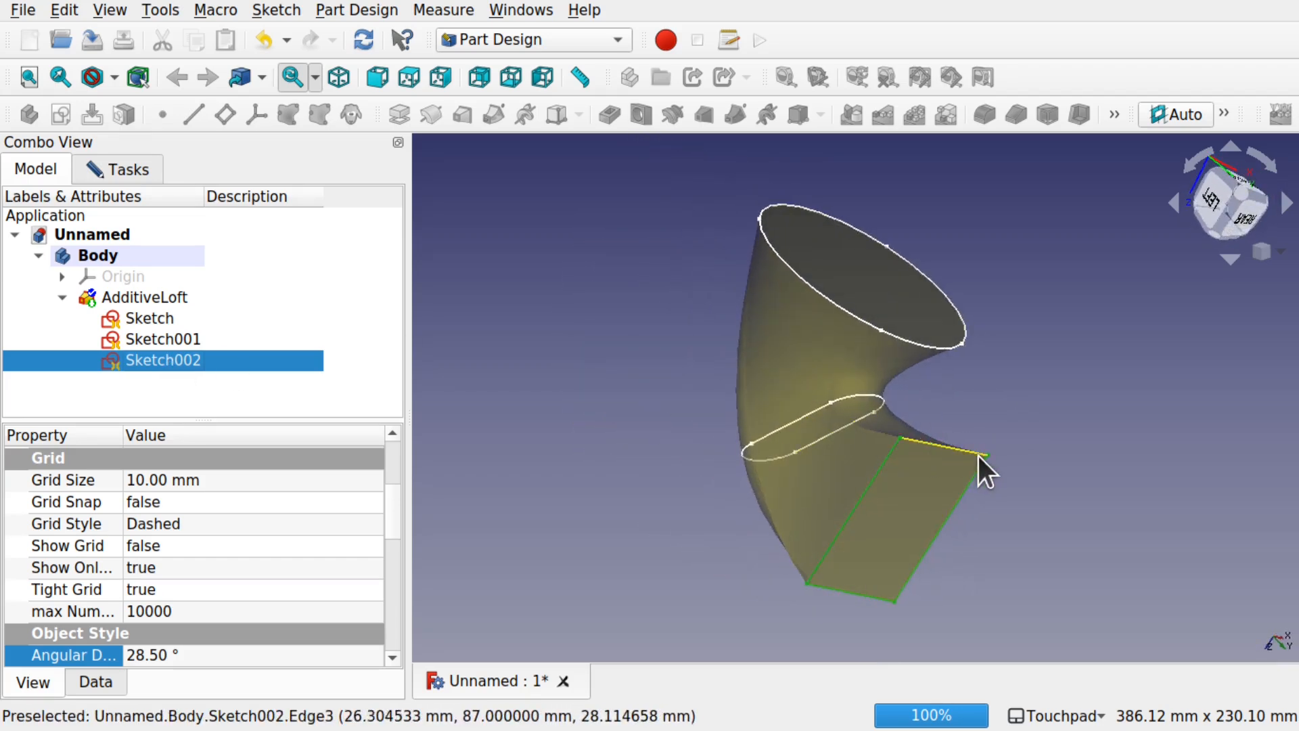
- Accept the three-profile additive loft with sections Sketch001 and Sketch002 and inspect the solid from several sides
{"action": "middle_click_drag", "start_coordinate": [829, 588], "coordinate": [440, 351]}
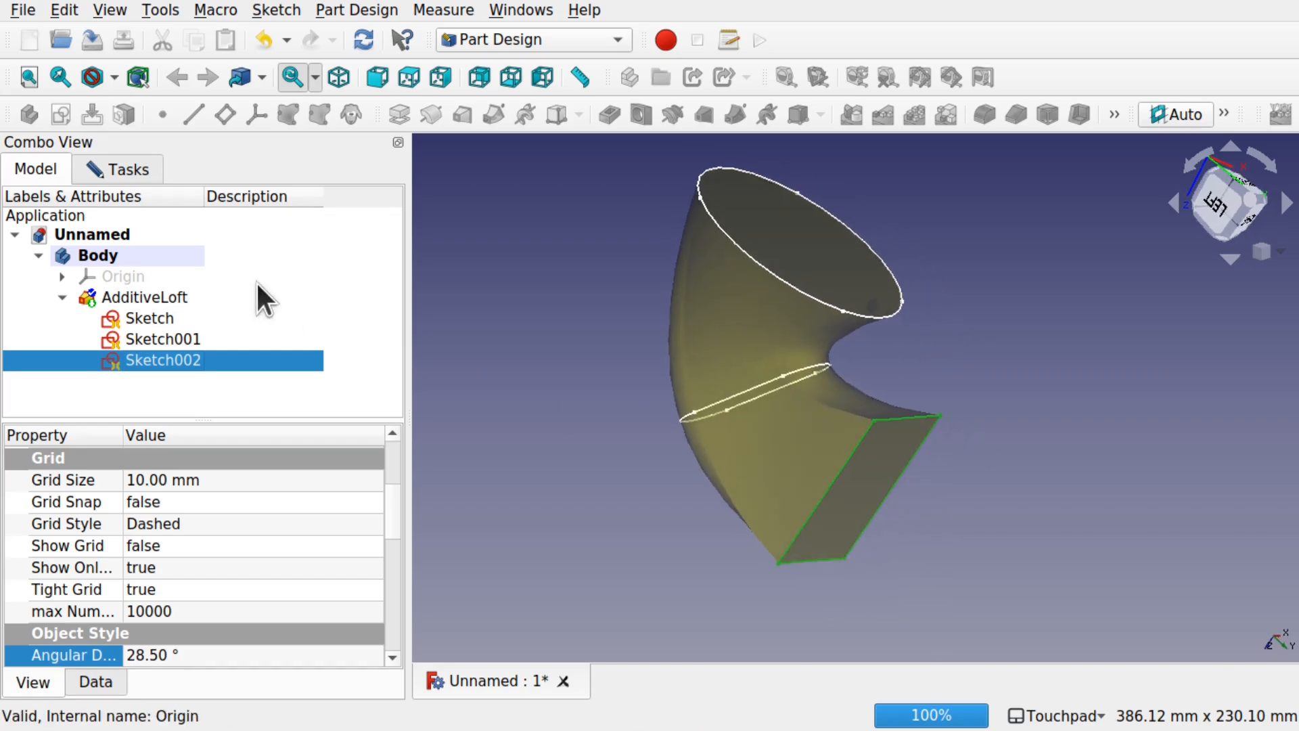
{"action": "left_click", "coordinate": [112, 170]}
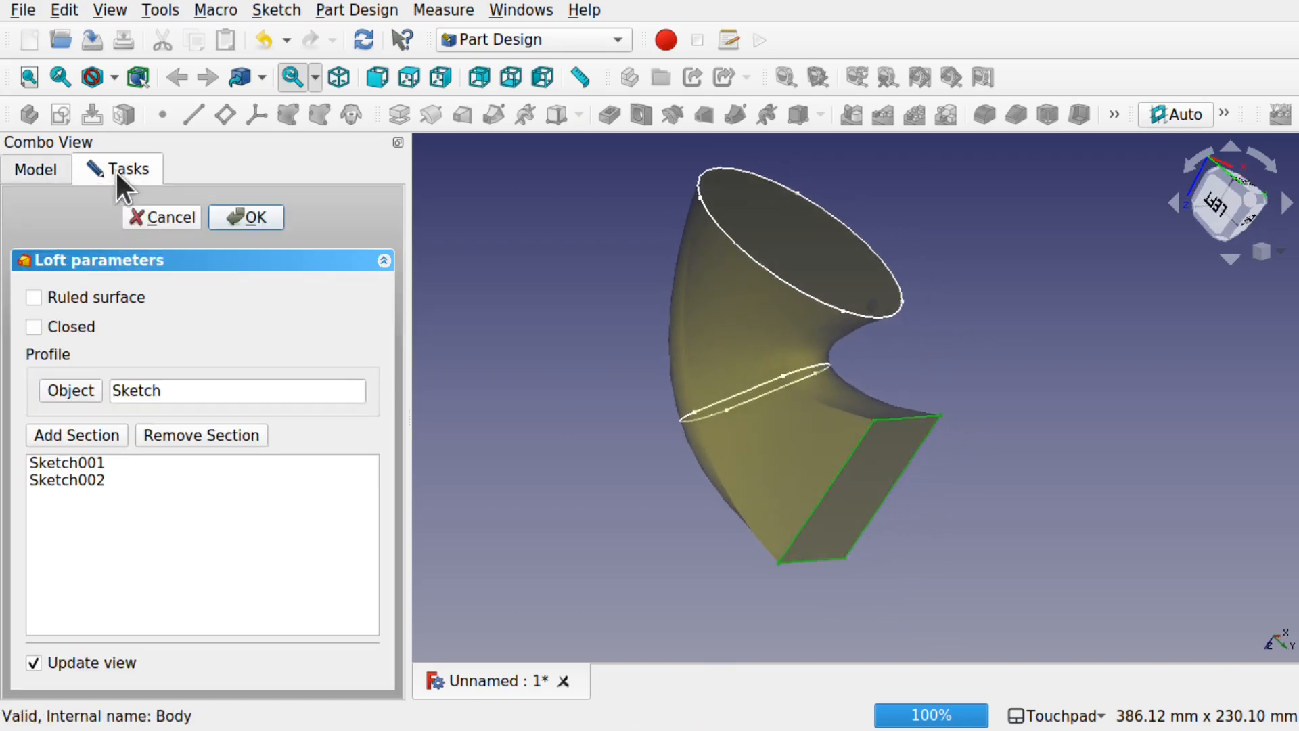
{"action": "left_click", "coordinate": [246, 217]}
{"action": "mouse_move", "coordinate": [960, 376]}
{"action": "middle_mouse_down"}
{"action": "mouse_move", "coordinate": [878, 380]}
{"action": "mouse_move", "coordinate": [997, 392]}
{"action": "mouse_move", "coordinate": [690, 455]}
{"action": "mouse_move", "coordinate": [852, 206]}
{"action": "mouse_move", "coordinate": [683, 380]}
{"action": "mouse_move", "coordinate": [698, 524]}
{"action": "mouse_move", "coordinate": [779, 319]}
{"action": "mouse_move", "coordinate": [711, 365]}
{"action": "mouse_move", "coordinate": [677, 272]}
{"action": "middle_mouse_up"}
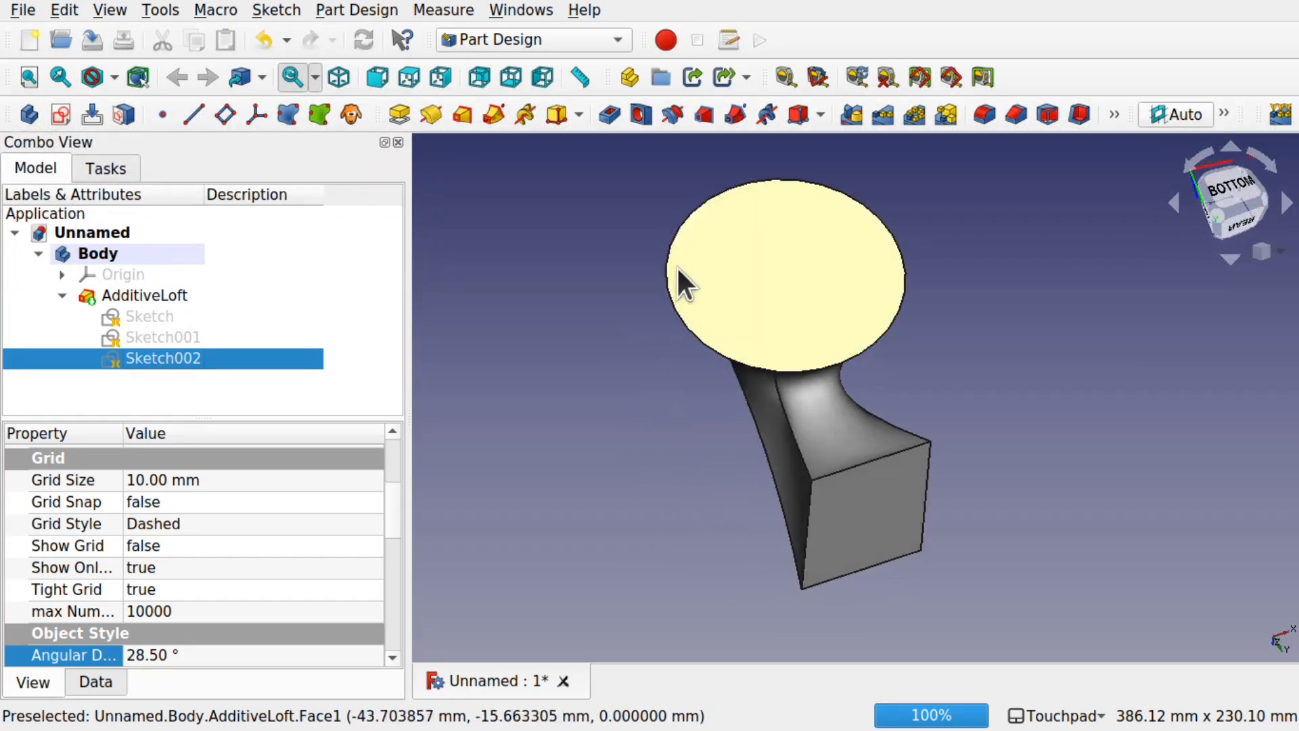
{"action": "middle_click_drag", "start_coordinate": [904, 336], "coordinate": [984, 299]}
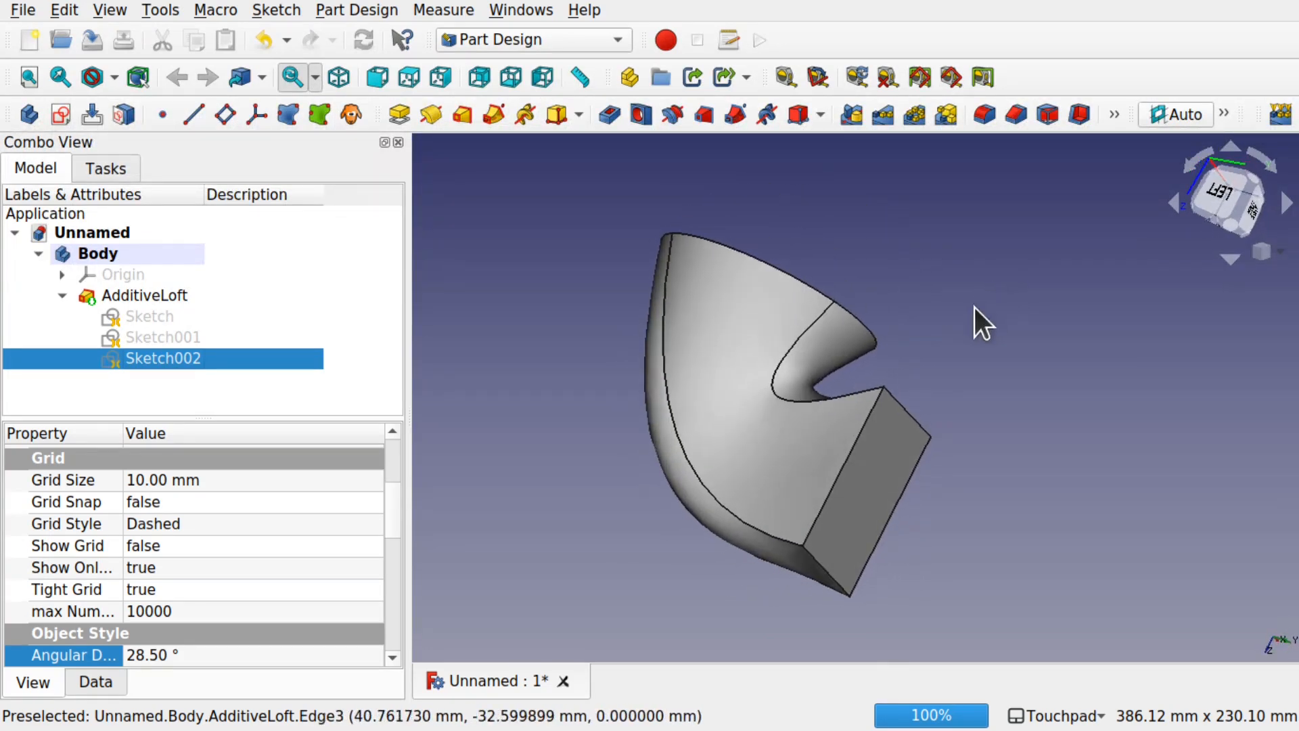
{"action": "mouse_move", "coordinate": [859, 495]}
{"action": "middle_mouse_down"}
{"action": "mouse_move", "coordinate": [851, 462]}
{"action": "mouse_move", "coordinate": [722, 446]}
{"action": "mouse_move", "coordinate": [861, 409]}
{"action": "mouse_move", "coordinate": [1013, 429]}
{"action": "mouse_move", "coordinate": [1067, 374]}
{"action": "mouse_move", "coordinate": [931, 435]}
{"action": "mouse_move", "coordinate": [731, 348]}
{"action": "mouse_move", "coordinate": [722, 324]}
{"action": "mouse_move", "coordinate": [1016, 460]}
{"action": "mouse_move", "coordinate": [870, 458]}
{"action": "mouse_move", "coordinate": [970, 444]}
{"action": "mouse_move", "coordinate": [800, 438]}
{"action": "mouse_move", "coordinate": [808, 451]}
{"action": "middle_mouse_up"}
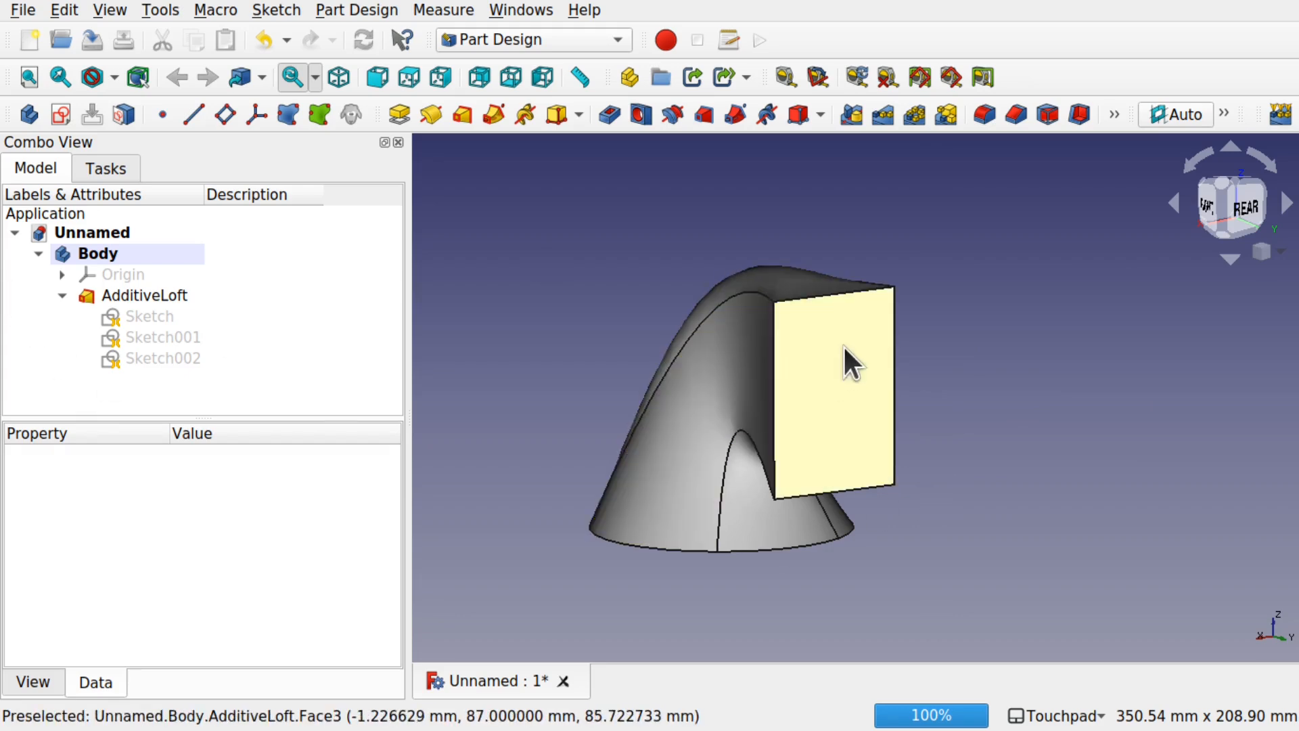
{"action": "middle_click_drag", "start_coordinate": [724, 482], "coordinate": [663, 448]}
{"action": "scroll", "coordinate": [662, 448], "scroll_direction": "down", "scroll_amount": 5}
{"action": "scroll", "coordinate": [663, 447], "scroll_direction": "up", "scroll_amount": 2}
{"action": "middle_click_drag", "start_coordinate": [838, 450], "coordinate": [810, 457]}
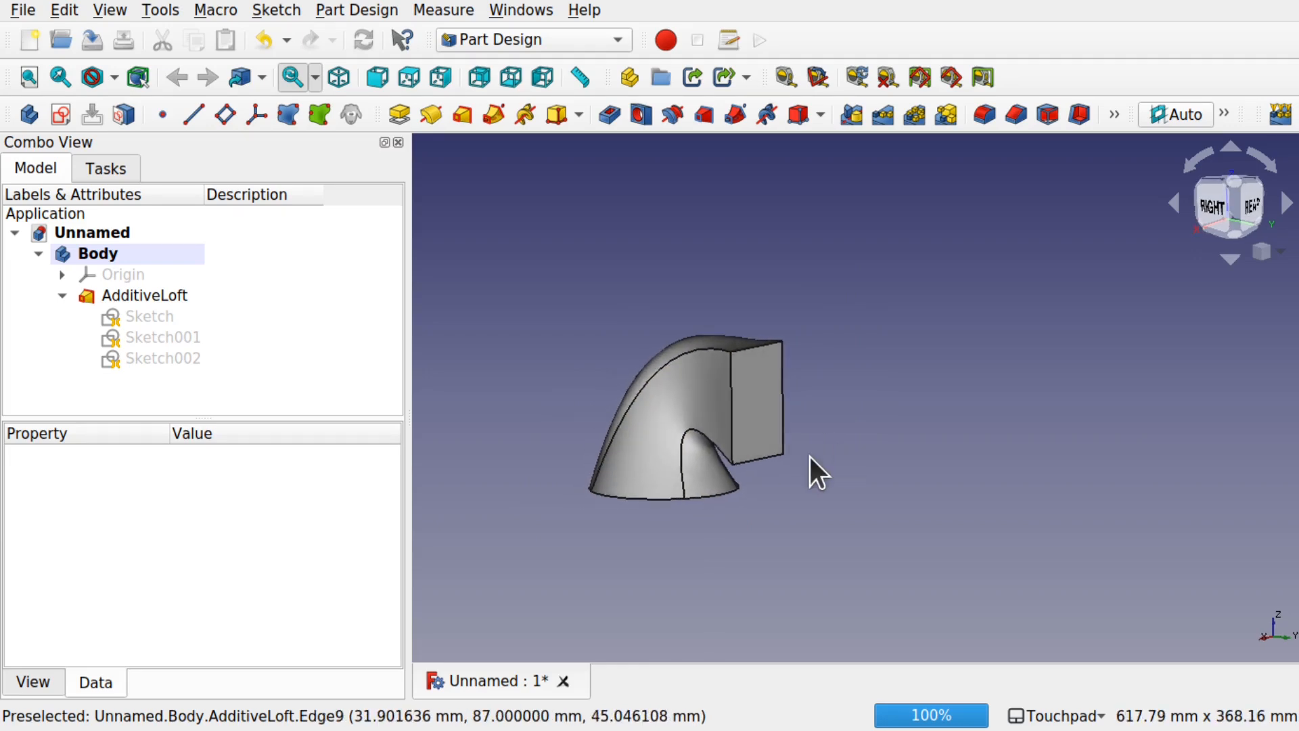
- Create a new empty sketch on the body's XZ plane and close it
{"action": "left_click", "coordinate": [96, 254]}
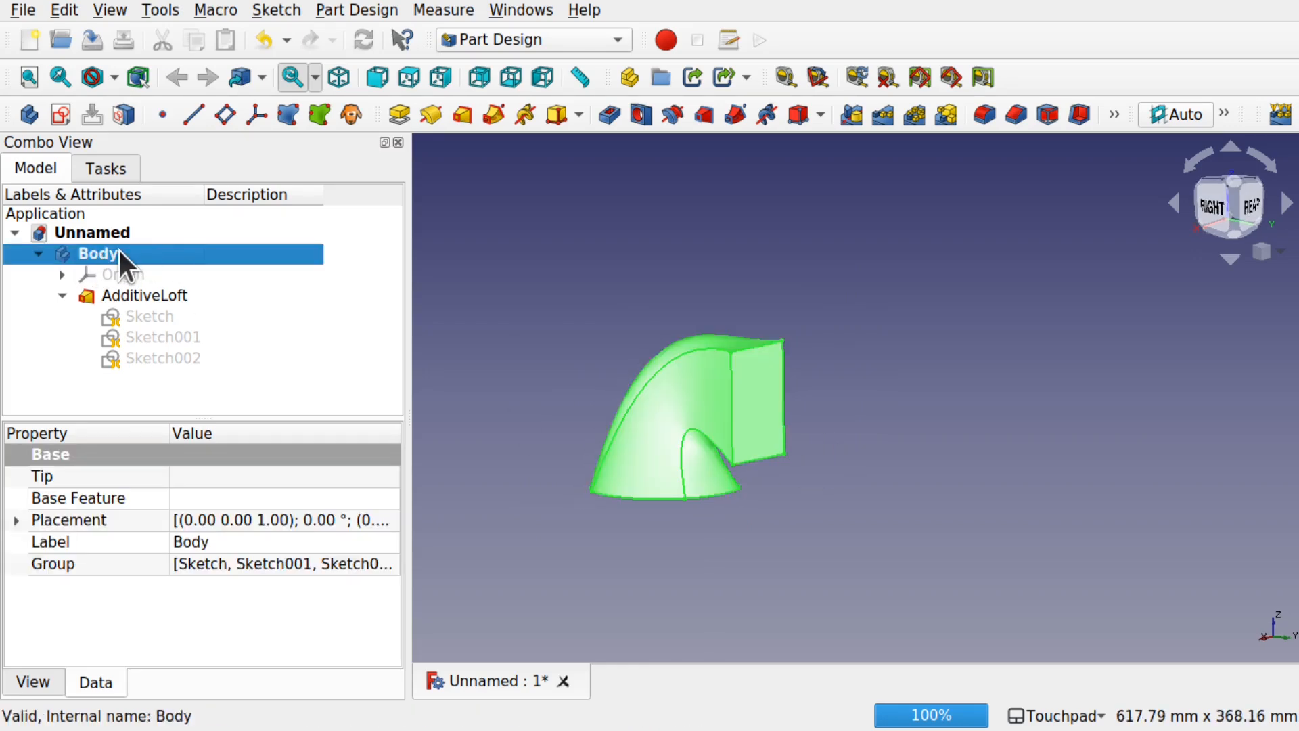
{"action": "left_click", "coordinate": [62, 116]}
{"action": "middle_click_drag", "start_coordinate": [631, 331], "coordinate": [900, 277]}
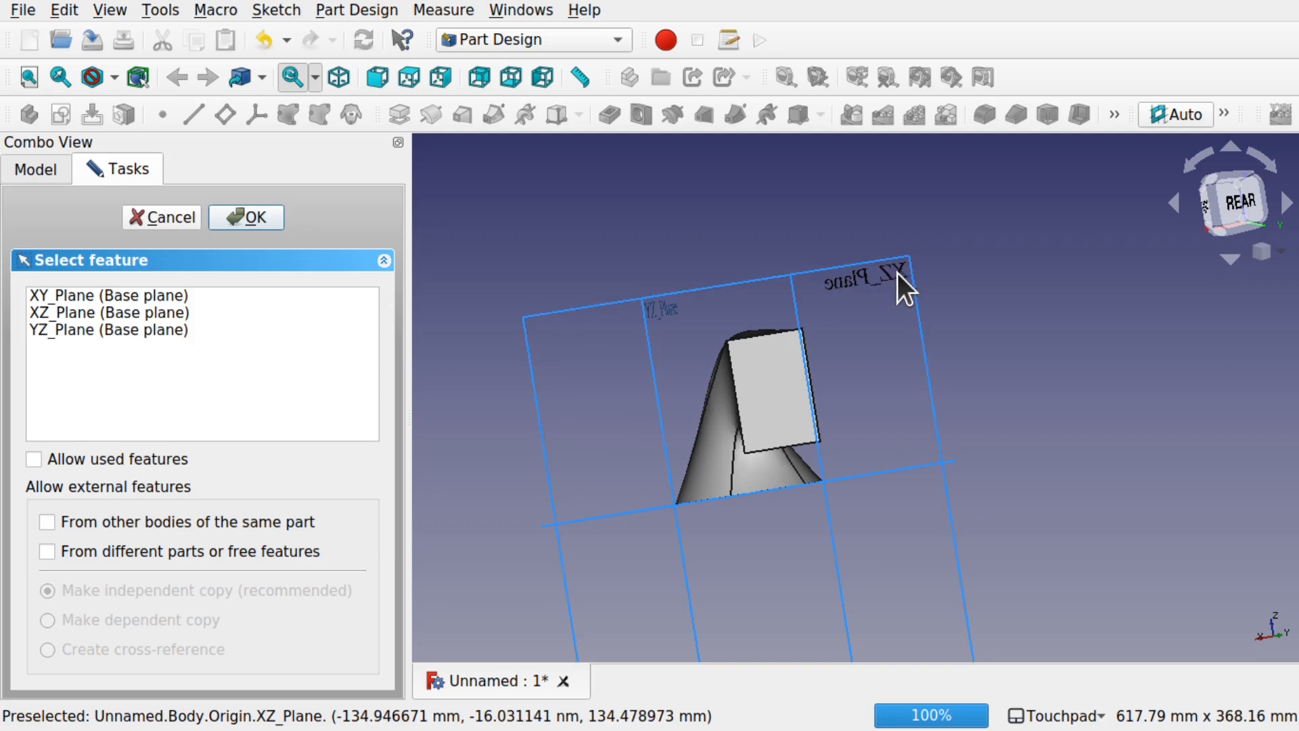
{"action": "left_click", "coordinate": [897, 274]}
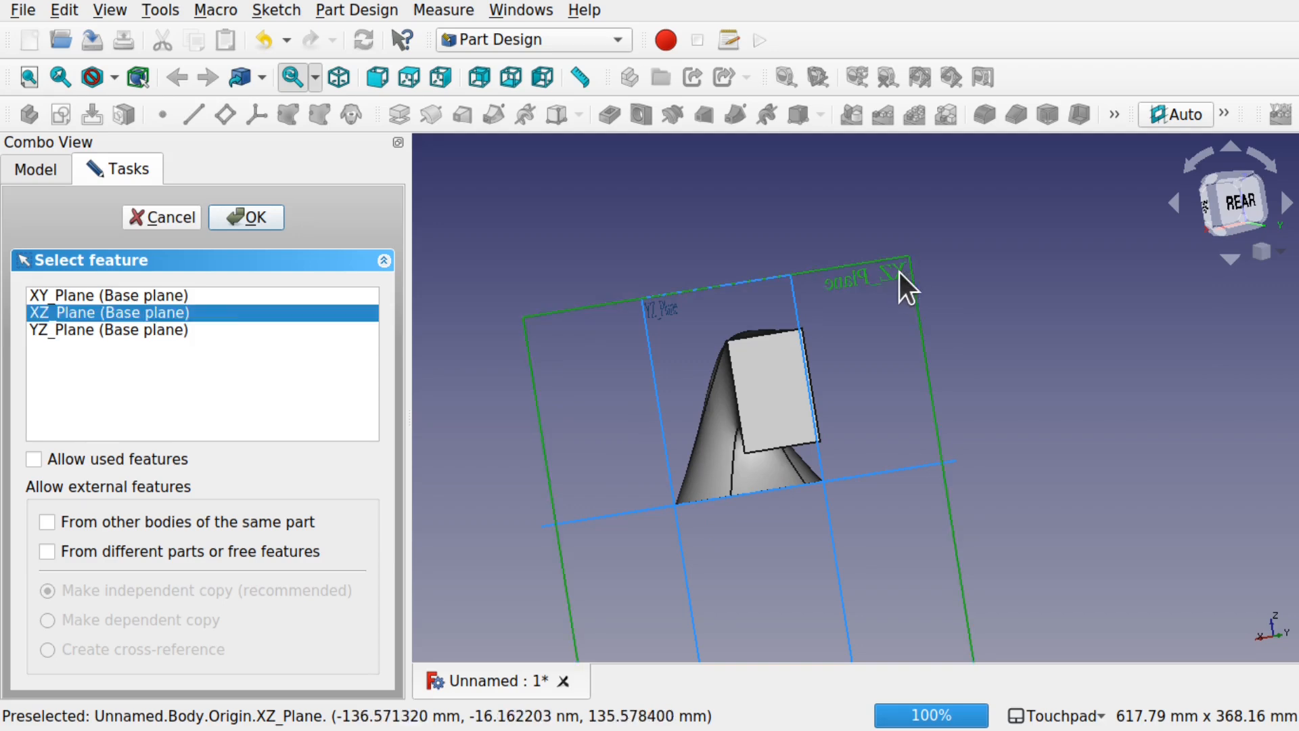
{"action": "left_click", "coordinate": [237, 215]}
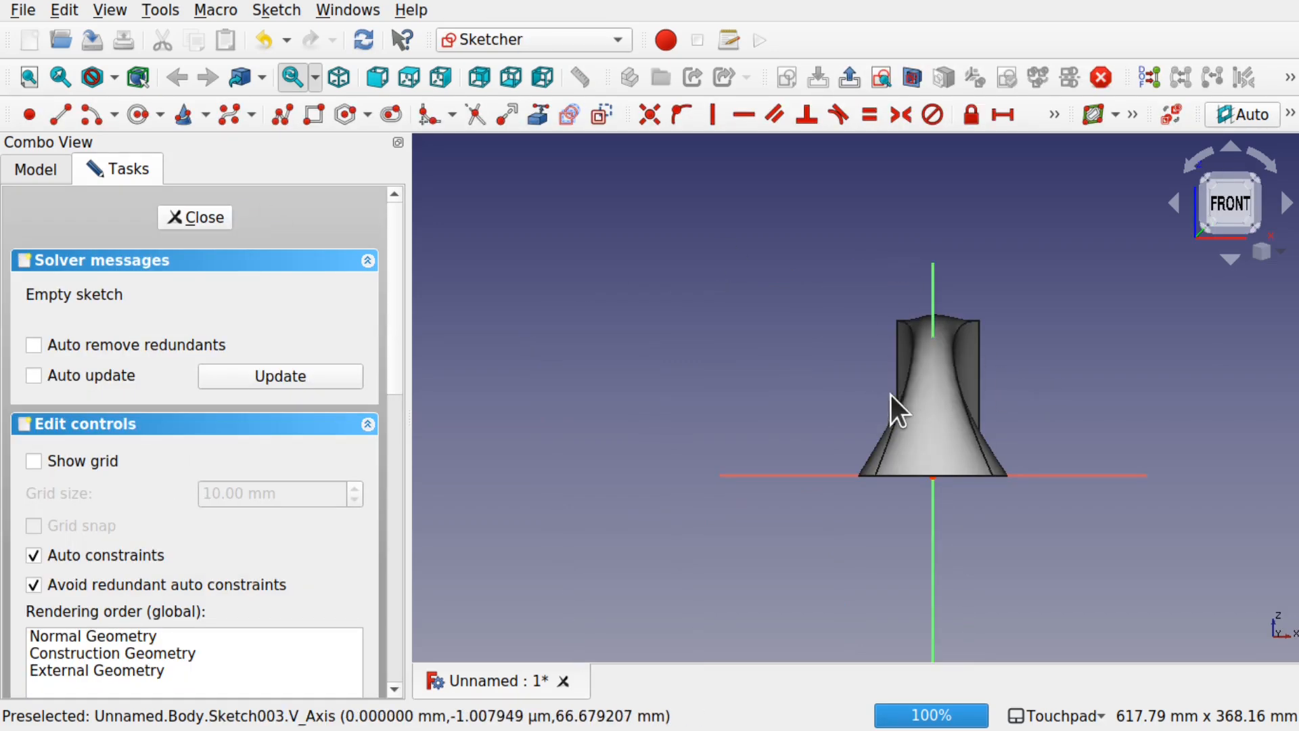
{"action": "left_click_drag", "start_coordinate": [391, 373], "coordinate": [432, 347]}
{"action": "left_click", "coordinate": [187, 216]}
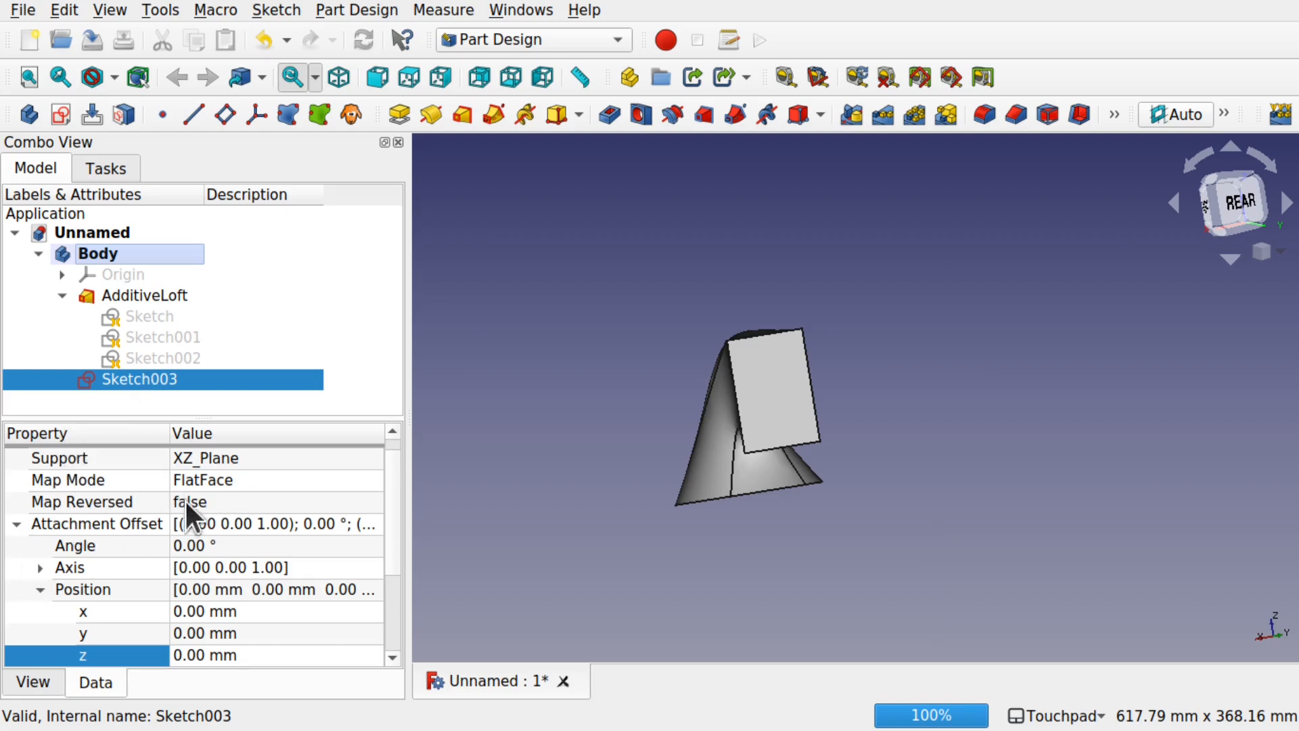
- Set Map Reversed to true for Sketch003
{"action": "left_click", "coordinate": [218, 506]}
{"action": "left_click", "coordinate": [218, 506]}
{"action": "left_click", "coordinate": [211, 532]}
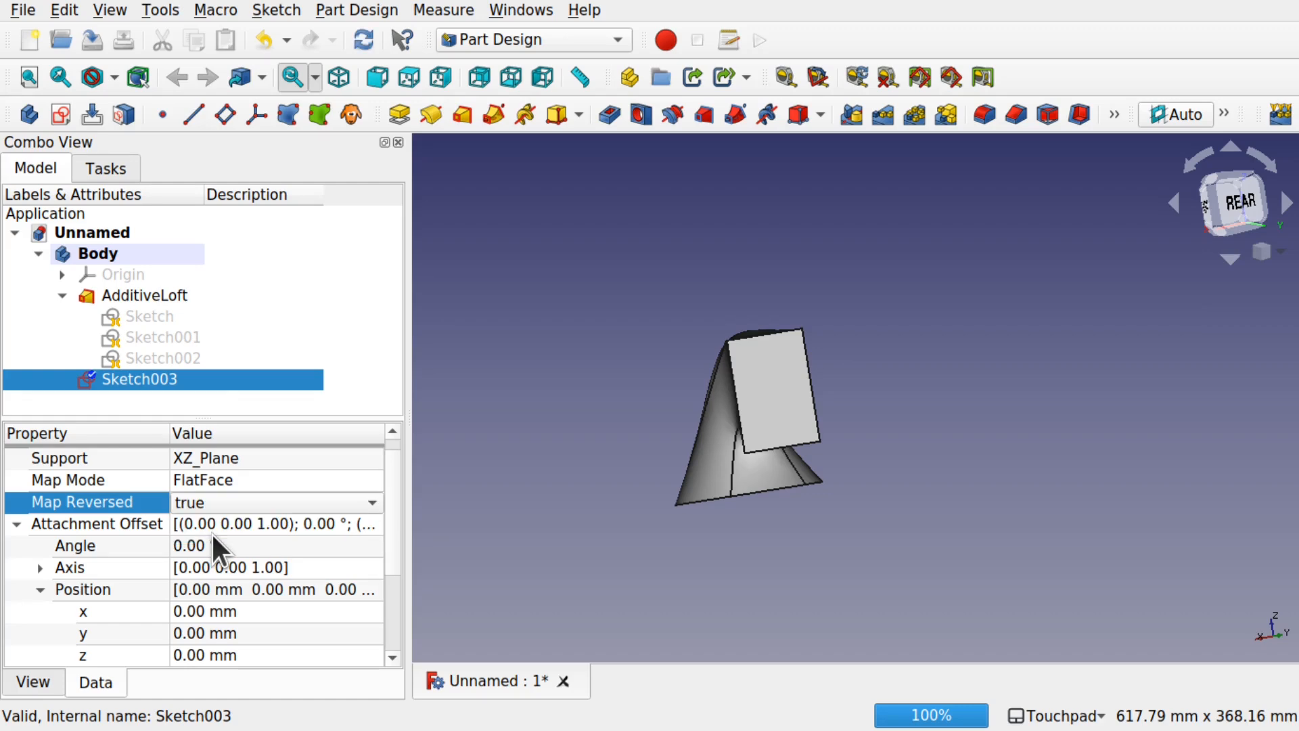
- Reopen Sketch003 and draw a vertical slot of about 47 mm radius with its upper arc centre on the vertical axis
{"action": "left_click", "coordinate": [140, 404]}
{"action": "double_click", "coordinate": [140, 380]}
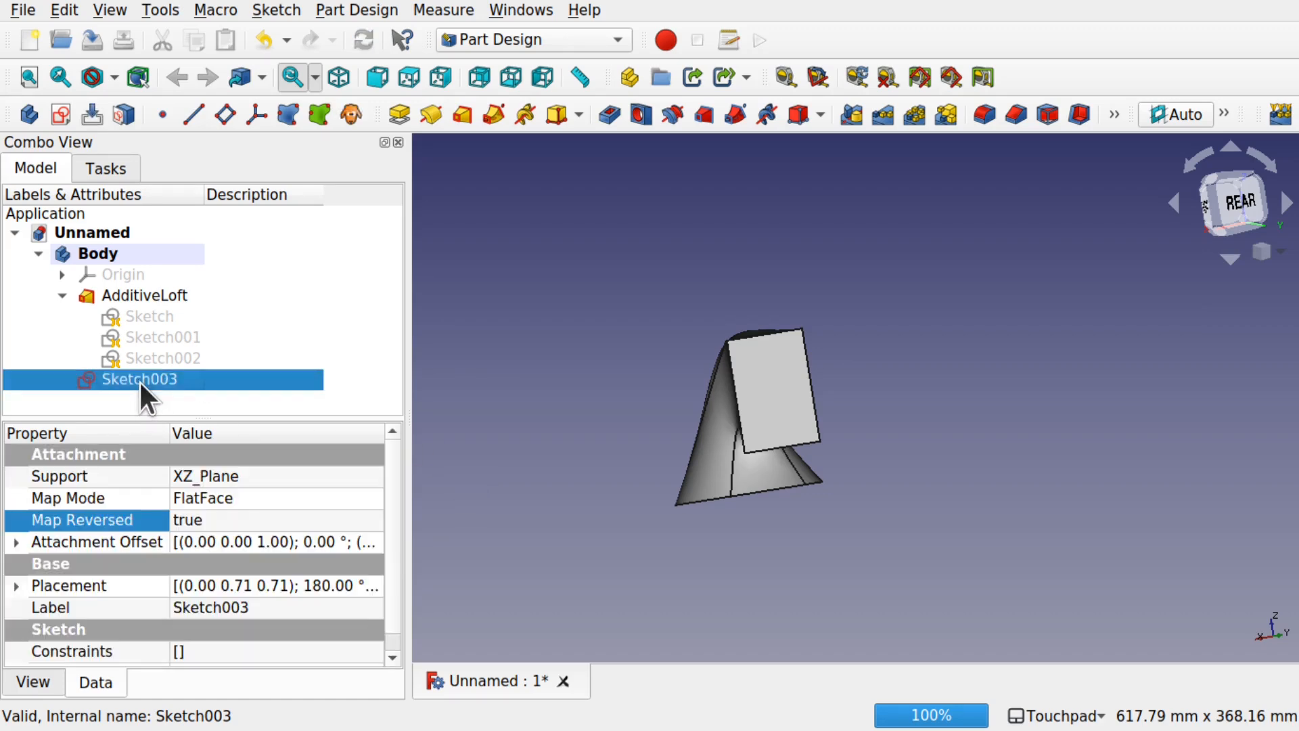
{"action": "mouse_move", "coordinate": [763, 376]}
{"action": "middle_mouse_down"}
{"action": "mouse_move", "coordinate": [809, 426]}
{"action": "mouse_move", "coordinate": [803, 439]}
{"action": "middle_mouse_up"}
{"action": "scroll", "coordinate": [804, 440], "scroll_direction": "down", "scroll_amount": 3}
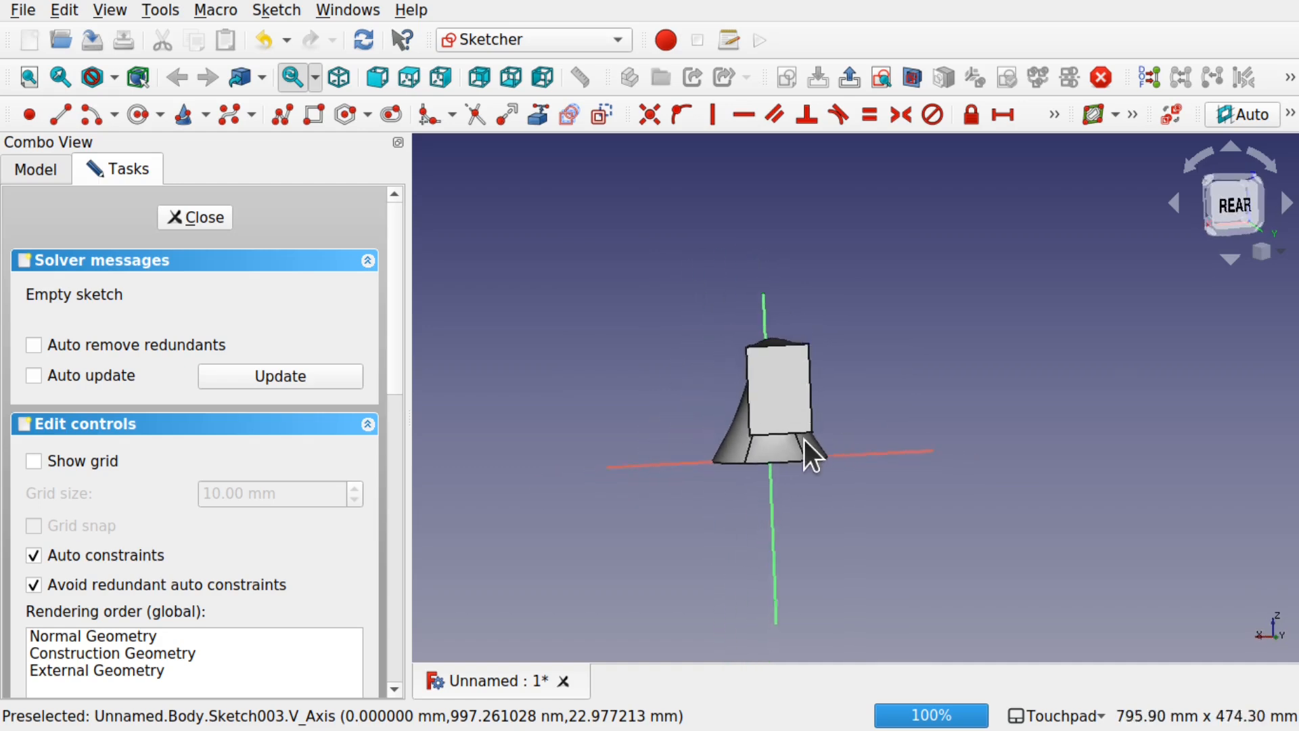
{"action": "left_click", "coordinate": [390, 114]}
{"action": "left_click", "coordinate": [770, 307]}
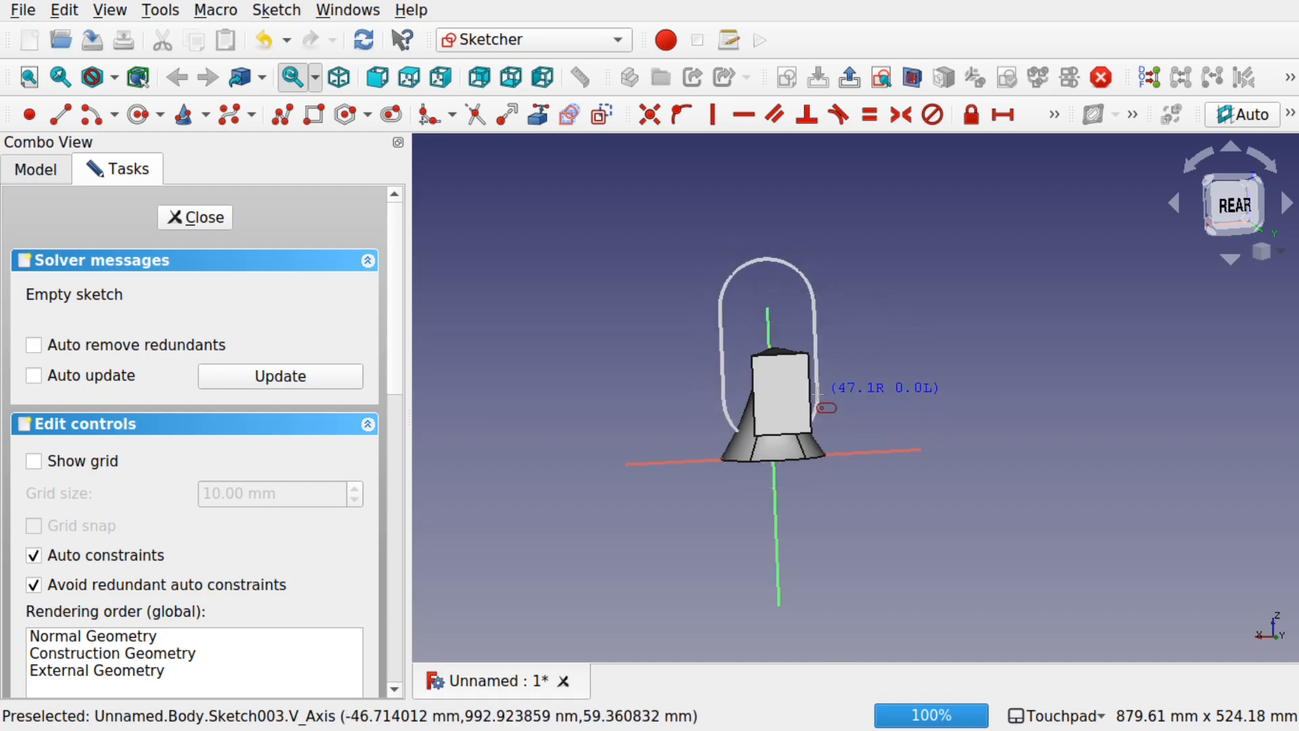
{"action": "left_click", "coordinate": [819, 409]}
- Move the slot's upper arc centre down along the vertical axis and close the sketch
{"action": "mouse_move", "coordinate": [819, 408]}
{"action": "middle_mouse_down"}
{"action": "mouse_move", "coordinate": [822, 294]}
{"action": "mouse_move", "coordinate": [785, 318]}
{"action": "mouse_move", "coordinate": [737, 280]}
{"action": "middle_mouse_up"}
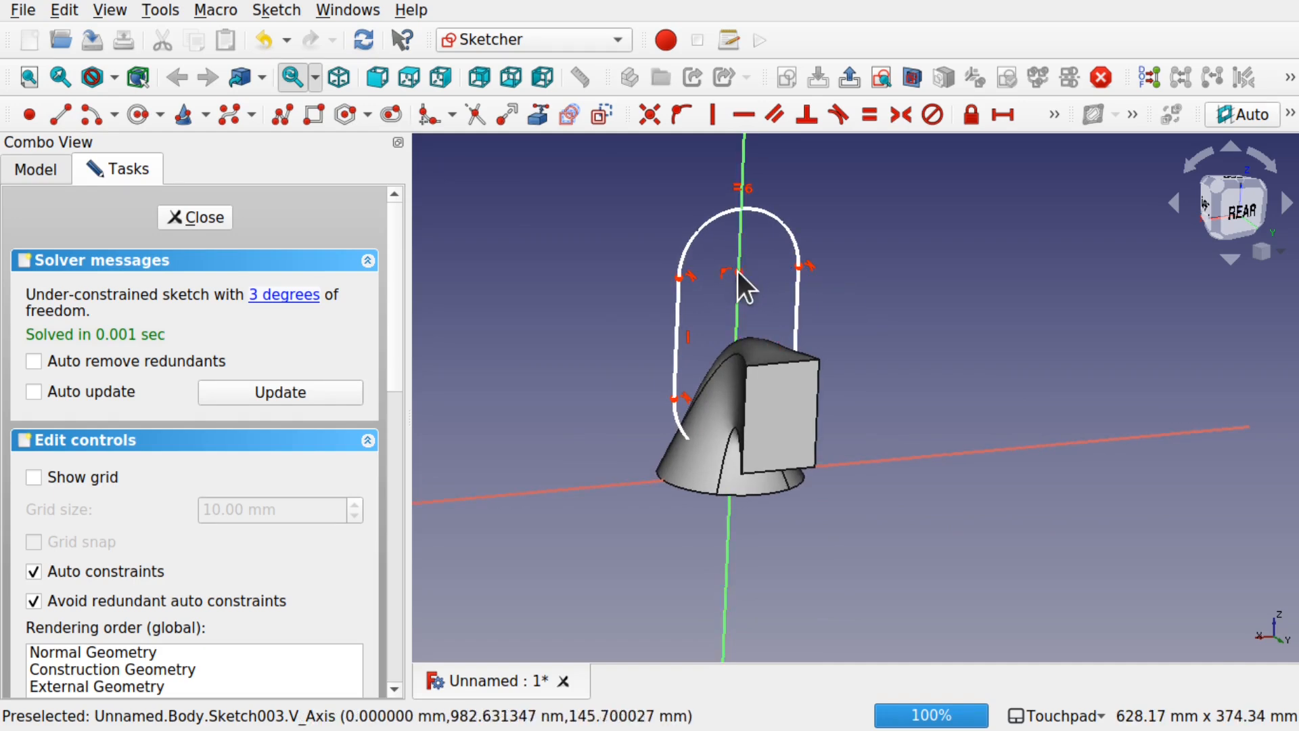
{"action": "left_click_drag", "start_coordinate": [736, 274], "coordinate": [740, 330]}
{"action": "left_click_drag", "start_coordinate": [648, 336], "coordinate": [757, 341], "text": "shift"}
{"action": "left_click", "coordinate": [197, 218]}
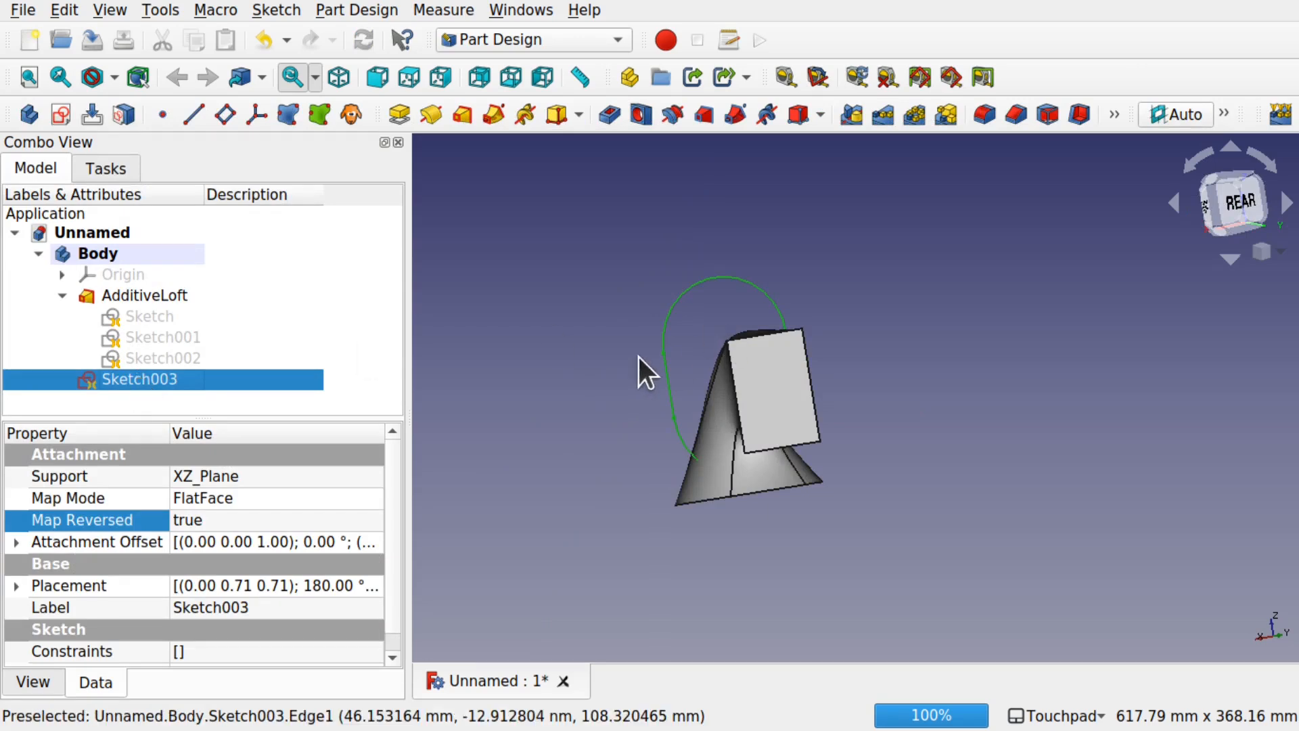
- Set the z position of Sketch003's attachment offset to 149 mm, beyond the loft's rectangular end
{"action": "left_click_drag", "start_coordinate": [667, 349], "coordinate": [773, 366], "text": "shift"}
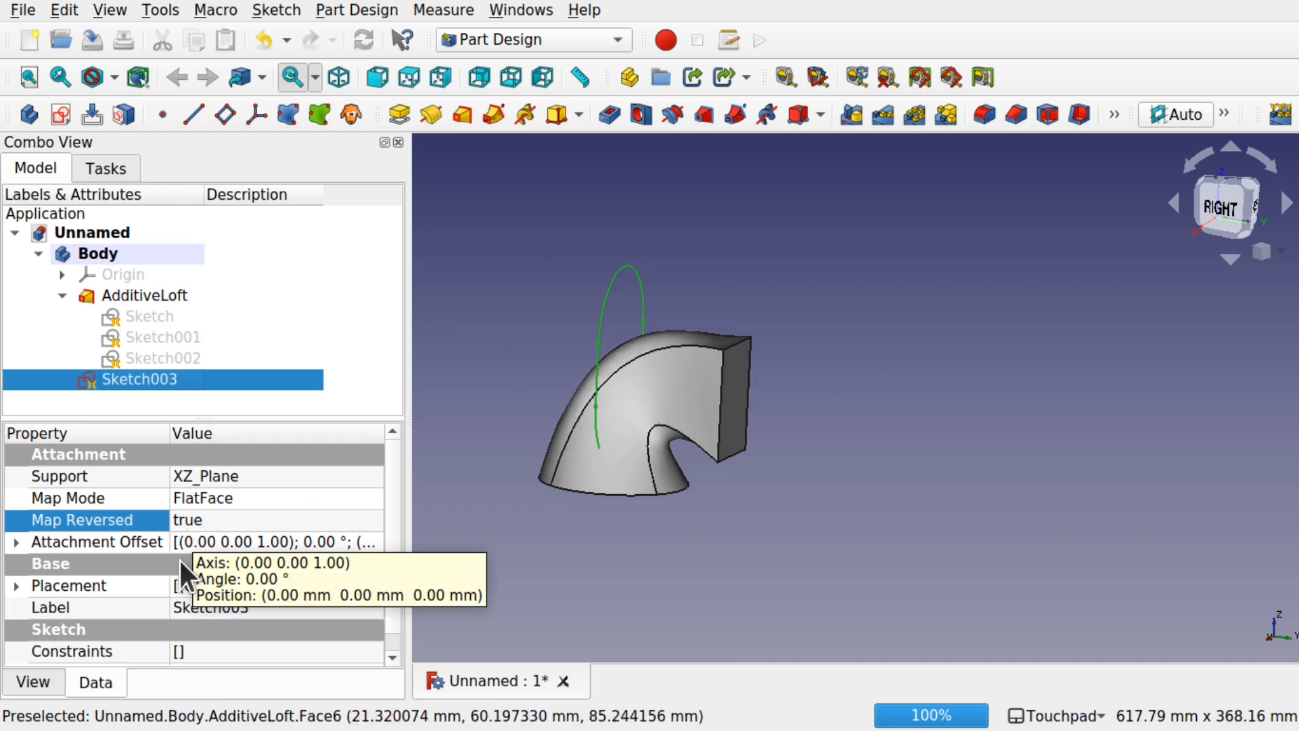
{"action": "left_click", "coordinate": [18, 541]}
{"action": "left_click", "coordinate": [38, 602]}
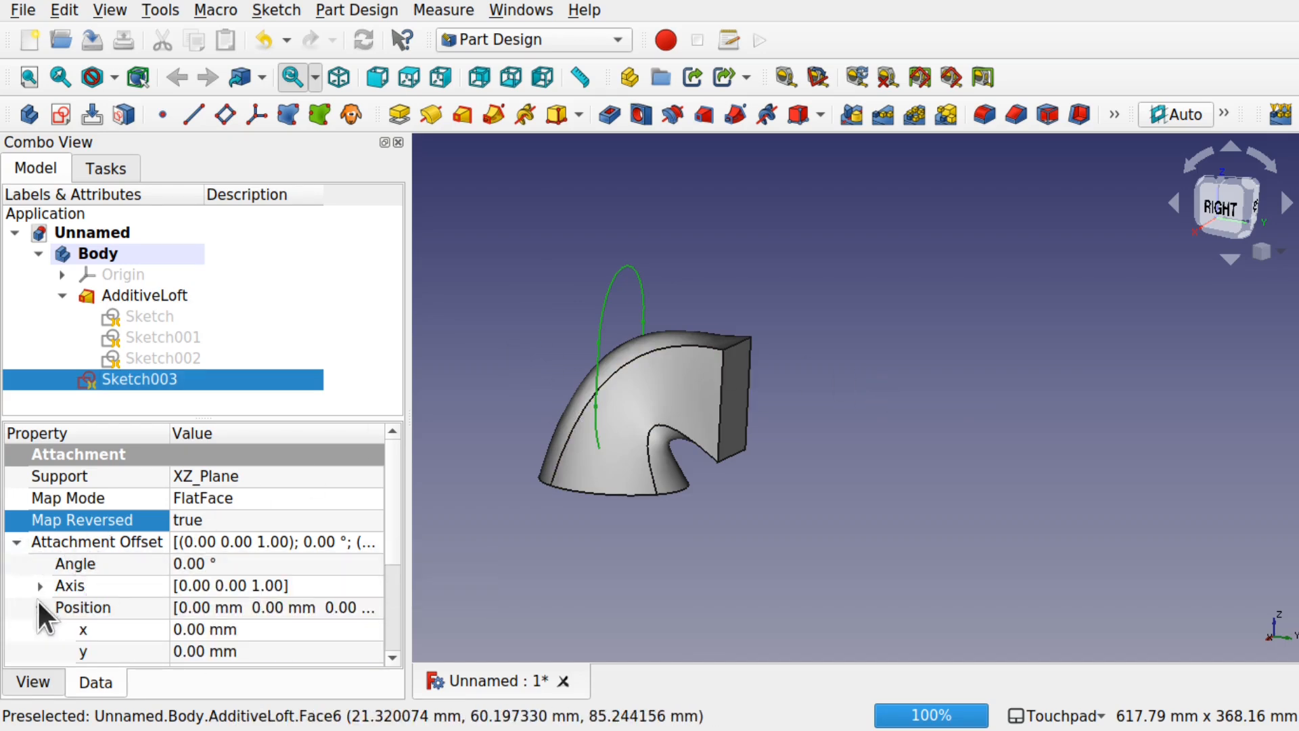
{"action": "scroll", "coordinate": [394, 571], "scroll_direction": "down", "scroll_amount": 1}
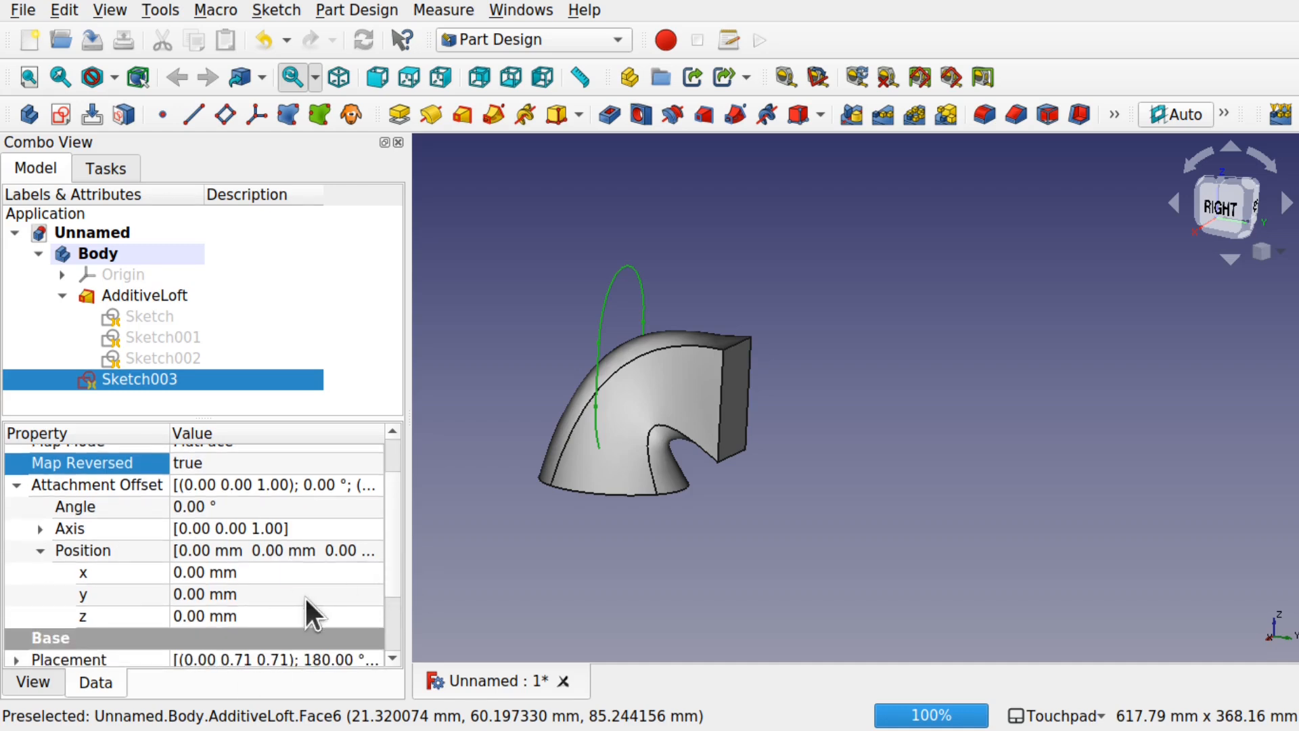
{"action": "left_click", "coordinate": [298, 617]}
{"action": "type", "text": "9"}
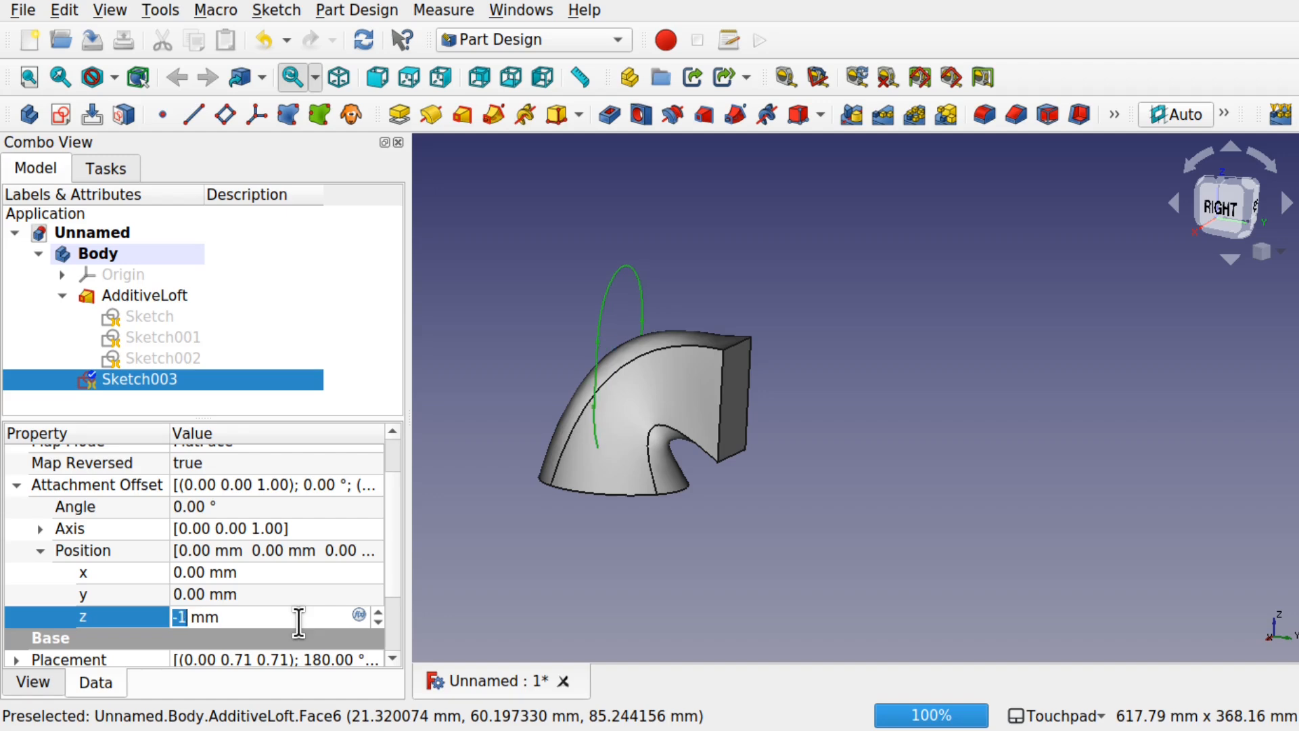
{"action": "type", "text": "59"}
{"action": "type", "text": "149"}
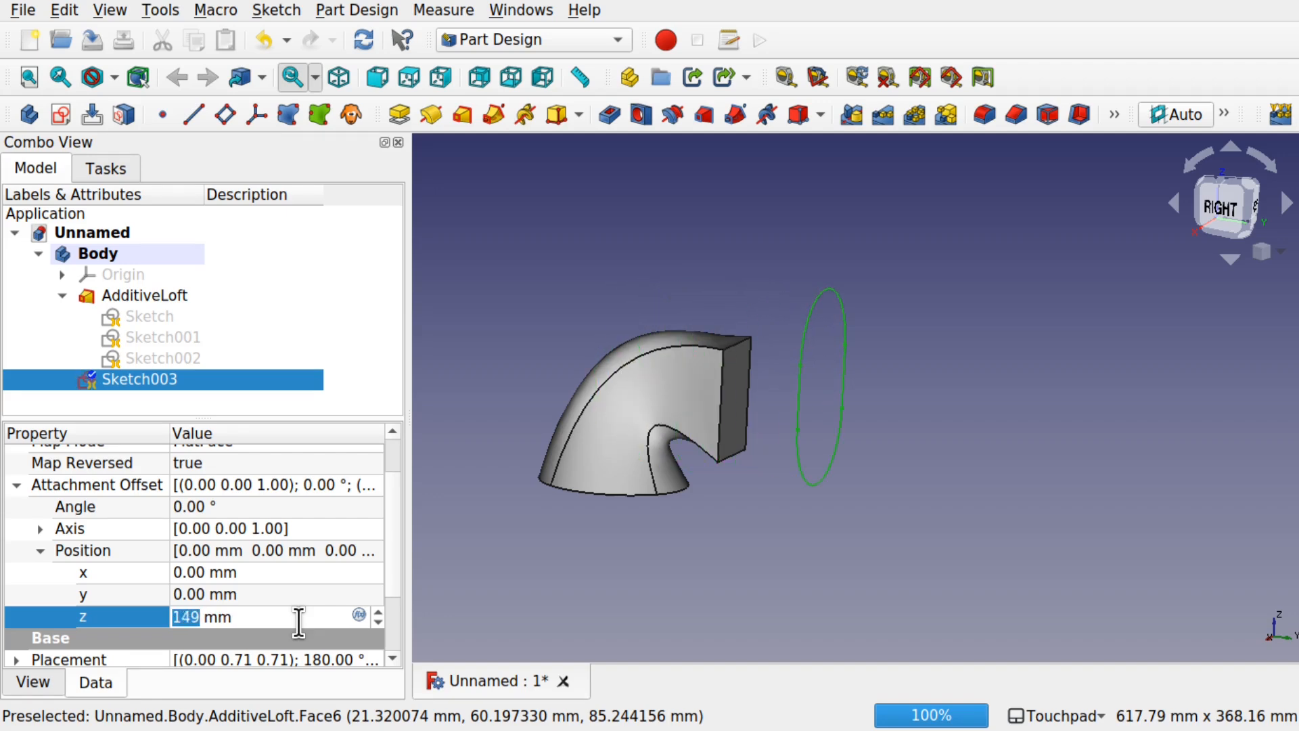
{"action": "left_click", "coordinate": [907, 457]}
- Create an additive loft from the first loft's rectangular end face to Sketch003 as its section
{"action": "left_click_drag", "start_coordinate": [920, 449], "coordinate": [923, 453], "text": "alt"}
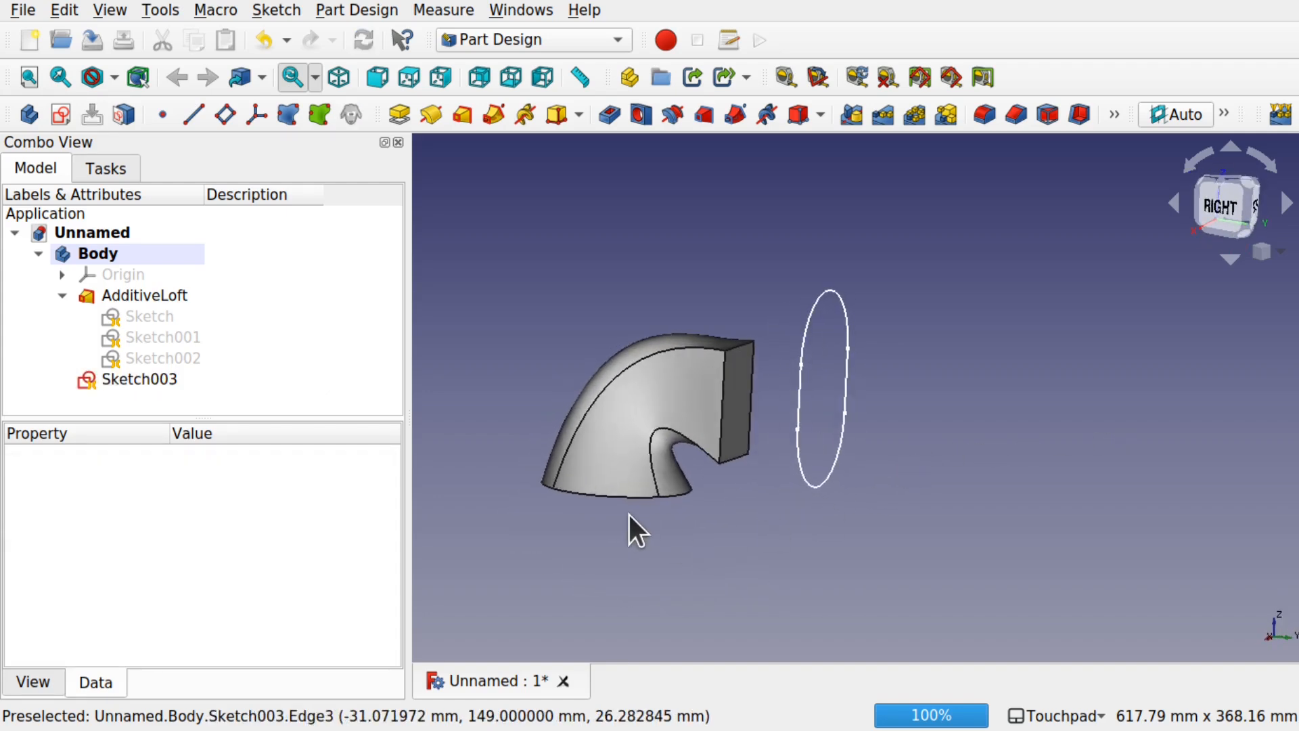
{"action": "left_click_drag", "start_coordinate": [783, 470], "coordinate": [759, 449], "text": "alt"}
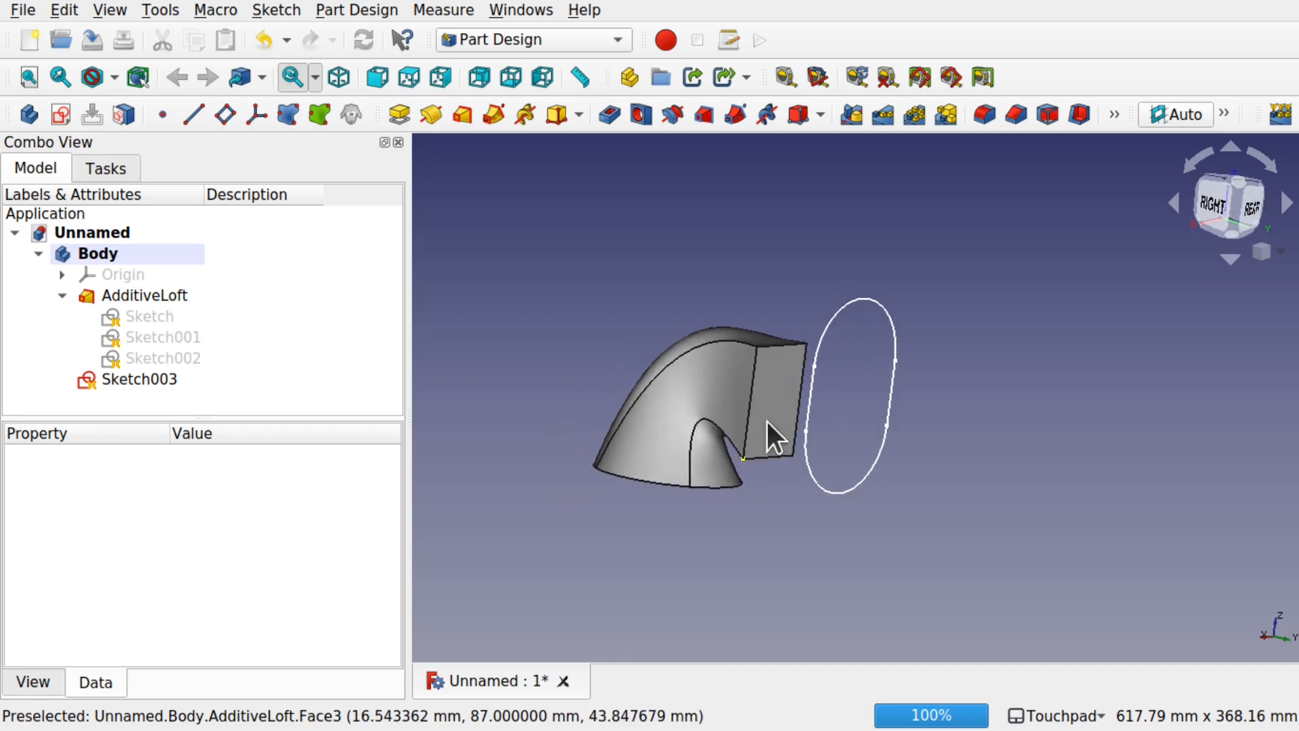
{"action": "left_click", "coordinate": [768, 411]}
{"action": "scroll", "coordinate": [752, 412], "scroll_direction": "up", "scroll_amount": 2}
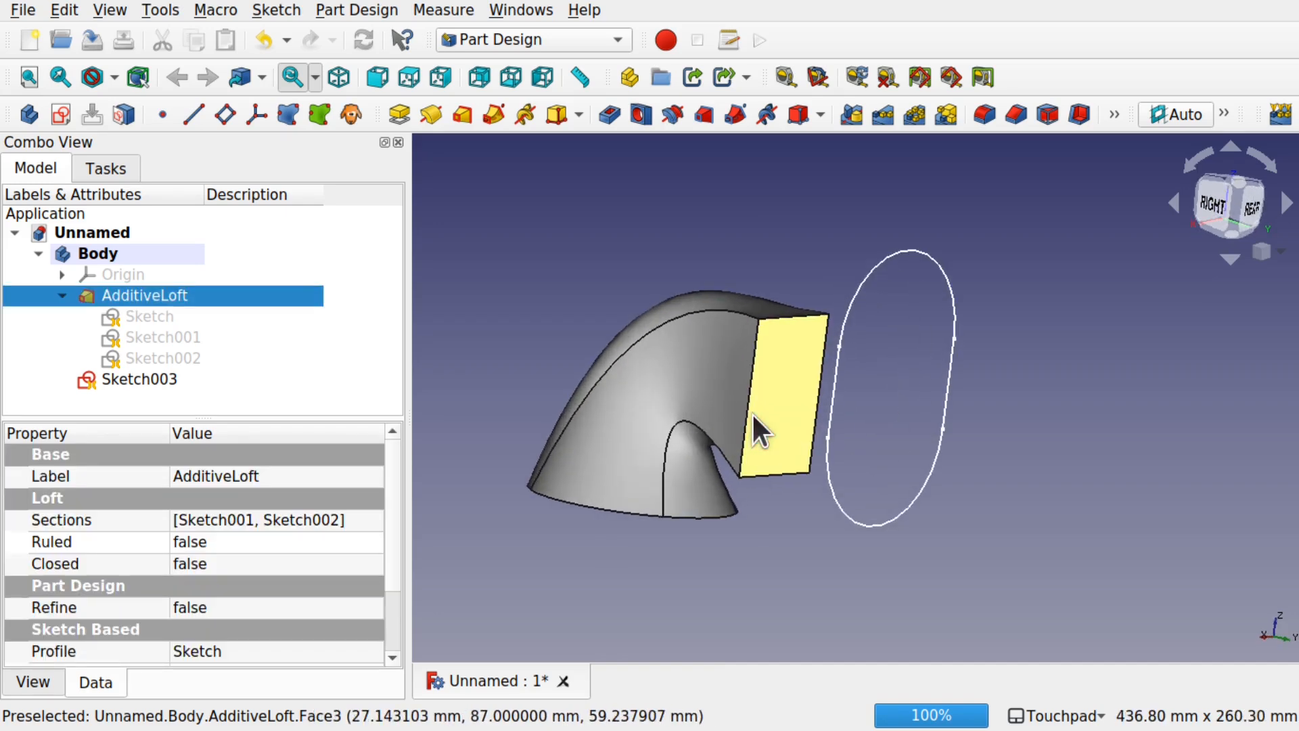
{"action": "left_click", "coordinate": [464, 122]}
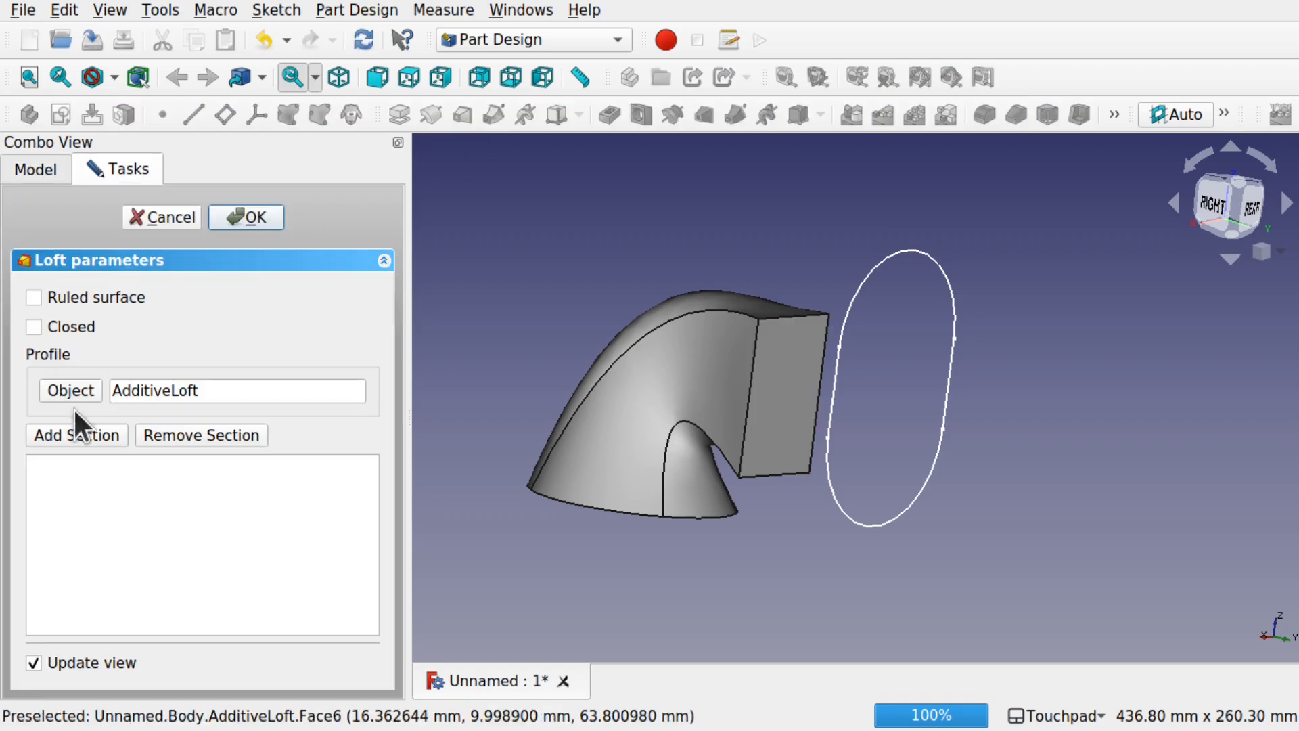
{"action": "left_click", "coordinate": [75, 436]}
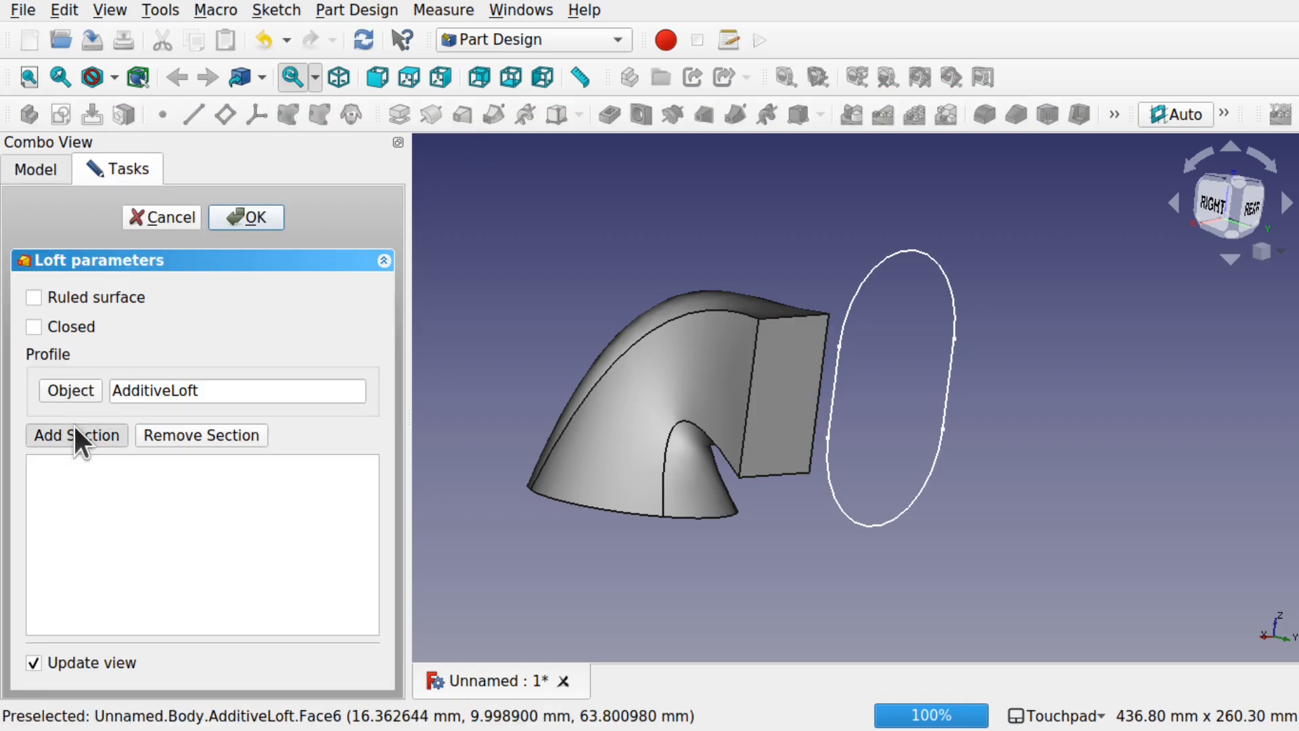
{"action": "left_click", "coordinate": [944, 265]}
{"action": "left_click_drag", "start_coordinate": [843, 343], "coordinate": [932, 374], "text": "alt"}
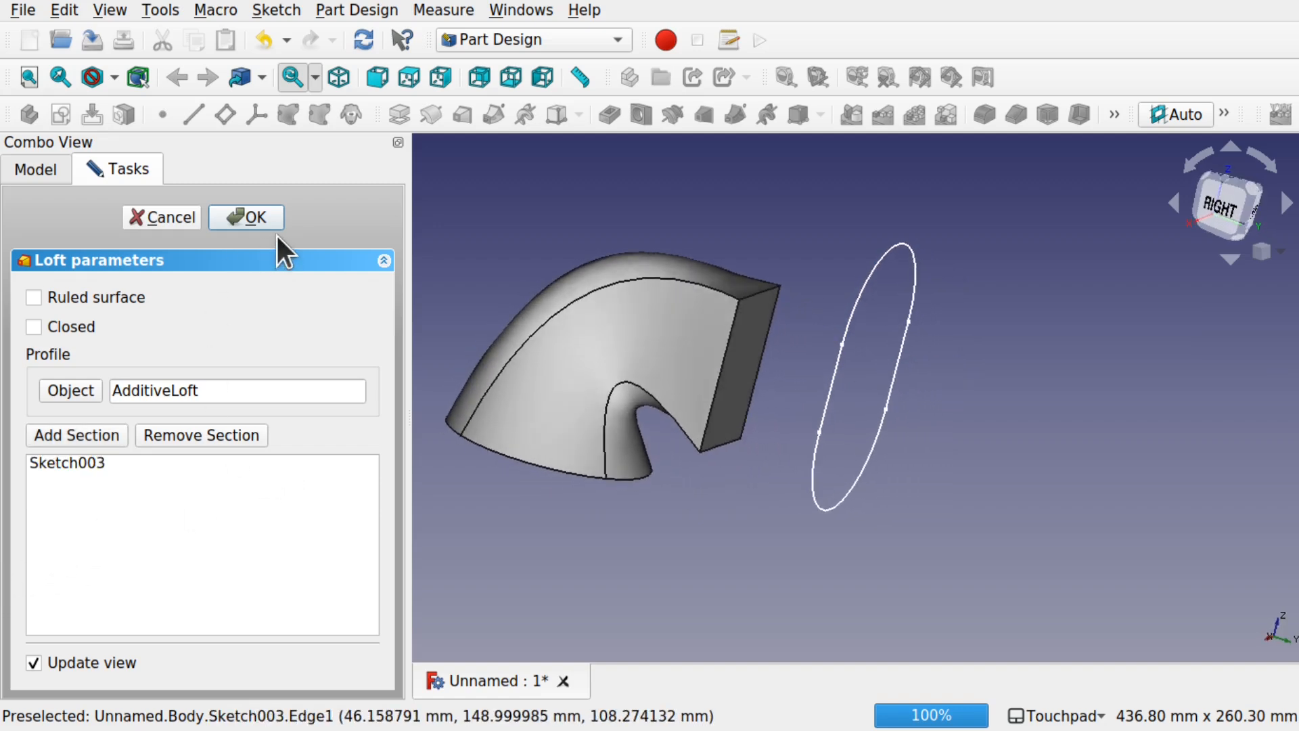
{"action": "left_click", "coordinate": [260, 225]}
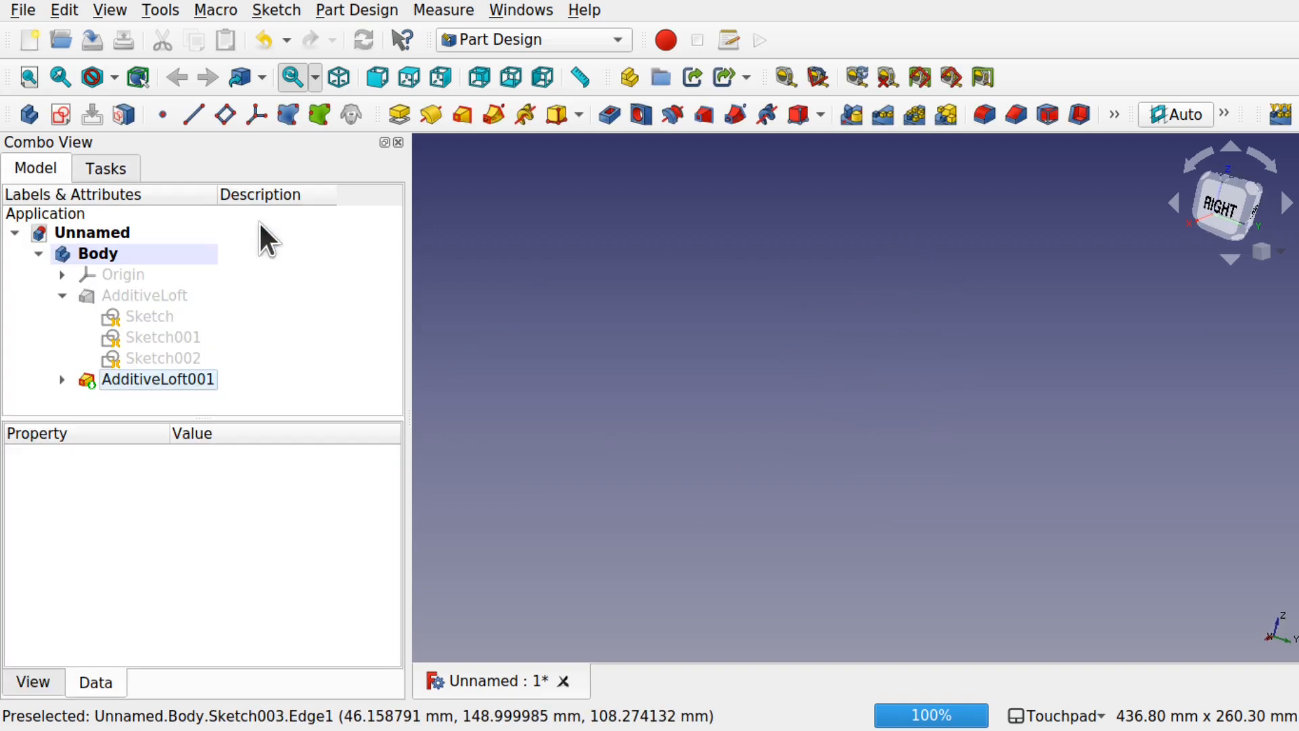
- Reopen the new loft for editing, turn on Ruled surface, and check the preview from several angles
{"action": "double_click", "coordinate": [129, 379]}
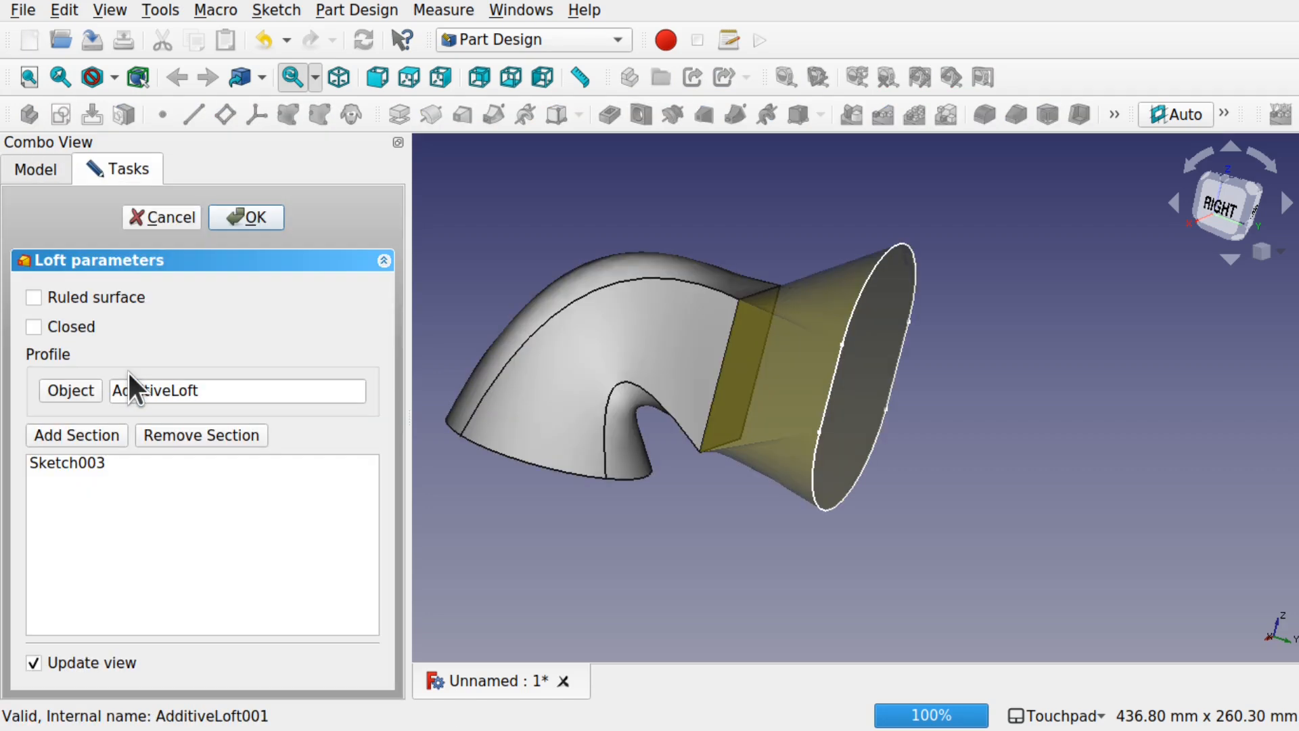
{"action": "left_click_drag", "start_coordinate": [658, 318], "coordinate": [571, 365], "text": "shift"}
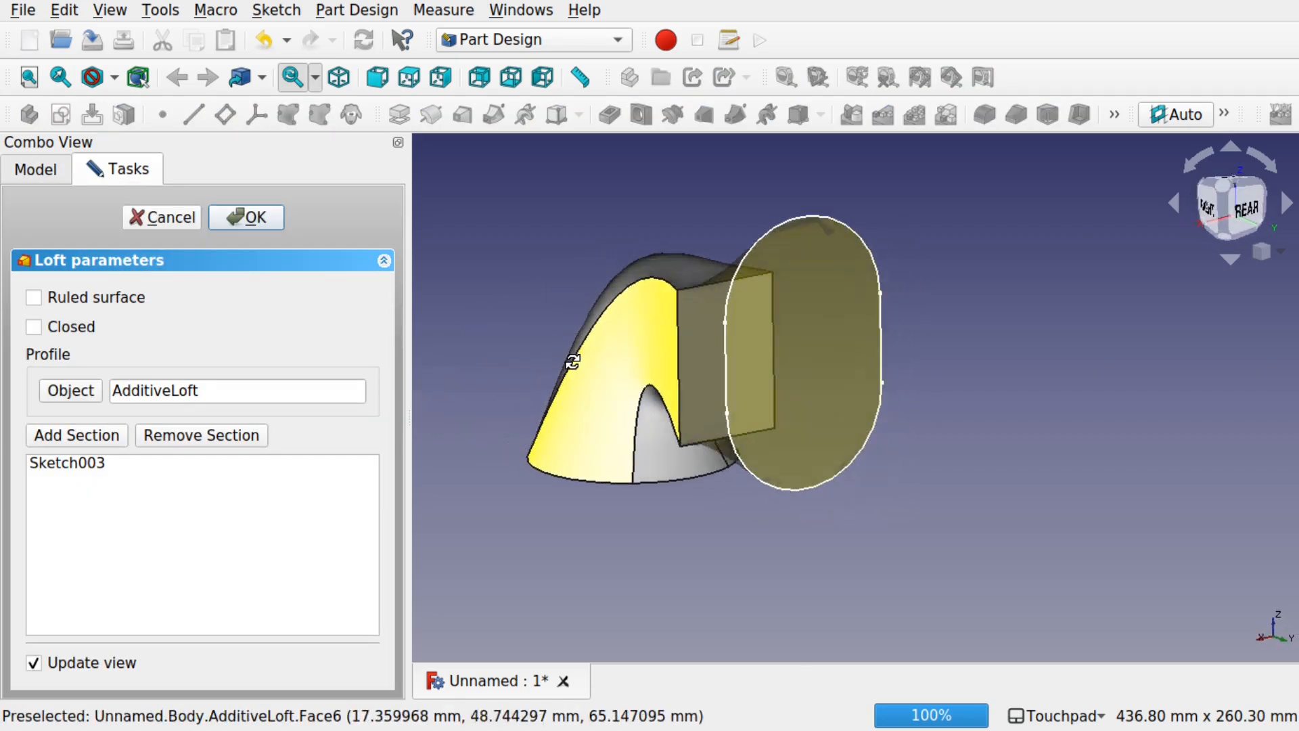
{"action": "left_click_drag", "start_coordinate": [705, 392], "coordinate": [821, 400], "text": "shift"}
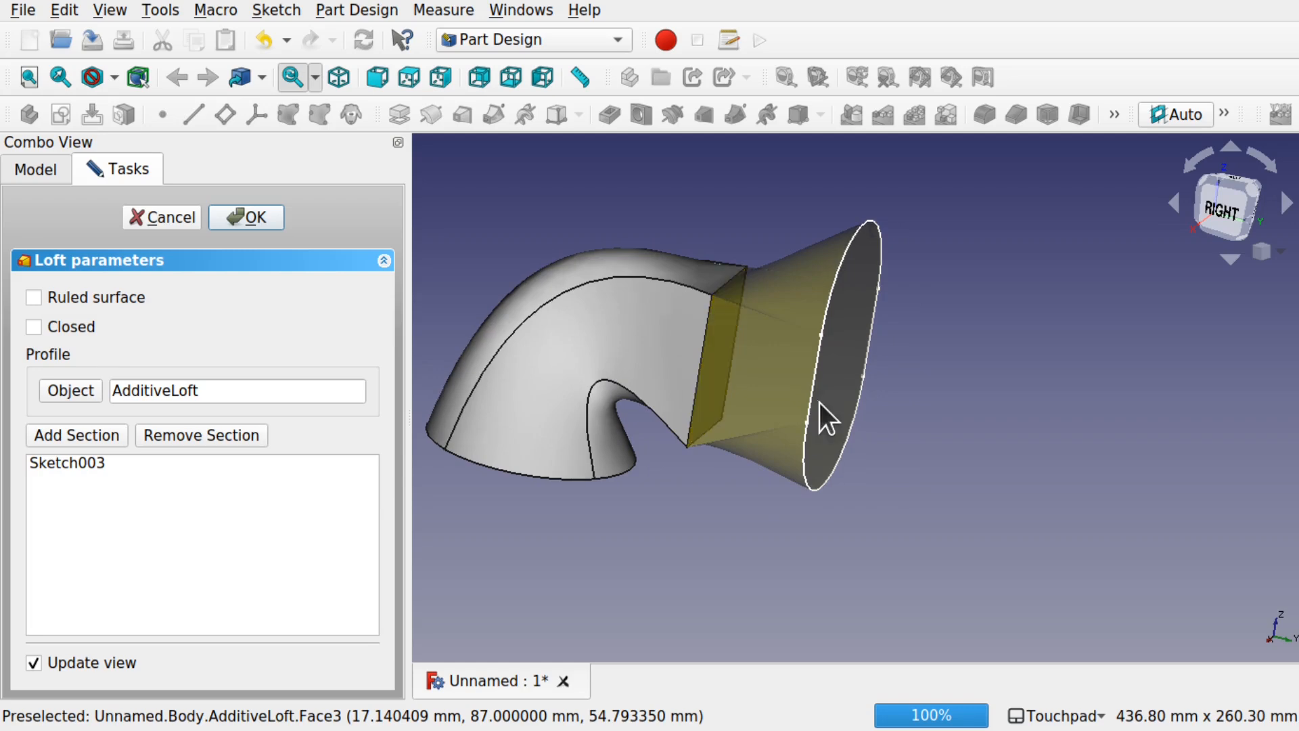
{"action": "left_click_drag", "start_coordinate": [768, 293], "coordinate": [808, 311], "text": "shift"}
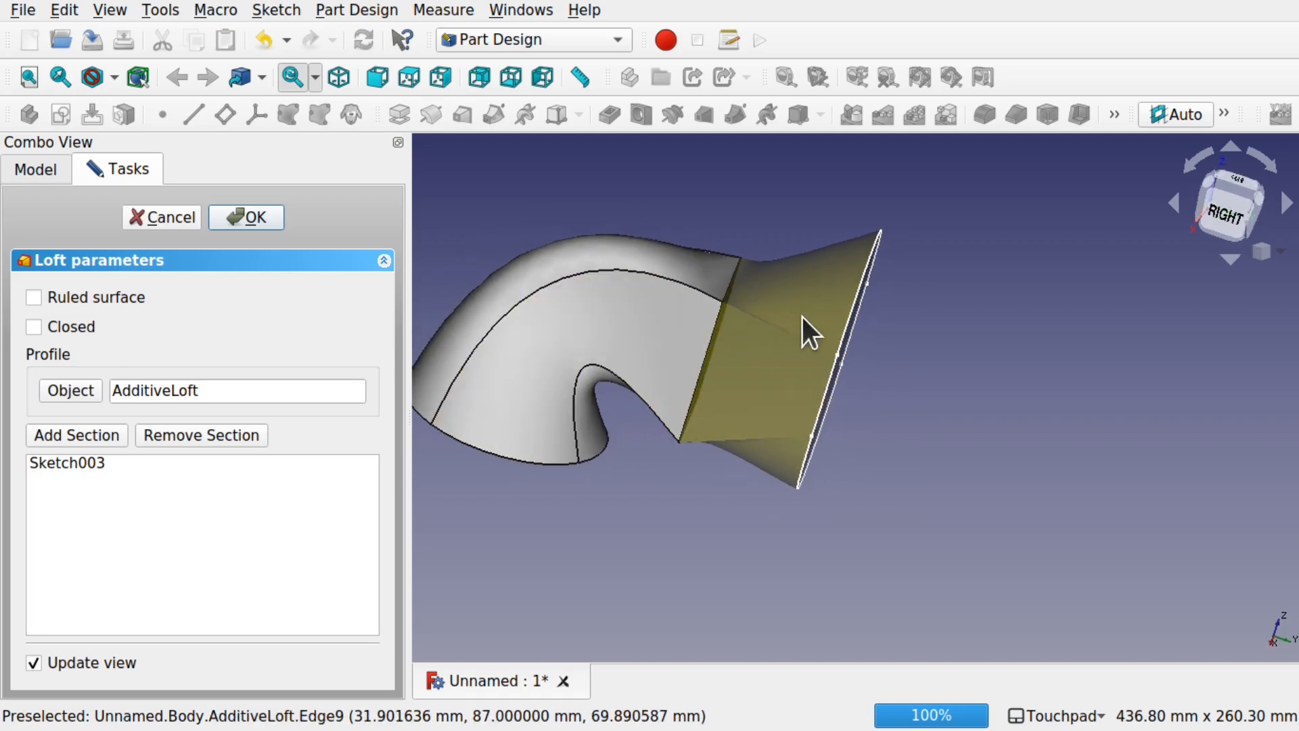
{"action": "left_click", "coordinate": [34, 296]}
{"action": "left_click_drag", "start_coordinate": [761, 336], "coordinate": [840, 292], "text": "shift"}
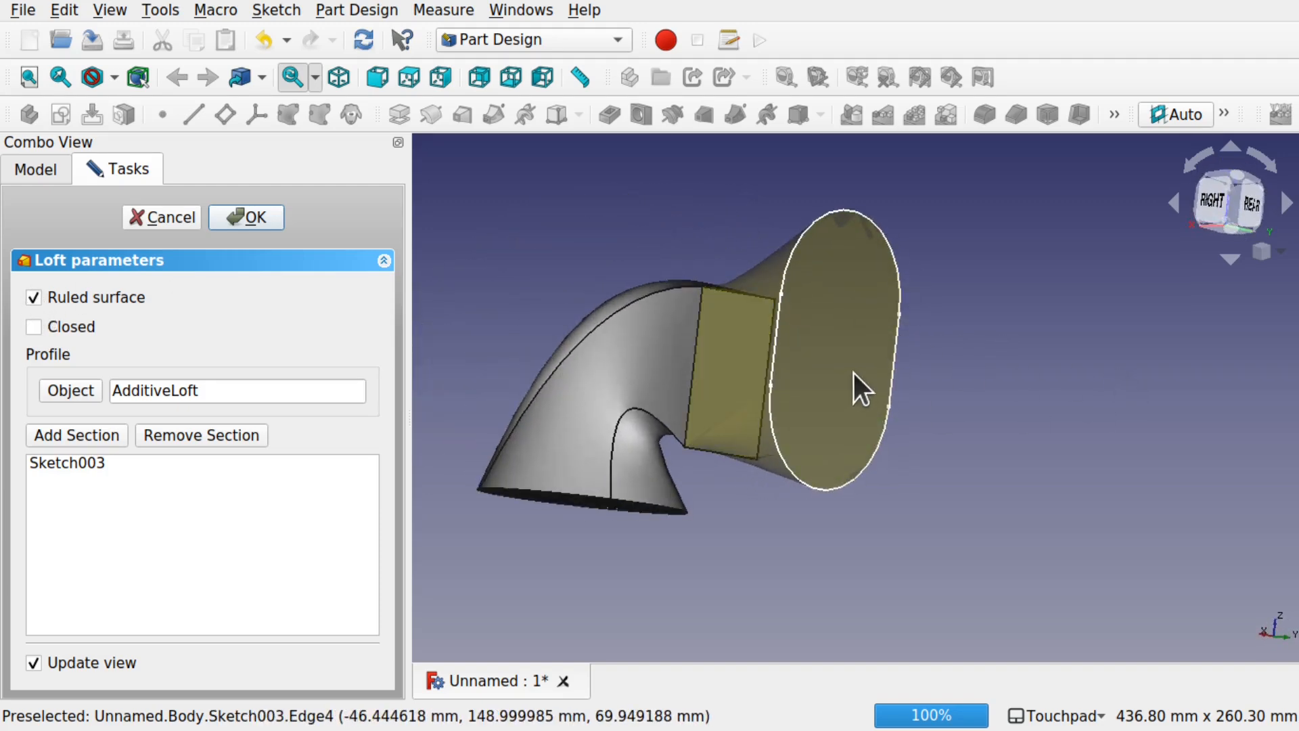
{"action": "mouse_move", "coordinate": [879, 377]}
{"action": "left_mouse_down", "text": "shift"}
{"action": "mouse_move", "coordinate": [816, 403]}
{"action": "mouse_move", "coordinate": [737, 352]}
{"action": "left_mouse_up", "text": "shift"}
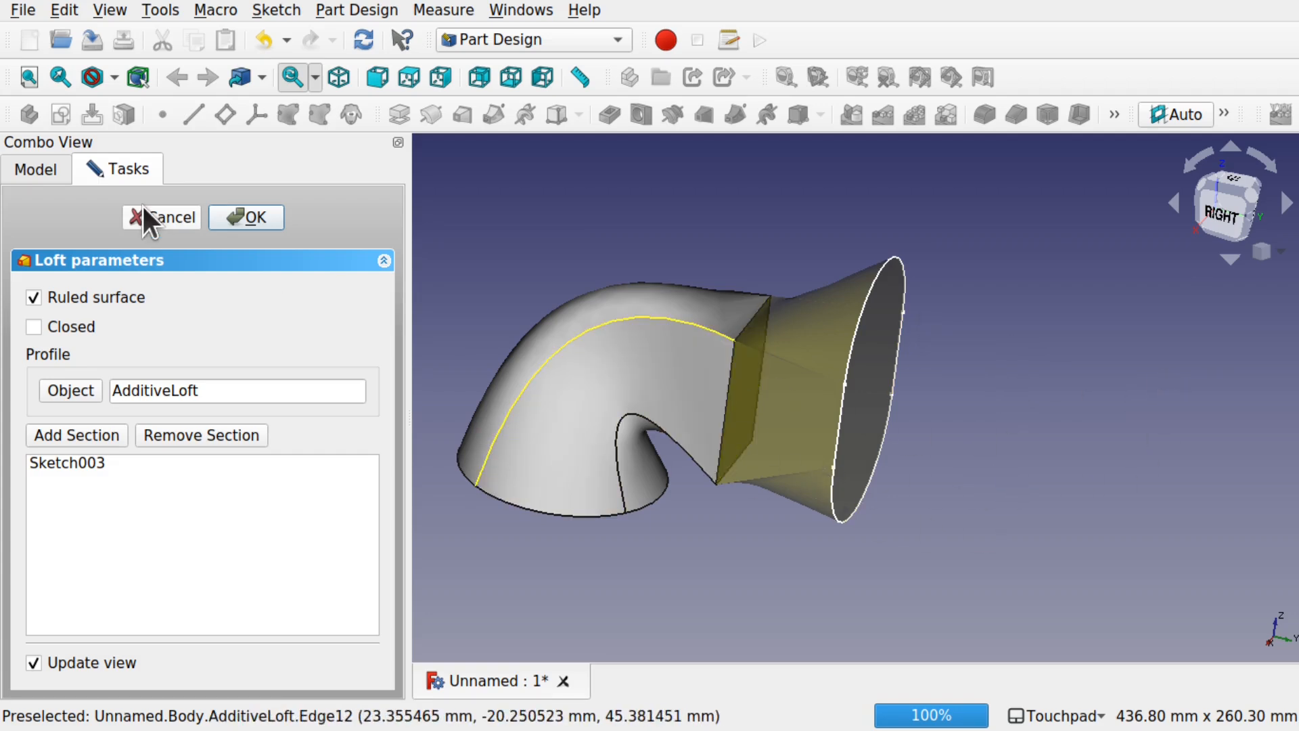
- Accept the ruled loft and pad its slot-shaped end face by 10 mm
{"action": "left_click", "coordinate": [250, 216]}
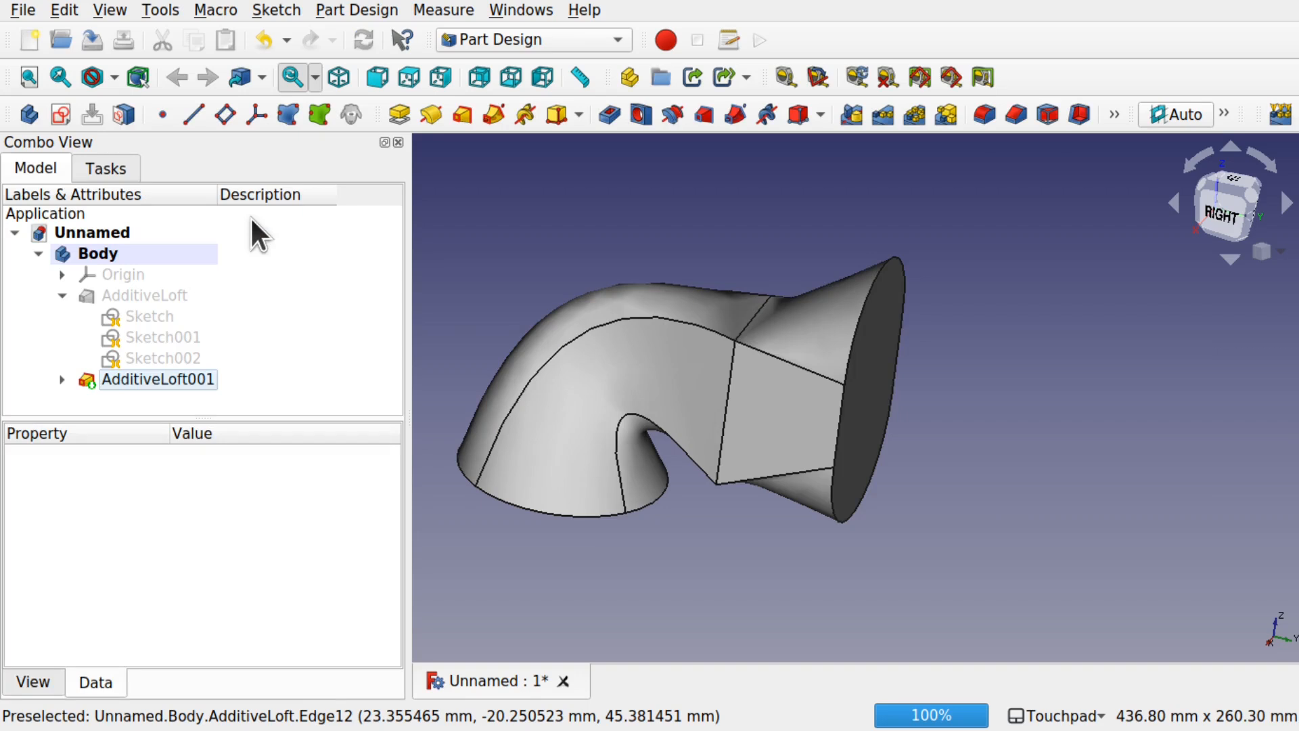
{"action": "middle_click_drag", "start_coordinate": [703, 424], "coordinate": [648, 397]}
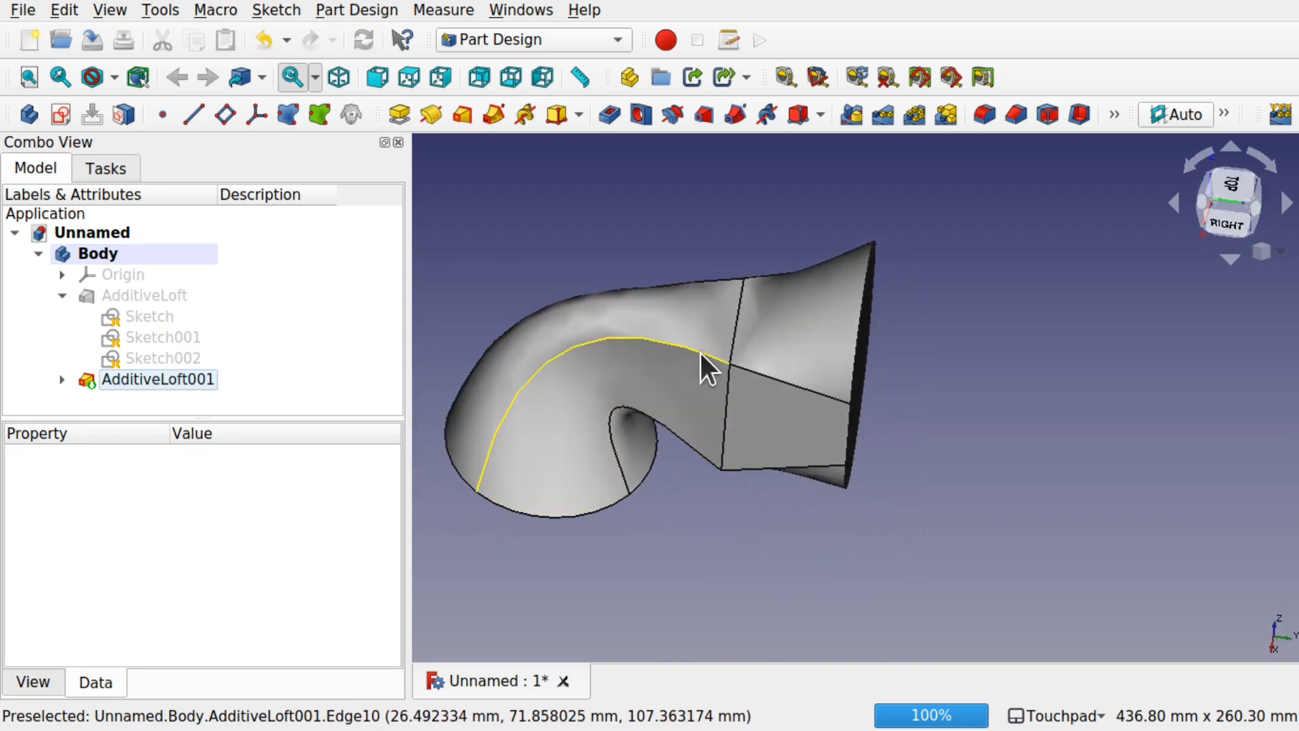
{"action": "middle_click_drag", "start_coordinate": [698, 346], "coordinate": [886, 301]}
{"action": "left_click", "coordinate": [741, 379]}
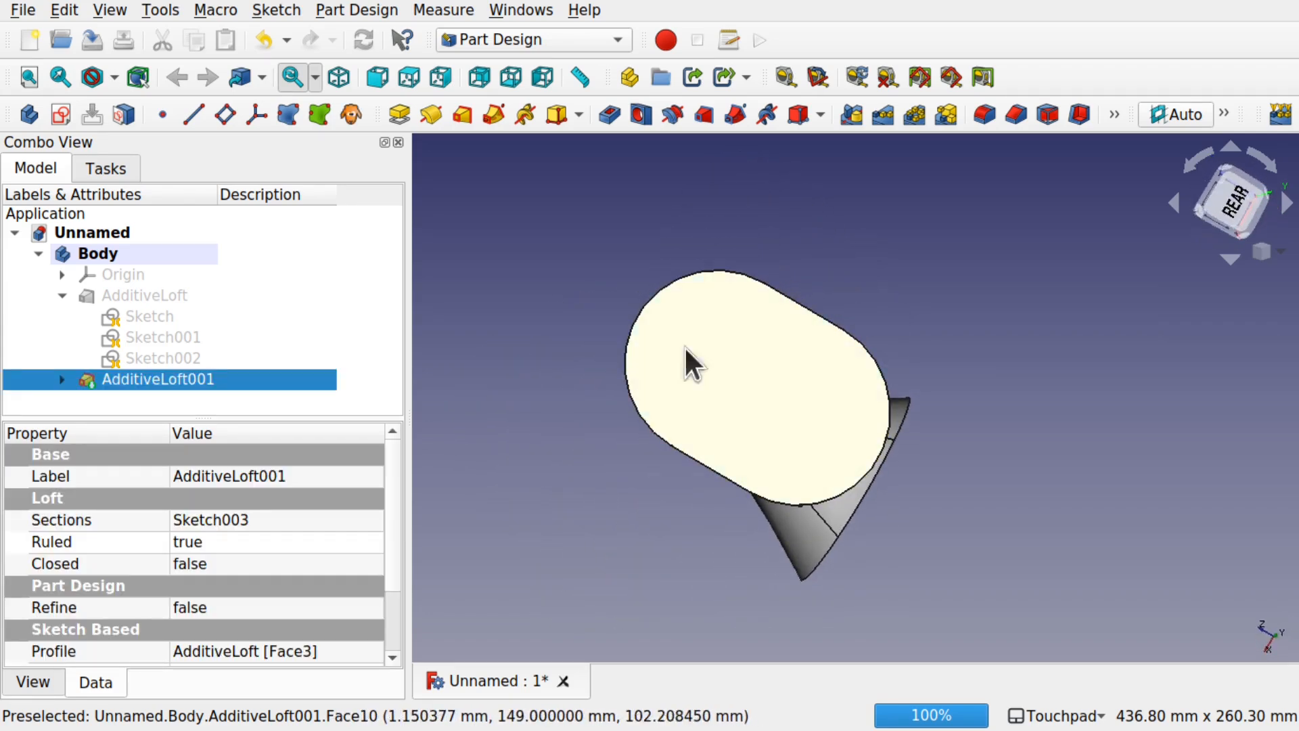
{"action": "left_click", "coordinate": [399, 114]}
{"action": "middle_click_drag", "start_coordinate": [574, 272], "coordinate": [797, 399]}
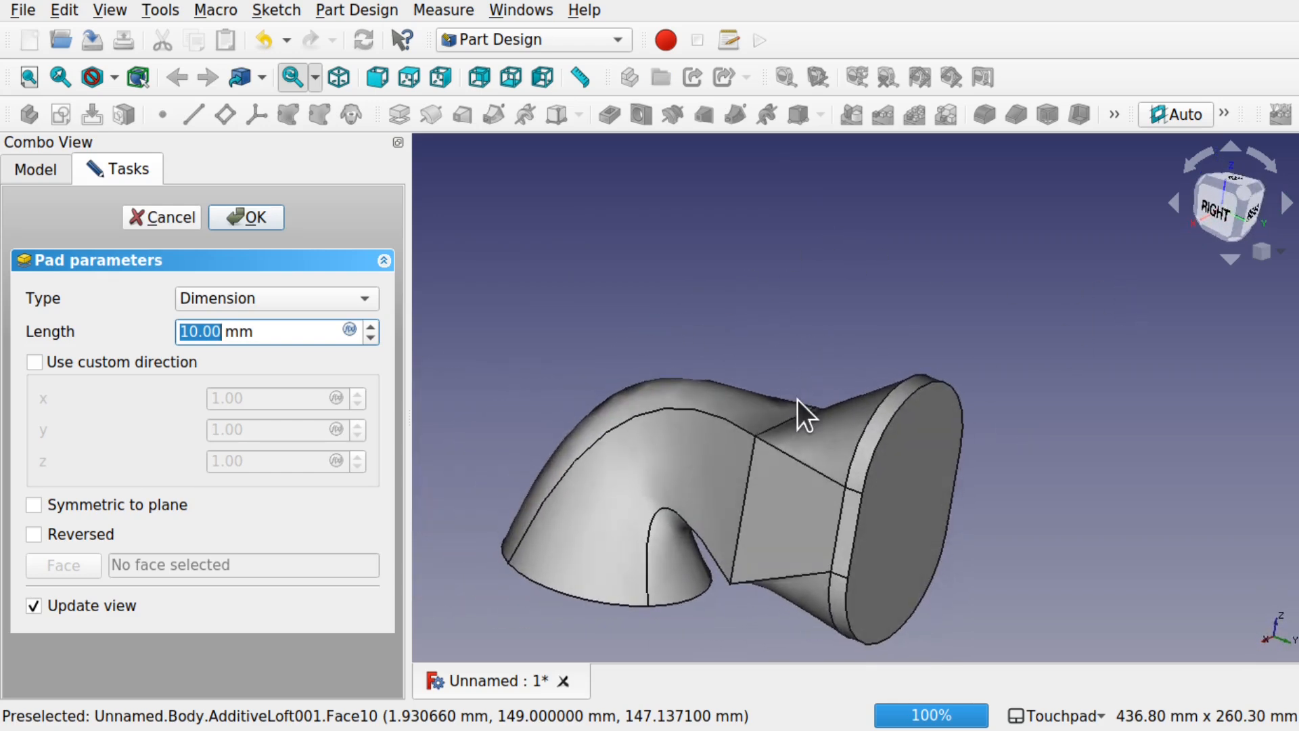
{"action": "left_click", "coordinate": [270, 217]}
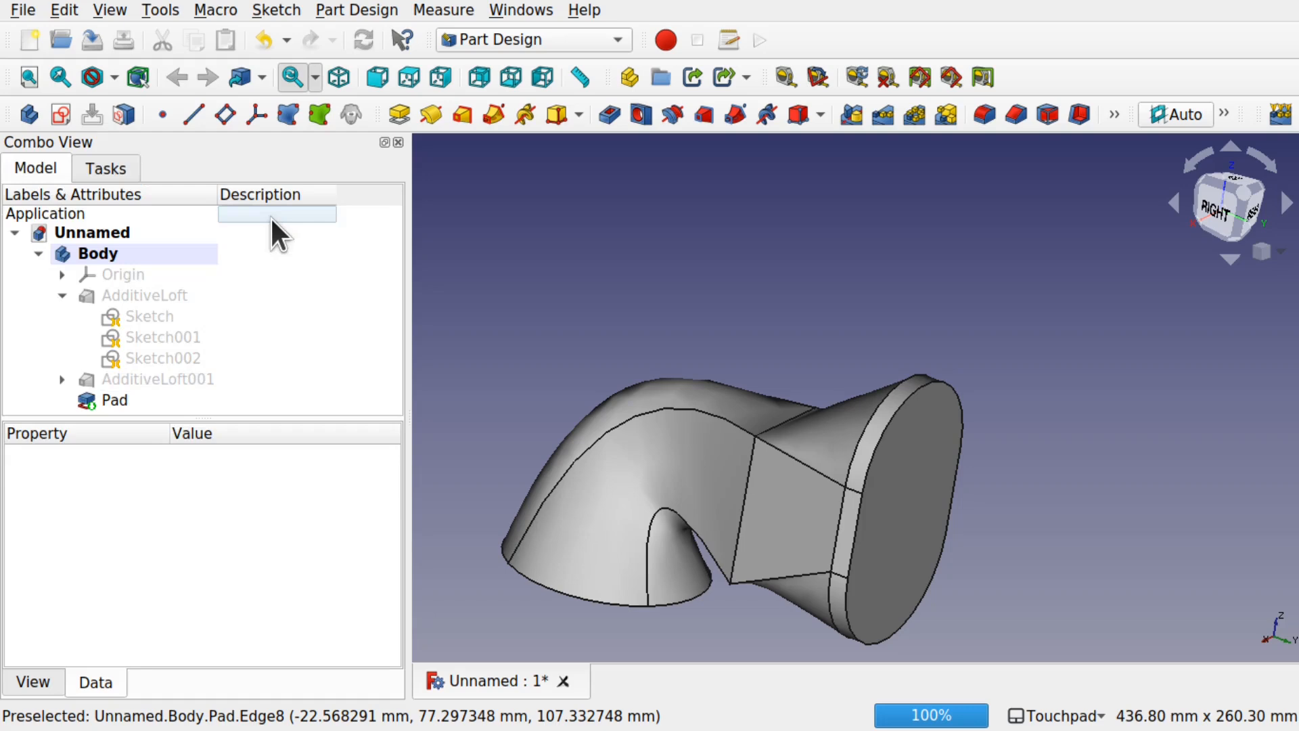
- Sketch a small upright rectangle across the vertical axis on the pad's outer face and pad it 10 mm
{"action": "left_click", "coordinate": [920, 457]}
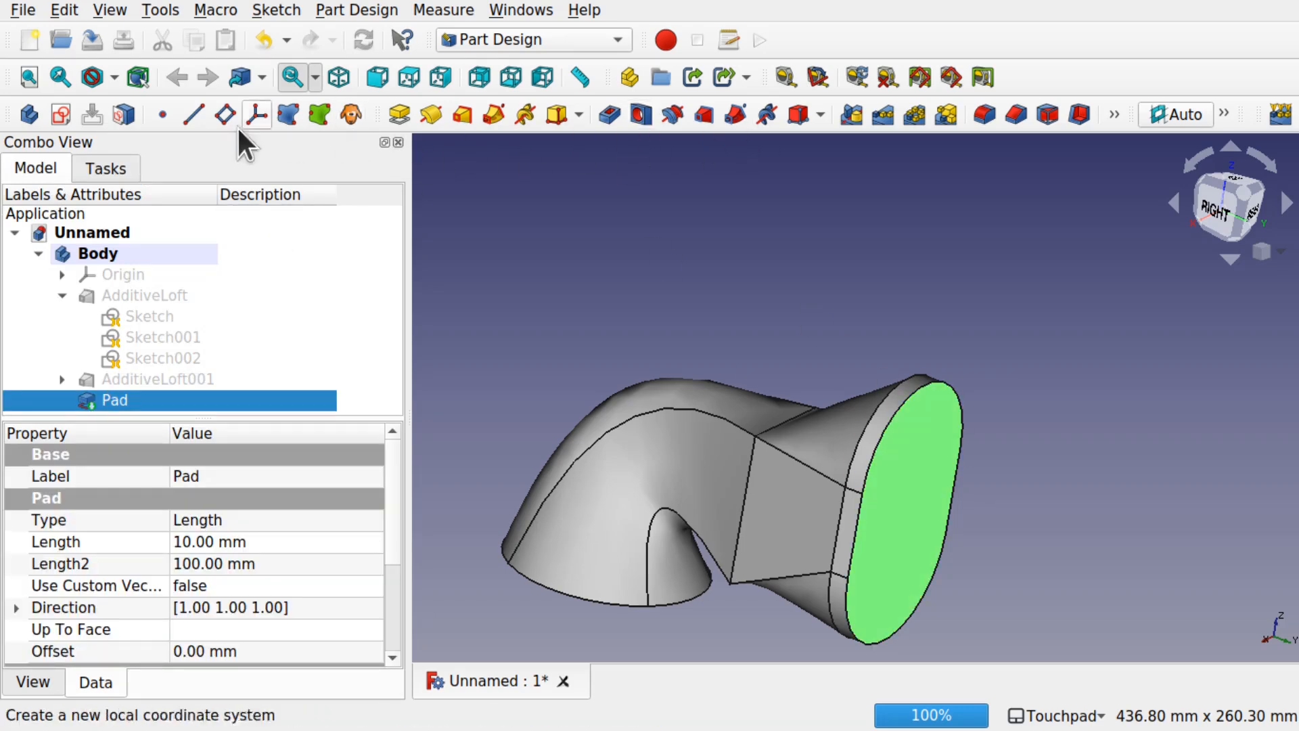
{"action": "left_click", "coordinate": [61, 114]}
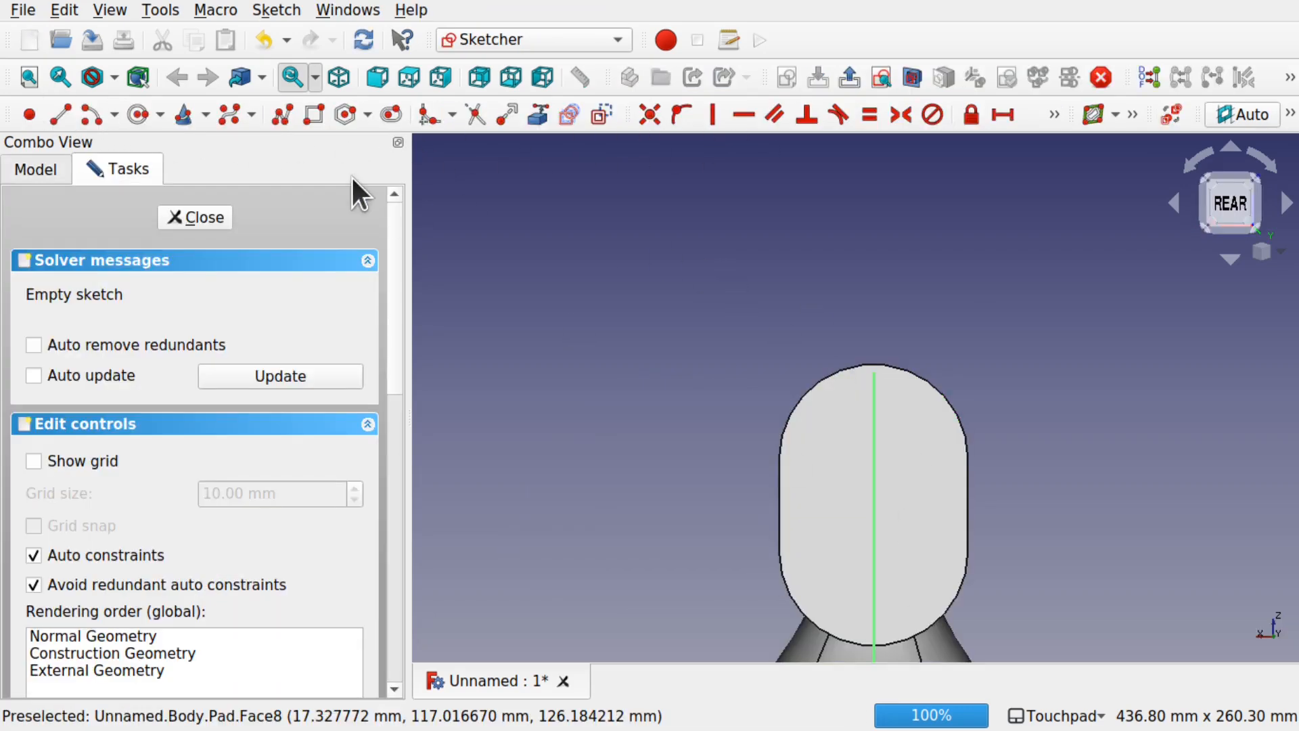
{"action": "left_click", "coordinate": [312, 115]}
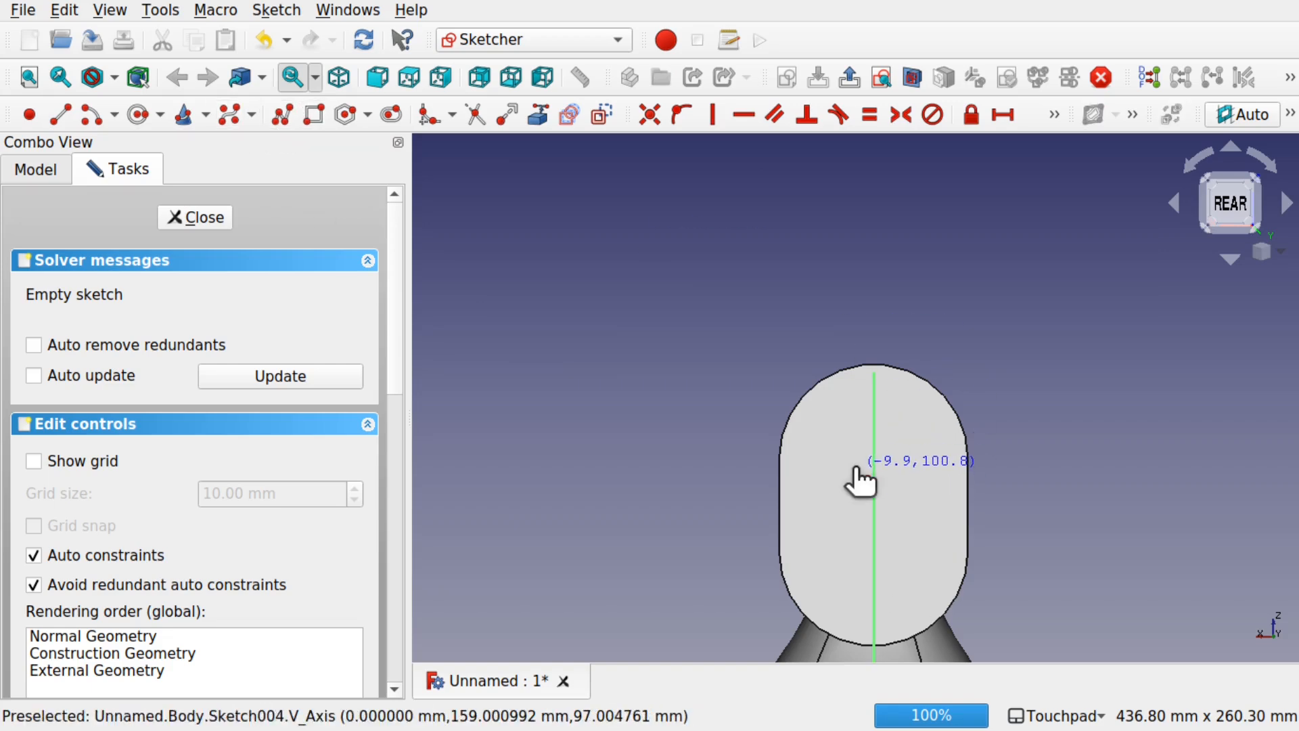
{"action": "left_click", "coordinate": [854, 468]}
{"action": "left_click", "coordinate": [915, 561]}
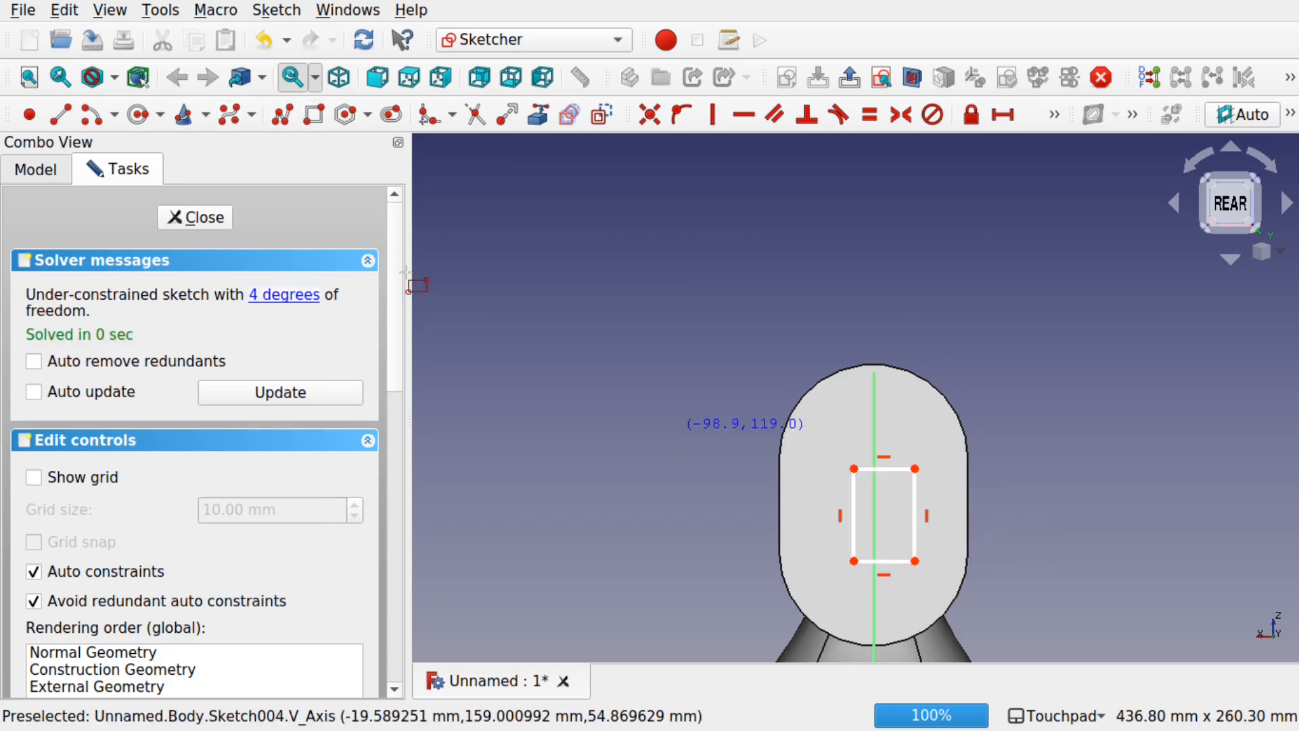
{"action": "left_click", "coordinate": [198, 218]}
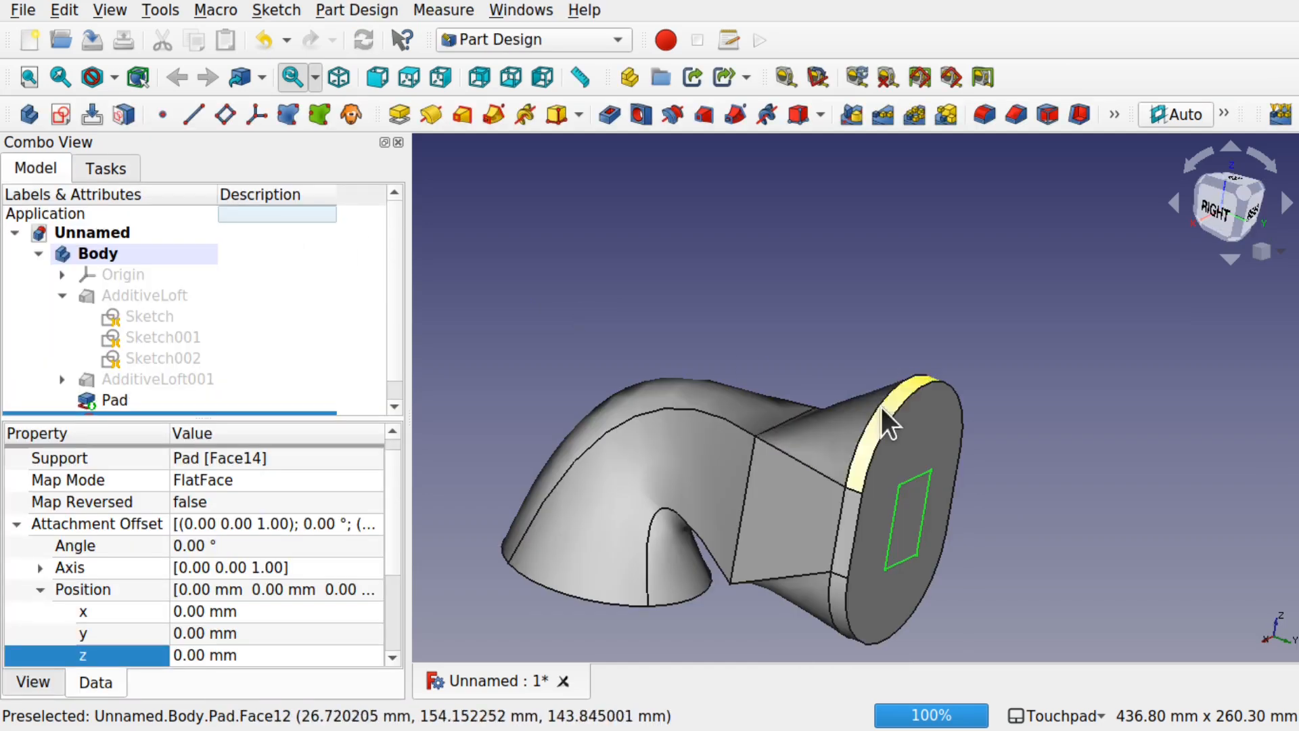
{"action": "left_click", "coordinate": [399, 114]}
{"action": "left_click", "coordinate": [262, 220]}
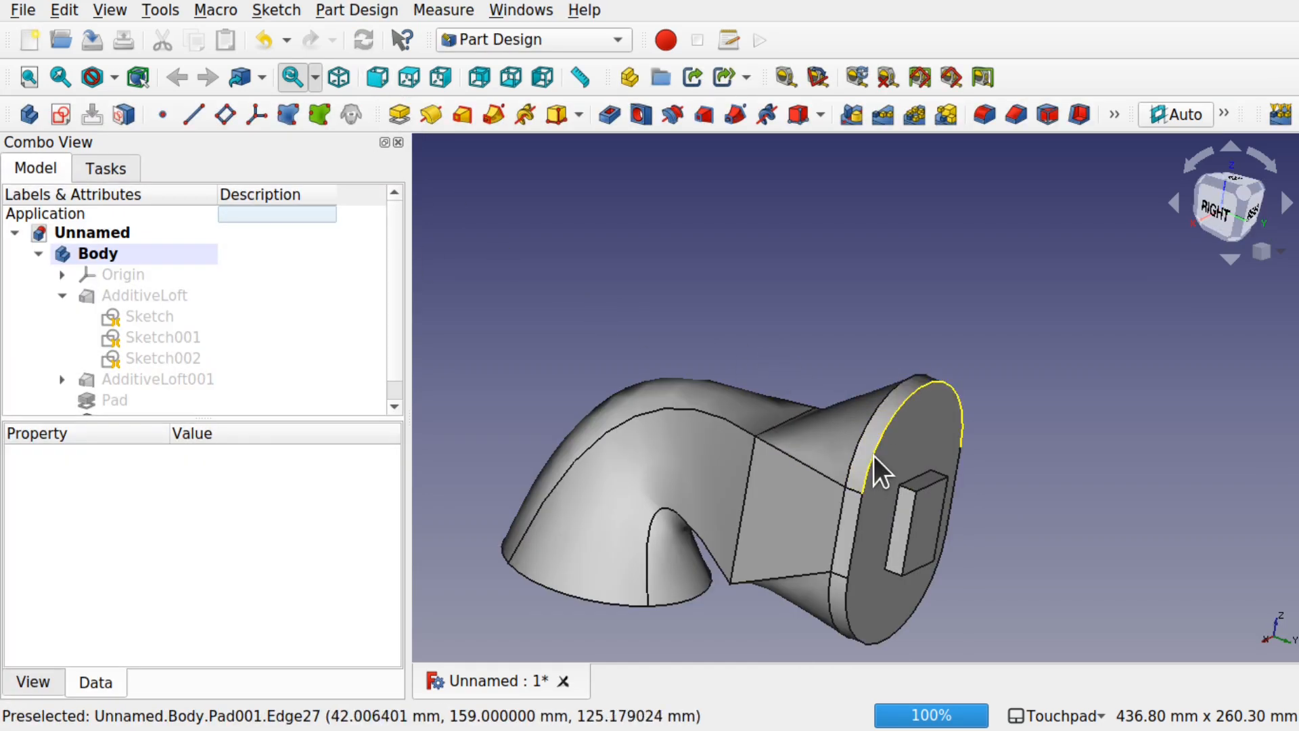
- Create a new sketch on the YZ base plane
{"action": "mouse_move", "coordinate": [1072, 530]}
{"action": "left_mouse_down", "text": "alt"}
{"action": "mouse_move", "coordinate": [980, 456]}
{"action": "mouse_move", "coordinate": [1063, 541]}
{"action": "left_mouse_up", "text": "alt"}
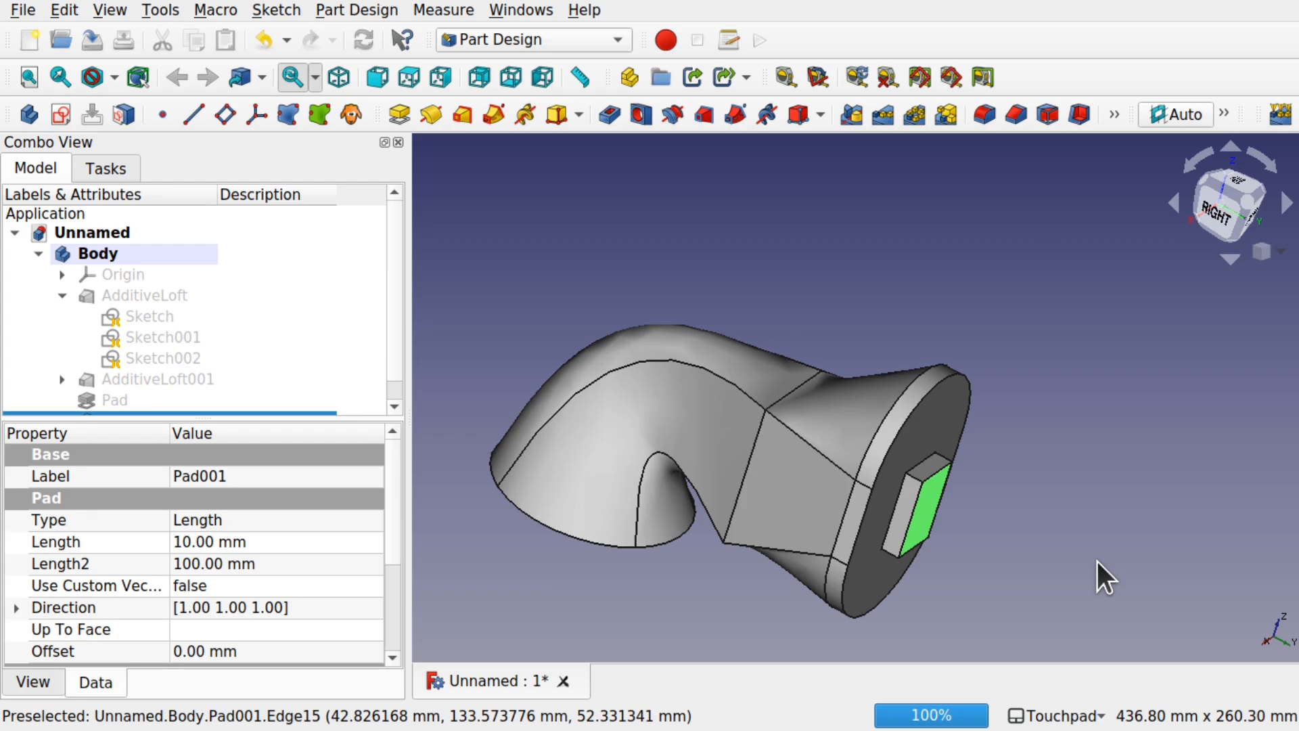
{"action": "left_click_drag", "start_coordinate": [1095, 559], "coordinate": [1043, 545], "text": "alt"}
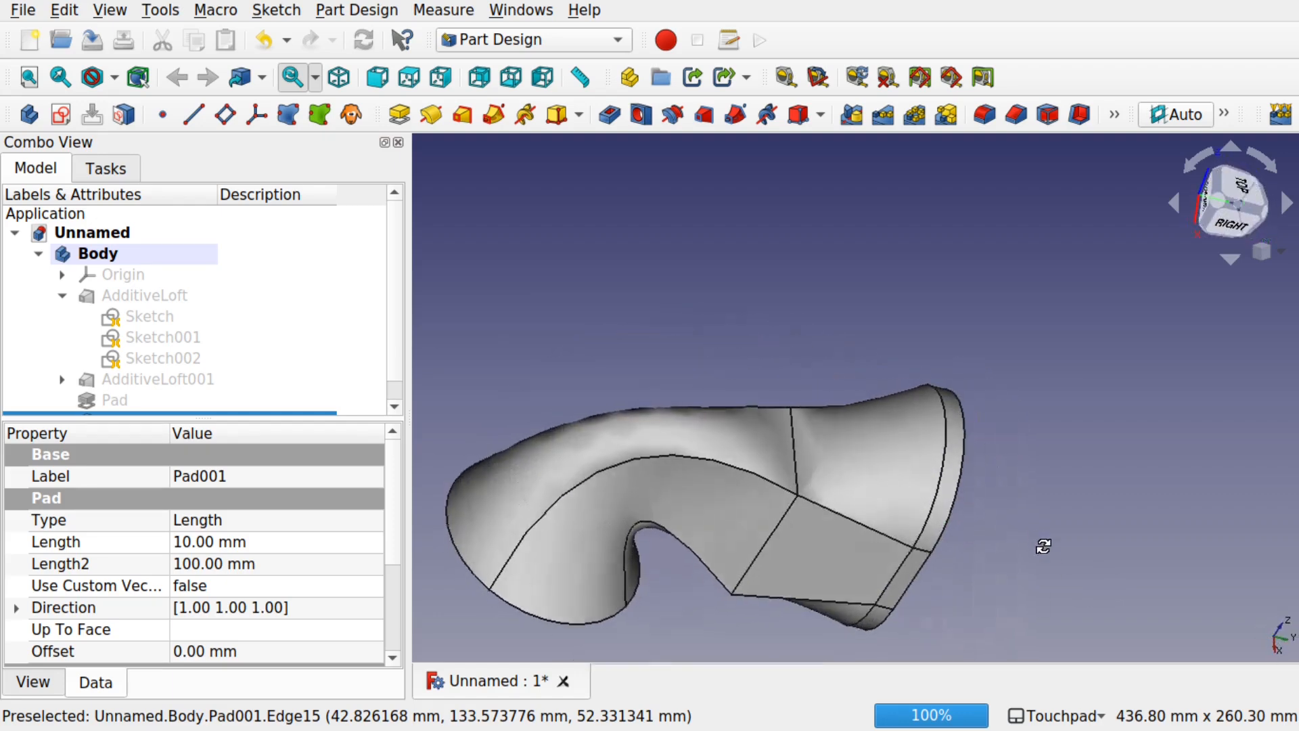
{"action": "left_click", "coordinate": [840, 571]}
{"action": "left_click_drag", "start_coordinate": [841, 570], "coordinate": [911, 587], "text": "alt"}
{"action": "scroll", "coordinate": [830, 511], "scroll_direction": "down", "scroll_amount": 3}
{"action": "left_click", "coordinate": [910, 588]}
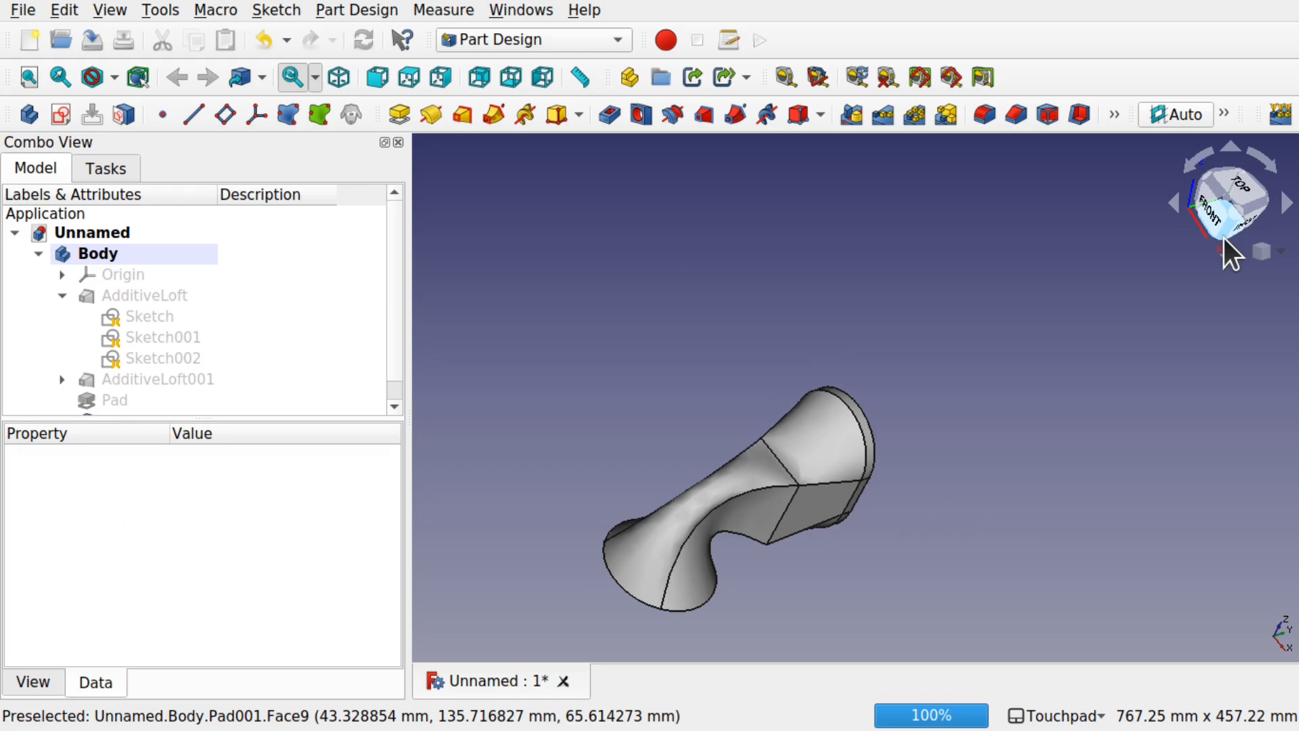
{"action": "left_click", "coordinate": [59, 114]}
{"action": "left_click_drag", "start_coordinate": [744, 453], "coordinate": [700, 400], "text": "alt"}
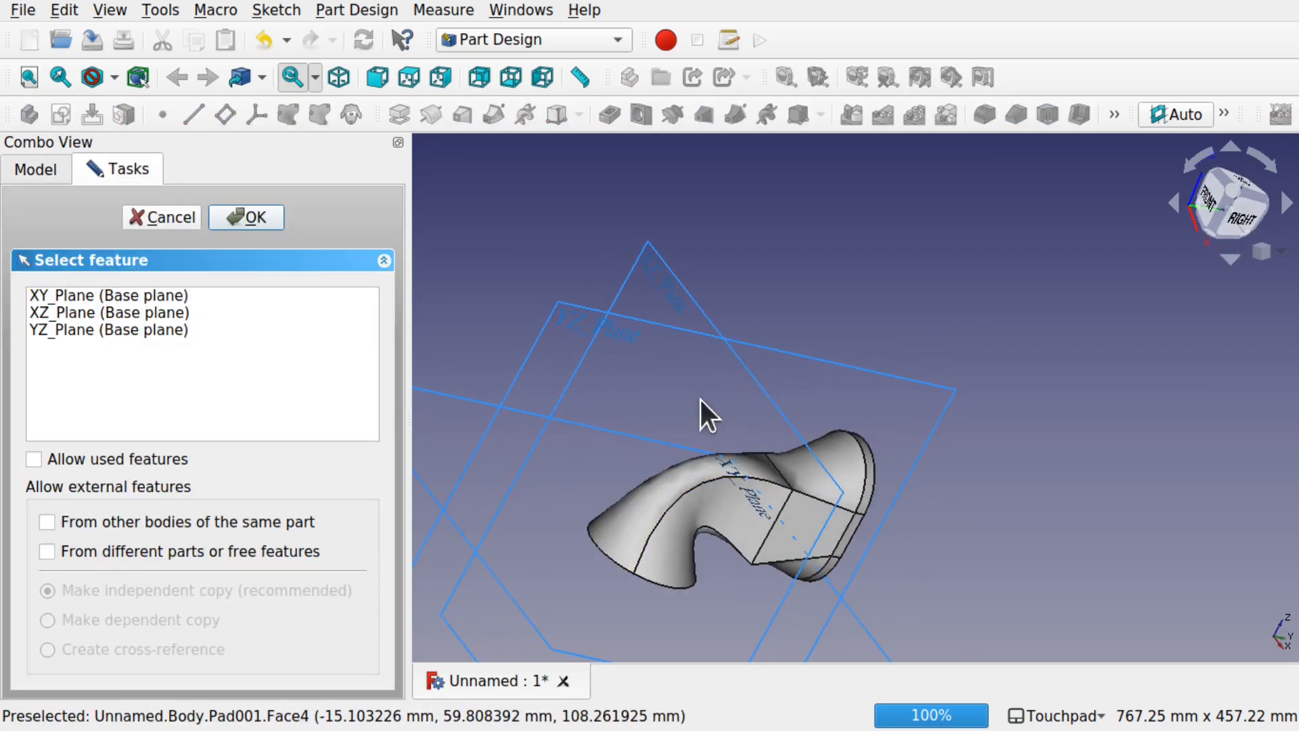
{"action": "left_click", "coordinate": [583, 318]}
{"action": "left_click", "coordinate": [260, 213]}
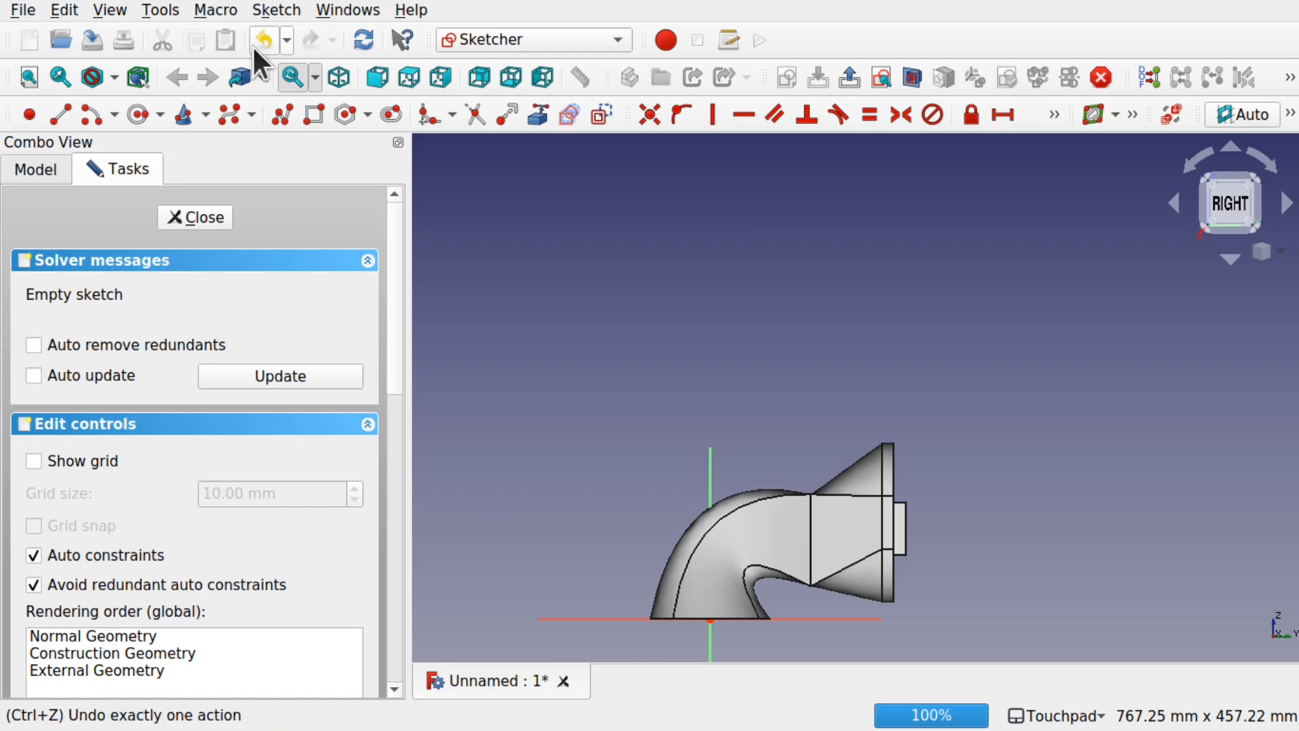
- Draw a circle centred over the flat side face of the second loft and close the sketch
{"action": "left_click", "coordinate": [135, 115]}
{"action": "left_click", "coordinate": [851, 528]}
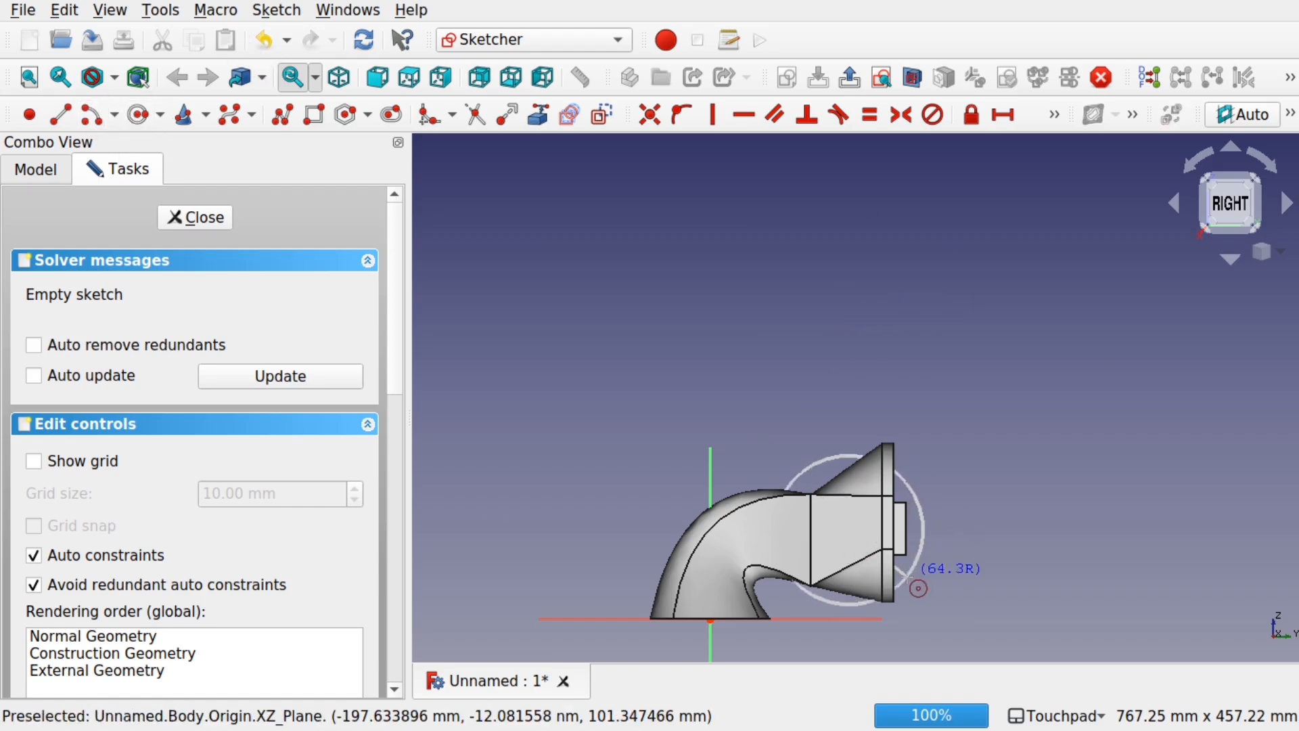
{"action": "left_click", "coordinate": [903, 572]}
{"action": "mouse_move", "coordinate": [767, 452]}
{"action": "left_mouse_down", "text": "alt"}
{"action": "mouse_move", "coordinate": [942, 580]}
{"action": "mouse_move", "coordinate": [992, 580]}
{"action": "mouse_move", "coordinate": [840, 513]}
{"action": "mouse_move", "coordinate": [870, 540]}
{"action": "mouse_move", "coordinate": [531, 357]}
{"action": "left_mouse_up", "text": "alt"}
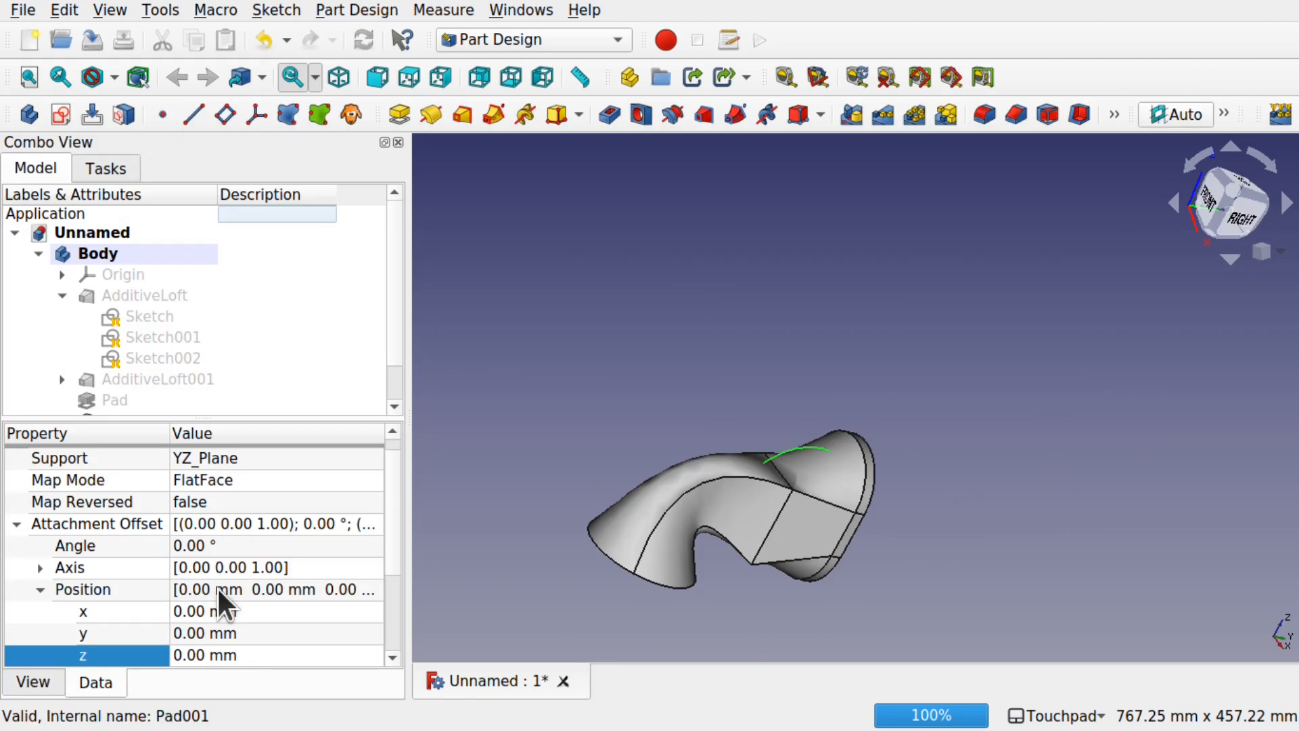
- Set the z position of the circle sketch's attachment offset to 123 mm, moving it clear of the body
{"action": "left_click", "coordinate": [267, 654]}
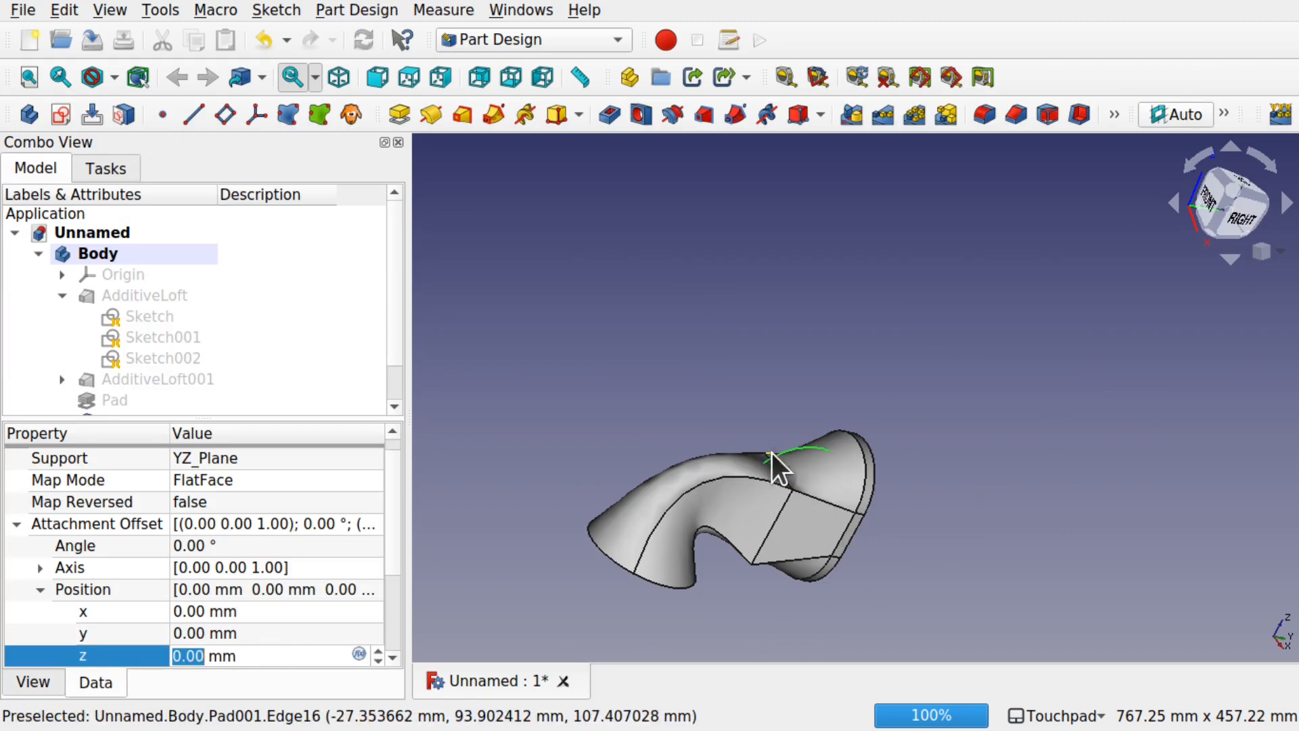
{"action": "left_click_drag", "start_coordinate": [769, 452], "coordinate": [831, 517], "text": "alt"}
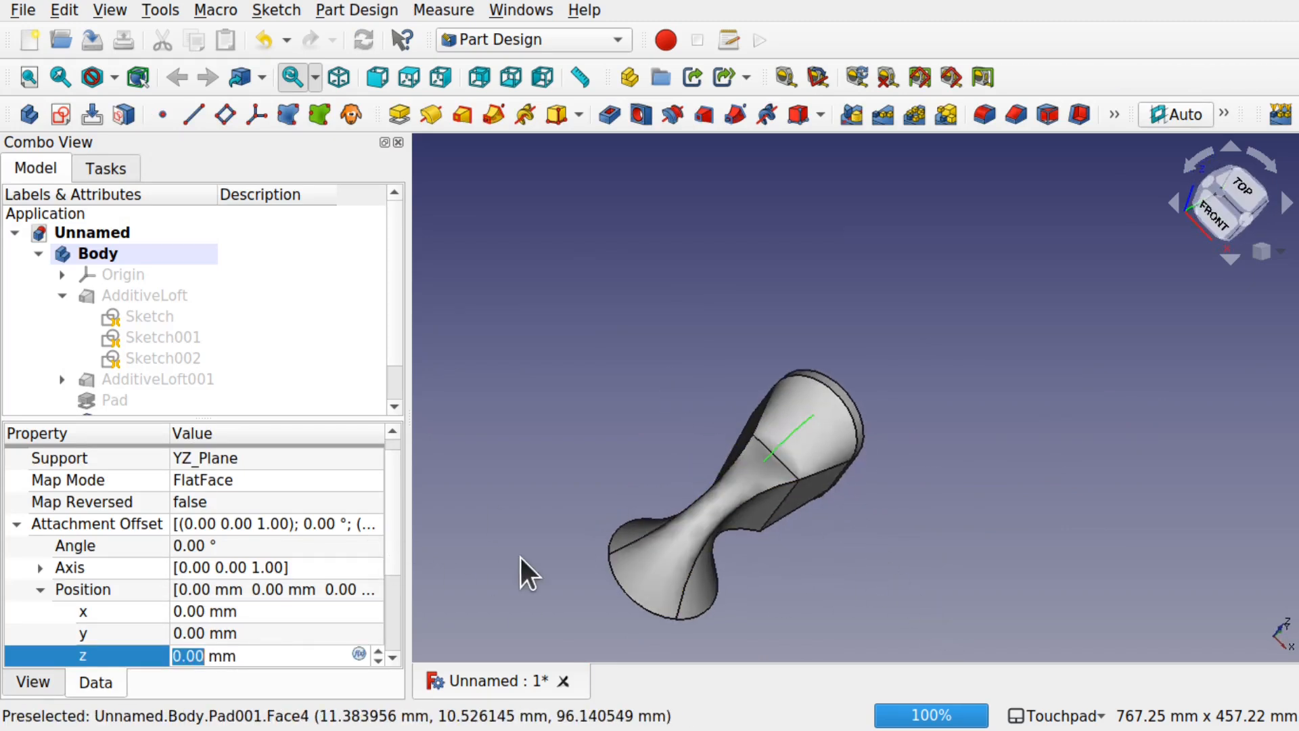
{"action": "type", "text": "33"}
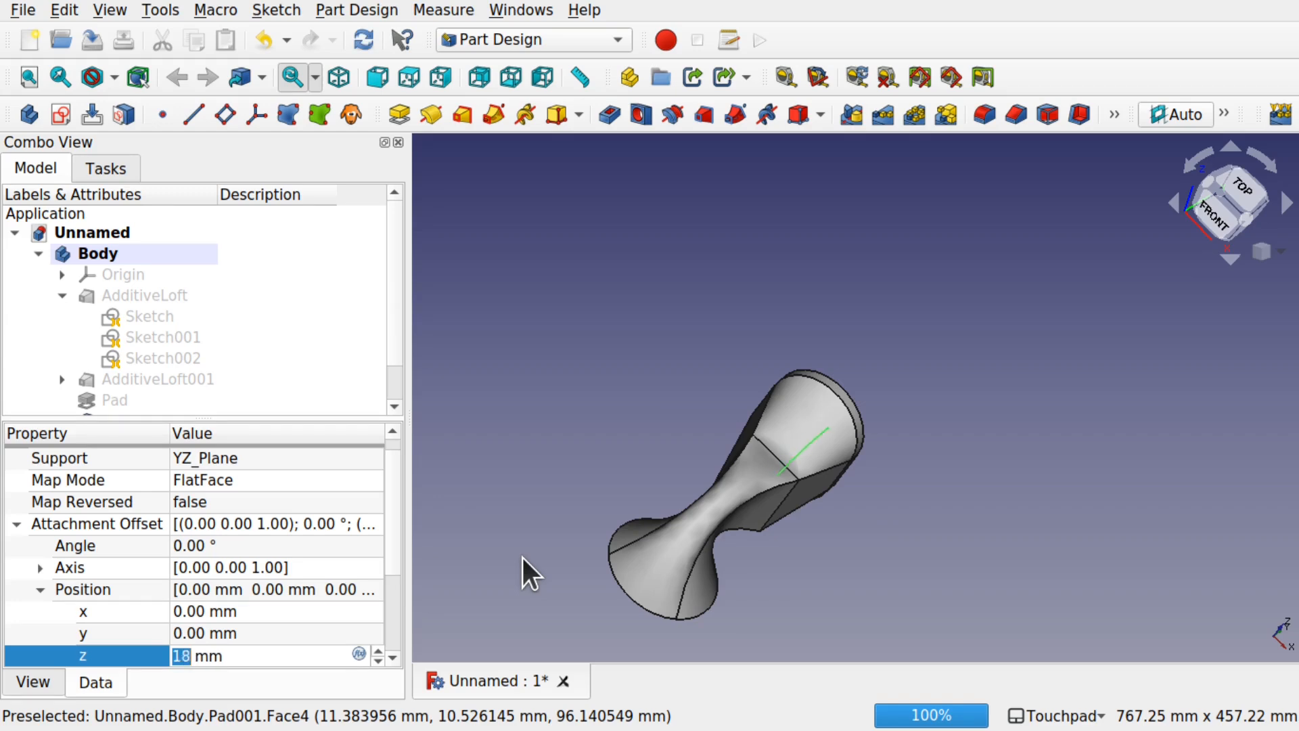
{"action": "type", "text": "83"}
{"action": "key", "text": "Return"}
{"action": "key", "text": "Page_Up"}
{"action": "key", "text": "Page_Up"}
{"action": "key", "text": "Page_Up"}
{"action": "key", "text": "Page_Up"}
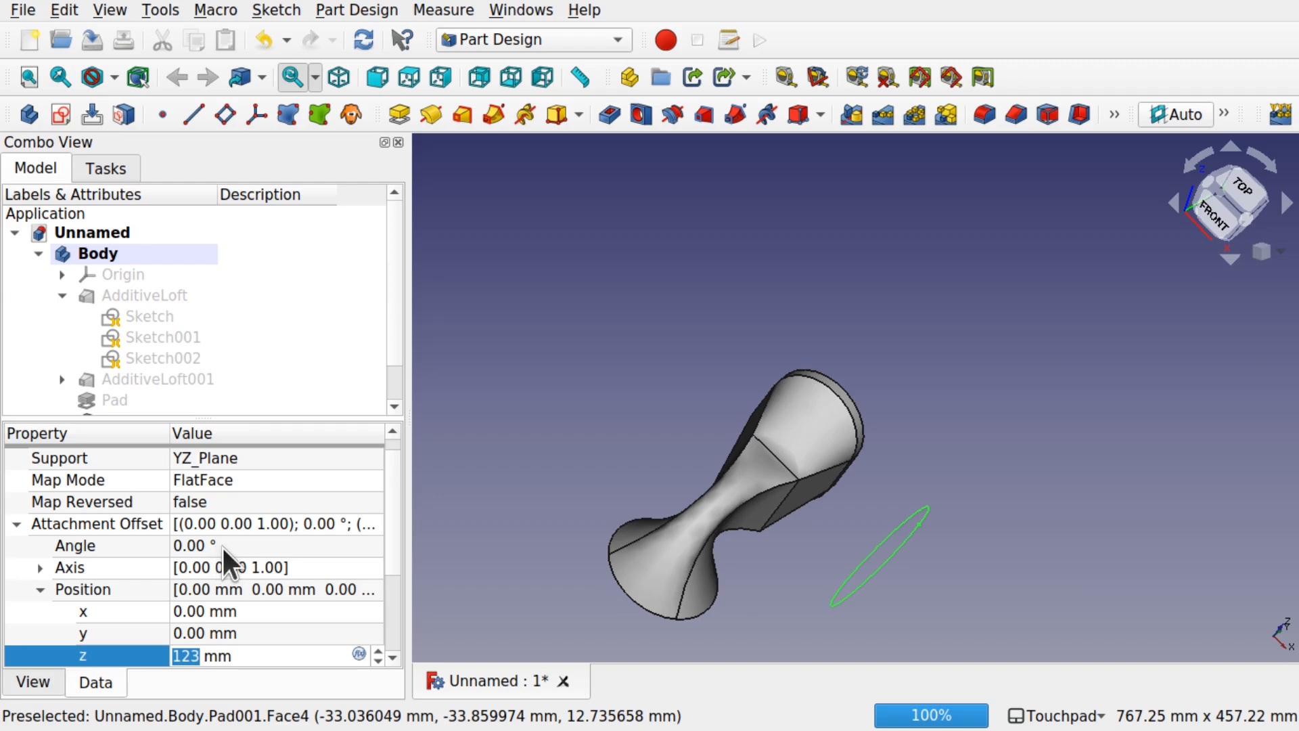
- Set the circle sketch's attachment offset axis to x 1 and z 0, and tilt the sketch about it by raising the angle
{"action": "left_click", "coordinate": [38, 567]}
{"action": "left_click", "coordinate": [233, 588]}
{"action": "type", "text": "1"}
{"action": "left_click", "coordinate": [233, 629]}
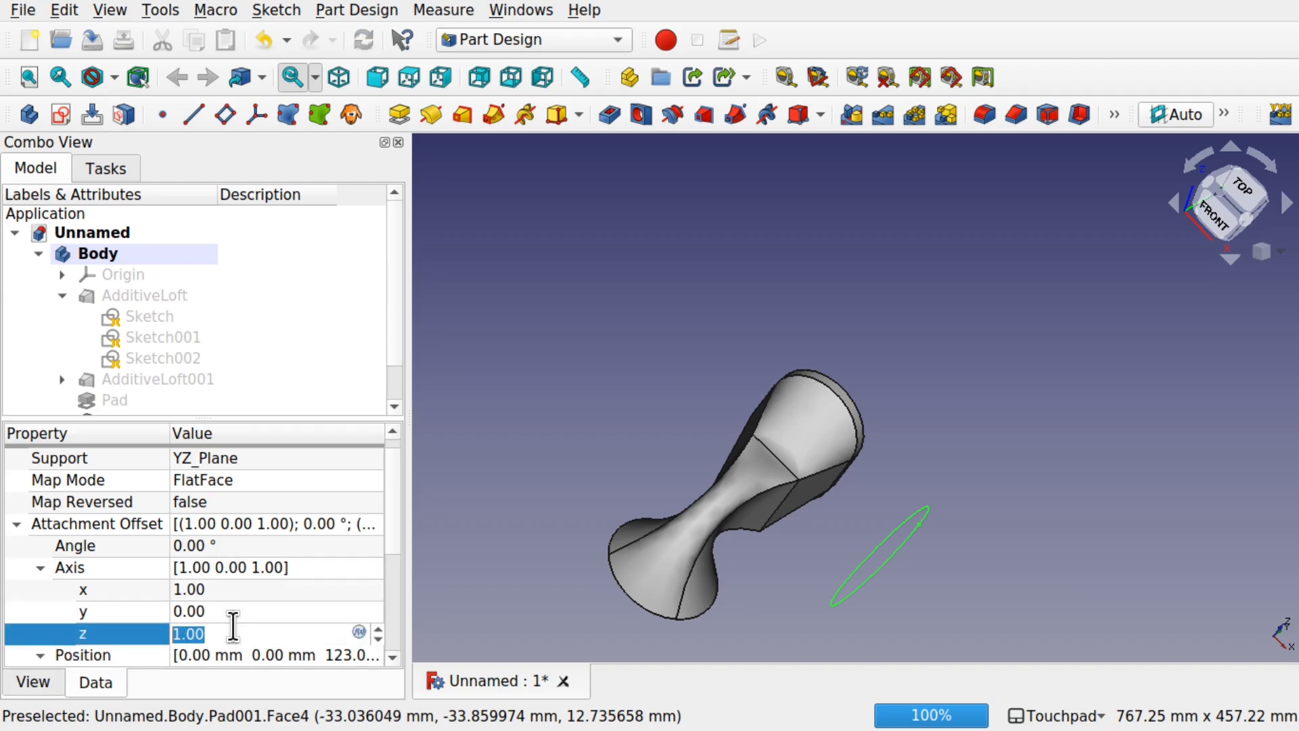
{"action": "type", "text": "0"}
{"action": "left_click", "coordinate": [233, 544]}
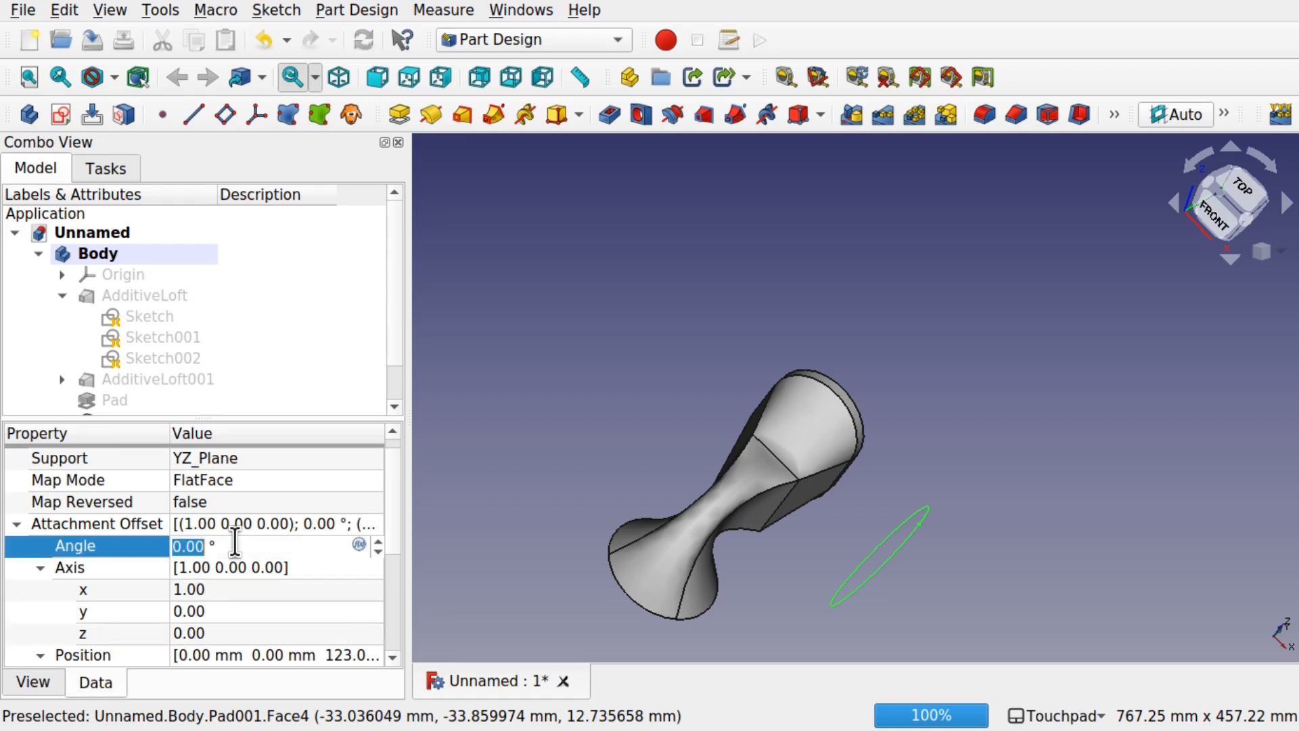
{"action": "scroll", "coordinate": [235, 541], "scroll_direction": "up", "scroll_amount": 20}
{"action": "scroll", "coordinate": [234, 542], "scroll_direction": "up", "scroll_amount": 1}
- Create an additive loft from the second loft's flat side face to the tilted circle Sketch005, then reopen its parameters and accept them
{"action": "left_click_drag", "start_coordinate": [814, 493], "coordinate": [793, 406]}
{"action": "left_click", "coordinate": [792, 406]}
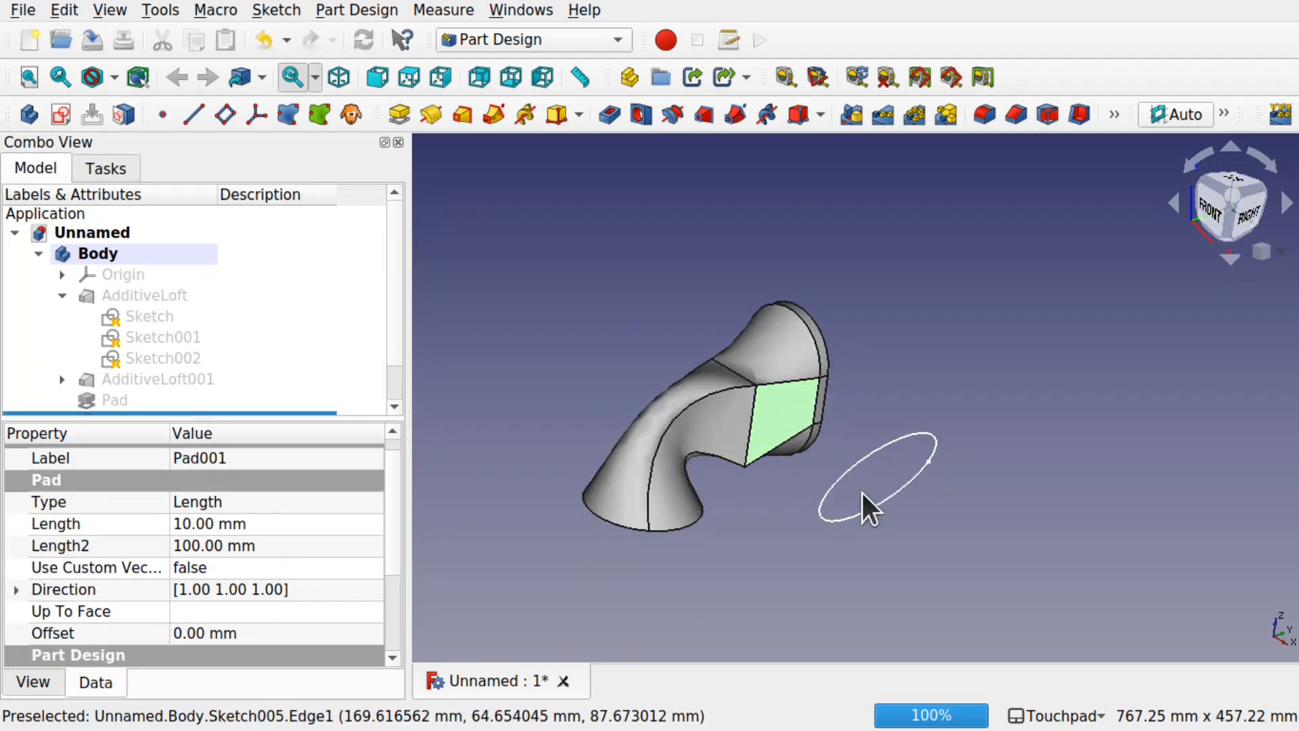
{"action": "left_click", "coordinate": [462, 115]}
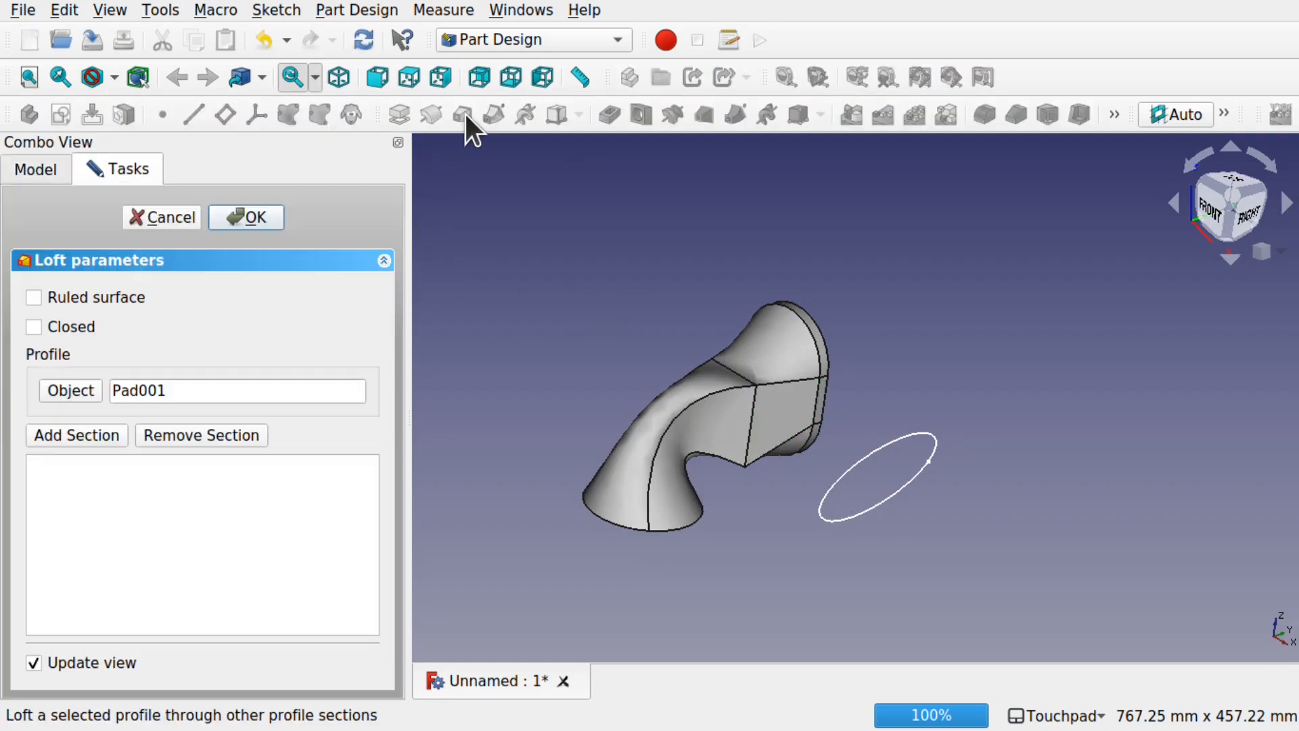
{"action": "left_click", "coordinate": [94, 436]}
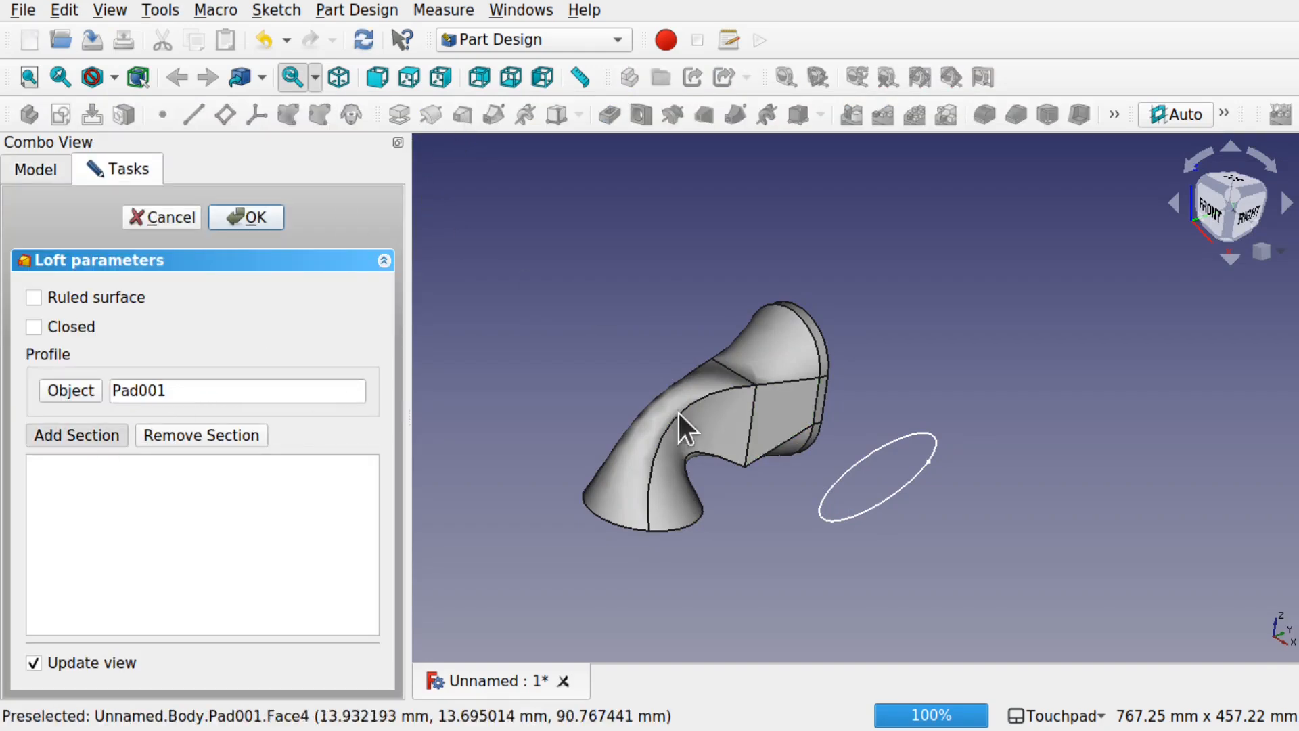
{"action": "left_click", "coordinate": [860, 457]}
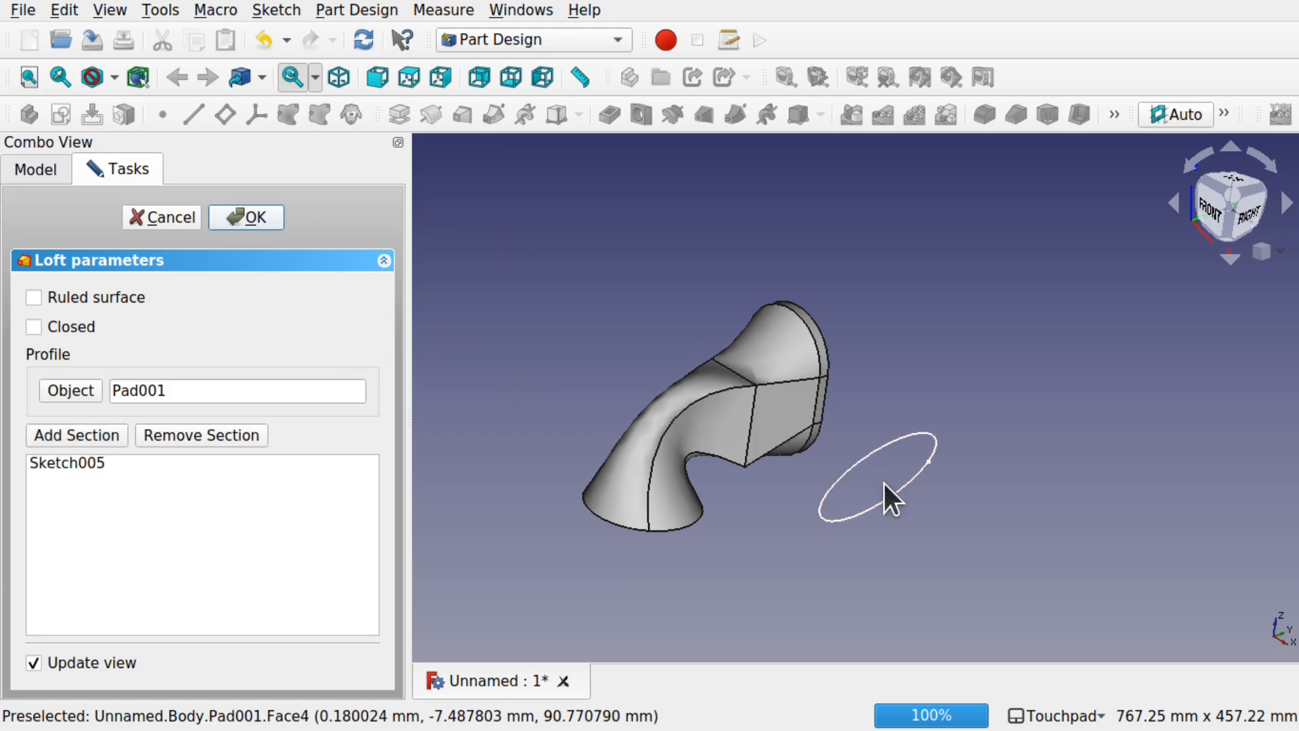
{"action": "key", "text": "Return"}
{"action": "left_click", "coordinate": [133, 404]}
{"action": "double_click", "coordinate": [132, 403]}
{"action": "left_click", "coordinate": [248, 215]}
- Examine the finished side loft and the curved faces on either side of the joint between the first two lofts from several angles
{"action": "left_click_drag", "start_coordinate": [874, 471], "coordinate": [647, 342], "text": "alt"}
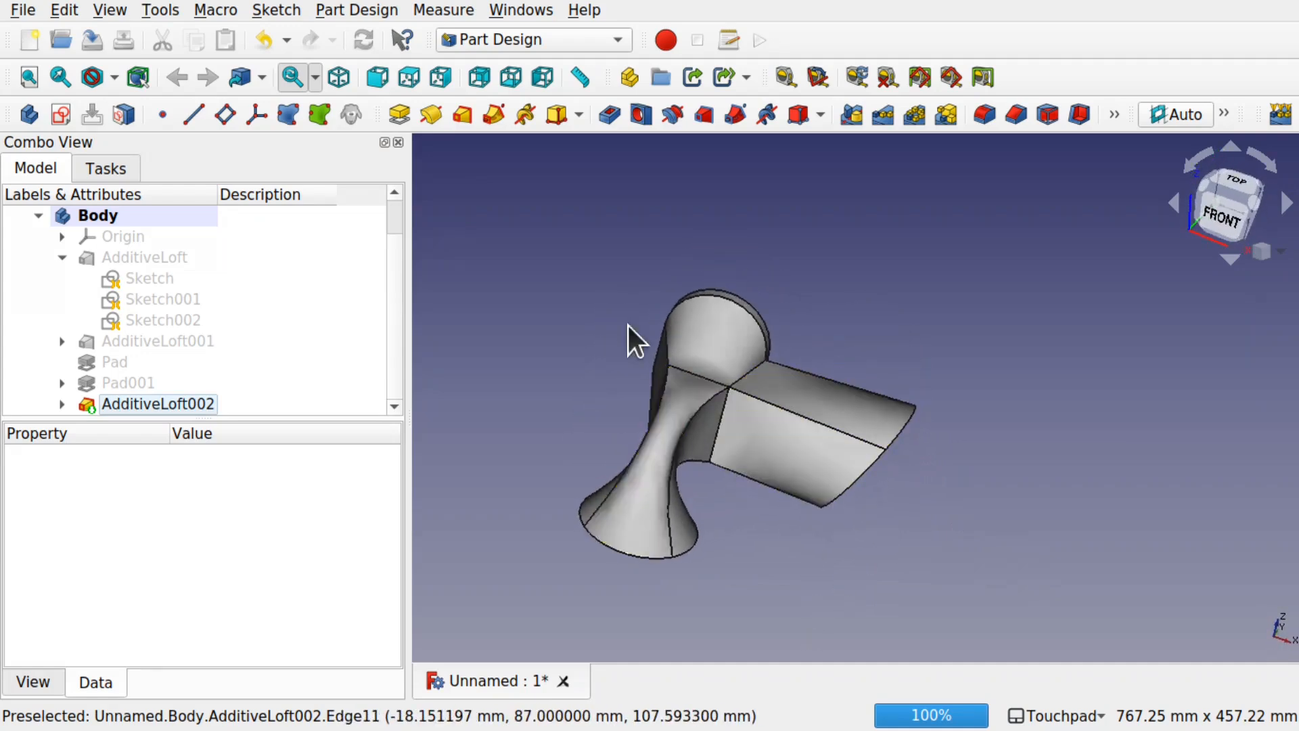
{"action": "left_click_drag", "start_coordinate": [589, 449], "coordinate": [730, 290], "text": "alt"}
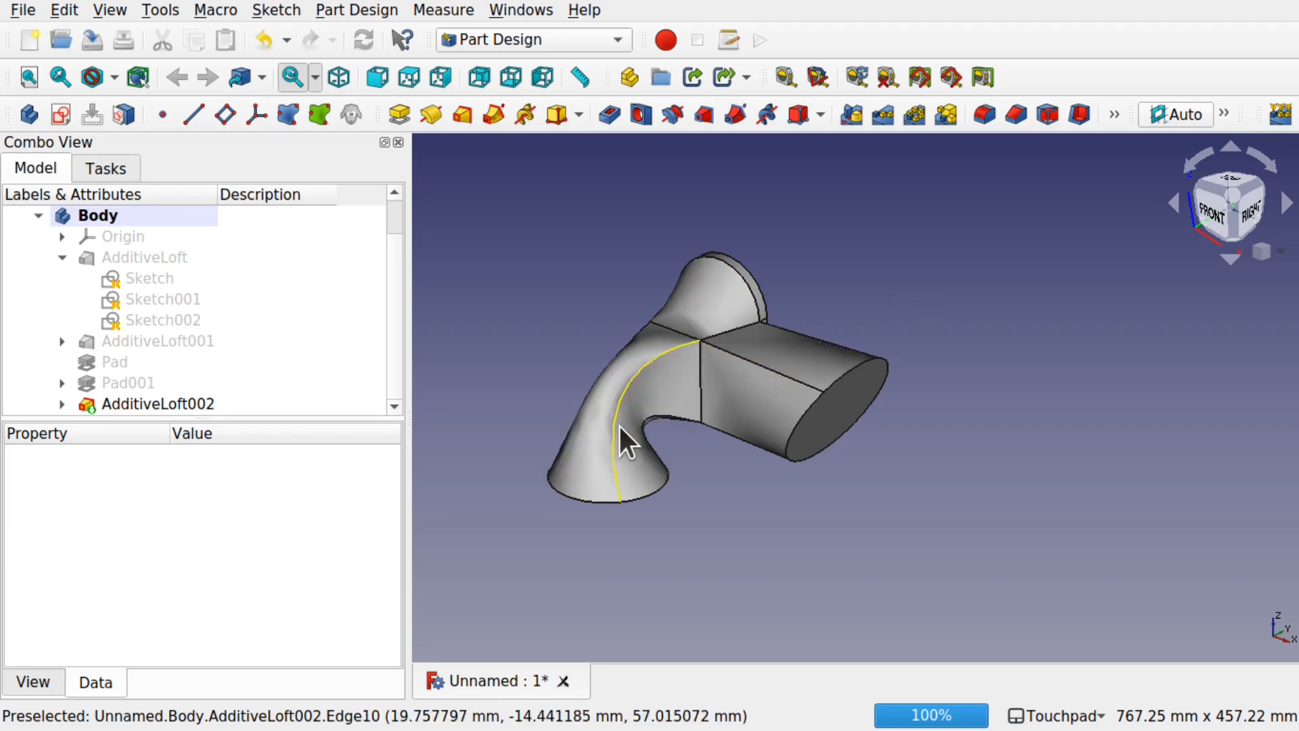
{"action": "left_click_drag", "start_coordinate": [821, 291], "coordinate": [694, 390], "text": "alt"}
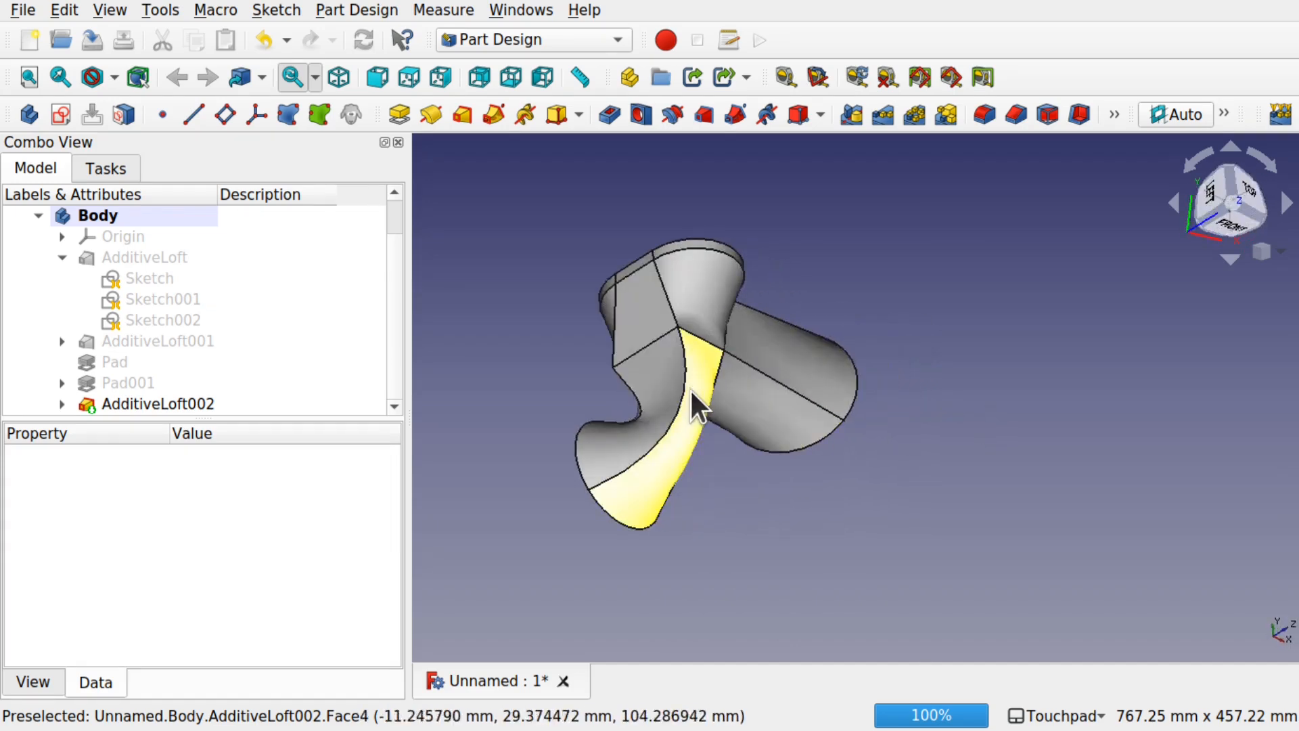
{"action": "left_click", "coordinate": [694, 390]}
{"action": "left_click", "coordinate": [694, 302]}
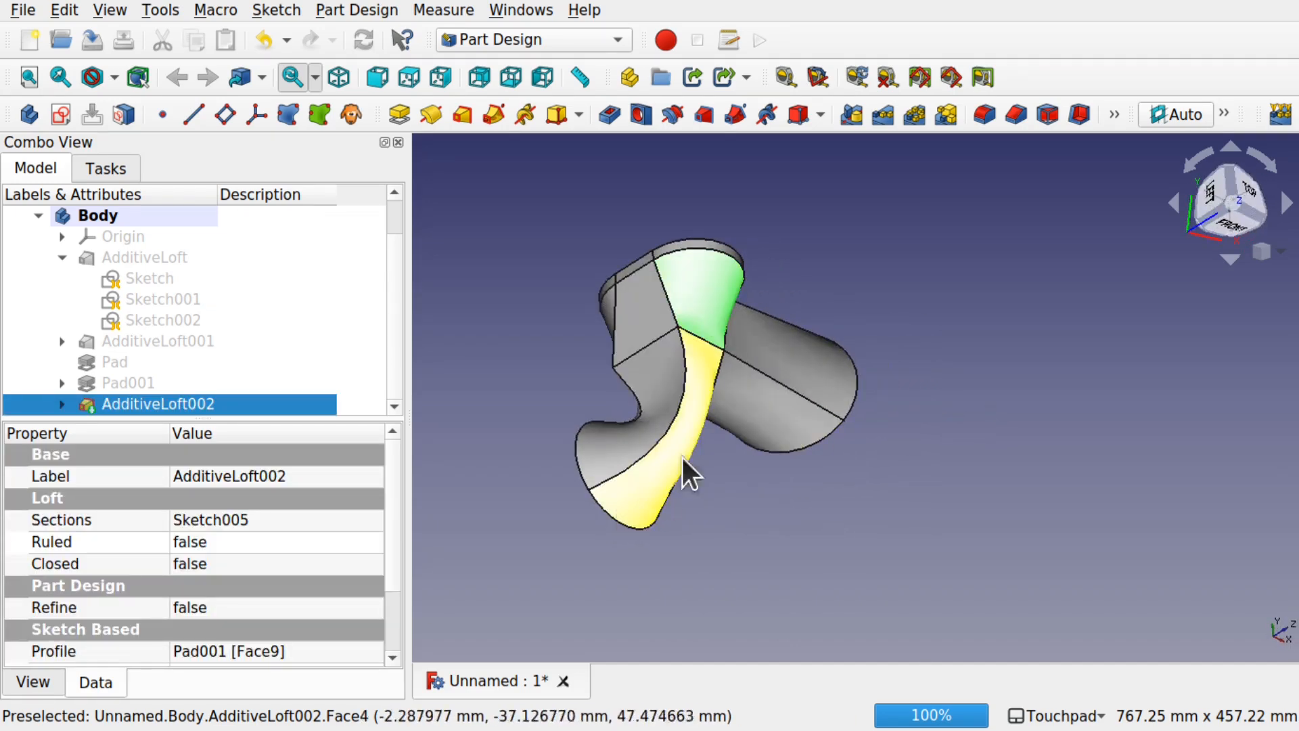
{"action": "left_click_drag", "start_coordinate": [716, 238], "coordinate": [683, 343], "text": "alt"}
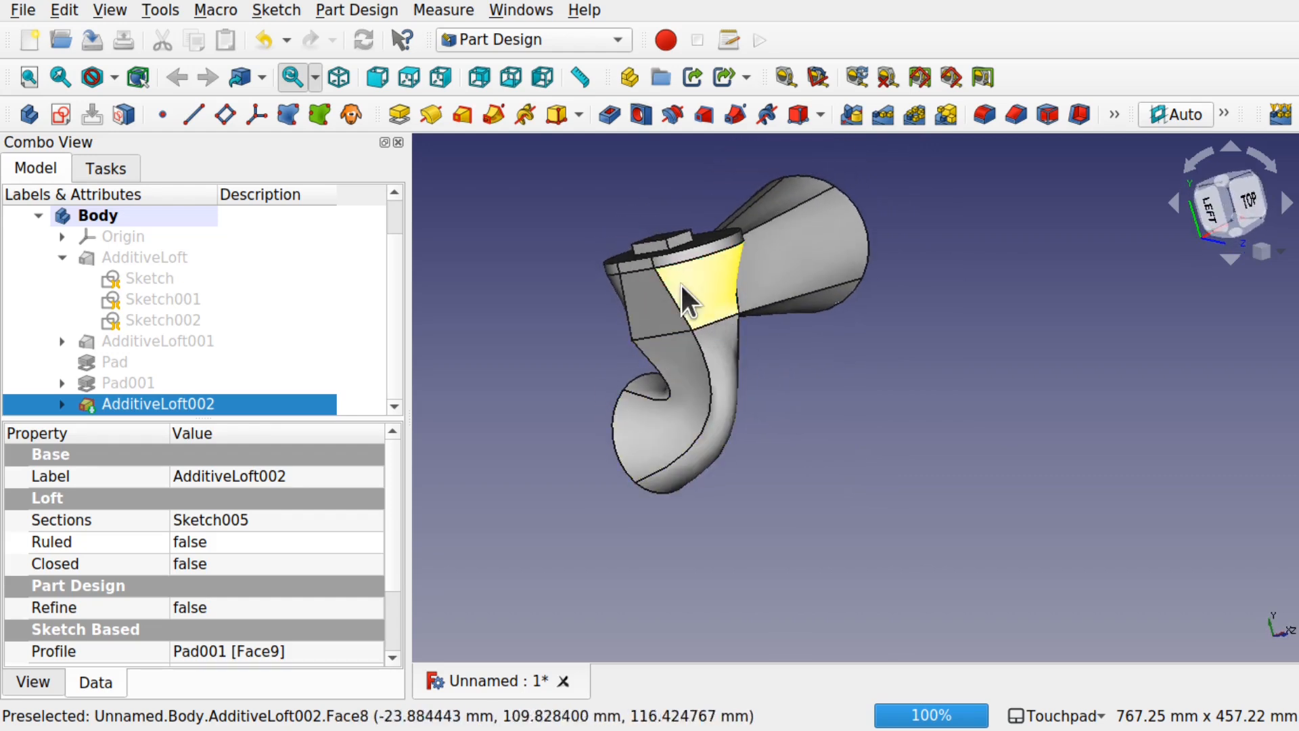
{"action": "left_click_drag", "start_coordinate": [700, 340], "coordinate": [708, 266], "text": "alt"}
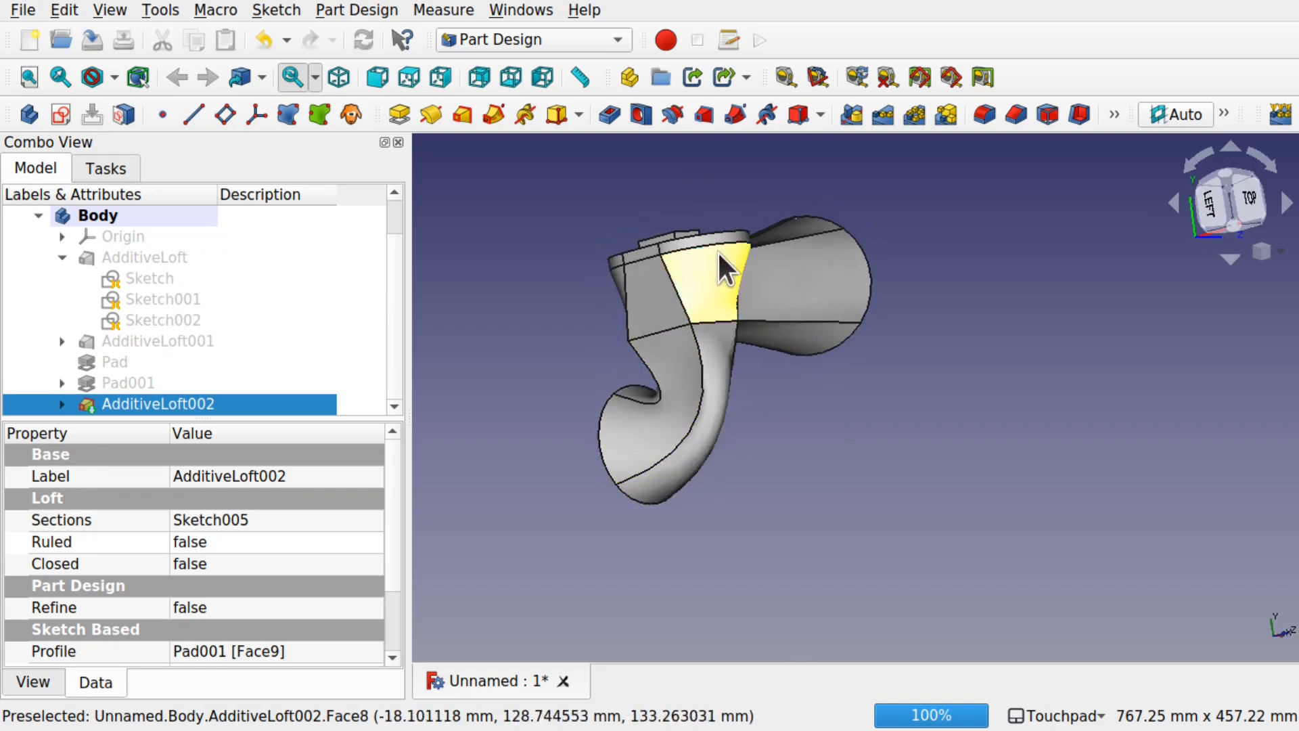
{"action": "left_click", "coordinate": [718, 253]}
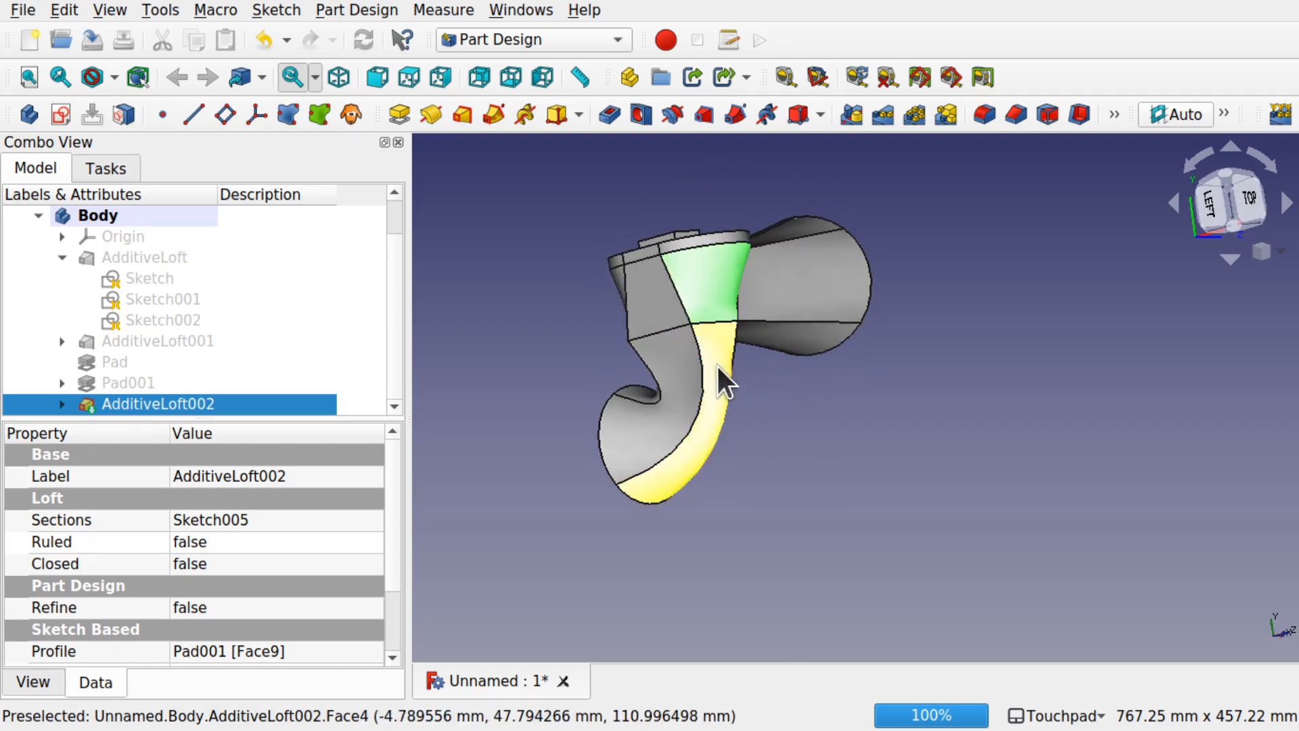
- Examine the rectangular pad on the body's flat end face and the side loft from further angles
{"action": "left_click_drag", "start_coordinate": [717, 367], "coordinate": [734, 409], "text": "alt"}
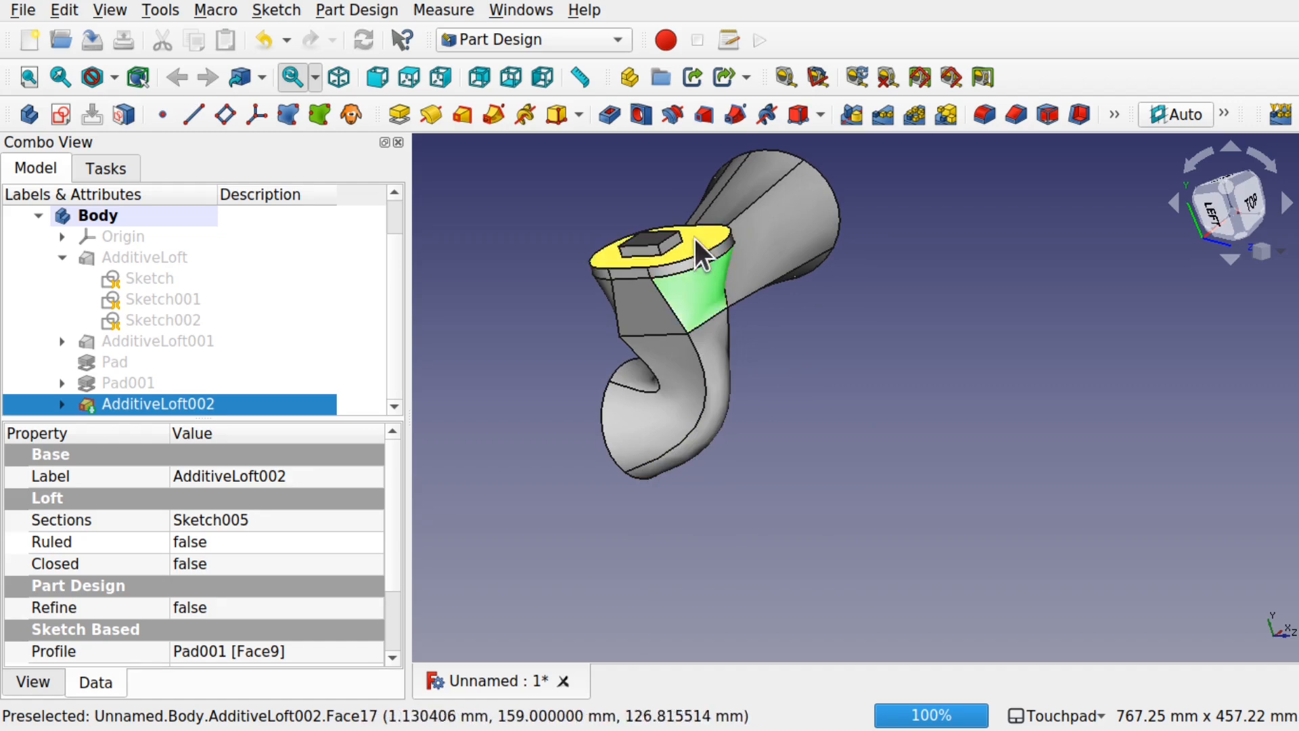
{"action": "left_click_drag", "start_coordinate": [730, 362], "coordinate": [810, 450], "text": "alt"}
{"action": "left_click", "coordinate": [700, 213]}
{"action": "left_click_drag", "start_coordinate": [794, 403], "coordinate": [813, 258], "text": "alt"}
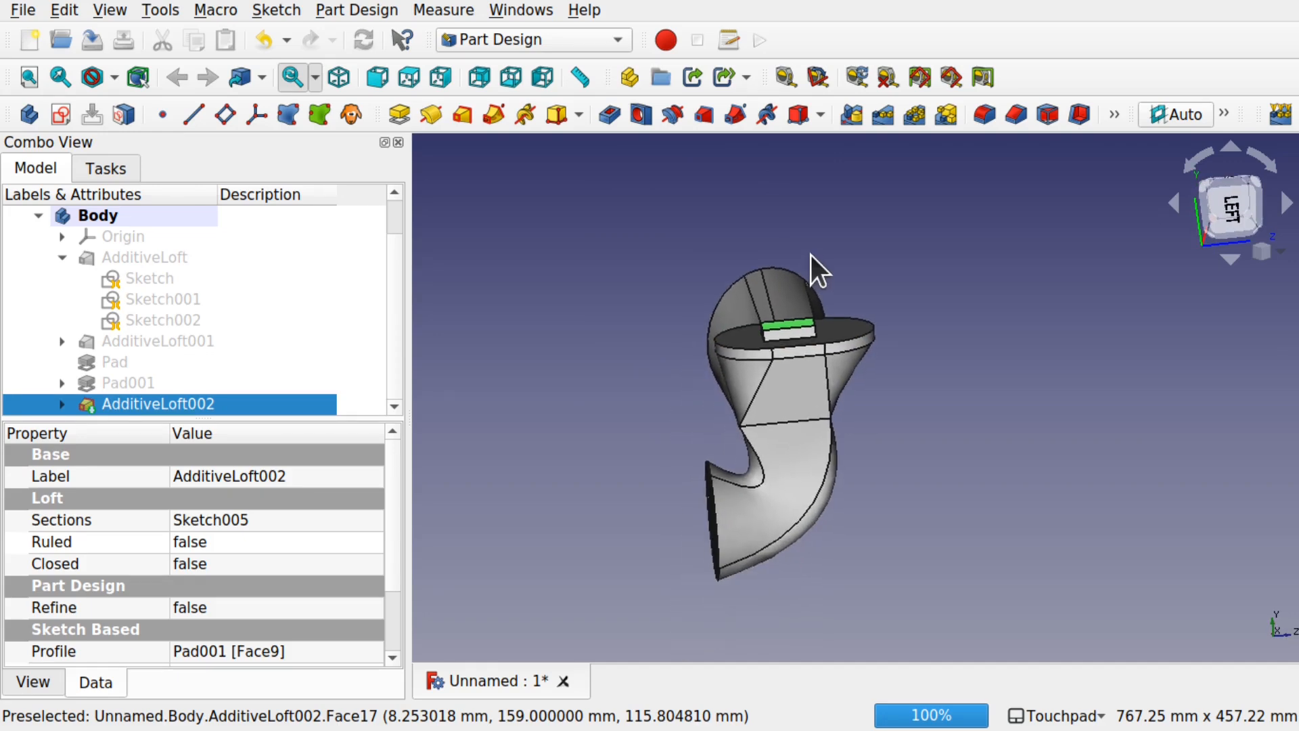
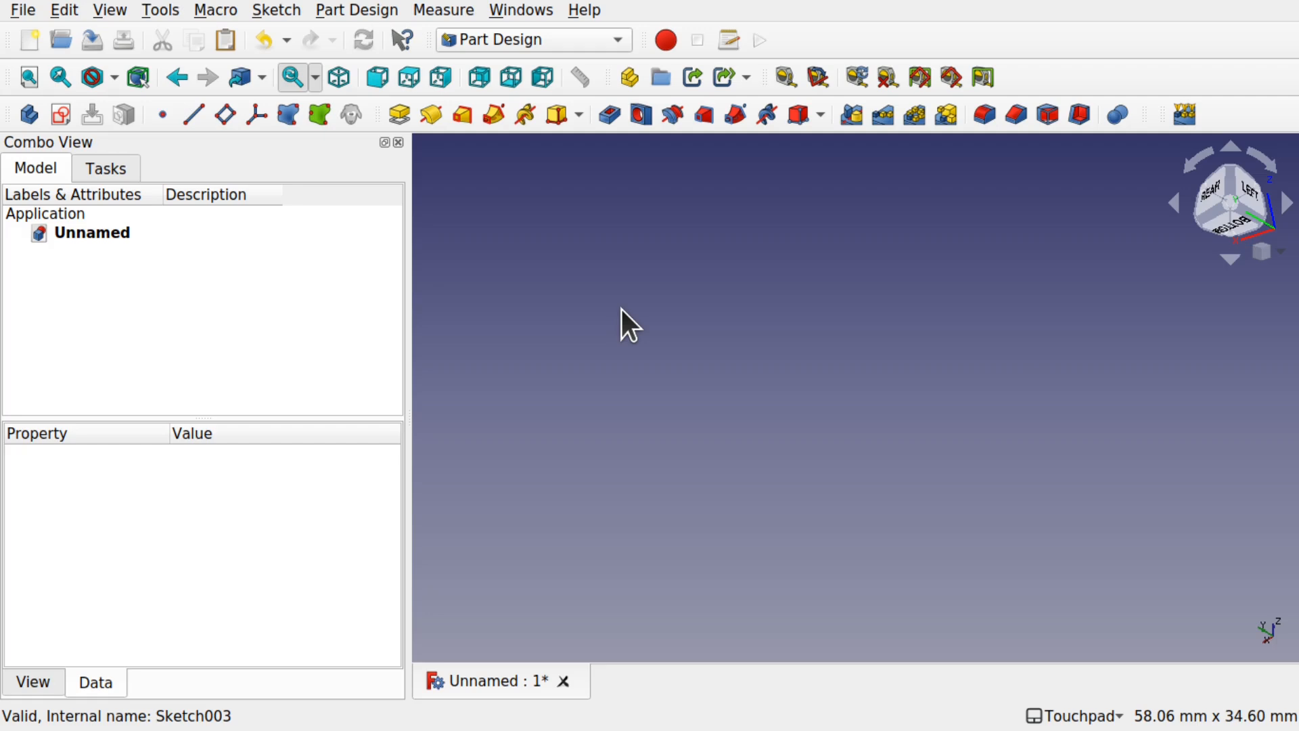
- Create a new body and start a sketch in it on the XY plane
{"action": "left_click", "coordinate": [28, 115]}
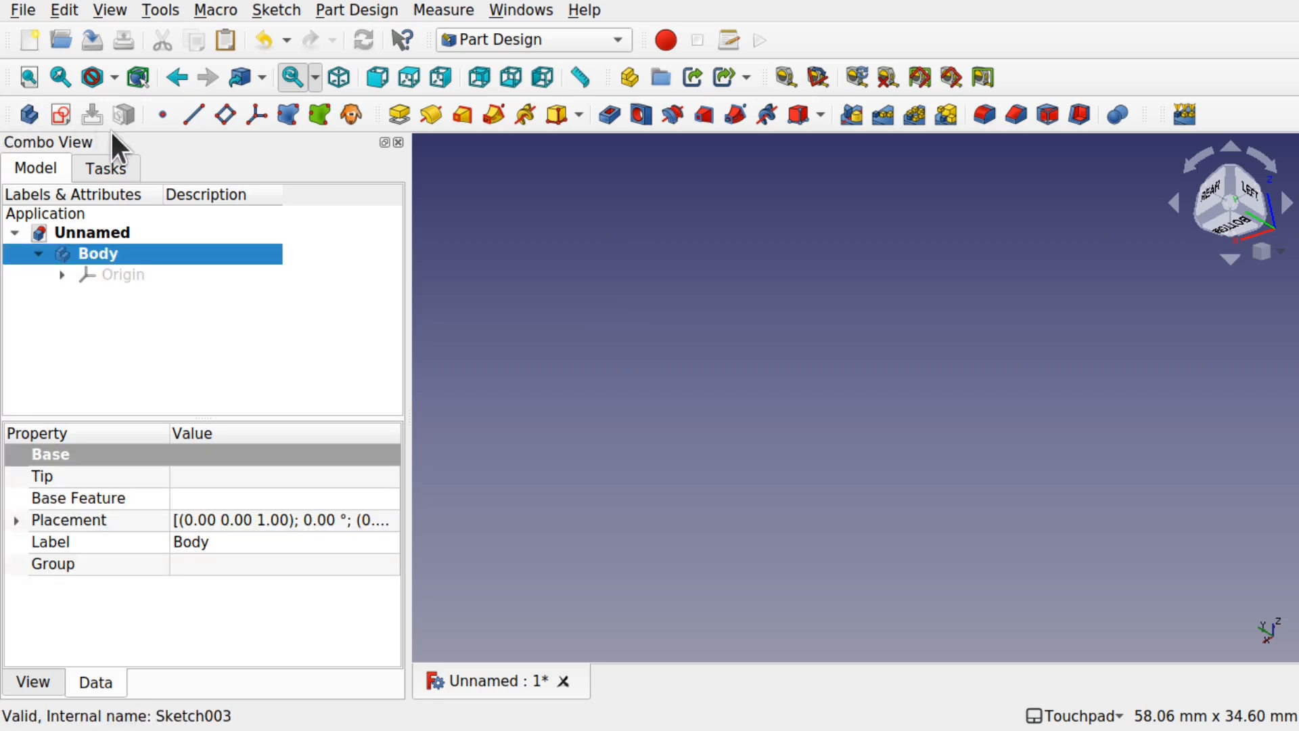
{"action": "left_click", "coordinate": [61, 115]}
{"action": "left_click", "coordinate": [94, 290]}
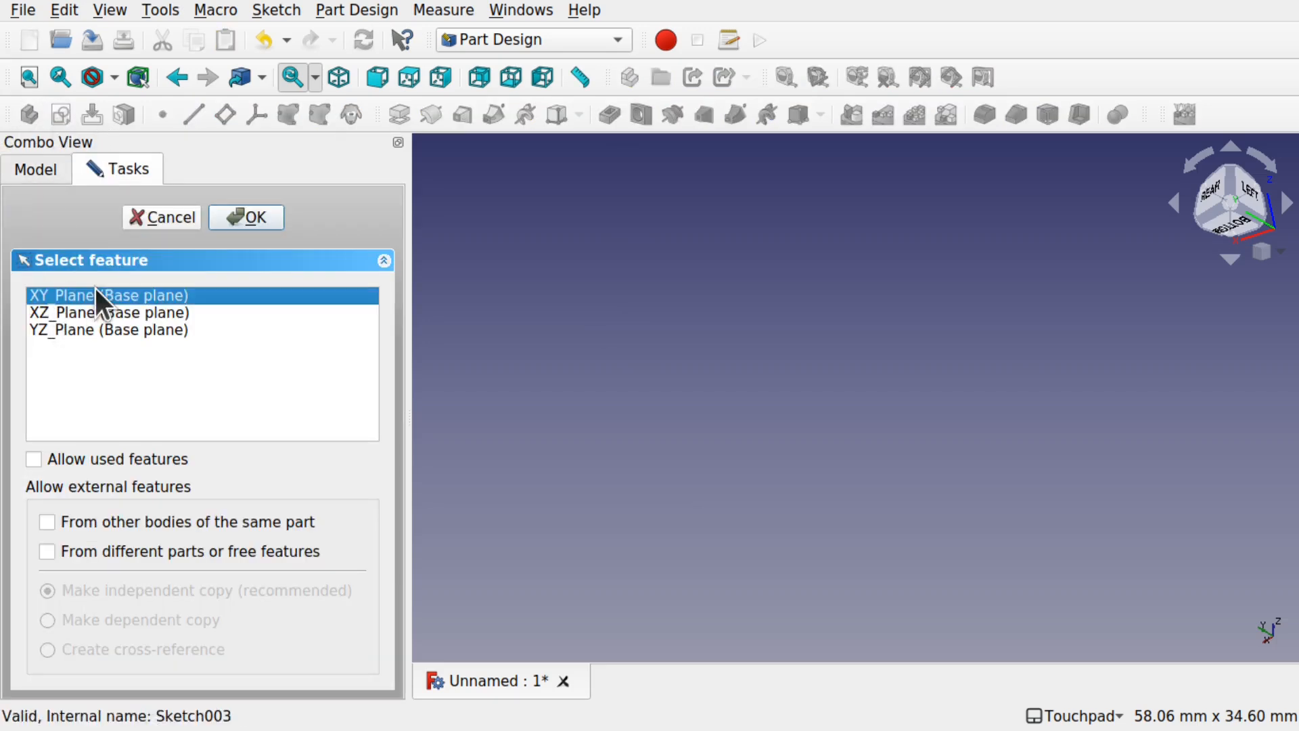
{"action": "left_click", "coordinate": [247, 217]}
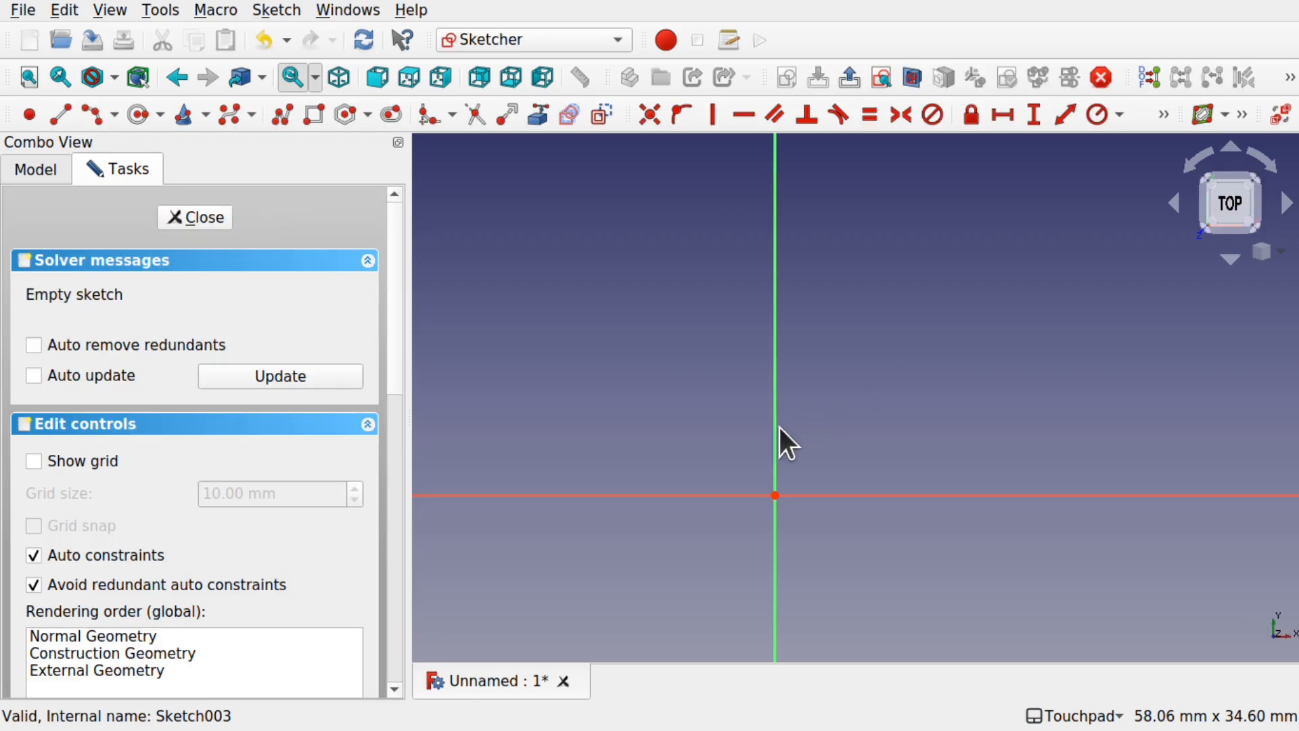
- Draw a line about 38 mm long on the horizontal axis across the origin, and delete its redundant constraint
{"action": "scroll", "coordinate": [779, 425], "scroll_direction": "down", "scroll_amount": 2}
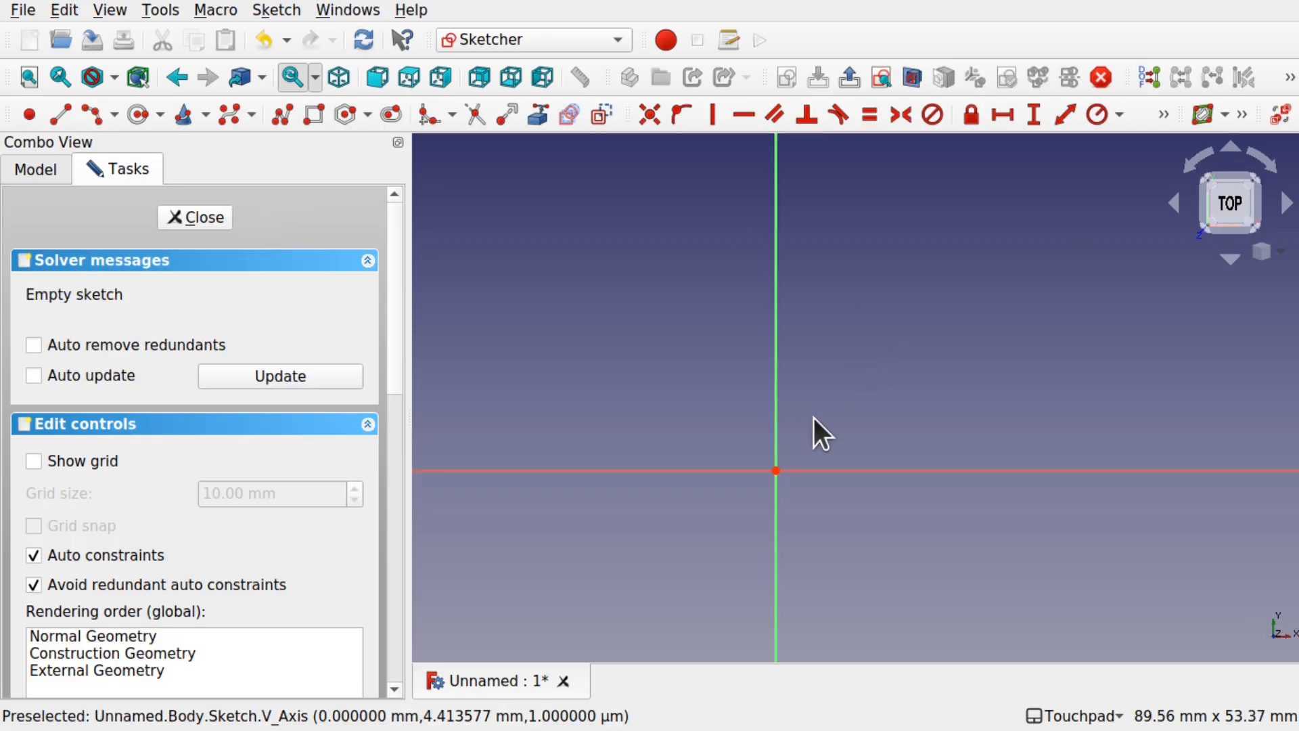
{"action": "mouse_move", "coordinate": [704, 470]}
{"action": "left_mouse_down", "text": "shift"}
{"action": "mouse_move", "coordinate": [887, 383]}
{"action": "mouse_move", "coordinate": [720, 385]}
{"action": "left_mouse_up", "text": "shift"}
{"action": "left_click", "coordinate": [59, 115]}
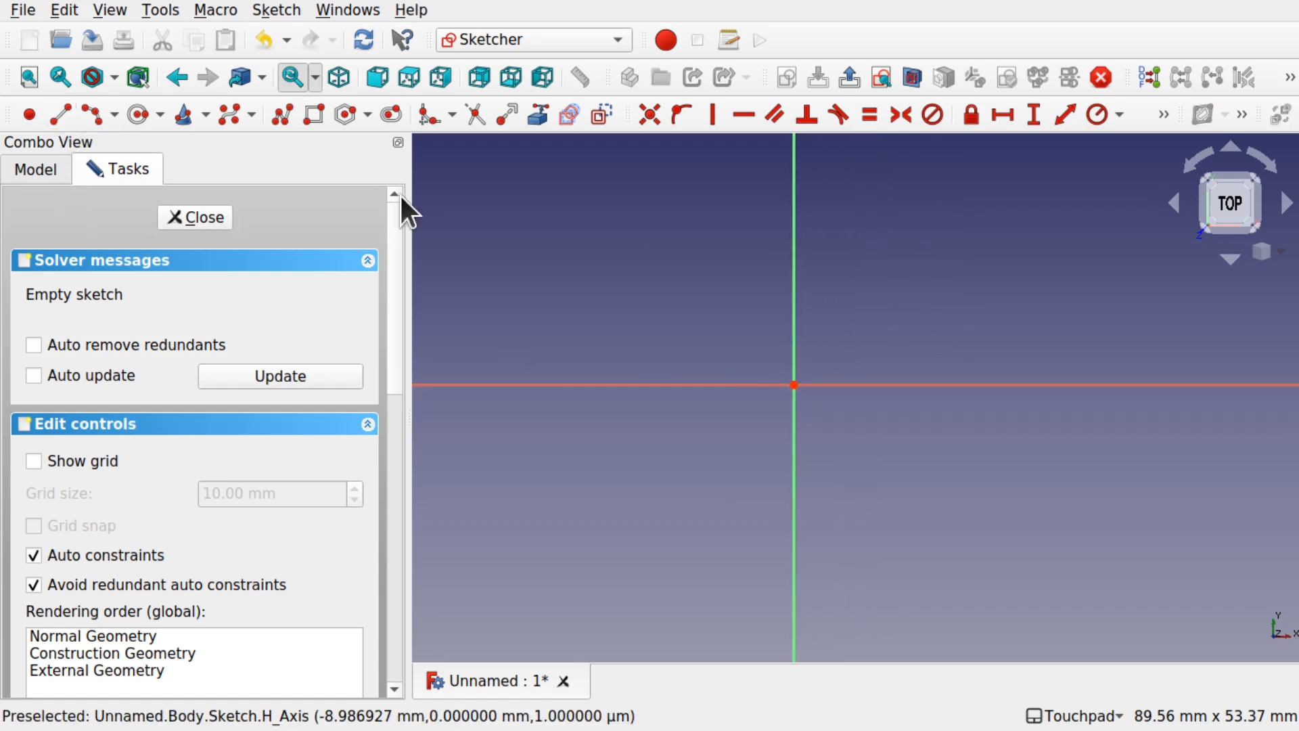
{"action": "left_click", "coordinate": [606, 384]}
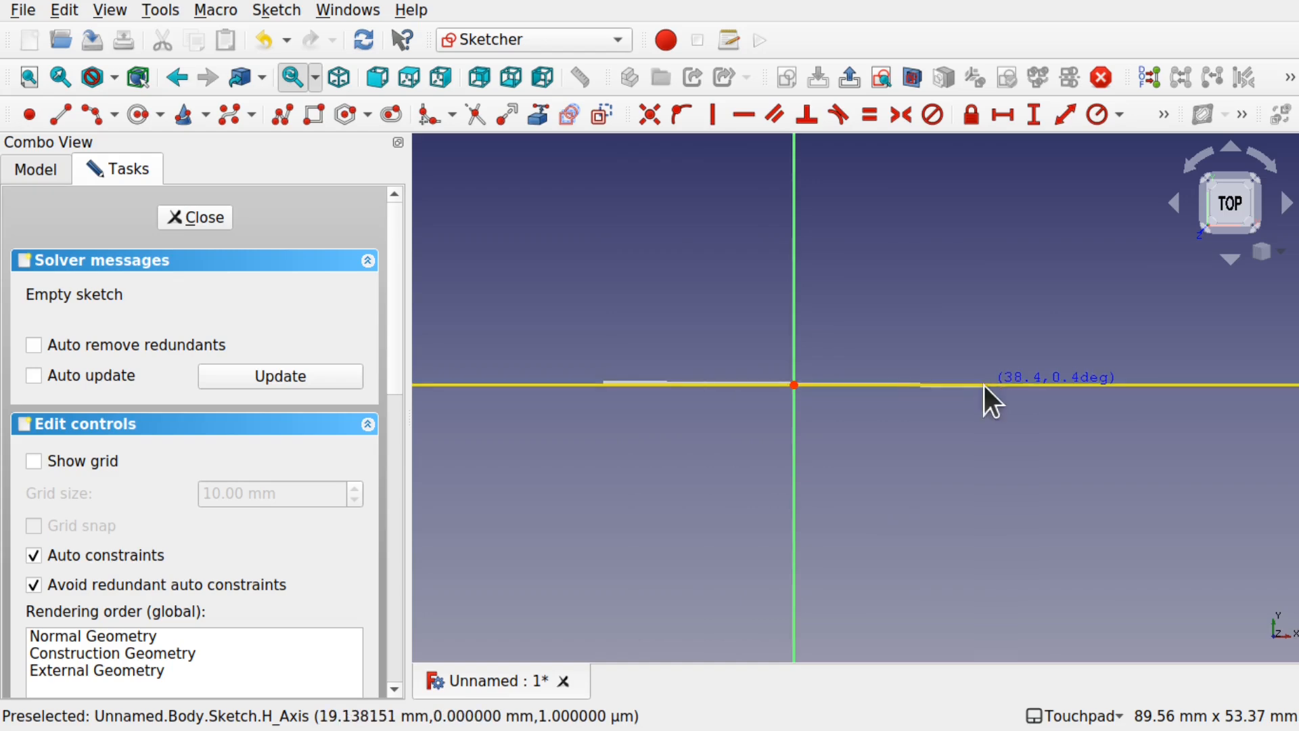
{"action": "left_click", "coordinate": [987, 384]}
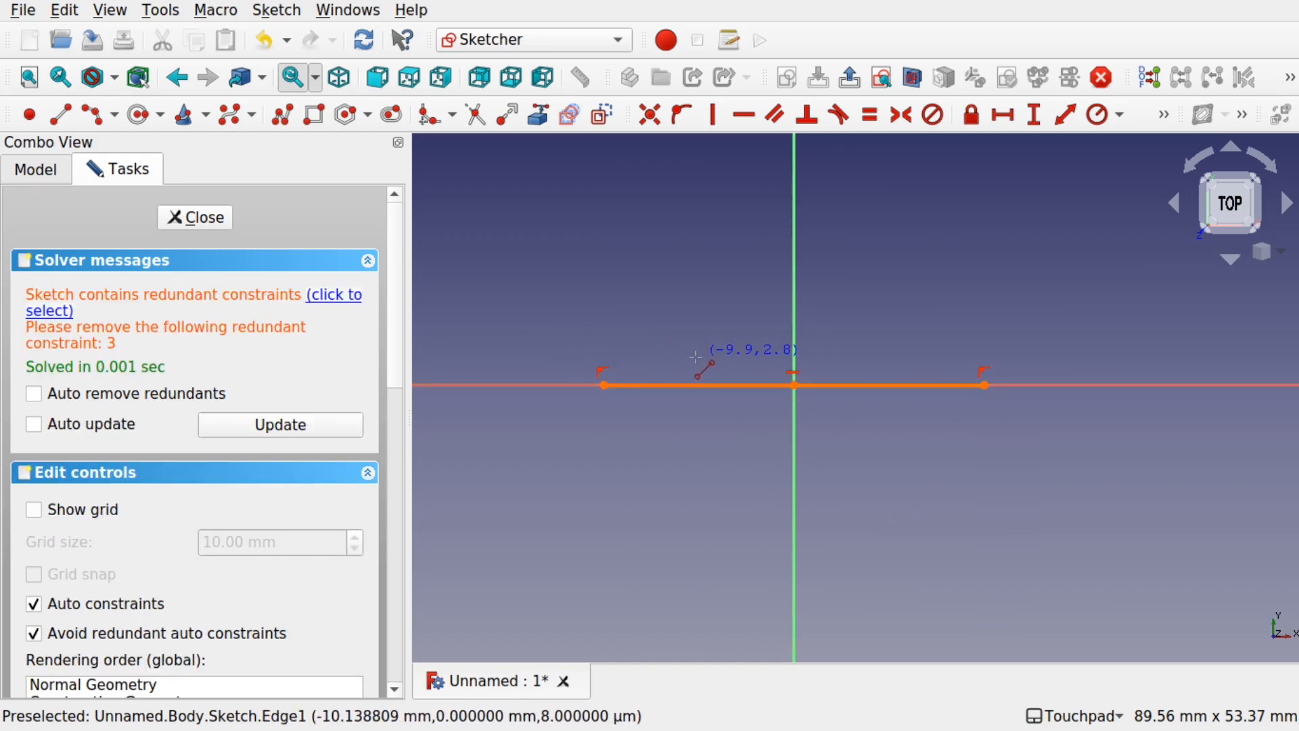
{"action": "left_click", "coordinate": [334, 298]}
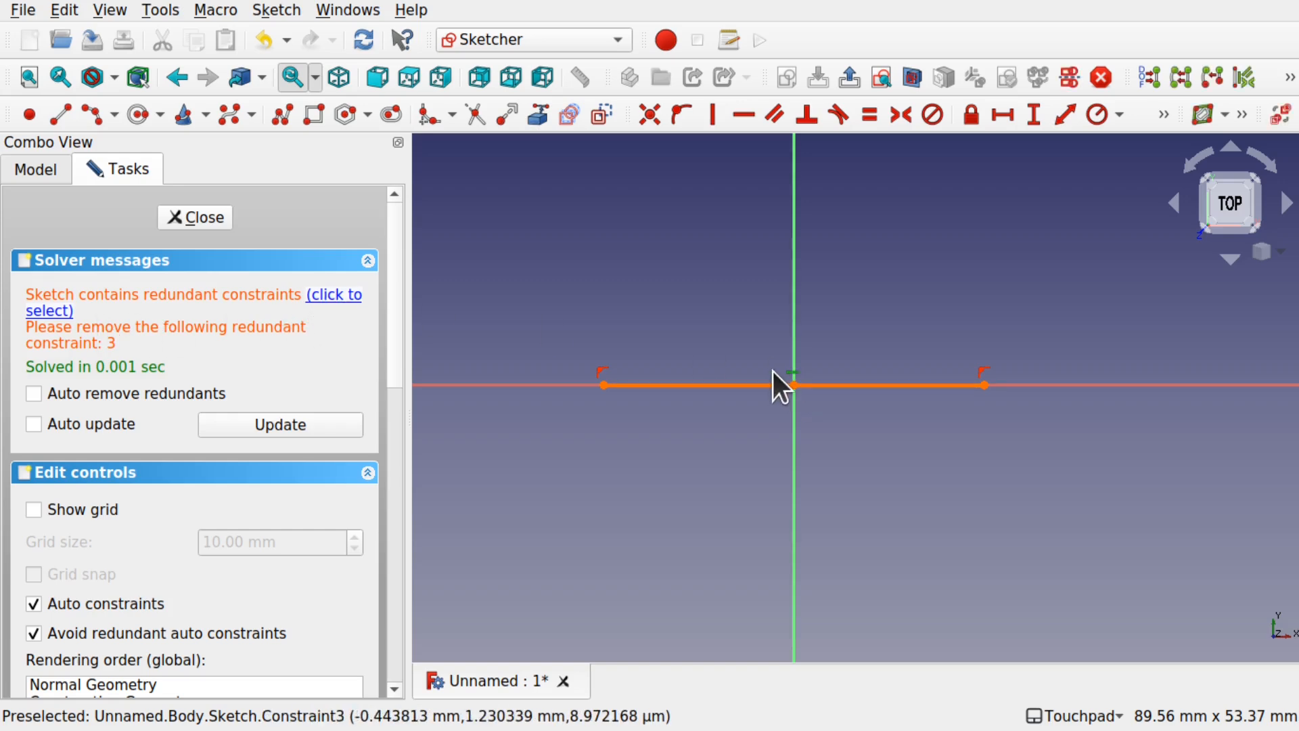
{"action": "key", "text": "Delete"}
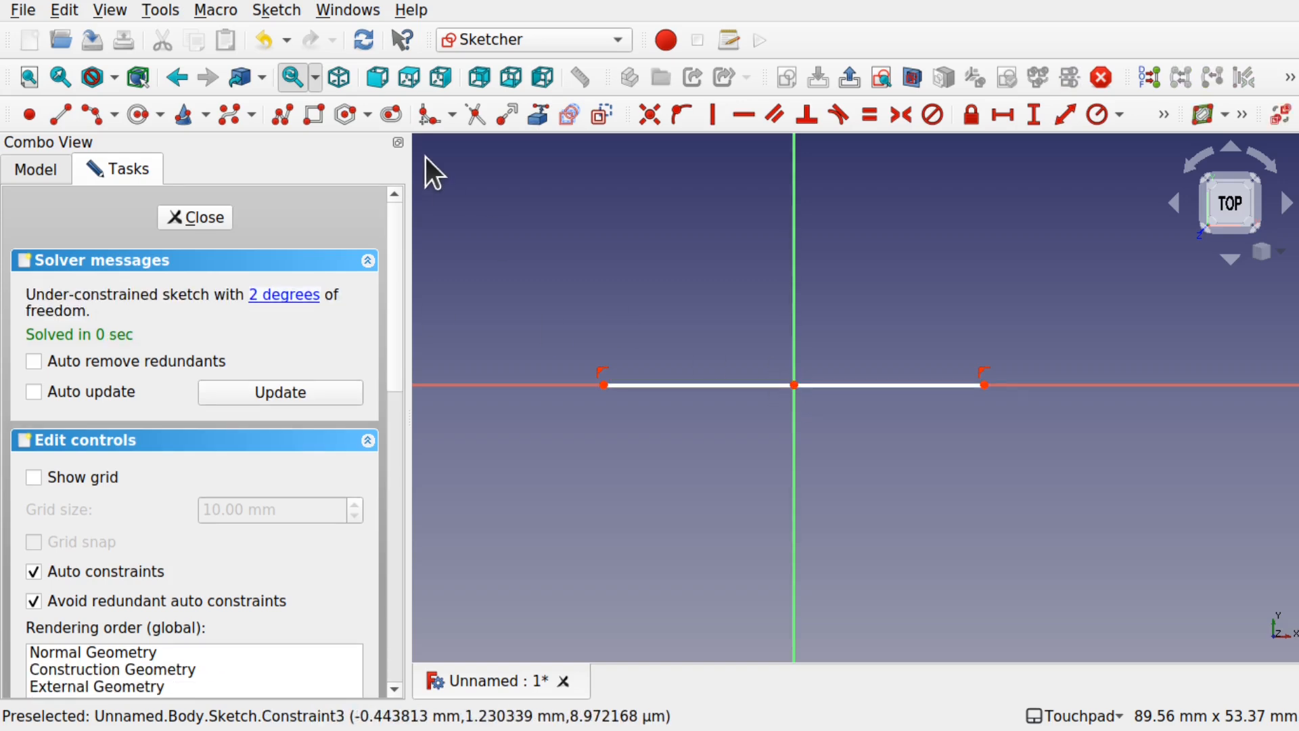
- Draw an arc by end points and rim point between the line's ends, bulging below it with a radius of about 19 mm
{"action": "left_click", "coordinate": [114, 111]}
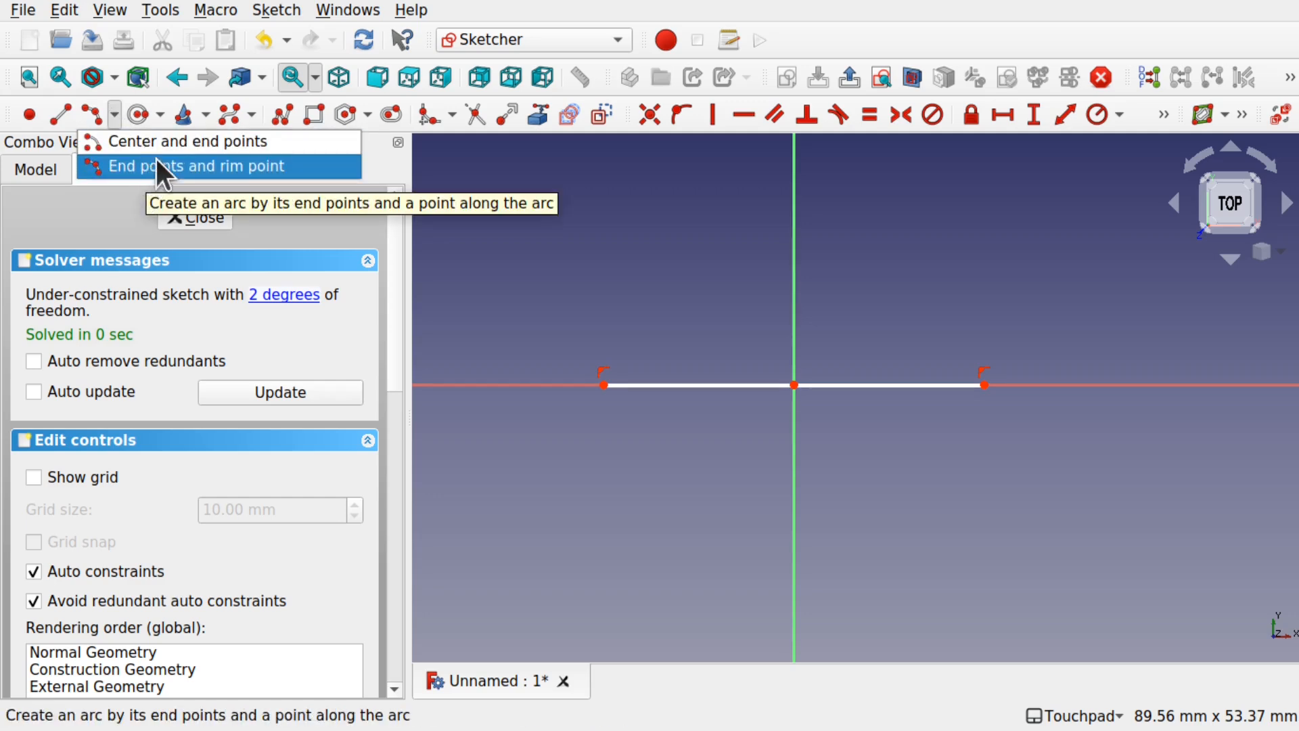
{"action": "left_click", "coordinate": [185, 165]}
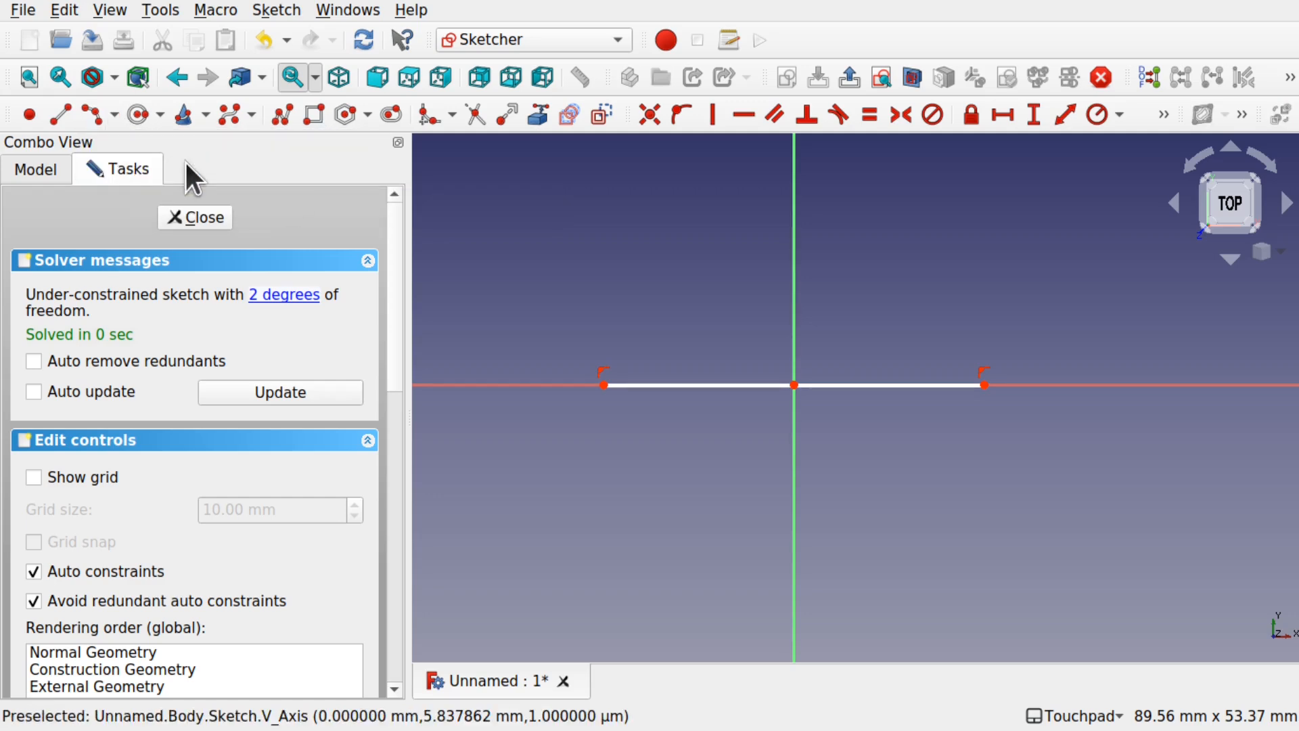
{"action": "left_click", "coordinate": [603, 385]}
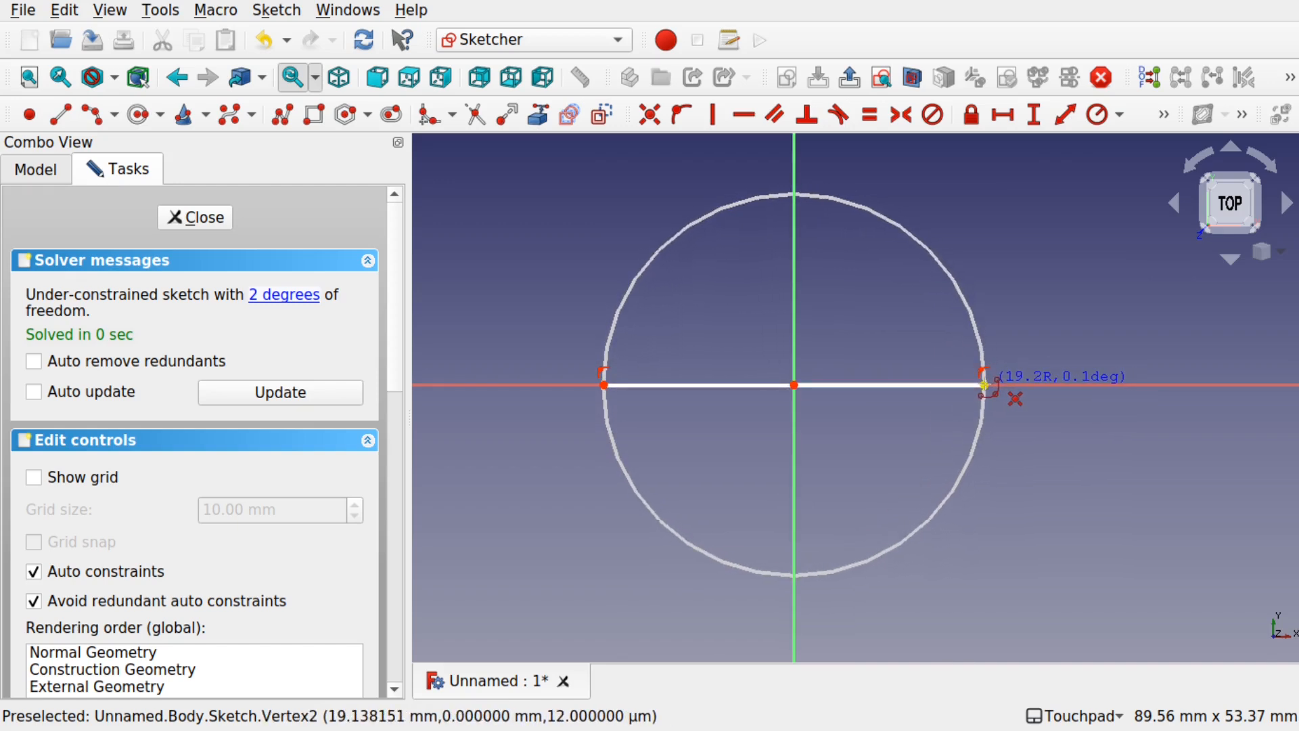
{"action": "left_click", "coordinate": [984, 384]}
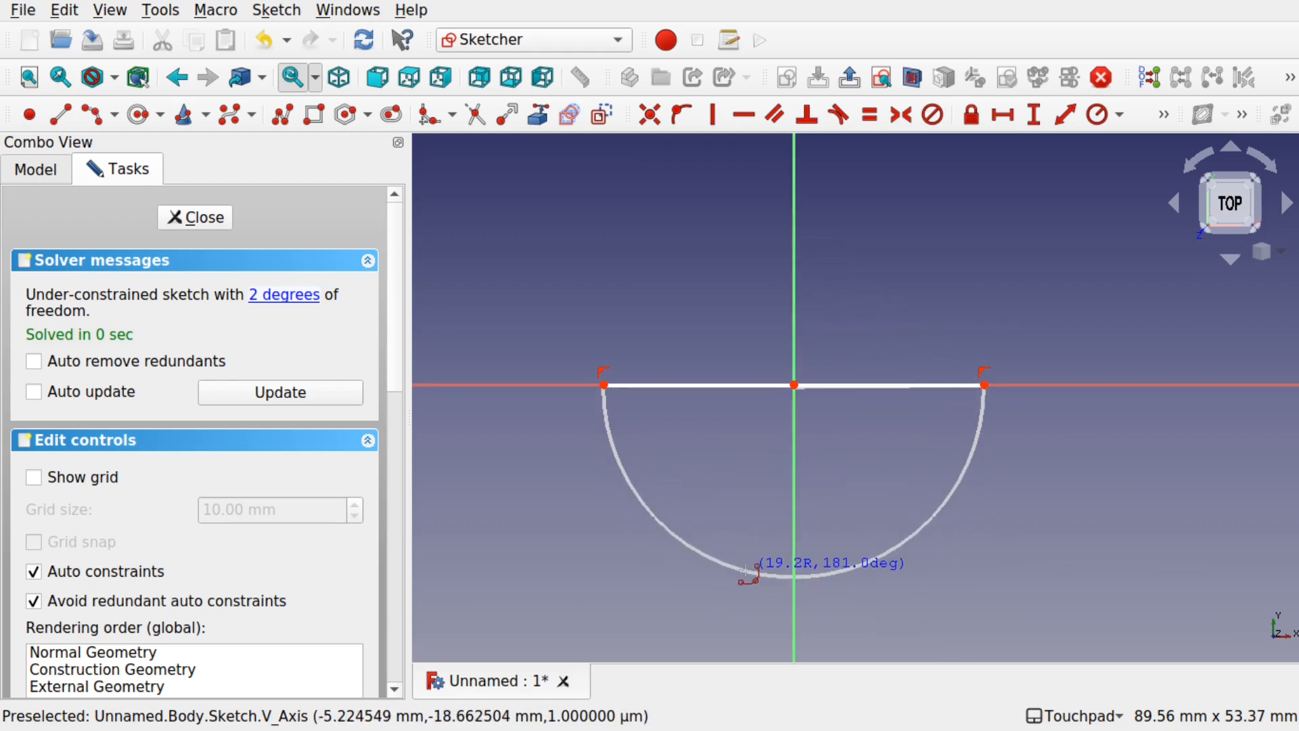
{"action": "left_click", "coordinate": [741, 552]}
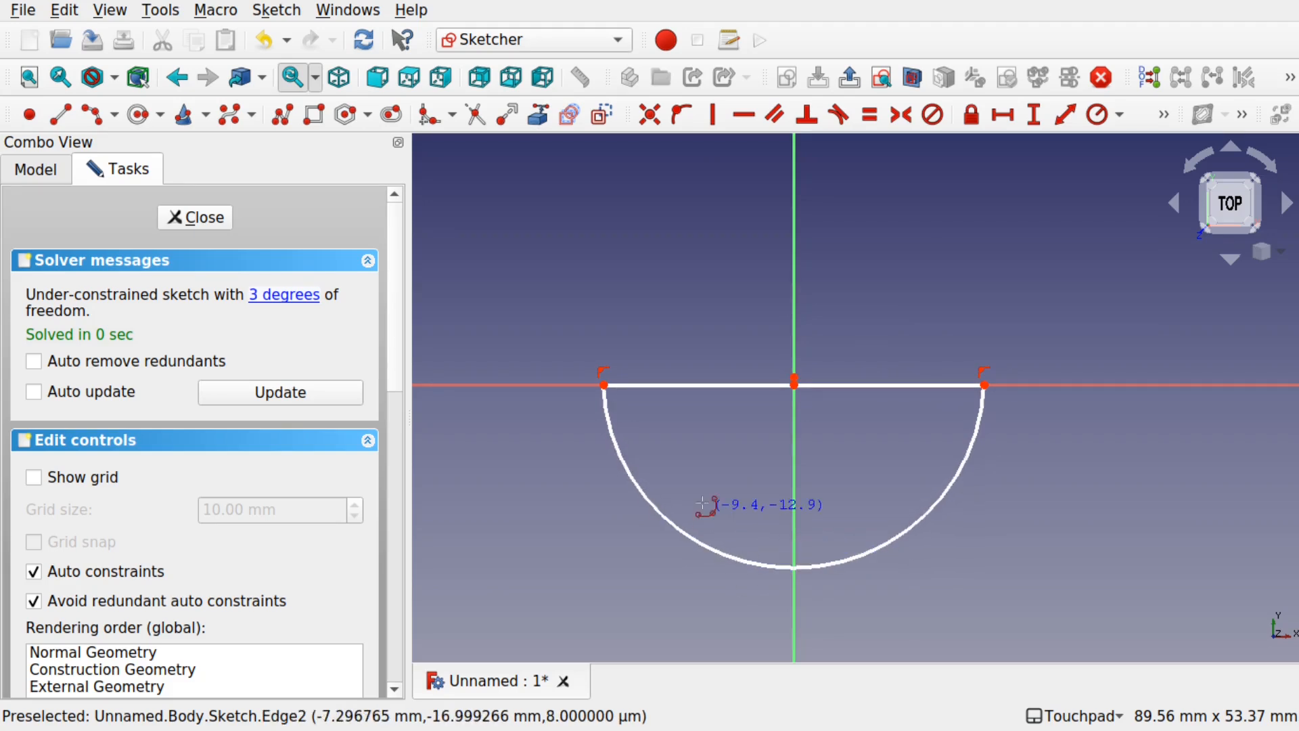
{"action": "right_click", "coordinate": [870, 486]}
- Move the arc's centre slightly above the line, constrain it onto the vertical axis, and close the sketch
{"action": "left_click_drag", "start_coordinate": [795, 379], "coordinate": [792, 349]}
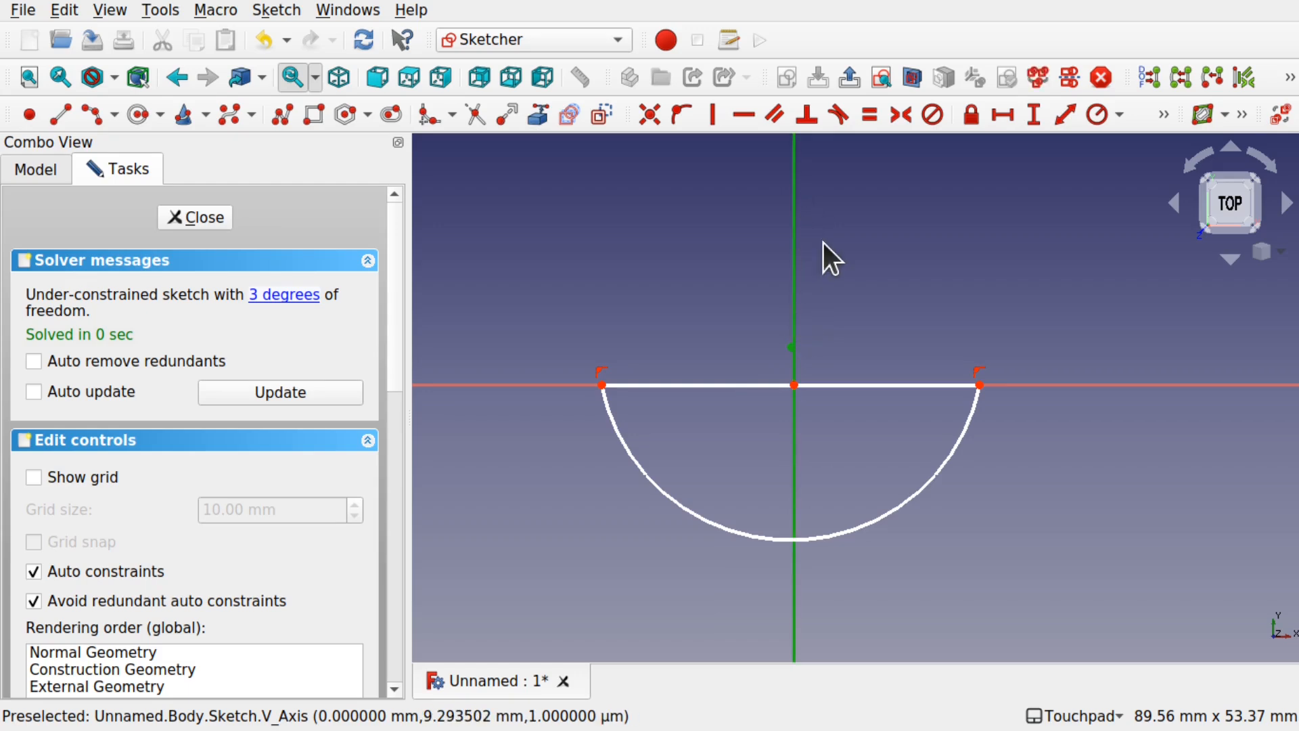
{"action": "left_click", "coordinate": [679, 118]}
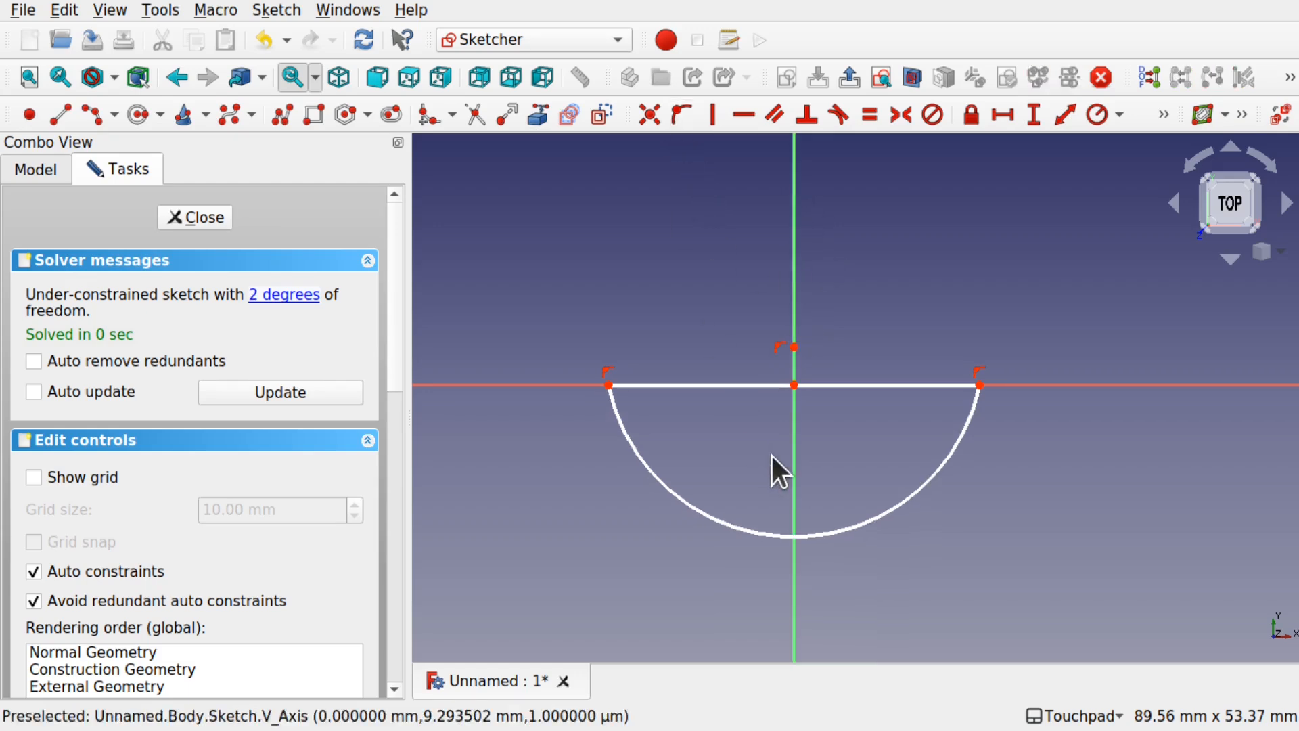
{"action": "mouse_move", "coordinate": [796, 351]}
{"action": "left_mouse_down"}
{"action": "mouse_move", "coordinate": [806, 378]}
{"action": "mouse_move", "coordinate": [804, 330]}
{"action": "mouse_move", "coordinate": [808, 392]}
{"action": "mouse_move", "coordinate": [794, 389]}
{"action": "mouse_move", "coordinate": [796, 352]}
{"action": "left_mouse_up"}
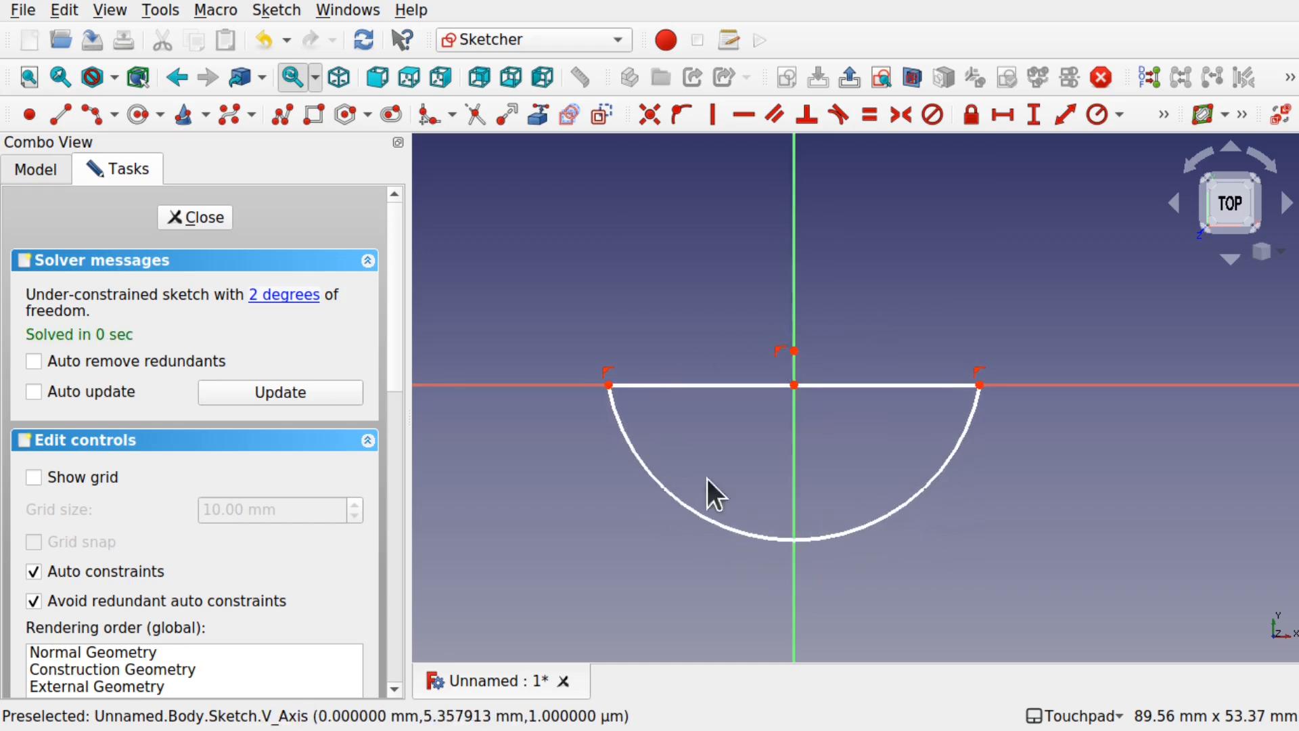
{"action": "left_click", "coordinate": [192, 215]}
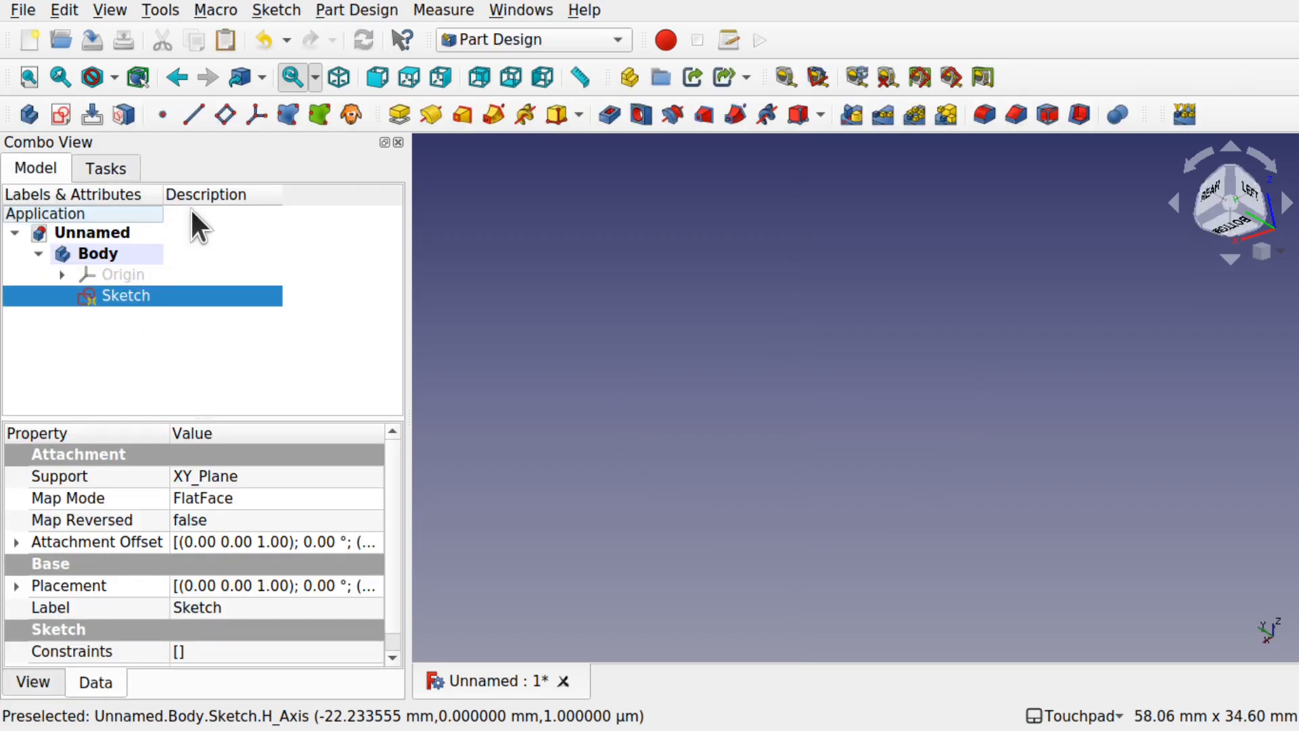
- Copy the sketch without its XY_Plane dependency and paste it twice into the document
{"action": "key", "text": "ctrl+e"}
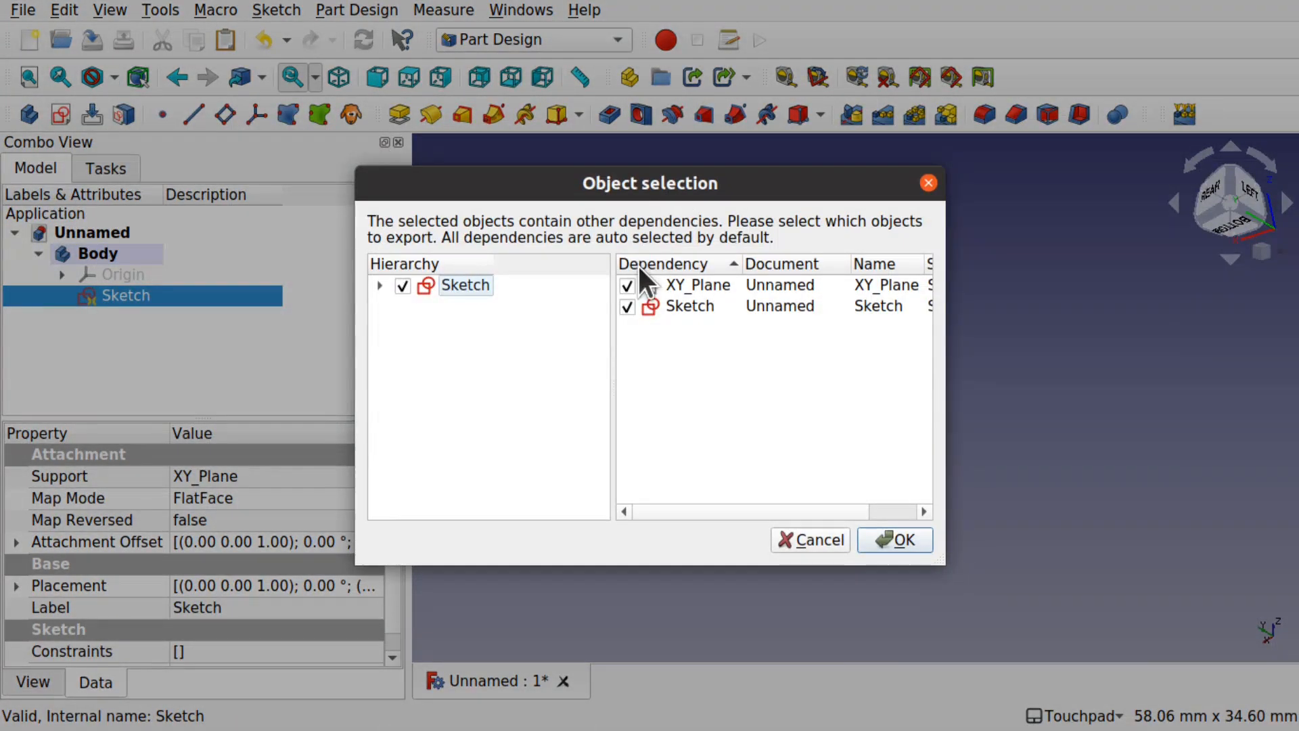
{"action": "left_click", "coordinate": [627, 284]}
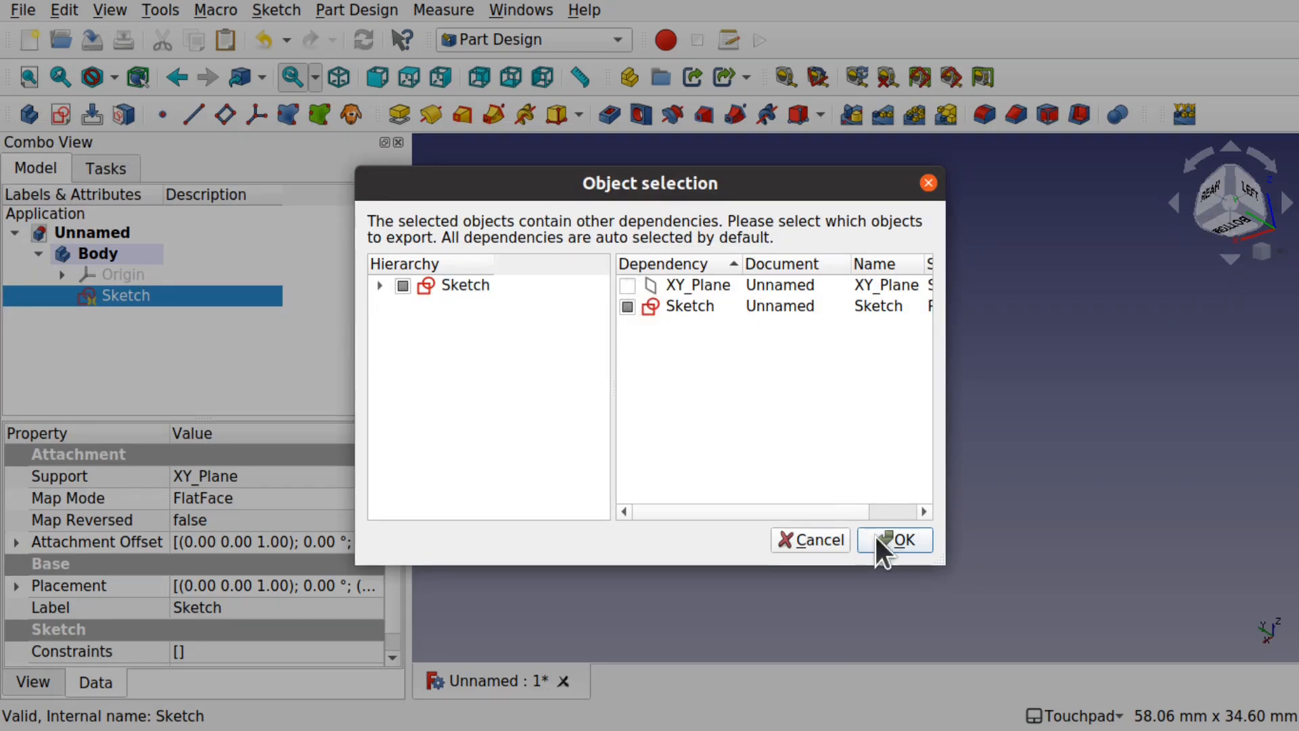
{"action": "left_click", "coordinate": [894, 539]}
{"action": "left_click", "coordinate": [249, 356]}
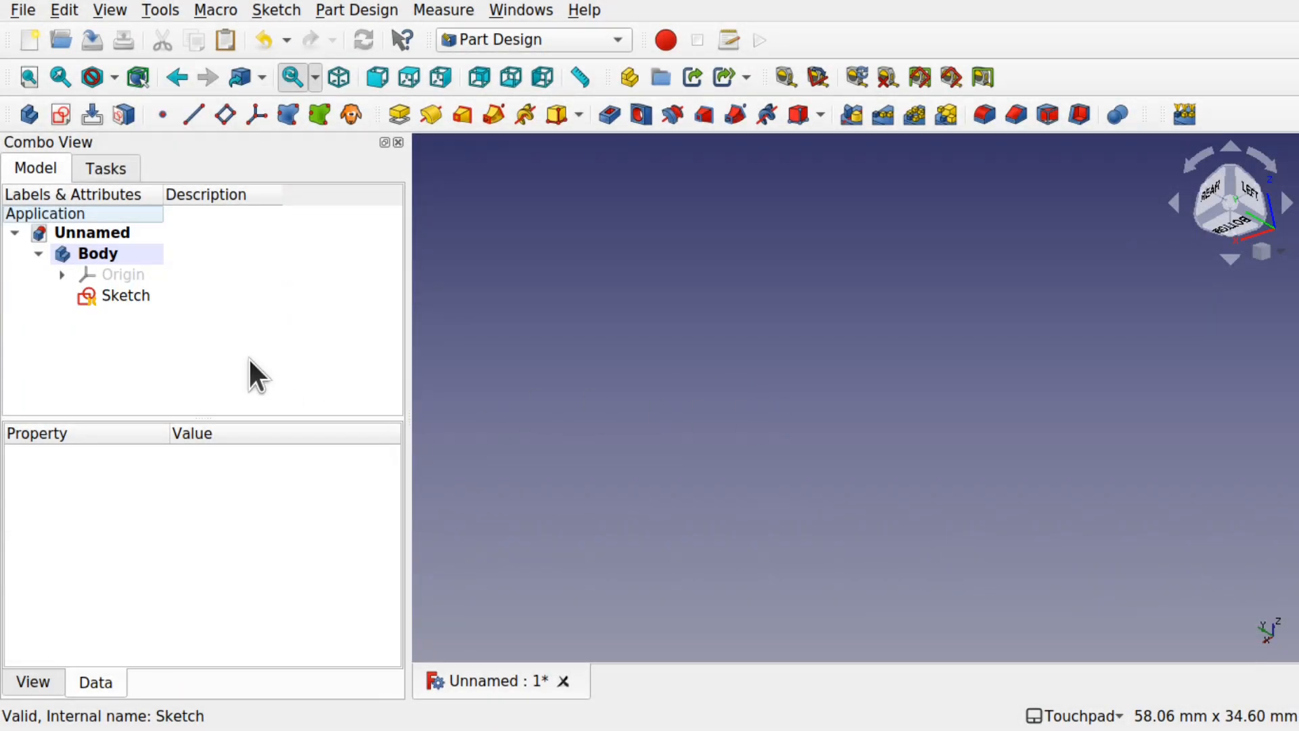
{"action": "key", "text": "ctrl+v"}
{"action": "key", "text": "ctrl+v"}
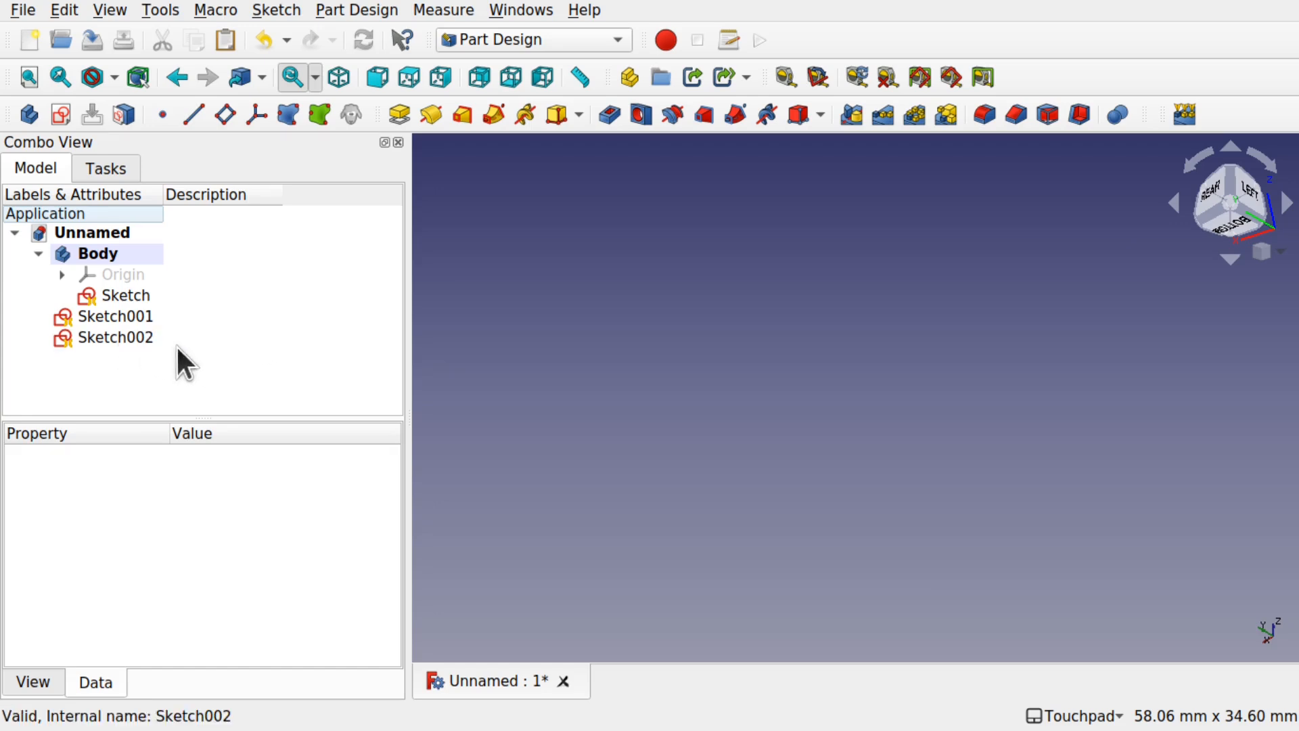
- Move both pasted sketches, Sketch001 and Sketch002, into the Body and fit the geometry in view
{"action": "left_click_drag", "start_coordinate": [139, 316], "coordinate": [110, 255]}
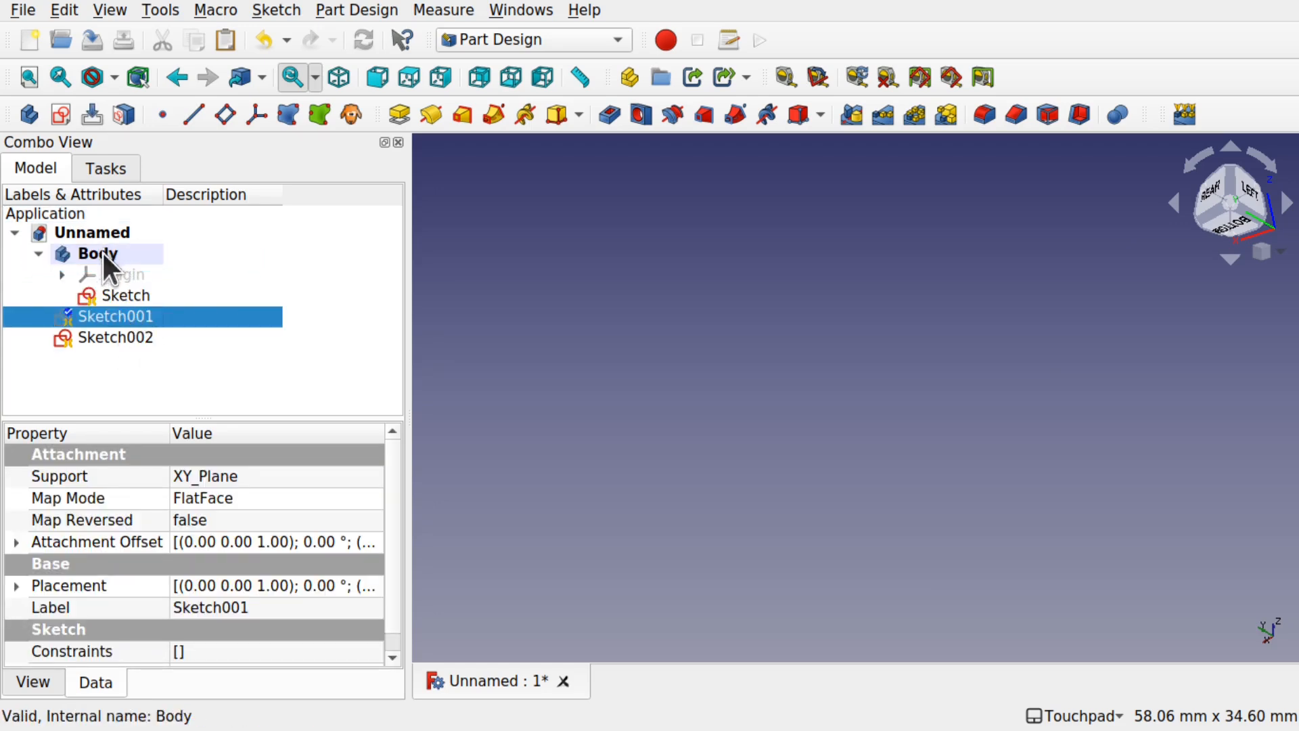
{"action": "left_click_drag", "start_coordinate": [109, 336], "coordinate": [112, 246]}
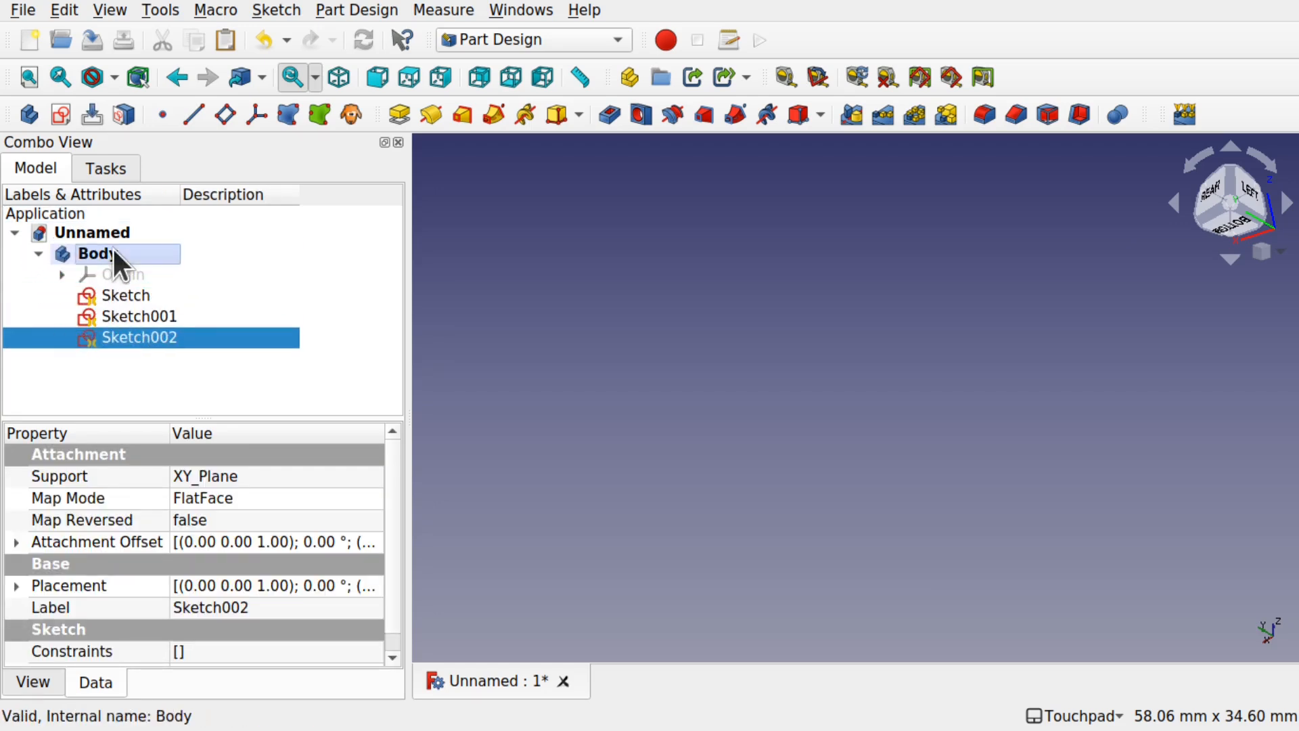
{"action": "left_click", "coordinate": [30, 77]}
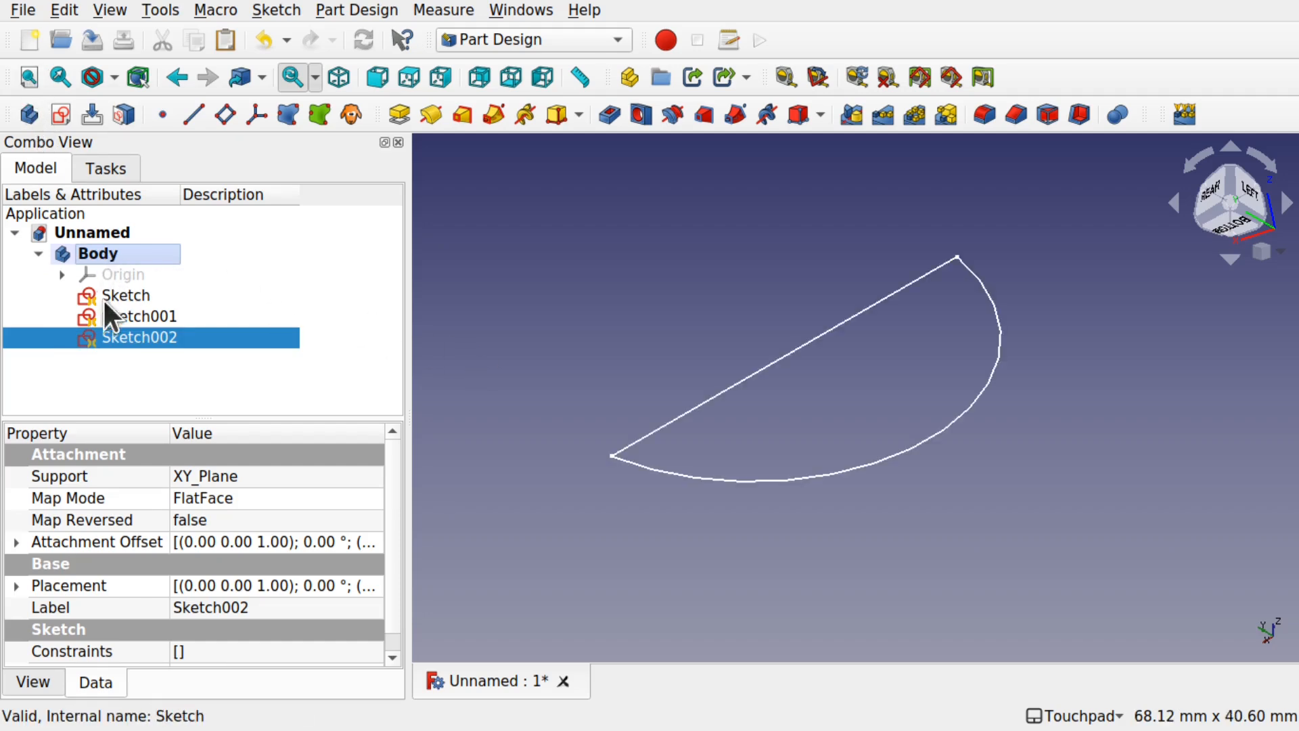
- Set the z position of Sketch001's attachment offset to 30 mm
{"action": "left_click", "coordinate": [145, 315]}
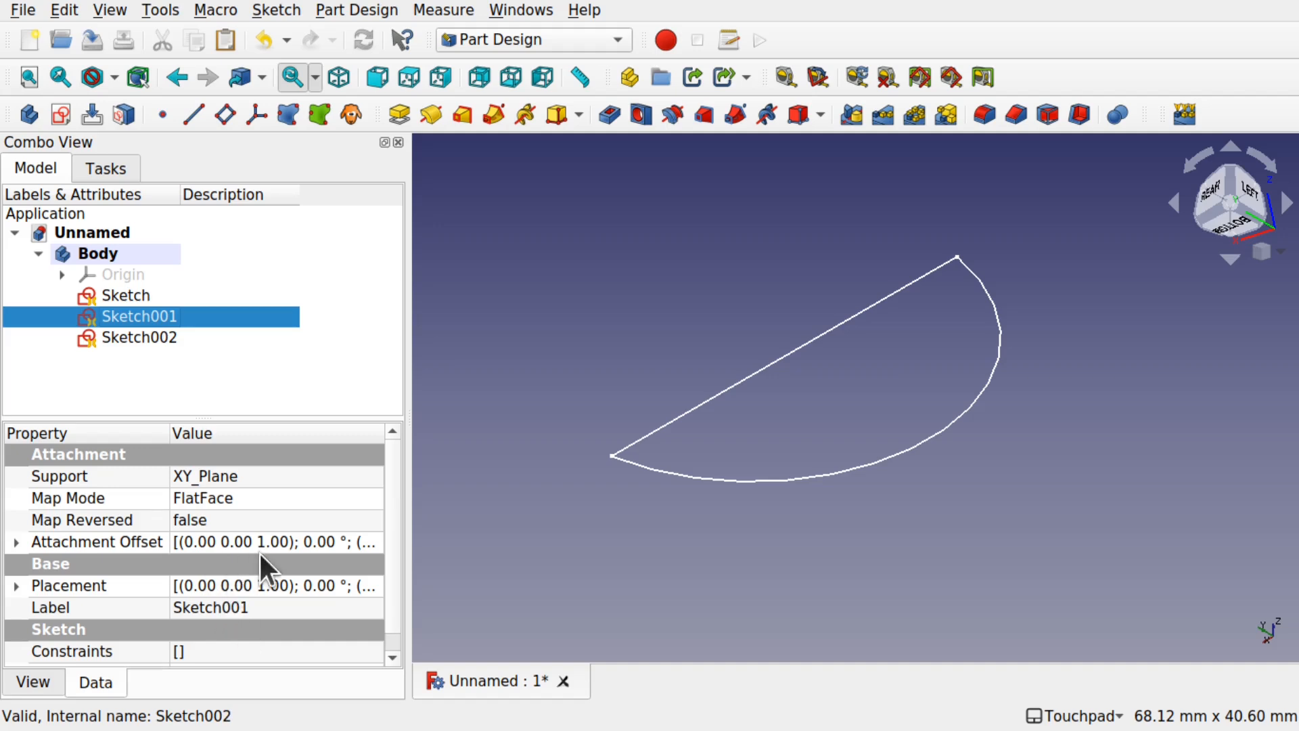
{"action": "left_click", "coordinate": [16, 541]}
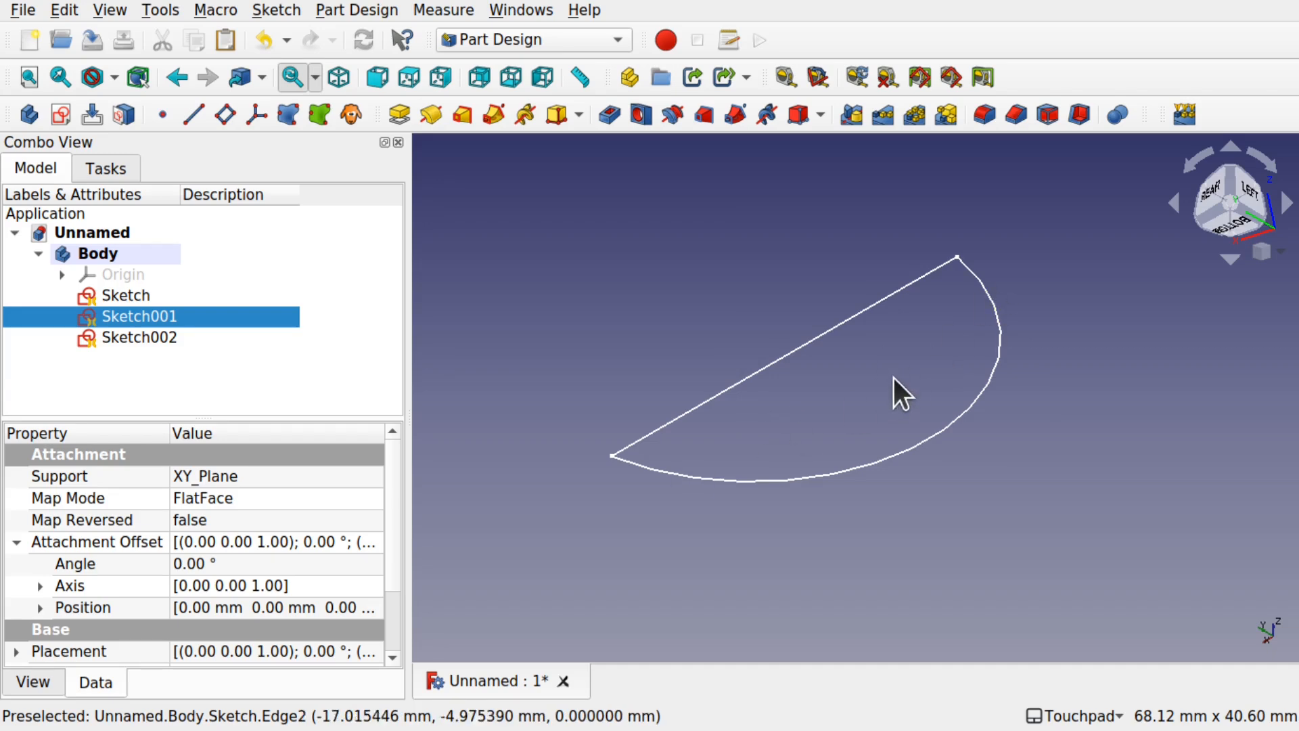
{"action": "scroll", "coordinate": [1124, 550], "scroll_direction": "down", "scroll_amount": 3}
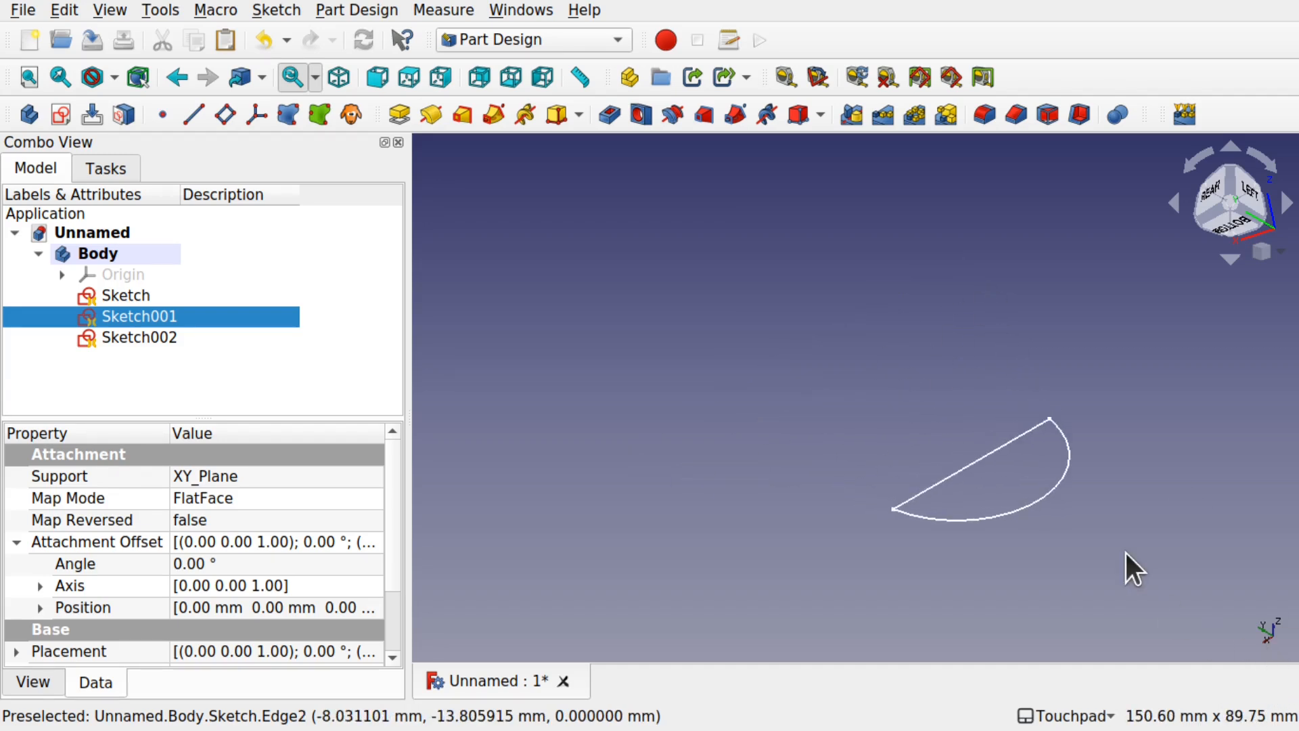
{"action": "left_click", "coordinate": [40, 607]}
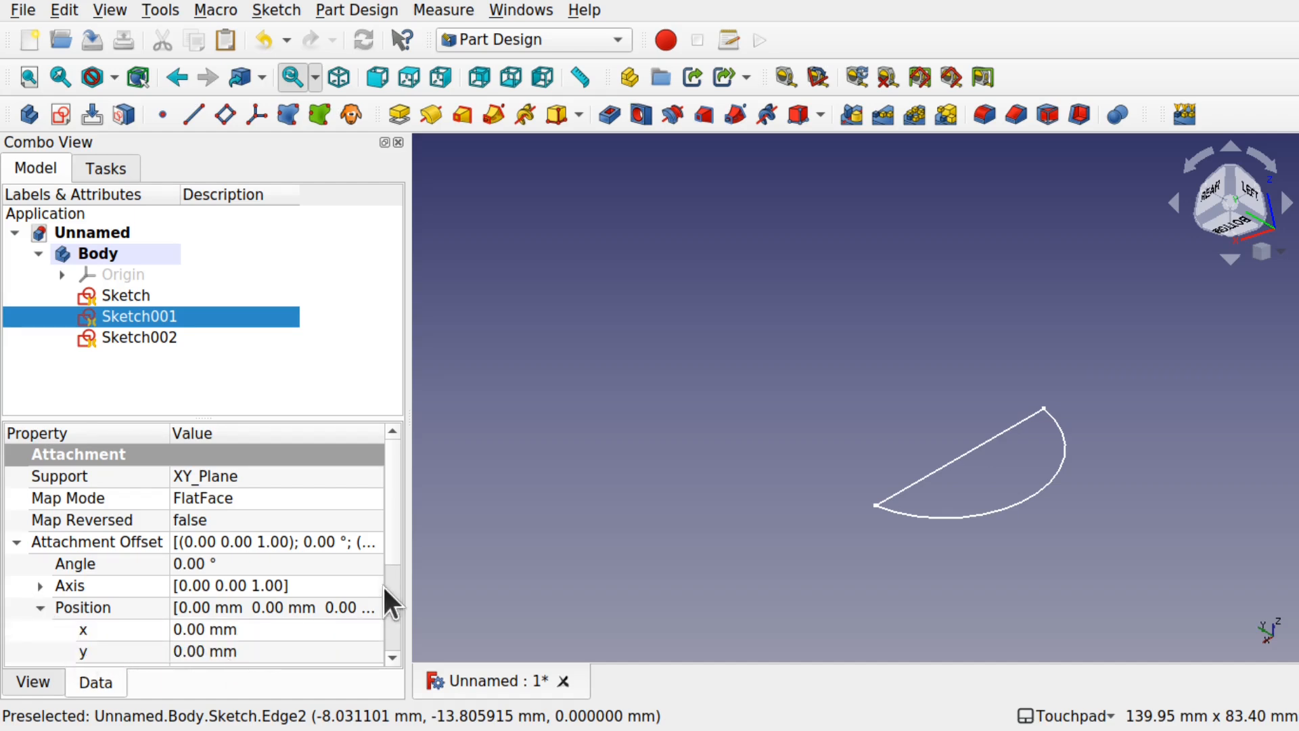
{"action": "scroll", "coordinate": [392, 561], "scroll_direction": "down", "scroll_amount": 3}
{"action": "scroll", "coordinate": [389, 577], "scroll_direction": "up", "scroll_amount": 1}
{"action": "left_click", "coordinate": [284, 611]}
{"action": "left_click", "coordinate": [284, 609]}
{"action": "type", "text": "100"}
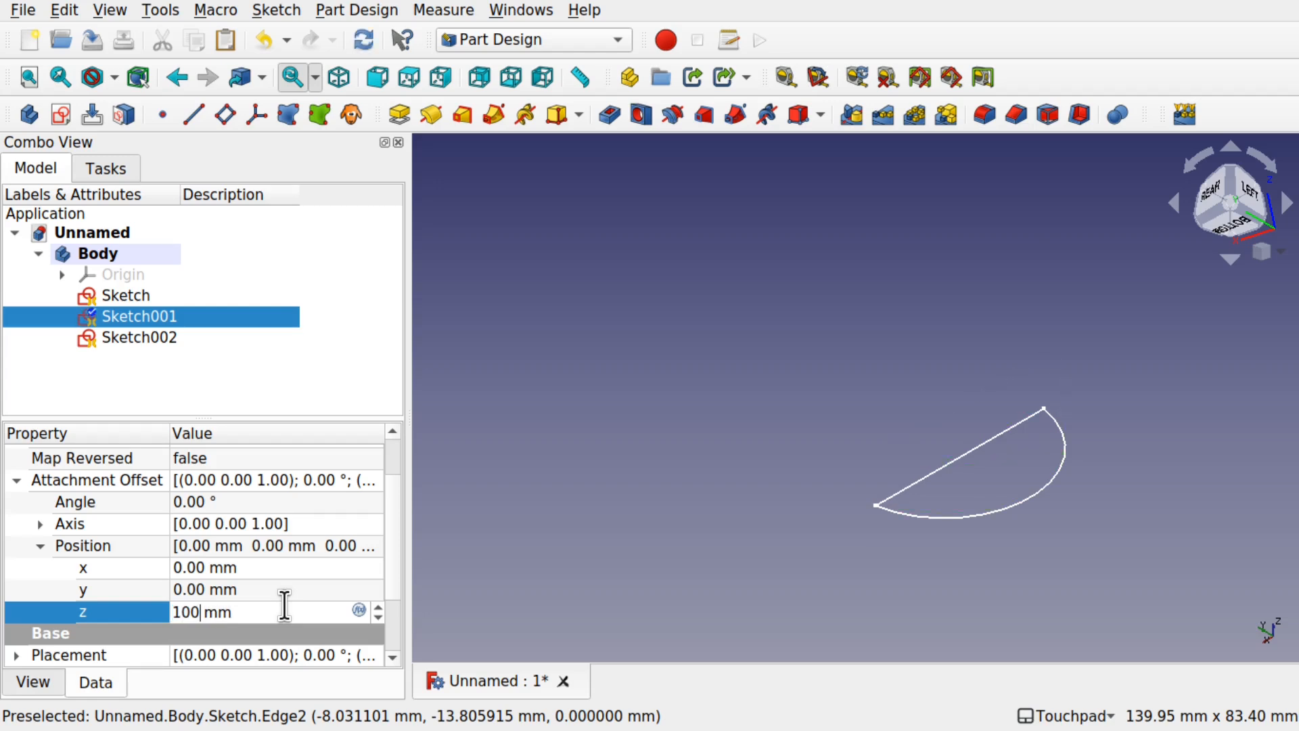
{"action": "key", "text": "BackSpace"}
{"action": "key", "text": "BackSpace"}
{"action": "key", "text": "BackSpace"}
{"action": "type", "text": "30"}
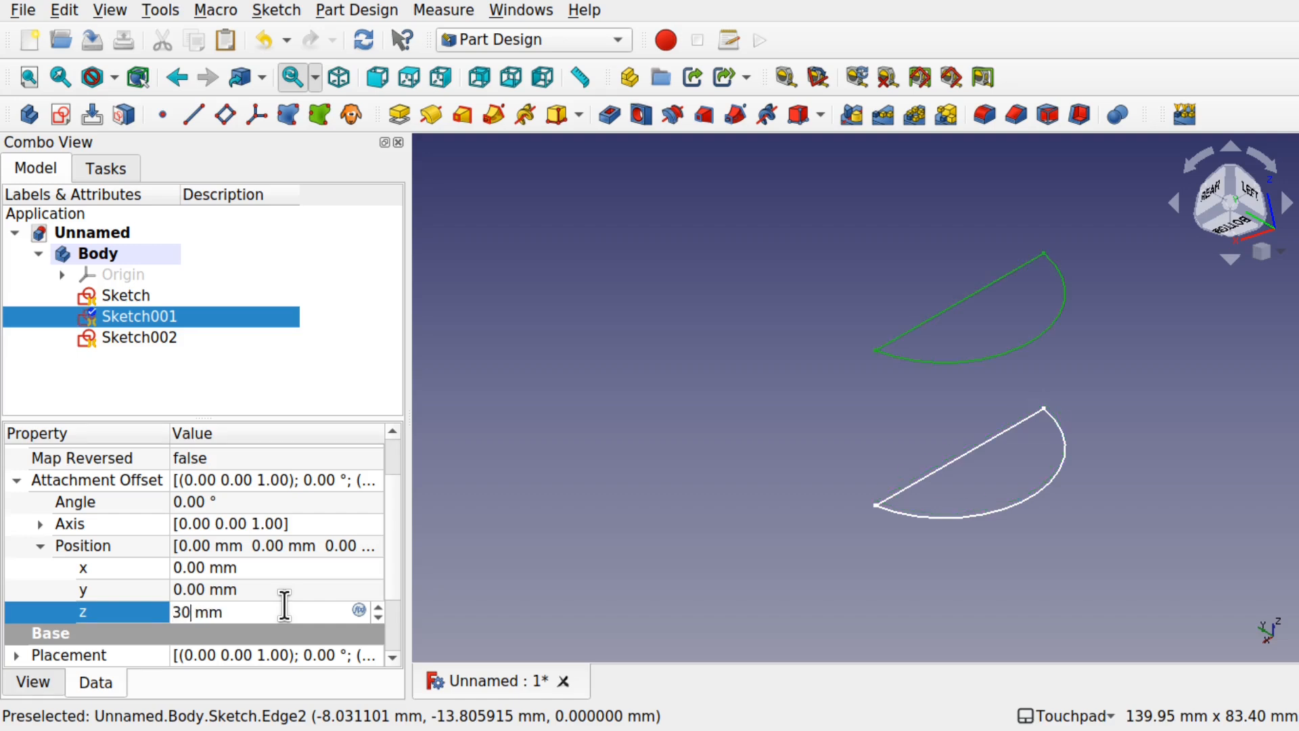
- Set the z position of Sketch002's attachment offset to 60 mm
{"action": "left_click", "coordinate": [137, 334]}
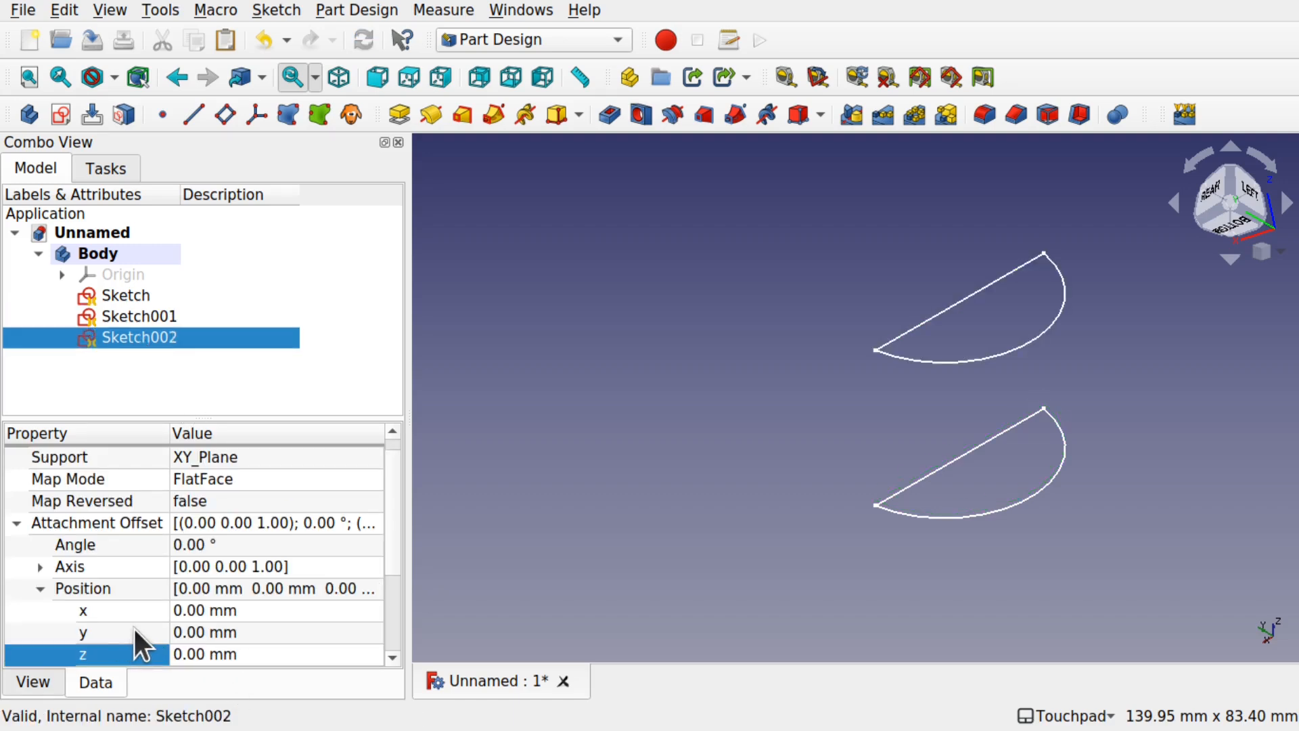
{"action": "left_click", "coordinate": [262, 656]}
{"action": "type", "text": "30"}
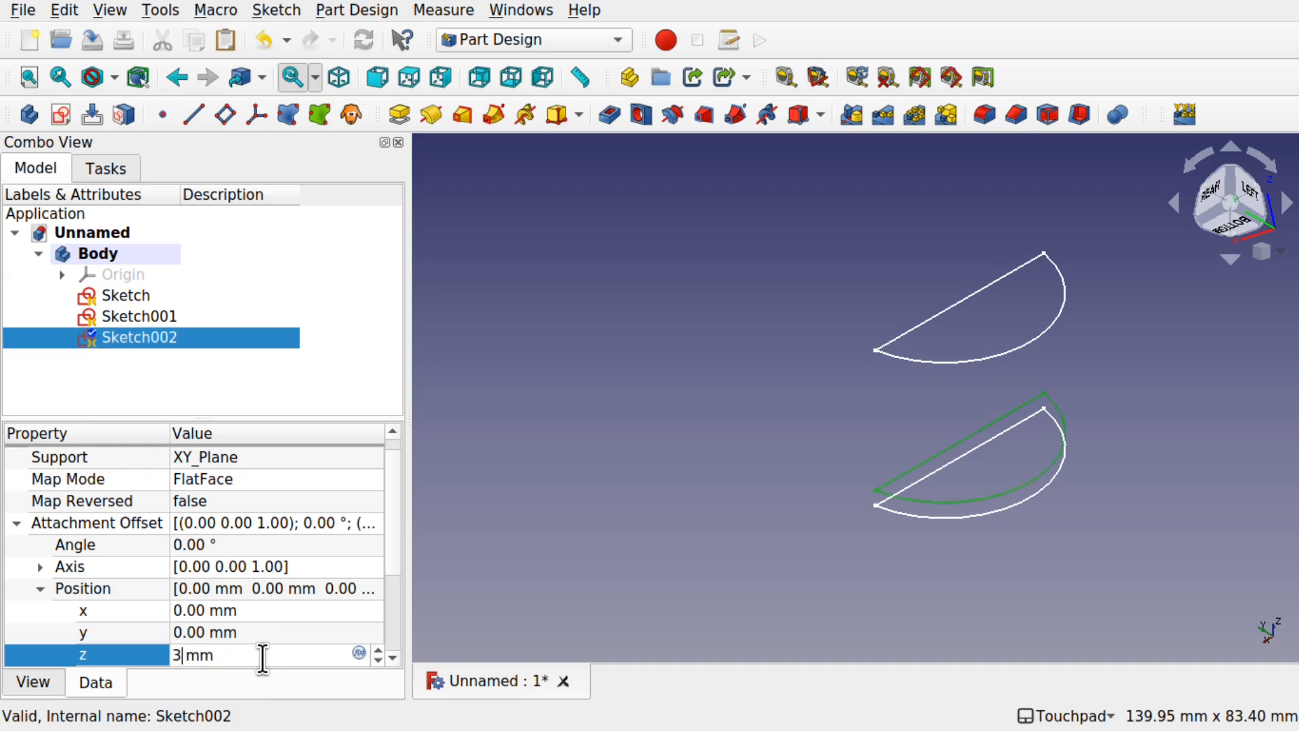
{"action": "key", "text": "BackSpace"}
{"action": "key", "text": "BackSpace"}
{"action": "type", "text": "60"}
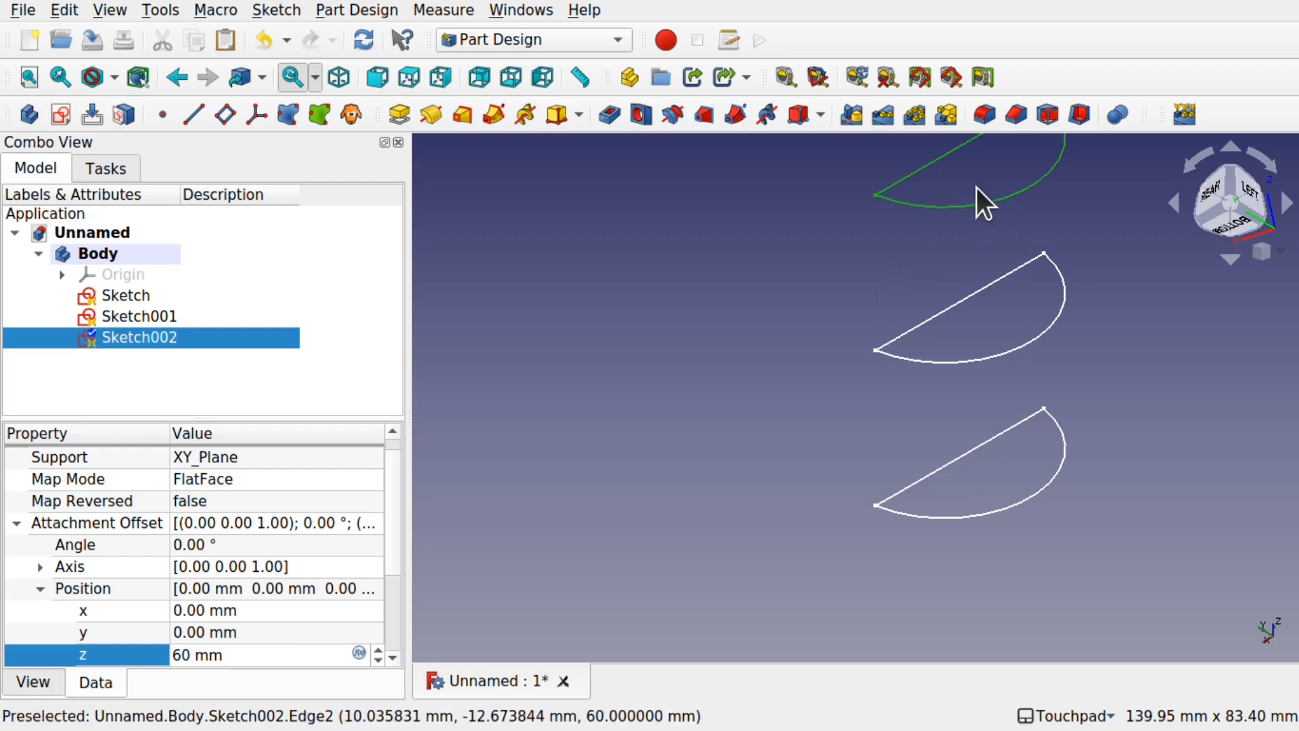
{"action": "middle_click_drag", "start_coordinate": [964, 233], "coordinate": [956, 322], "text": "shift"}
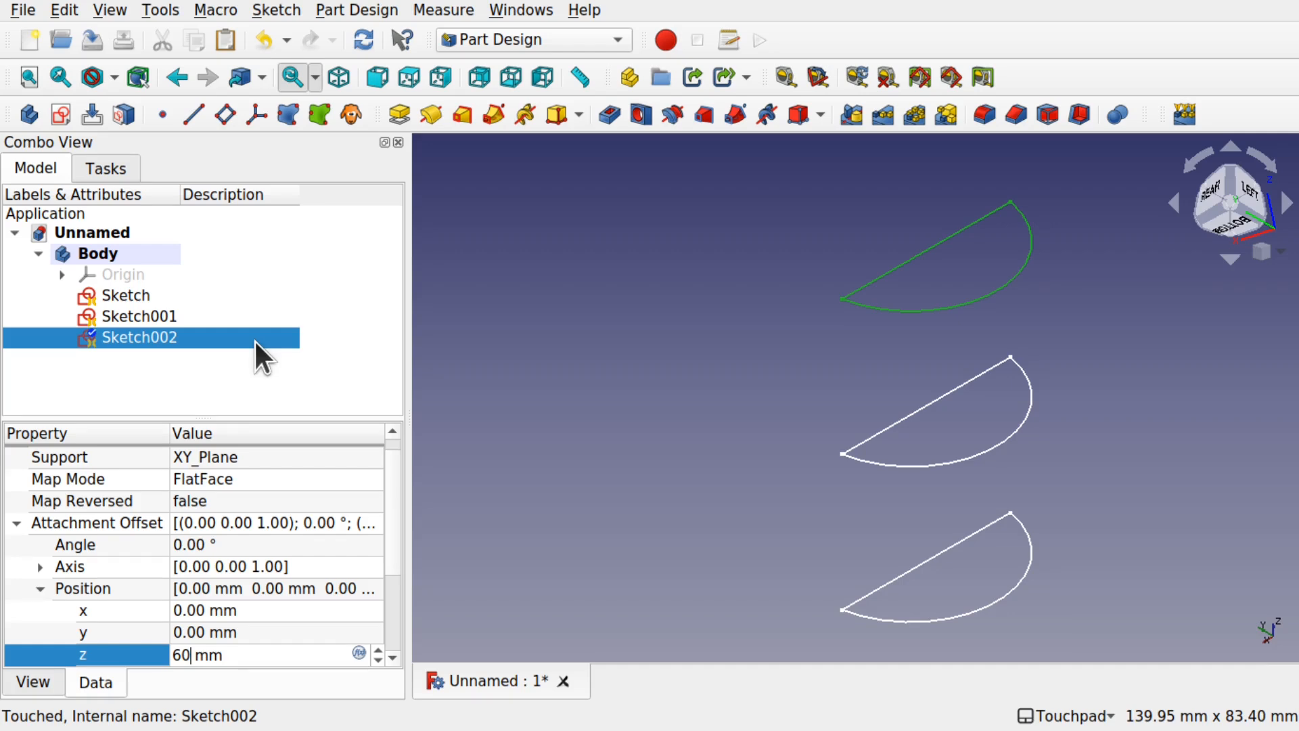
{"action": "key", "text": "Return"}
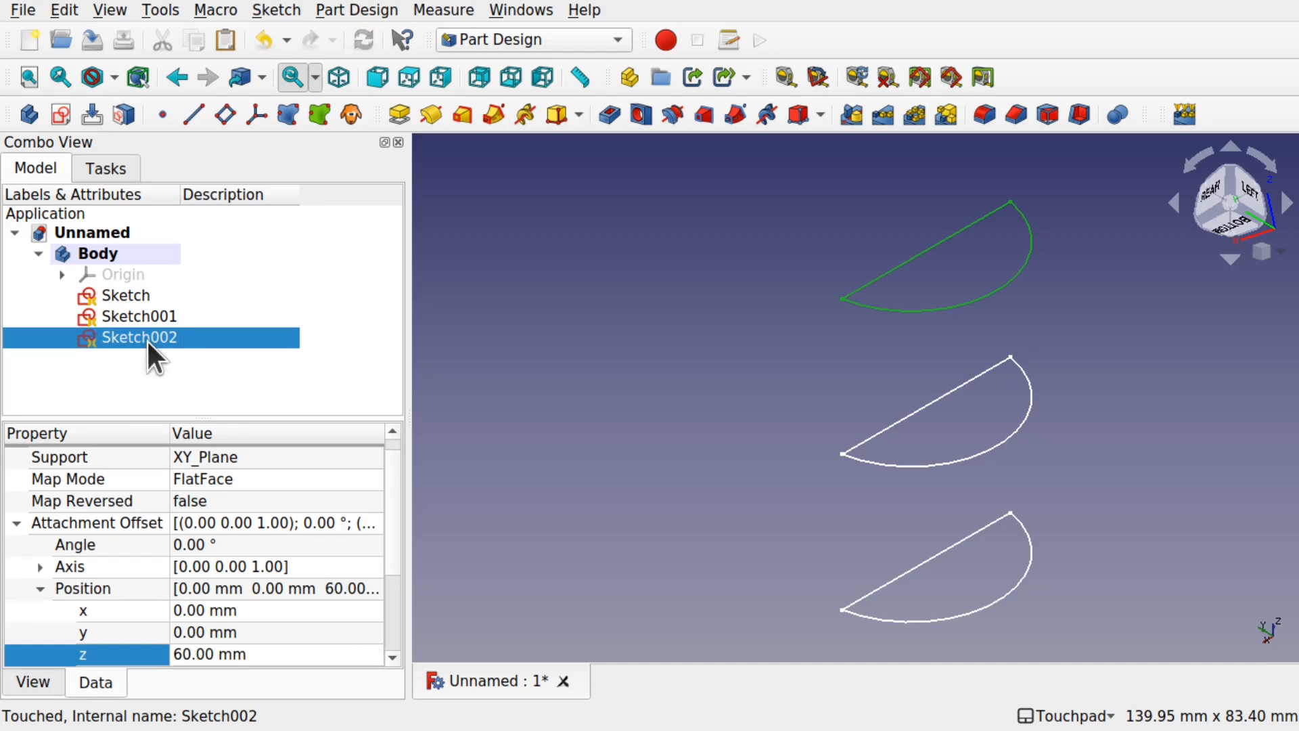
- Hide Sketch002 and add an unattached datum point at the origin of the Body
{"action": "left_click", "coordinate": [880, 286]}
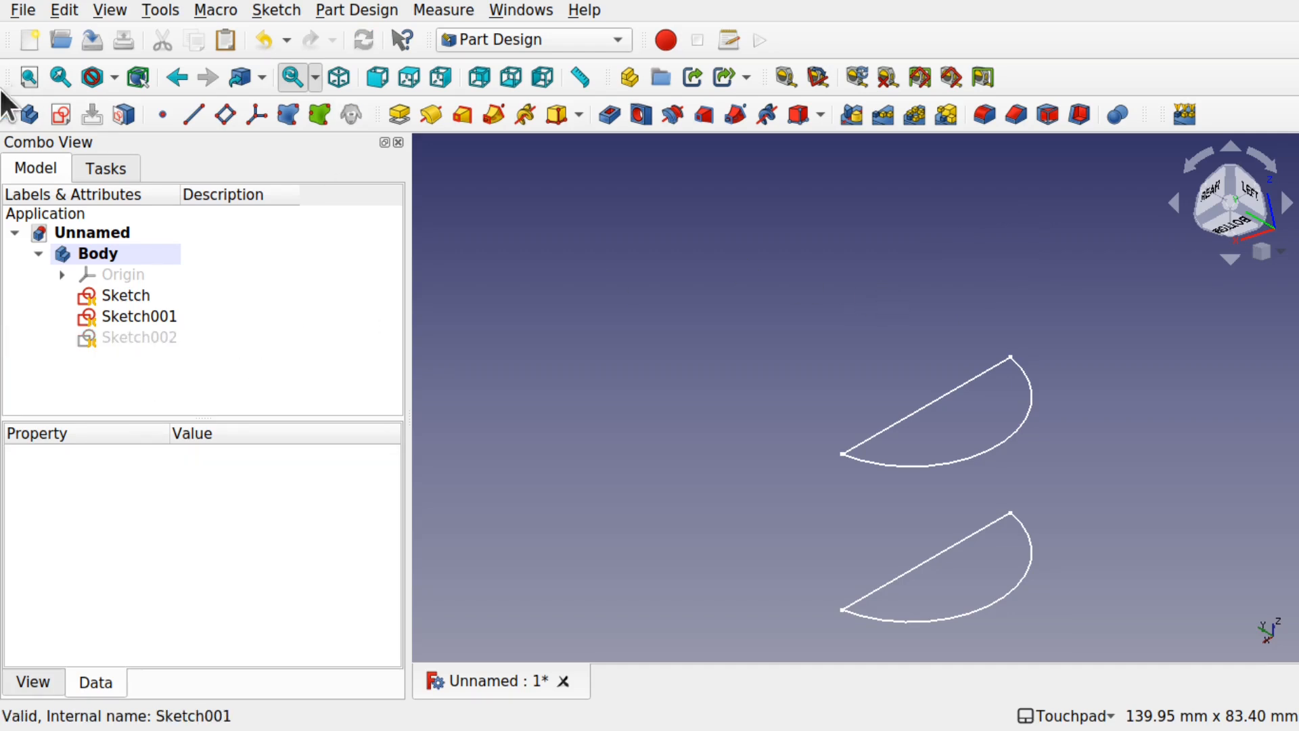
{"action": "left_click", "coordinate": [159, 114]}
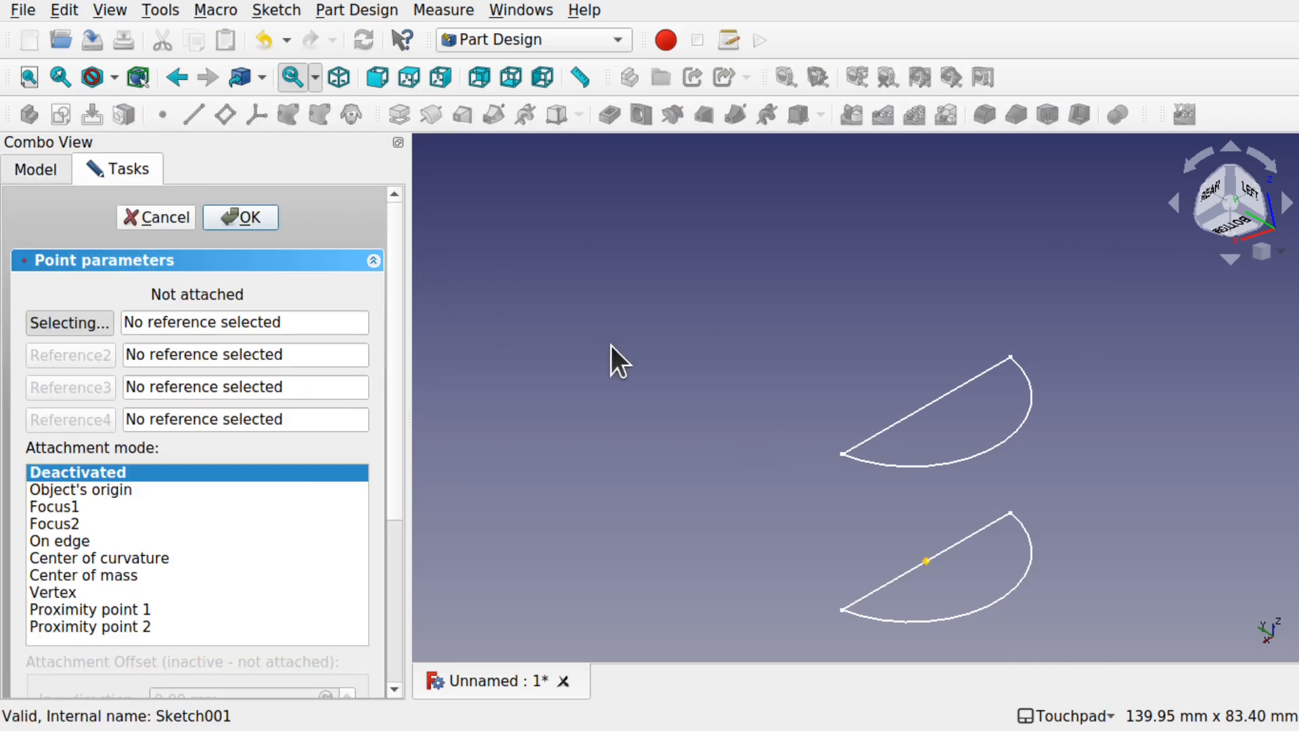
{"action": "left_click", "coordinate": [245, 218]}
{"action": "left_click", "coordinate": [831, 379]}
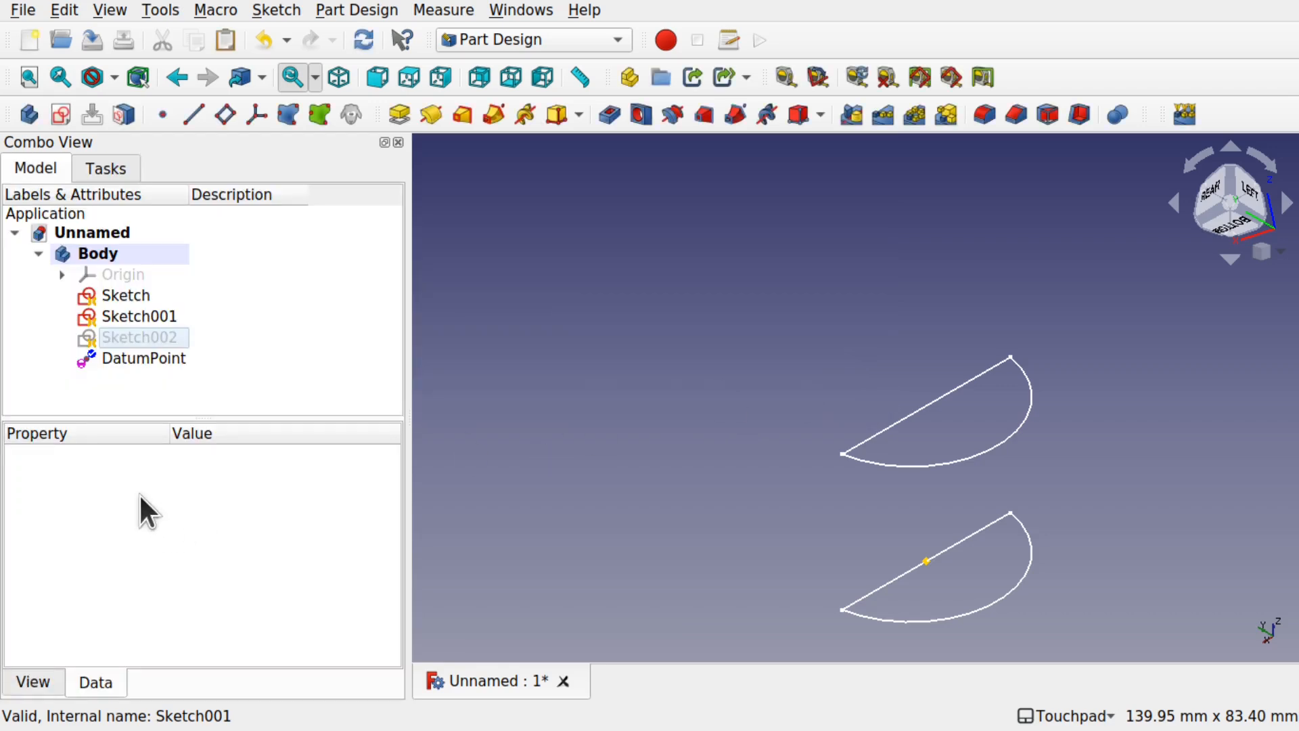
- Set the z position of the datum point's placement to 60 mm
{"action": "left_click", "coordinate": [151, 360]}
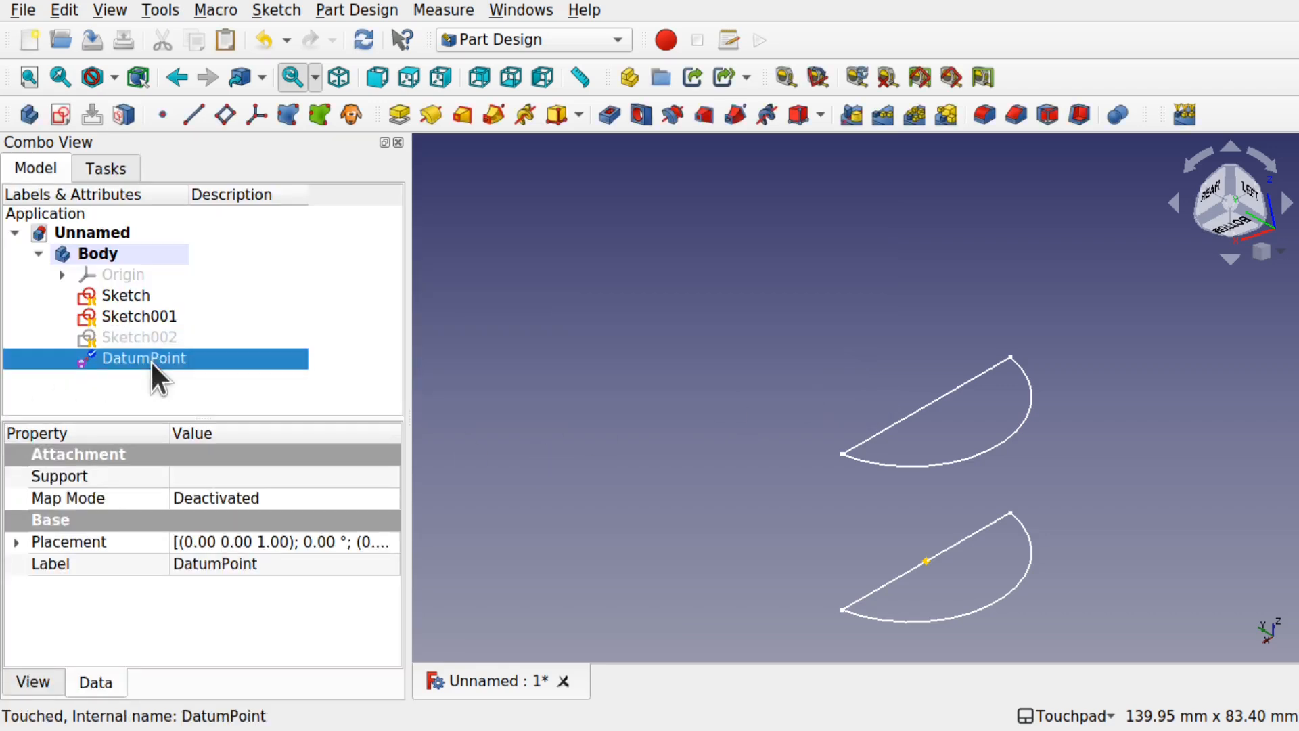
{"action": "left_click", "coordinate": [15, 541]}
{"action": "left_click", "coordinate": [40, 608]}
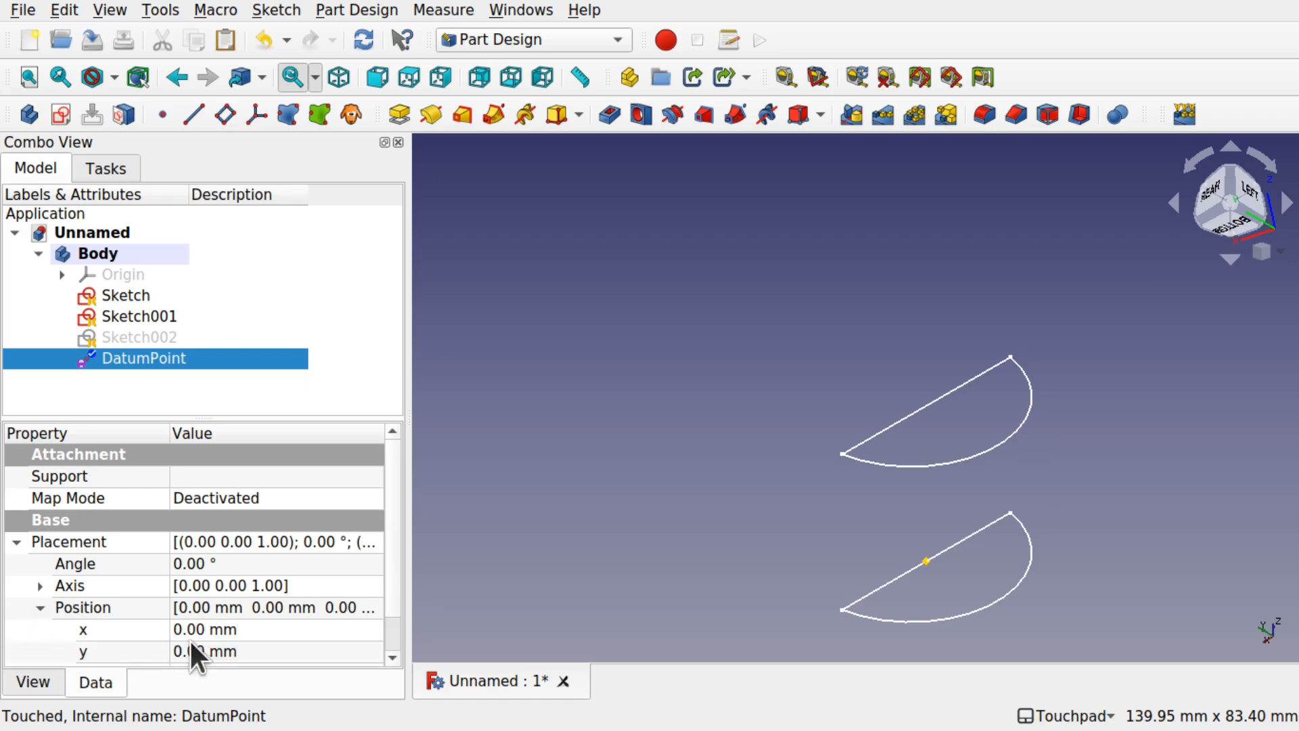
{"action": "scroll", "coordinate": [394, 521], "scroll_direction": "down", "scroll_amount": 2}
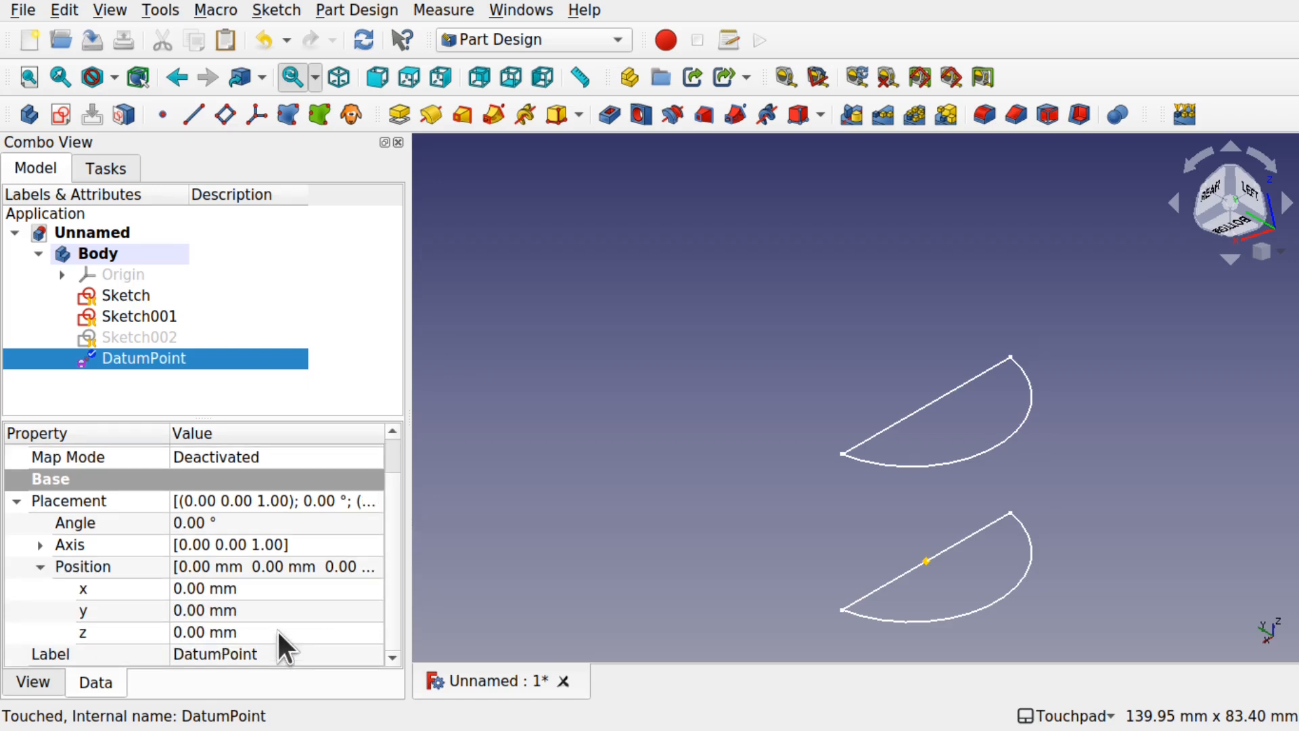
{"action": "left_click", "coordinate": [277, 633]}
{"action": "type", "text": "60"}
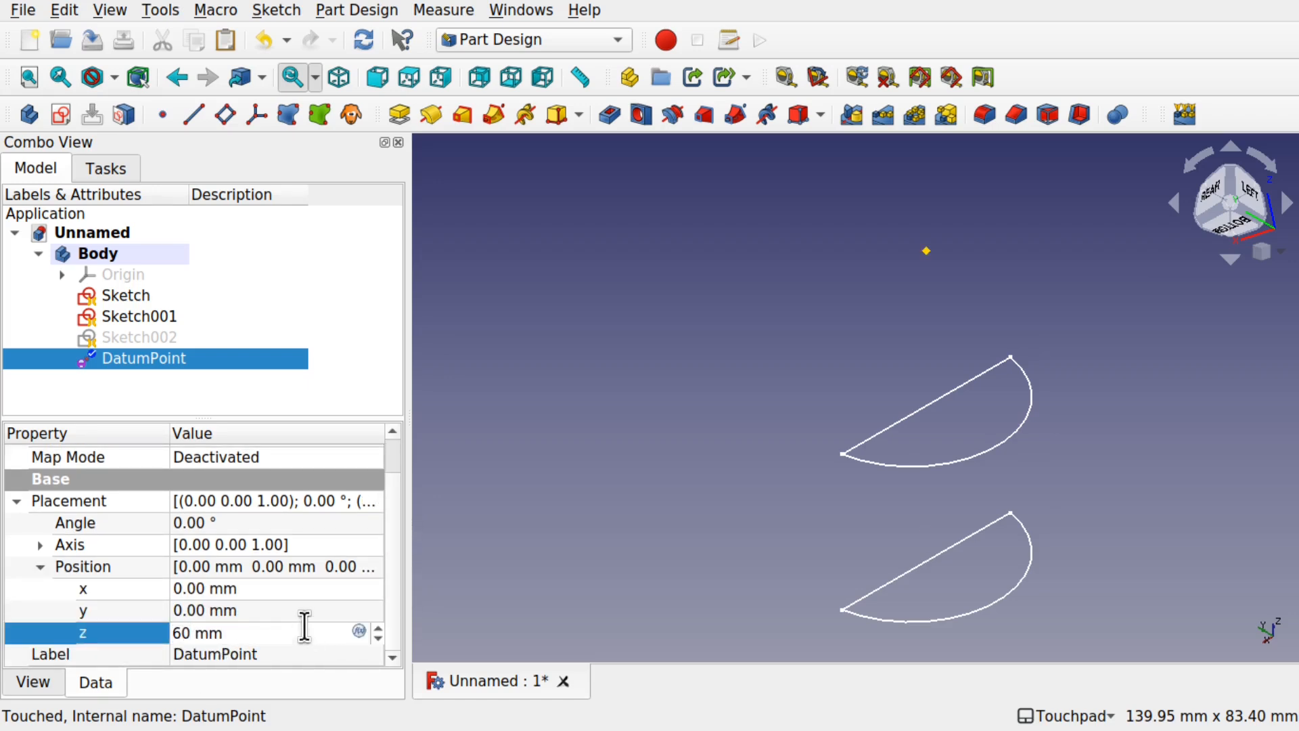
{"action": "left_click", "coordinate": [731, 475]}
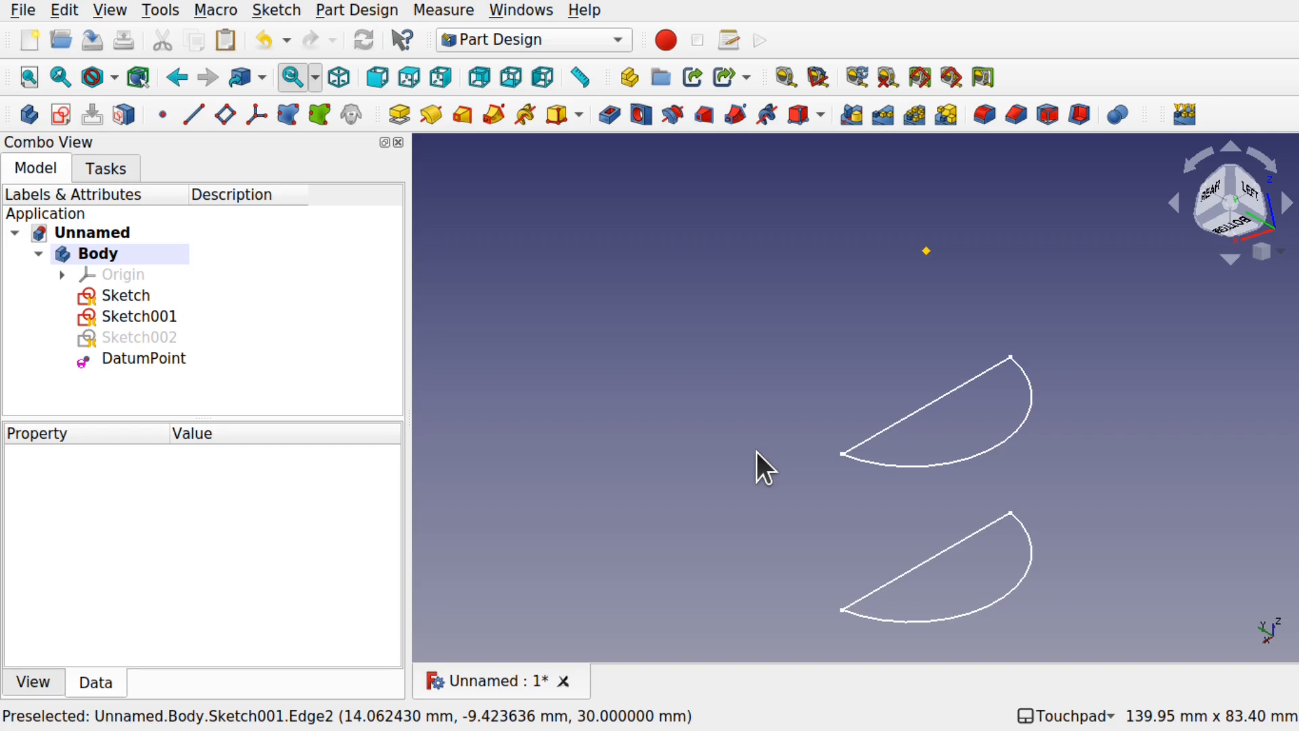
- Try to loft the base Sketch through Sketch001 to the datum point, and leave the loft without keeping it
{"action": "left_click", "coordinate": [131, 292]}
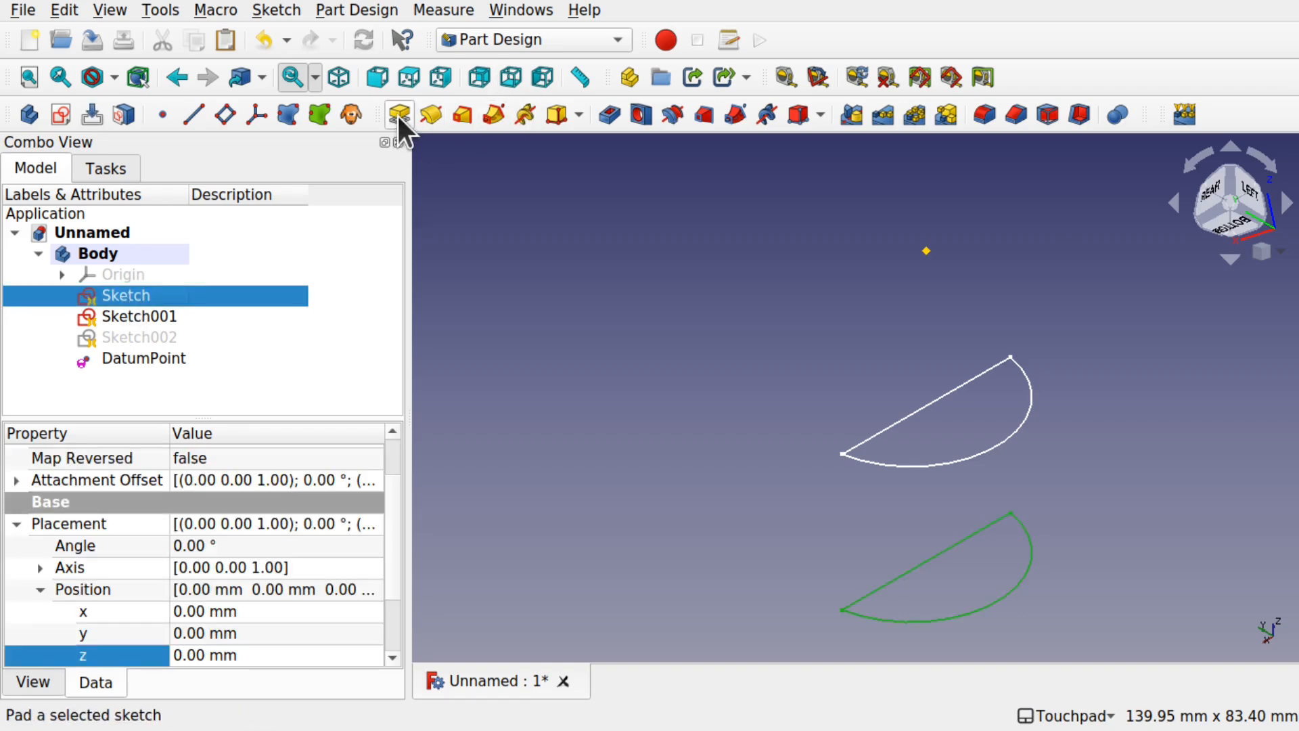
{"action": "left_click", "coordinate": [466, 117]}
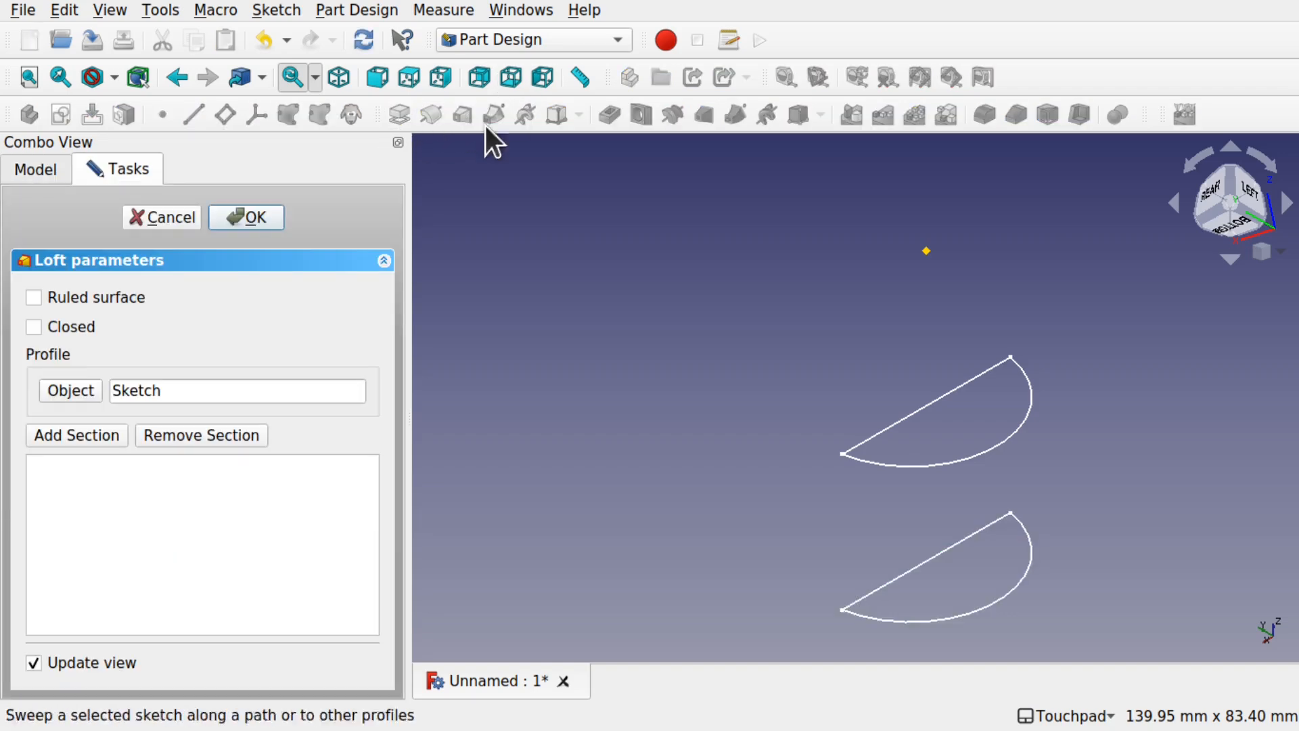
{"action": "left_click", "coordinate": [874, 463]}
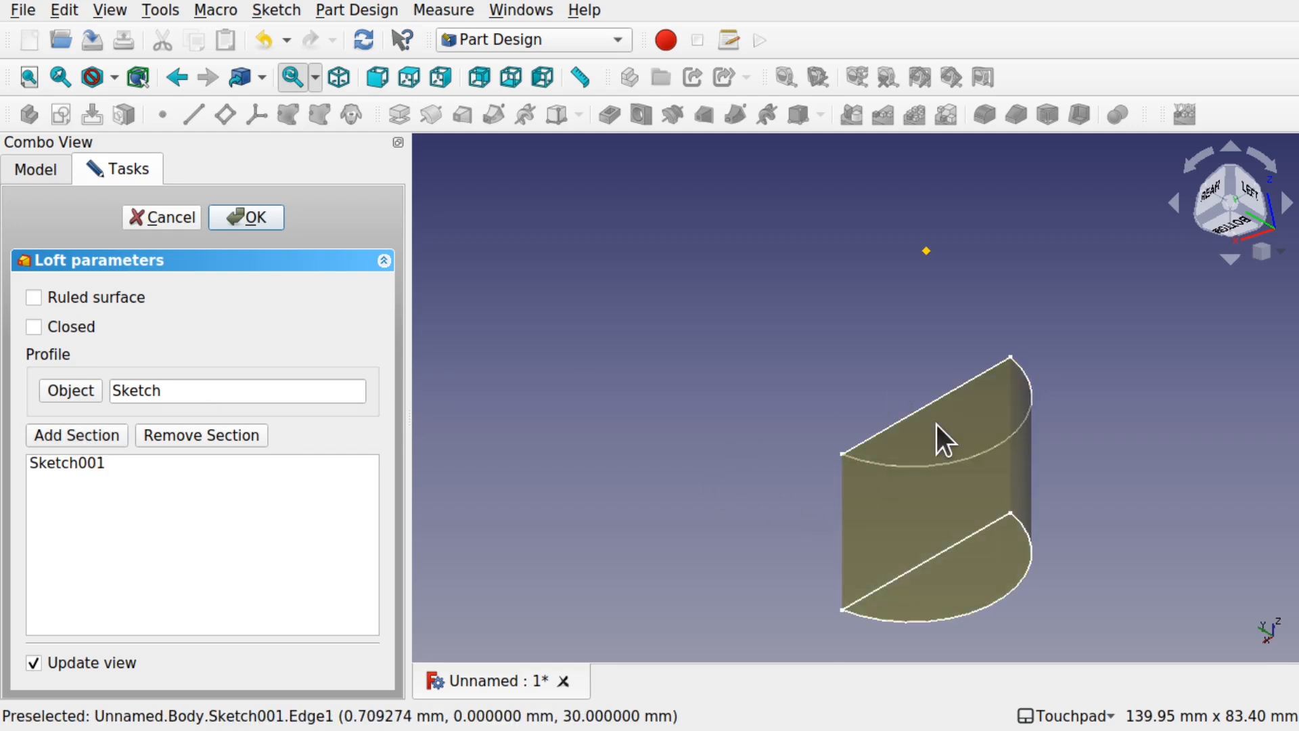
{"action": "left_click", "coordinate": [51, 435]}
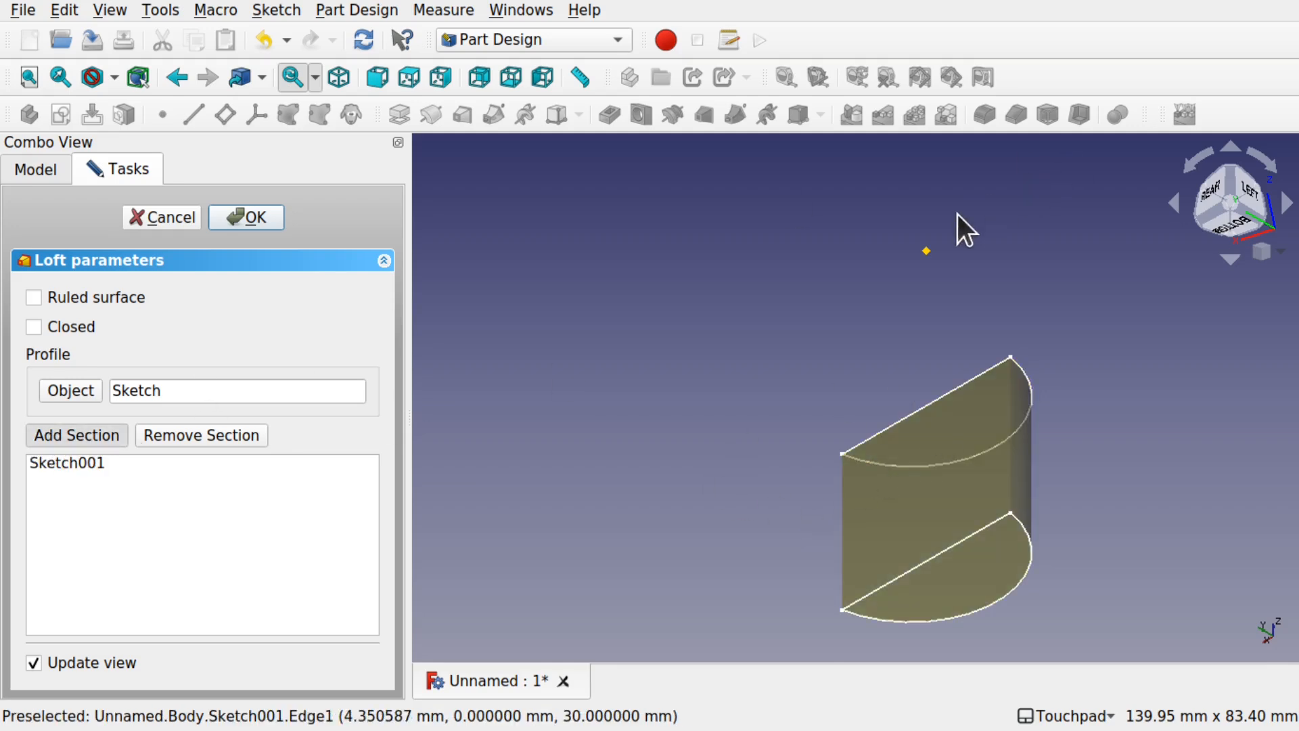
{"action": "left_click", "coordinate": [926, 250]}
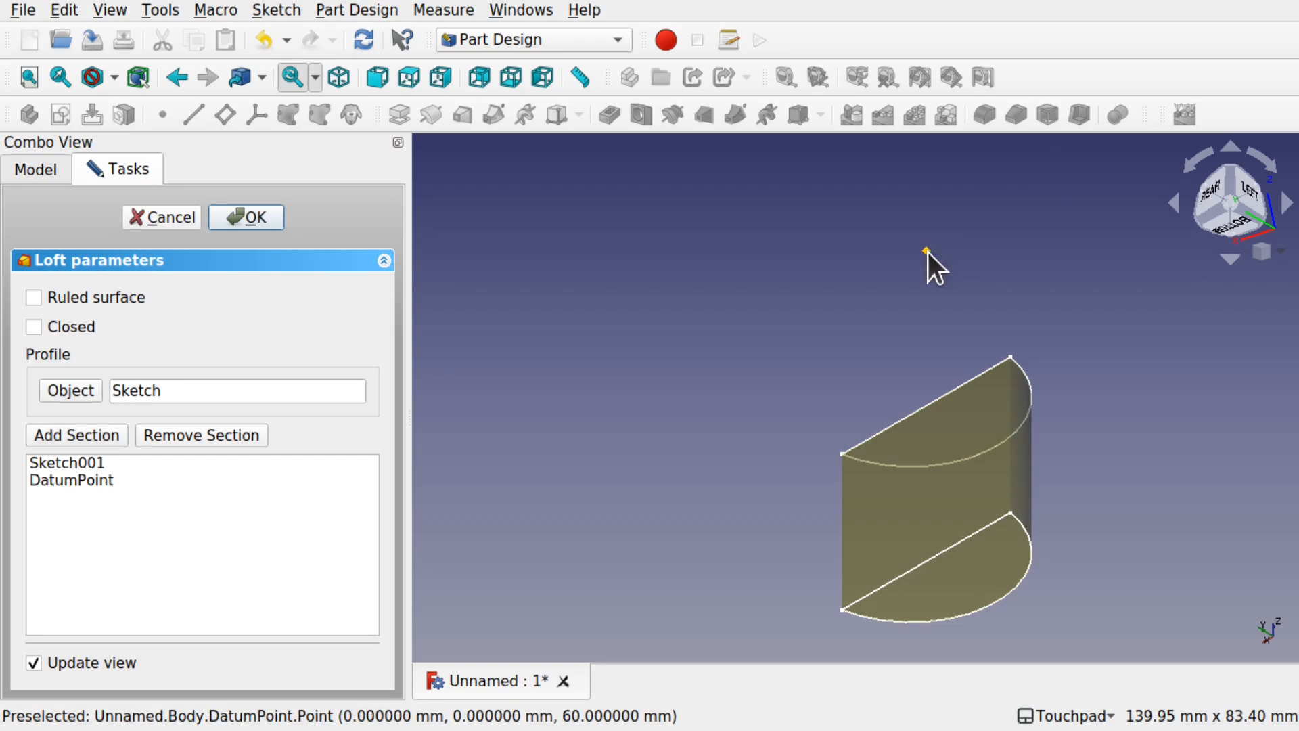
{"action": "left_click", "coordinate": [249, 211]}
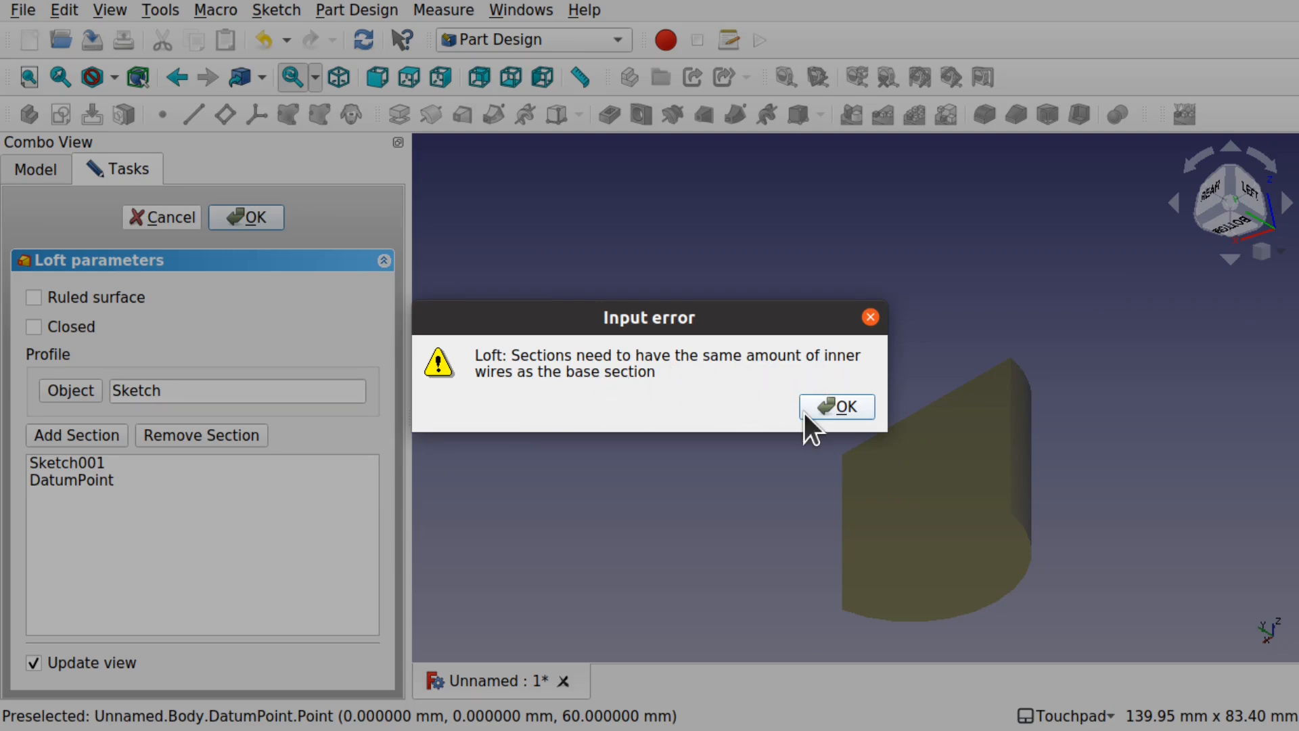
{"action": "left_click", "coordinate": [833, 407]}
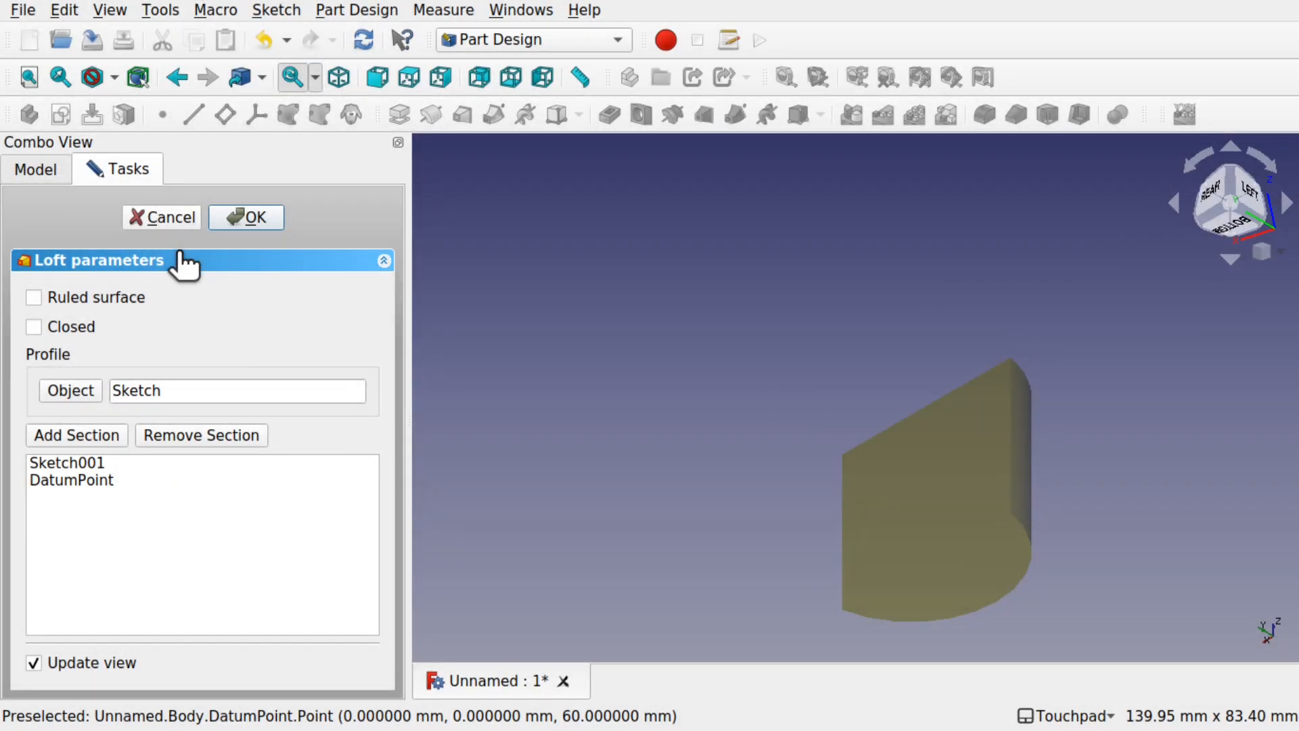
{"action": "left_click", "coordinate": [171, 217]}
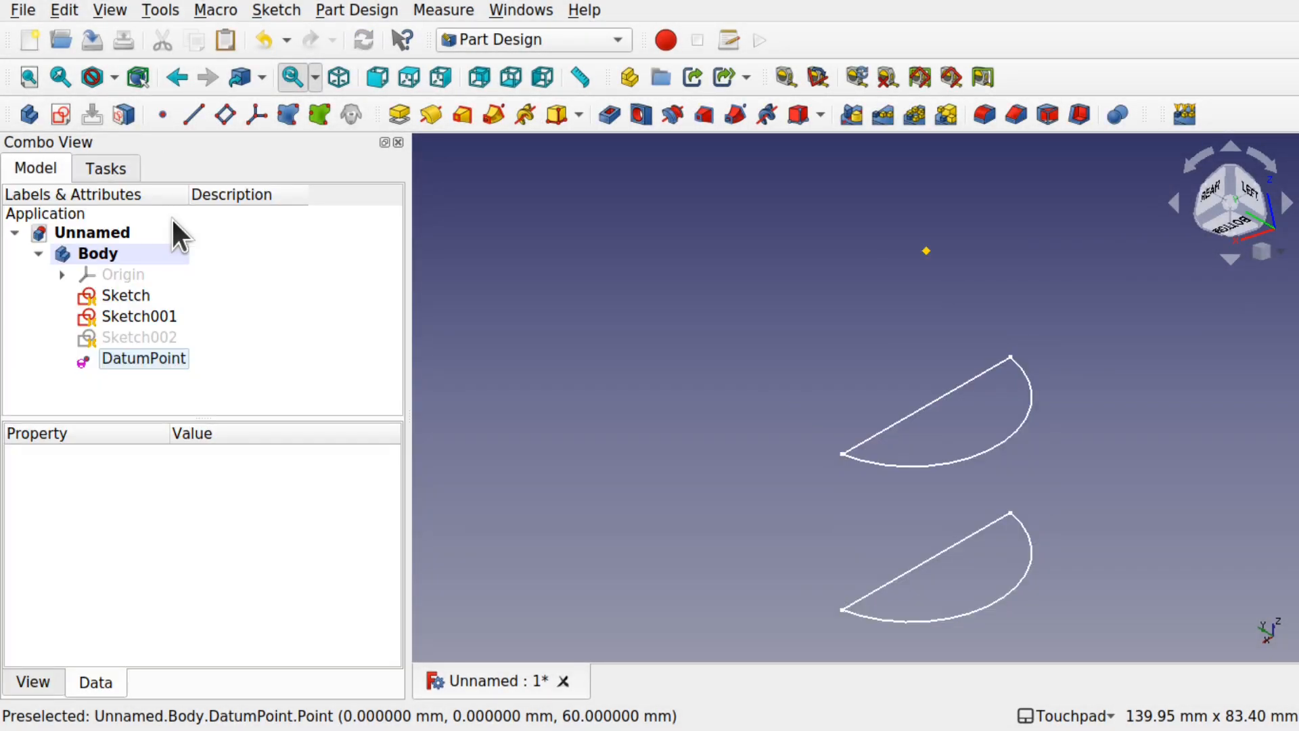
- Delete the datum point from the Body and make Sketch002 visible again
{"action": "left_click", "coordinate": [129, 360]}
{"action": "key", "text": "Delete"}
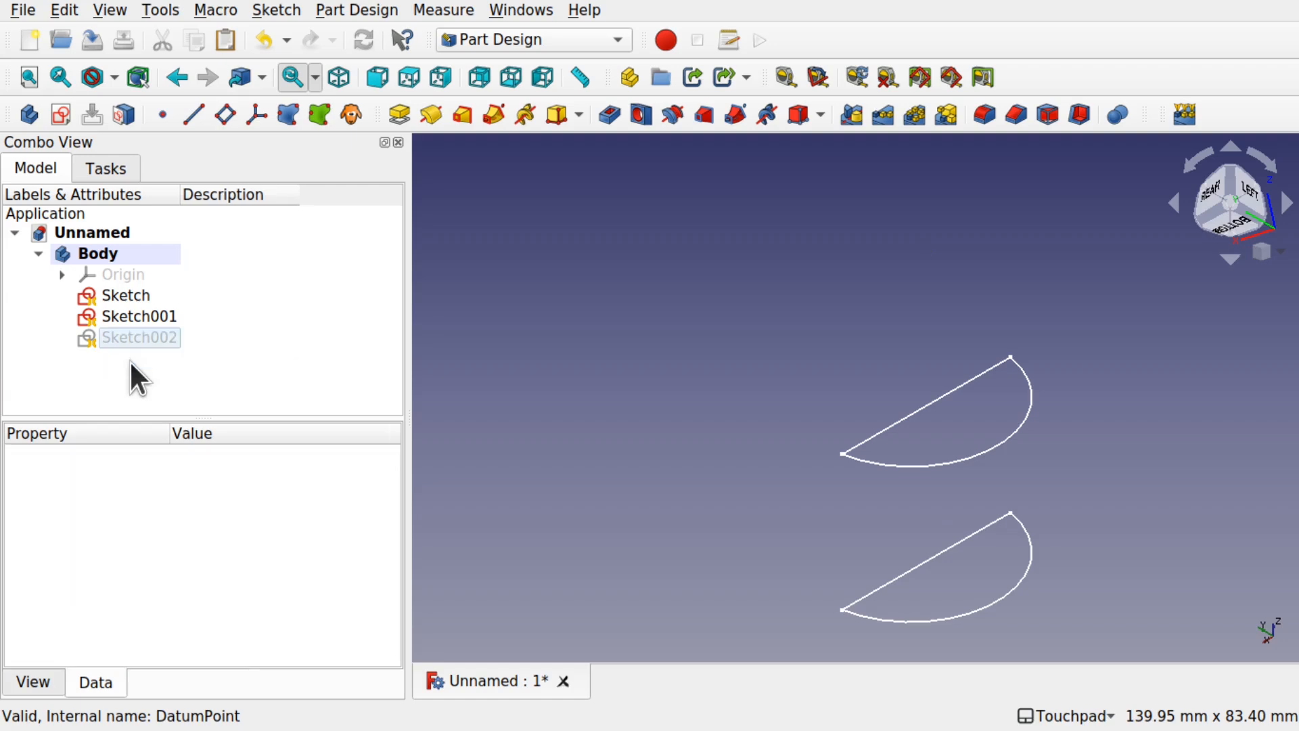
{"action": "left_click", "coordinate": [120, 337]}
{"action": "key", "text": "space"}
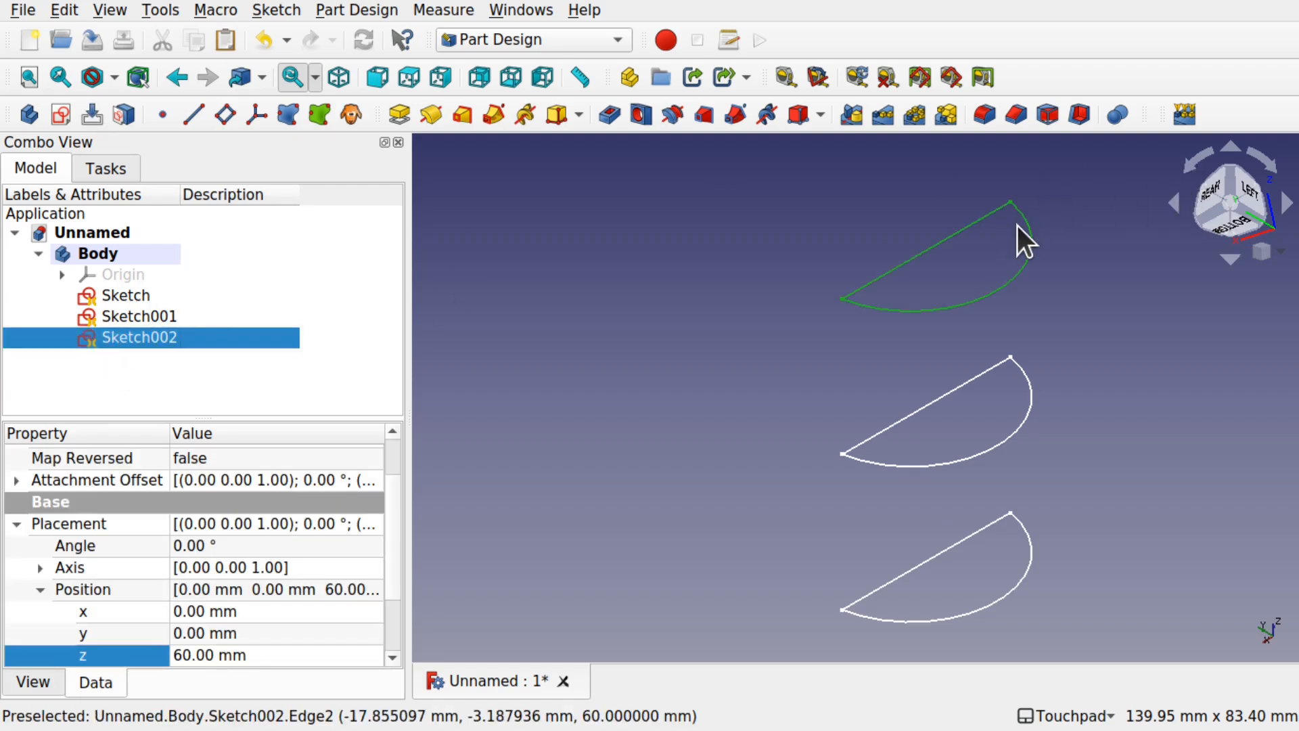
- Open Sketch002 for editing and shrink its half-circle profile by moving one endpoint close to the origin
{"action": "double_click", "coordinate": [150, 341]}
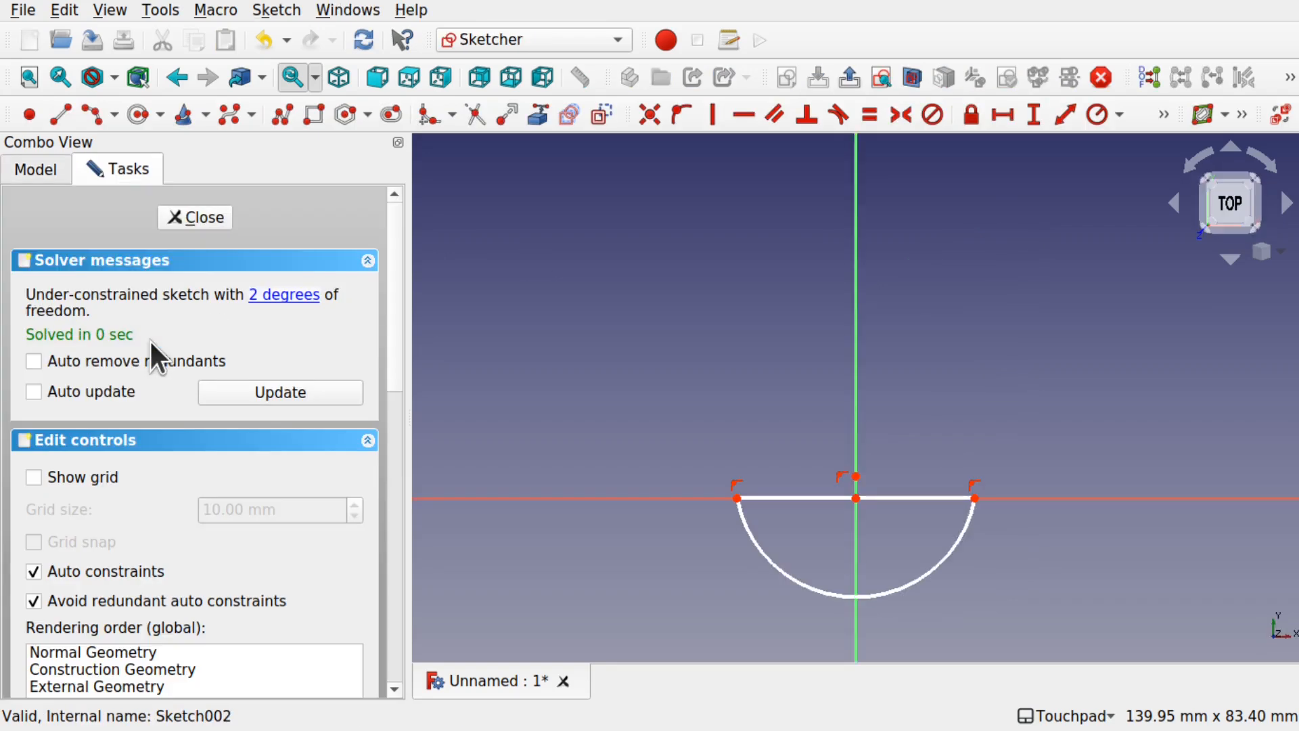
{"action": "left_click_drag", "start_coordinate": [931, 468], "coordinate": [876, 496], "text": "alt"}
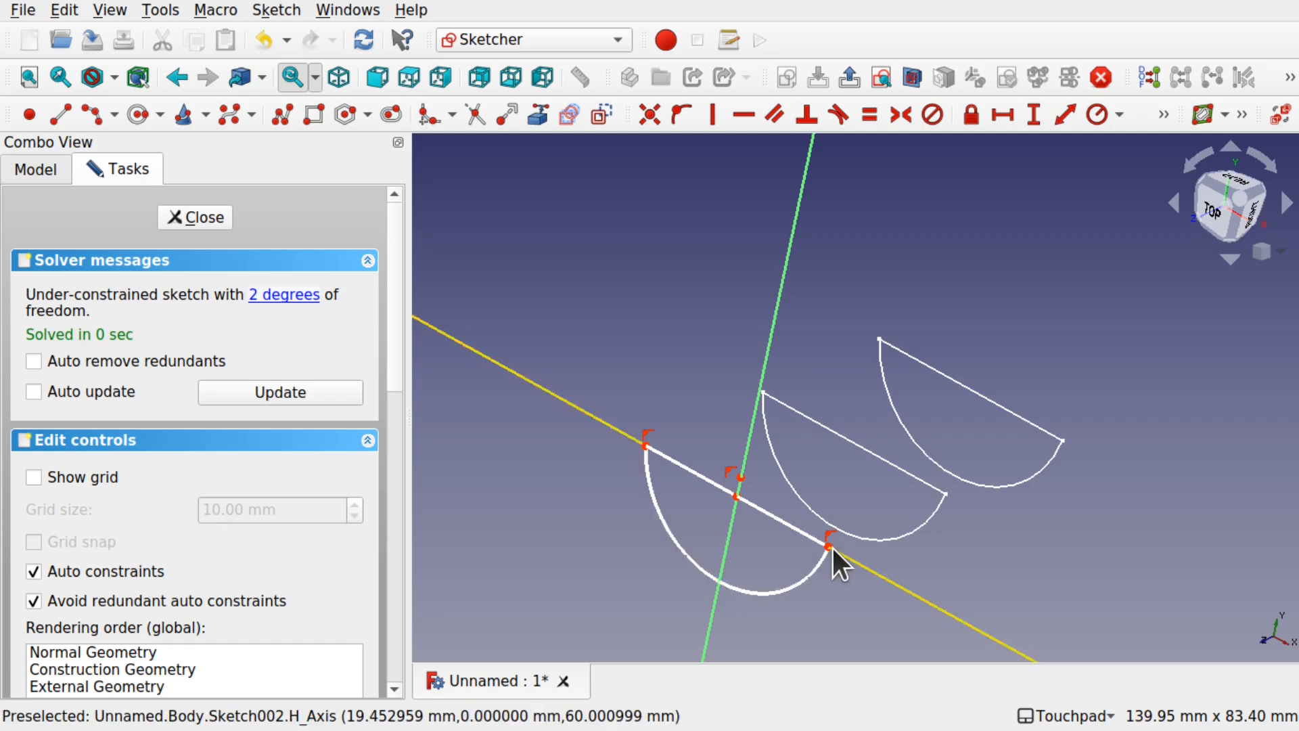
{"action": "left_click_drag", "start_coordinate": [827, 546], "coordinate": [747, 541]}
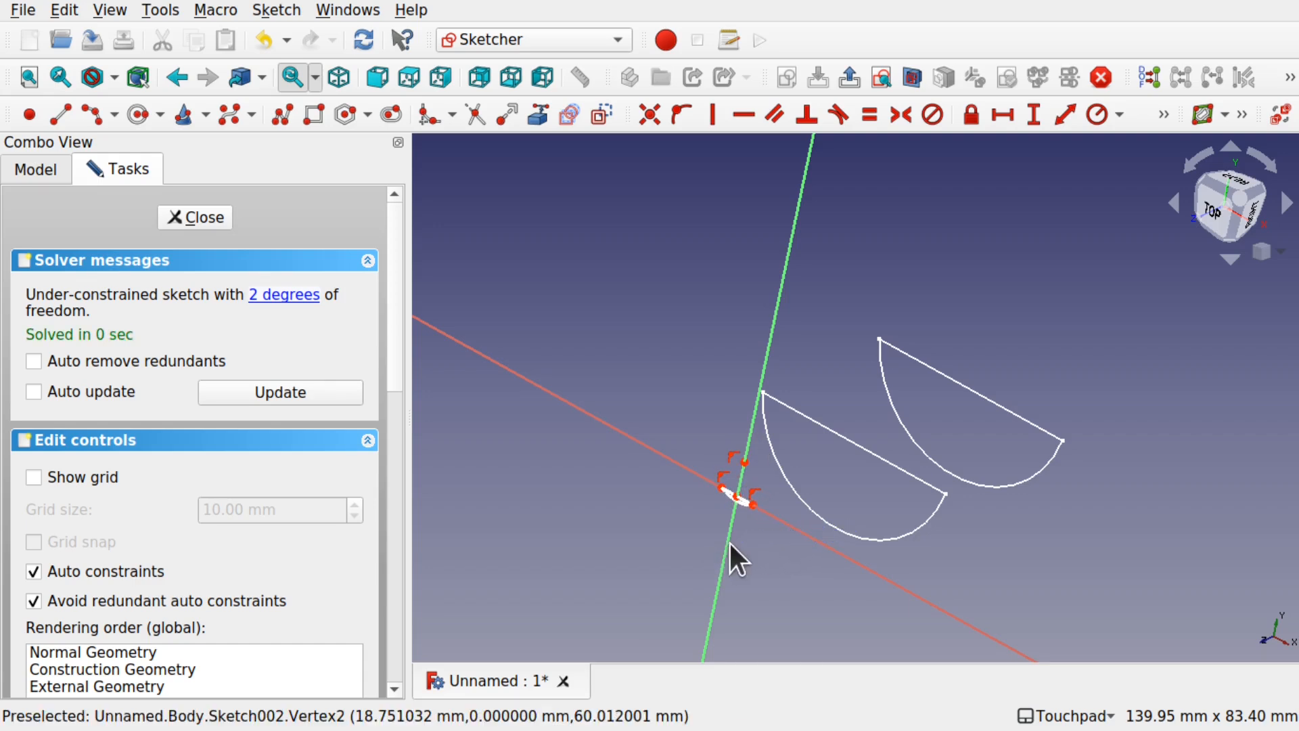
{"action": "scroll", "coordinate": [725, 521], "scroll_direction": "up", "scroll_amount": 8}
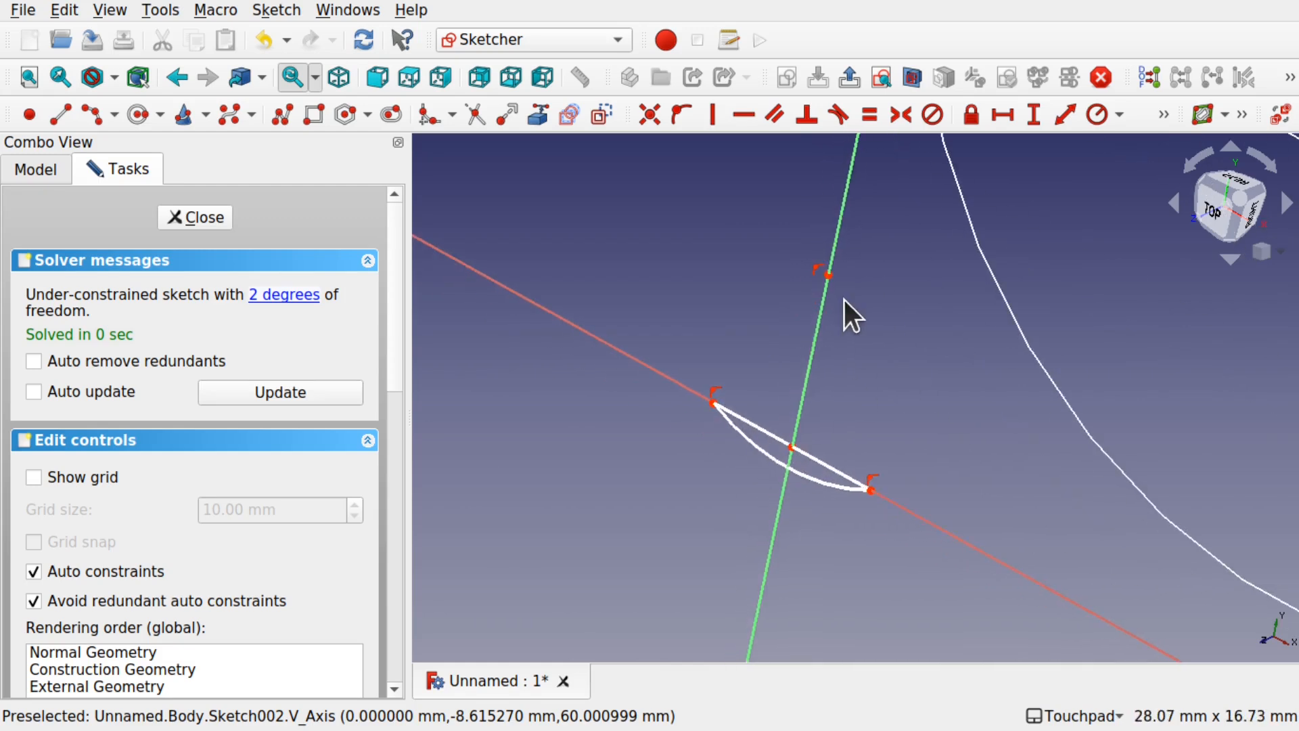
- Delete the constraint holding the arc's centre on the vertical axis, and shrink the profile around the origin to about 0.15 mm wide
{"action": "left_click", "coordinate": [817, 269]}
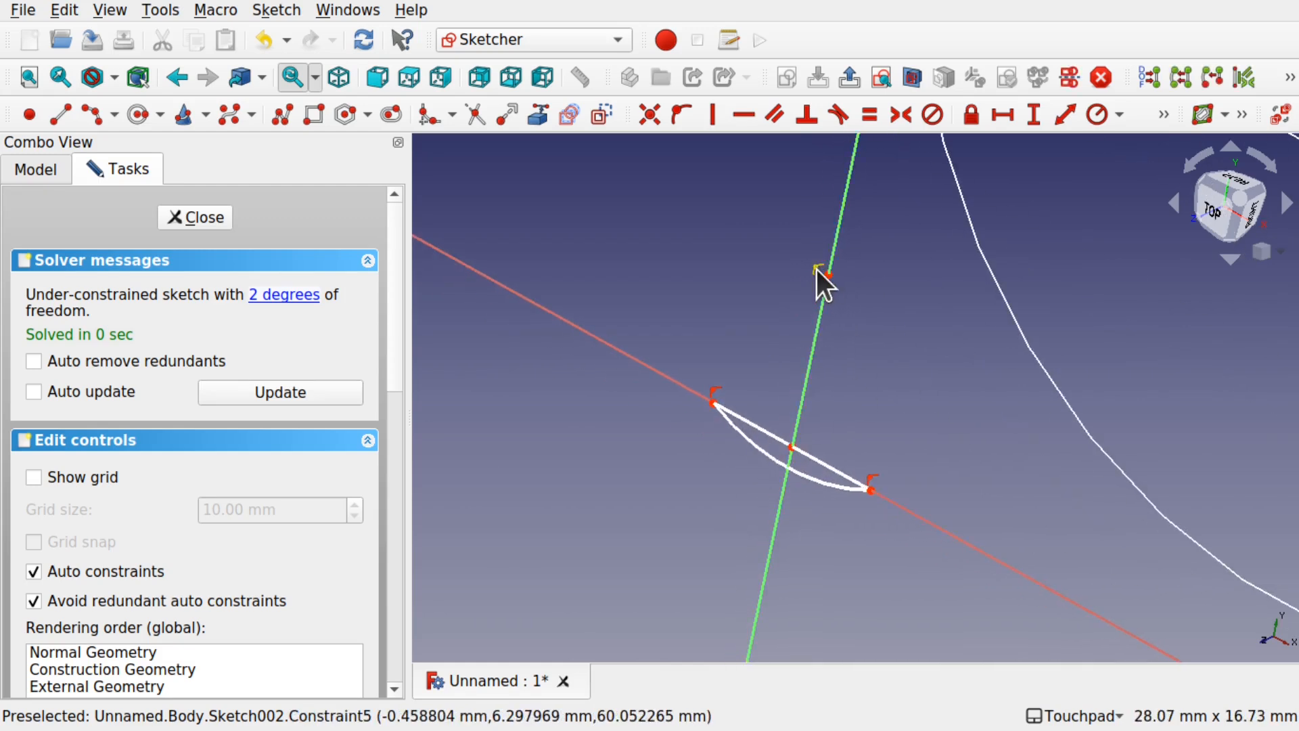
{"action": "key", "text": "Delete"}
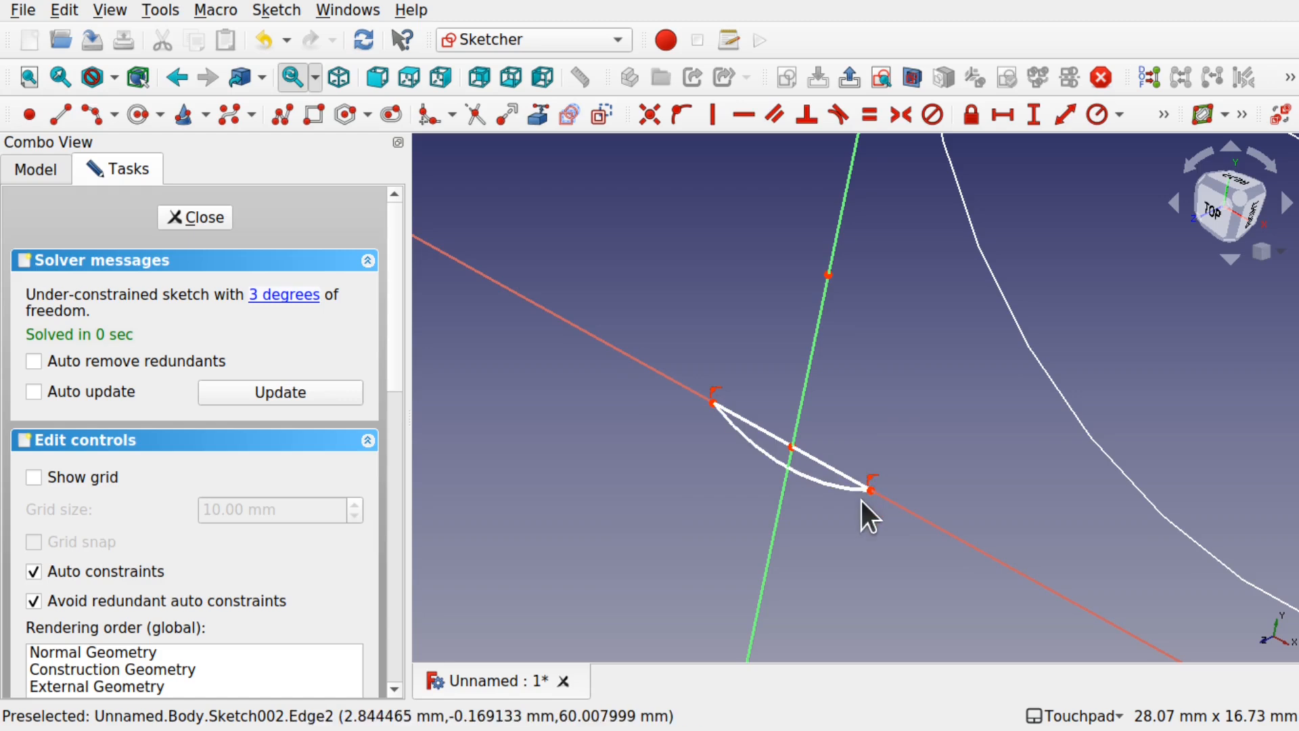
{"action": "left_click_drag", "start_coordinate": [853, 476], "coordinate": [814, 463]}
{"action": "left_click_drag", "start_coordinate": [728, 406], "coordinate": [784, 436]}
{"action": "scroll", "coordinate": [784, 436], "scroll_direction": "up", "scroll_amount": 10}
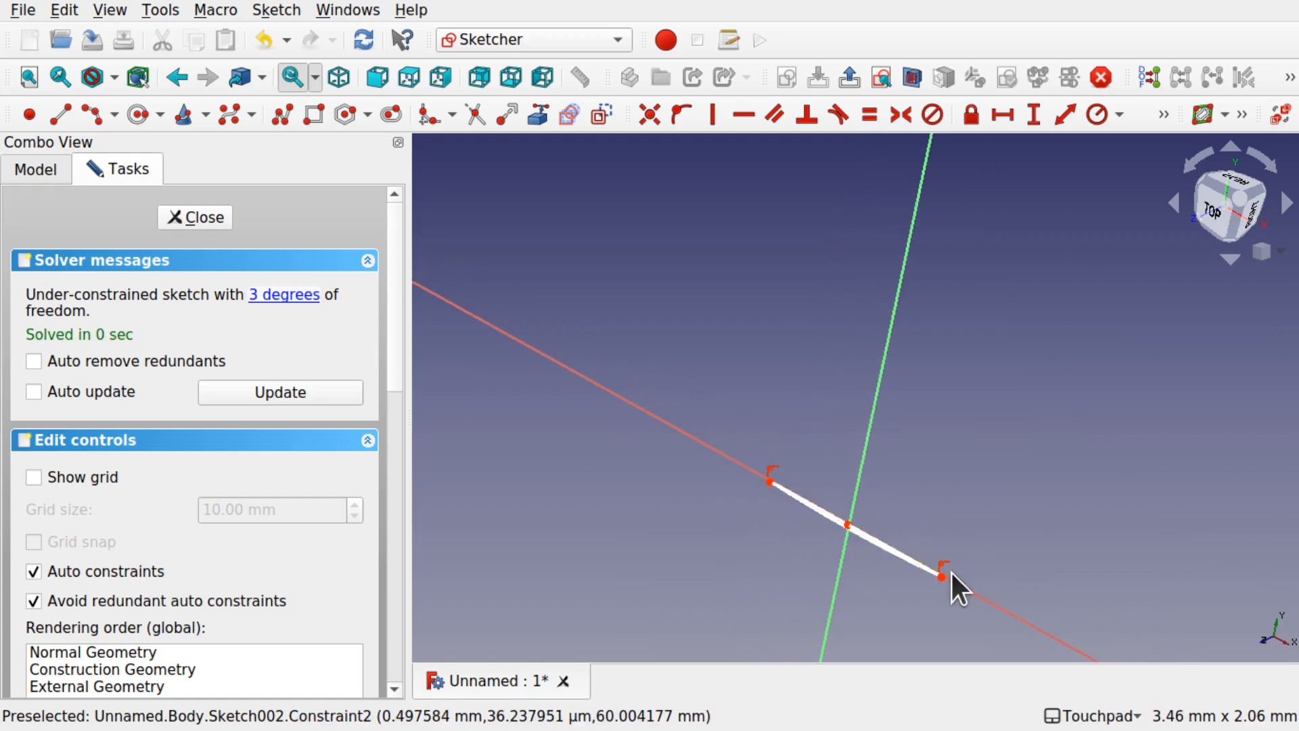
{"action": "left_click_drag", "start_coordinate": [941, 574], "coordinate": [871, 534]}
{"action": "left_click_drag", "start_coordinate": [784, 490], "coordinate": [836, 525]}
{"action": "scroll", "coordinate": [836, 524], "scroll_direction": "up", "scroll_amount": 5}
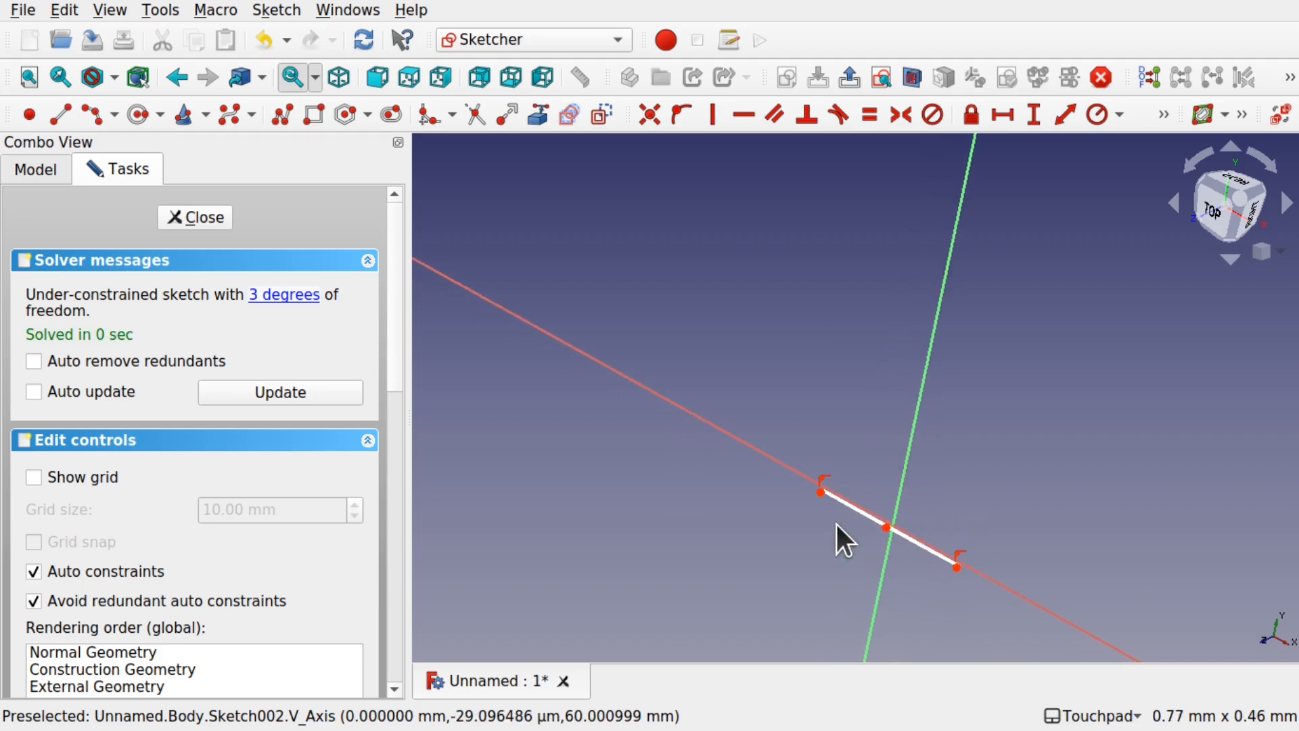
- Constrain the straight edge's horizontal length to 0.1 mm and close the sketch
{"action": "left_click", "coordinate": [932, 545]}
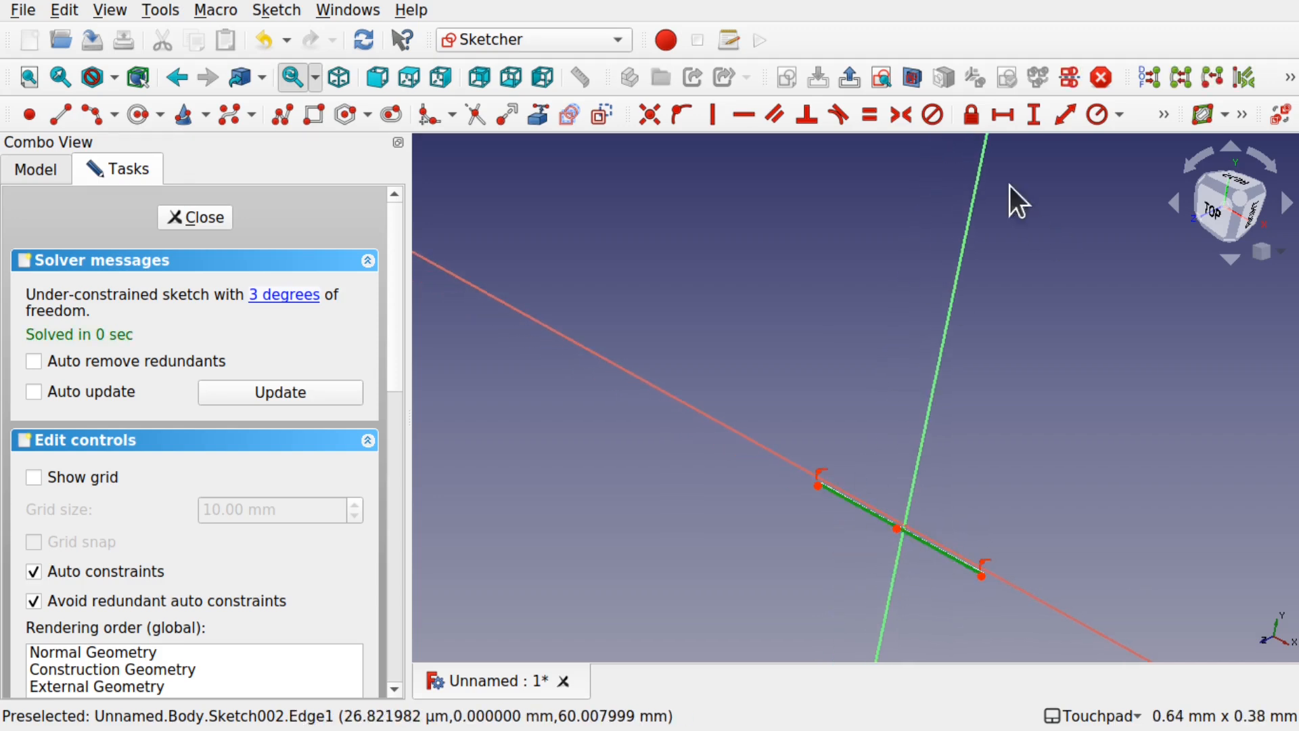
{"action": "left_click", "coordinate": [1001, 113]}
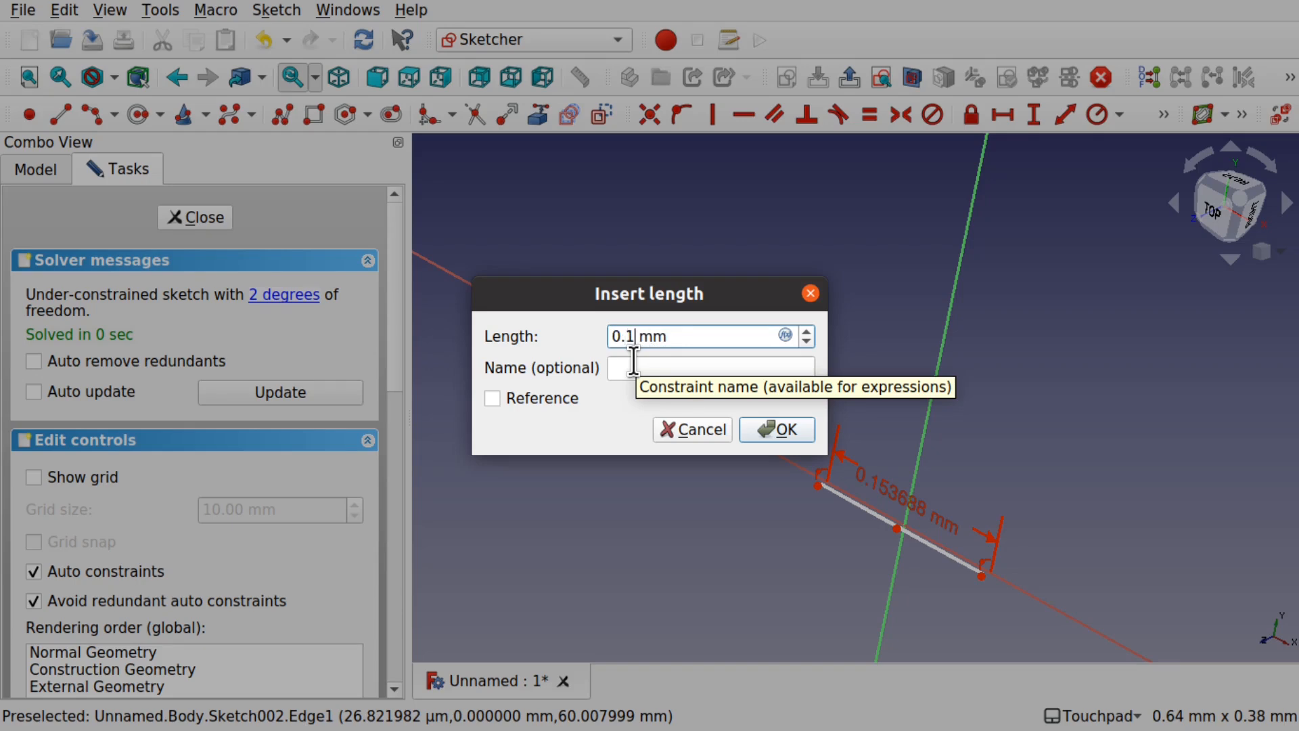
{"action": "left_click", "coordinate": [771, 430]}
{"action": "scroll", "coordinate": [959, 469], "scroll_direction": "down", "scroll_amount": 2}
{"action": "scroll", "coordinate": [959, 469], "scroll_direction": "down", "scroll_amount": 6}
{"action": "scroll", "coordinate": [959, 469], "scroll_direction": "up", "scroll_amount": 1}
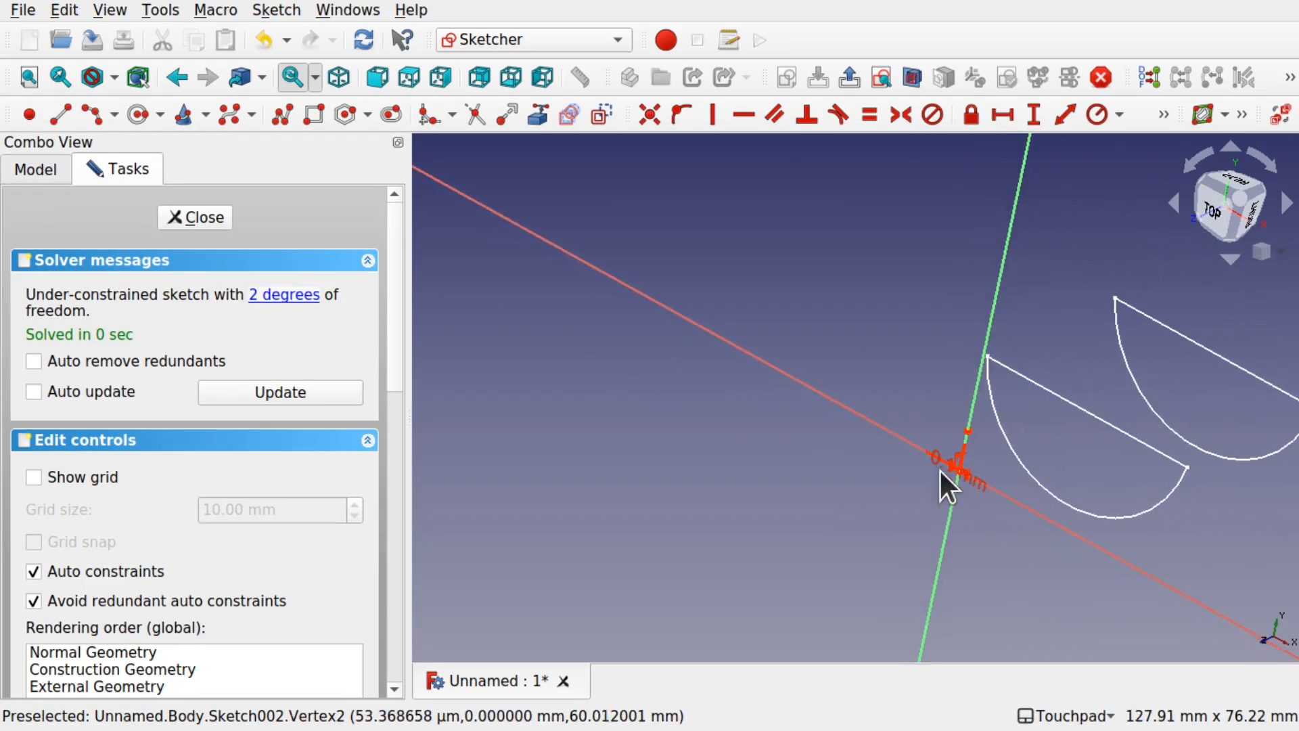
{"action": "left_click", "coordinate": [198, 218]}
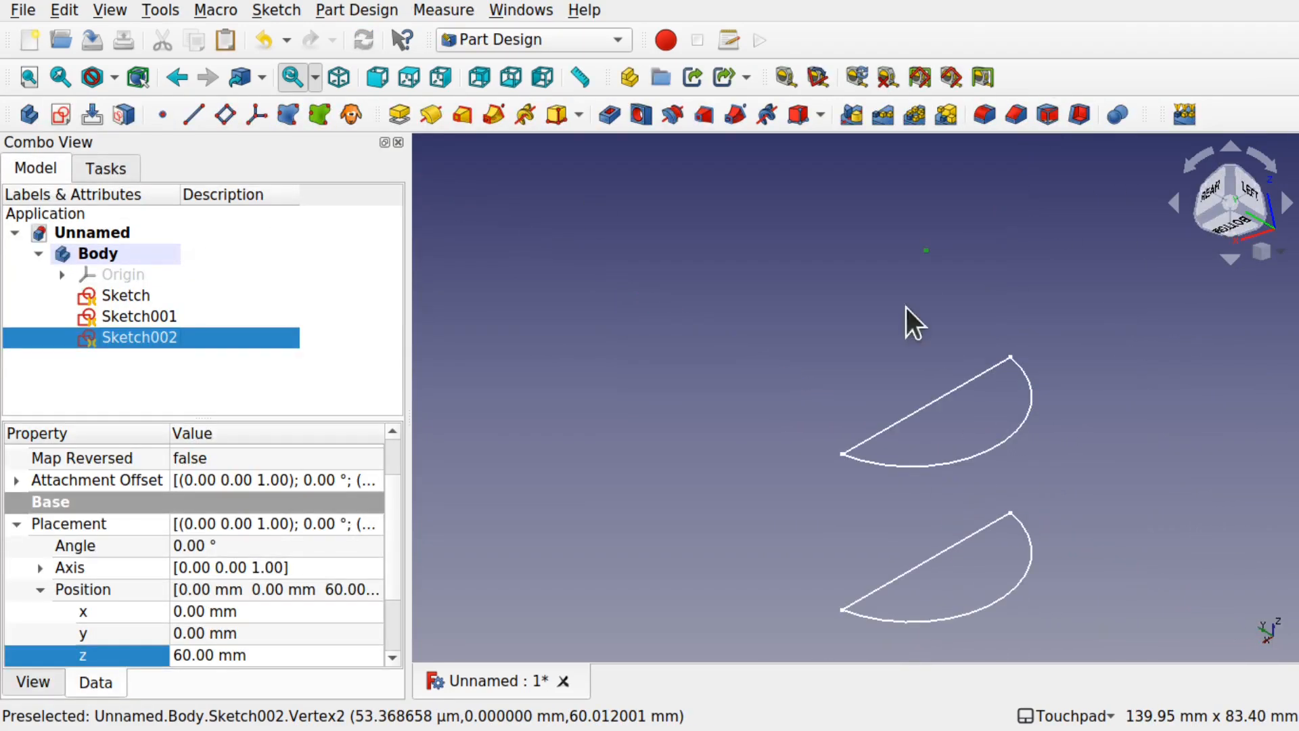
{"action": "left_click", "coordinate": [936, 257]}
{"action": "scroll", "coordinate": [935, 255], "scroll_direction": "up", "scroll_amount": 5}
{"action": "scroll", "coordinate": [935, 255], "scroll_direction": "down", "scroll_amount": 1}
{"action": "scroll", "coordinate": [935, 255], "scroll_direction": "down", "scroll_amount": 6}
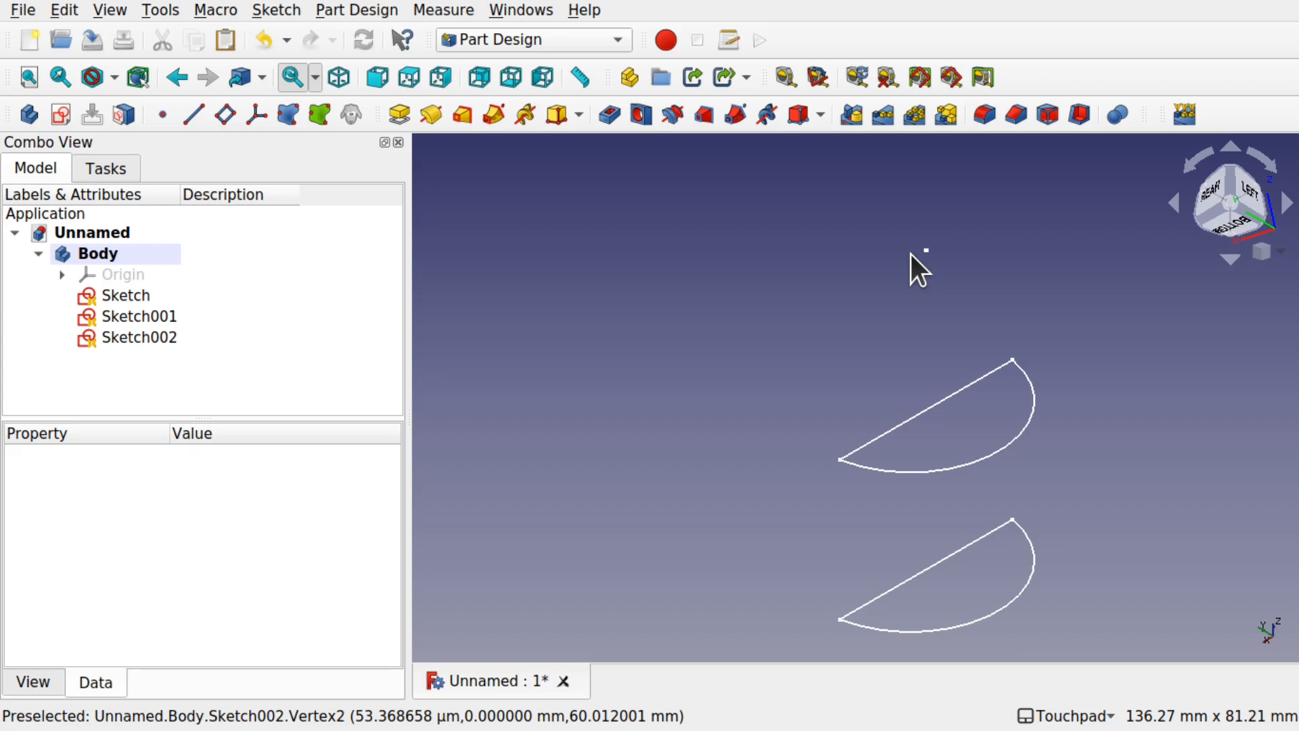
- Create an additive loft from Sketch as the profile, adding Sketch001 and Sketch002 as sections
{"action": "left_click", "coordinate": [143, 295]}
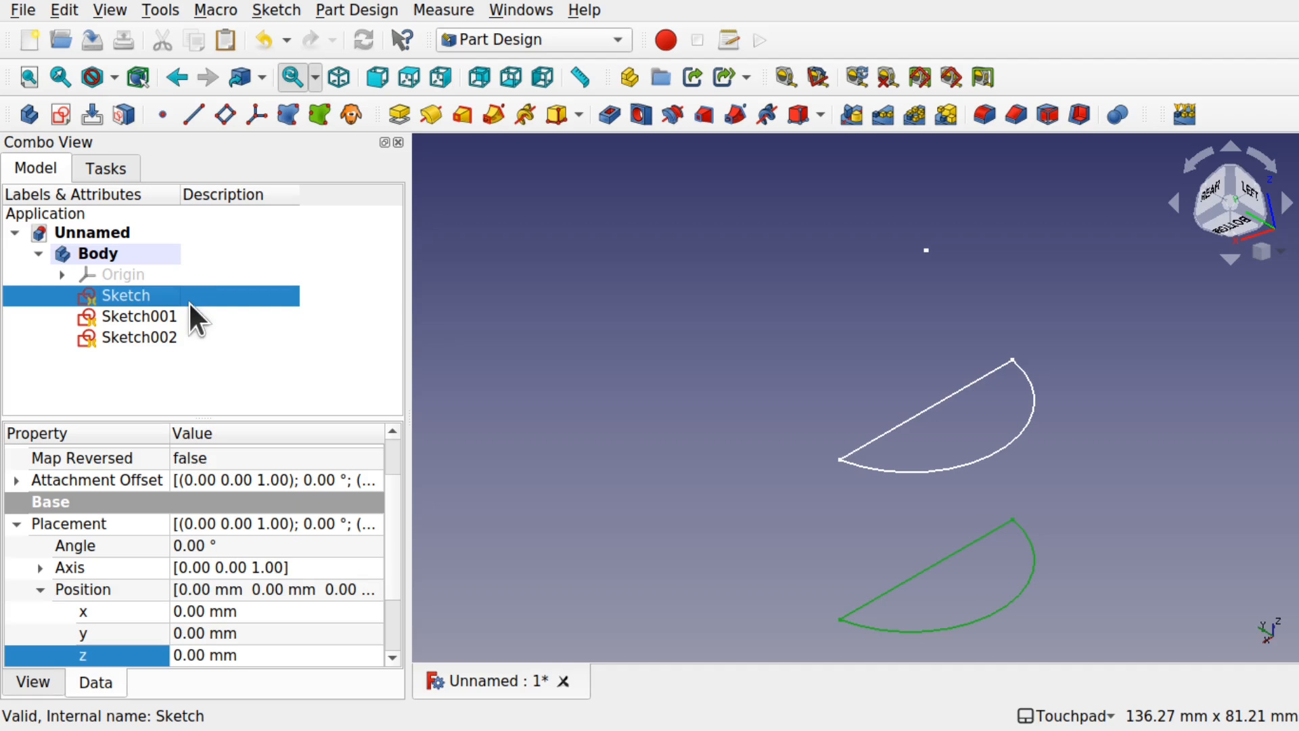
{"action": "left_click", "coordinate": [461, 119]}
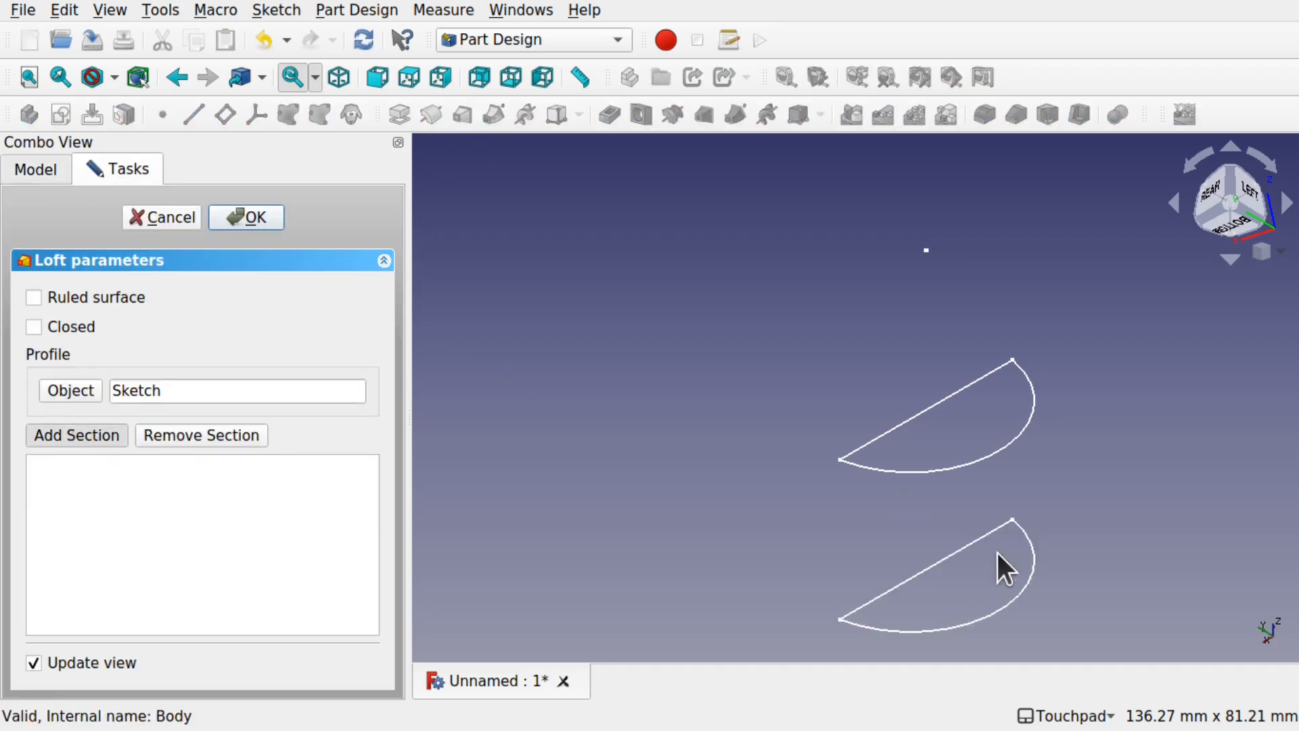
{"action": "left_click", "coordinate": [960, 468]}
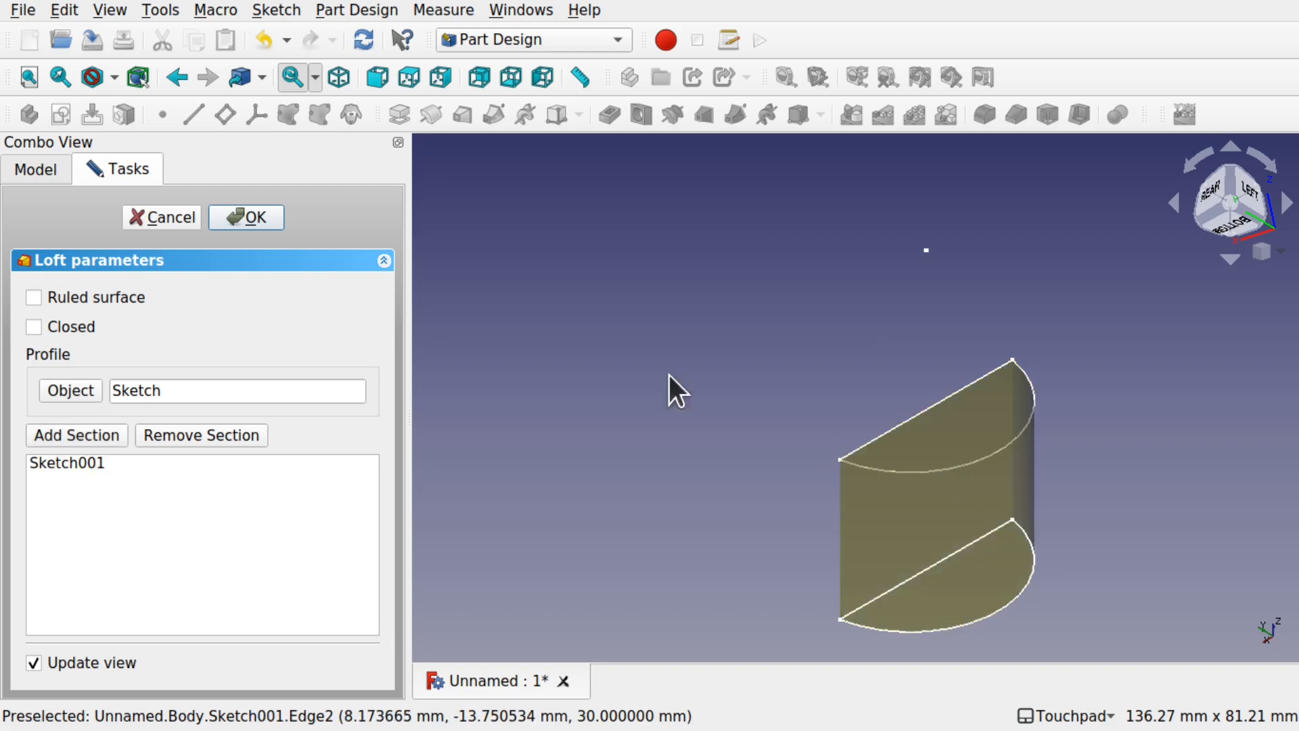
{"action": "left_click", "coordinate": [925, 251]}
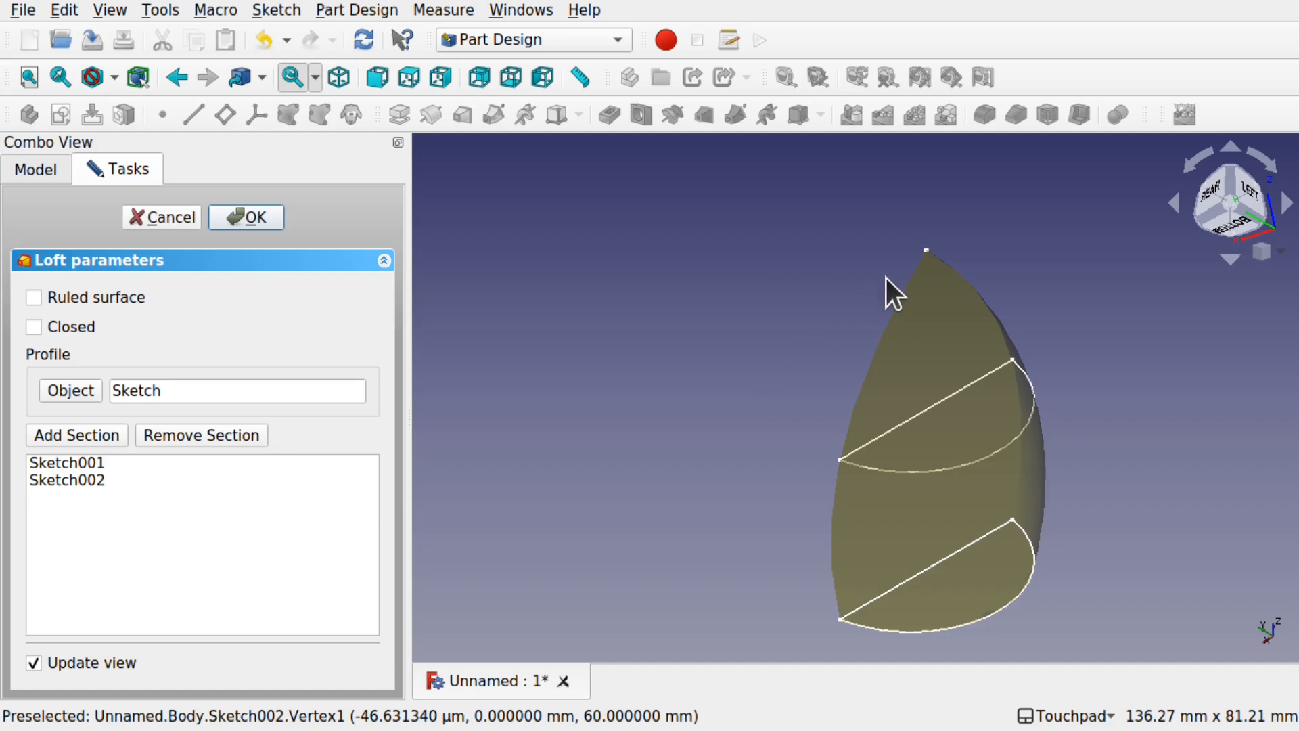
{"action": "left_click_drag", "start_coordinate": [915, 280], "coordinate": [657, 318], "text": "shift"}
{"action": "scroll", "coordinate": [960, 238], "scroll_direction": "up", "scroll_amount": 5}
{"action": "scroll", "coordinate": [960, 238], "scroll_direction": "down", "scroll_amount": 4}
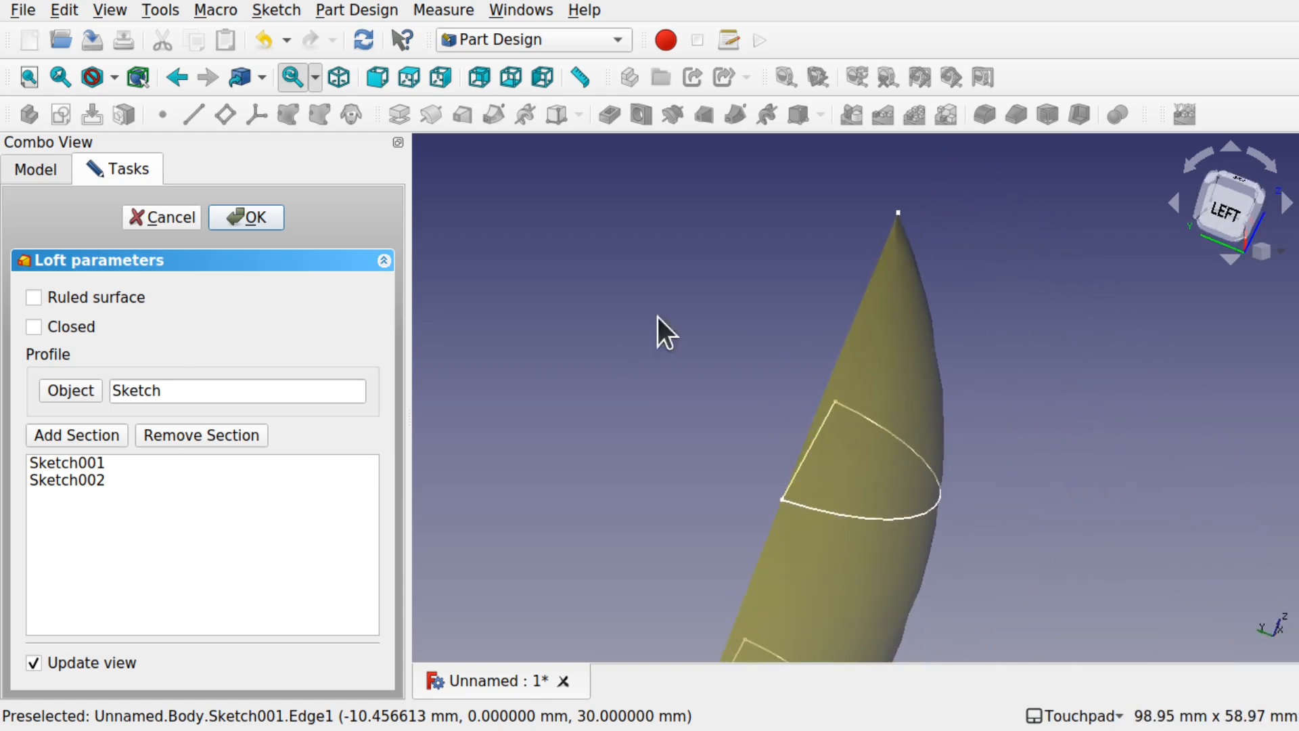
{"action": "left_click", "coordinate": [249, 217]}
{"action": "left_click_drag", "start_coordinate": [797, 429], "coordinate": [795, 345], "text": "shift"}
- Open the loft's Sketch002 for editing and delete all of its tiny half-circle geometry
{"action": "left_click", "coordinate": [61, 295]}
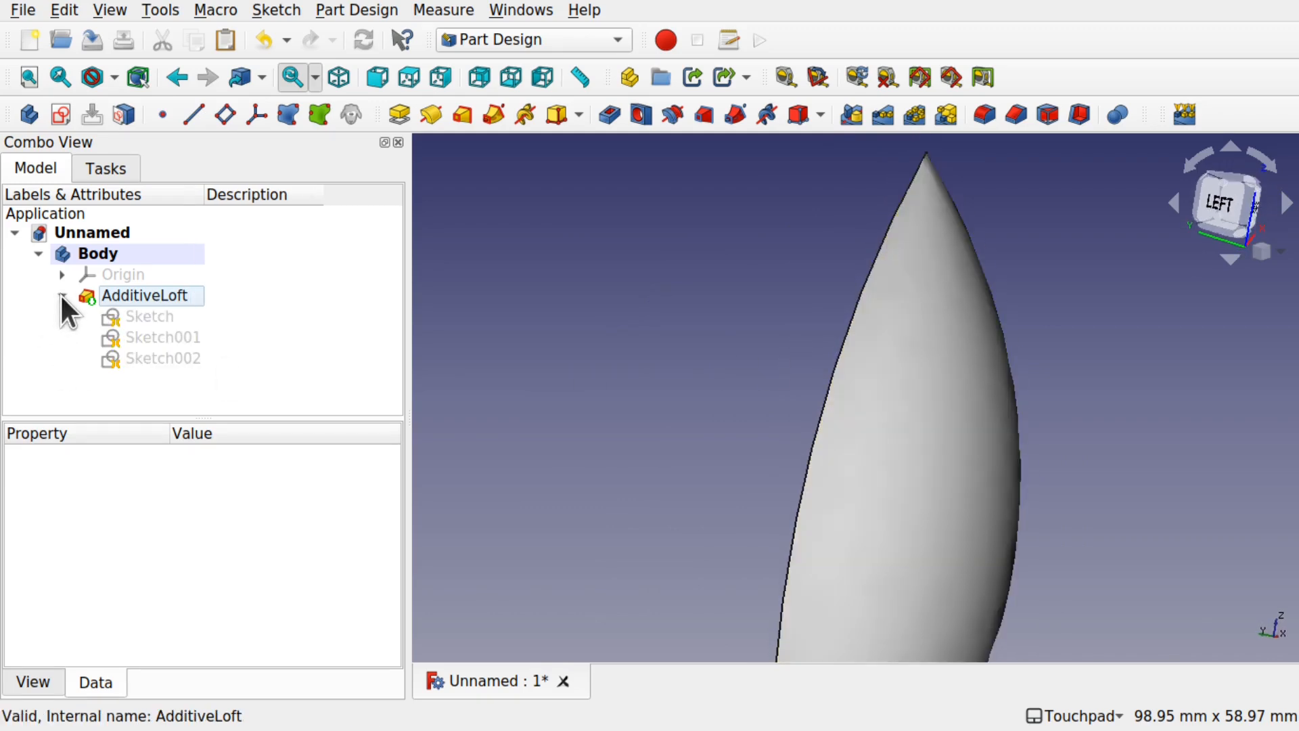
{"action": "left_click", "coordinate": [147, 357]}
{"action": "double_click", "coordinate": [148, 357]}
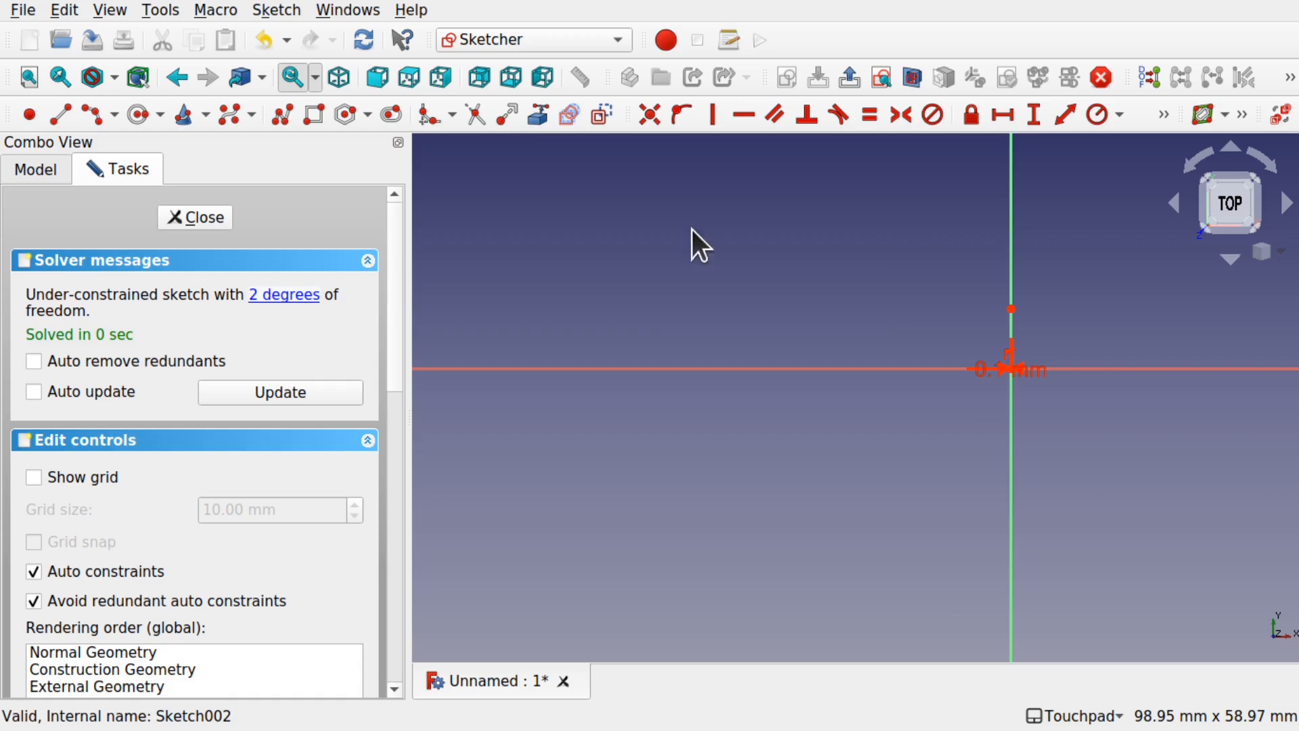
{"action": "left_click", "coordinate": [27, 79]}
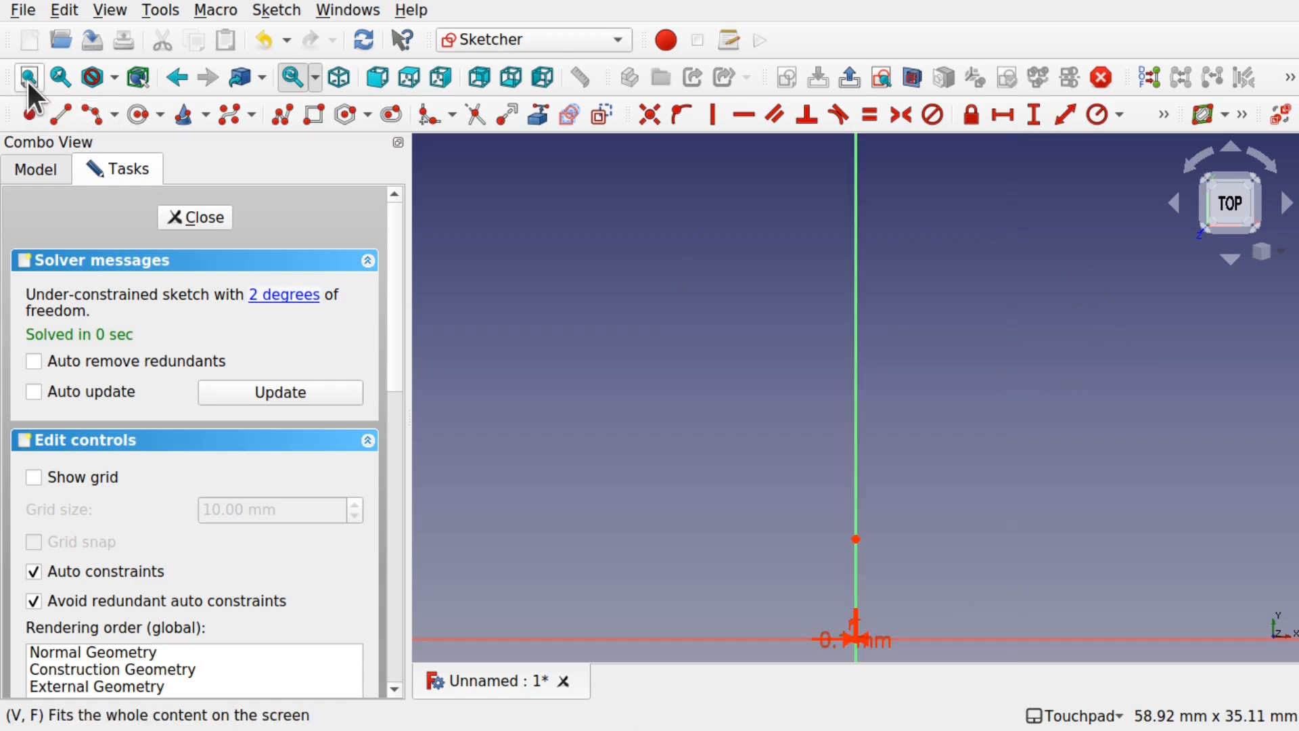
{"action": "scroll", "coordinate": [790, 483], "scroll_direction": "down", "scroll_amount": 5}
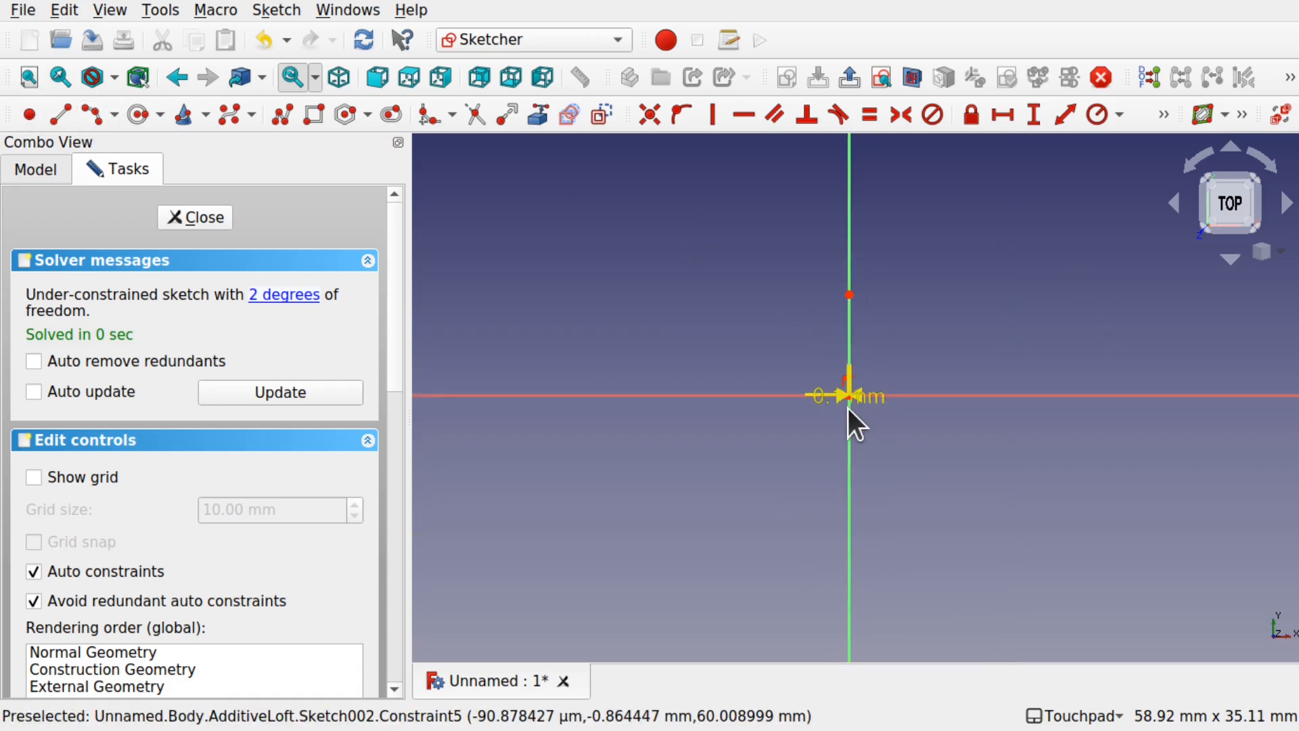
{"action": "scroll", "coordinate": [846, 408], "scroll_direction": "up", "scroll_amount": 10}
{"action": "scroll", "coordinate": [847, 408], "scroll_direction": "down", "scroll_amount": 1}
{"action": "middle_click_drag", "start_coordinate": [864, 207], "coordinate": [859, 330], "text": "shift"}
{"action": "left_click_drag", "start_coordinate": [792, 270], "coordinate": [933, 348]}
{"action": "key", "text": "Delete"}
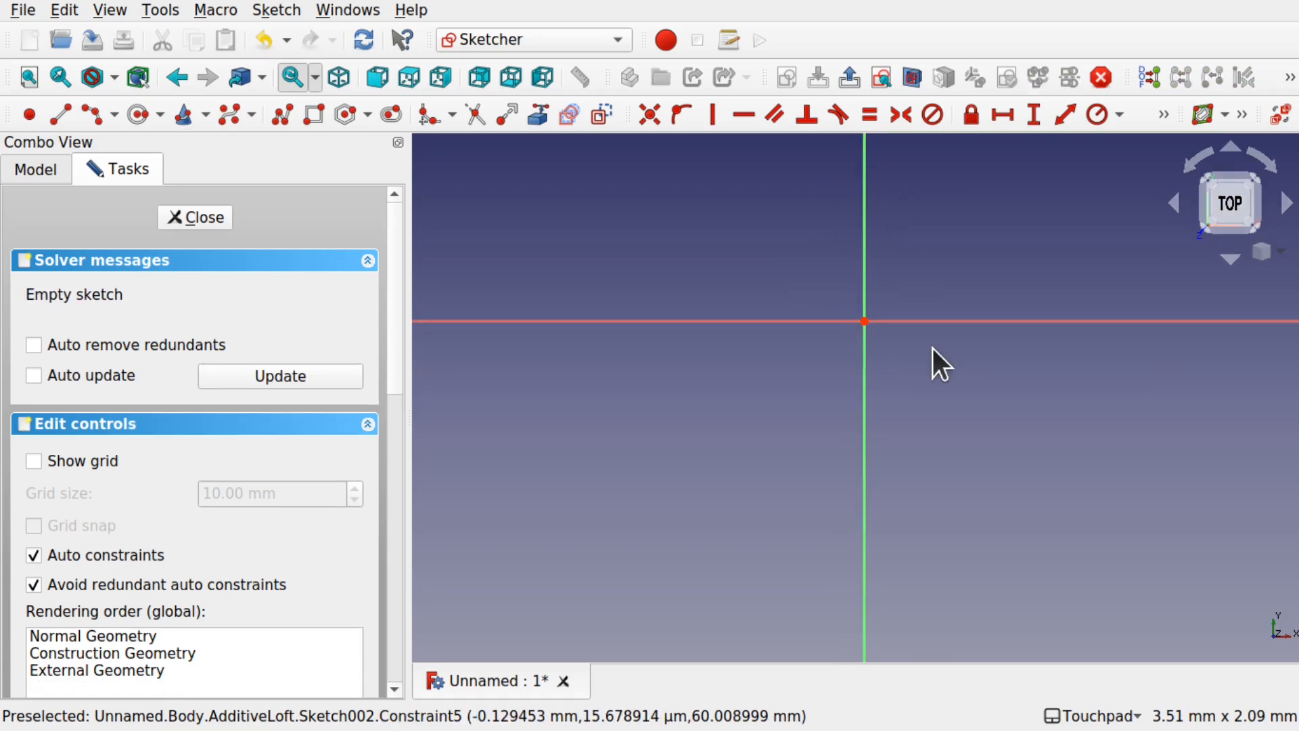
- Draw a rectangle of about 0.1 x 0.1 mm around the origin and close the sketch
{"action": "left_click", "coordinate": [315, 114]}
{"action": "left_click", "coordinate": [865, 322]}
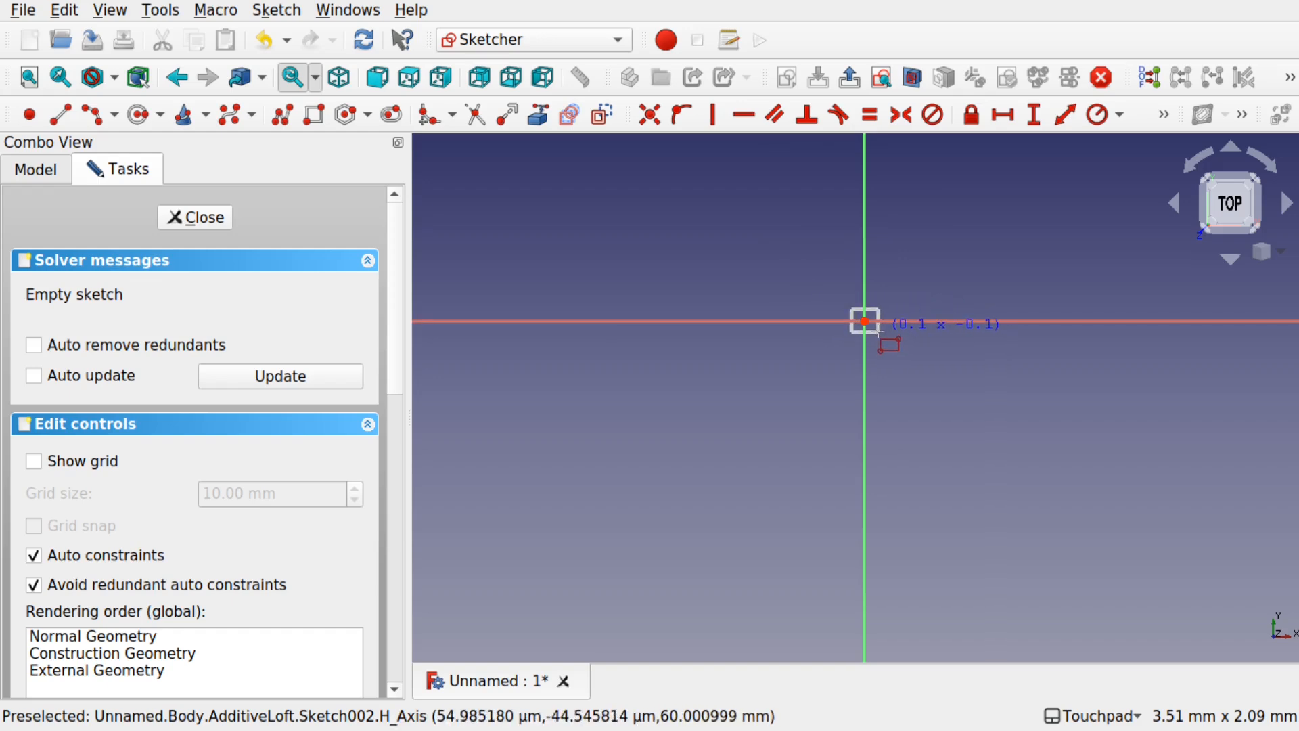
{"action": "left_click", "coordinate": [879, 332]}
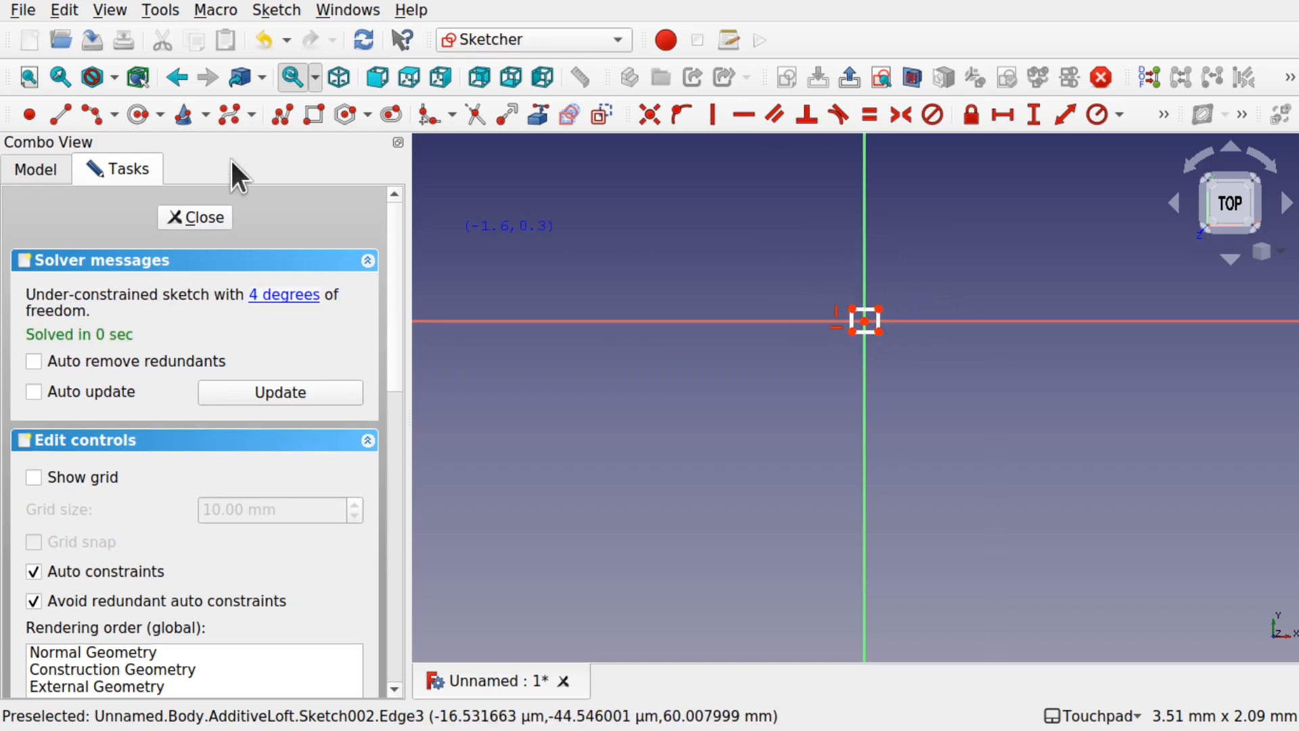
{"action": "left_click", "coordinate": [188, 216]}
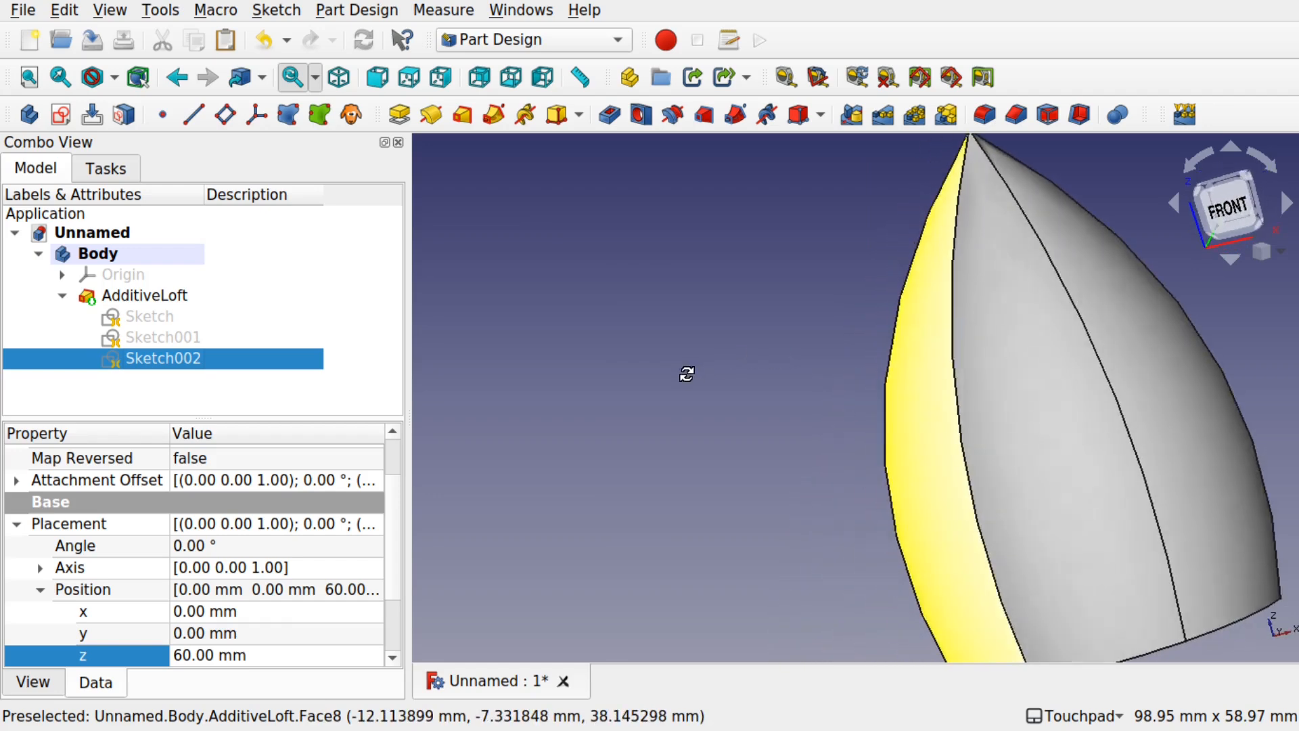
- Examine from several angles how the loft's faces and edges run from the base to the tip
{"action": "left_click_drag", "start_coordinate": [1115, 326], "coordinate": [859, 424], "text": "alt"}
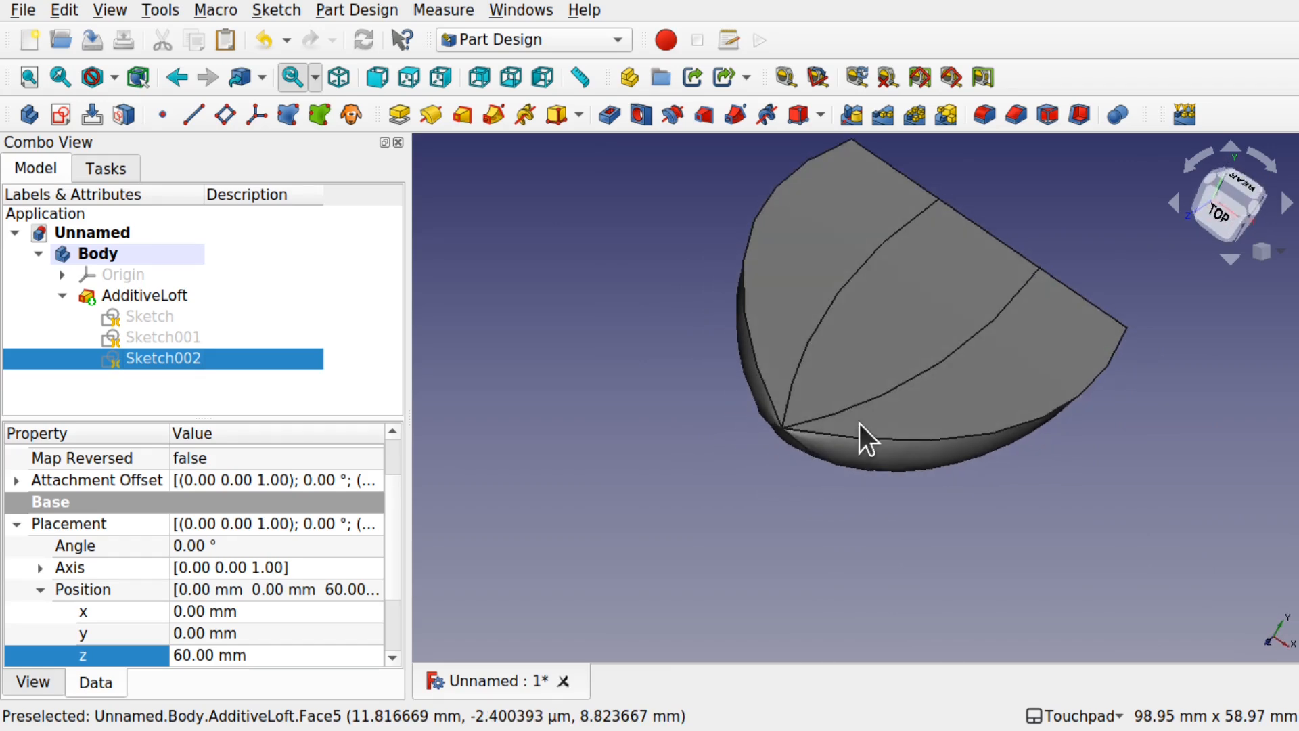
{"action": "left_click_drag", "start_coordinate": [859, 424], "coordinate": [916, 415], "text": "alt"}
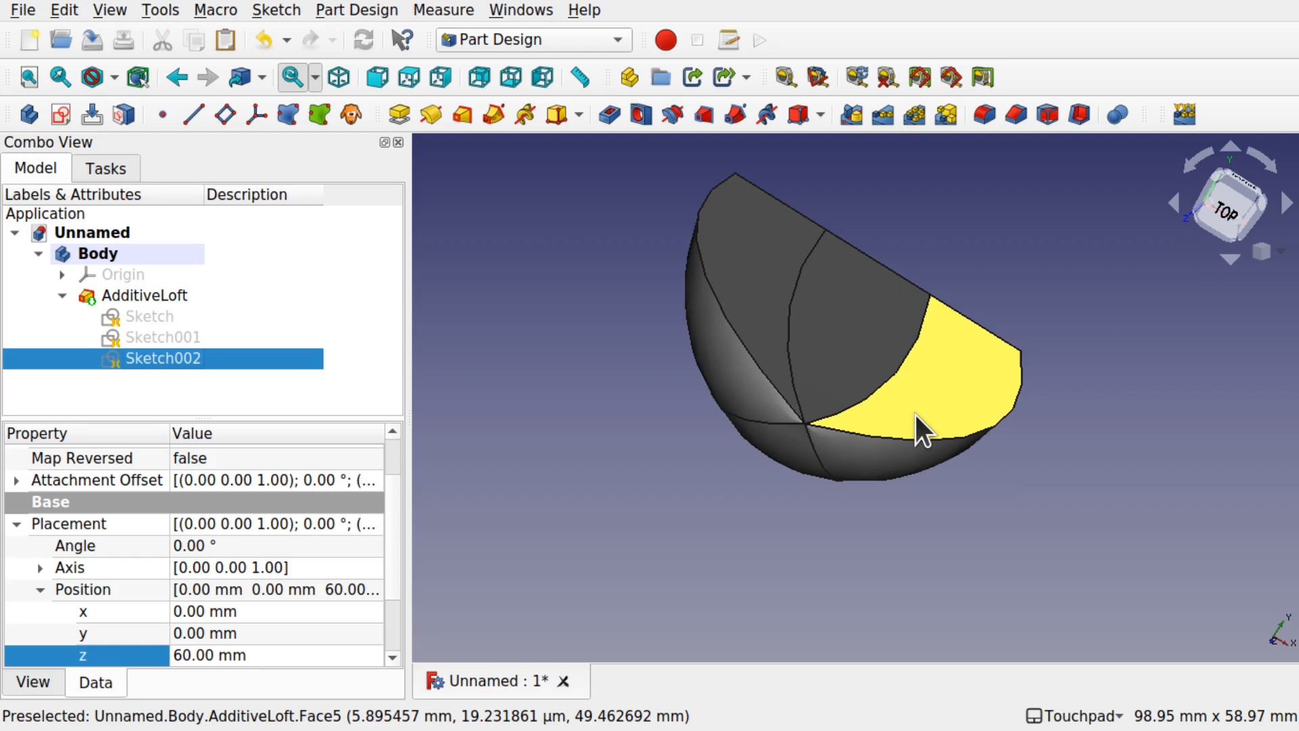
{"action": "left_click_drag", "start_coordinate": [725, 499], "coordinate": [937, 487], "text": "alt"}
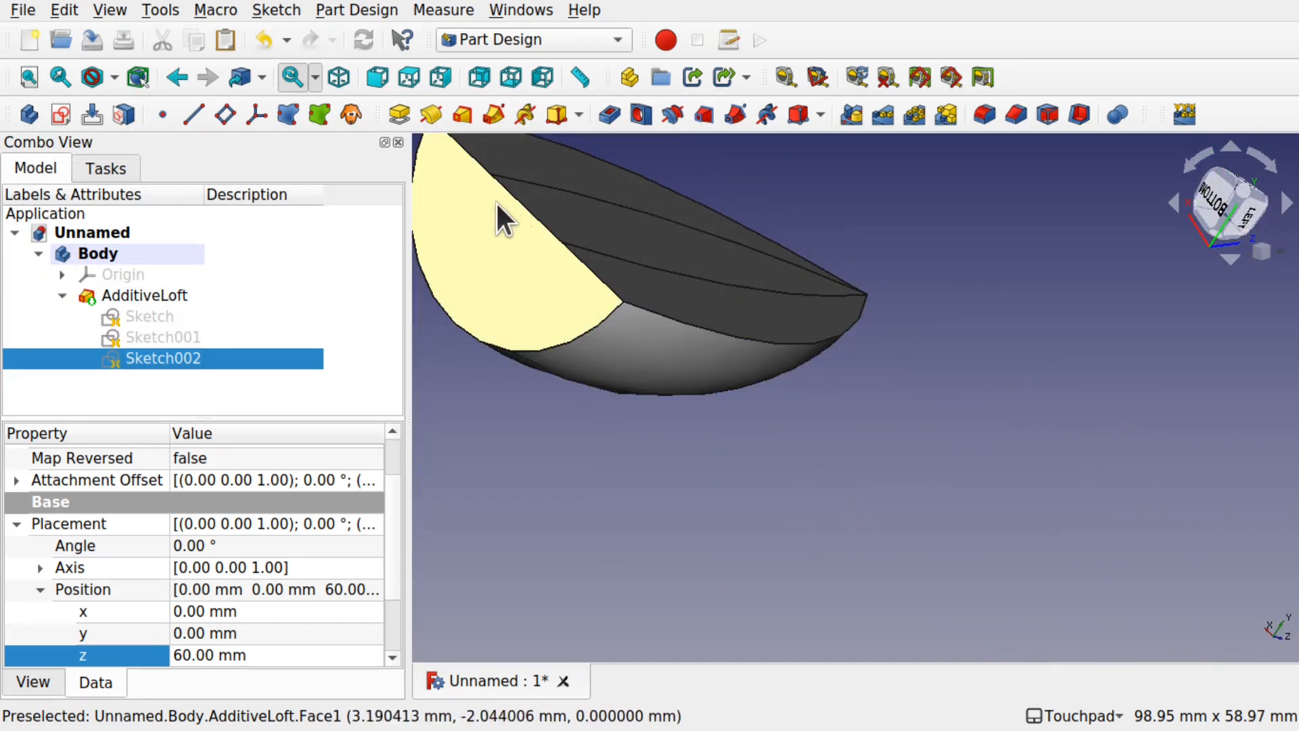
{"action": "left_click_drag", "start_coordinate": [814, 288], "coordinate": [570, 349], "text": "alt"}
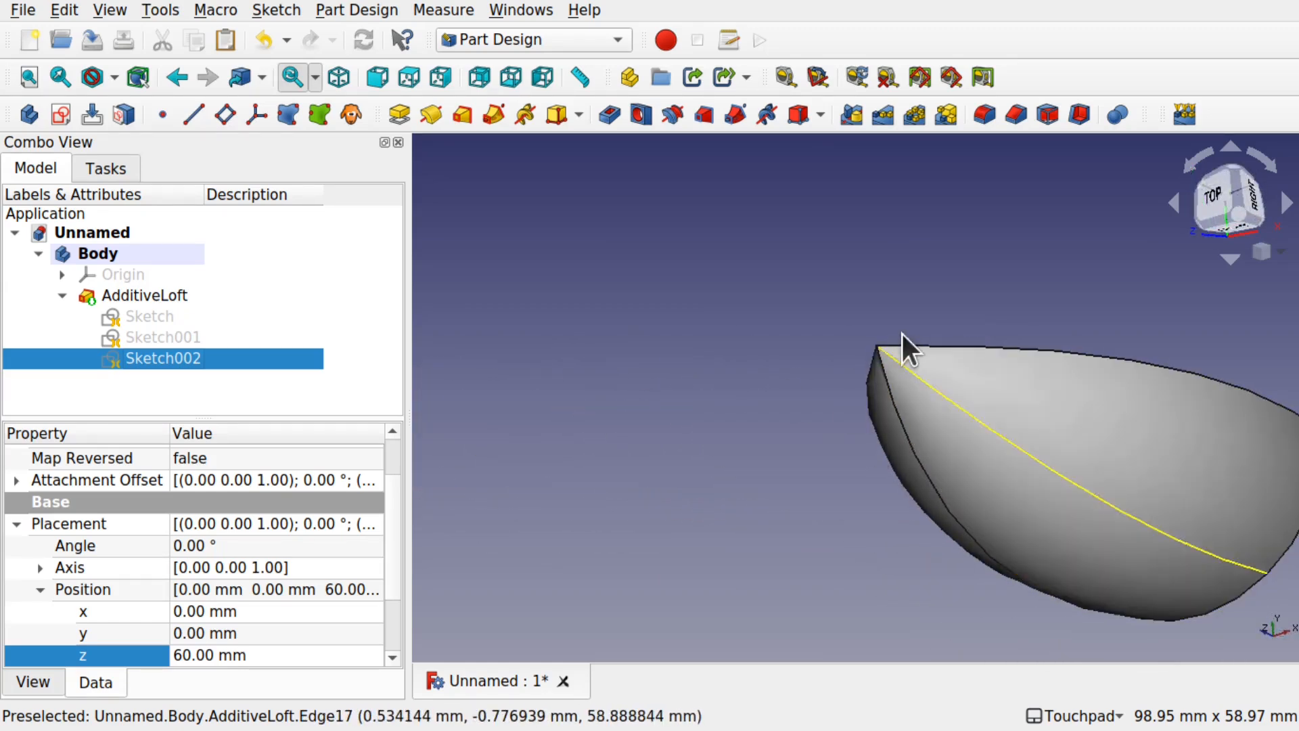
{"action": "left_click_drag", "start_coordinate": [891, 342], "coordinate": [936, 458], "text": "alt"}
{"action": "left_click_drag", "start_coordinate": [1047, 271], "coordinate": [1020, 266], "text": "alt"}
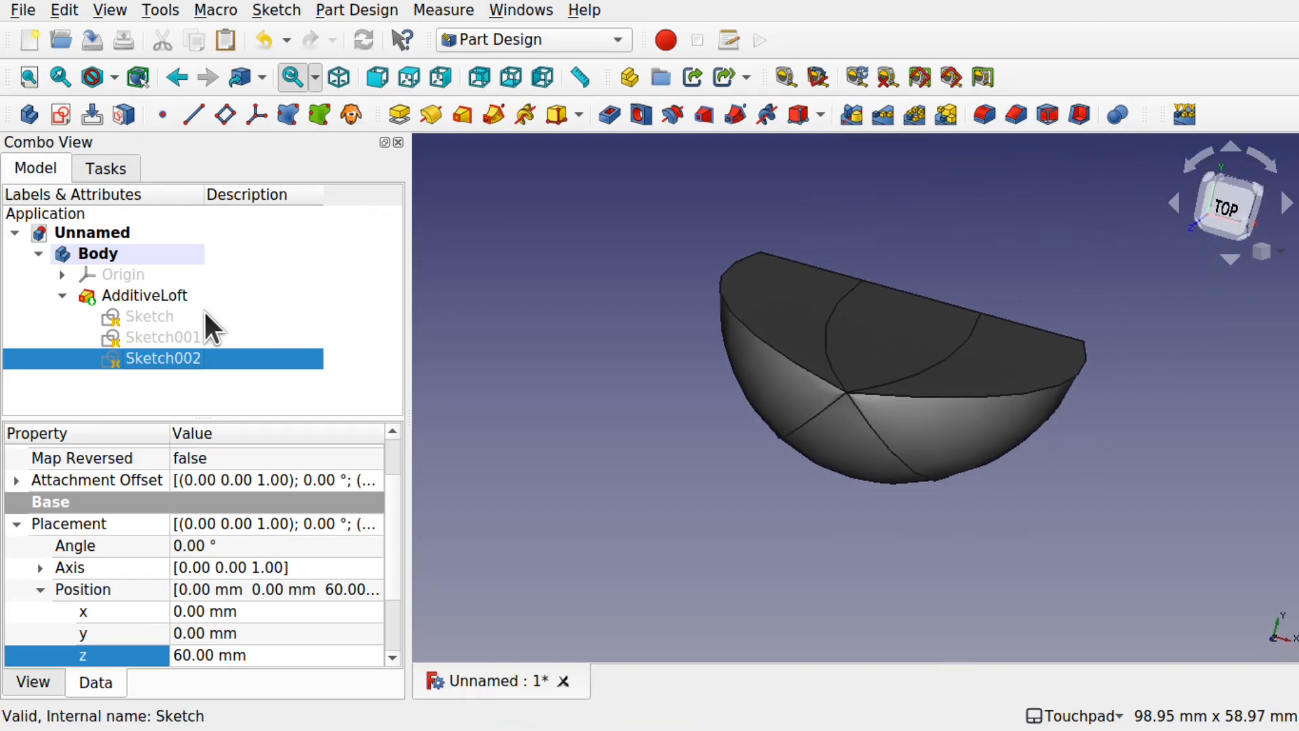
- Open the loft's Sketch002 for editing and delete all of its tiny rectangle geometry
{"action": "double_click", "coordinate": [190, 360]}
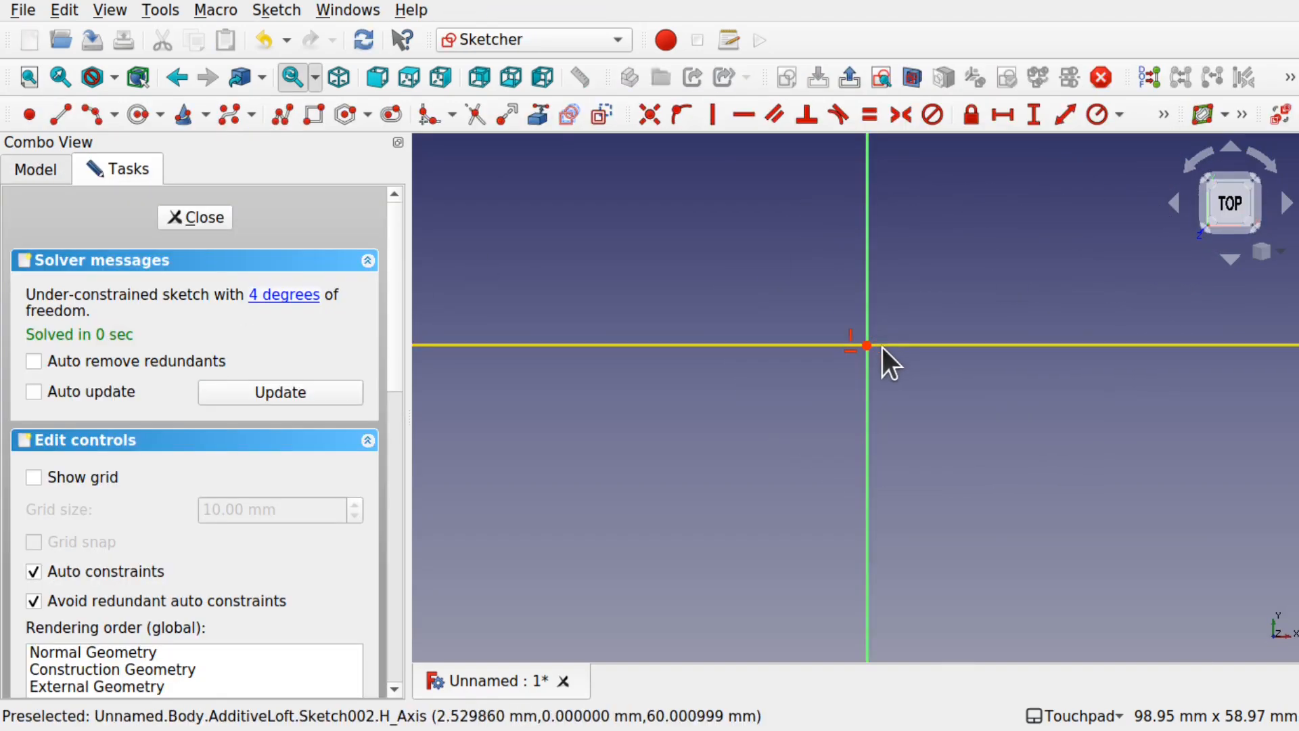
{"action": "scroll", "coordinate": [867, 348], "scroll_direction": "up", "scroll_amount": 3}
{"action": "left_click_drag", "start_coordinate": [826, 297], "coordinate": [897, 370]}
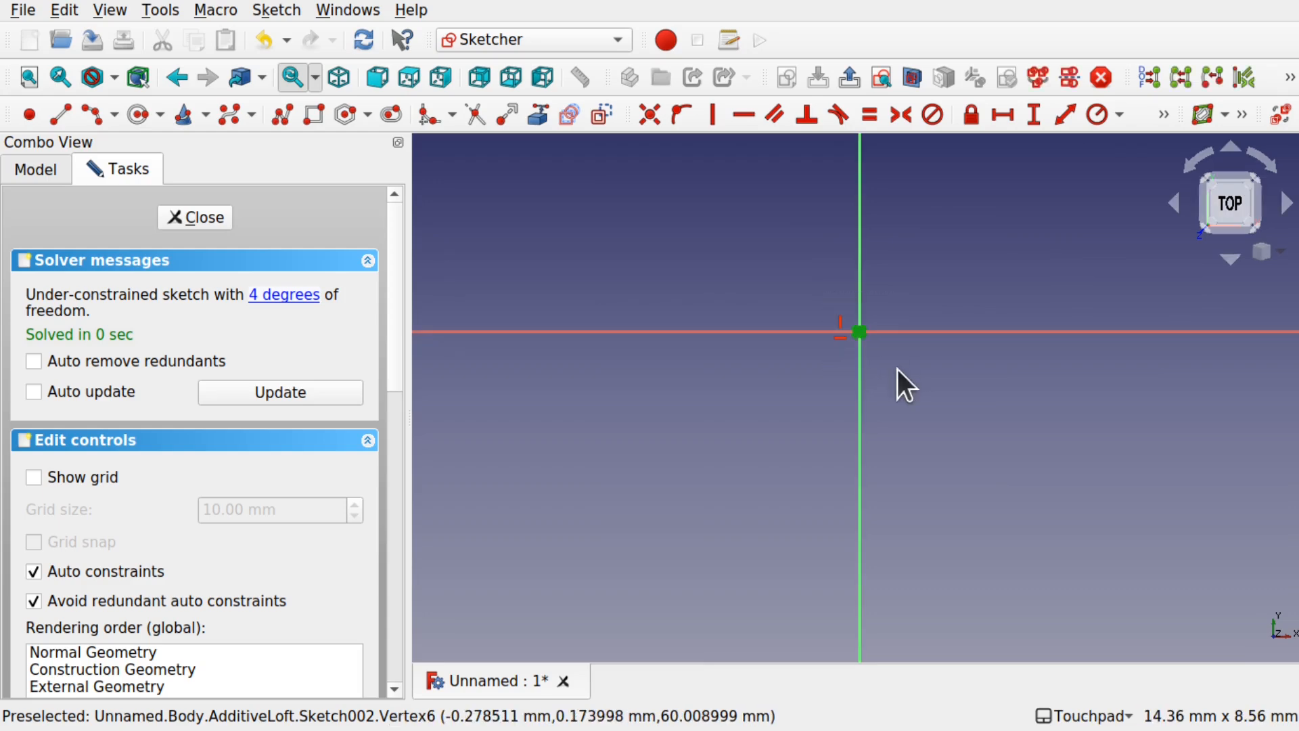
{"action": "key", "text": "Delete"}
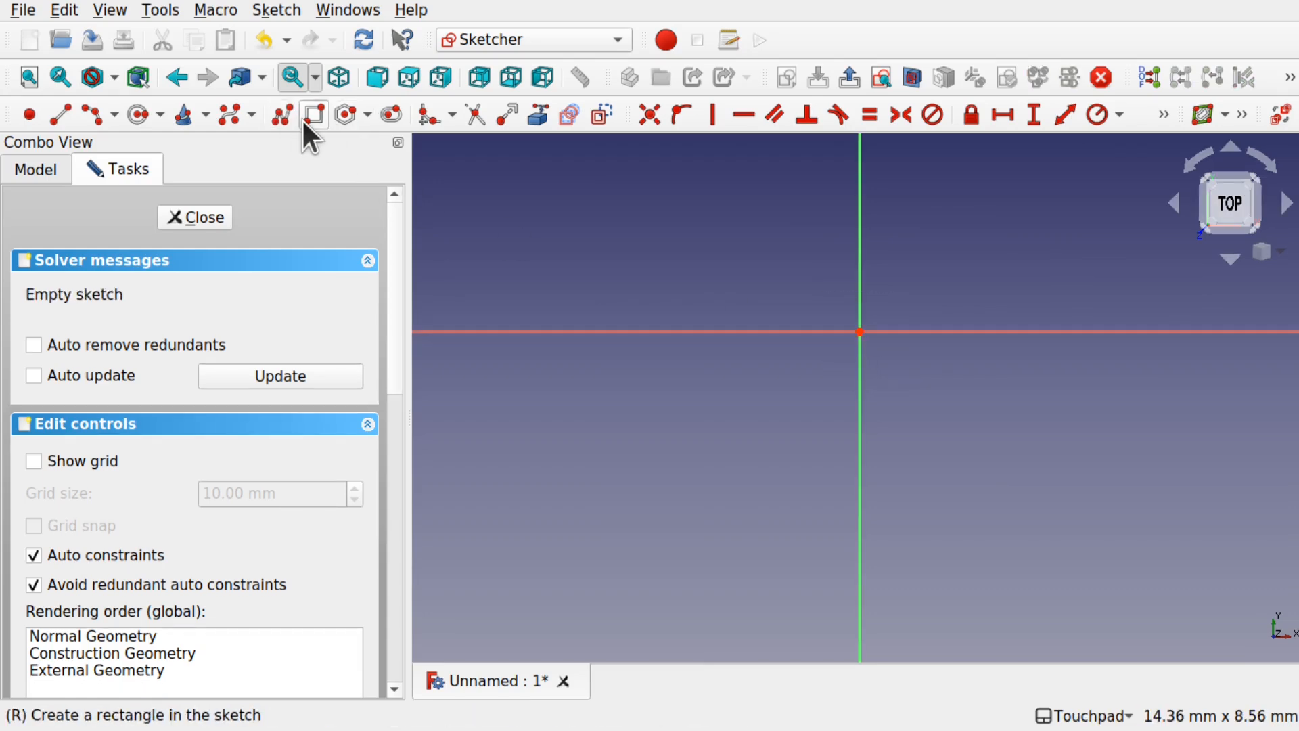
- Draw a circle of about 0.2 mm radius centred on the origin of Sketch002 and close the sketch
{"action": "left_click", "coordinate": [139, 112]}
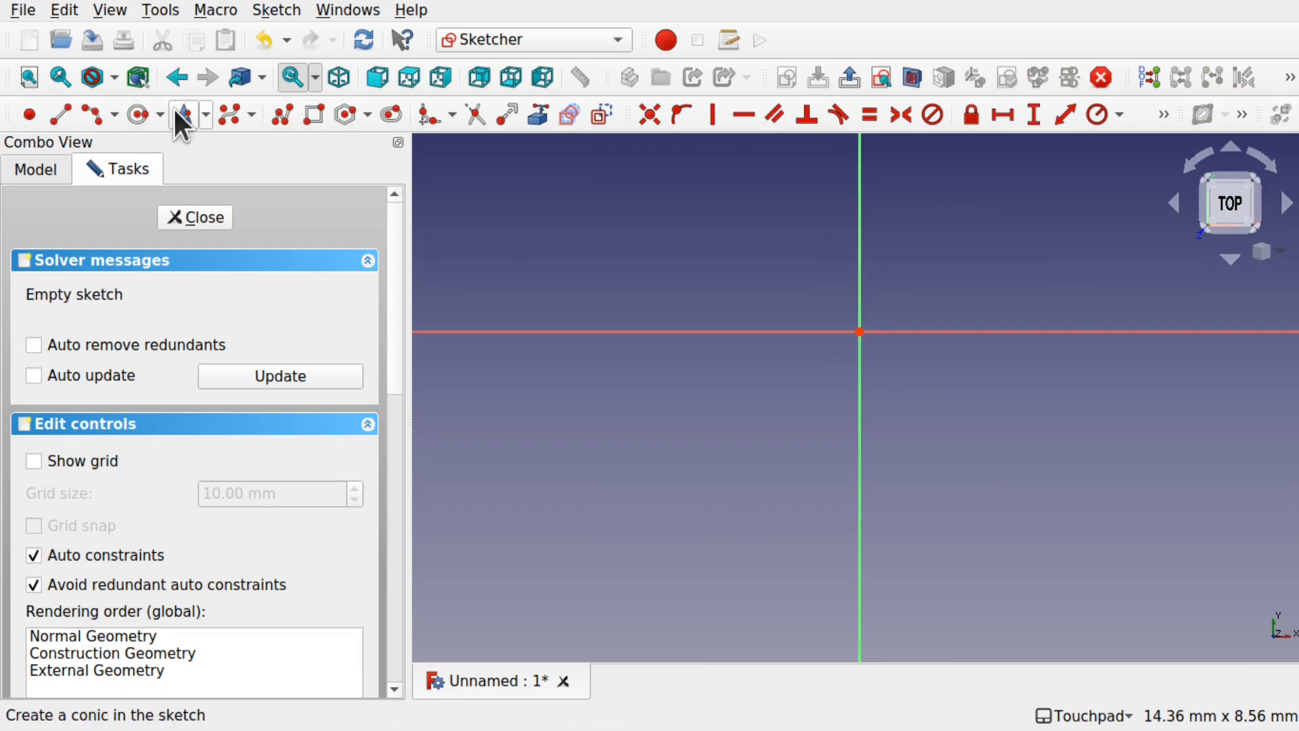
{"action": "left_click", "coordinate": [859, 332]}
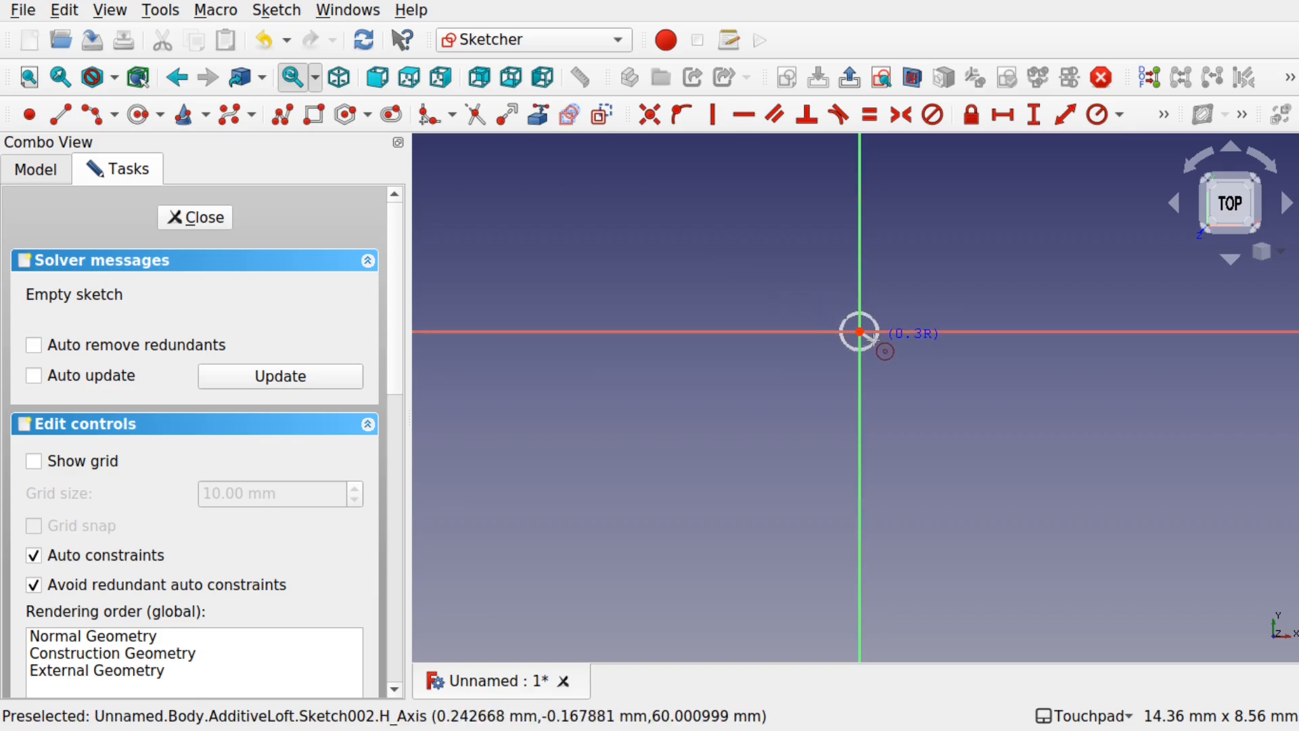
{"action": "left_click", "coordinate": [871, 336]}
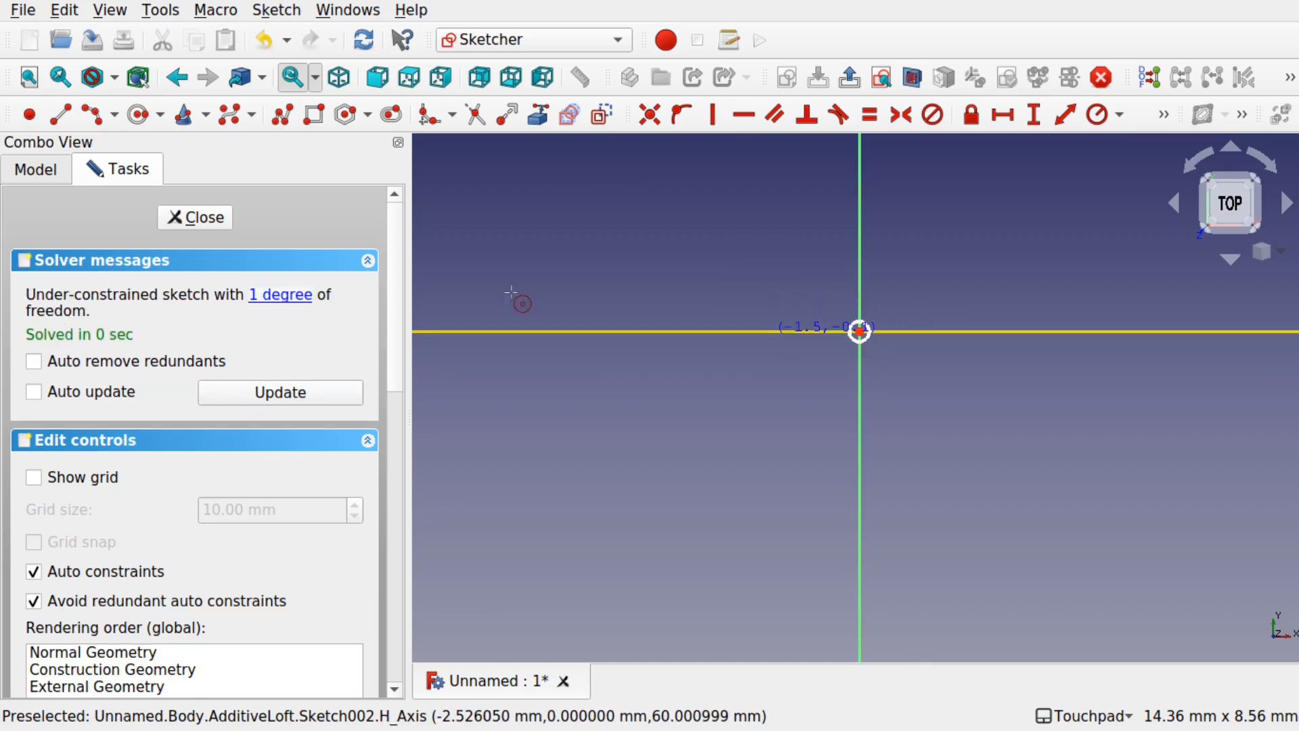
{"action": "left_click", "coordinate": [186, 217]}
- Examine the circle-tipped loft's long edge and tip, and inspect the small circle in Sketch002 up close
{"action": "mouse_move", "coordinate": [879, 376]}
{"action": "left_mouse_down", "text": "shift"}
{"action": "mouse_move", "coordinate": [721, 278]}
{"action": "mouse_move", "coordinate": [810, 345]}
{"action": "left_mouse_up", "text": "shift"}
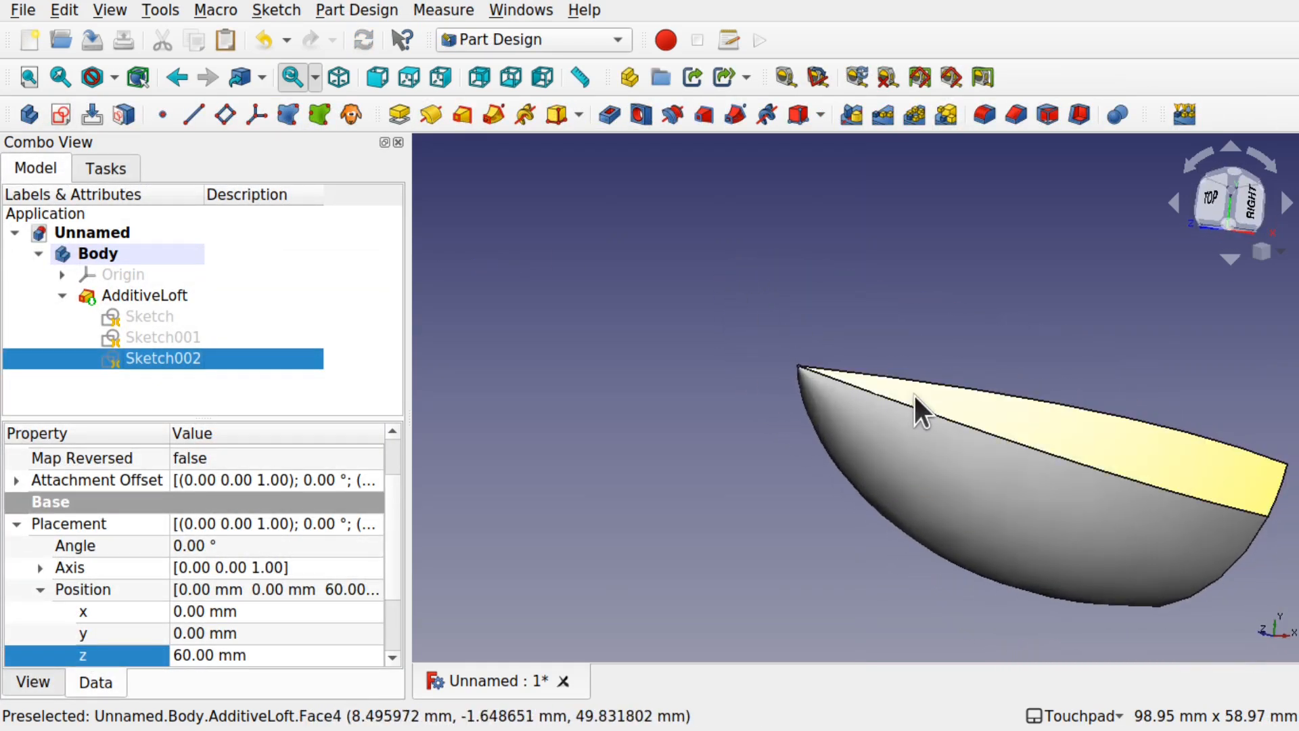
{"action": "left_click", "coordinate": [954, 426]}
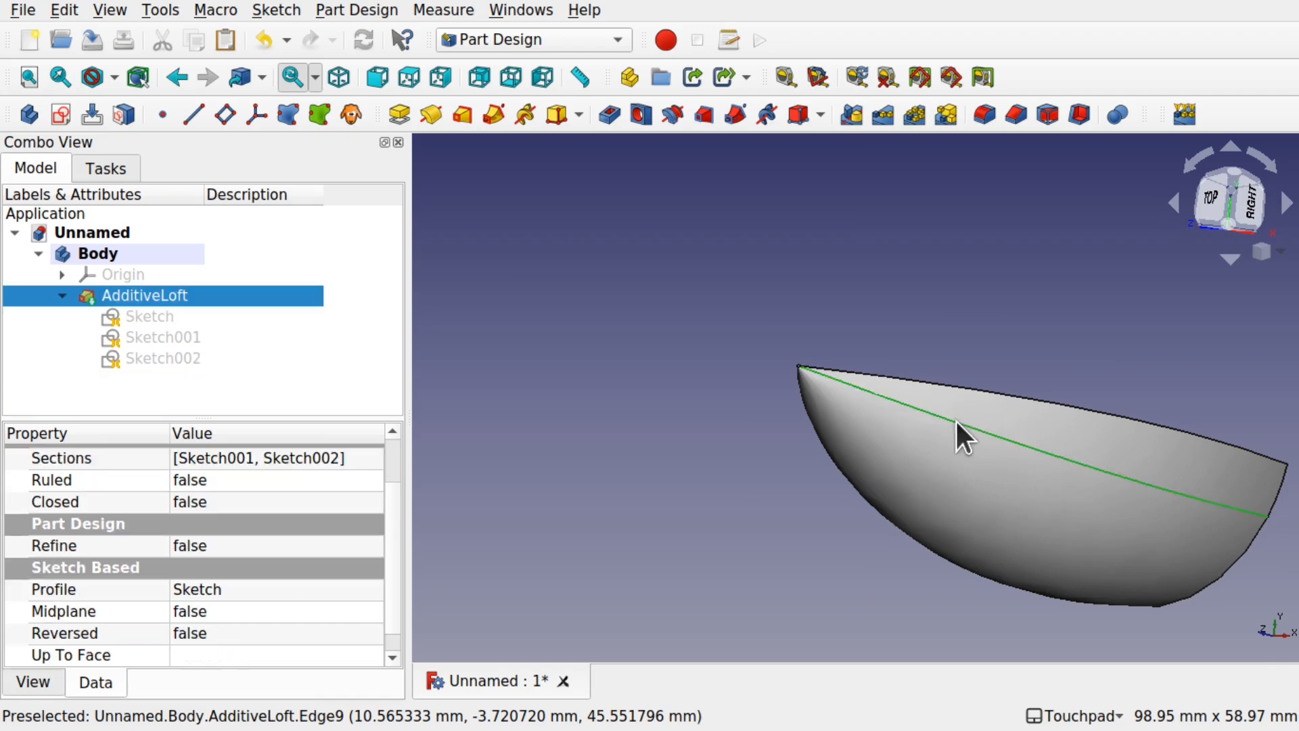
{"action": "left_click_drag", "start_coordinate": [895, 405], "coordinate": [926, 413], "text": "shift"}
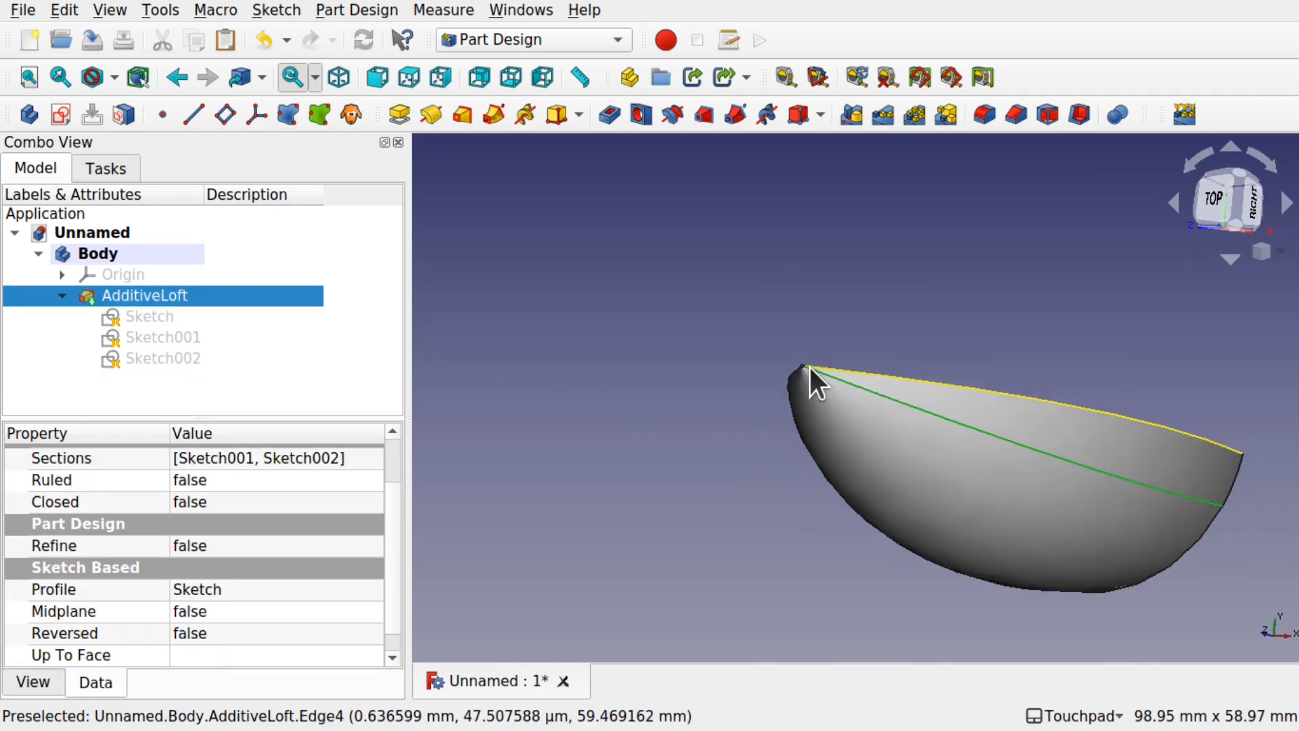
{"action": "double_click", "coordinate": [128, 357]}
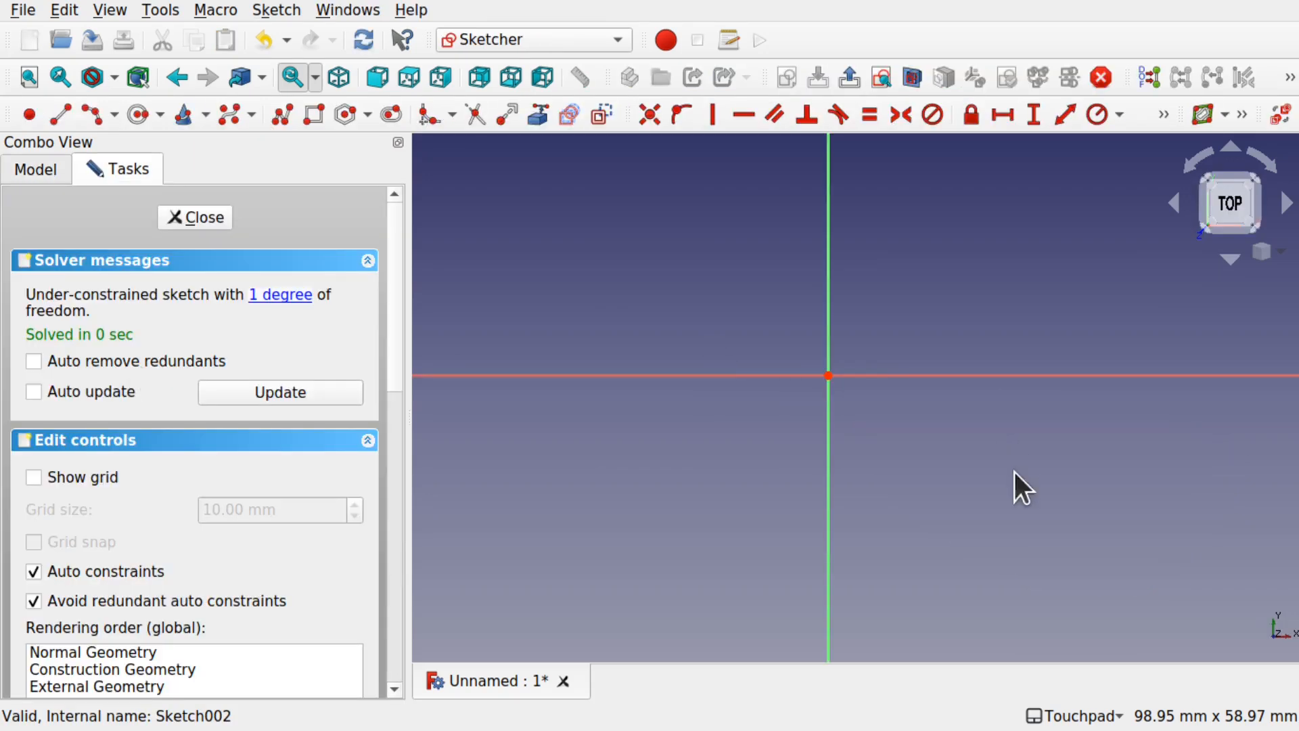
{"action": "scroll", "coordinate": [835, 380], "scroll_direction": "up", "scroll_amount": 15}
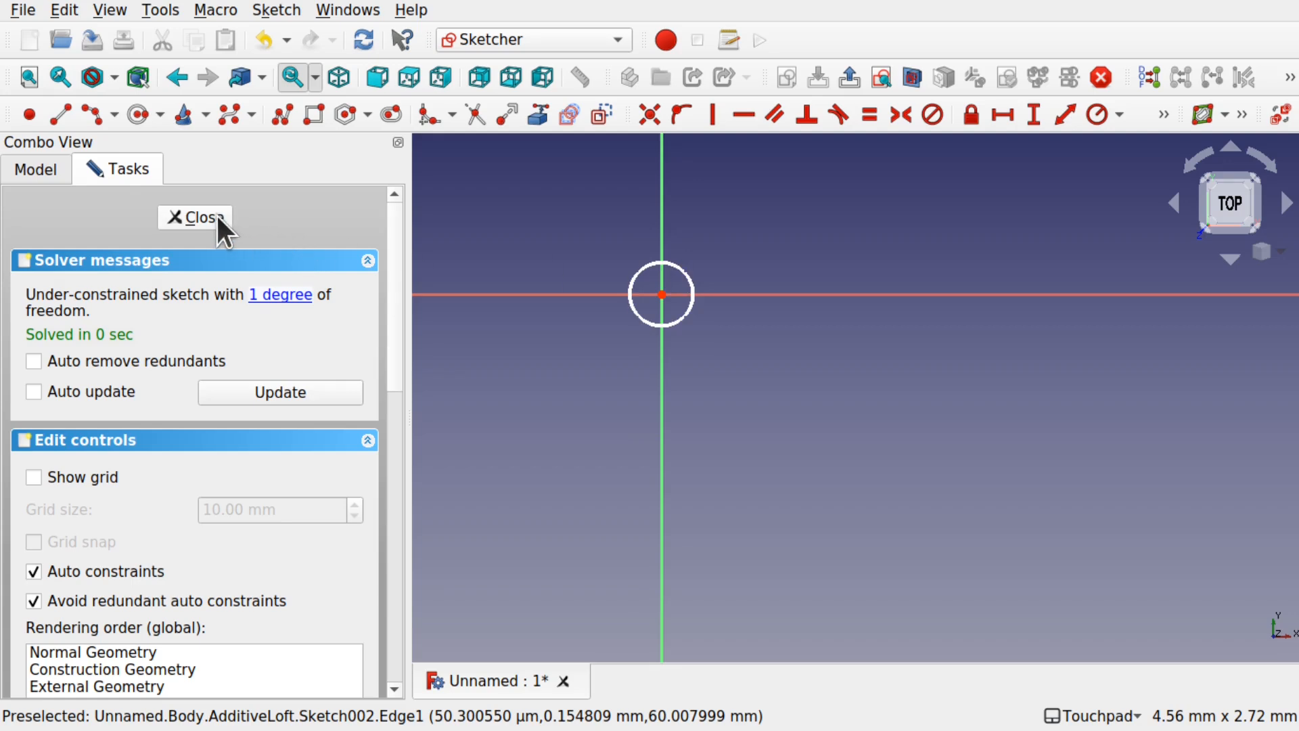
{"action": "left_click_drag", "start_coordinate": [566, 226], "coordinate": [713, 357]}
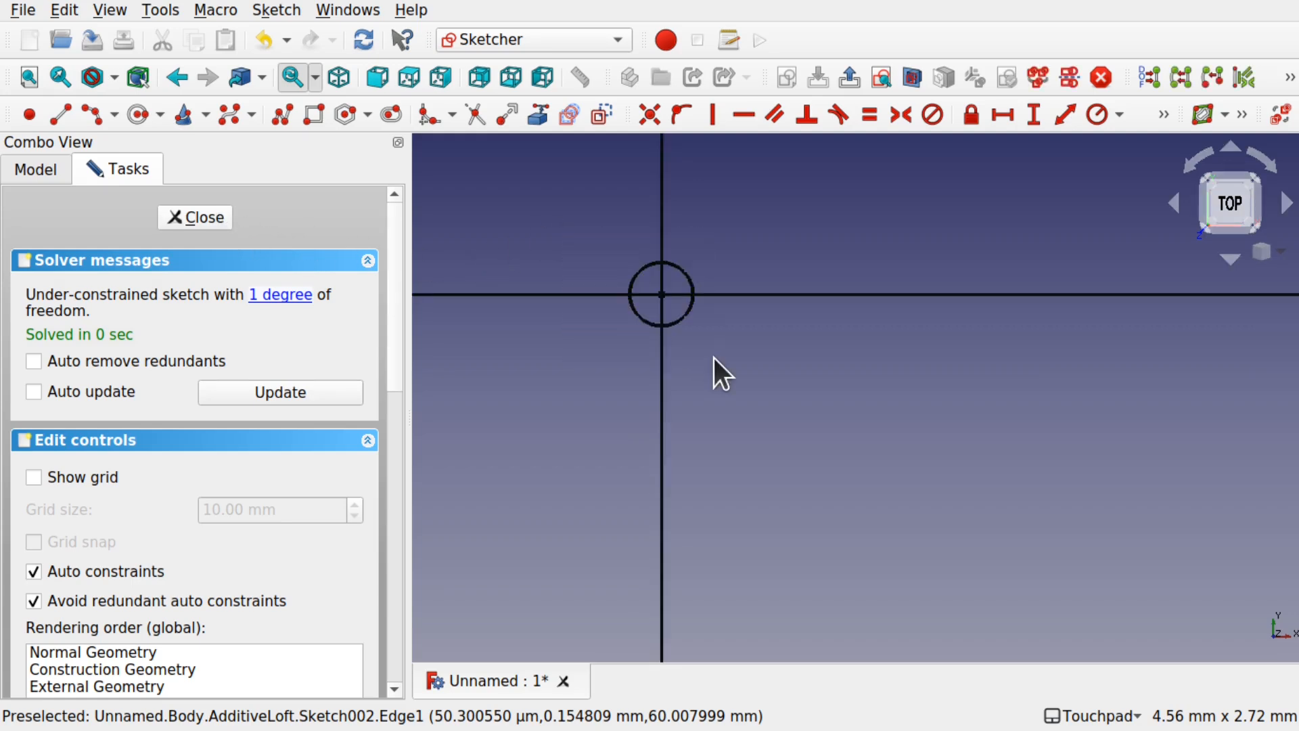
{"action": "left_click", "coordinate": [204, 217]}
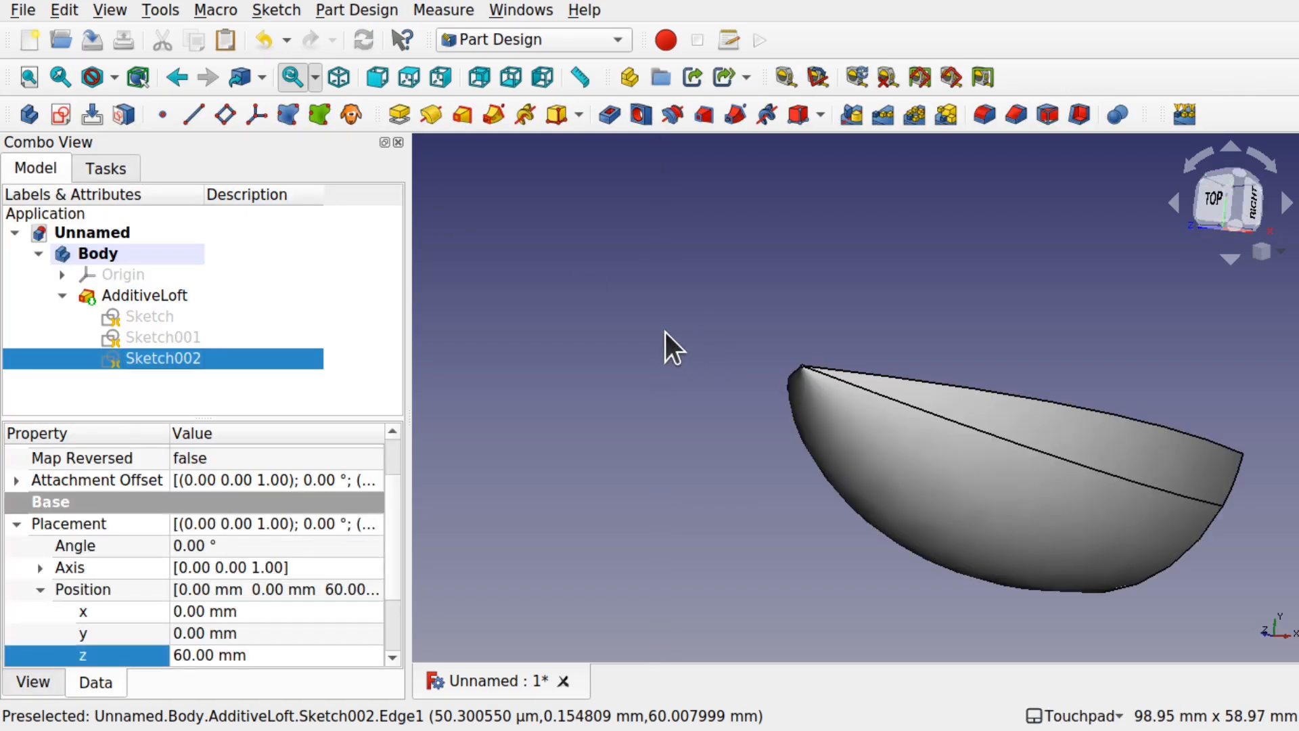
- Reopen Sketch002 and delete its circle
{"action": "double_click", "coordinate": [191, 362]}
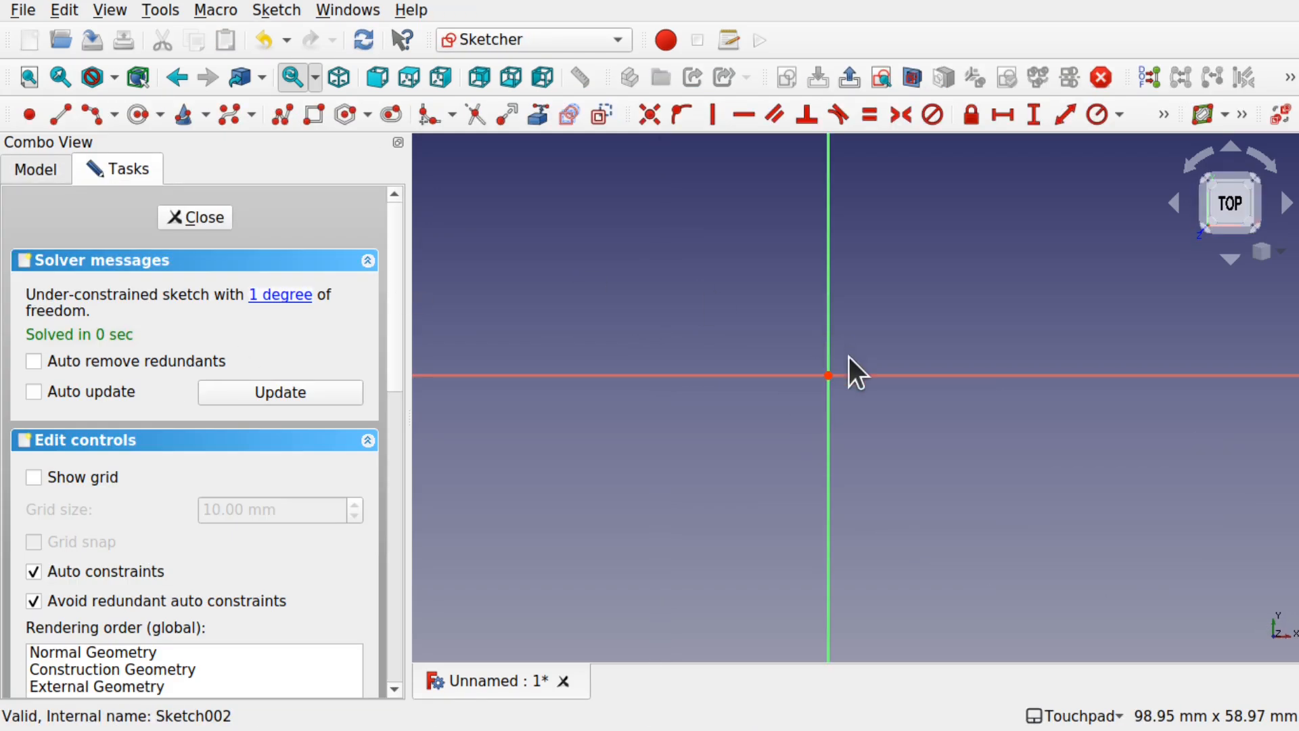
{"action": "scroll", "coordinate": [814, 371], "scroll_direction": "up", "scroll_amount": 10}
{"action": "left_click_drag", "start_coordinate": [882, 384], "coordinate": [1018, 469]}
{"action": "key", "text": "Delete"}
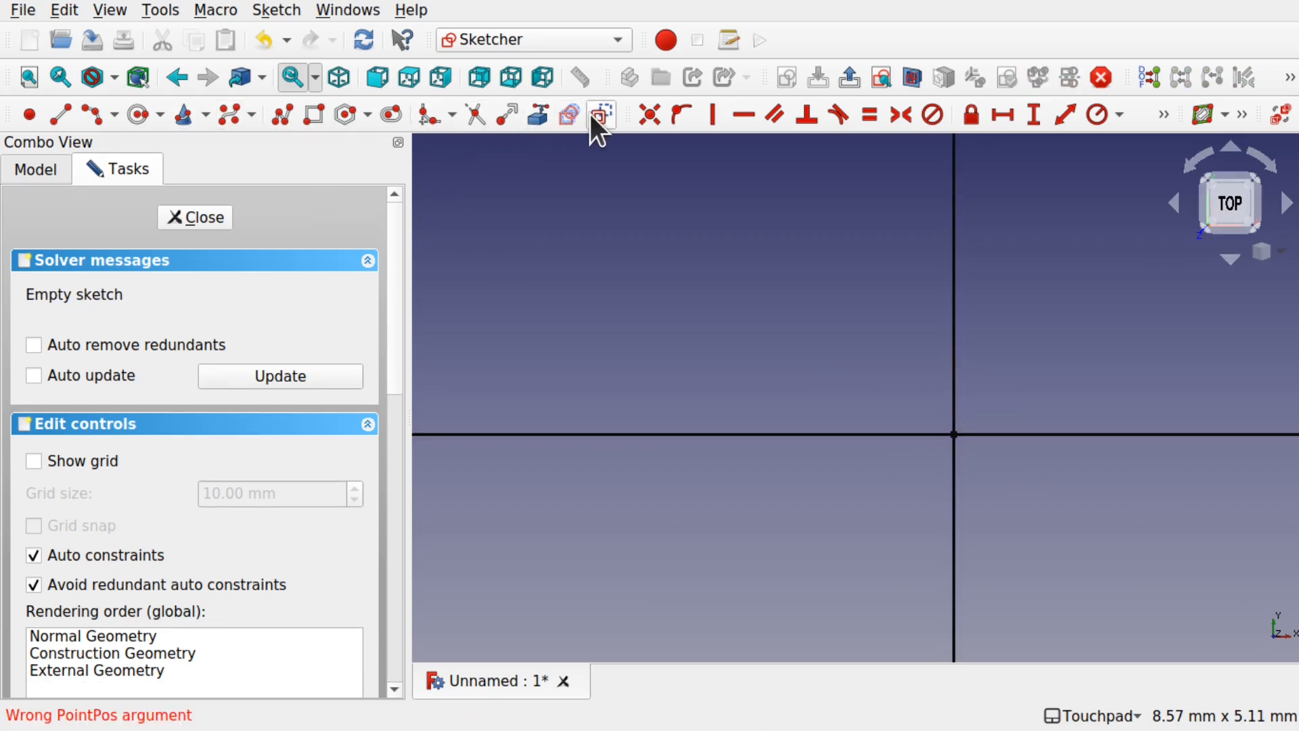
- Draw a hexagon of about 0.3 mm radius centred on the origin of Sketch002 and close the sketch
{"action": "left_click", "coordinate": [338, 122]}
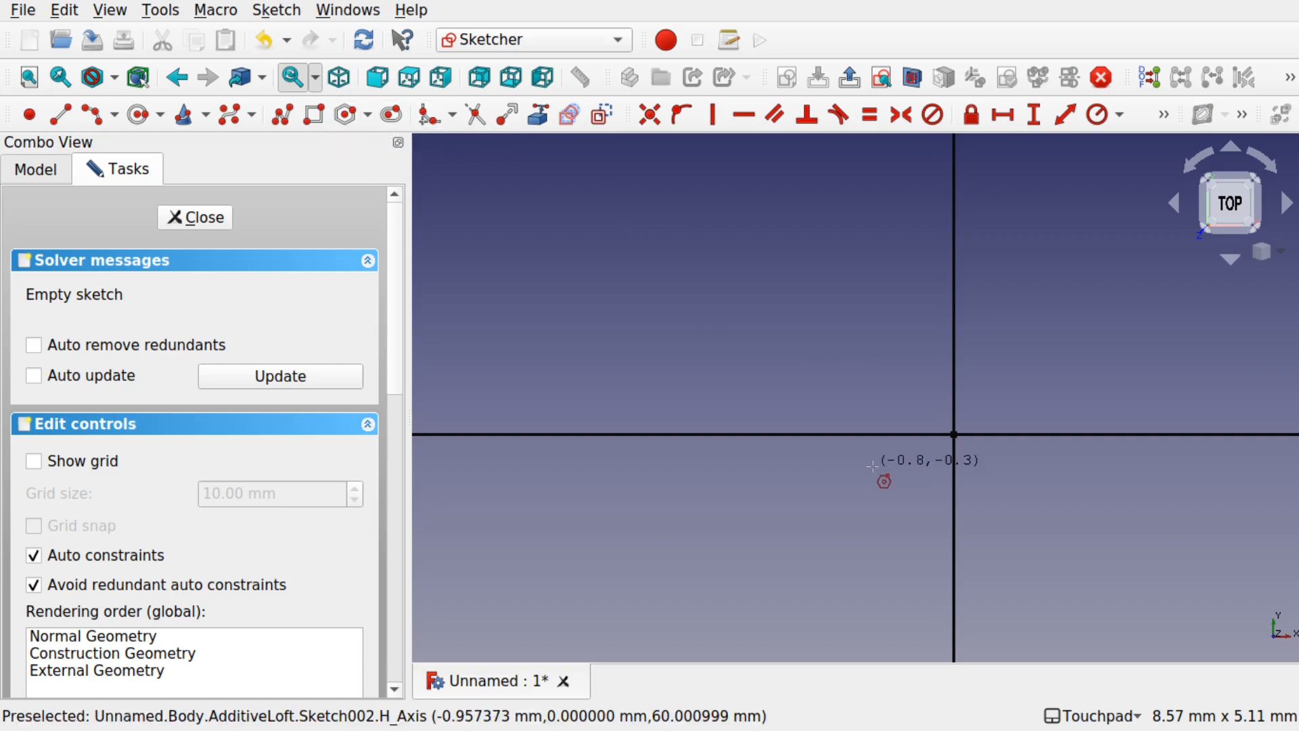
{"action": "left_click", "coordinate": [953, 433]}
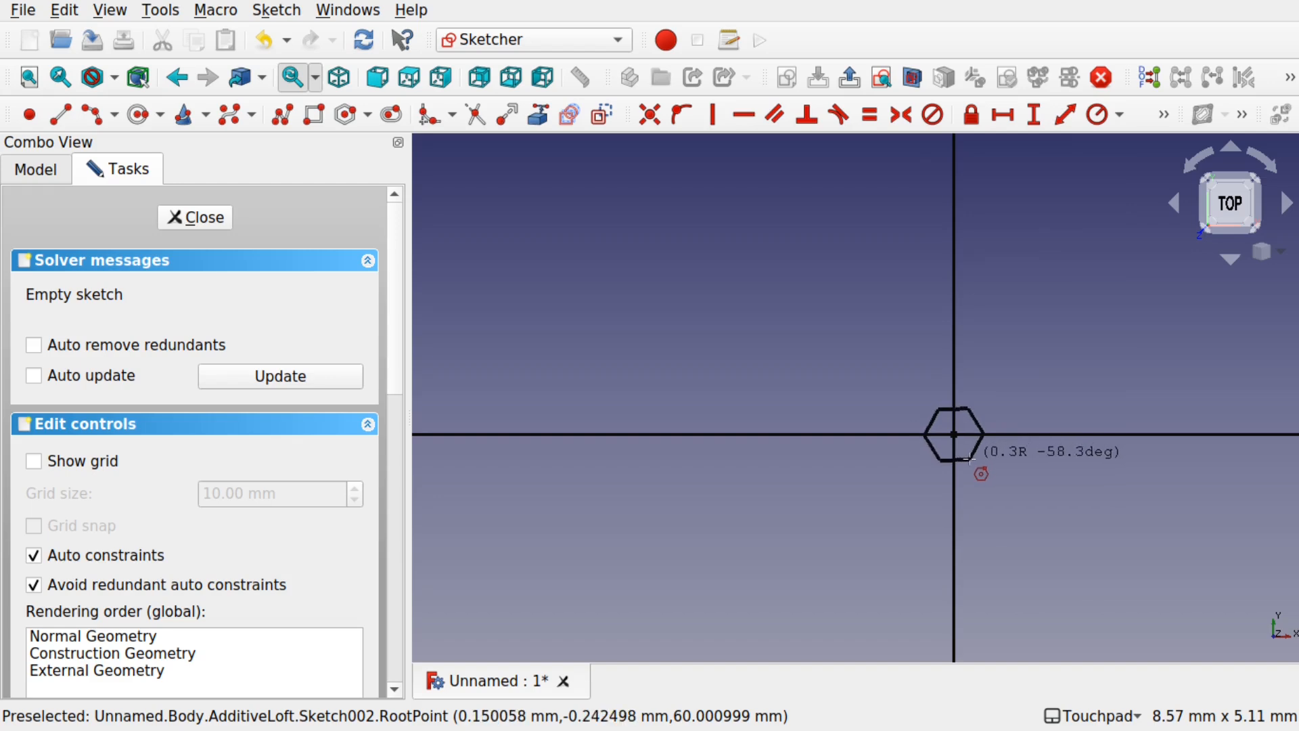
{"action": "left_click", "coordinate": [969, 458]}
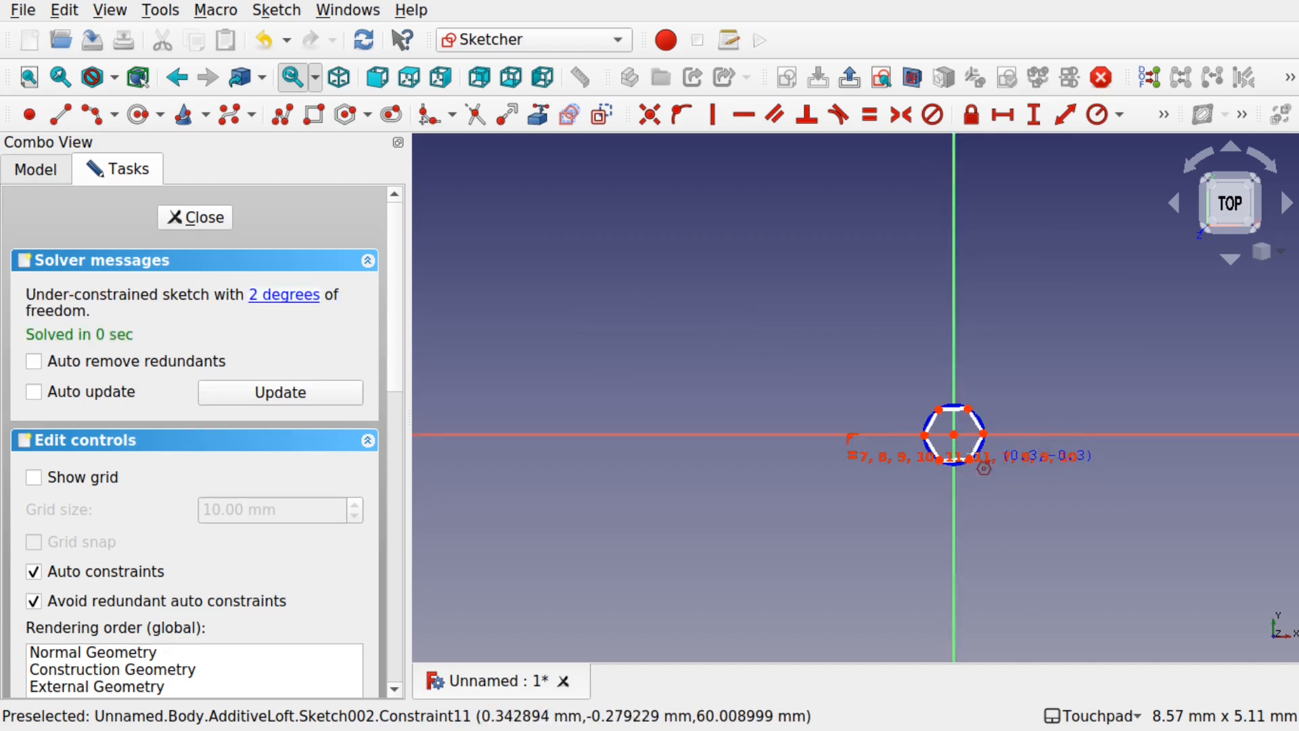
{"action": "left_click", "coordinate": [198, 217]}
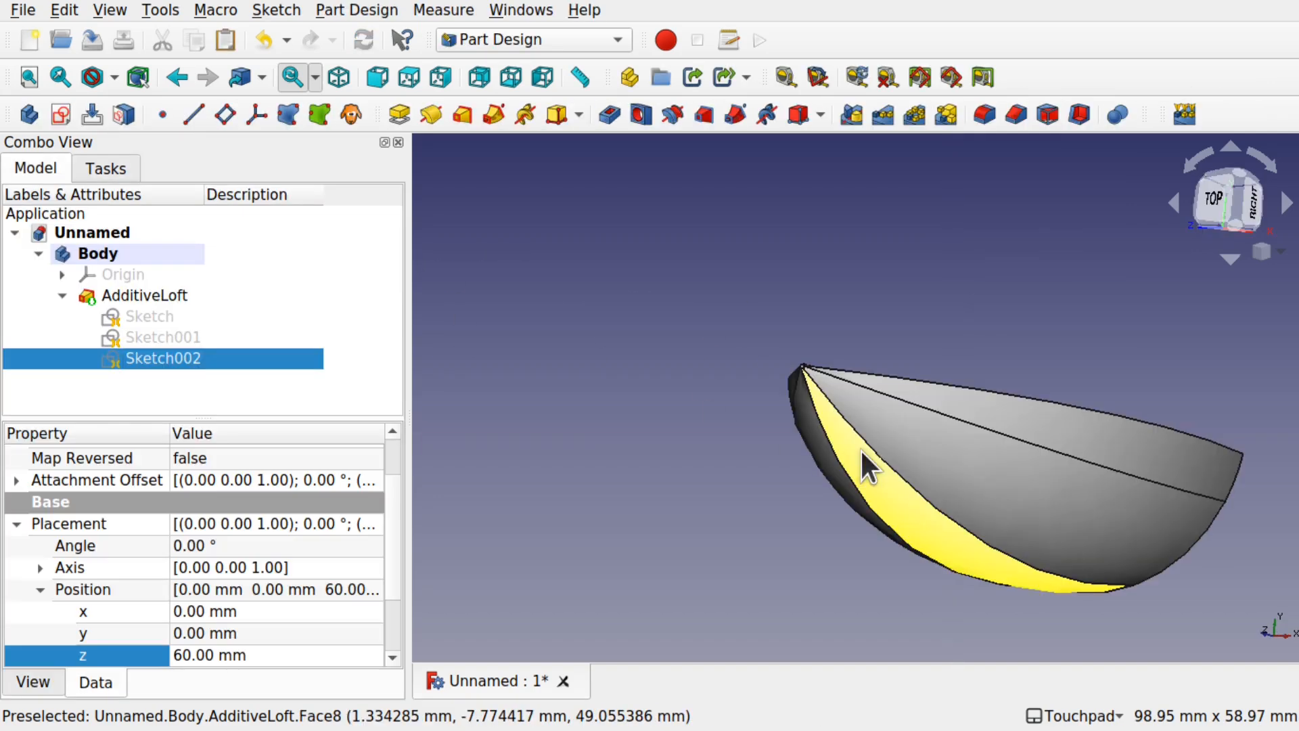
- Edit Sketch002 and shrink its hexagon by a corner until it nearly collapses onto the origin, then close the sketch
{"action": "mouse_move", "coordinate": [864, 448]}
{"action": "middle_mouse_down"}
{"action": "mouse_move", "coordinate": [1075, 415]}
{"action": "mouse_move", "coordinate": [1092, 448]}
{"action": "mouse_move", "coordinate": [999, 449]}
{"action": "middle_mouse_up"}
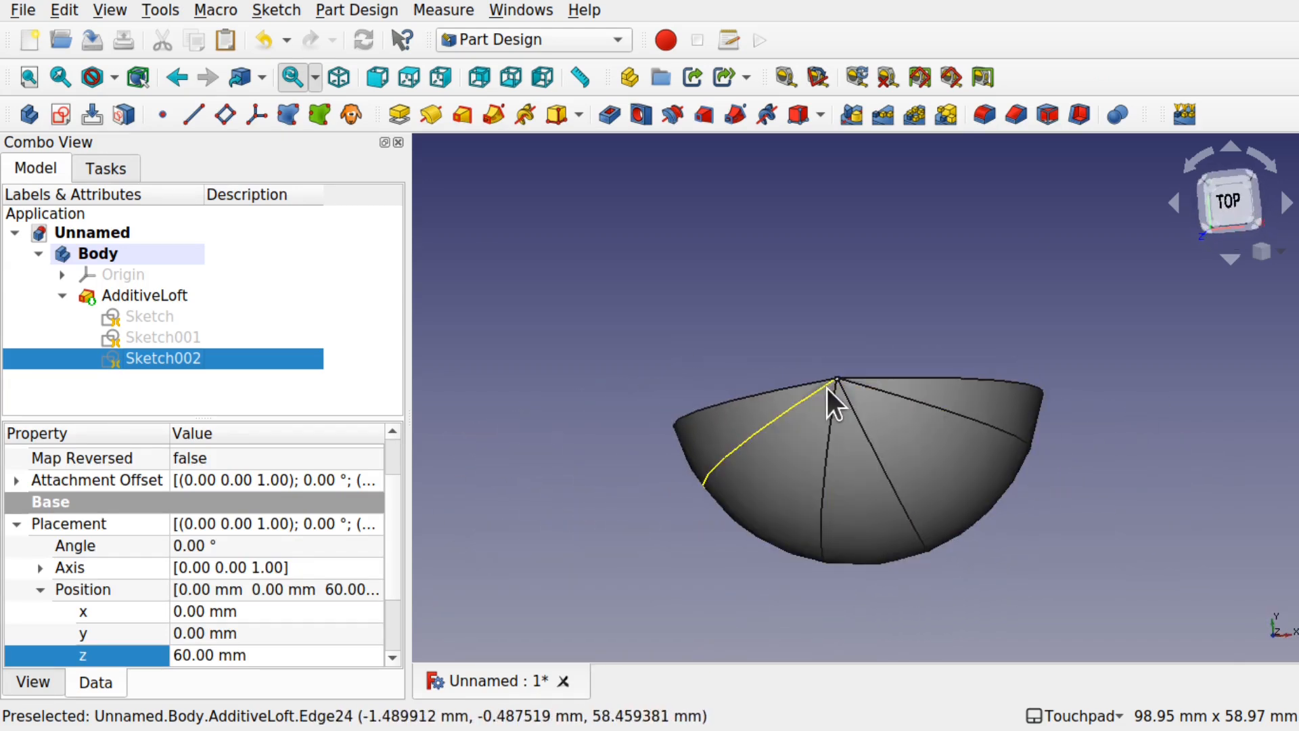
{"action": "scroll", "coordinate": [838, 387], "scroll_direction": "up", "scroll_amount": 5}
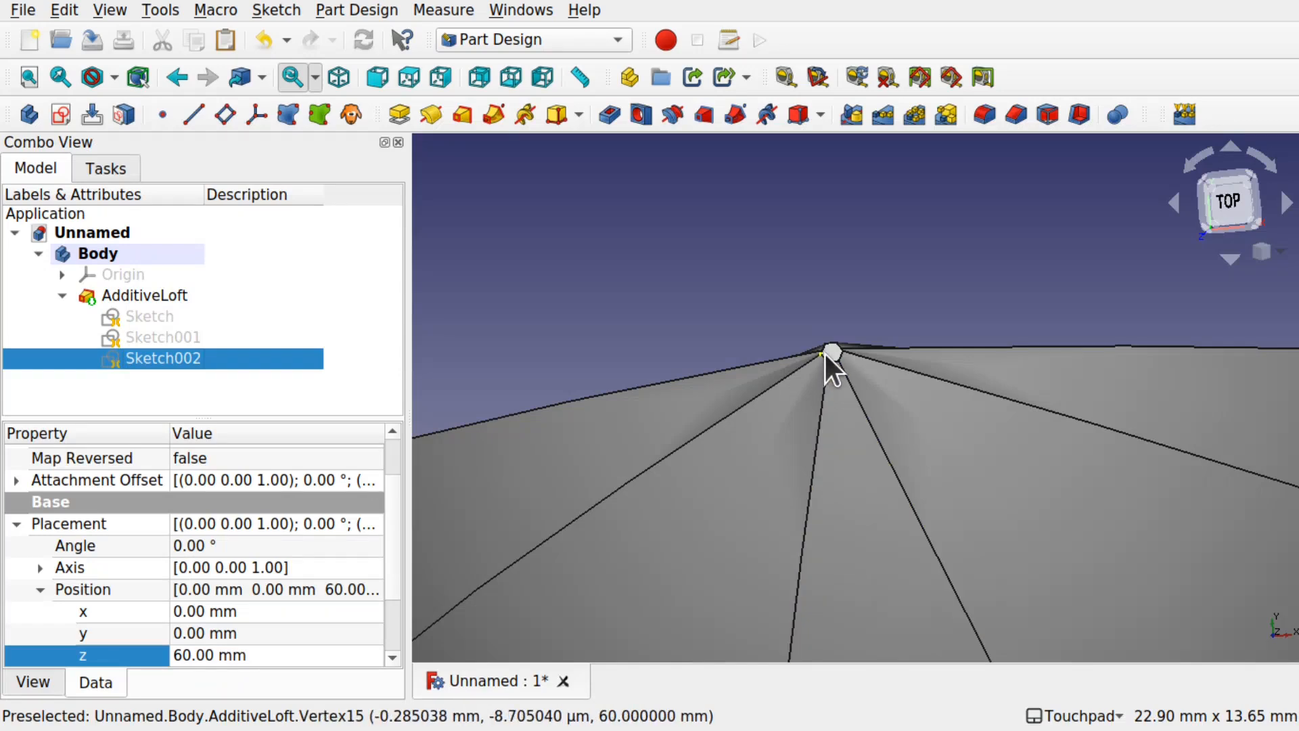
{"action": "double_click", "coordinate": [173, 358]}
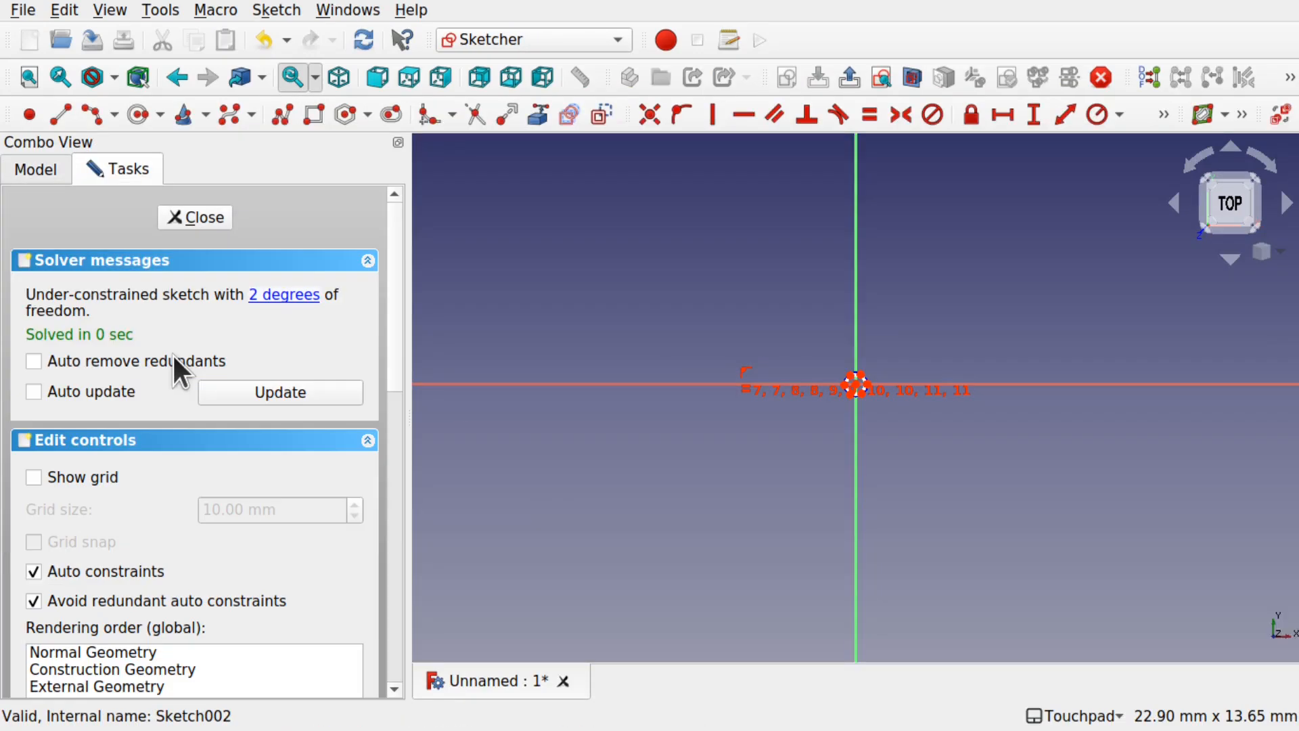
{"action": "scroll", "coordinate": [856, 378], "scroll_direction": "up", "scroll_amount": 4}
{"action": "scroll", "coordinate": [854, 375], "scroll_direction": "up", "scroll_amount": 8}
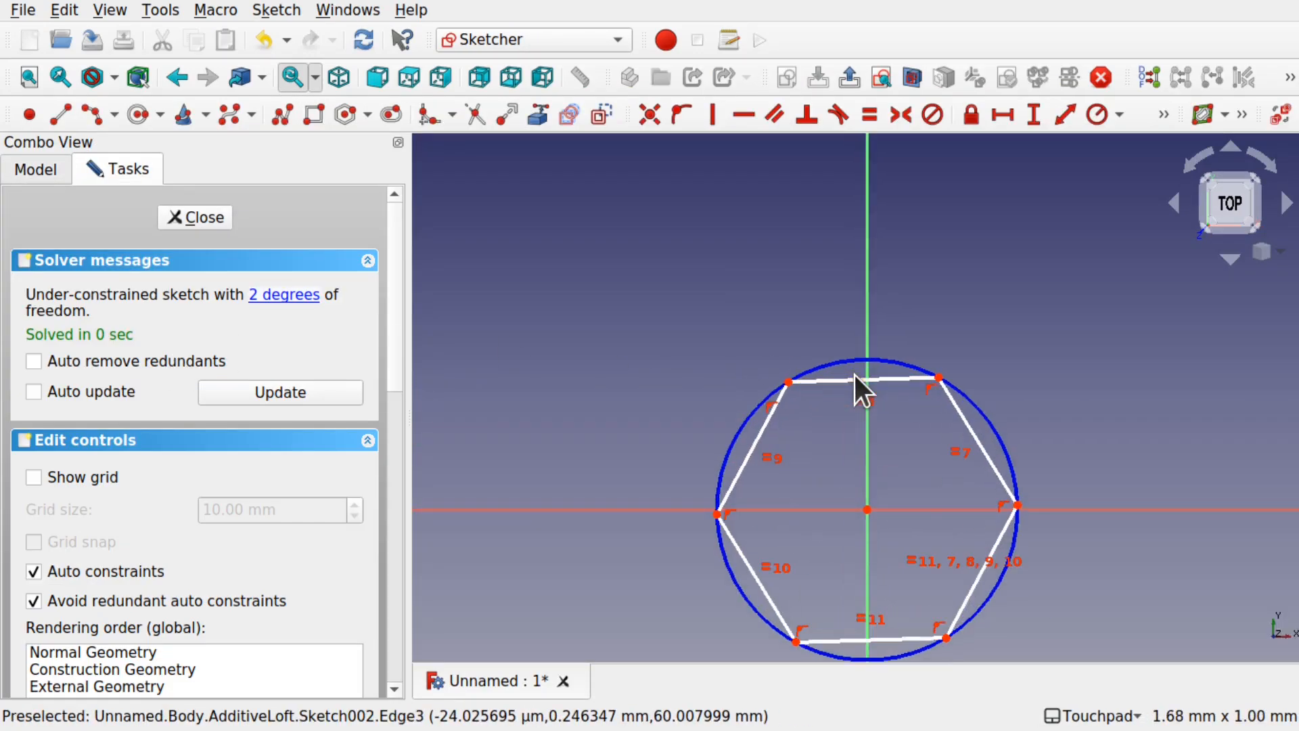
{"action": "left_click_drag", "start_coordinate": [944, 636], "coordinate": [882, 513]}
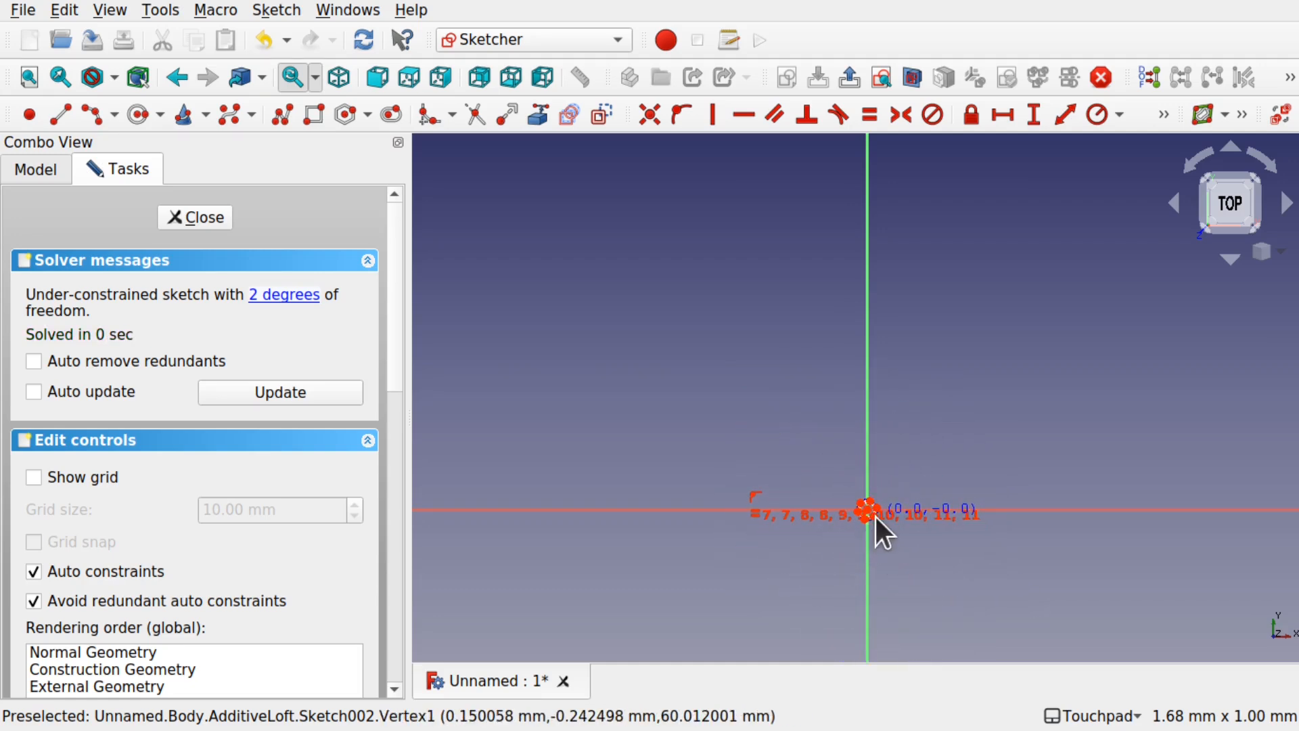
{"action": "left_click", "coordinate": [197, 217]}
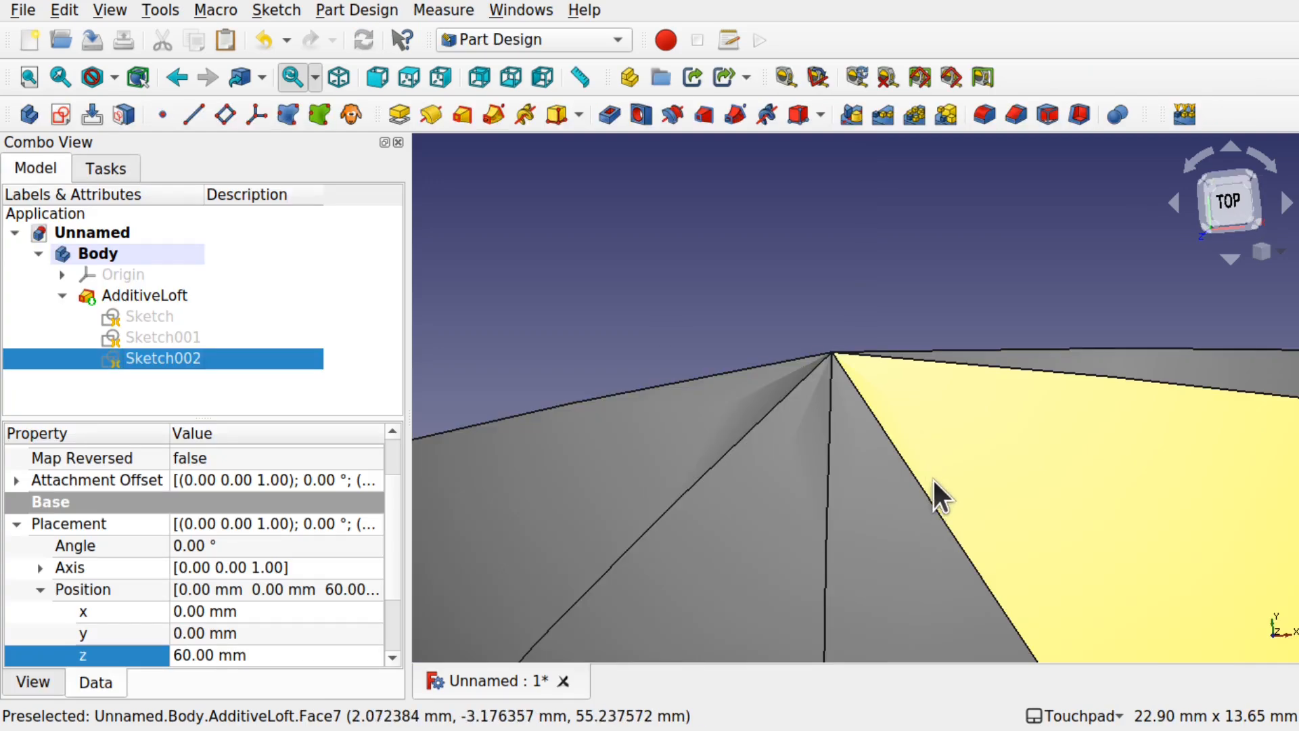
- Constrain the lower edge of the tiny hexagon in Sketch002 to be horizontal and close the sketch
{"action": "scroll", "coordinate": [920, 437], "scroll_direction": "down", "scroll_amount": 3}
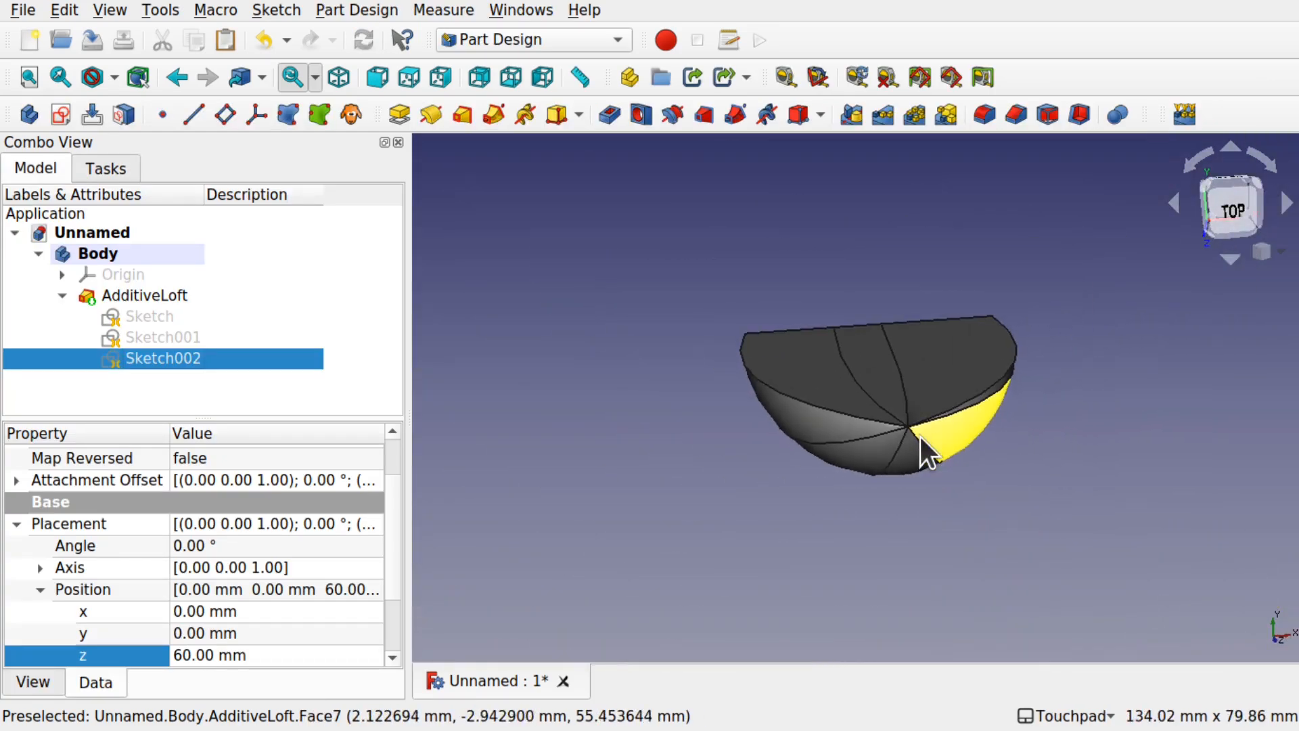
{"action": "left_click_drag", "start_coordinate": [998, 410], "coordinate": [983, 404], "text": "shift"}
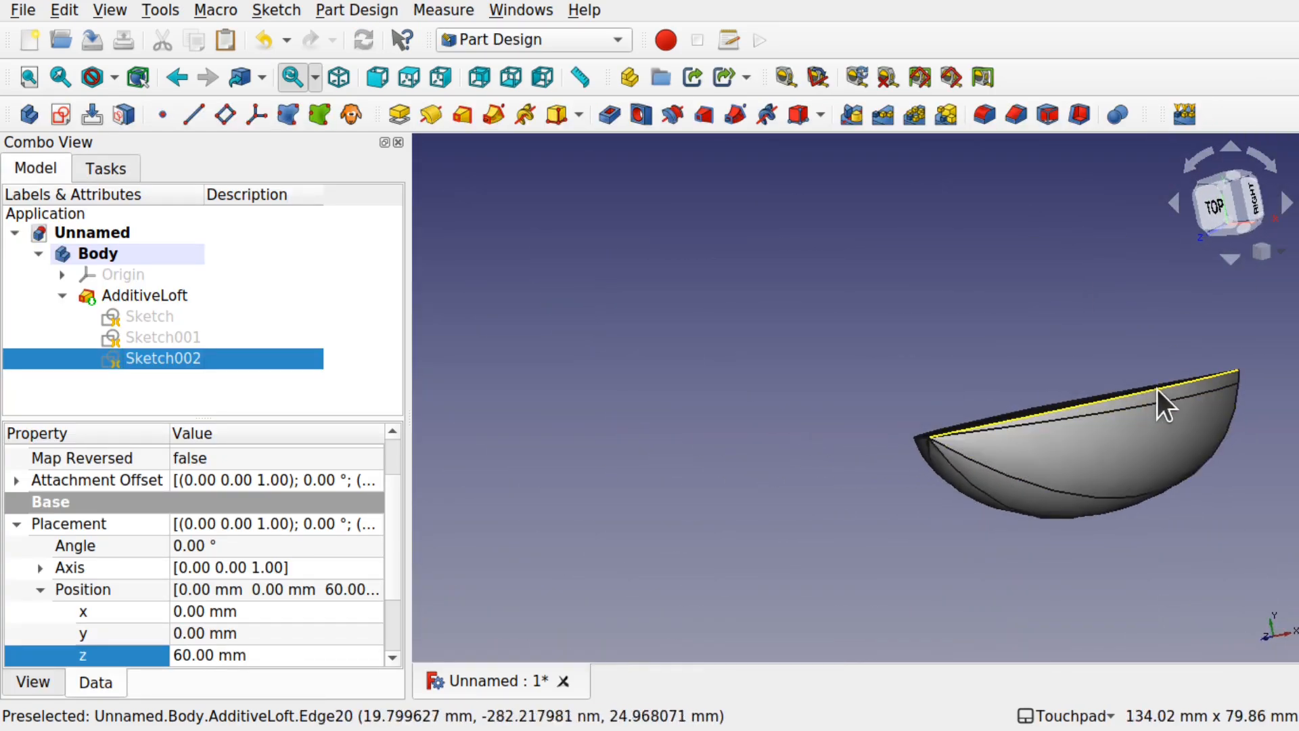
{"action": "mouse_move", "coordinate": [1129, 447]}
{"action": "middle_mouse_down"}
{"action": "mouse_move", "coordinate": [945, 473]}
{"action": "mouse_move", "coordinate": [1105, 452]}
{"action": "middle_mouse_up"}
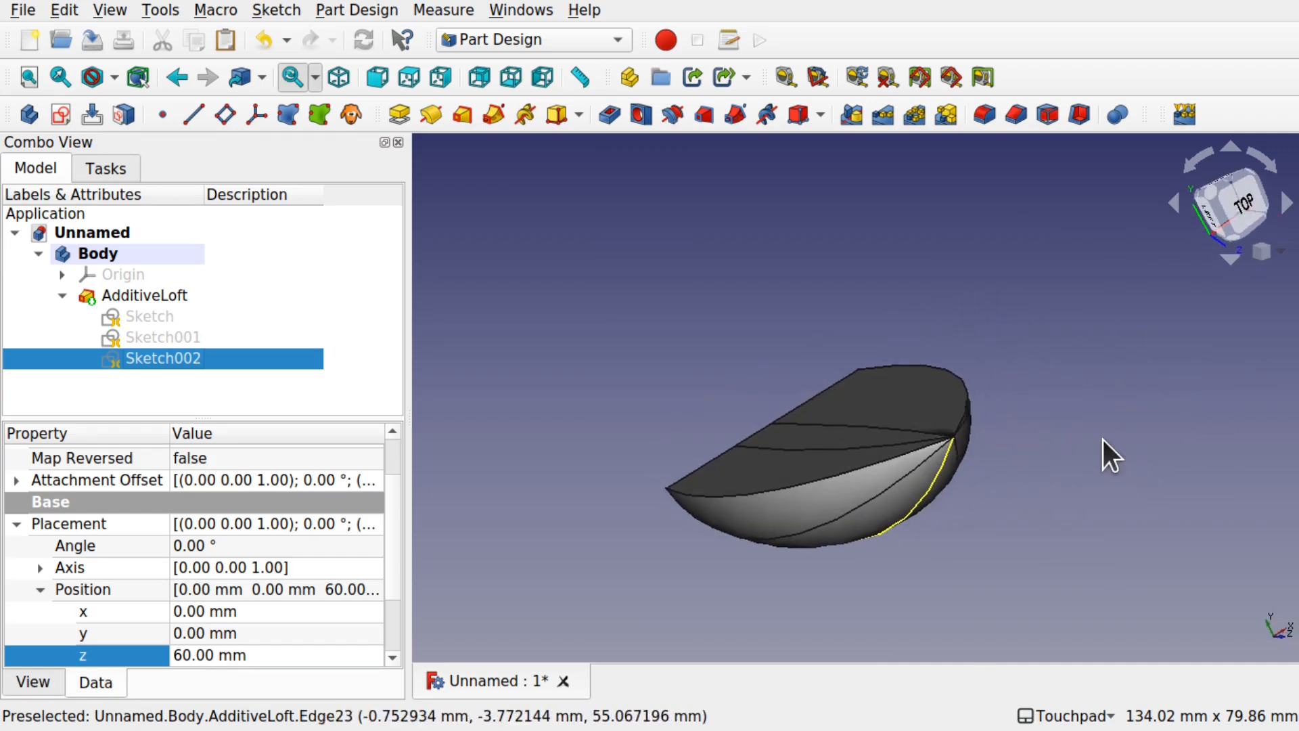
{"action": "double_click", "coordinate": [162, 358]}
{"action": "scroll", "coordinate": [910, 463], "scroll_direction": "up", "scroll_amount": 6}
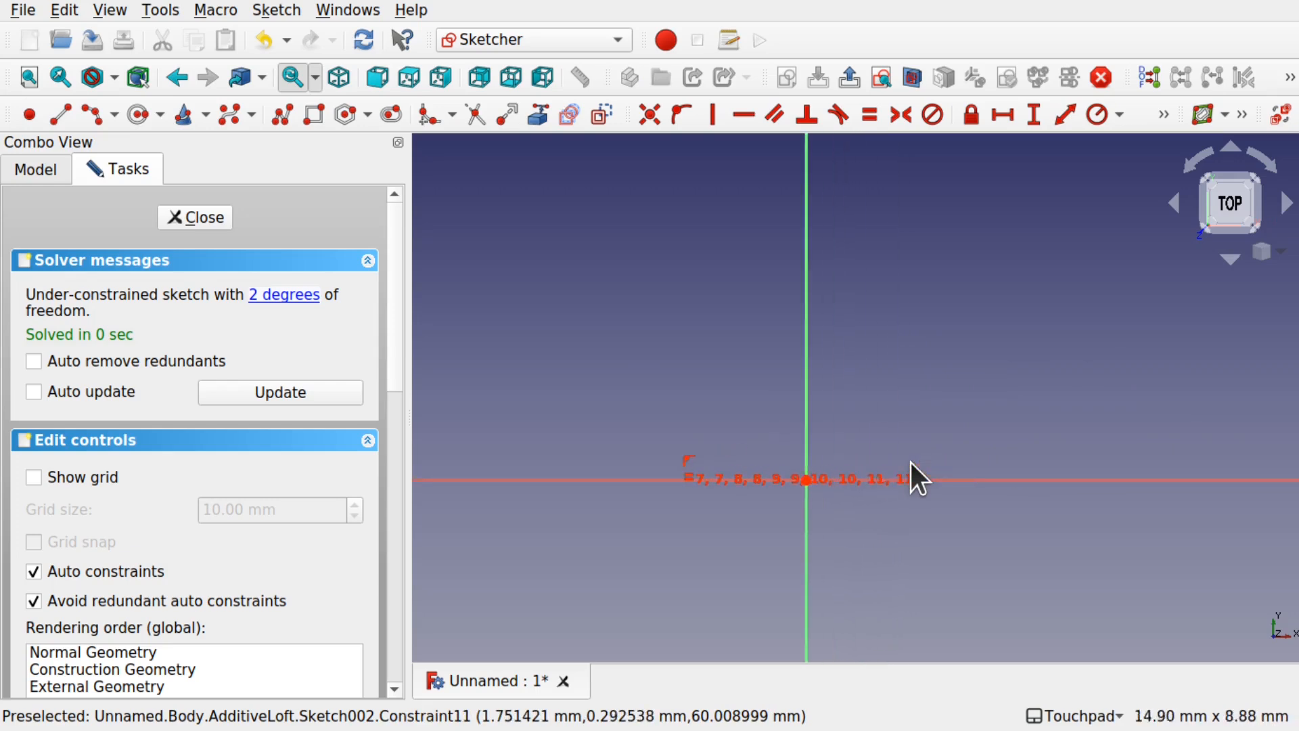
{"action": "scroll", "coordinate": [801, 475], "scroll_direction": "up", "scroll_amount": 2}
{"action": "scroll", "coordinate": [801, 475], "scroll_direction": "up", "scroll_amount": 5}
{"action": "scroll", "coordinate": [801, 475], "scroll_direction": "down", "scroll_amount": 3}
{"action": "scroll", "coordinate": [801, 475], "scroll_direction": "up", "scroll_amount": 5}
{"action": "scroll", "coordinate": [880, 595], "scroll_direction": "up", "scroll_amount": 7}
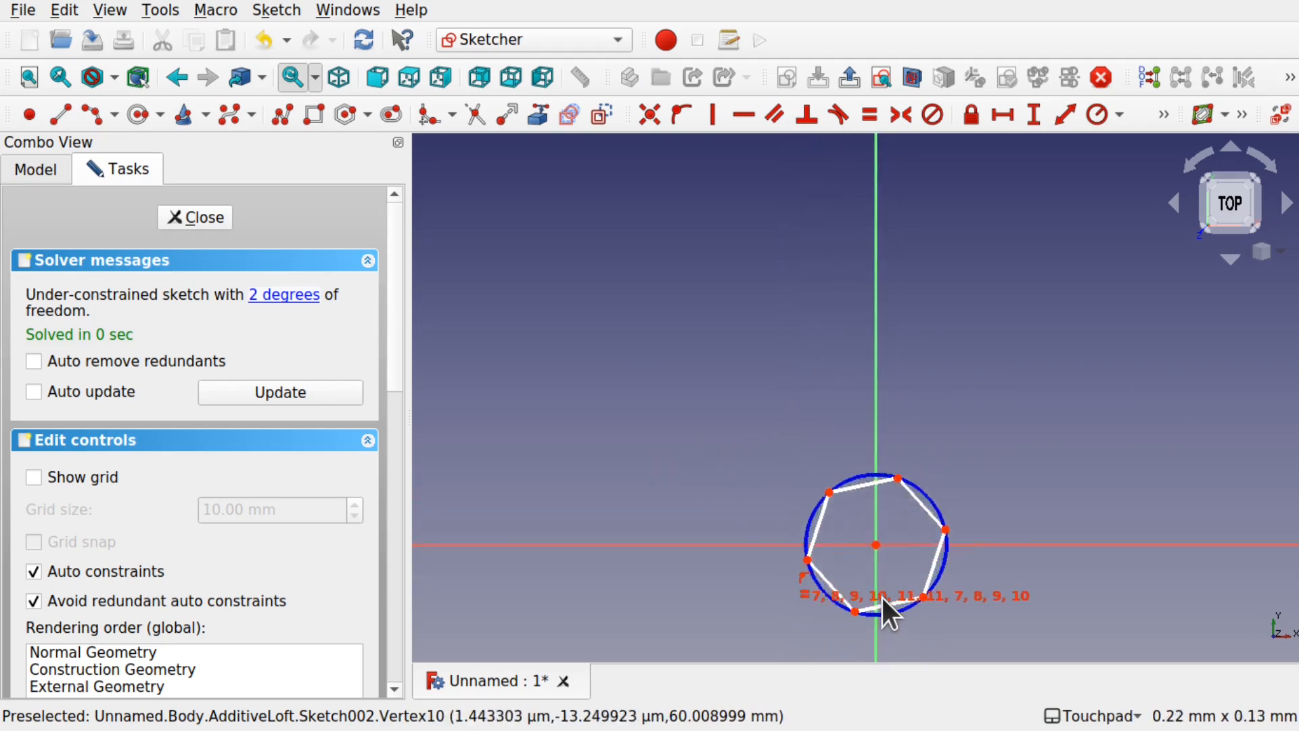
{"action": "scroll", "coordinate": [884, 599], "scroll_direction": "down", "scroll_amount": 1}
{"action": "left_click", "coordinate": [895, 615]}
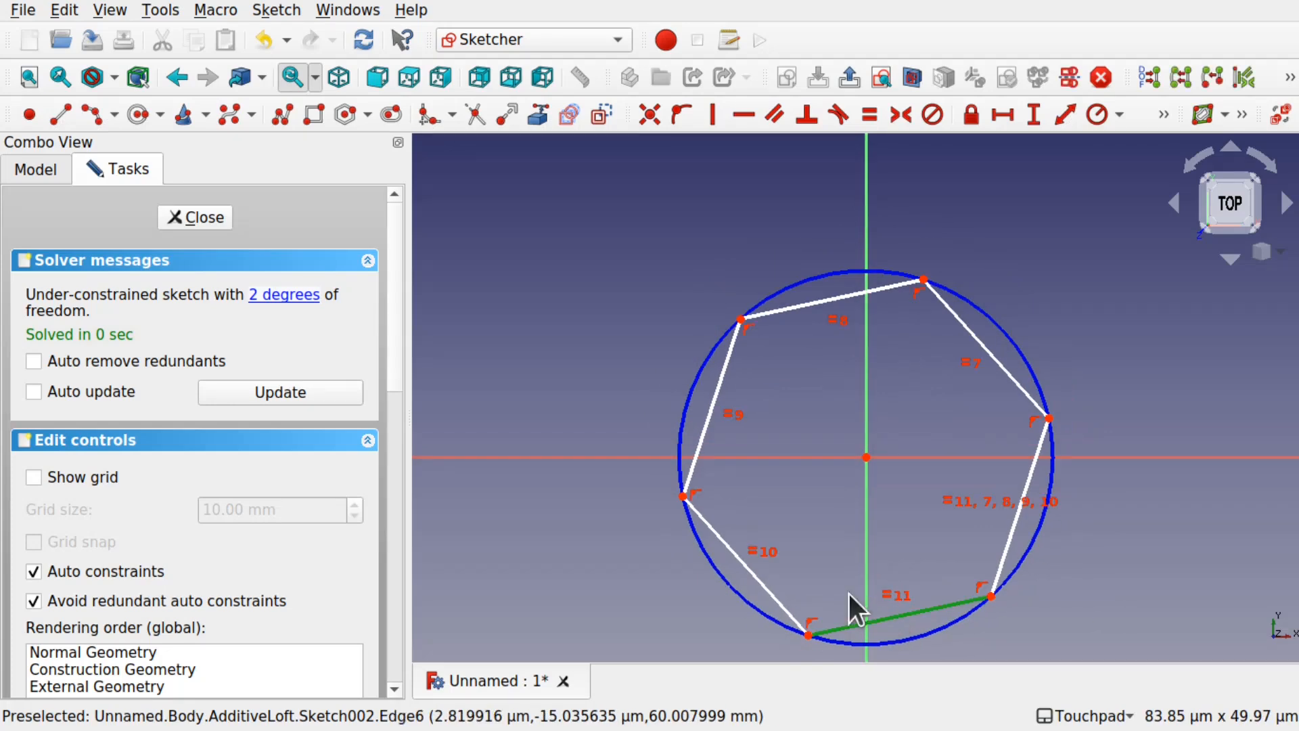
{"action": "left_click", "coordinate": [747, 114]}
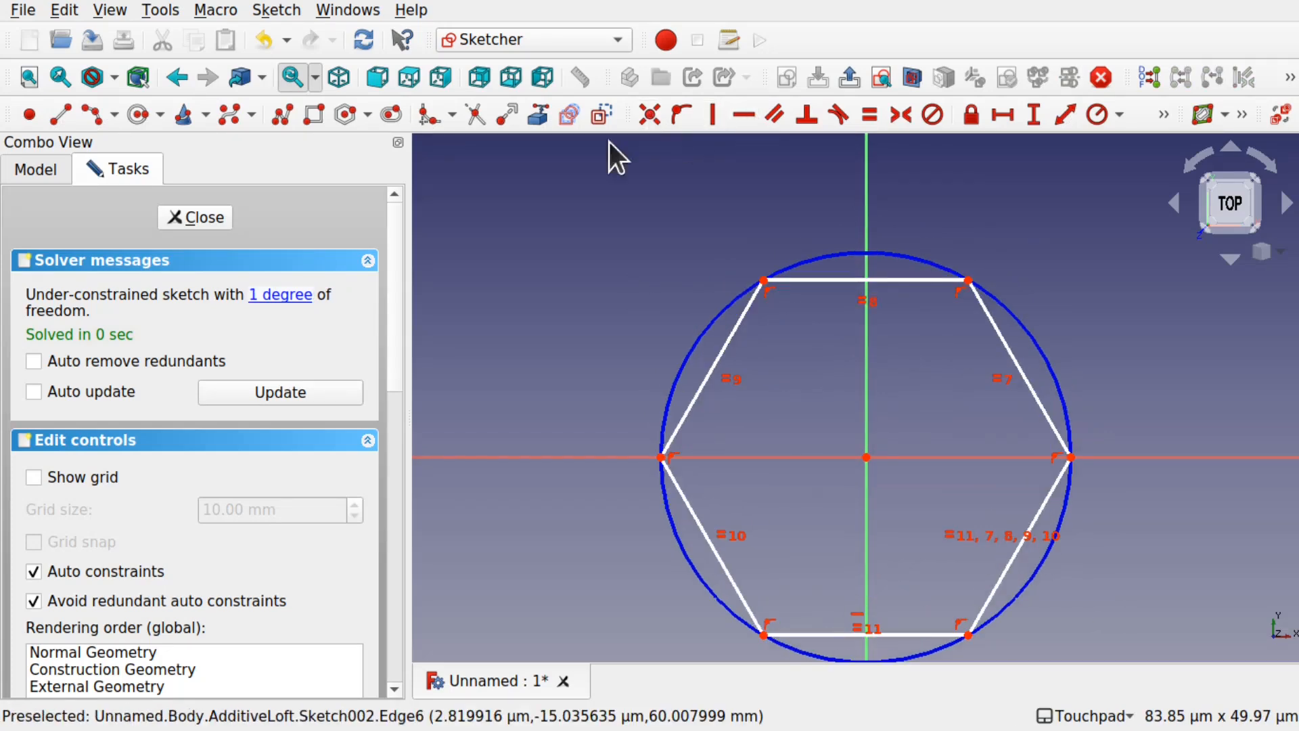
{"action": "left_click", "coordinate": [178, 222]}
- Examine from several angles how the loft's faces converge on the aligned hexagonal tip
{"action": "mouse_move", "coordinate": [922, 487]}
{"action": "middle_mouse_down"}
{"action": "mouse_move", "coordinate": [814, 453]}
{"action": "mouse_move", "coordinate": [977, 449]}
{"action": "mouse_move", "coordinate": [846, 493]}
{"action": "mouse_move", "coordinate": [676, 516]}
{"action": "mouse_move", "coordinate": [840, 510]}
{"action": "mouse_move", "coordinate": [850, 403]}
{"action": "middle_mouse_up"}
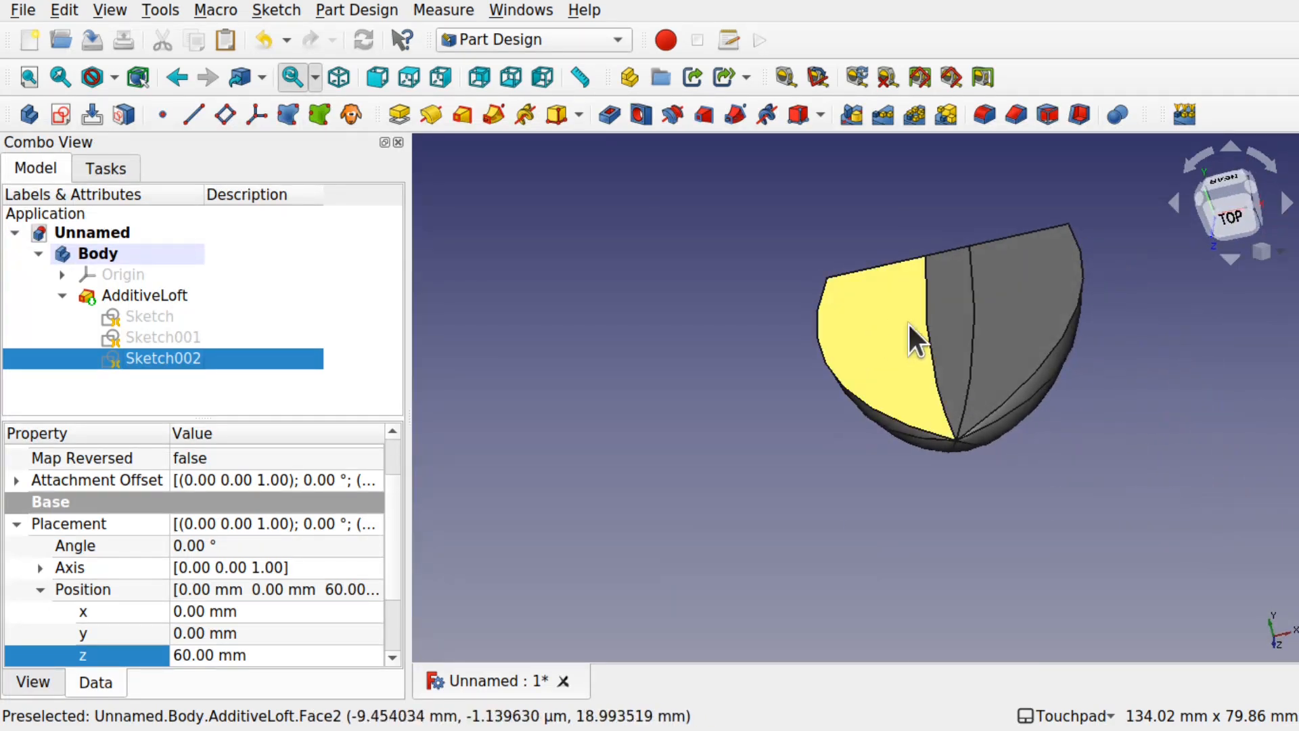
{"action": "middle_click_drag", "start_coordinate": [1016, 327], "coordinate": [993, 350]}
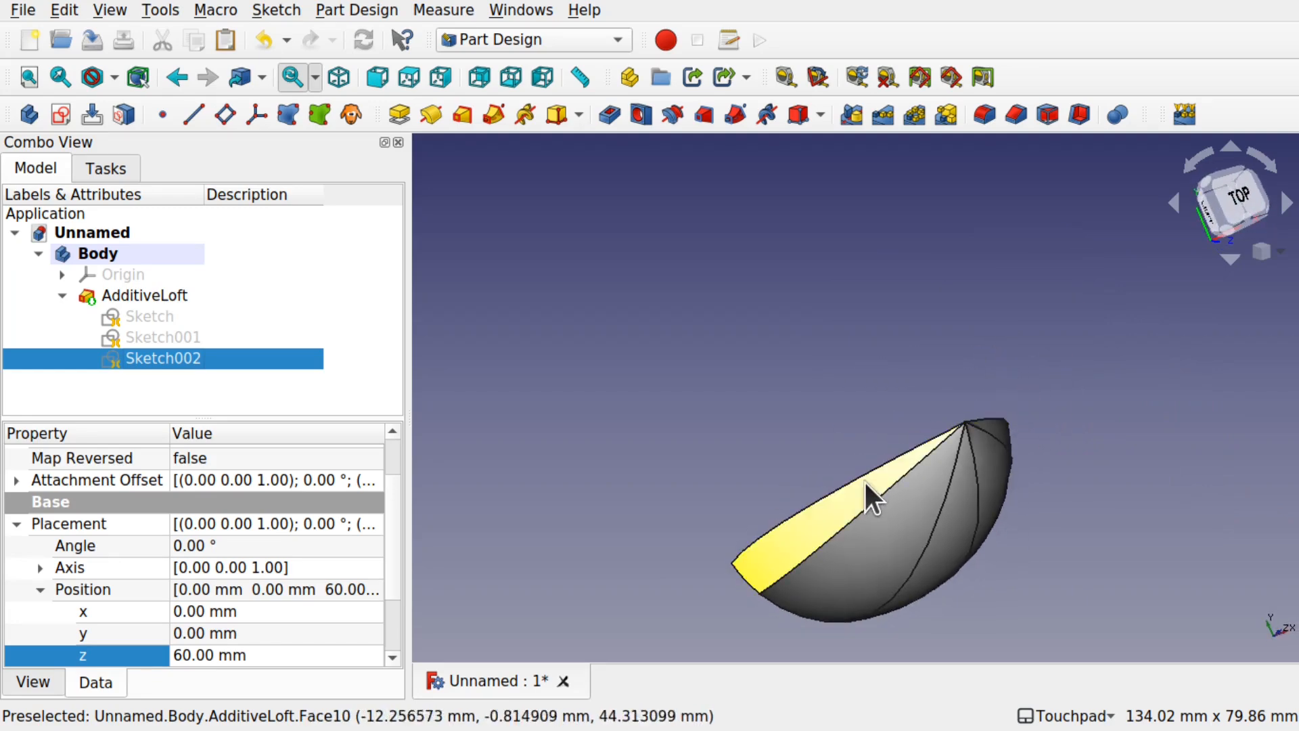
{"action": "middle_click_drag", "start_coordinate": [986, 512], "coordinate": [1027, 501]}
{"action": "middle_click_drag", "start_coordinate": [838, 450], "coordinate": [992, 452]}
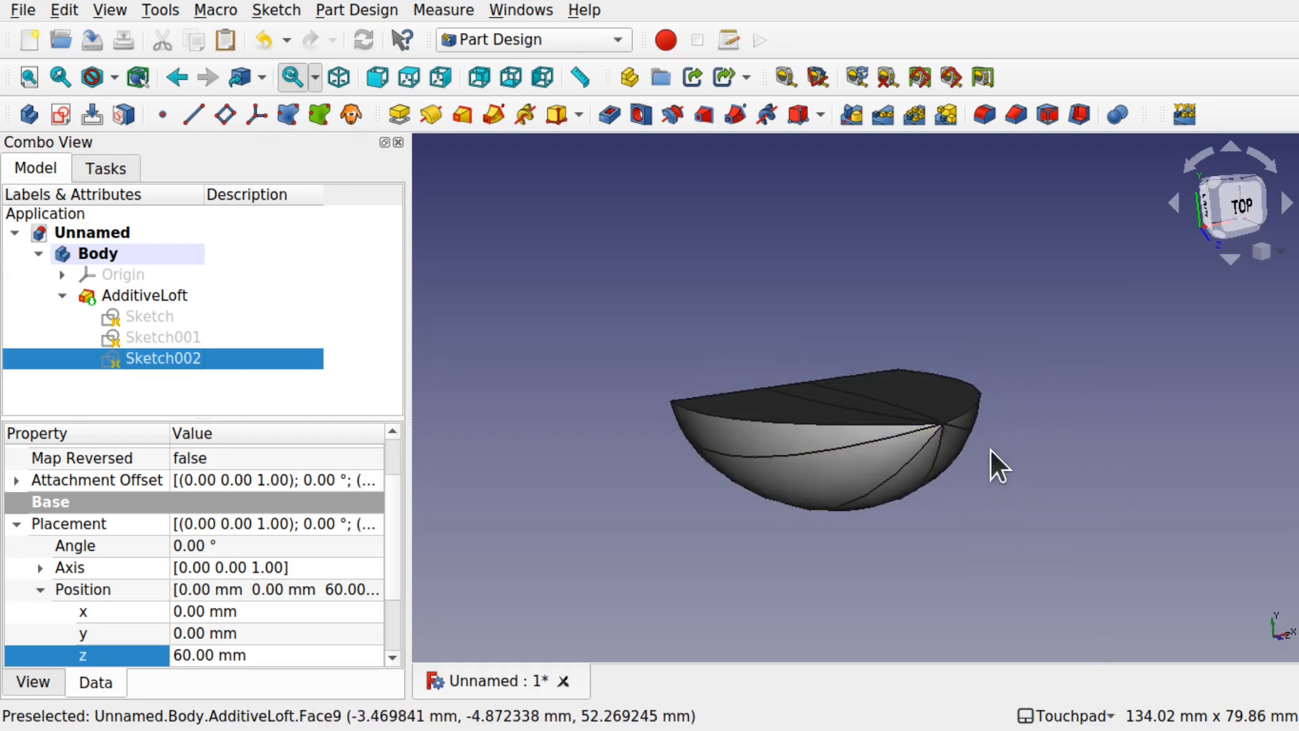
{"action": "middle_click_drag", "start_coordinate": [903, 453], "coordinate": [832, 473]}
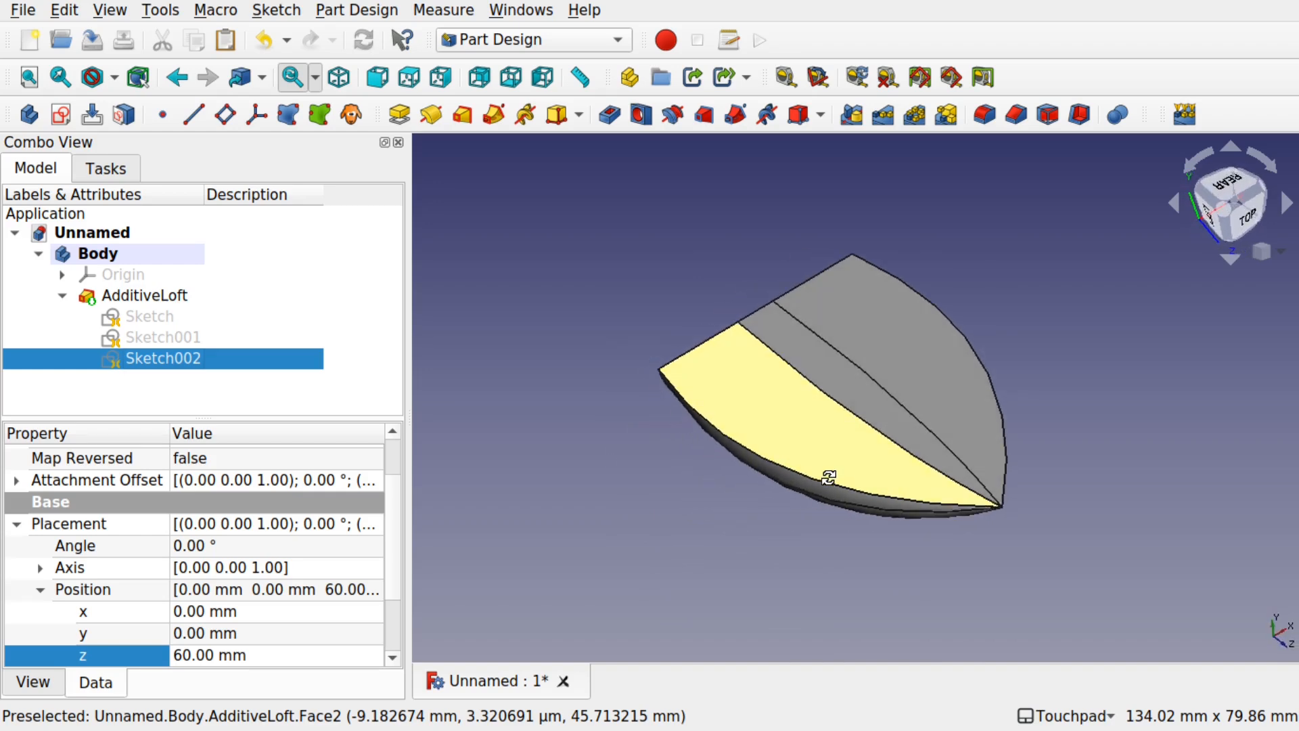
{"action": "left_click", "coordinate": [99, 169]}
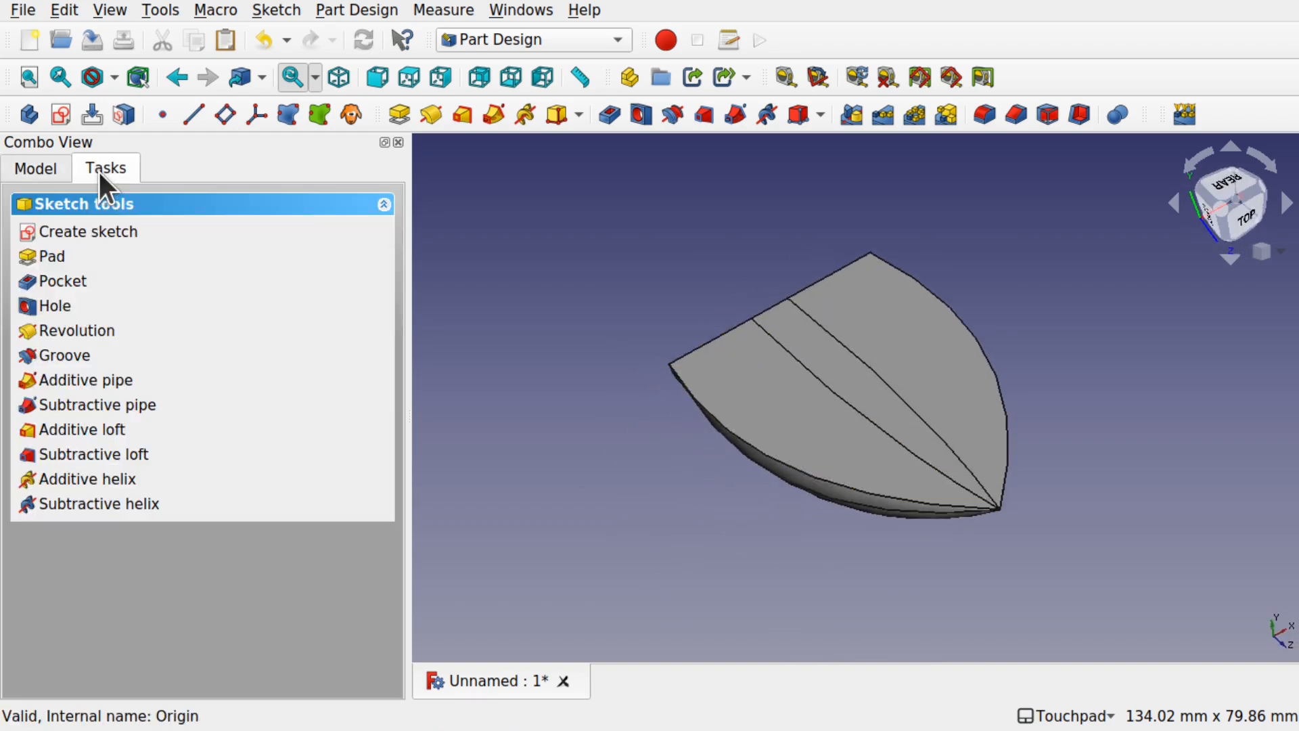
{"action": "left_click", "coordinate": [63, 169]}
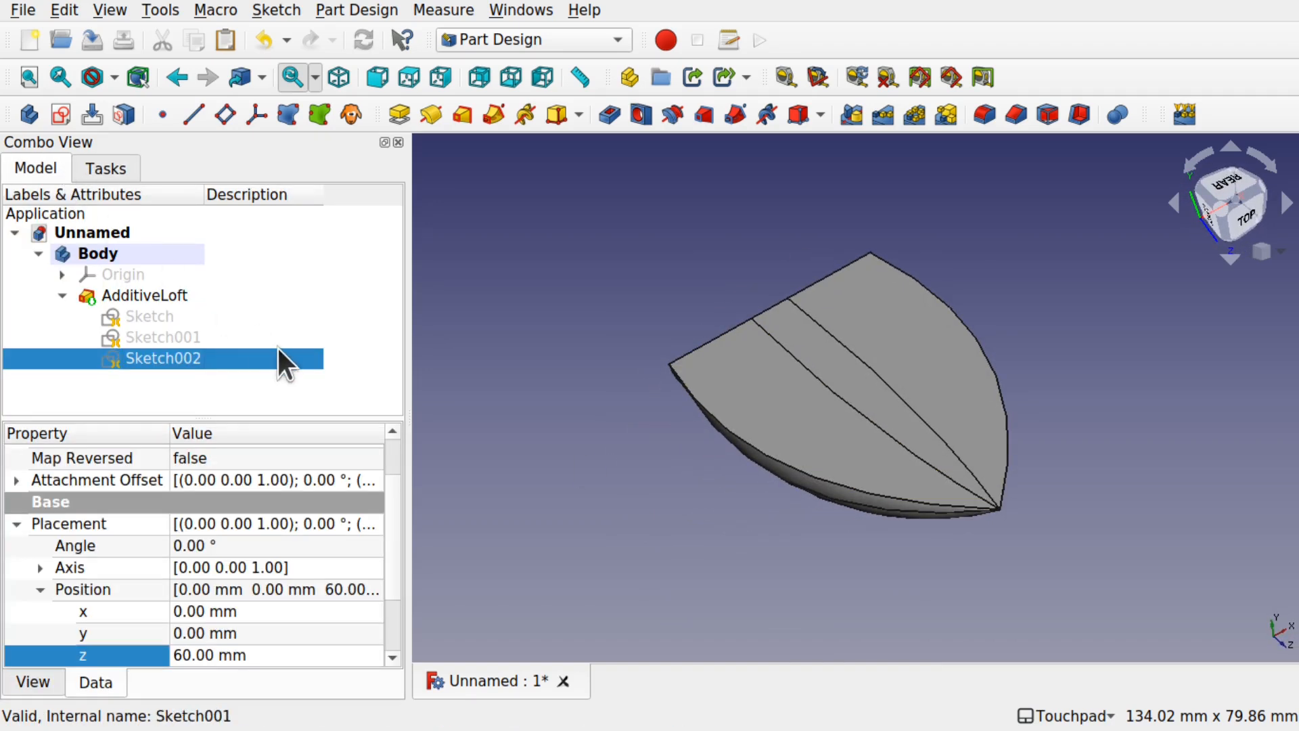
{"action": "key", "text": "ctrl+a"}
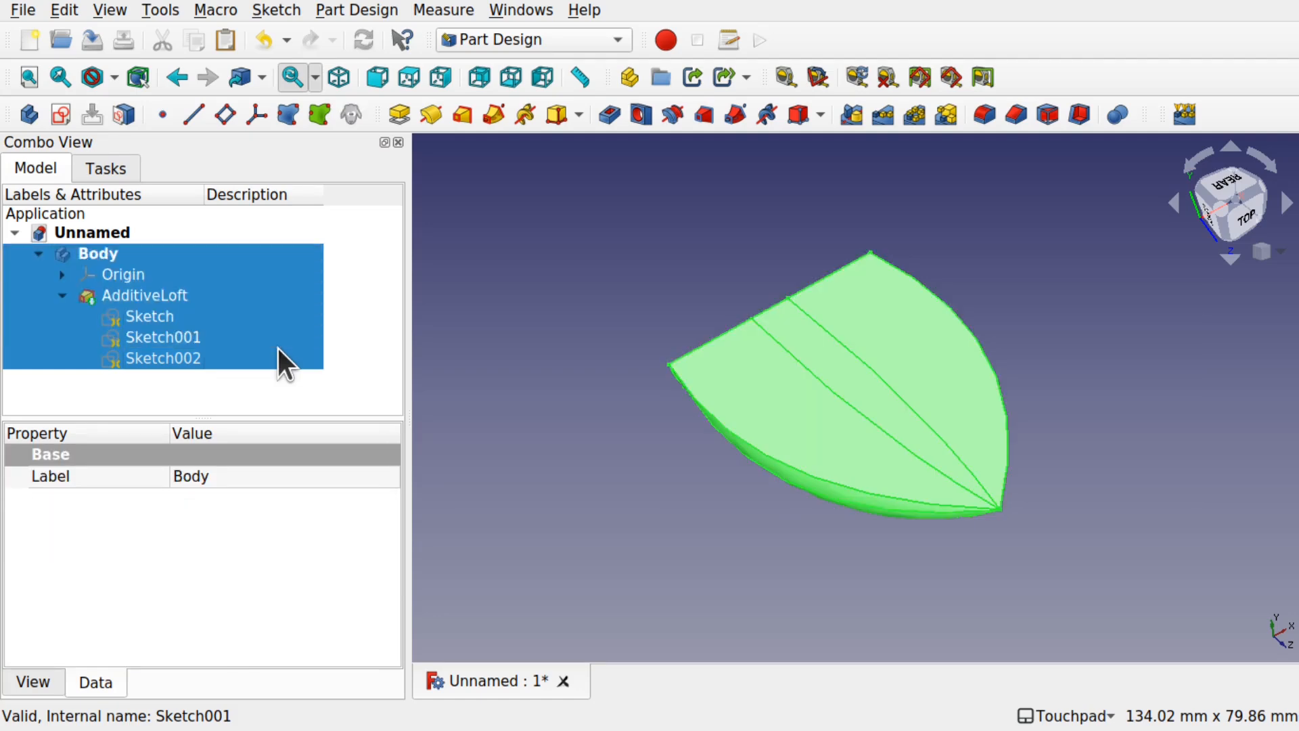
{"action": "key", "text": "Delete"}
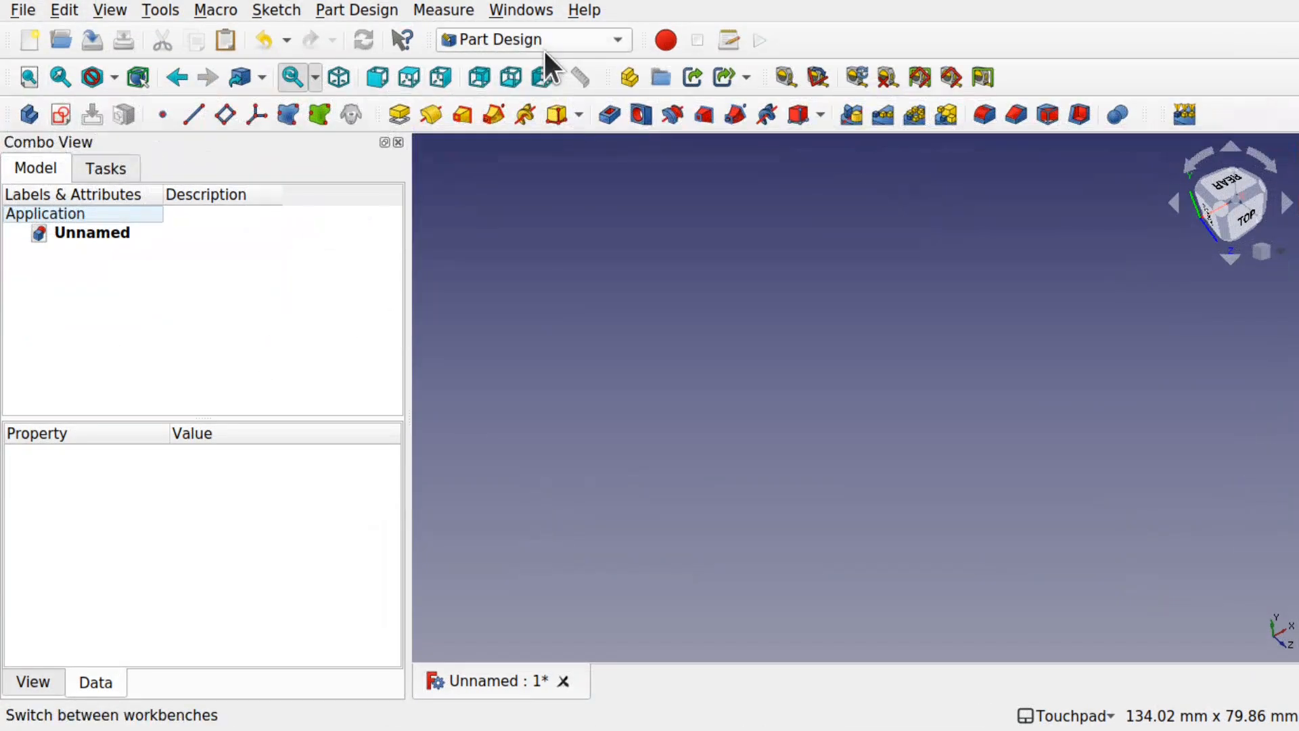
{"action": "left_click", "coordinate": [543, 47]}
{"action": "left_click", "coordinate": [520, 321]}
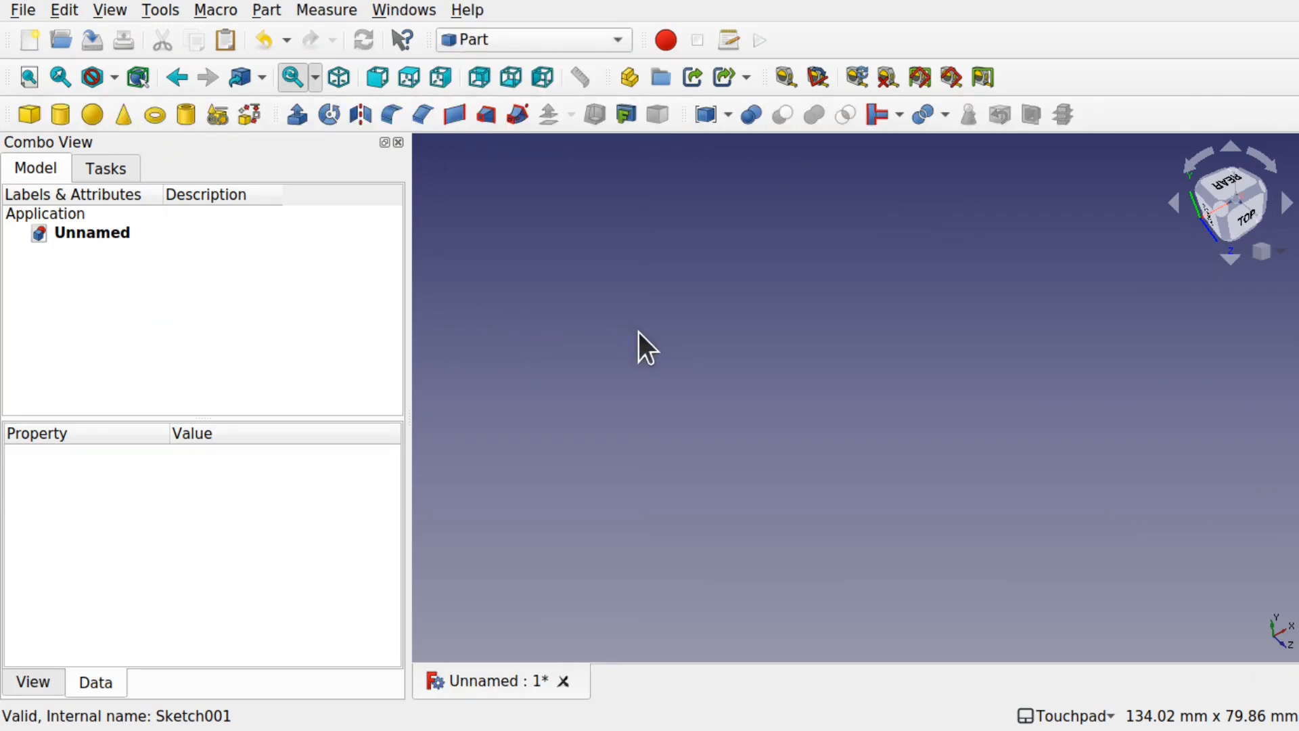
{"action": "key", "text": "ctrl+z"}
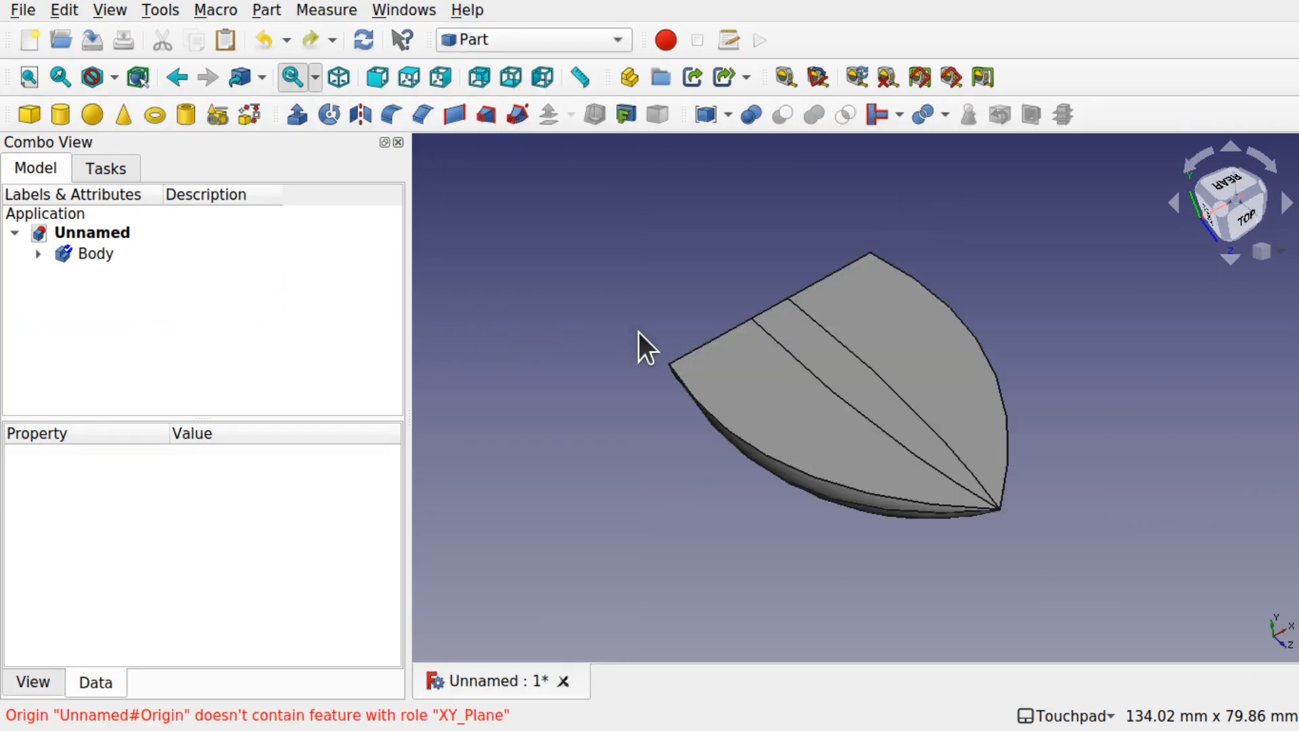
- Delete the AdditiveLoft feature and the tip profile Sketch002 from the Body
{"action": "left_click", "coordinate": [30, 255]}
{"action": "left_click", "coordinate": [150, 295]}
{"action": "key", "text": "Delete"}
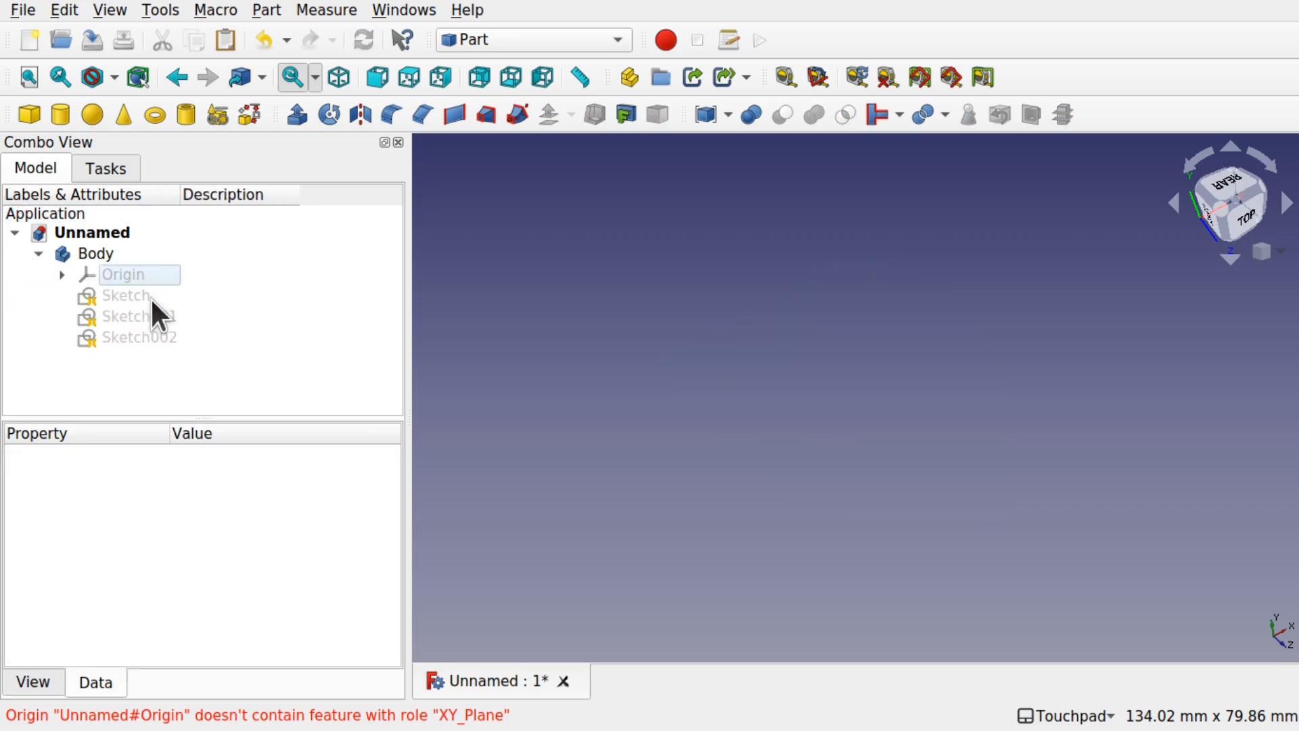
{"action": "left_click", "coordinate": [159, 338]}
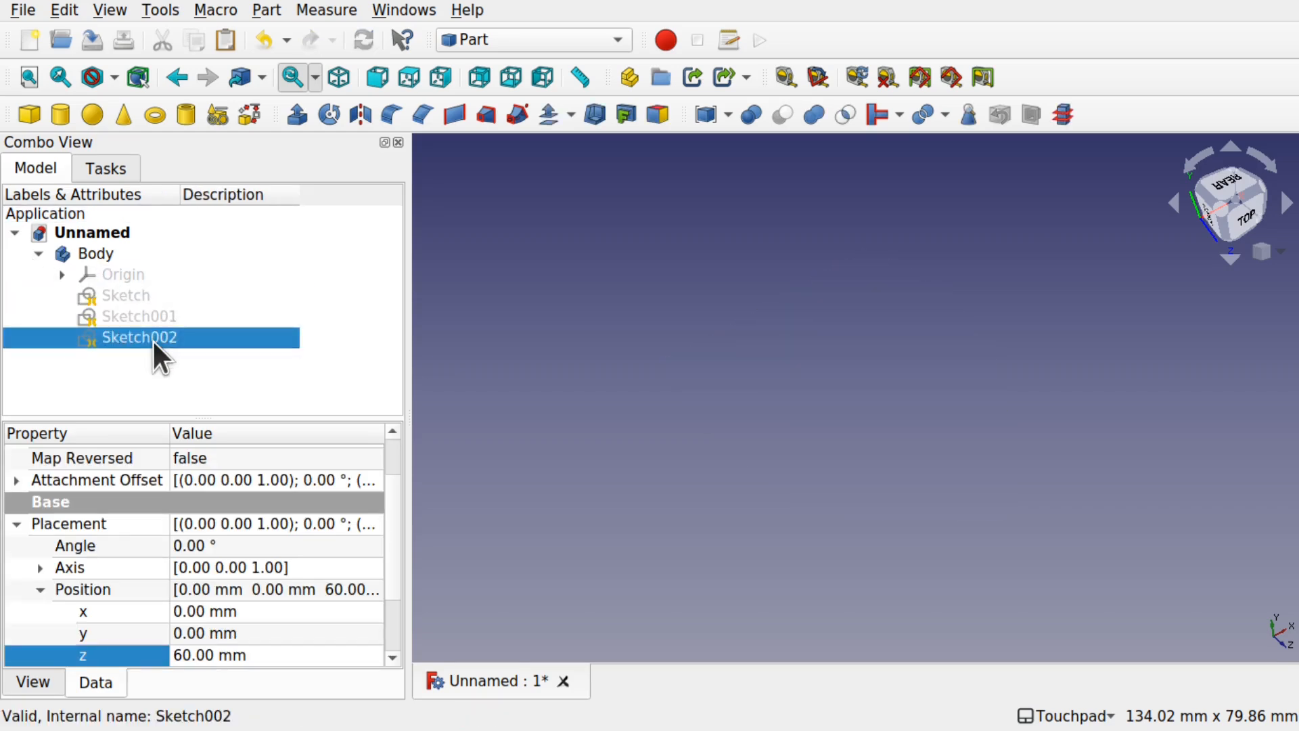
{"action": "key", "text": "Delete"}
- Make the two half-circle sketches, Sketch and Sketch001, visible in the 3D view
{"action": "left_click", "coordinate": [118, 295]}
{"action": "left_click", "coordinate": [137, 304], "text": "ctrl"}
{"action": "key", "text": "space"}
{"action": "left_click", "coordinate": [883, 452]}
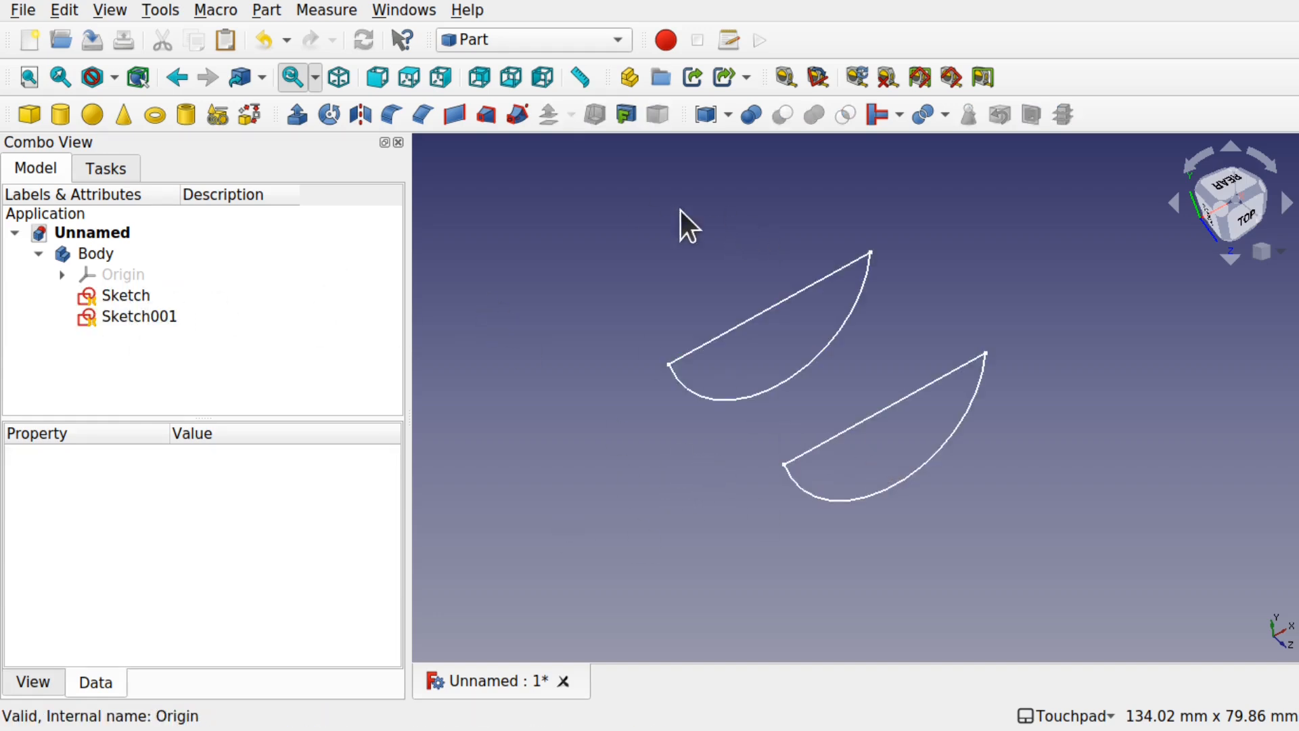
- Switch to the Draft workbench and place a point freely at about X 11, Y -25, Z 33 mm
{"action": "left_click", "coordinate": [545, 38]}
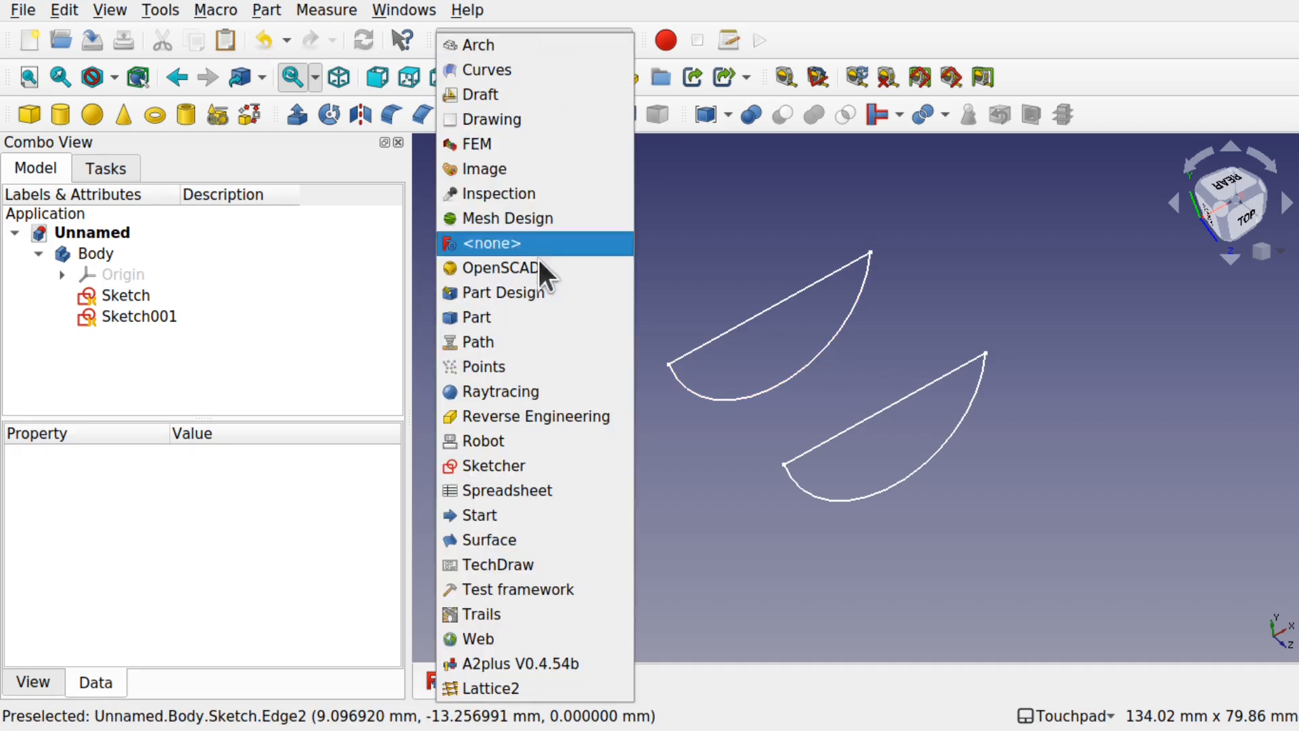
{"action": "left_click", "coordinate": [505, 96]}
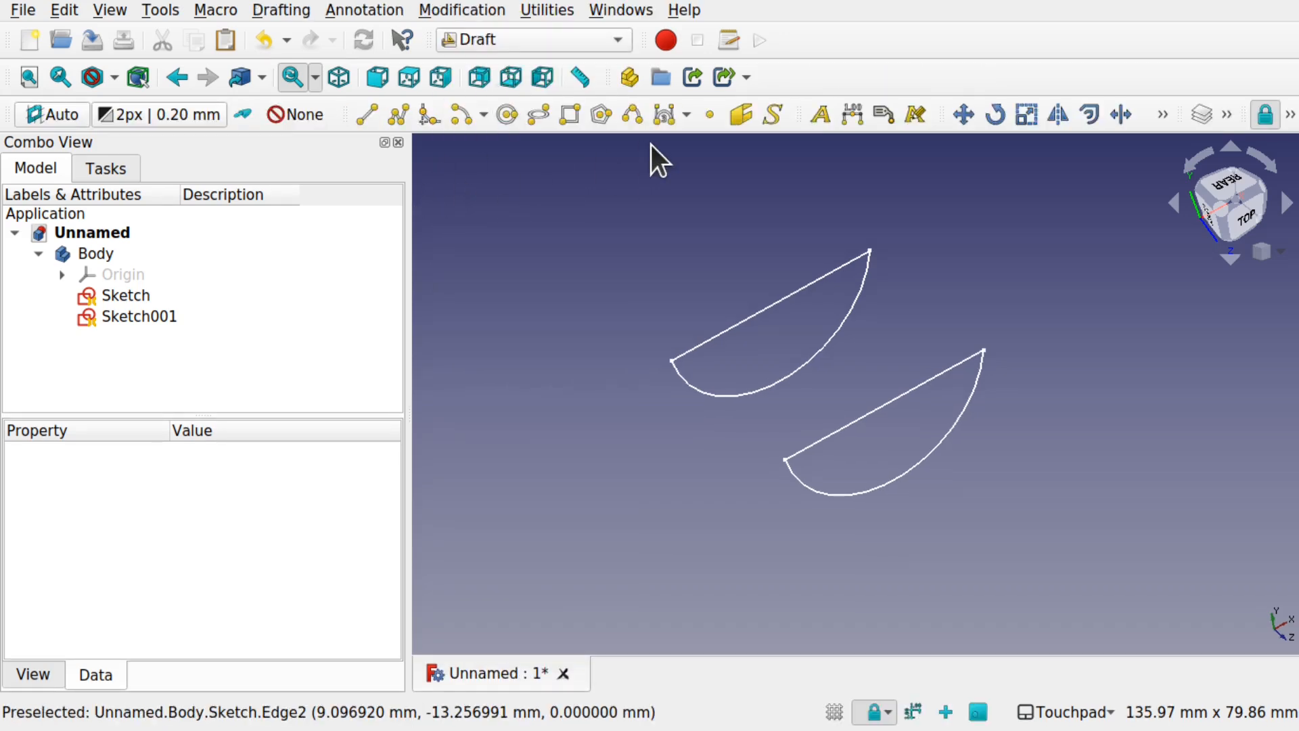
{"action": "left_click", "coordinate": [708, 115]}
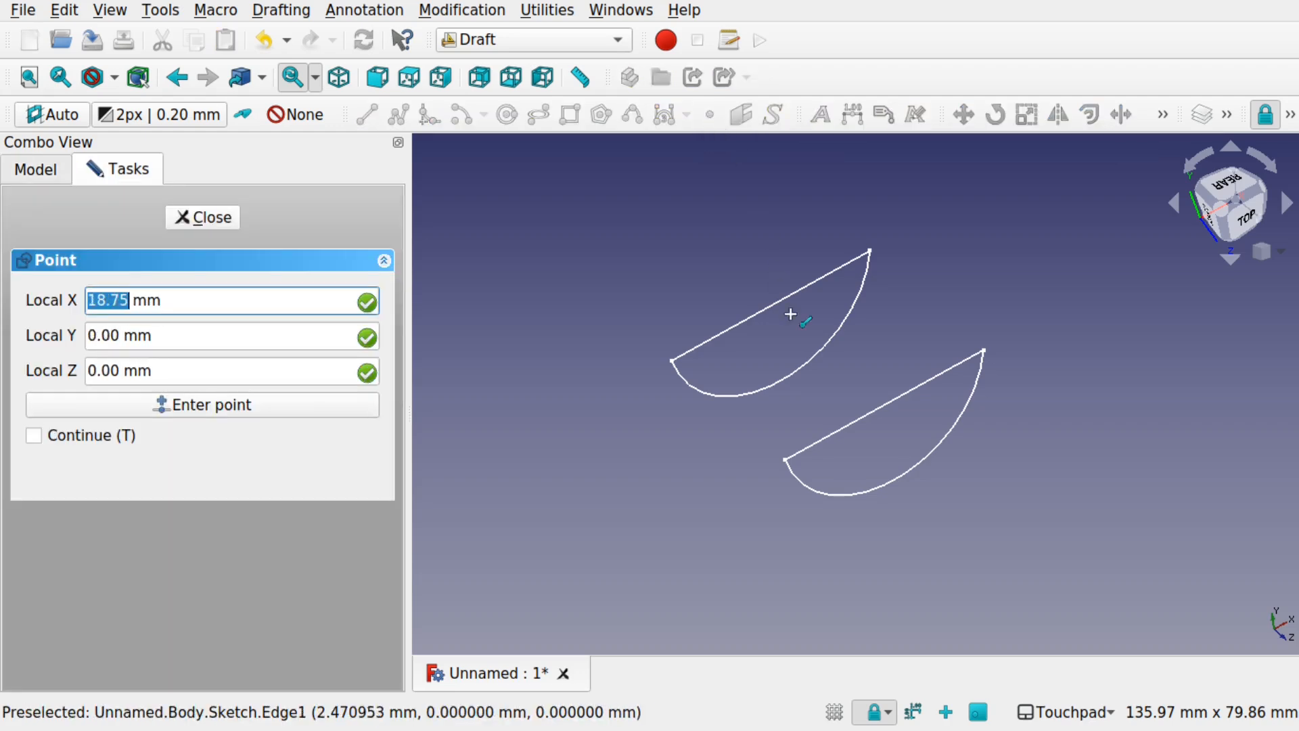
{"action": "left_click", "coordinate": [970, 504]}
{"action": "left_click_drag", "start_coordinate": [1018, 546], "coordinate": [265, 498], "text": "alt"}
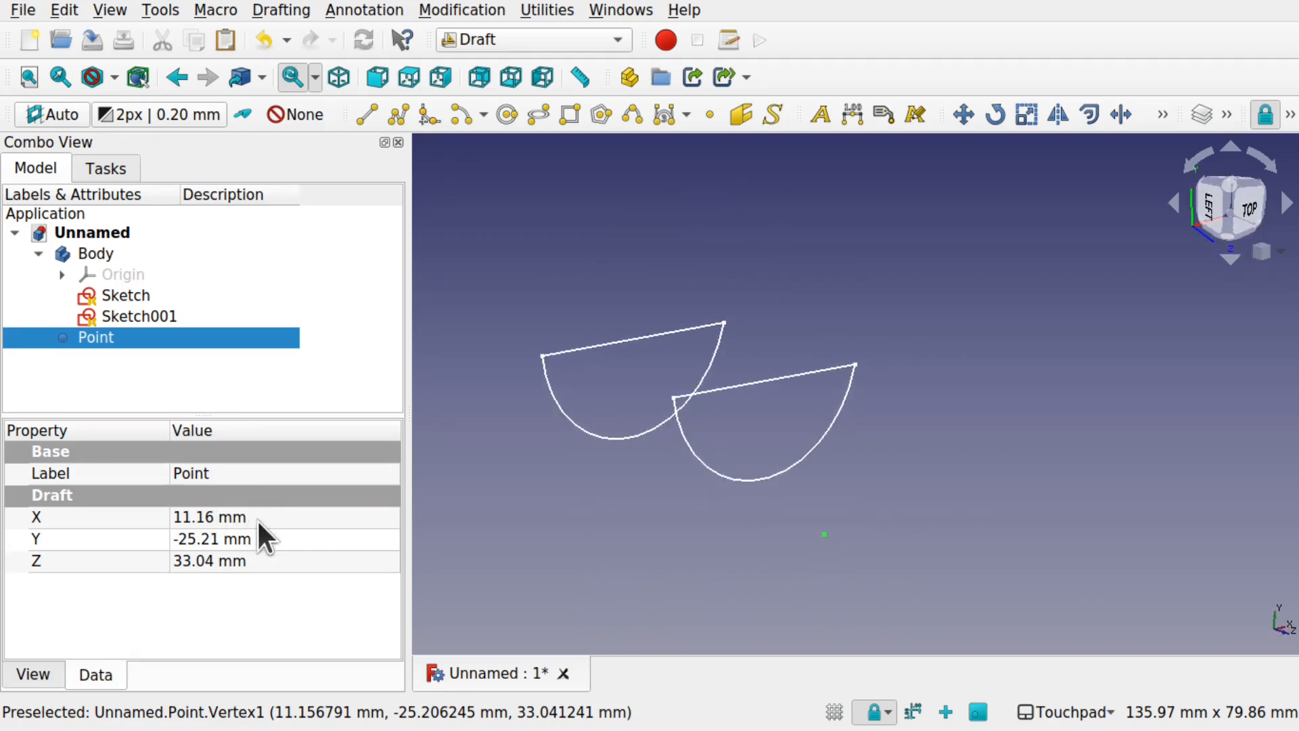
- Set the point's coordinates to X 0, Y 0 and Z 60 mm
{"action": "left_click", "coordinate": [285, 517]}
{"action": "type", "text": "0"}
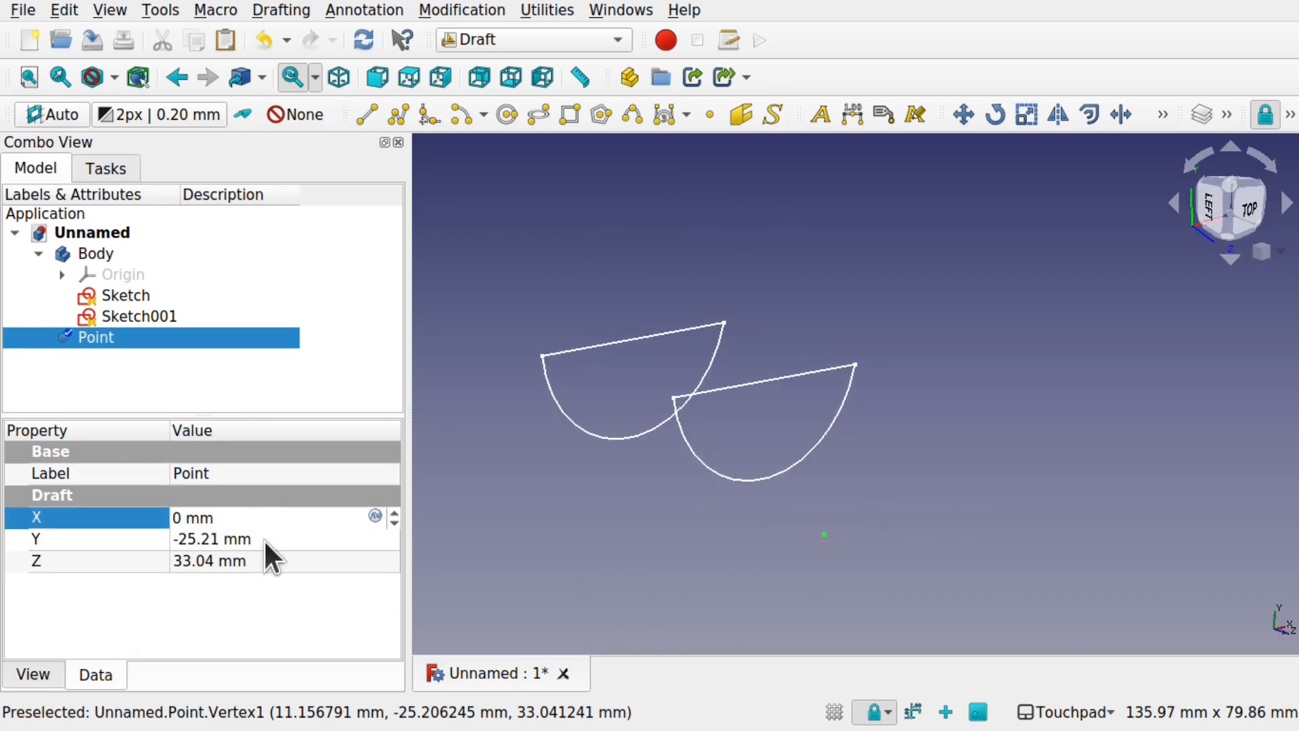
{"action": "left_click", "coordinate": [259, 539]}
{"action": "type", "text": "0"}
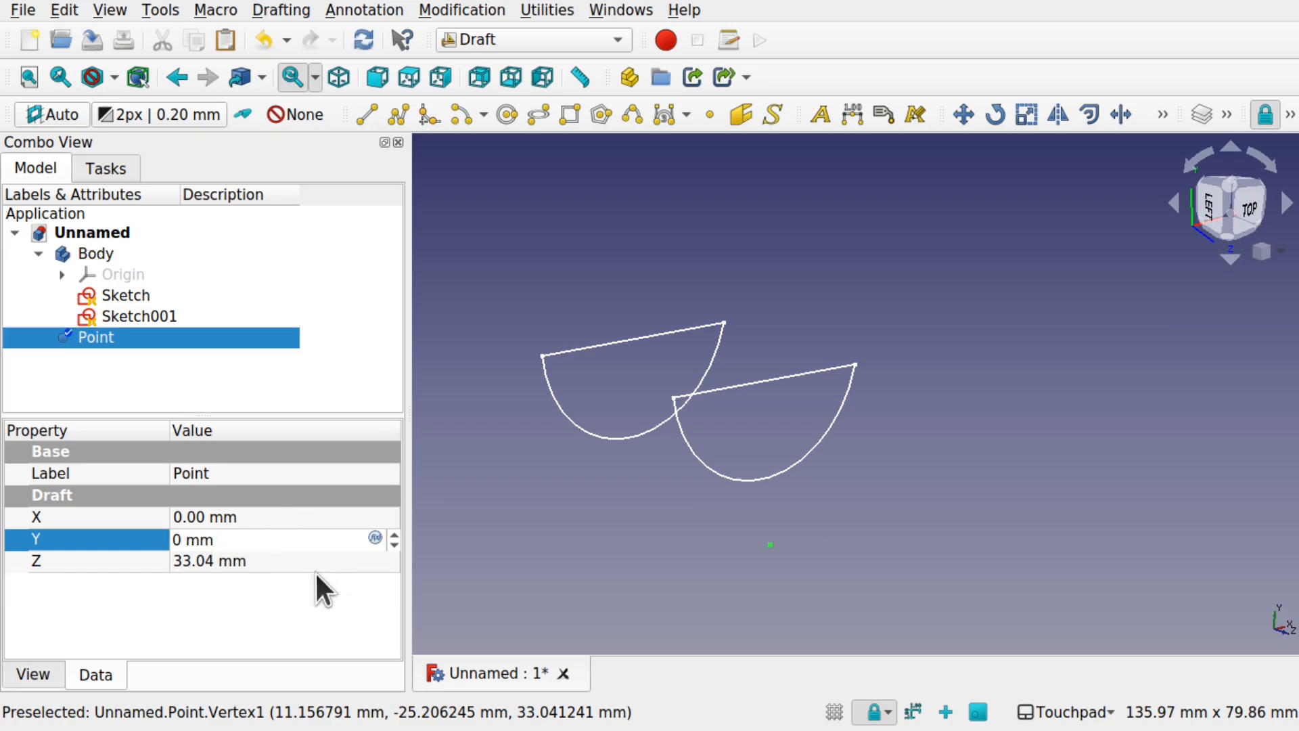
{"action": "left_click", "coordinate": [306, 562]}
{"action": "left_click_drag", "start_coordinate": [306, 565], "coordinate": [684, 380], "text": "alt"}
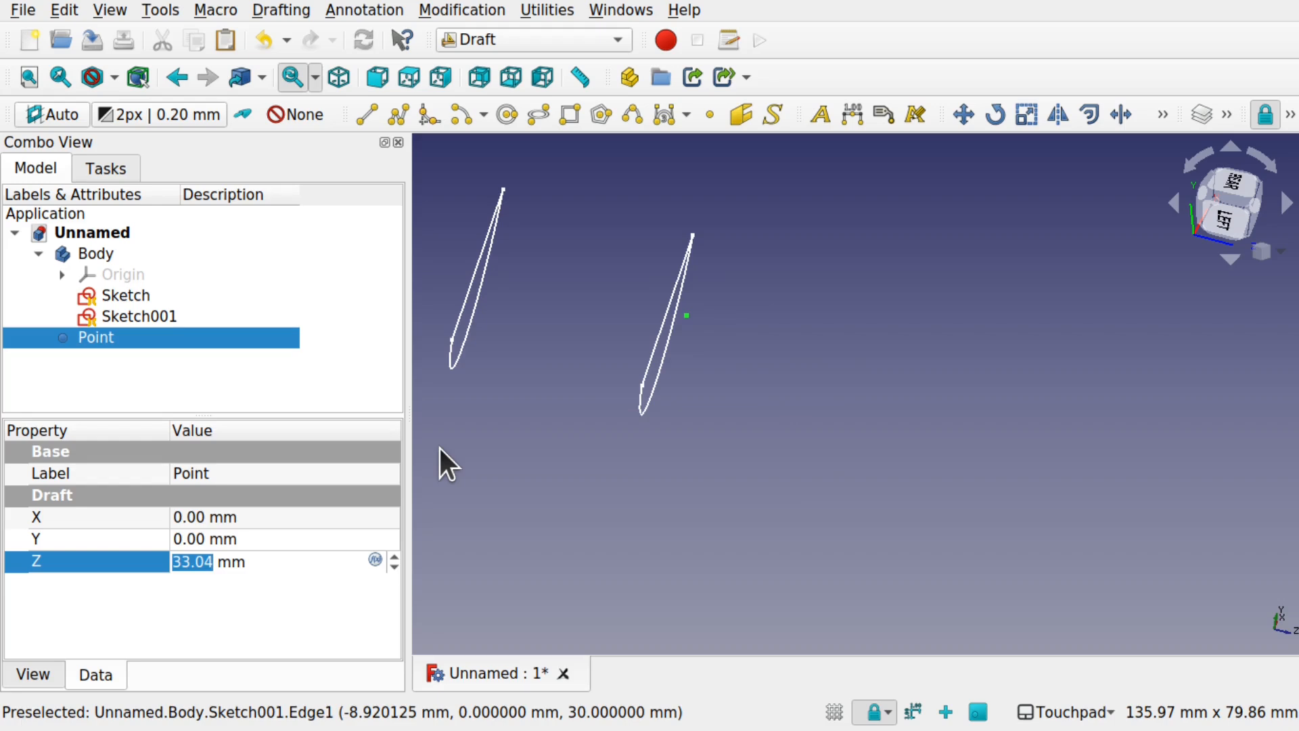
{"action": "type", "text": "60"}
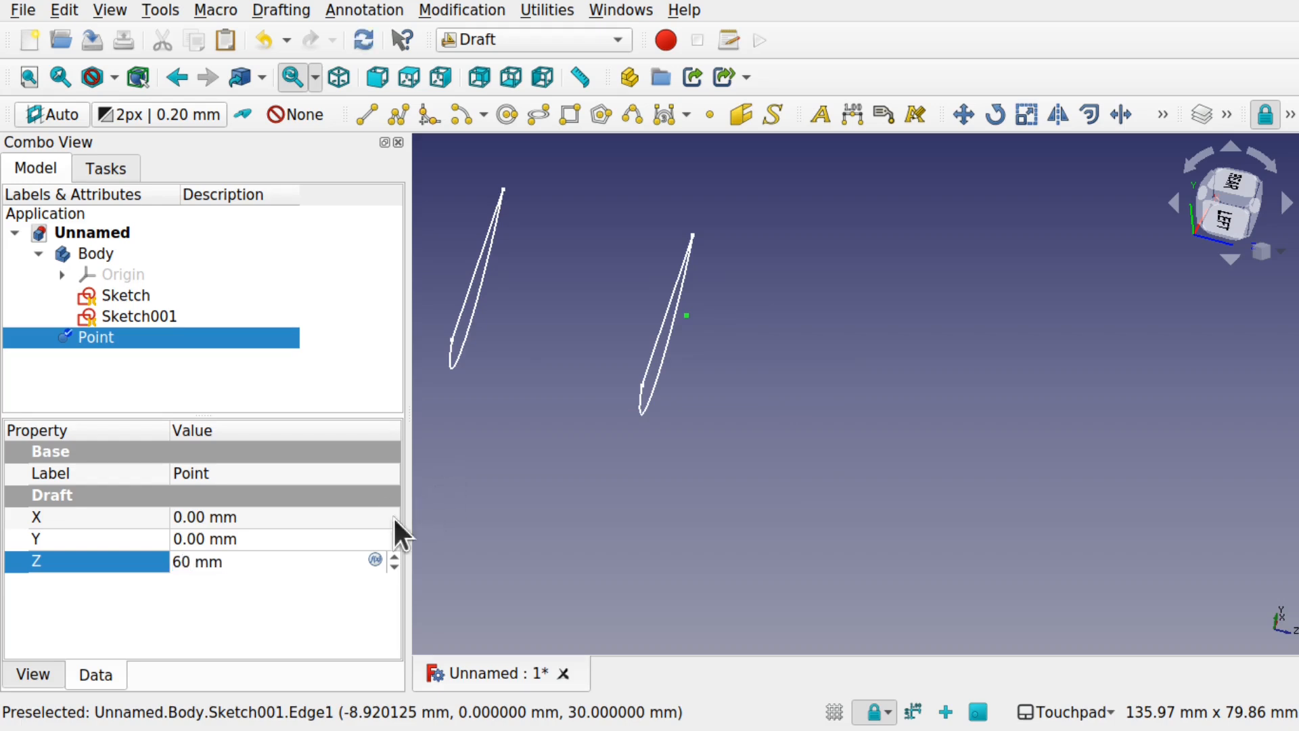
{"action": "left_click", "coordinate": [284, 601]}
{"action": "left_click_drag", "start_coordinate": [623, 428], "coordinate": [687, 353], "text": "alt"}
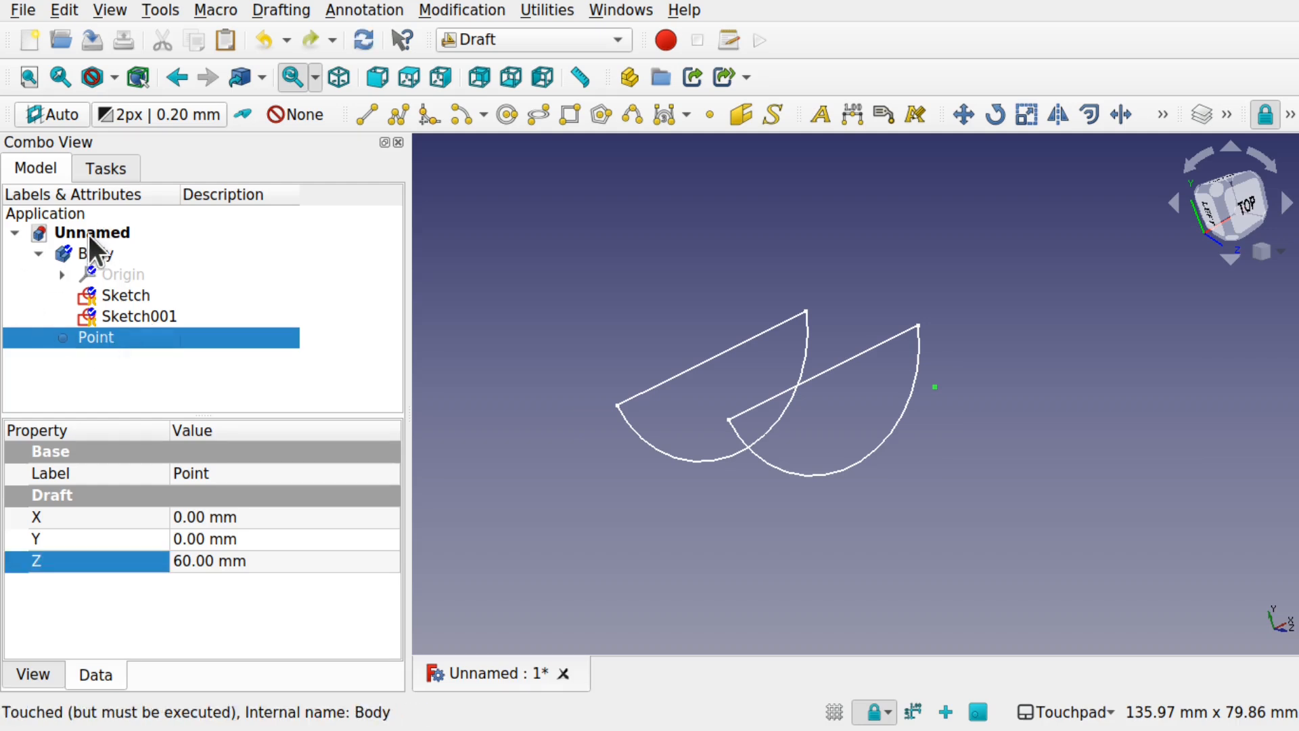
- Move Sketch and Sketch001 out of the Body to the document's top level and delete the empty Body
{"action": "left_click", "coordinate": [101, 255]}
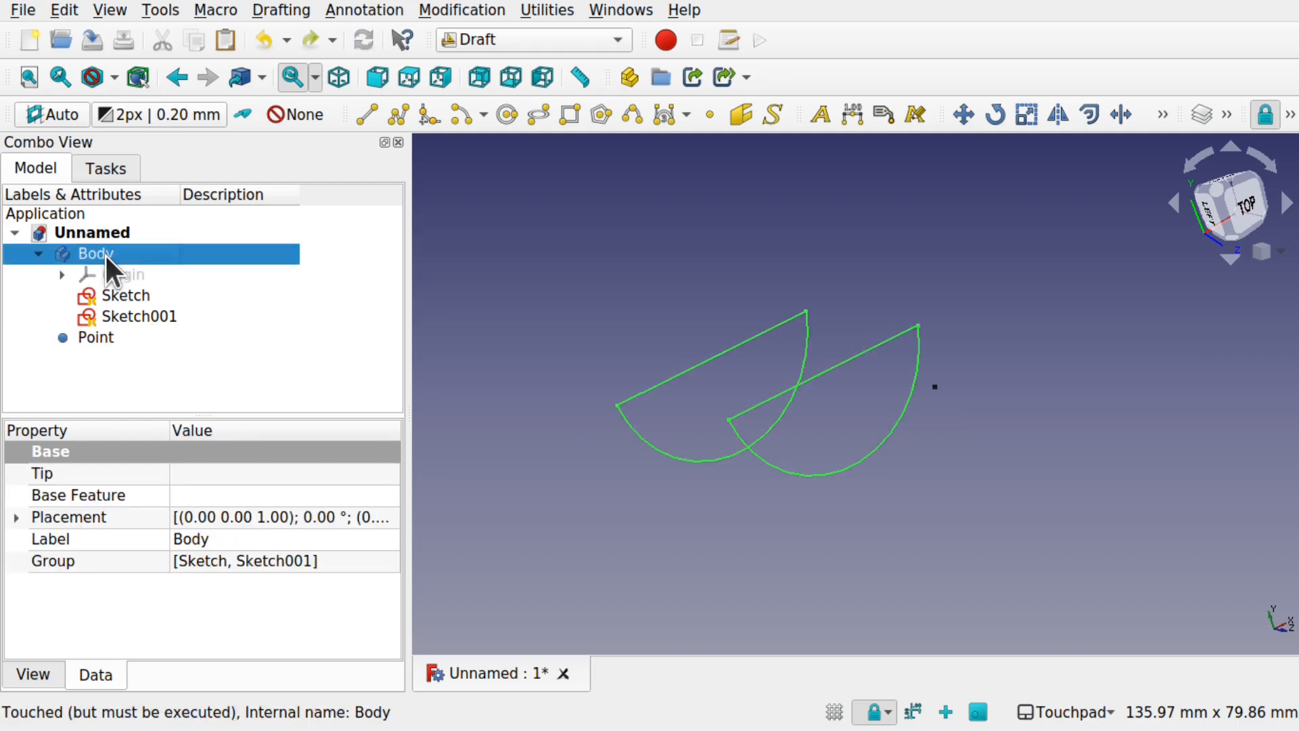
{"action": "left_click", "coordinate": [136, 295]}
{"action": "mouse_move", "coordinate": [135, 295]}
{"action": "left_mouse_down"}
{"action": "mouse_move", "coordinate": [64, 290]}
{"action": "mouse_move", "coordinate": [82, 249]}
{"action": "mouse_move", "coordinate": [98, 253]}
{"action": "left_mouse_up"}
{"action": "mouse_move", "coordinate": [139, 296]}
{"action": "left_mouse_down"}
{"action": "mouse_move", "coordinate": [87, 241]}
{"action": "mouse_move", "coordinate": [134, 252]}
{"action": "left_mouse_up"}
{"action": "left_click", "coordinate": [95, 251]}
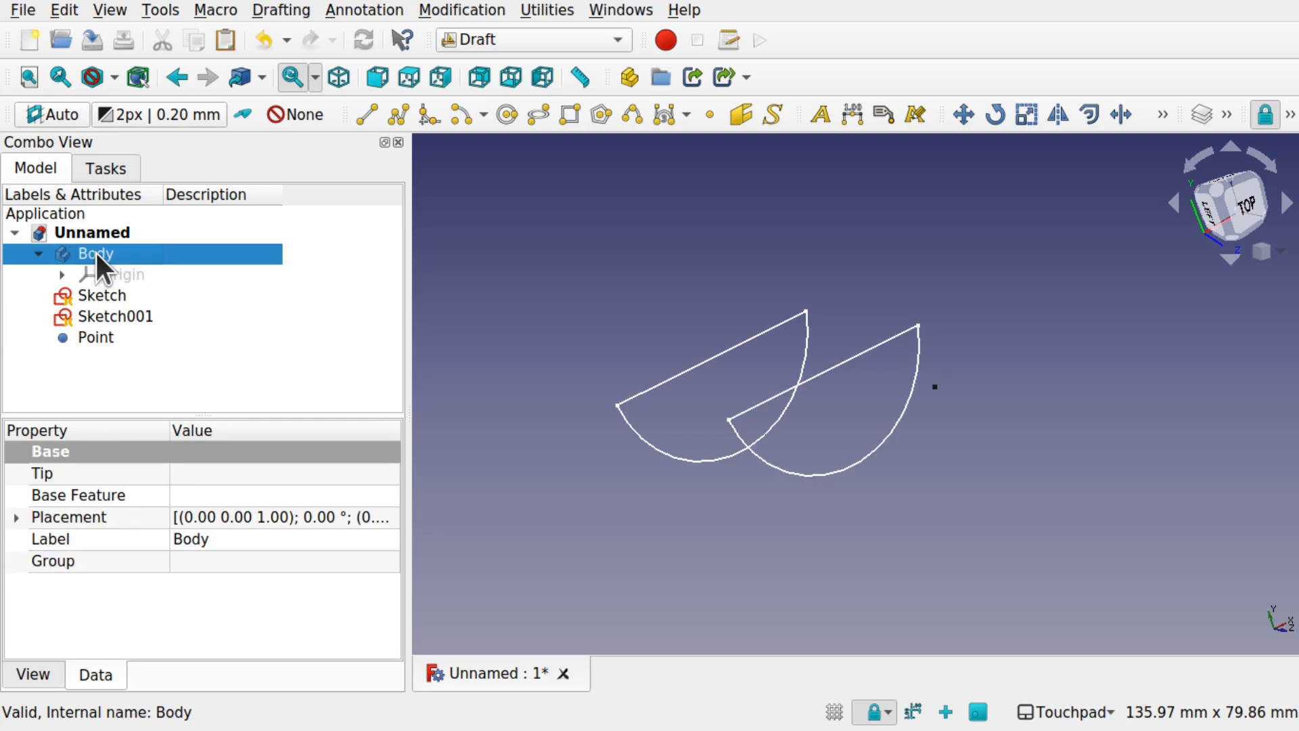
{"action": "key", "text": "Delete"}
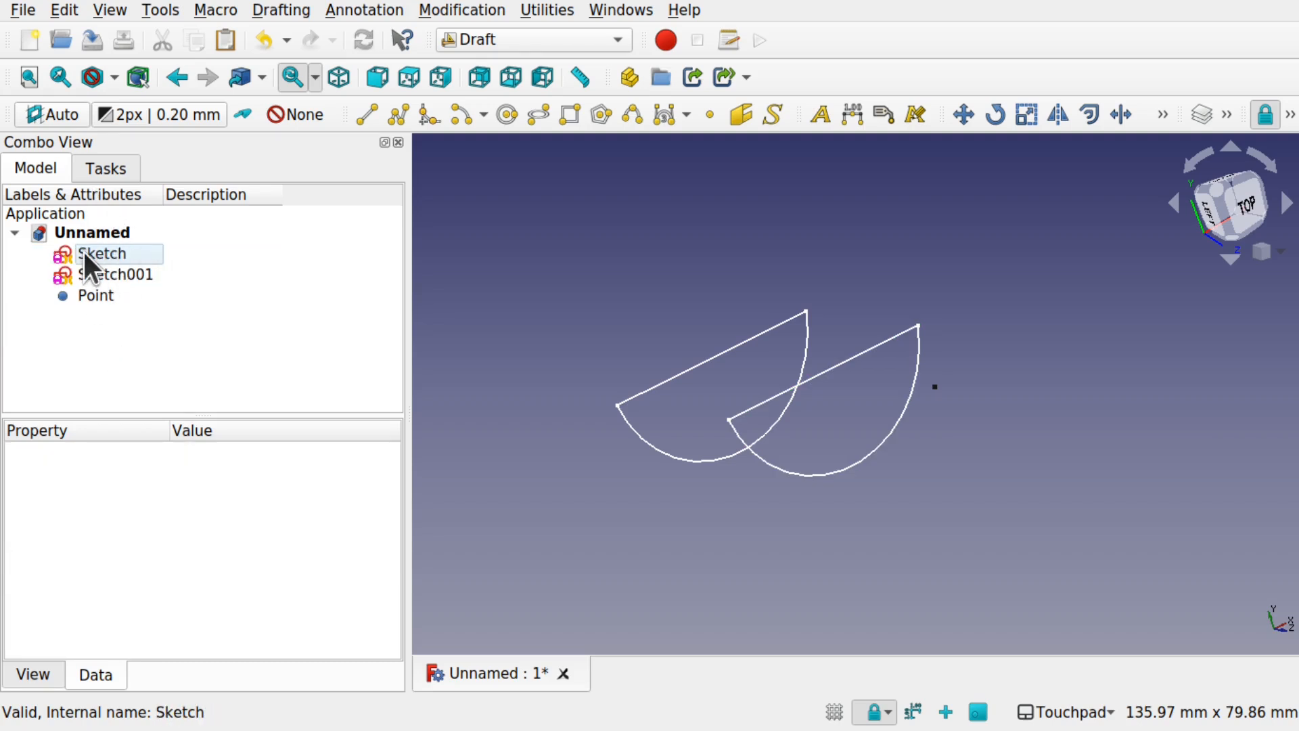
{"action": "left_click", "coordinate": [84, 253]}
{"action": "left_click", "coordinate": [169, 273]}
{"action": "left_click", "coordinate": [98, 297]}
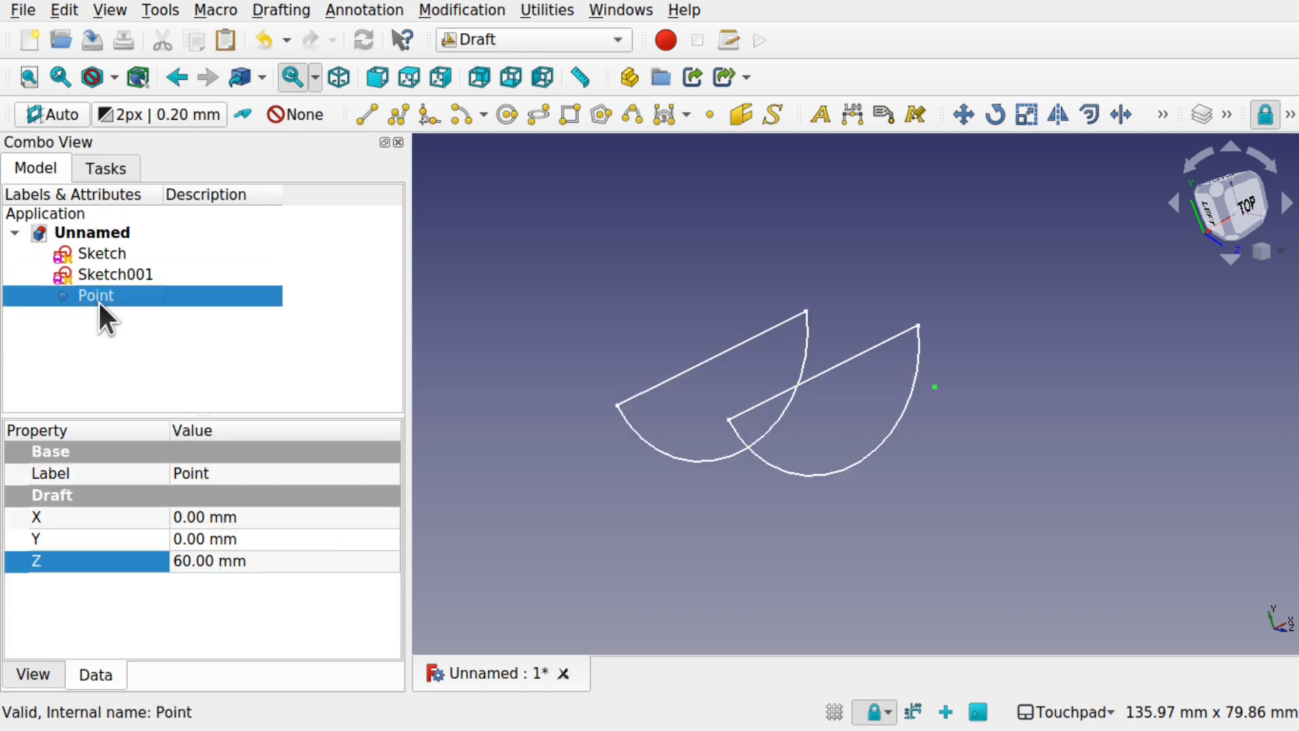
{"action": "left_click", "coordinate": [507, 385]}
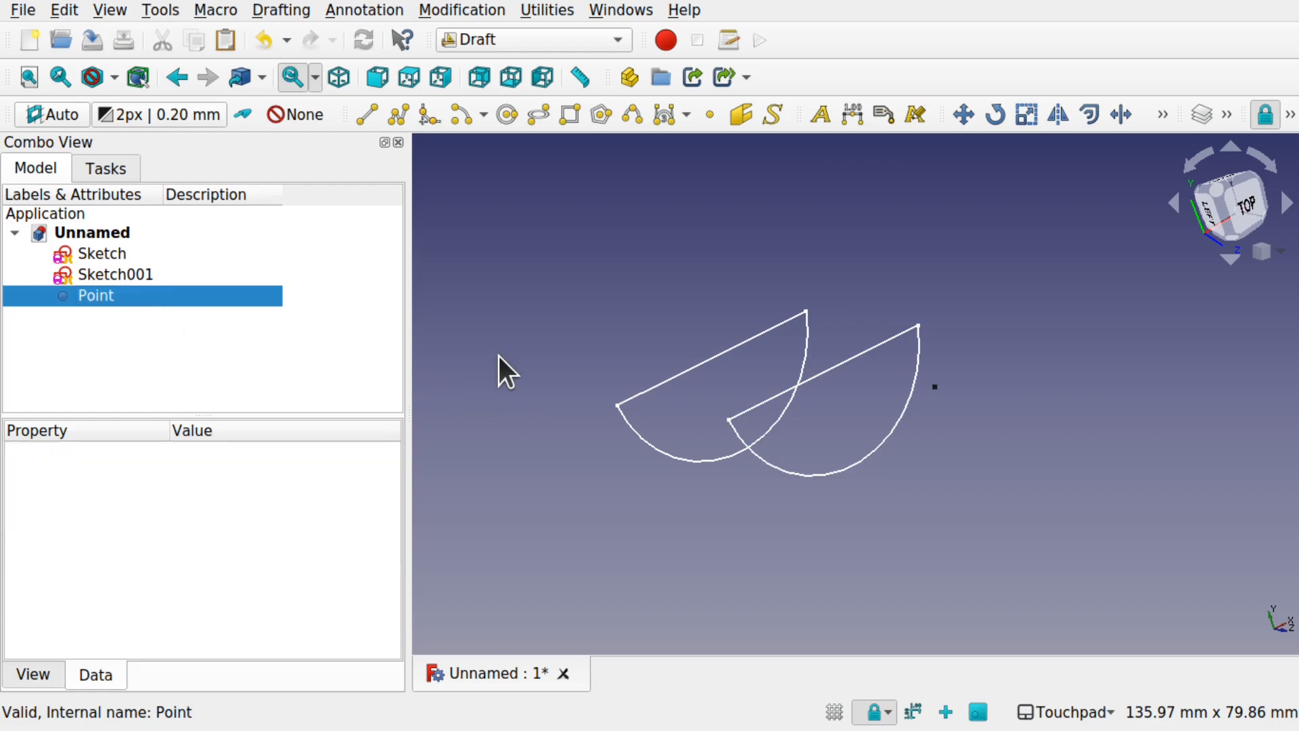
- Switch to the Part workbench and pick out Sketch, Sketch001 and Point as the shapes for the loft
{"action": "left_click", "coordinate": [502, 39]}
{"action": "left_click", "coordinate": [504, 314]}
{"action": "mouse_move", "coordinate": [614, 259]}
{"action": "left_mouse_down", "text": "alt"}
{"action": "mouse_move", "coordinate": [722, 305]}
{"action": "mouse_move", "coordinate": [850, 434]}
{"action": "left_mouse_up", "text": "alt"}
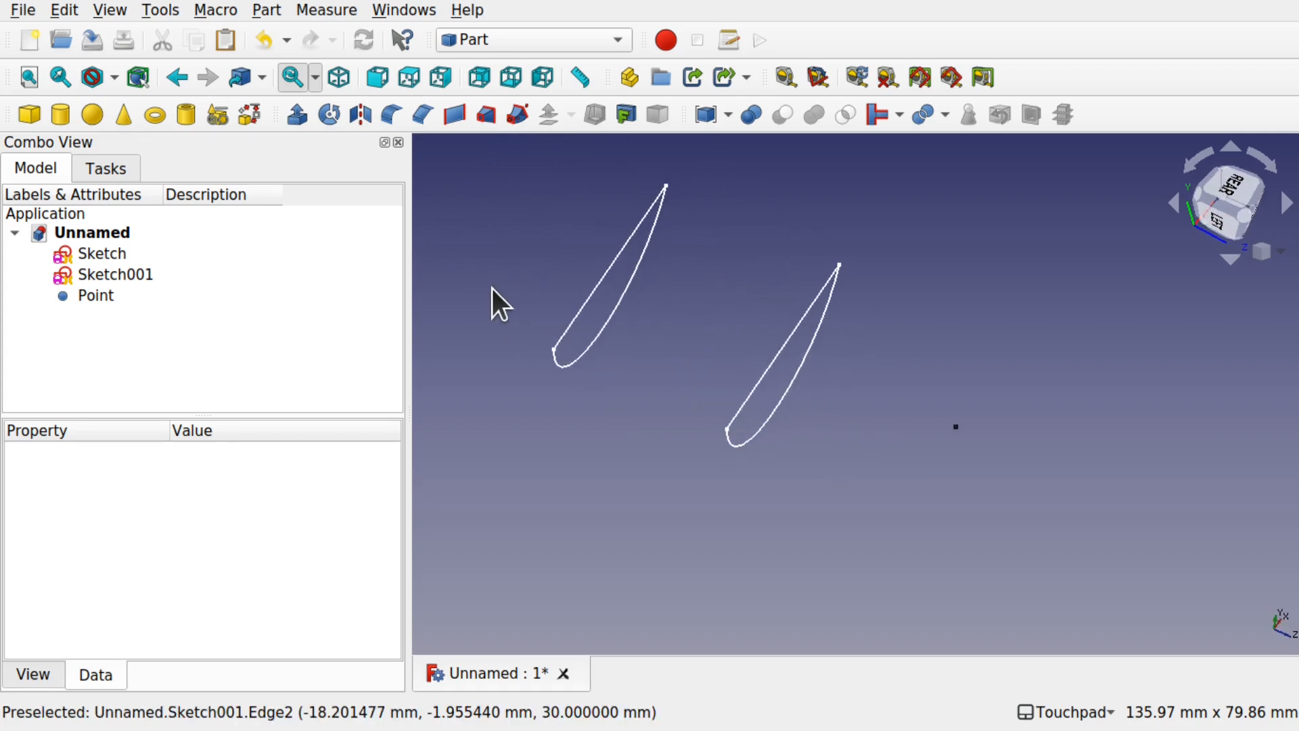
{"action": "left_click", "coordinate": [109, 253]}
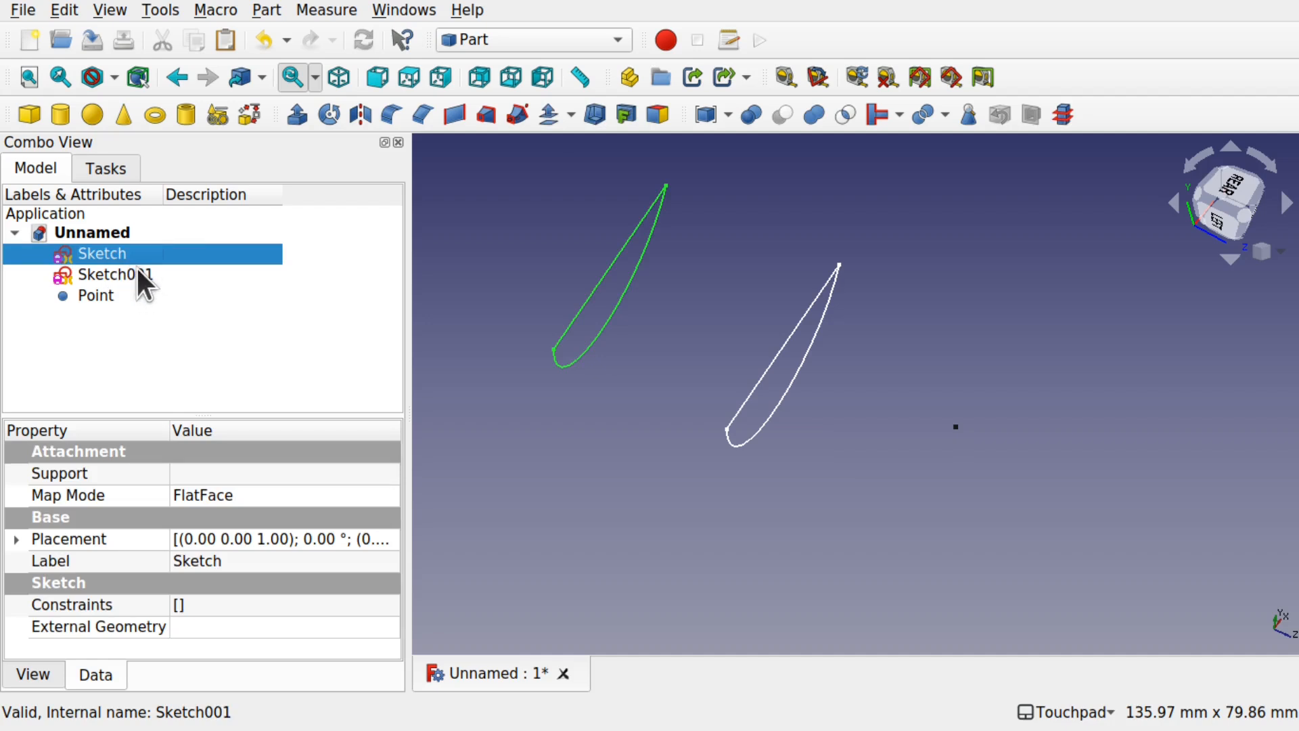
{"action": "left_click", "coordinate": [137, 269], "text": "ctrl"}
{"action": "left_click", "coordinate": [94, 294], "text": "ctrl"}
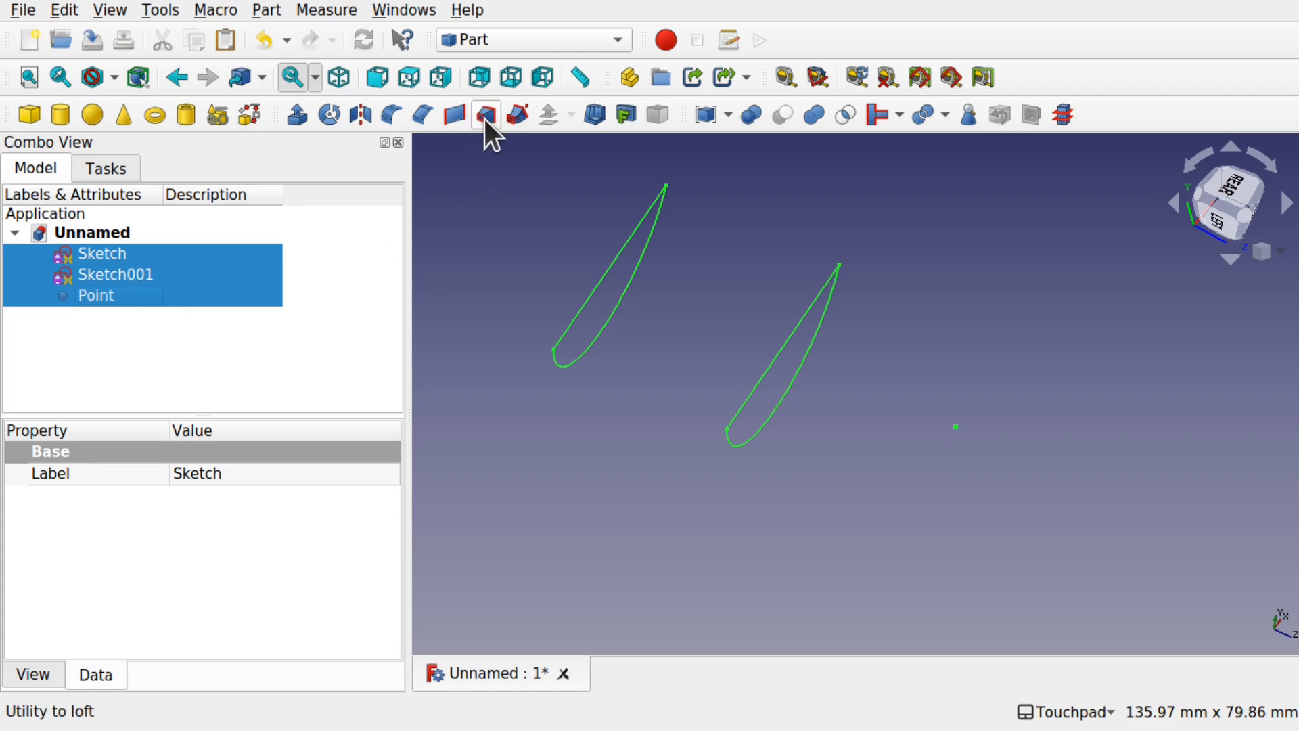
{"action": "left_click", "coordinate": [477, 346]}
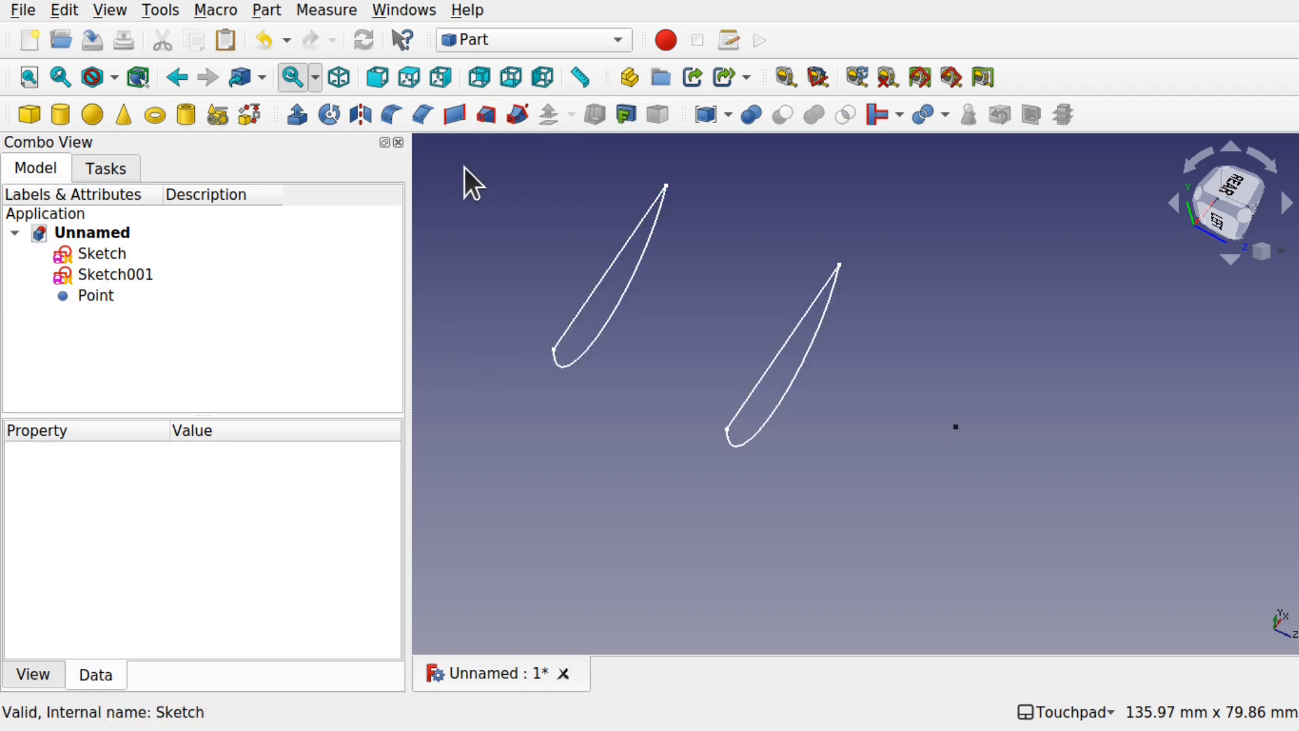
- Create a solid Loft through the profiles Sketch, Sketch001 and Point, in that order
{"action": "left_click", "coordinate": [487, 124]}
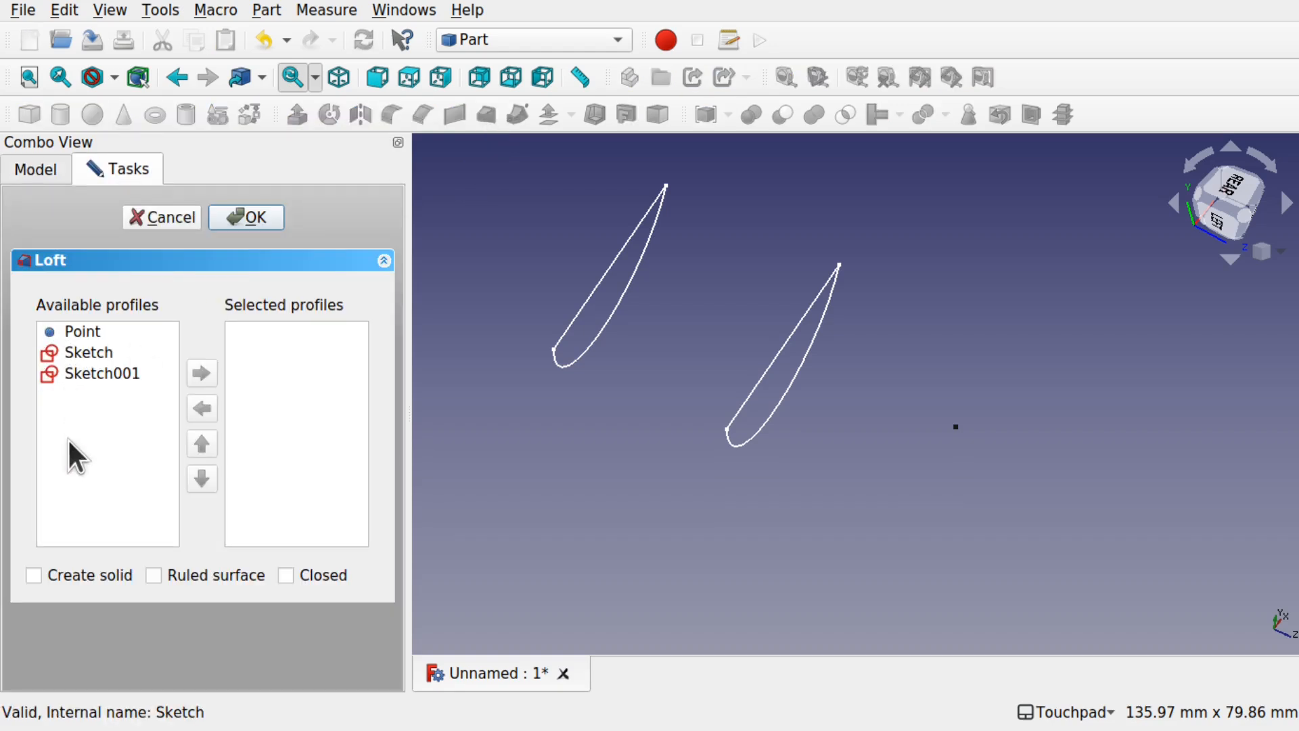
{"action": "left_click", "coordinate": [92, 351]}
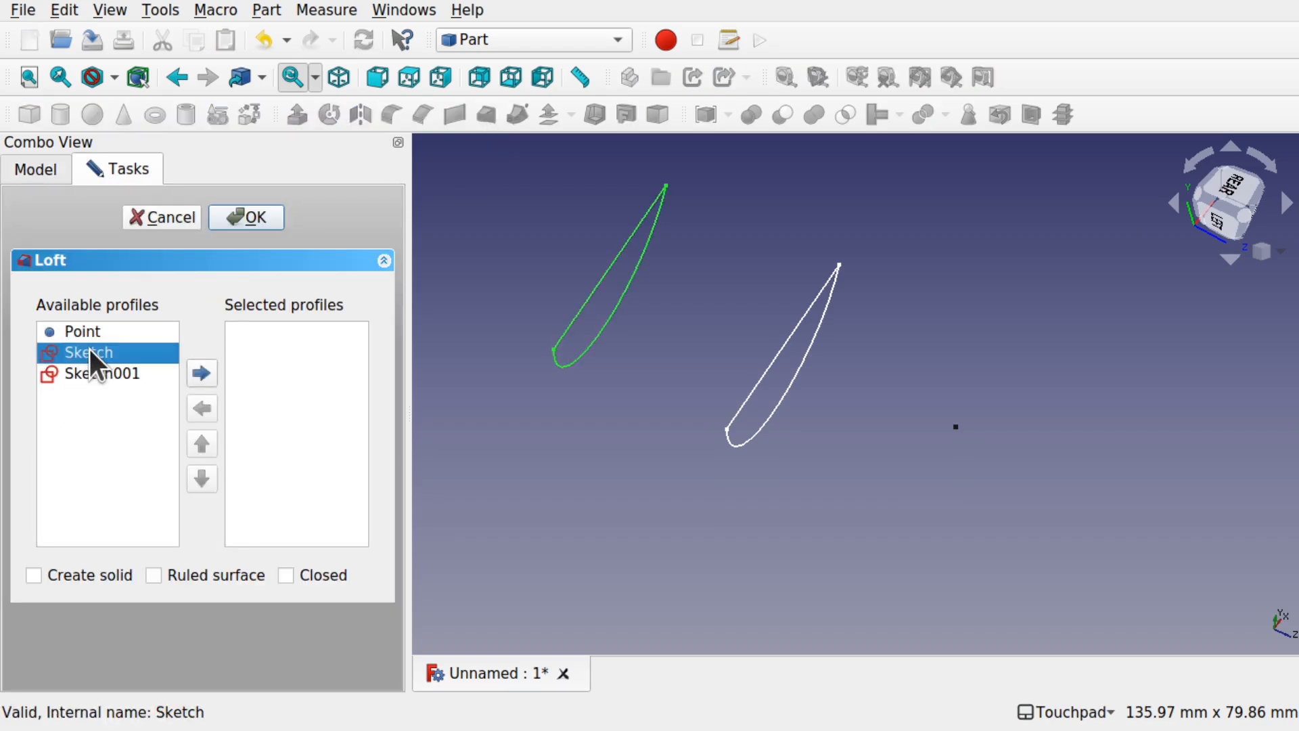
{"action": "left_click", "coordinate": [205, 372]}
{"action": "left_click", "coordinate": [112, 353]}
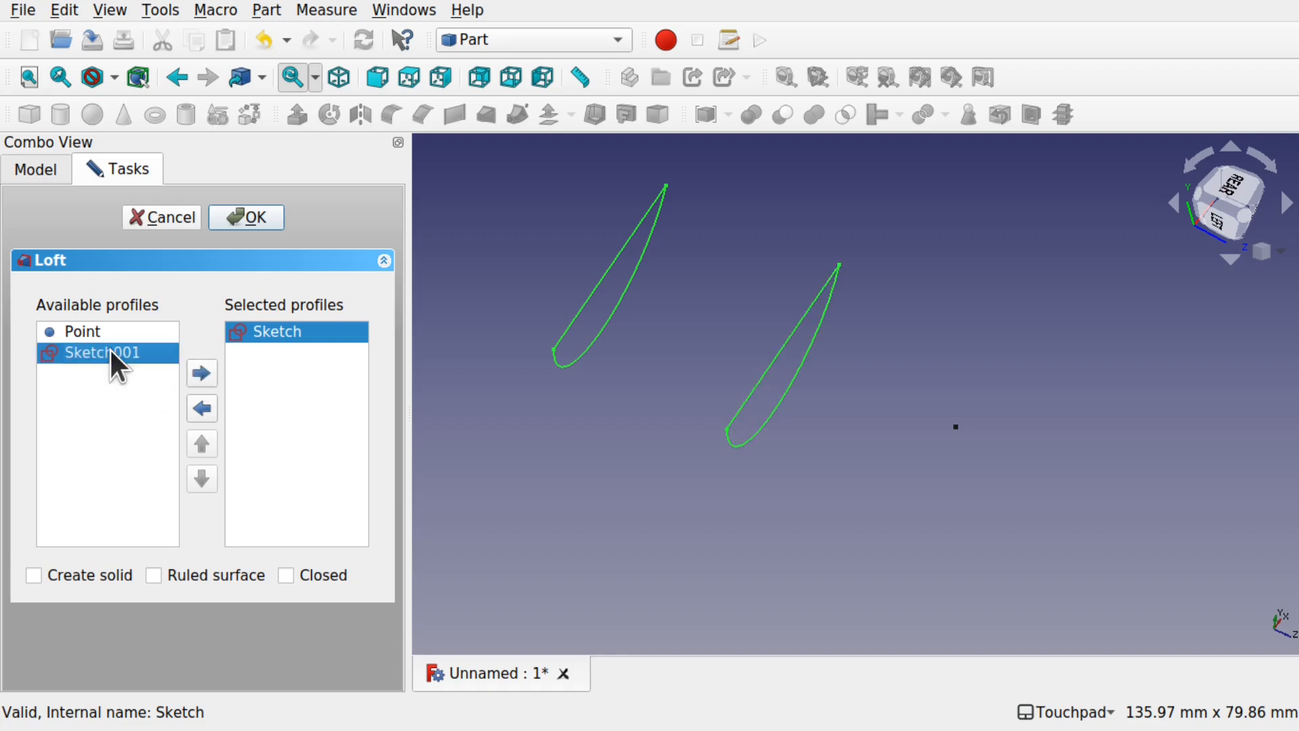
{"action": "left_click", "coordinate": [202, 377]}
{"action": "left_click", "coordinate": [72, 331]}
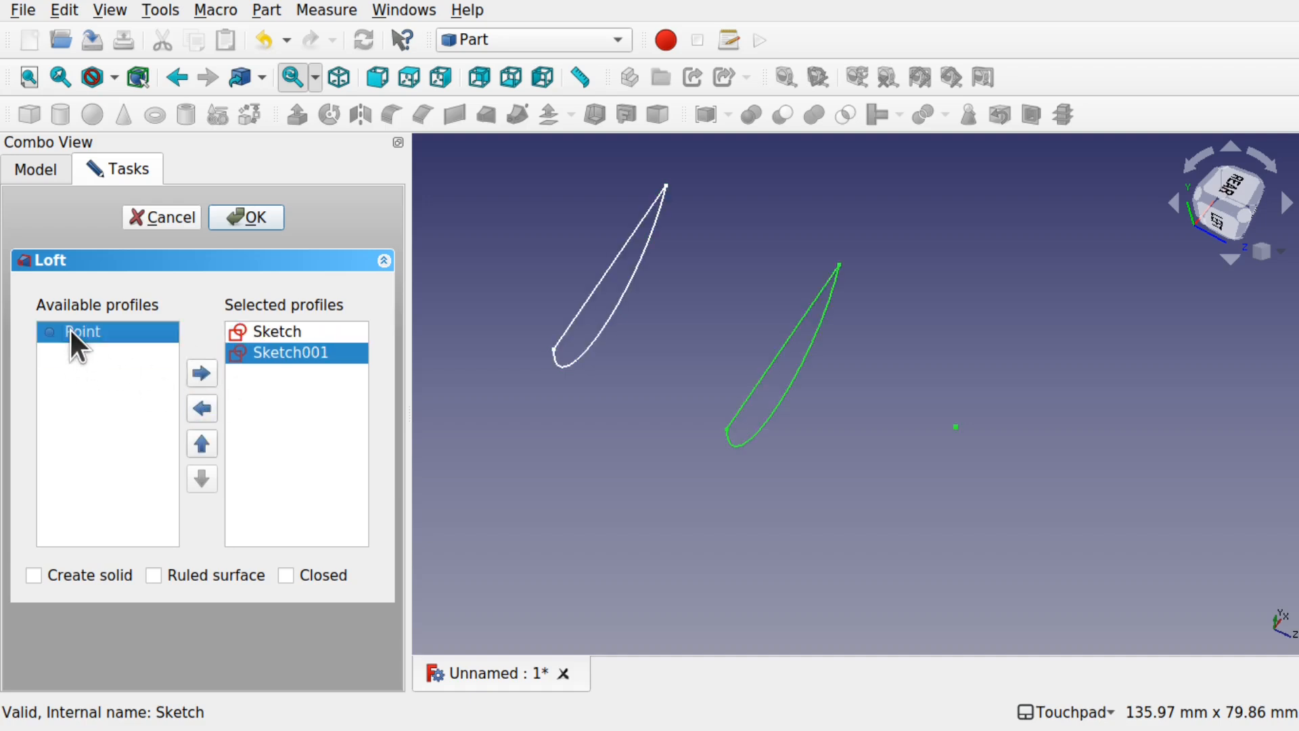
{"action": "left_click", "coordinate": [200, 371]}
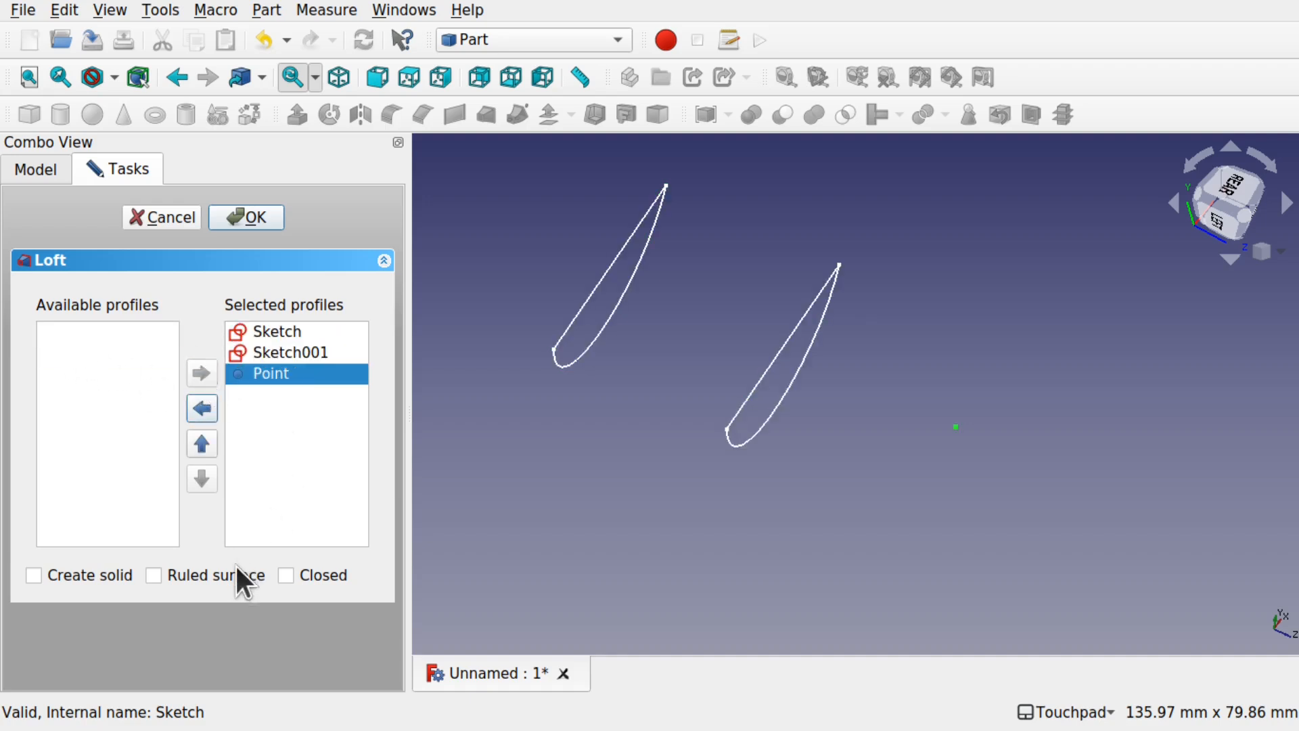
{"action": "left_click", "coordinate": [33, 575]}
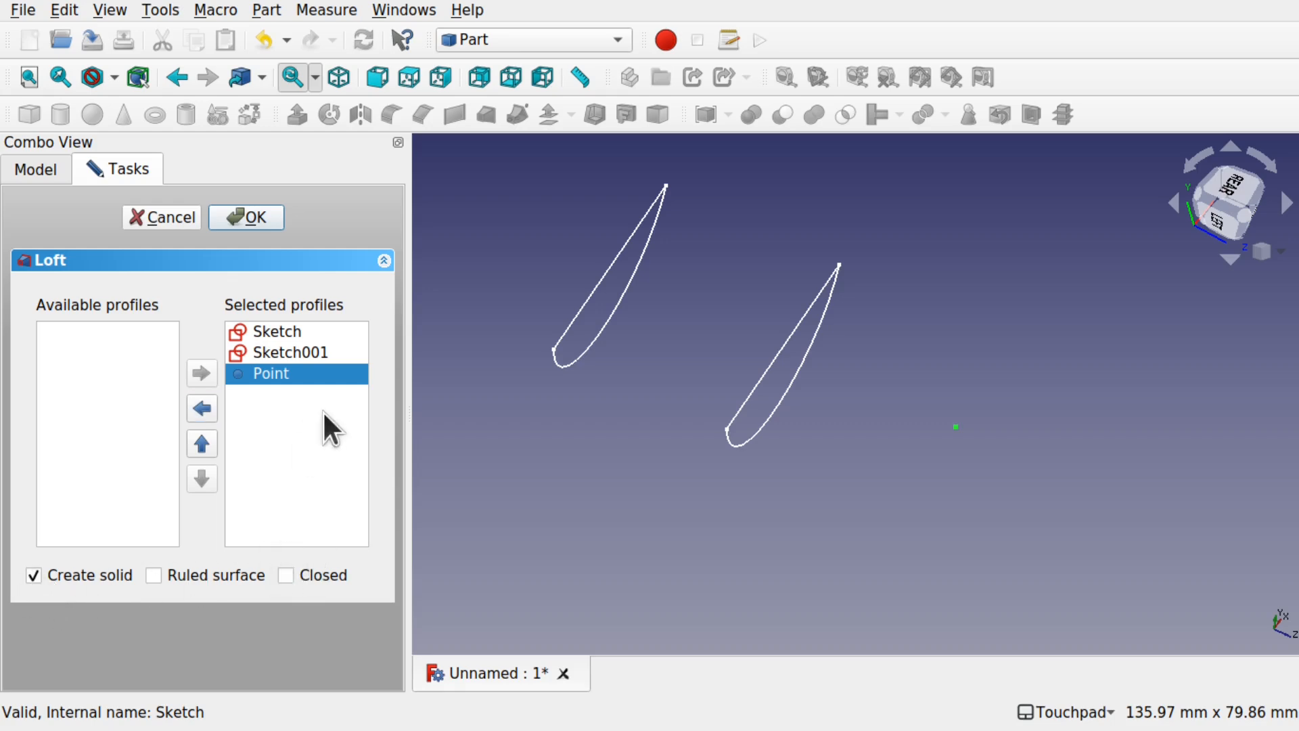
{"action": "left_click", "coordinate": [245, 217]}
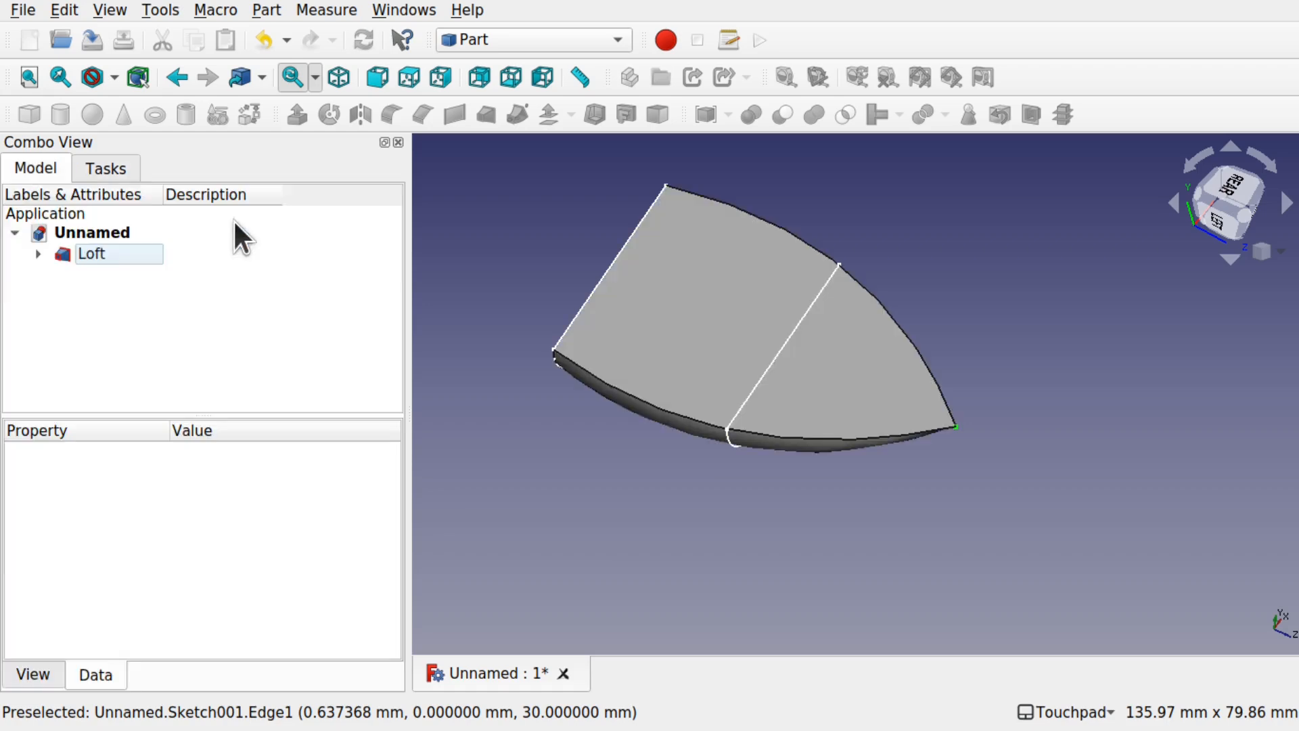
- Examine the finished loft from several angles, including the tip where its profiles converge to the point
{"action": "left_click_drag", "start_coordinate": [834, 406], "coordinate": [628, 437], "text": "alt"}
{"action": "left_click_drag", "start_coordinate": [914, 455], "coordinate": [873, 489], "text": "alt"}
{"action": "scroll", "coordinate": [979, 448], "scroll_direction": "up", "scroll_amount": 5}
{"action": "left_click_drag", "start_coordinate": [980, 449], "coordinate": [933, 440], "text": "alt"}
{"action": "scroll", "coordinate": [933, 441], "scroll_direction": "down", "scroll_amount": 5}
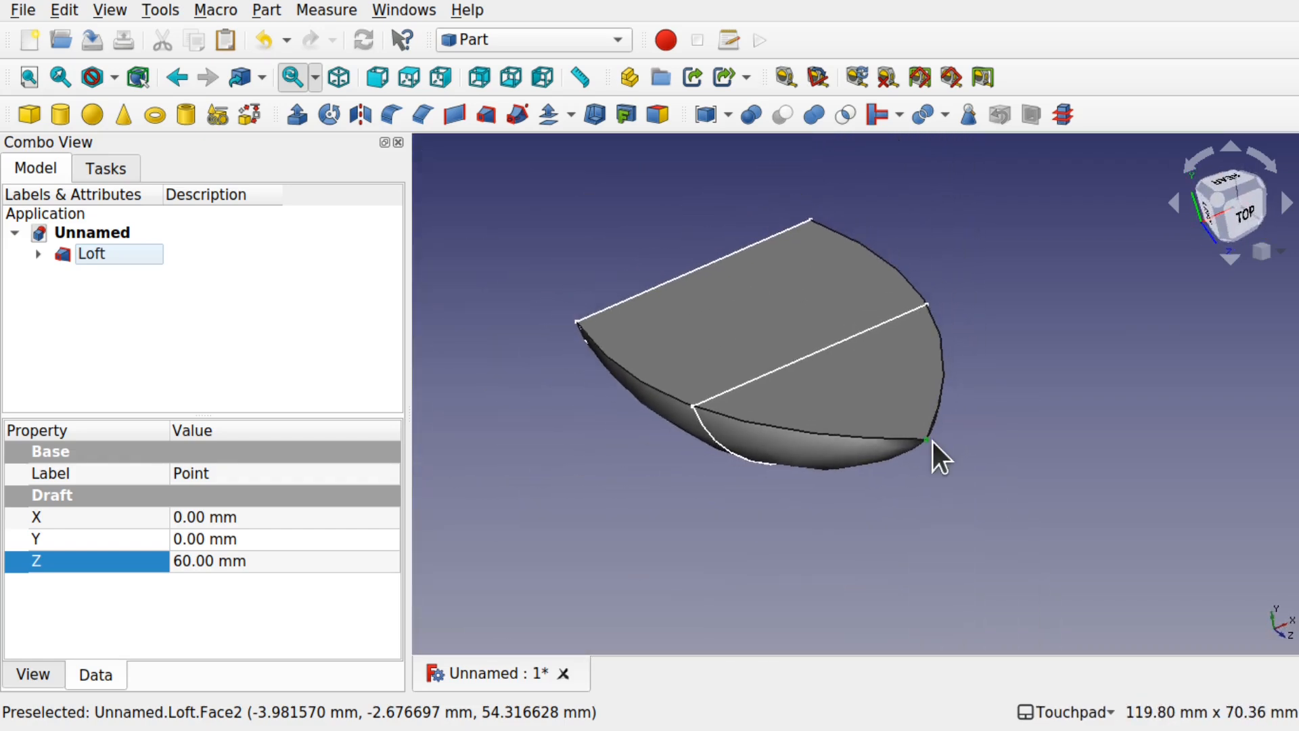
{"action": "left_click_drag", "start_coordinate": [777, 487], "coordinate": [898, 528], "text": "alt"}
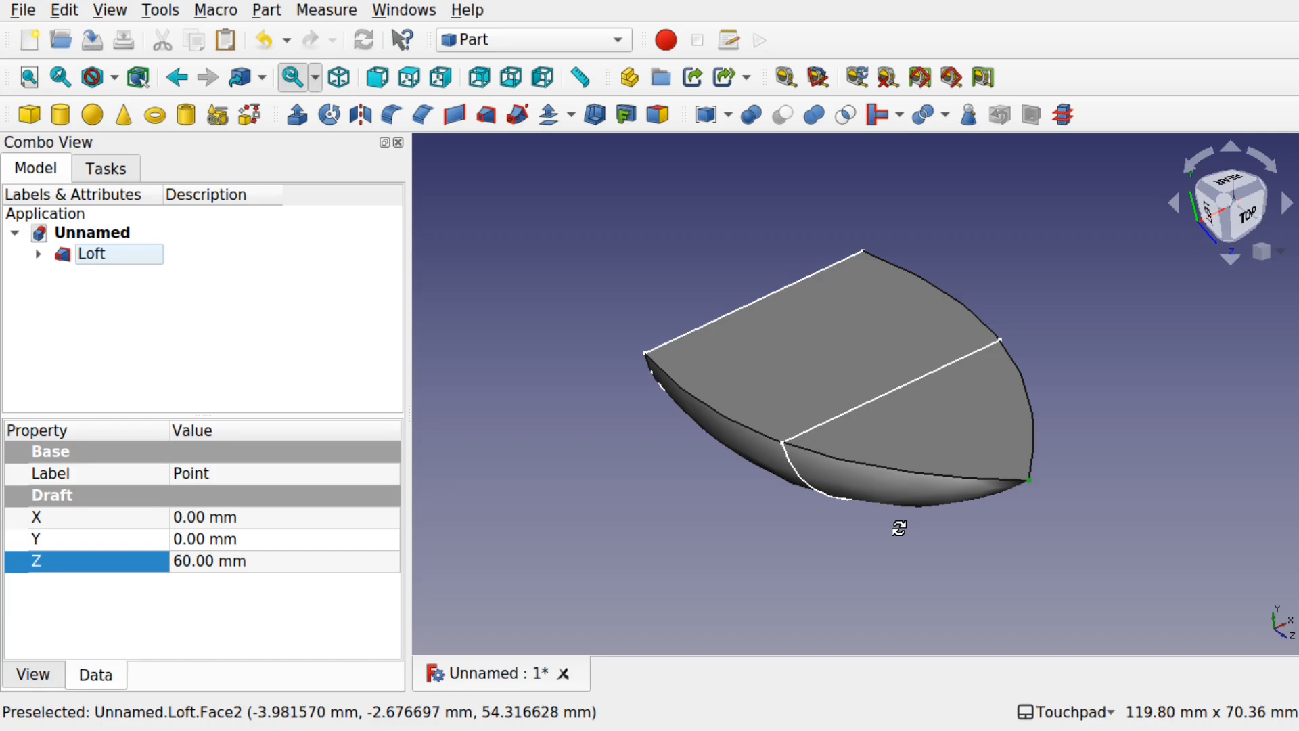
{"action": "left_click_drag", "start_coordinate": [898, 529], "coordinate": [885, 523], "text": "alt"}
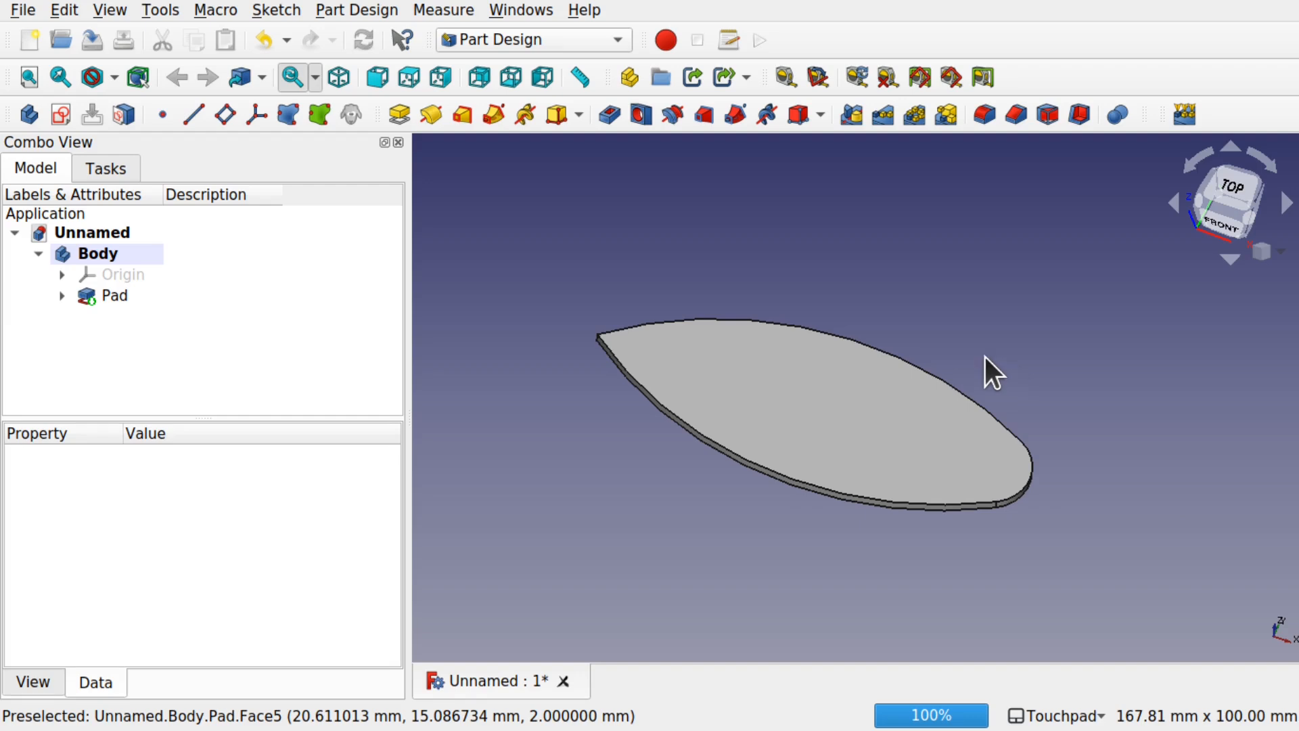
- Sketch a slot on the Pad's top face, centred on the horizontal axis near the rounded end, about 10 mm between arc centres
{"action": "left_click", "coordinate": [874, 424]}
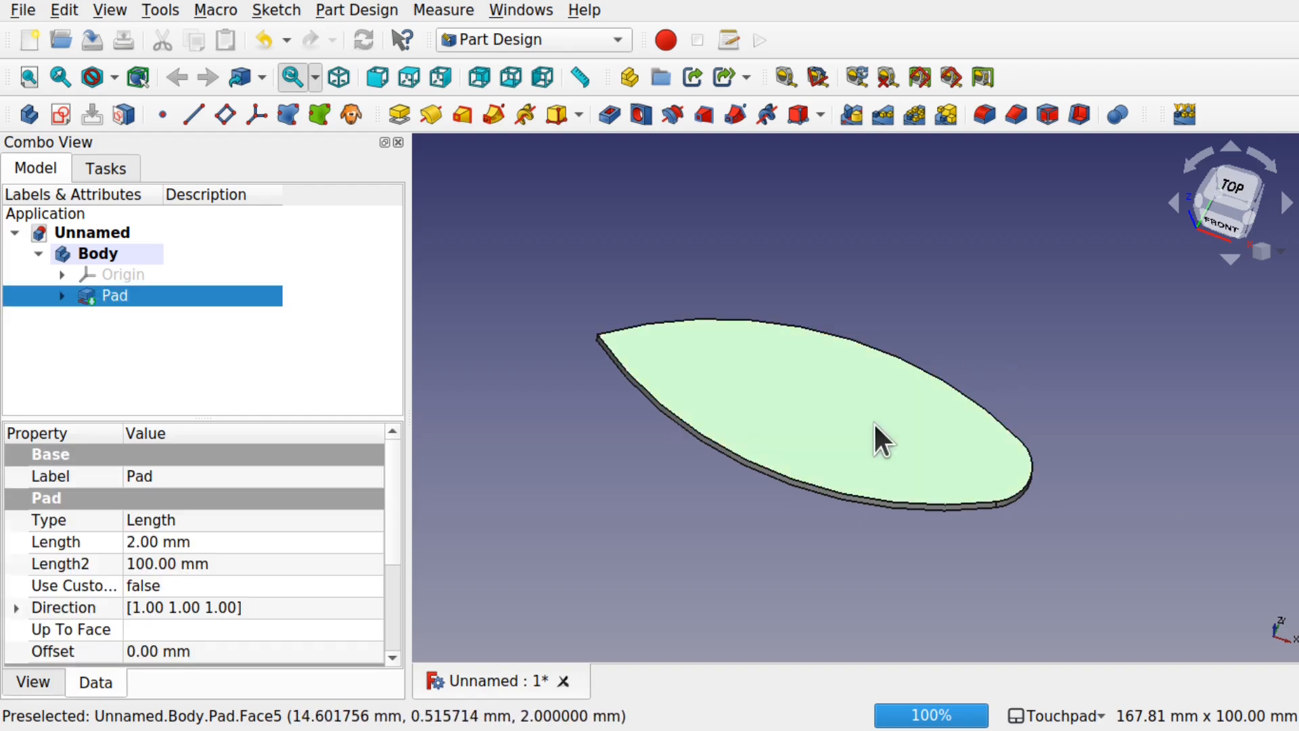
{"action": "left_click", "coordinate": [53, 112]}
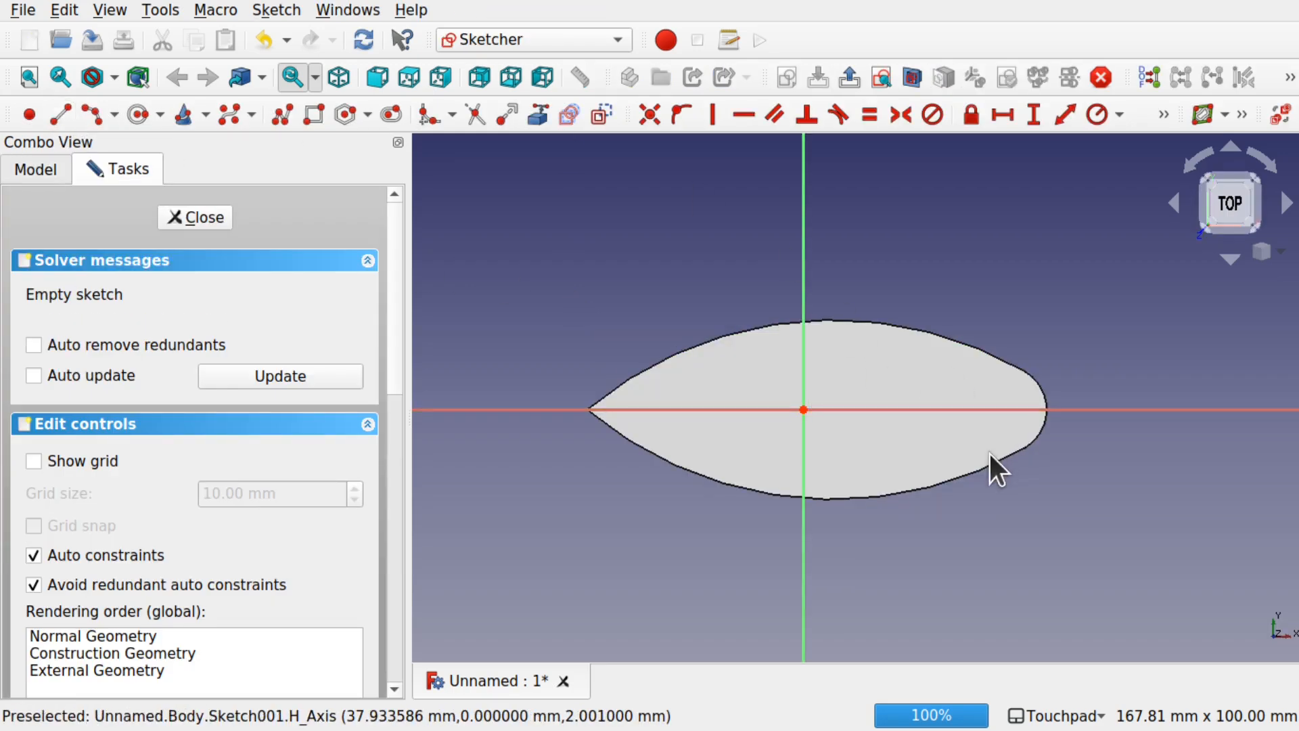
{"action": "left_click", "coordinate": [390, 118]}
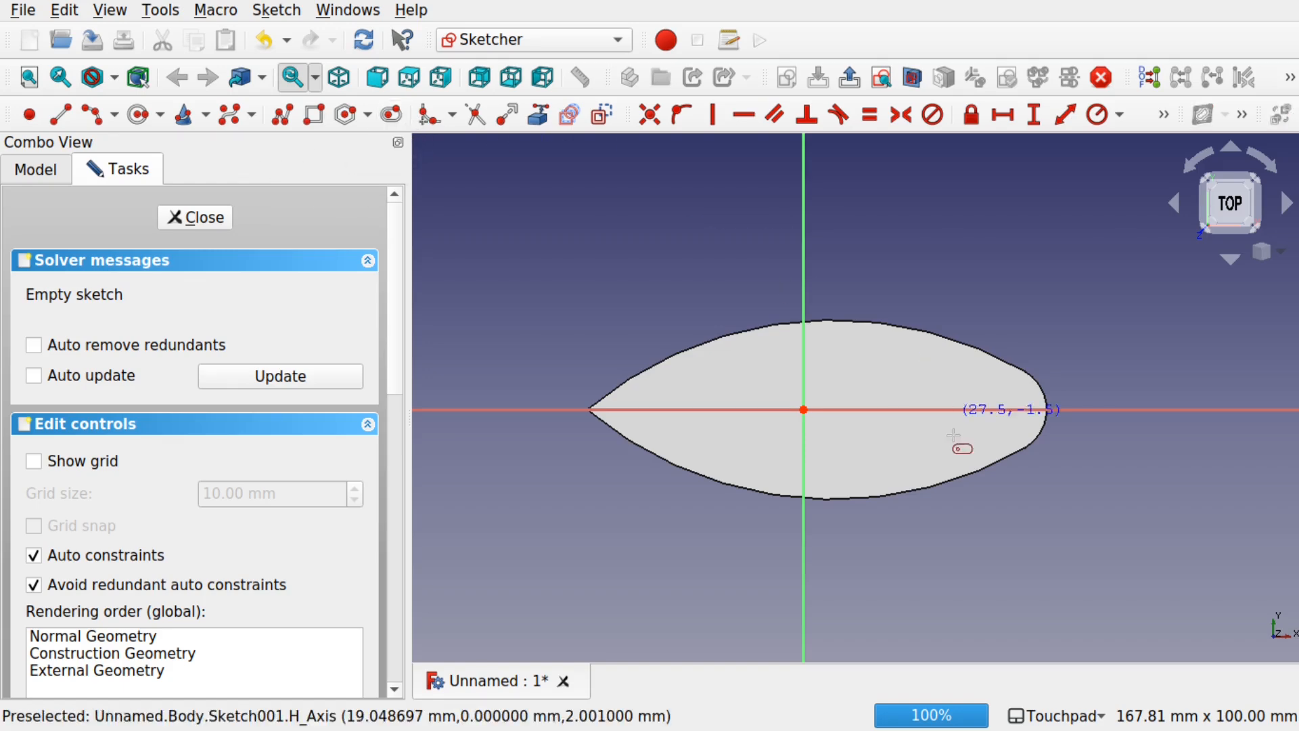
{"action": "left_click", "coordinate": [930, 407]}
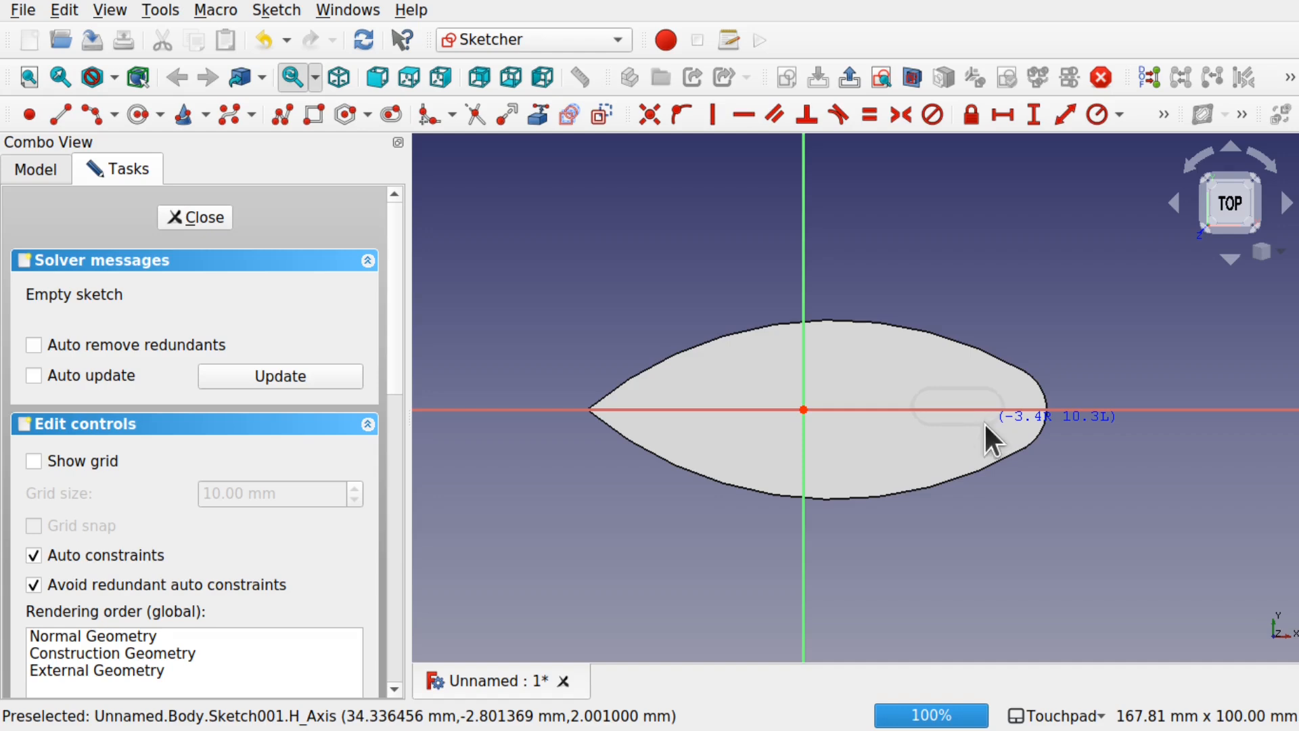
{"action": "left_click", "coordinate": [985, 423]}
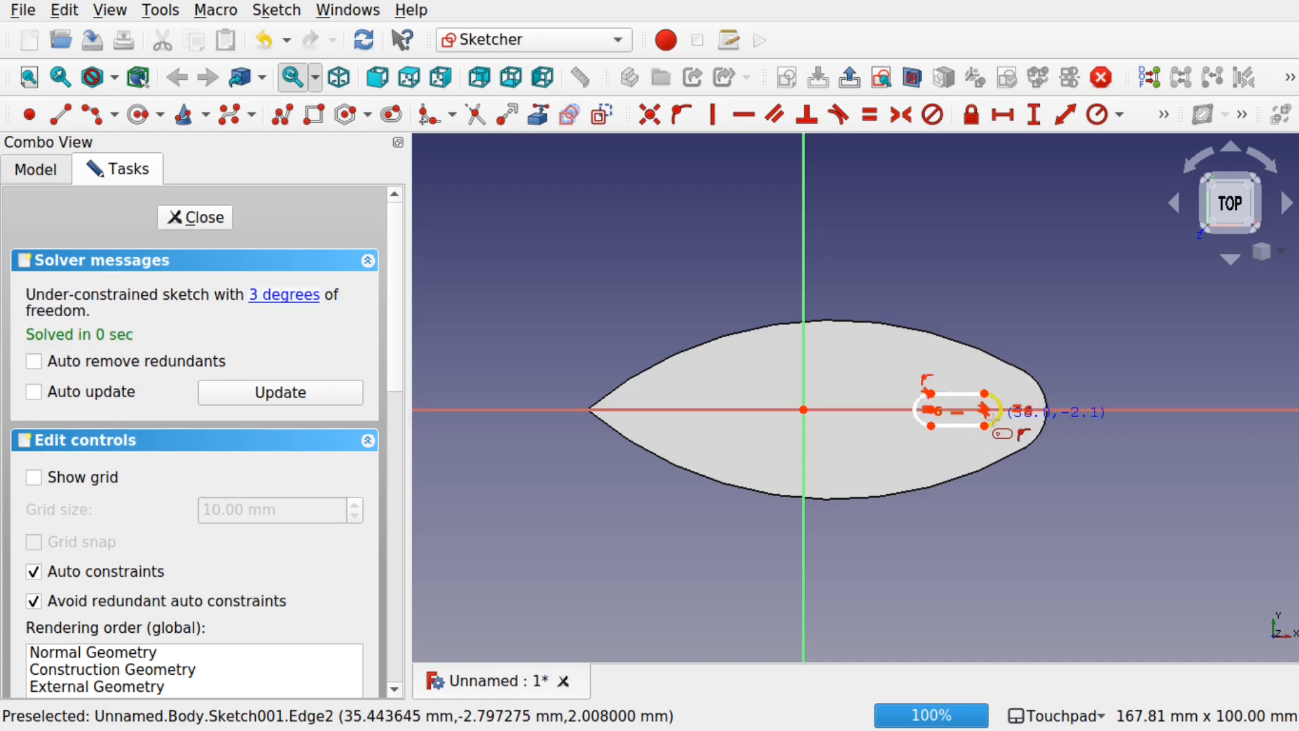
{"action": "scroll", "coordinate": [991, 414], "scroll_direction": "up", "scroll_amount": 3}
{"action": "right_click", "coordinate": [992, 418]}
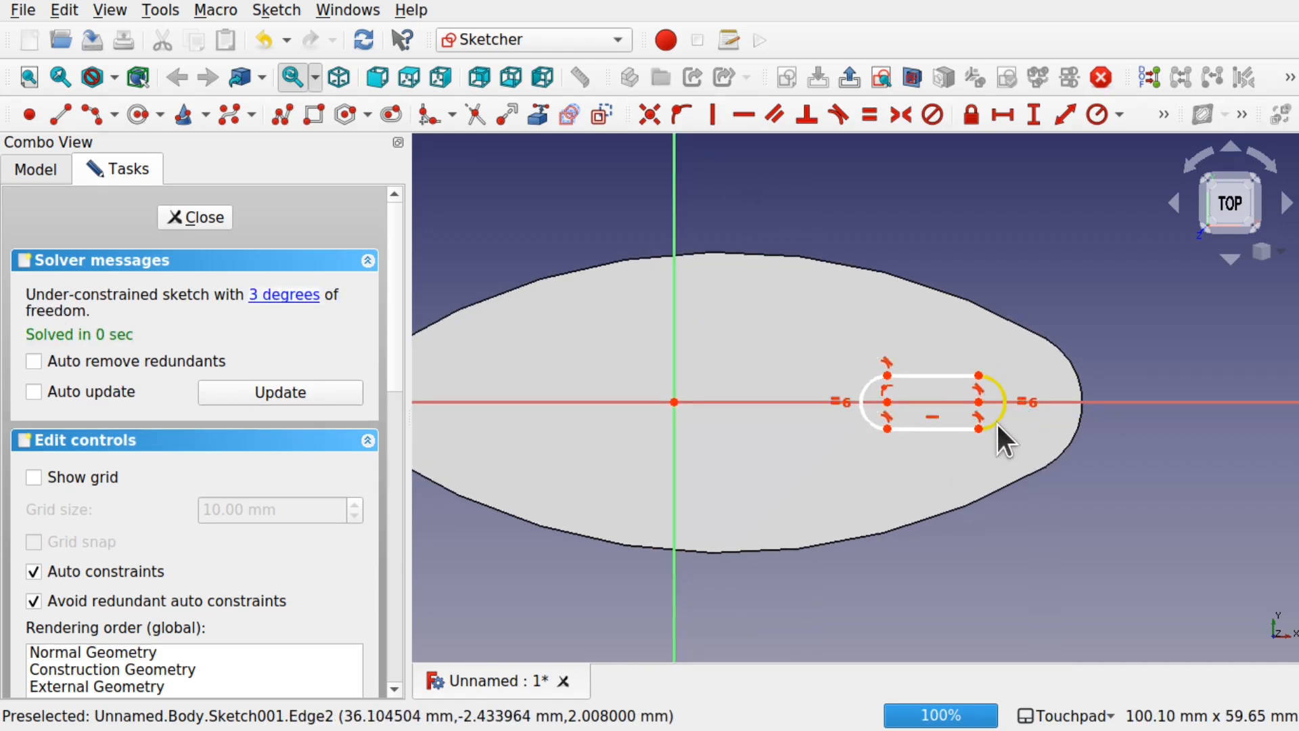
- Narrow the slot slightly by moving its lower edge toward the horizontal axis and close the sketch
{"action": "left_click", "coordinate": [997, 424]}
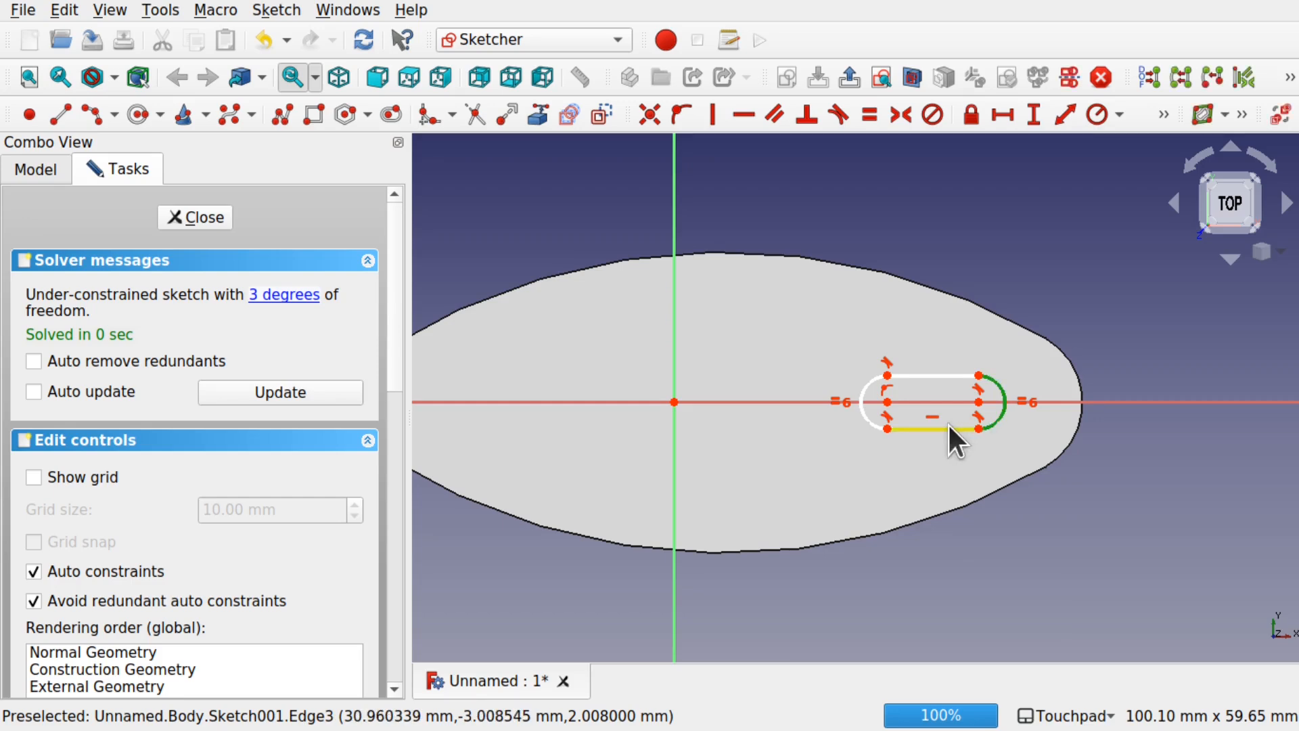
{"action": "left_click_drag", "start_coordinate": [956, 420], "coordinate": [947, 414]}
{"action": "left_click", "coordinate": [217, 216]}
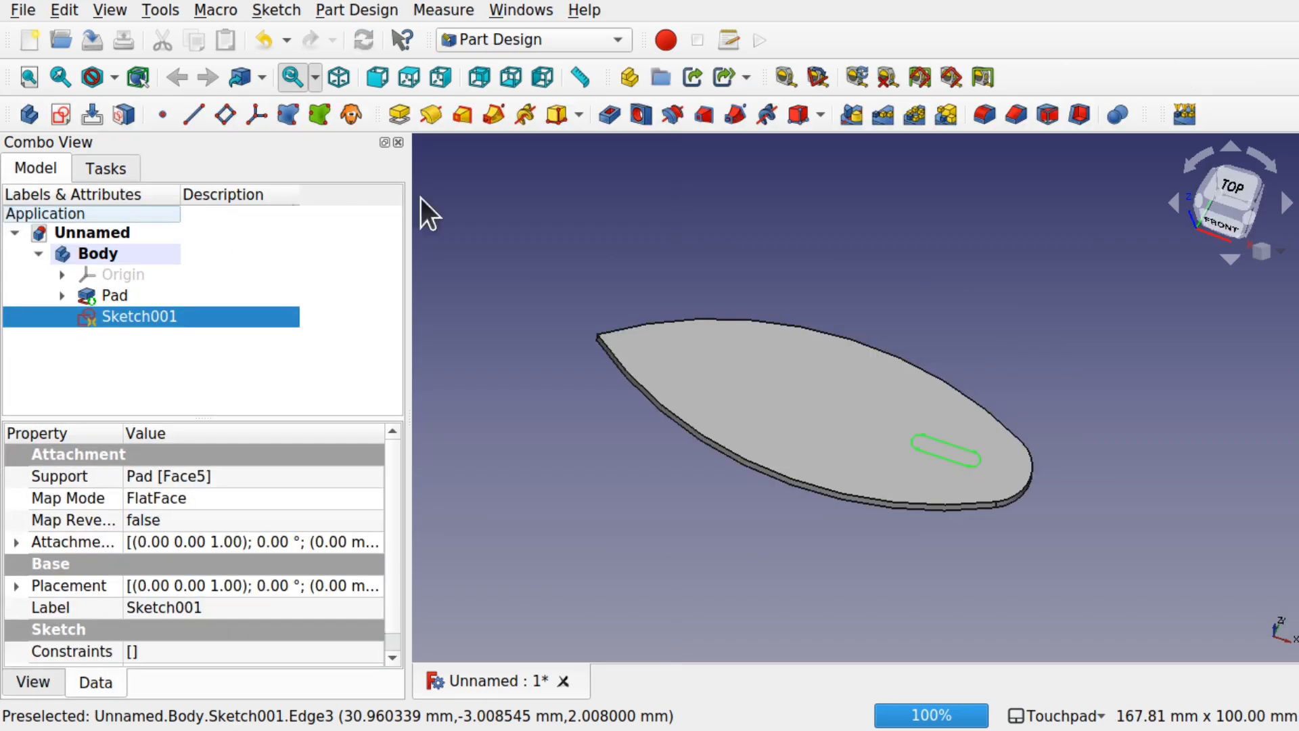
{"action": "left_click", "coordinate": [1027, 380]}
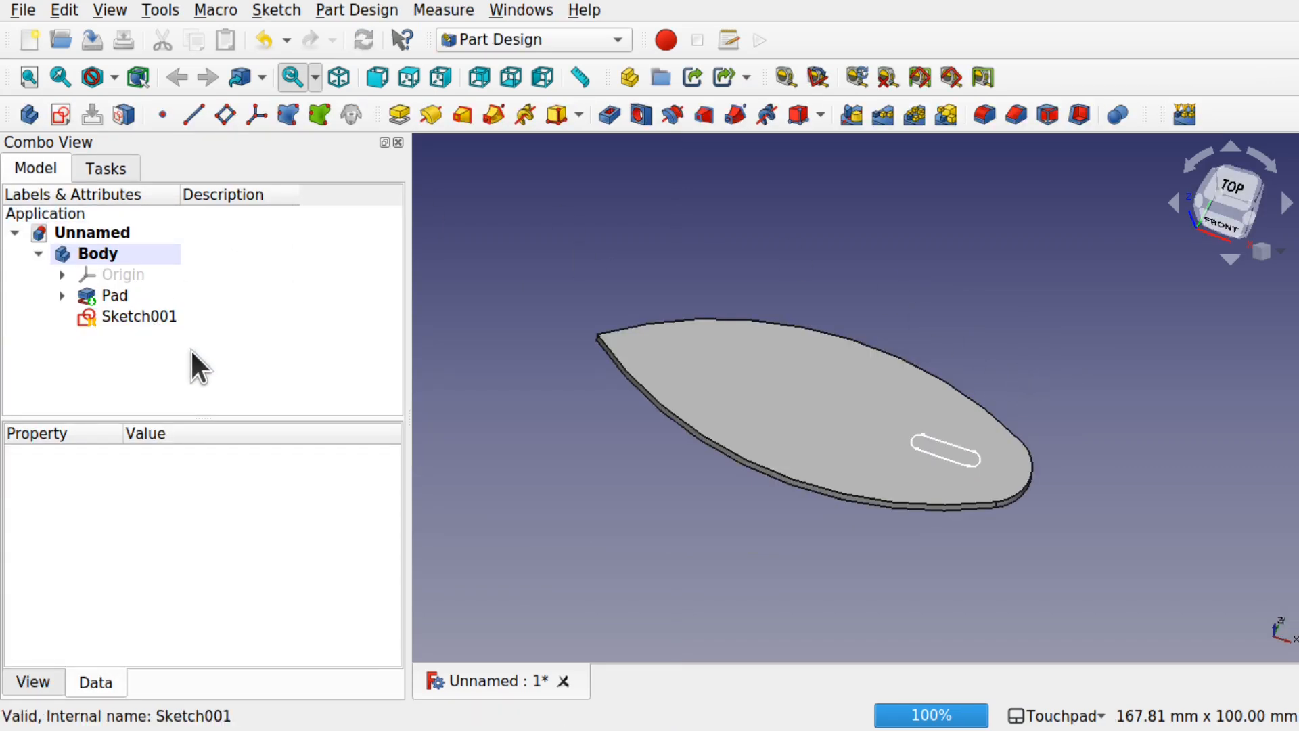
- Start another sketch on the Pad's top face and hide the Pad to expose the first slot
{"action": "left_click", "coordinate": [959, 449]}
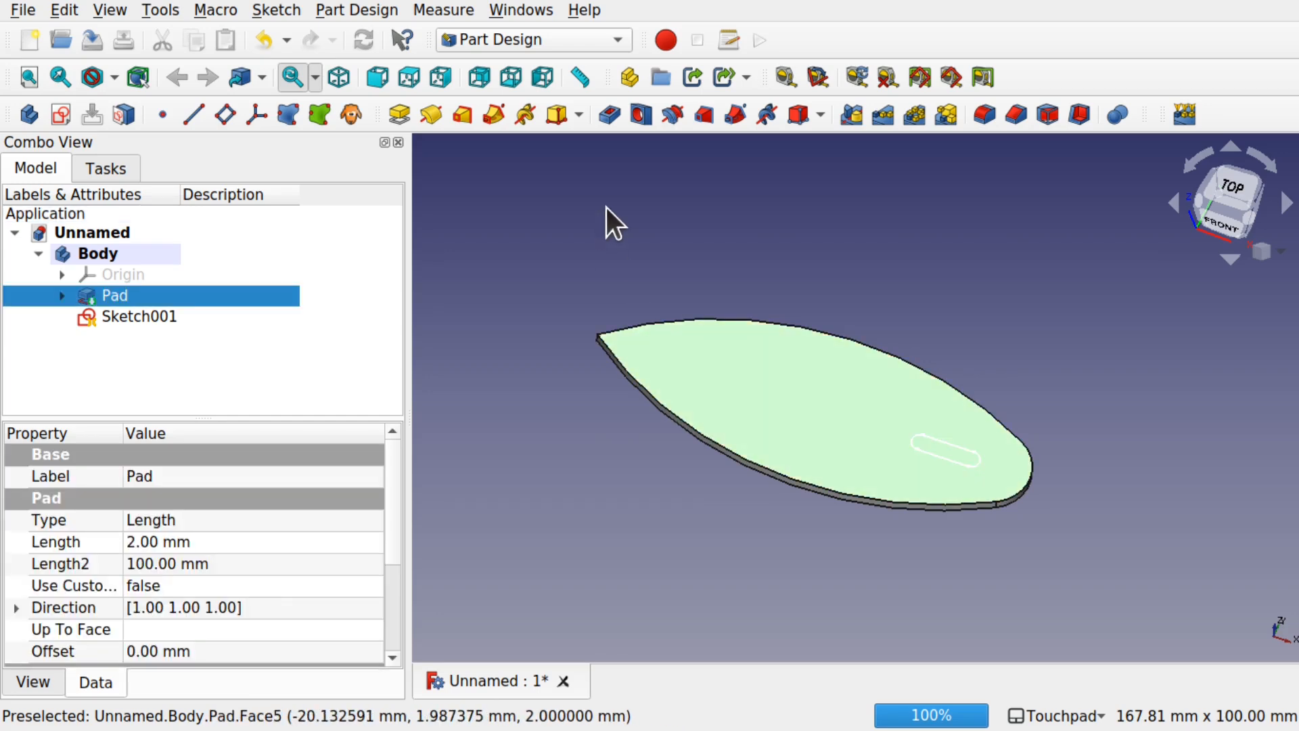
{"action": "left_click", "coordinate": [60, 115]}
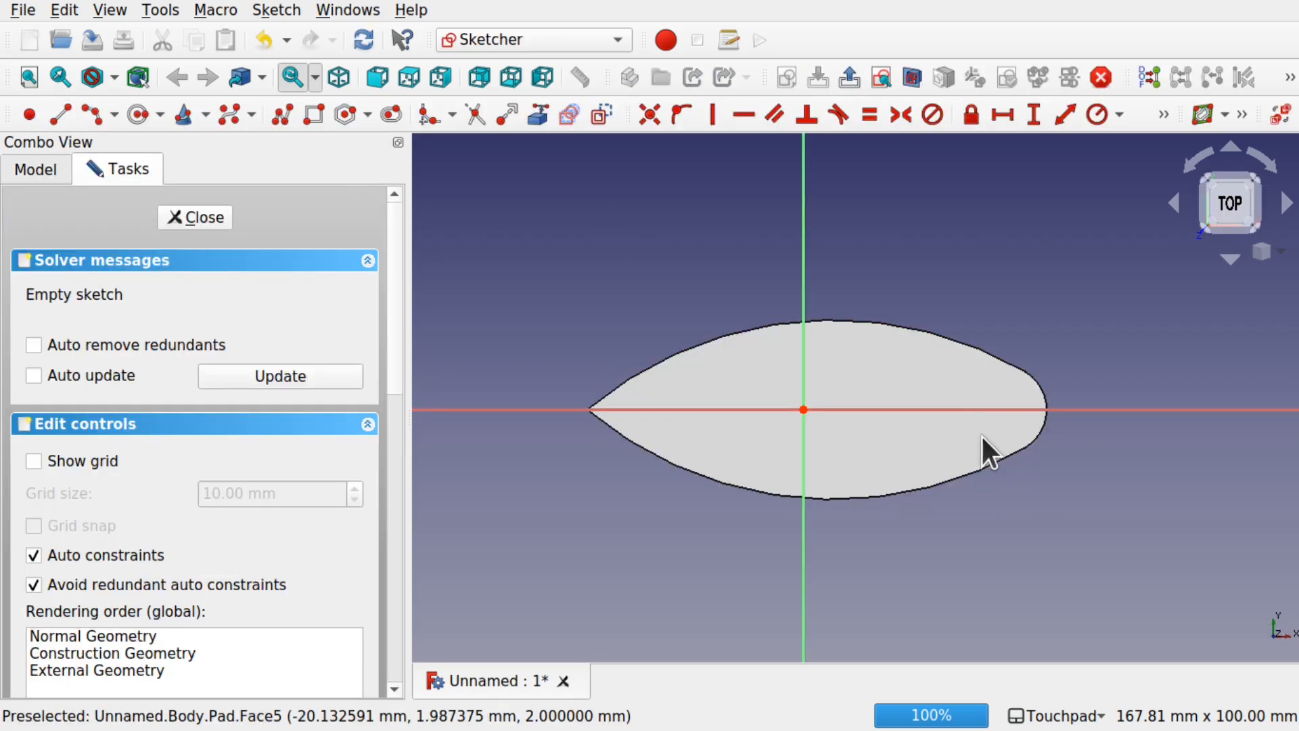
{"action": "scroll", "coordinate": [980, 412], "scroll_direction": "up", "scroll_amount": 3}
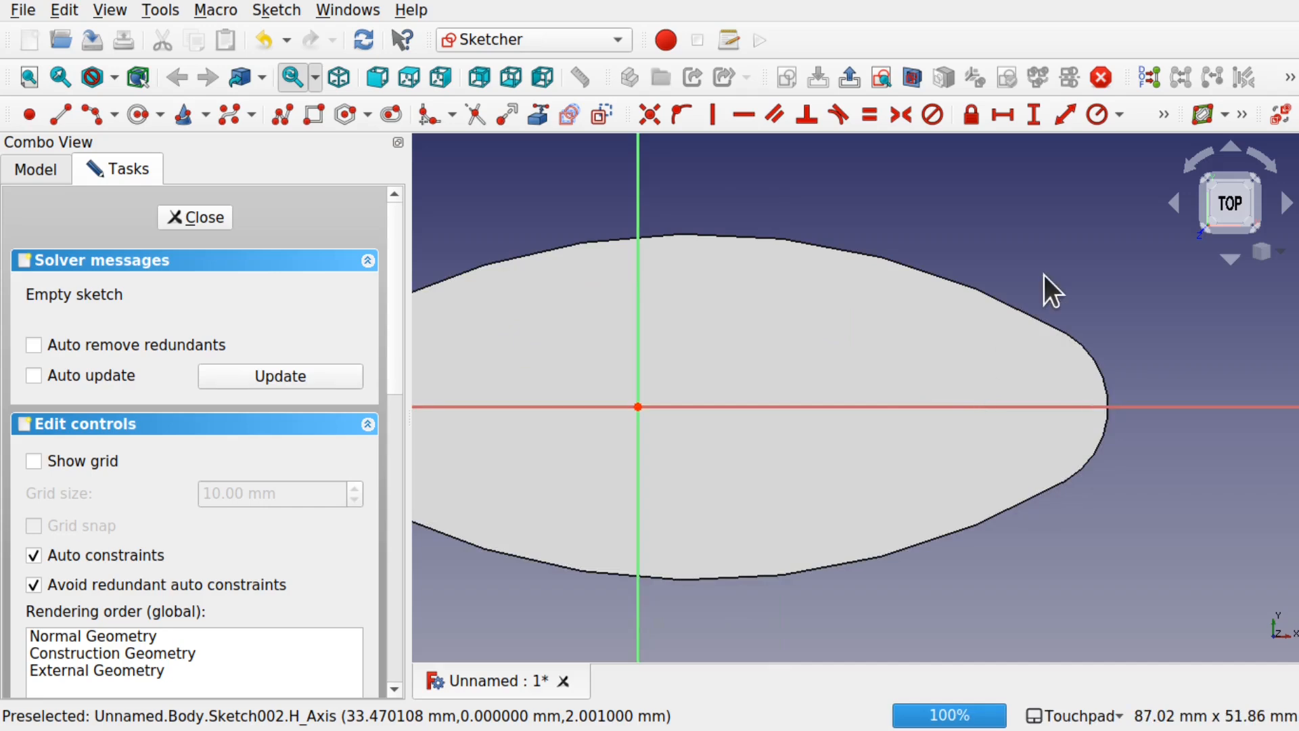
{"action": "left_click", "coordinate": [35, 172]}
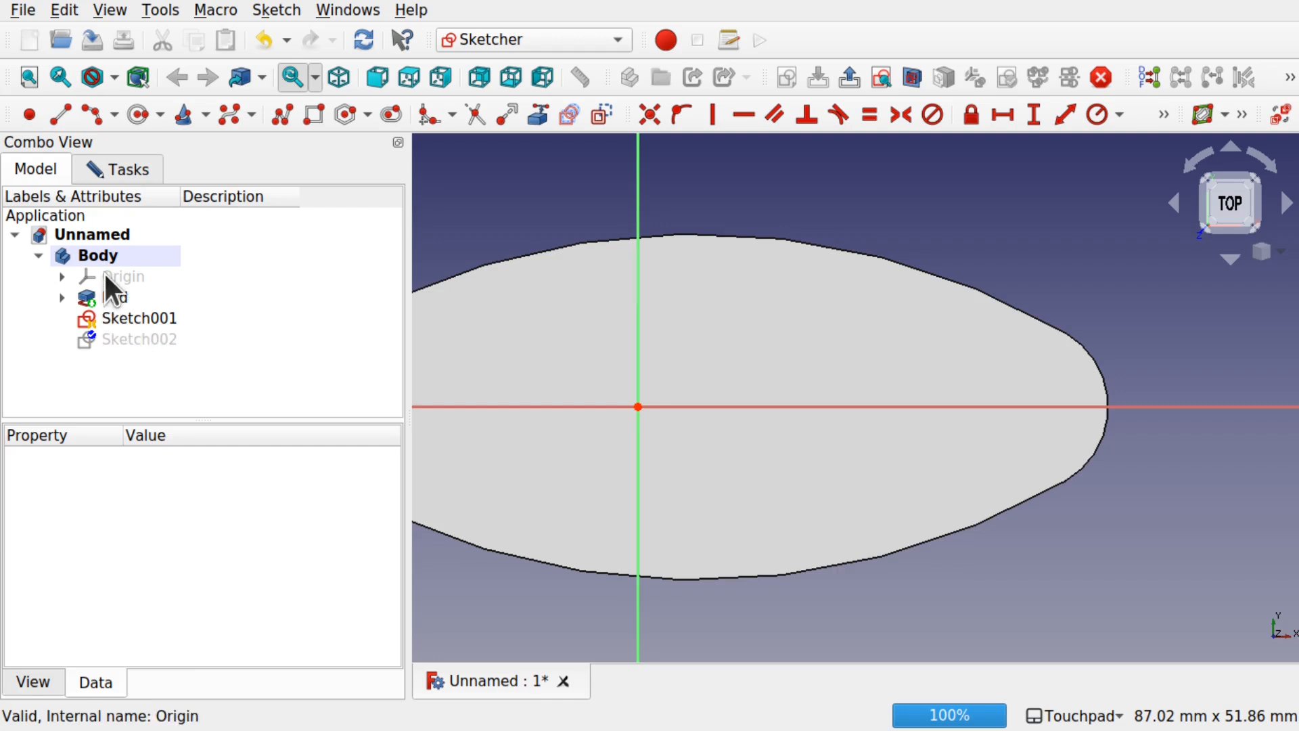
{"action": "left_click", "coordinate": [111, 292]}
{"action": "key", "text": "space"}
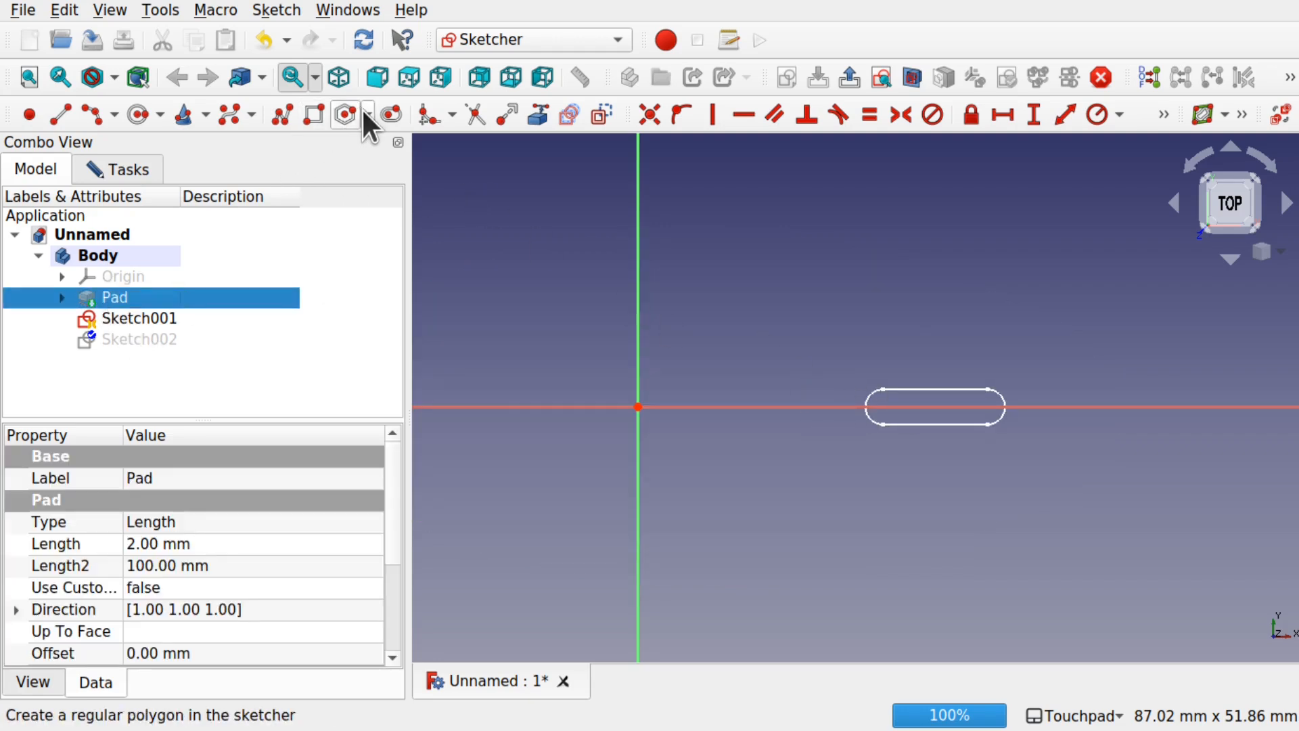
- Sketch a smaller, narrower slot on the horizontal axis inside the first slot, near the end farthest from the origin, and close the sketch
{"action": "left_click", "coordinate": [386, 113]}
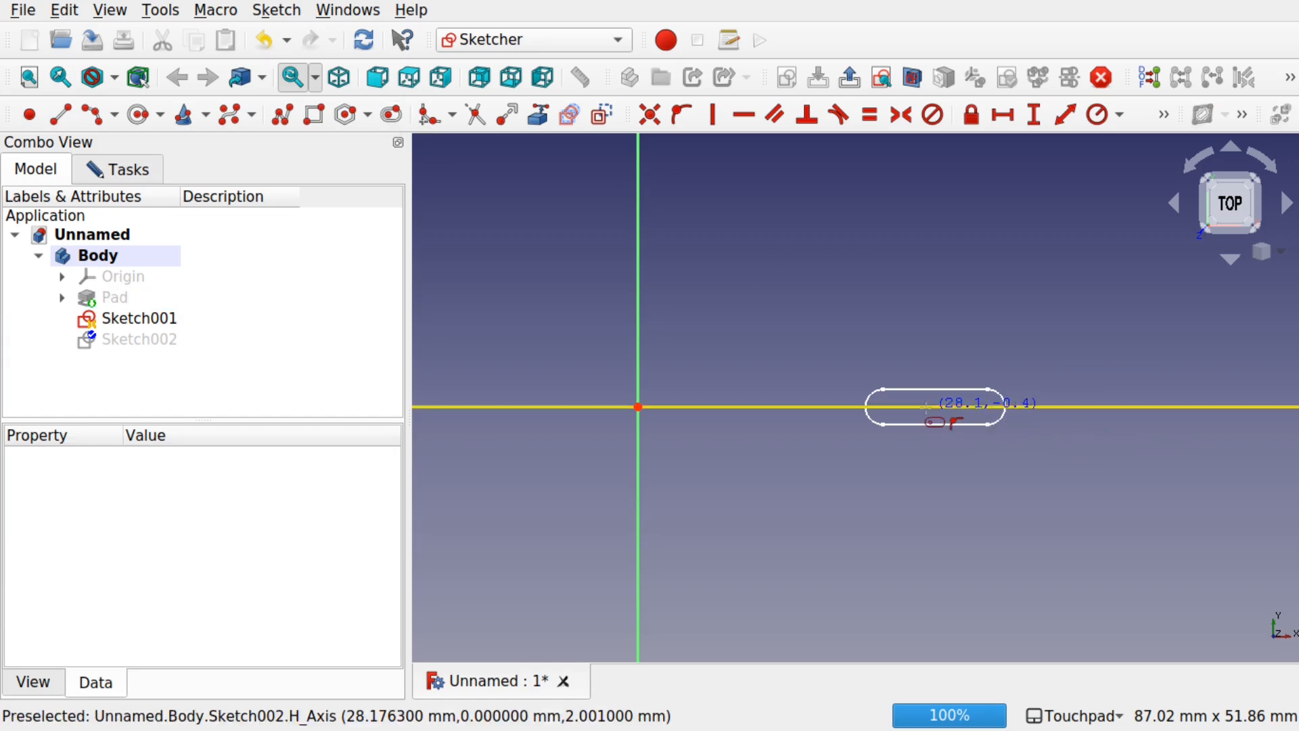
{"action": "left_click", "coordinate": [950, 407]}
{"action": "left_click", "coordinate": [989, 410]}
{"action": "scroll", "coordinate": [977, 415], "scroll_direction": "up", "scroll_amount": 6}
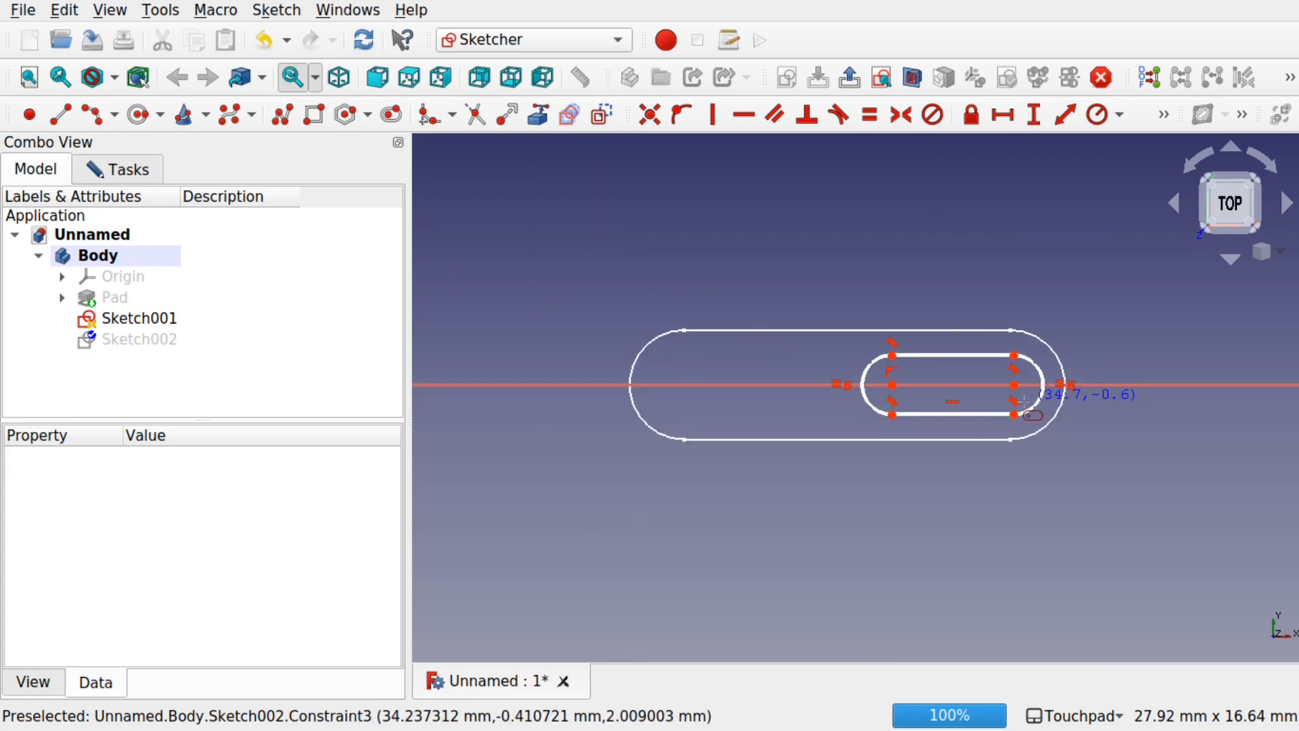
{"action": "left_click_drag", "start_coordinate": [972, 413], "coordinate": [962, 404]}
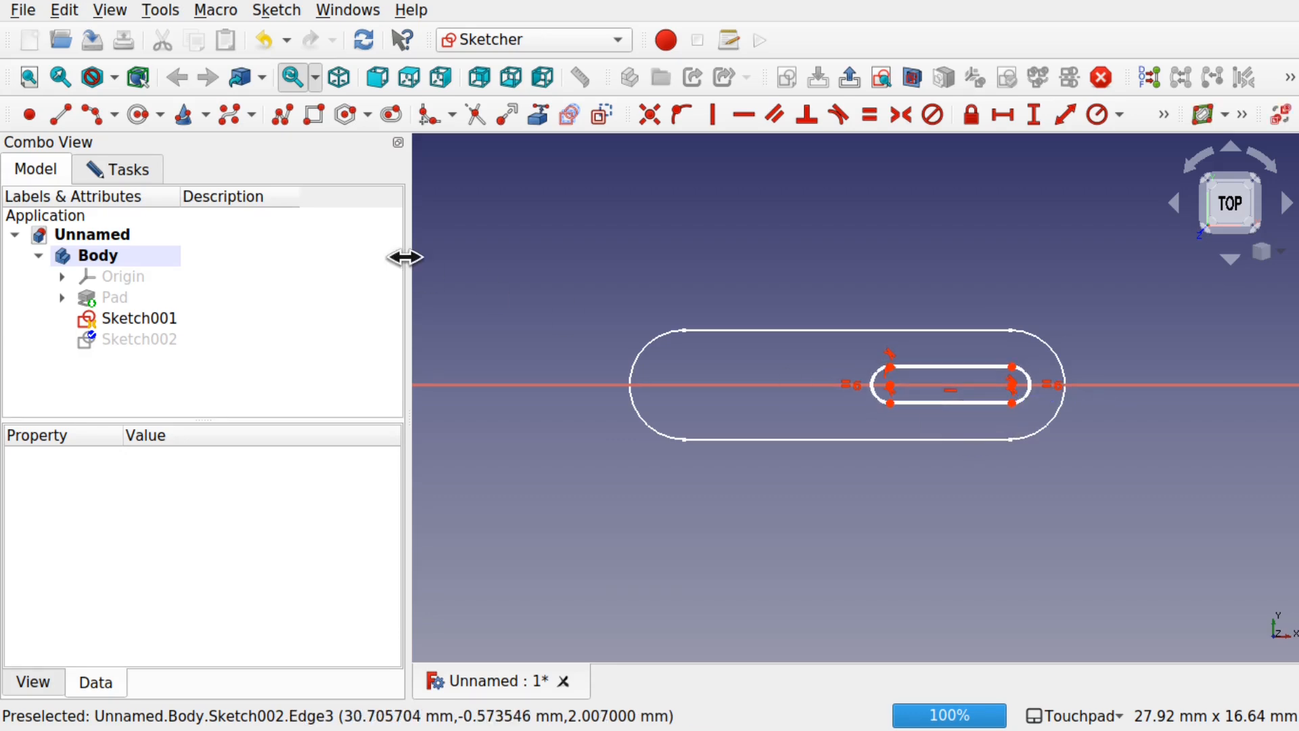
{"action": "left_click", "coordinate": [125, 173]}
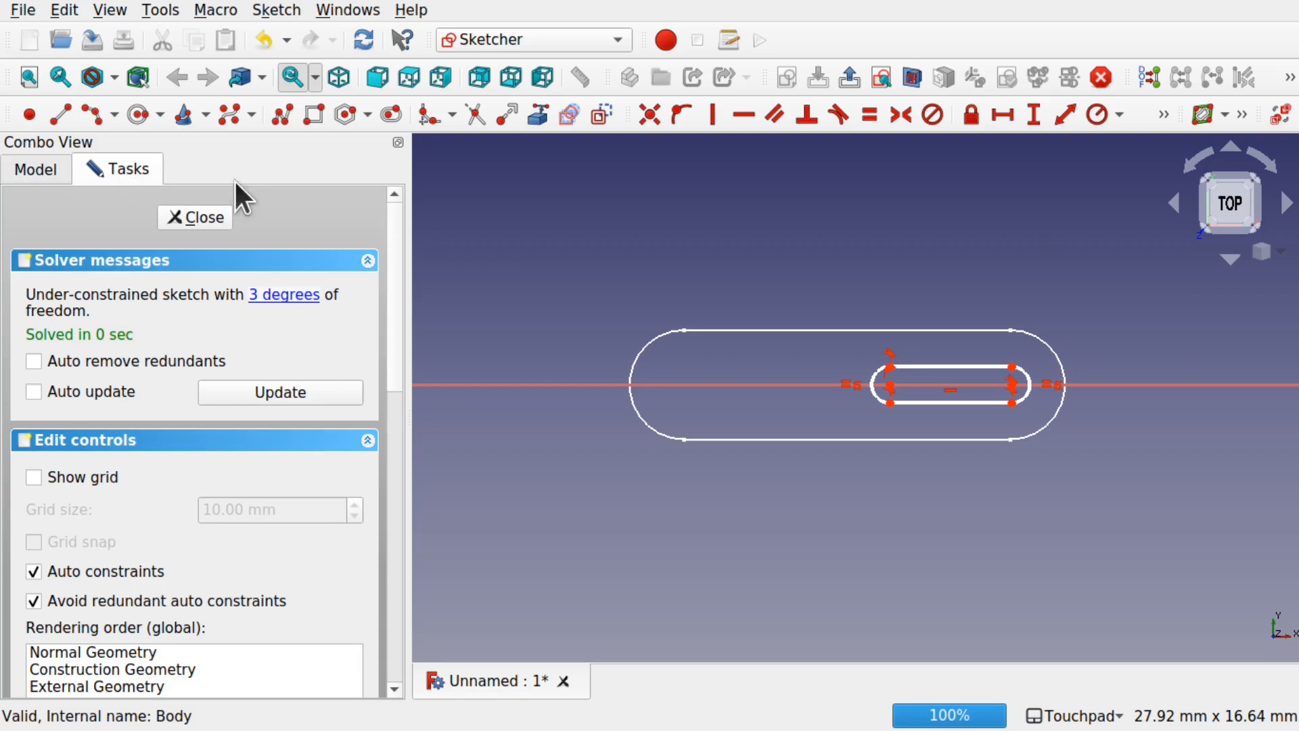
{"action": "left_click", "coordinate": [210, 220]}
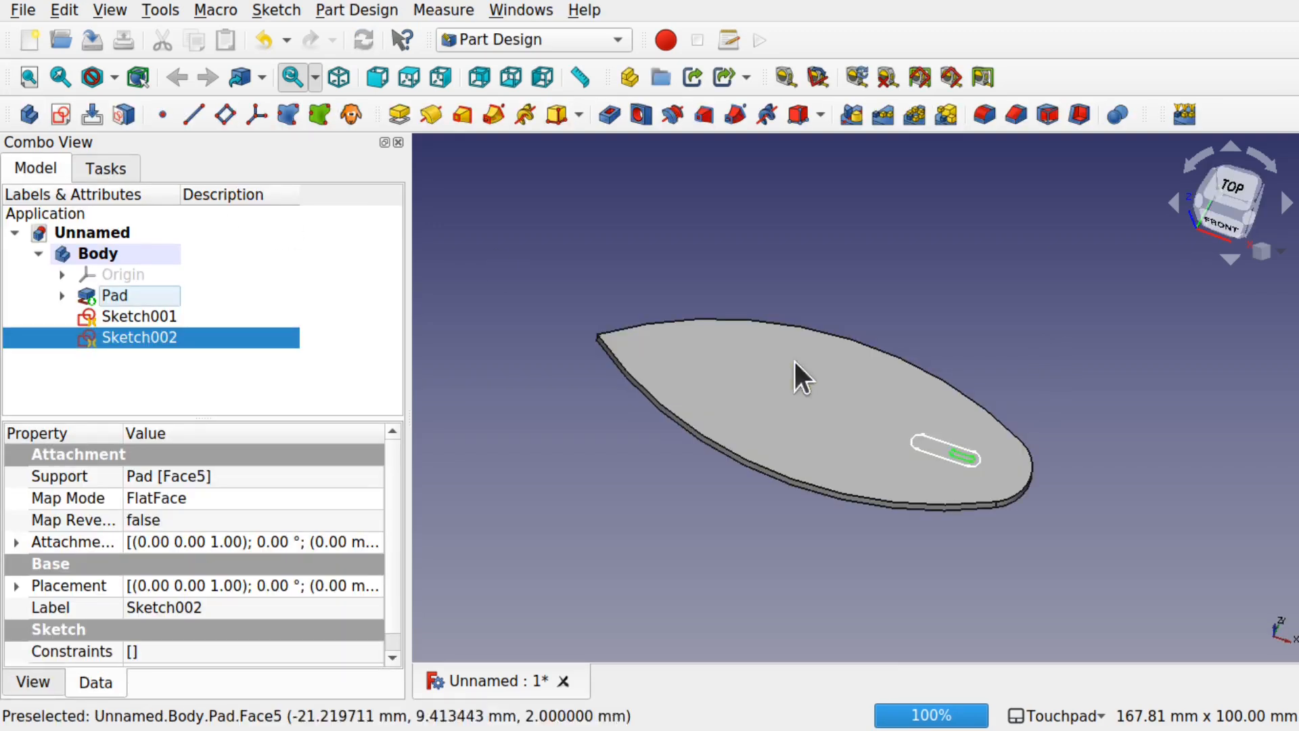
{"action": "left_click", "coordinate": [1044, 349]}
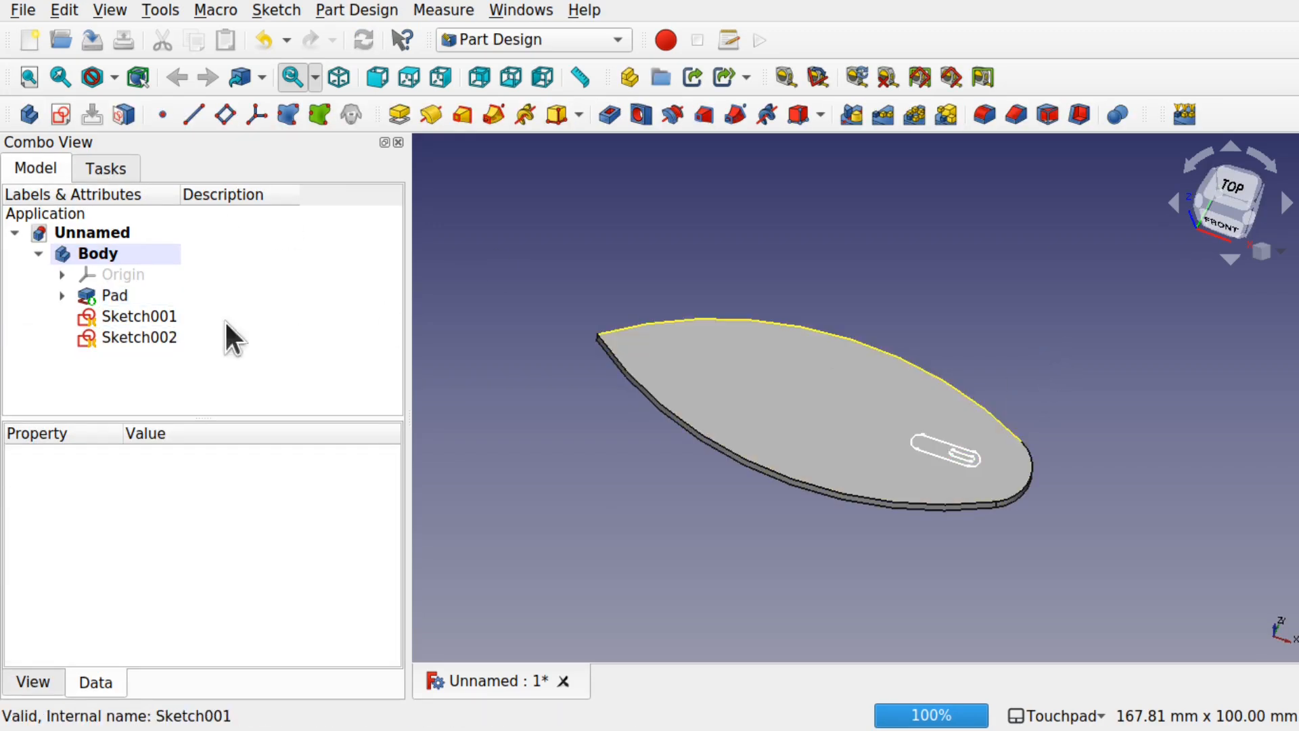
- Raise Sketch002 above the Pad by setting its attachment offset position to Z 21 mm
{"action": "left_click", "coordinate": [137, 338]}
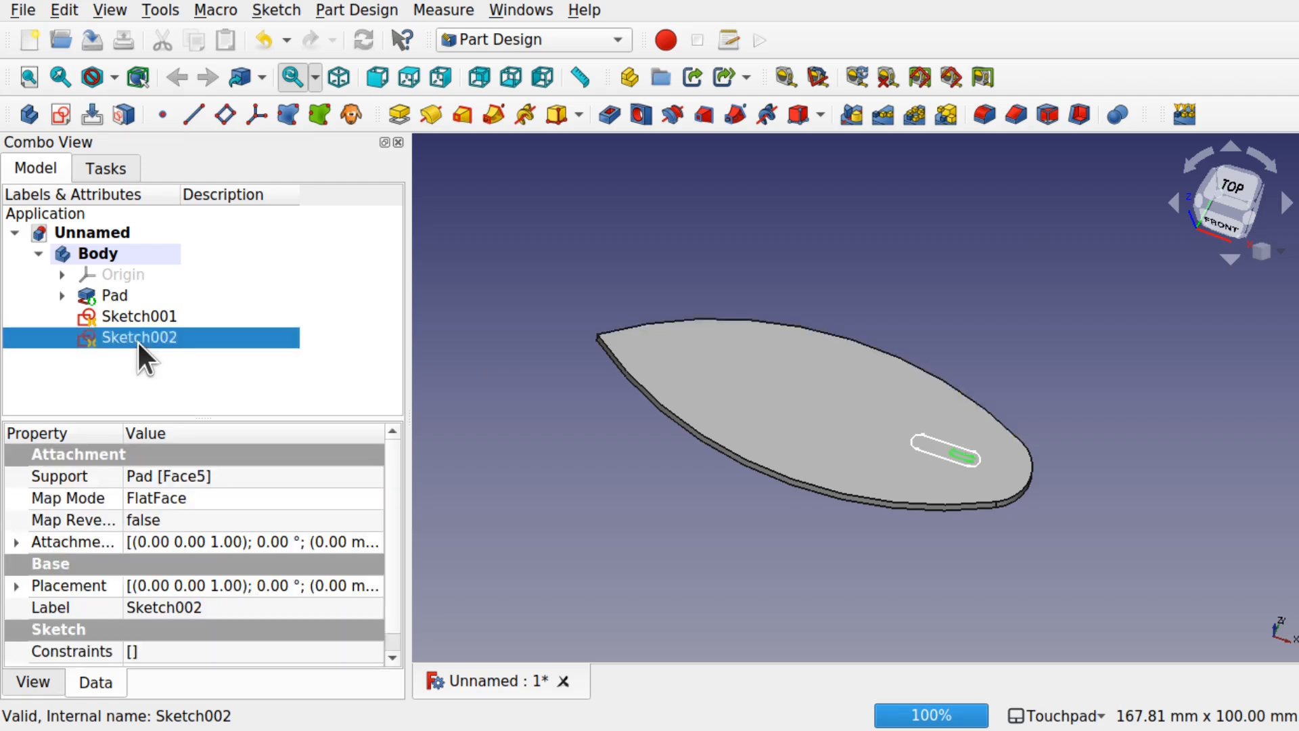
{"action": "scroll", "coordinate": [918, 469], "scroll_direction": "up", "scroll_amount": 3}
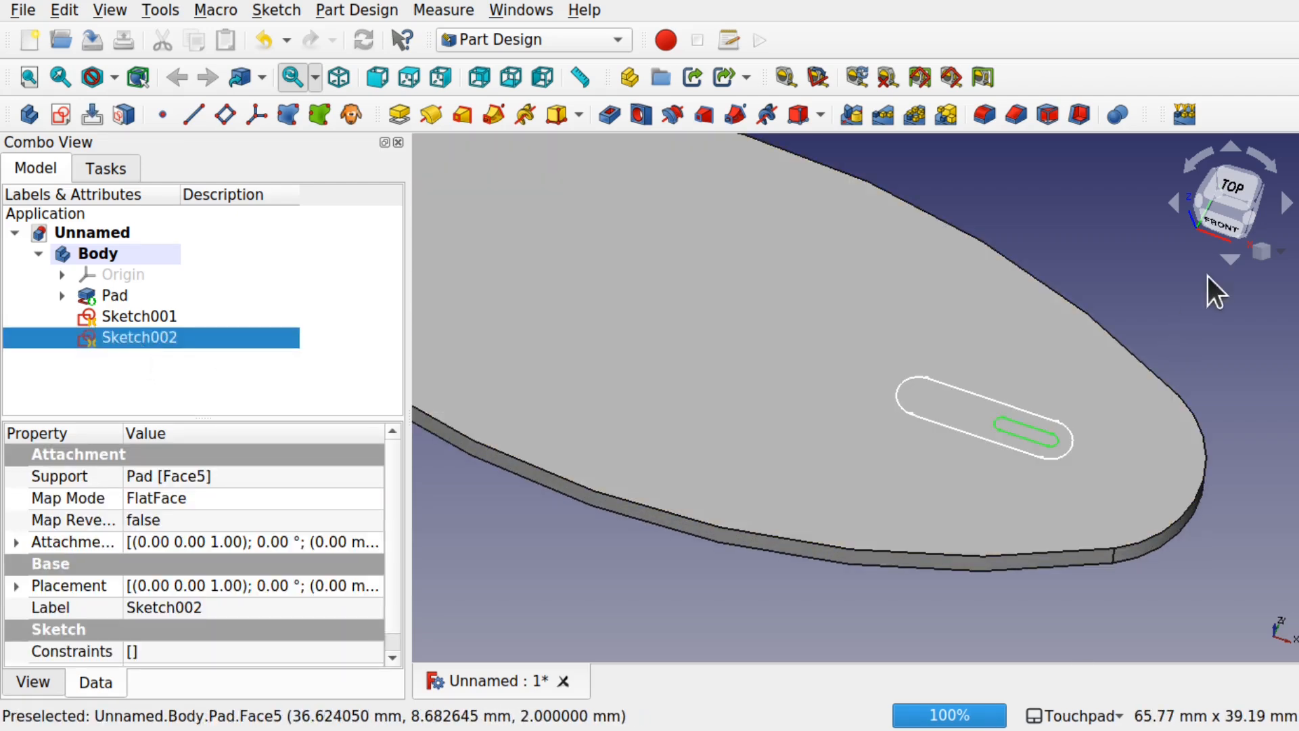
{"action": "left_click", "coordinate": [1243, 362]}
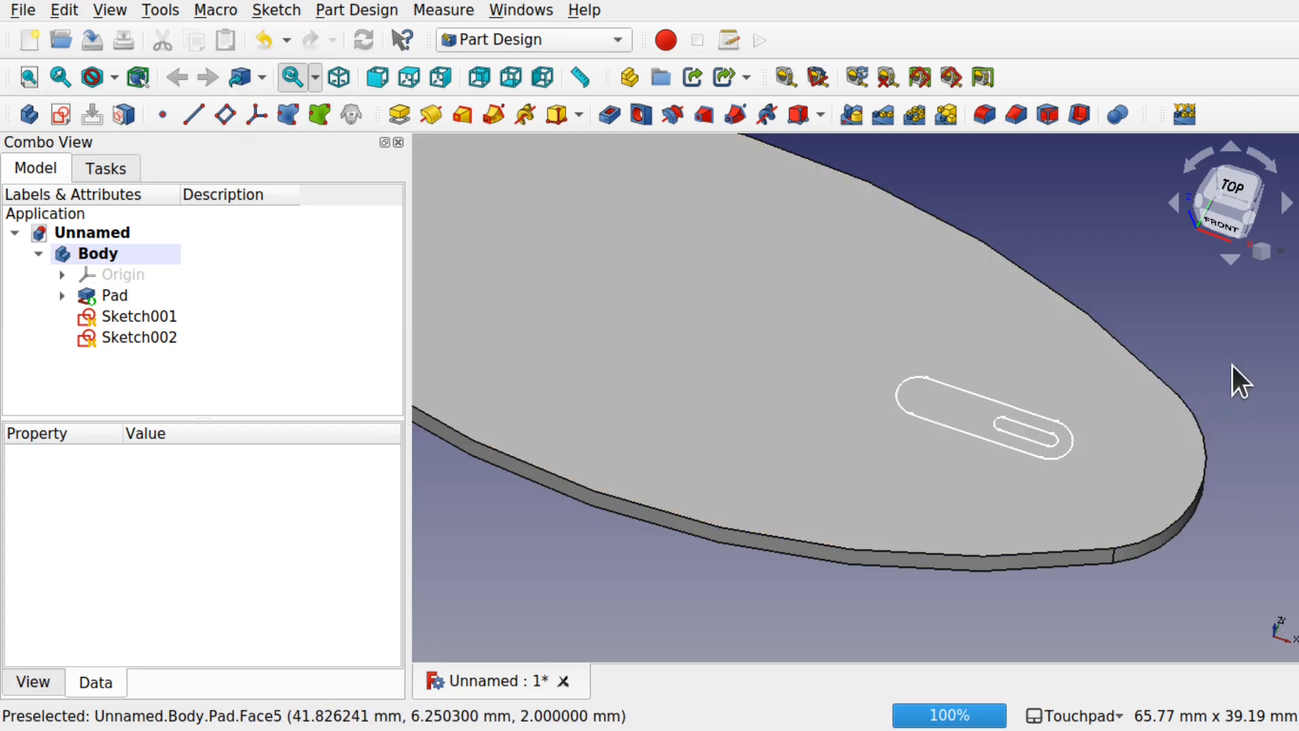
{"action": "left_click", "coordinate": [145, 336]}
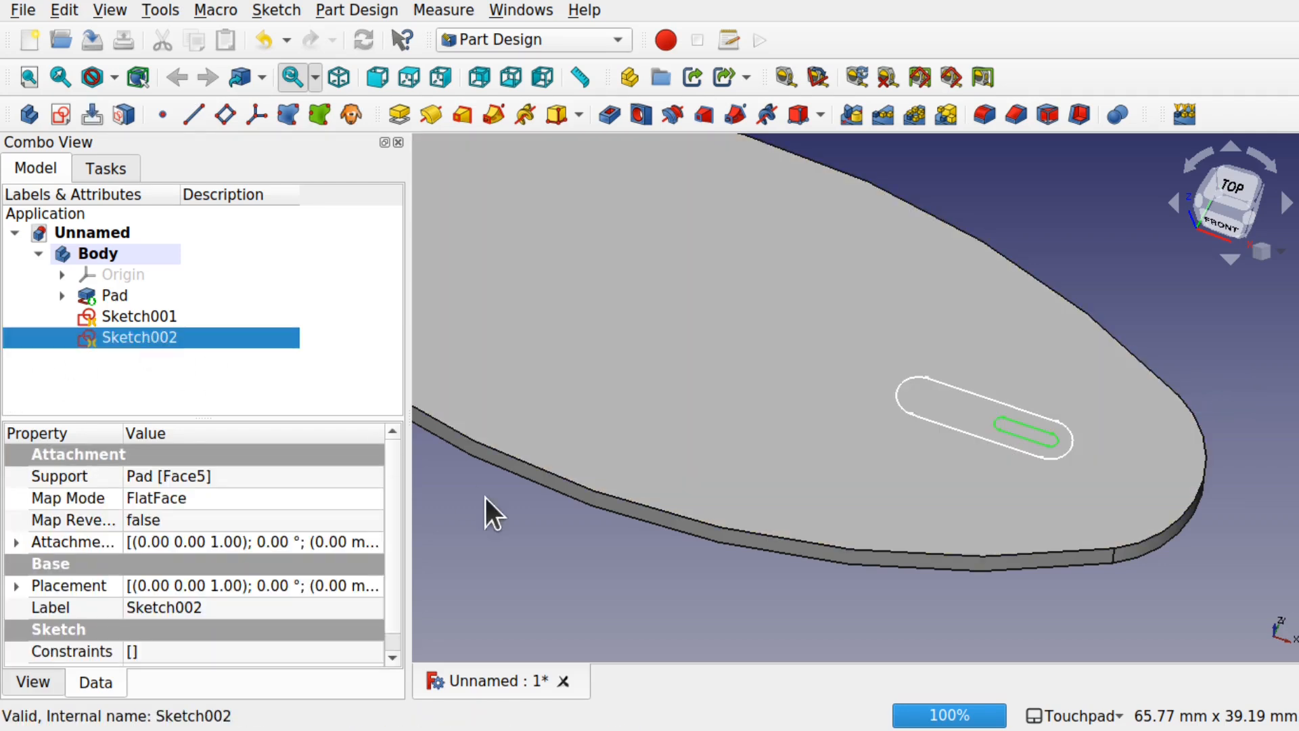
{"action": "left_click", "coordinate": [558, 617]}
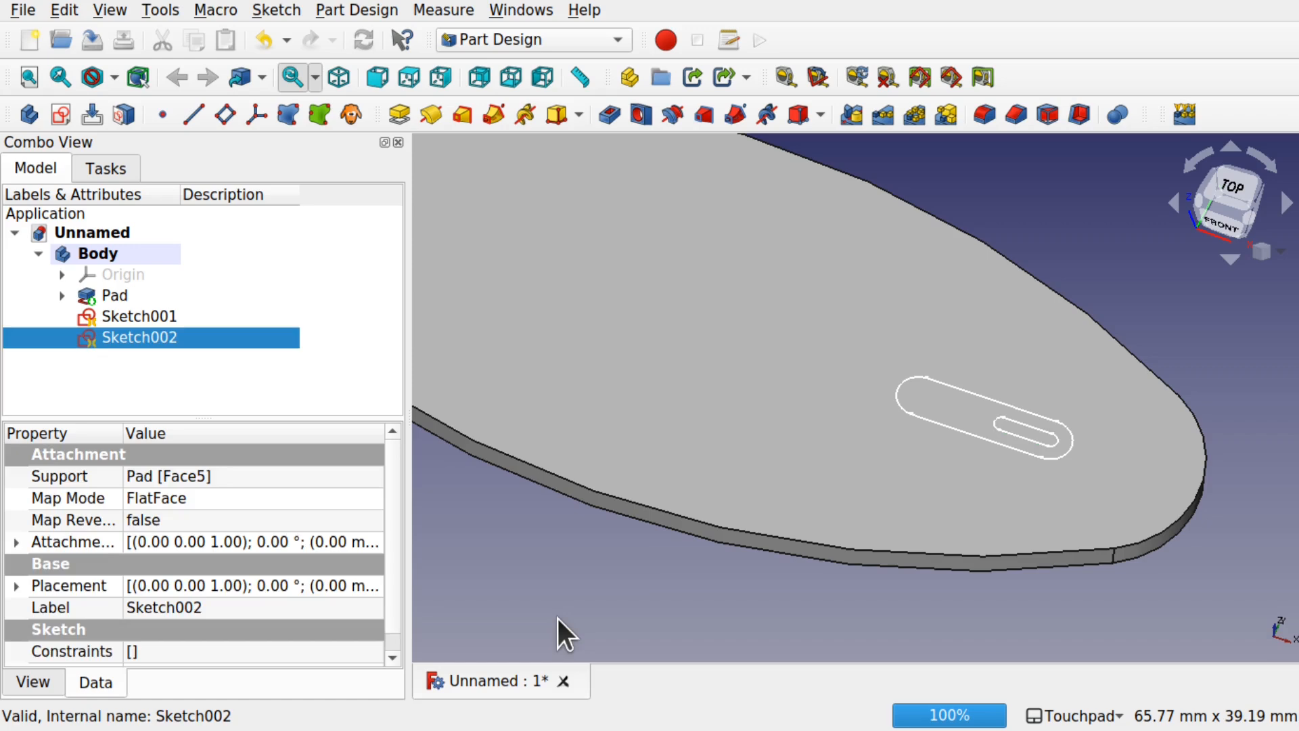
{"action": "left_click", "coordinate": [142, 339]}
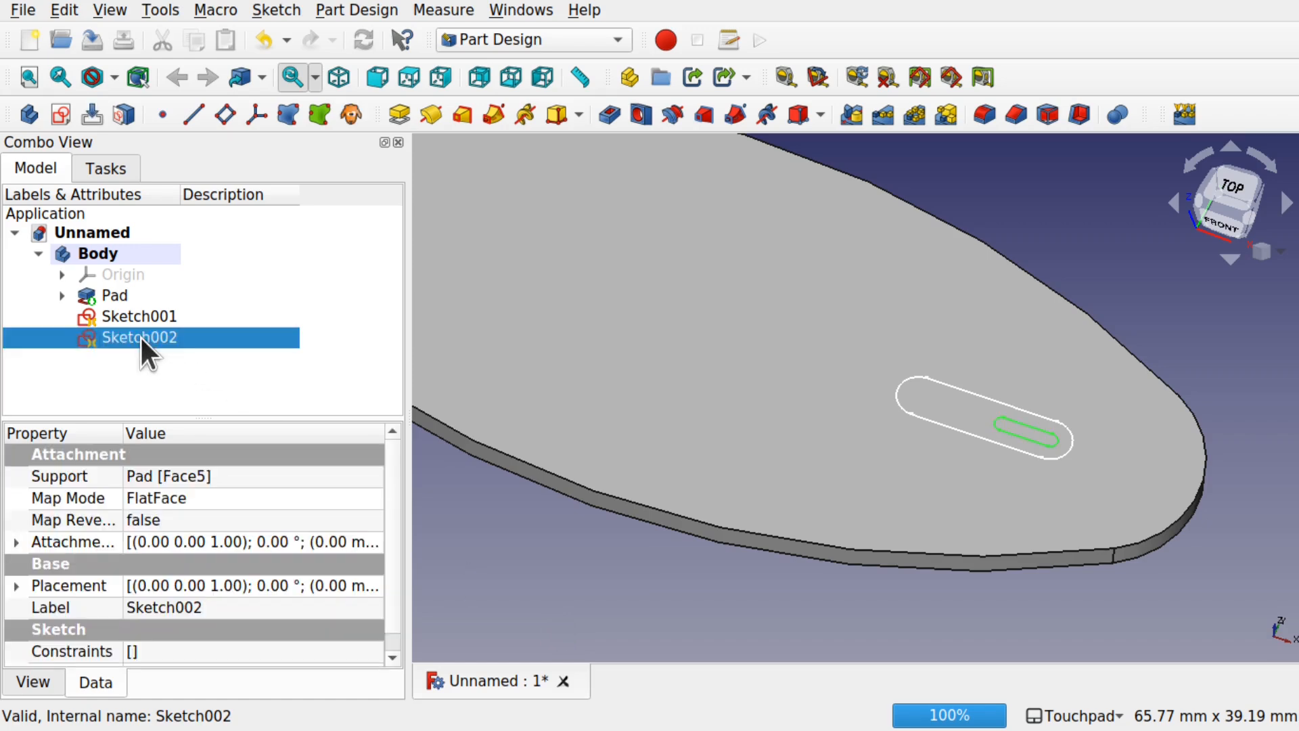
{"action": "left_click", "coordinate": [16, 542]}
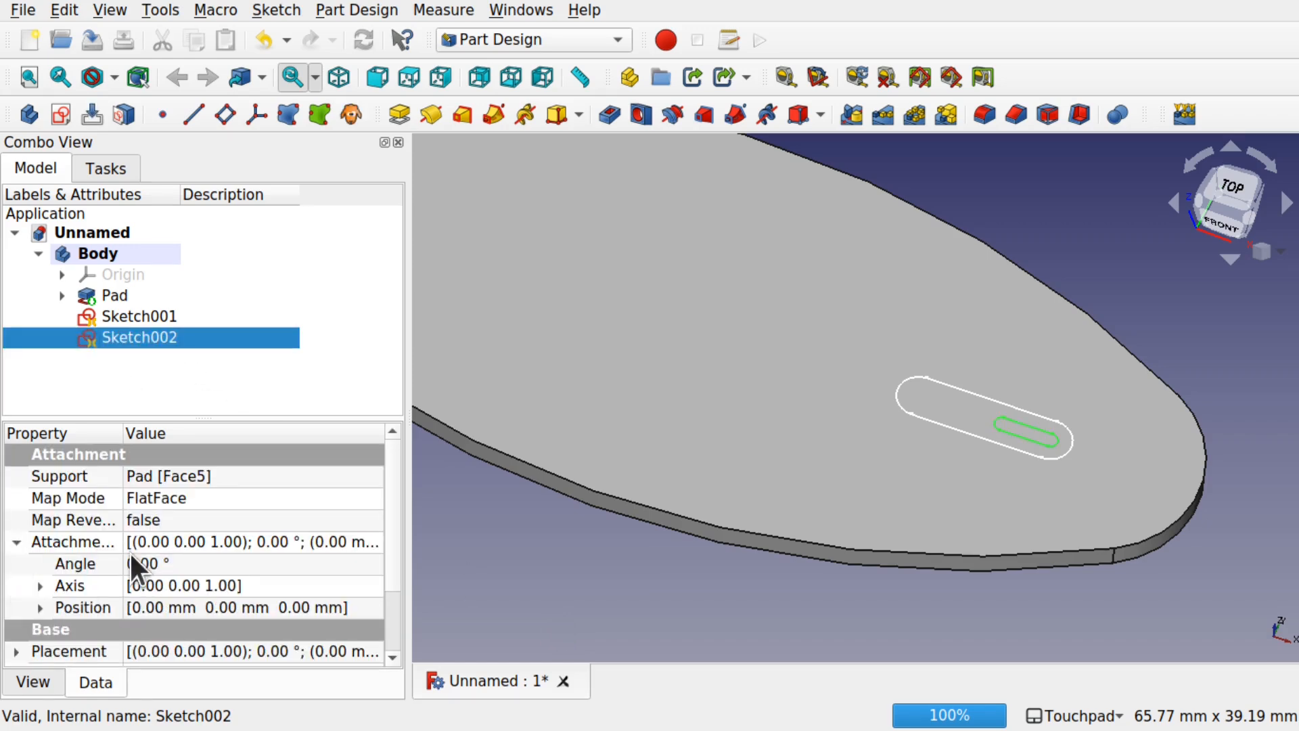
{"action": "left_click", "coordinate": [38, 604]}
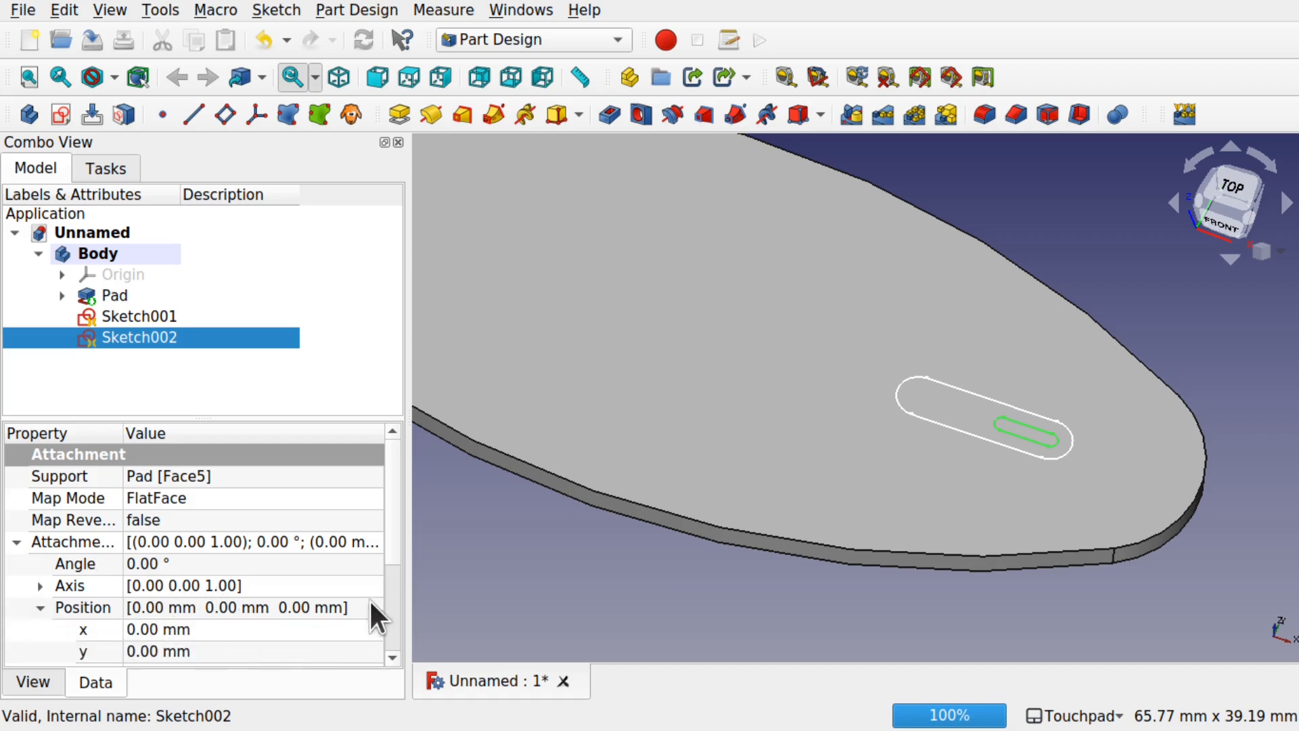
{"action": "scroll", "coordinate": [391, 548], "scroll_direction": "down", "scroll_amount": 2}
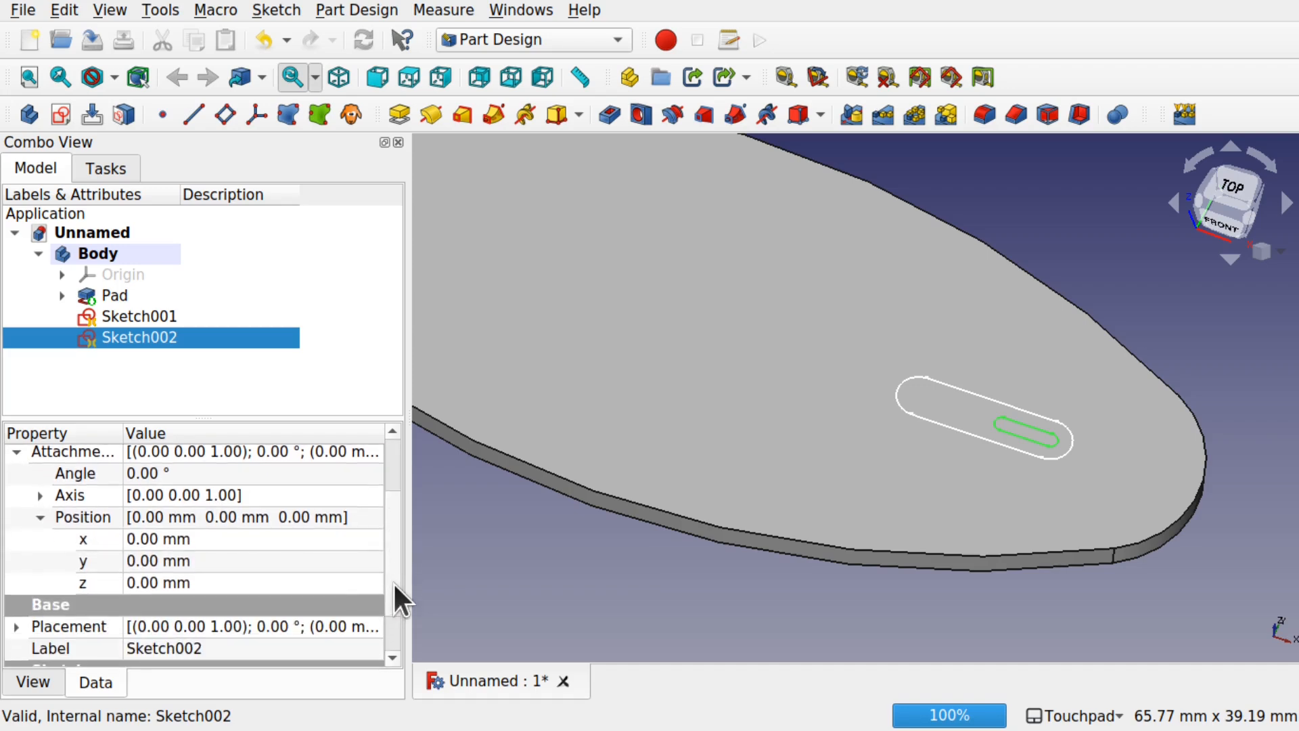
{"action": "left_click", "coordinate": [300, 583]}
{"action": "type", "text": "21"}
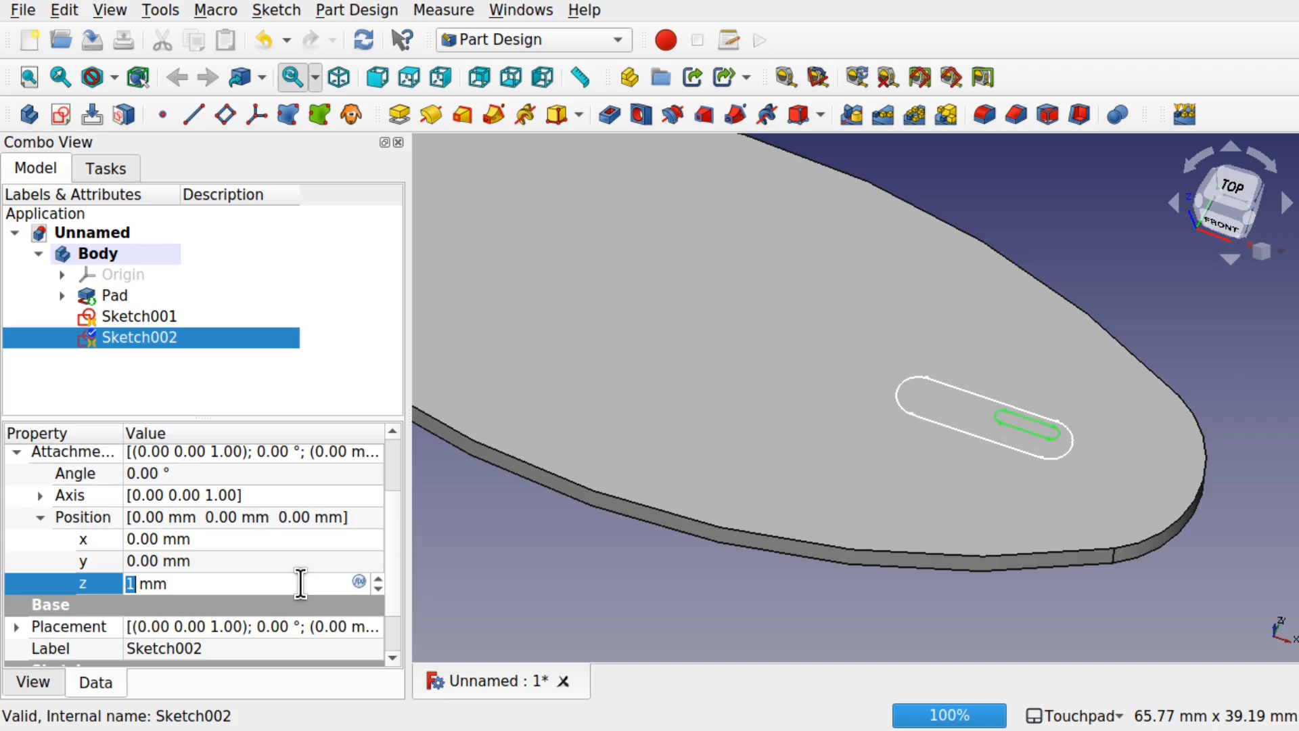
{"action": "key", "text": "Return"}
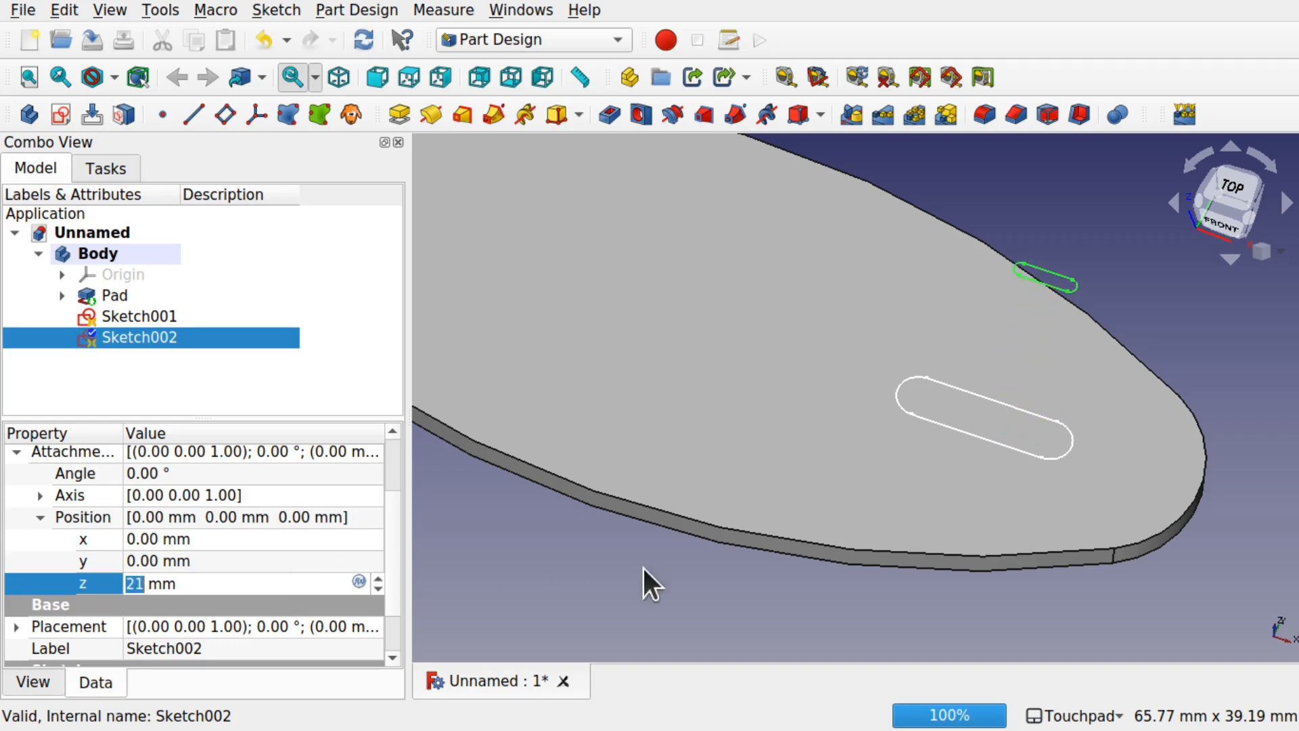
{"action": "left_click", "coordinate": [808, 577]}
{"action": "left_click_drag", "start_coordinate": [808, 578], "coordinate": [831, 551], "text": "alt"}
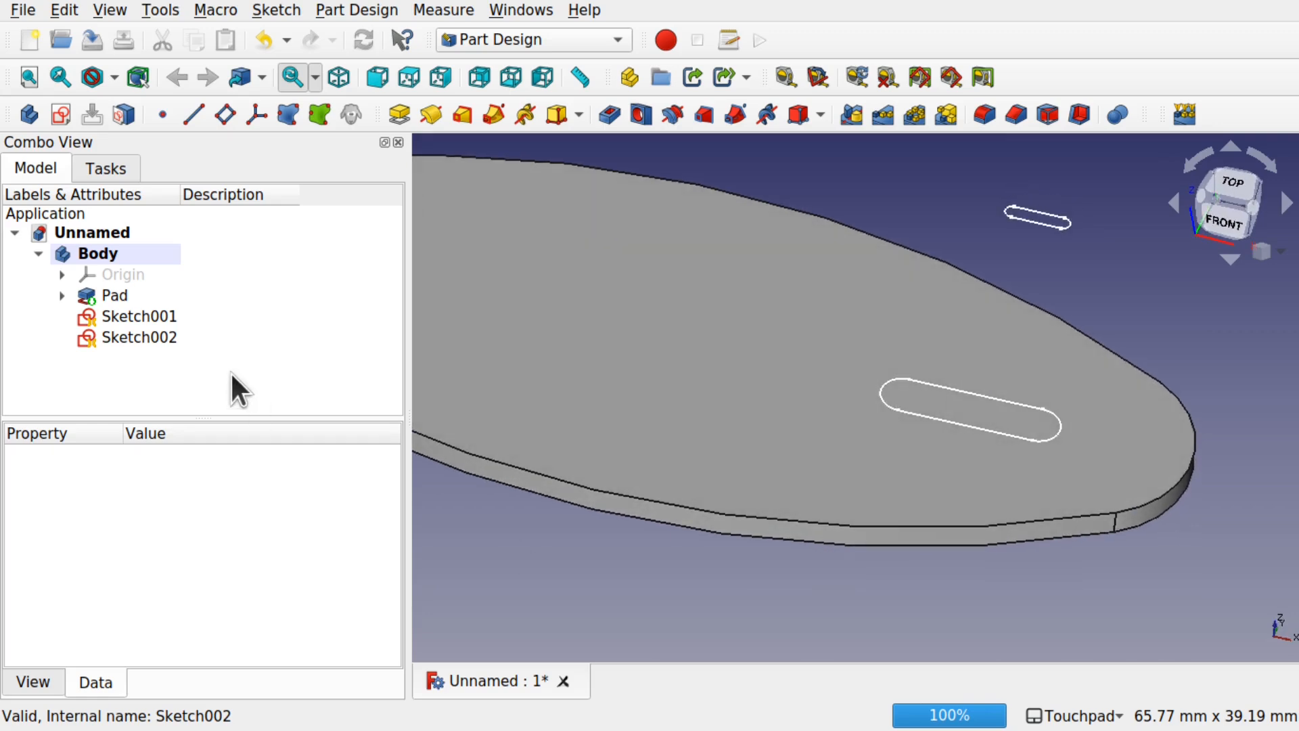
- Create an additive loft from the Sketch001 slot on the board to the raised Sketch002 slot
{"action": "left_click", "coordinate": [143, 316]}
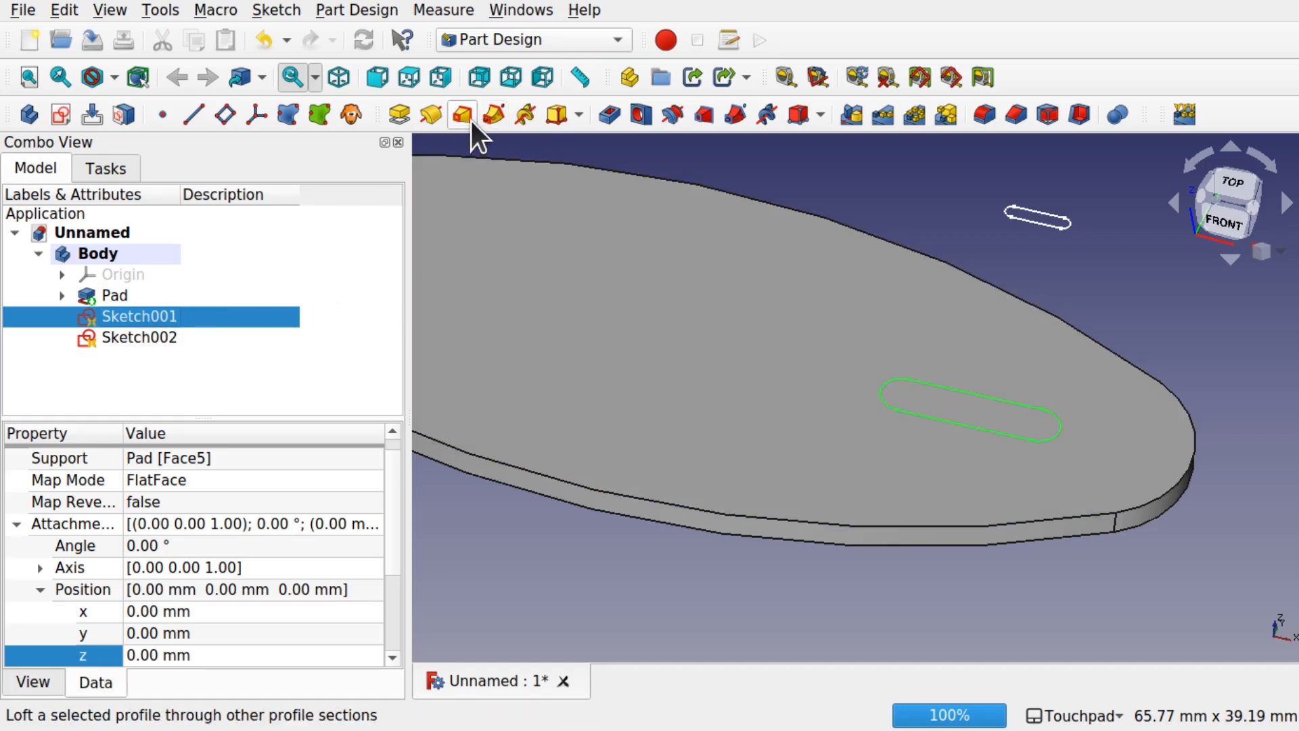
{"action": "left_click", "coordinate": [466, 120]}
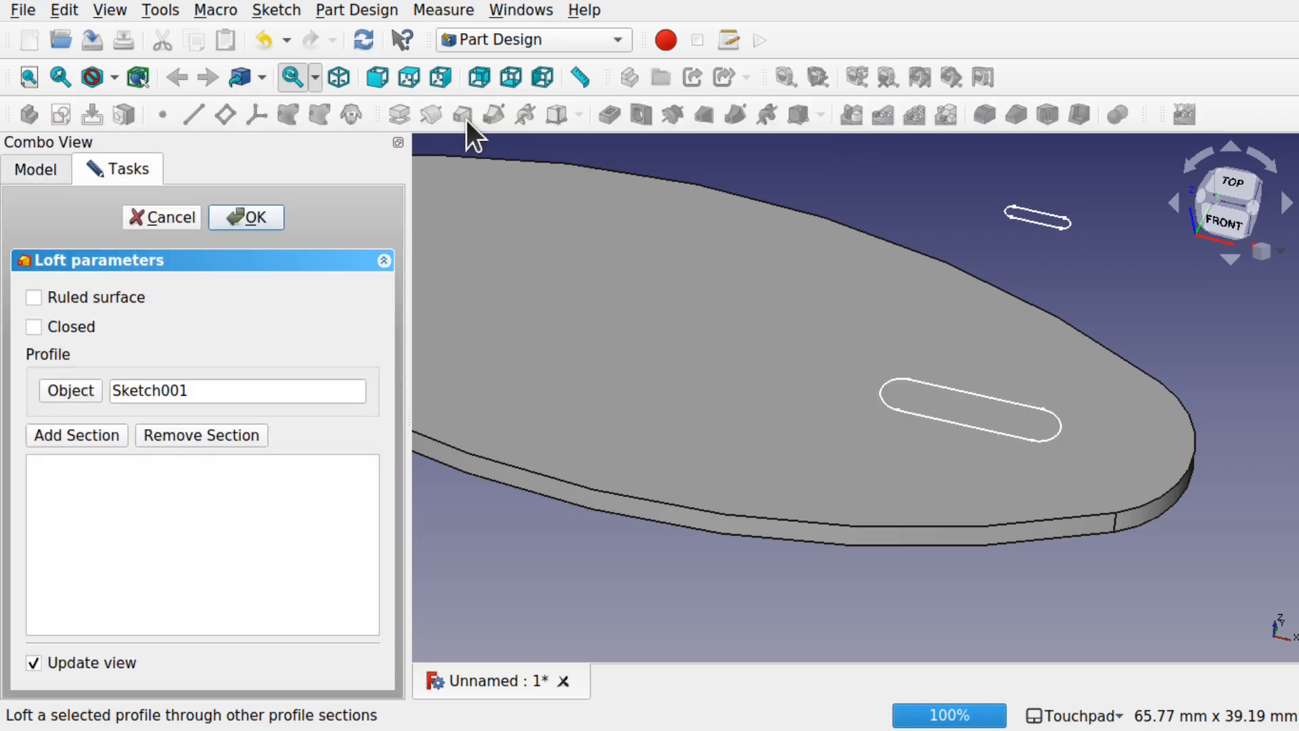
{"action": "left_click", "coordinate": [66, 433]}
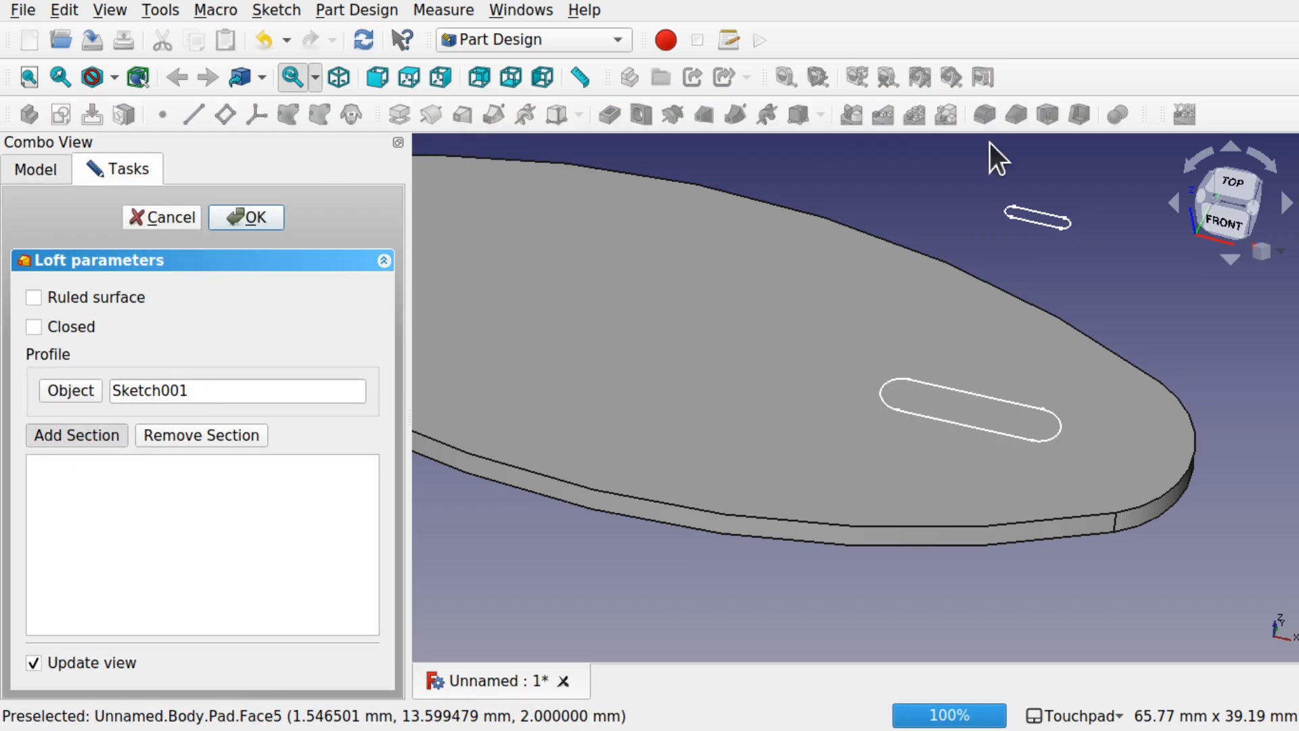
{"action": "left_click", "coordinate": [1046, 221]}
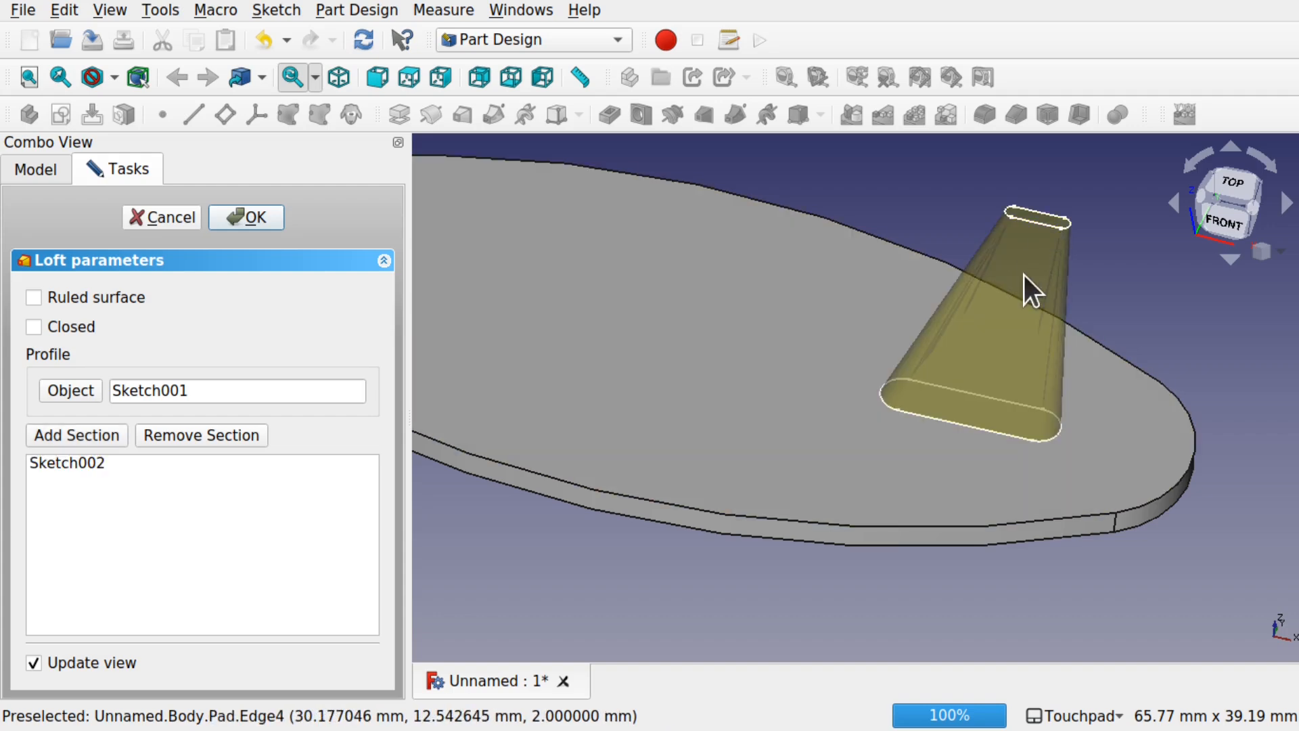
{"action": "left_click", "coordinate": [251, 218]}
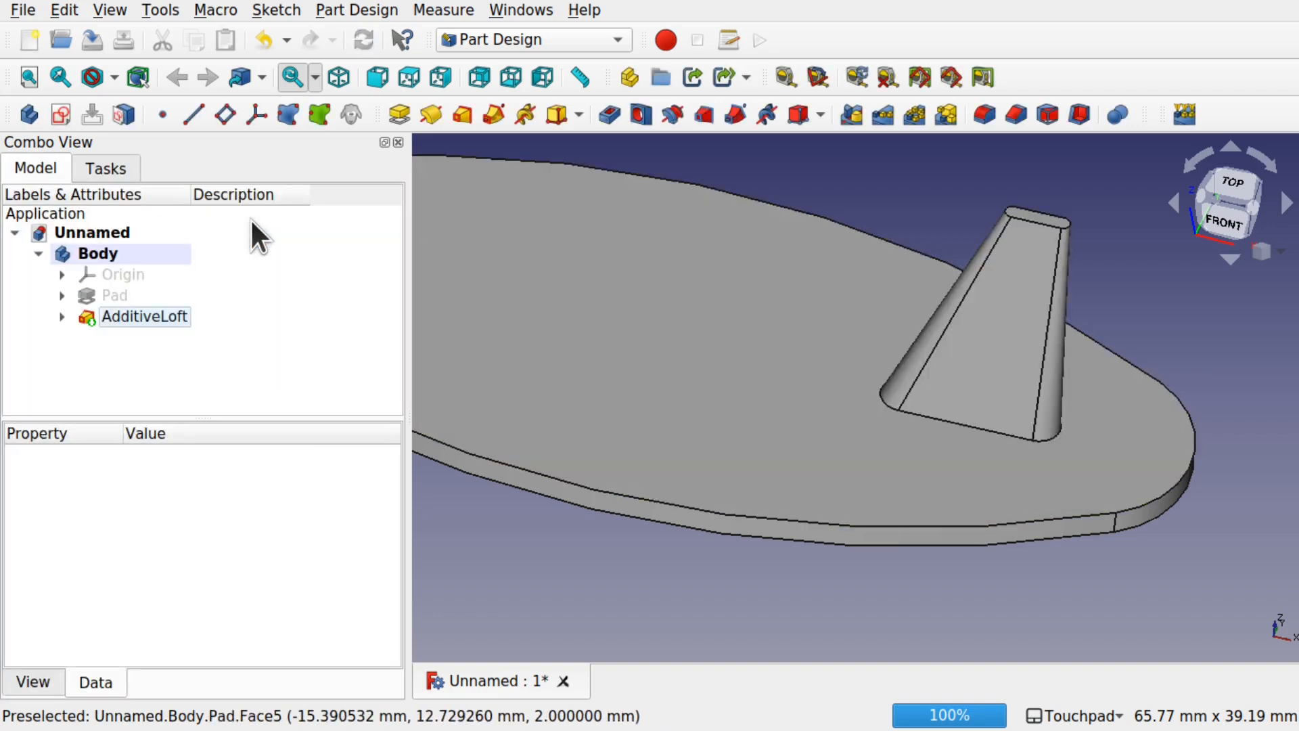
- Examine the lofted fin from several angles and review the attachment offset of its upper section sketch
{"action": "left_click", "coordinate": [134, 314]}
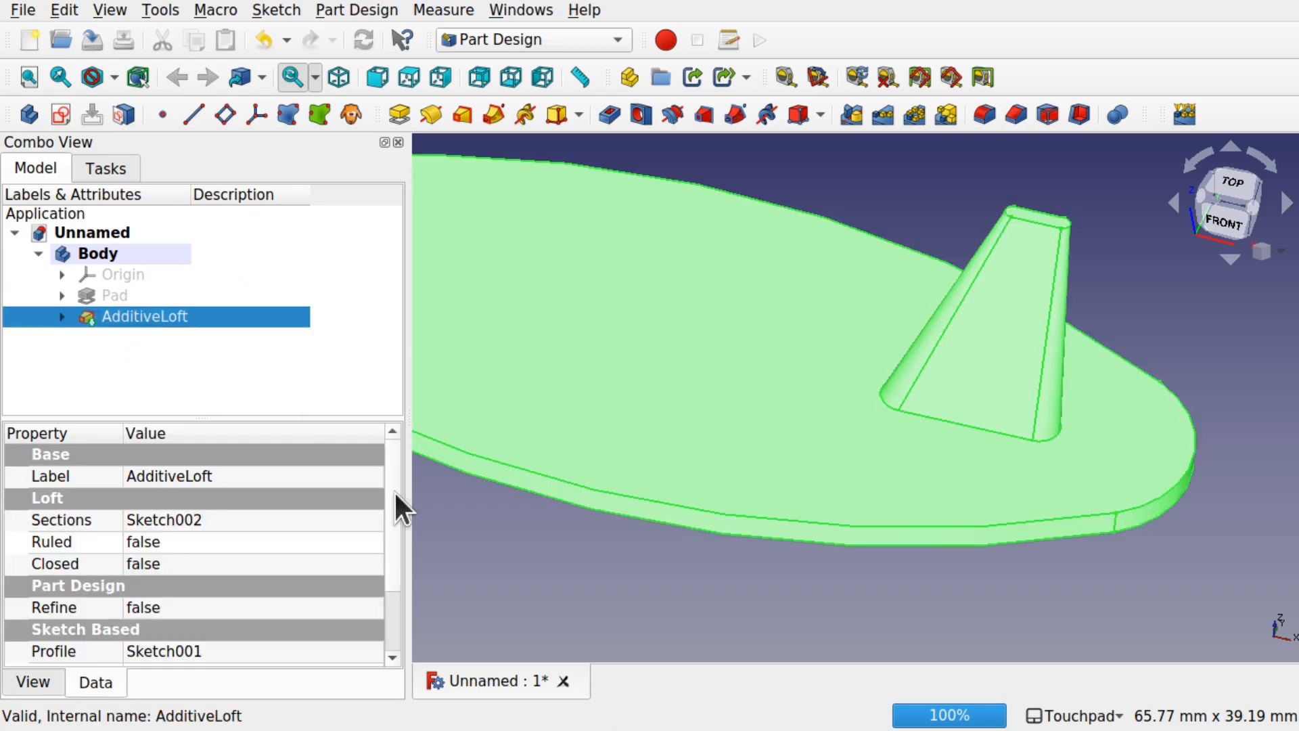
{"action": "left_click", "coordinate": [628, 607]}
{"action": "left_click_drag", "start_coordinate": [1069, 428], "coordinate": [1042, 367], "text": "alt"}
{"action": "left_click_drag", "start_coordinate": [977, 439], "coordinate": [923, 489], "text": "alt"}
{"action": "left_click", "coordinate": [923, 491]}
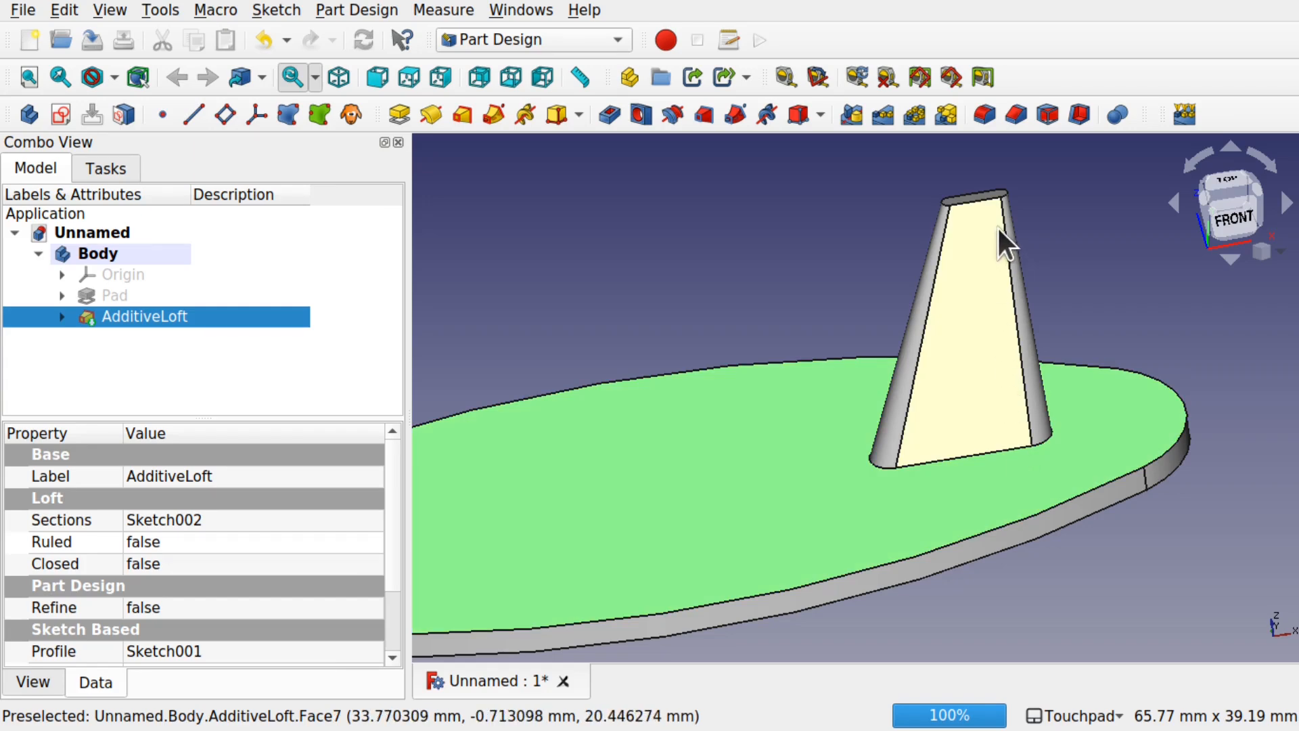
{"action": "left_click", "coordinate": [55, 315]}
{"action": "left_click", "coordinate": [153, 360]}
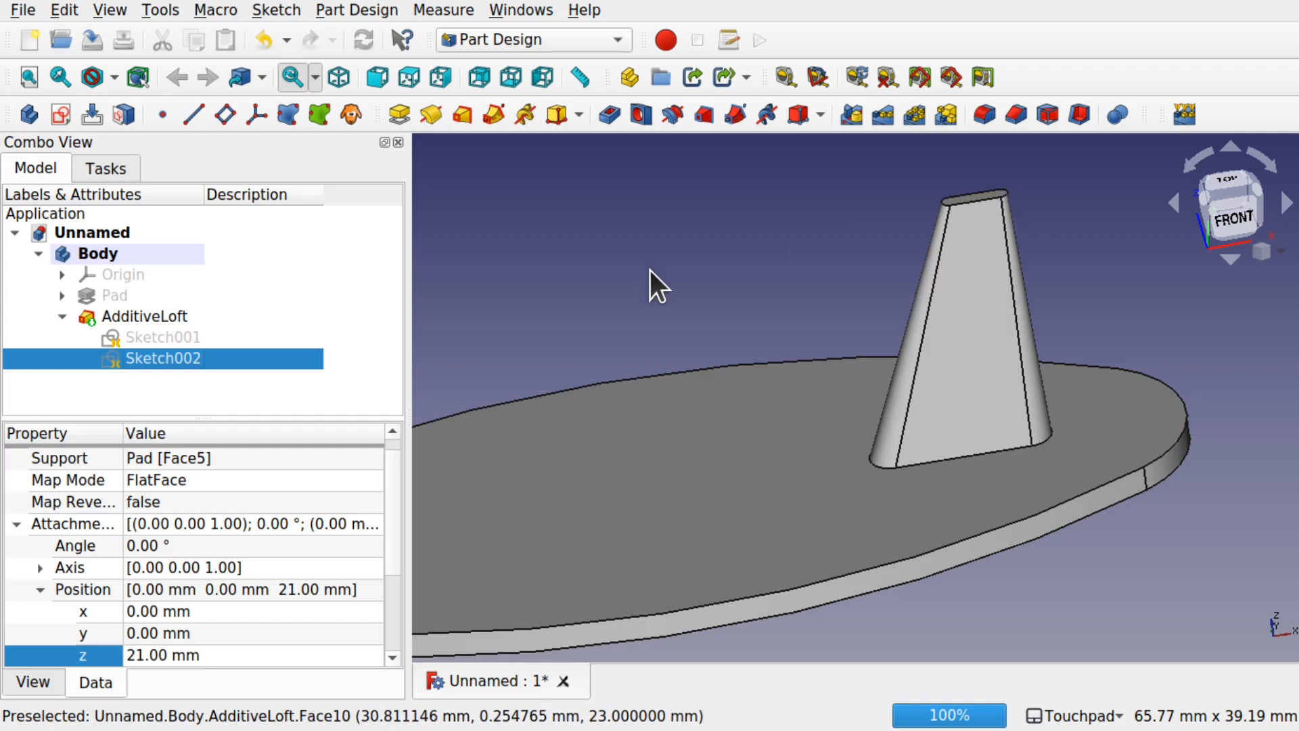
{"action": "middle_click_drag", "start_coordinate": [649, 269], "coordinate": [810, 255]}
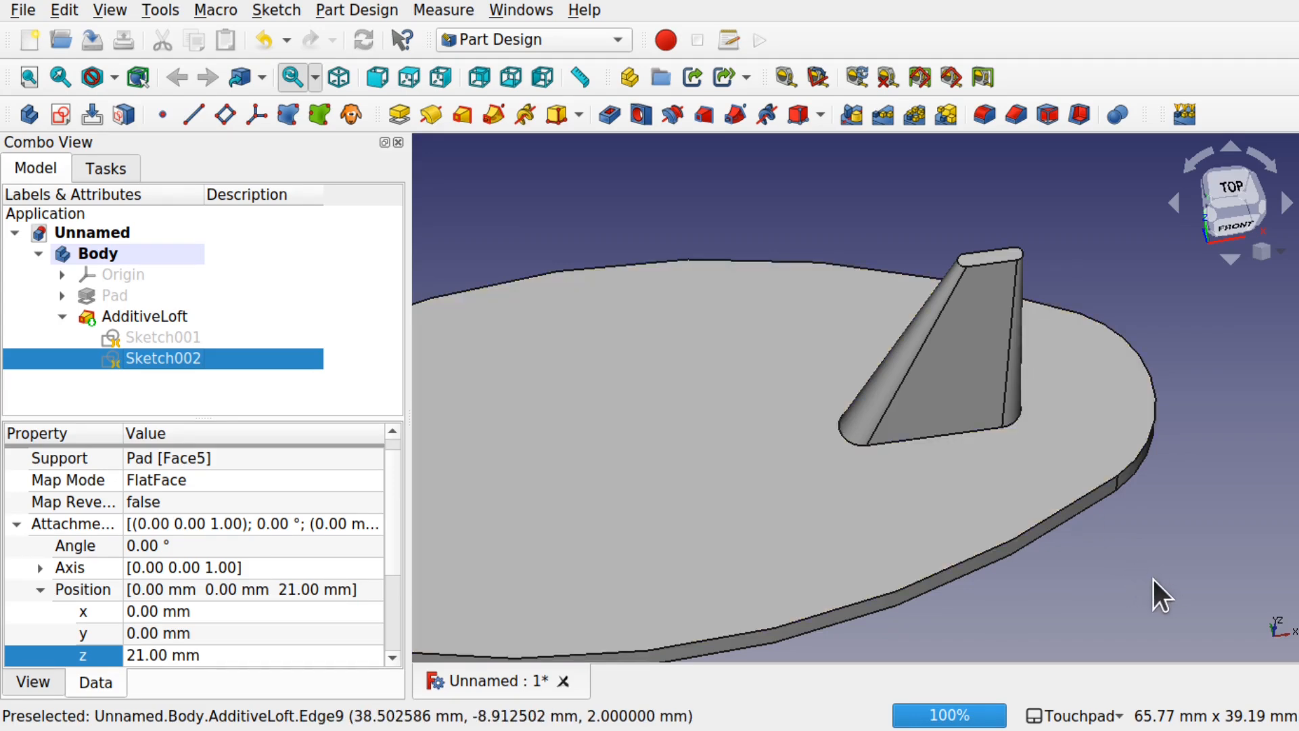
{"action": "middle_click_drag", "start_coordinate": [1138, 557], "coordinate": [1017, 516]}
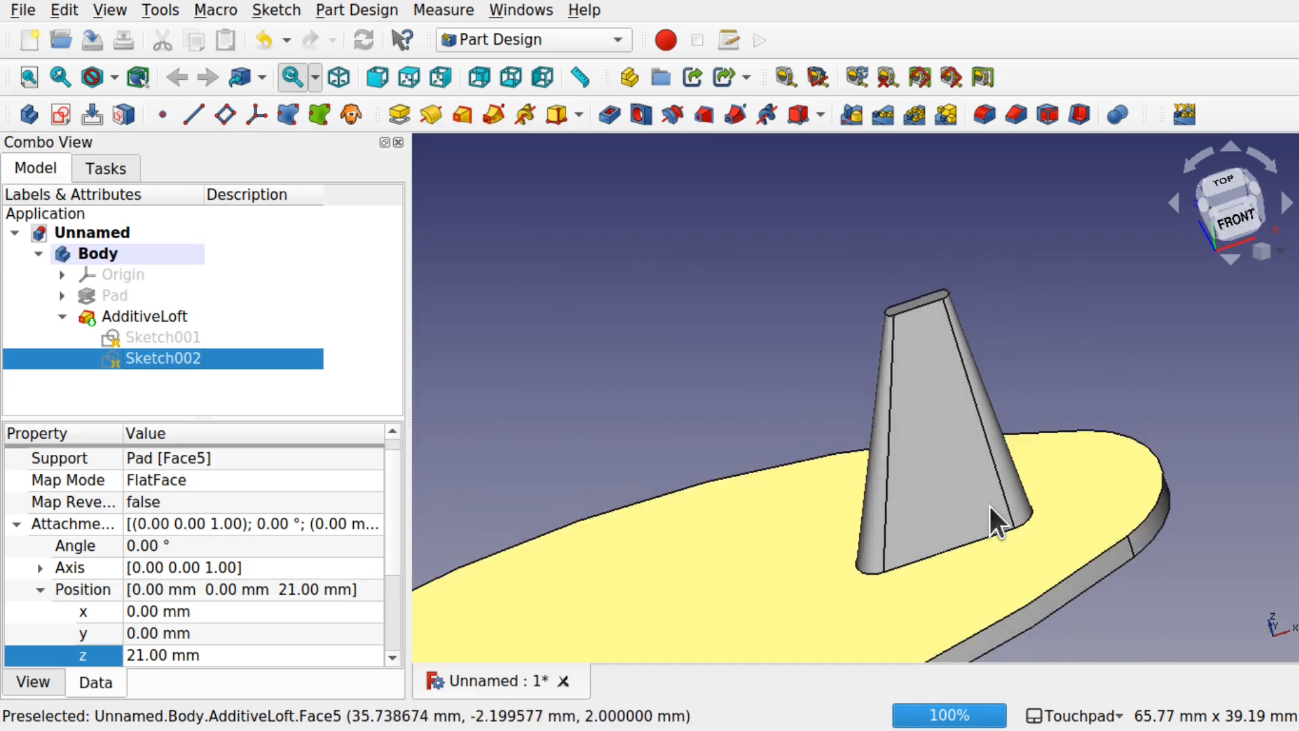
{"action": "left_click", "coordinate": [947, 457]}
{"action": "middle_click_drag", "start_coordinate": [935, 398], "coordinate": [994, 499]}
{"action": "key", "text": "0"}
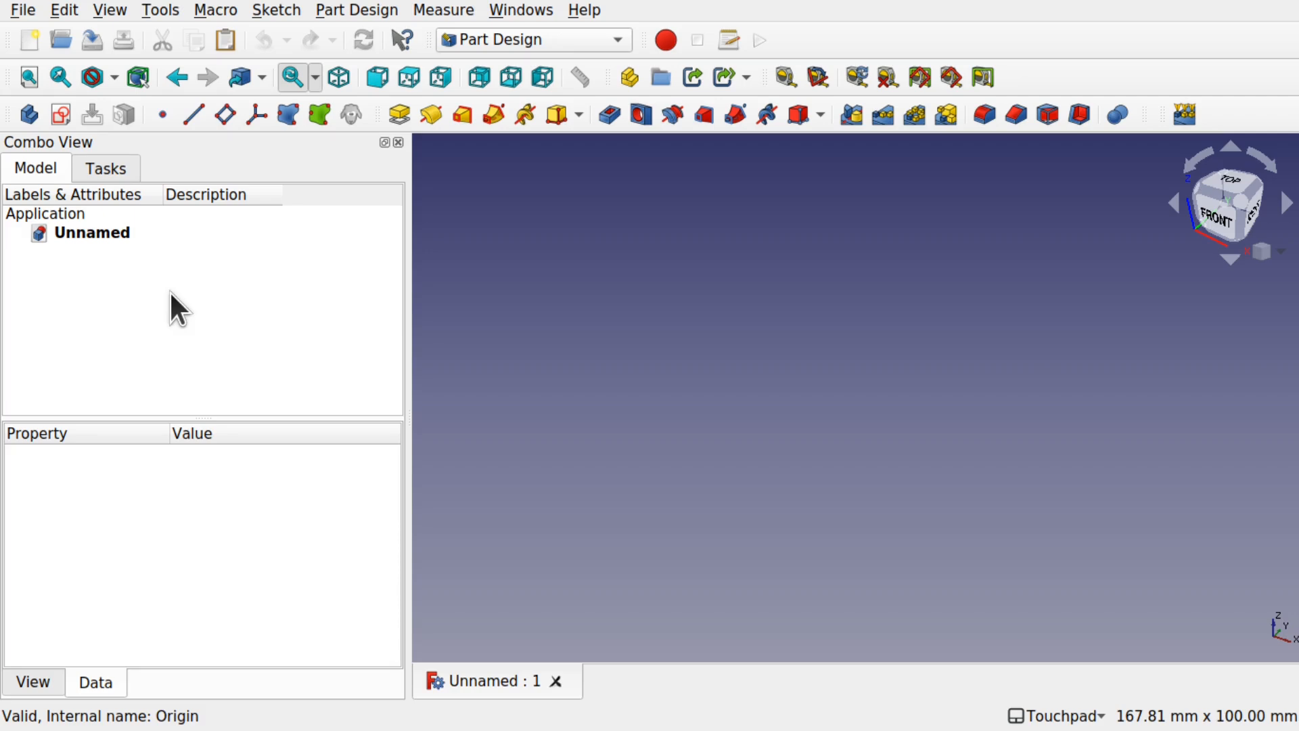
- Create a body in the empty document and start a sketch on its XZ plane
{"action": "left_click", "coordinate": [28, 116]}
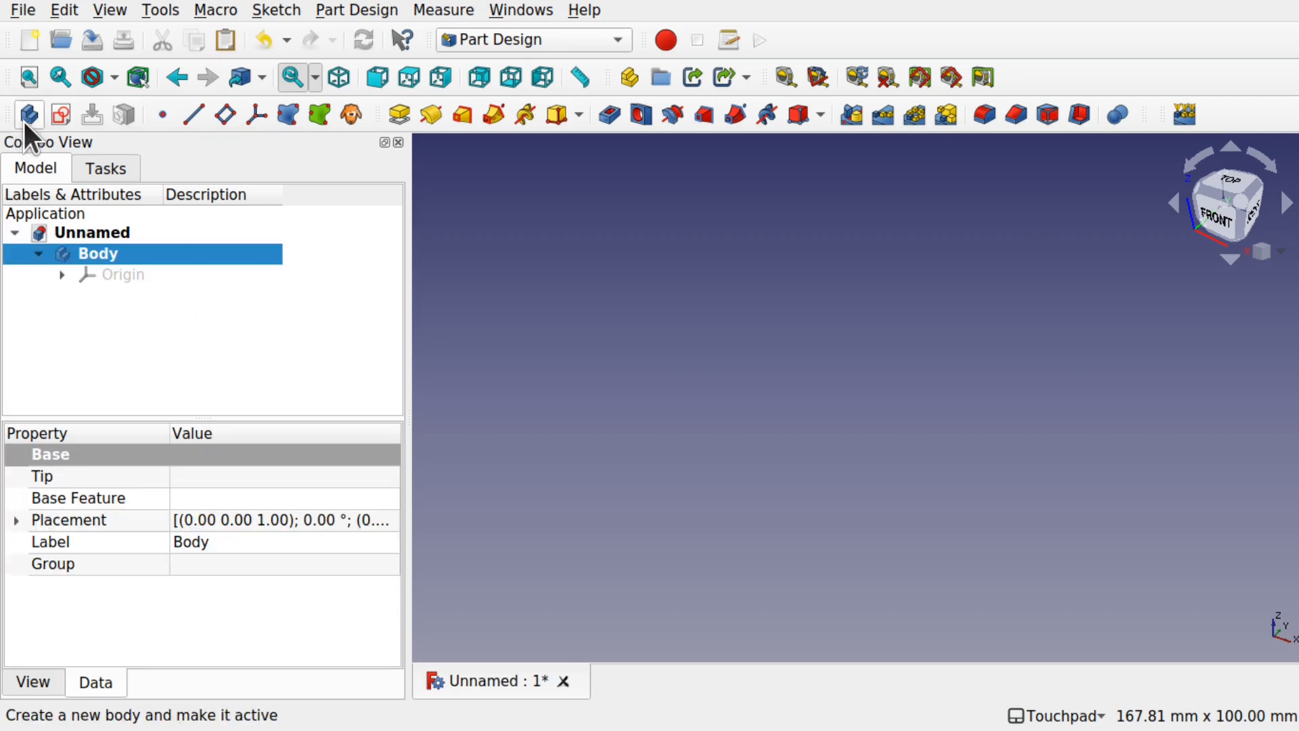
{"action": "left_click", "coordinate": [62, 115]}
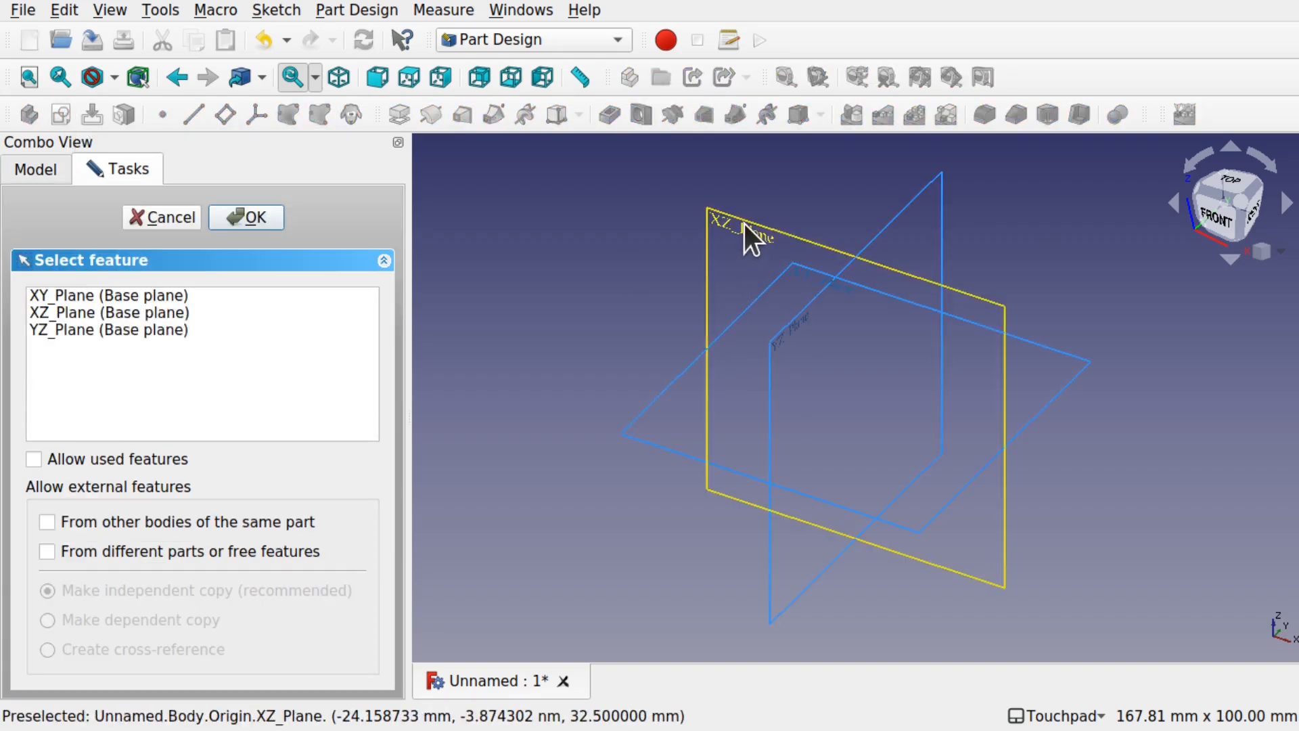
{"action": "left_click", "coordinate": [112, 312]}
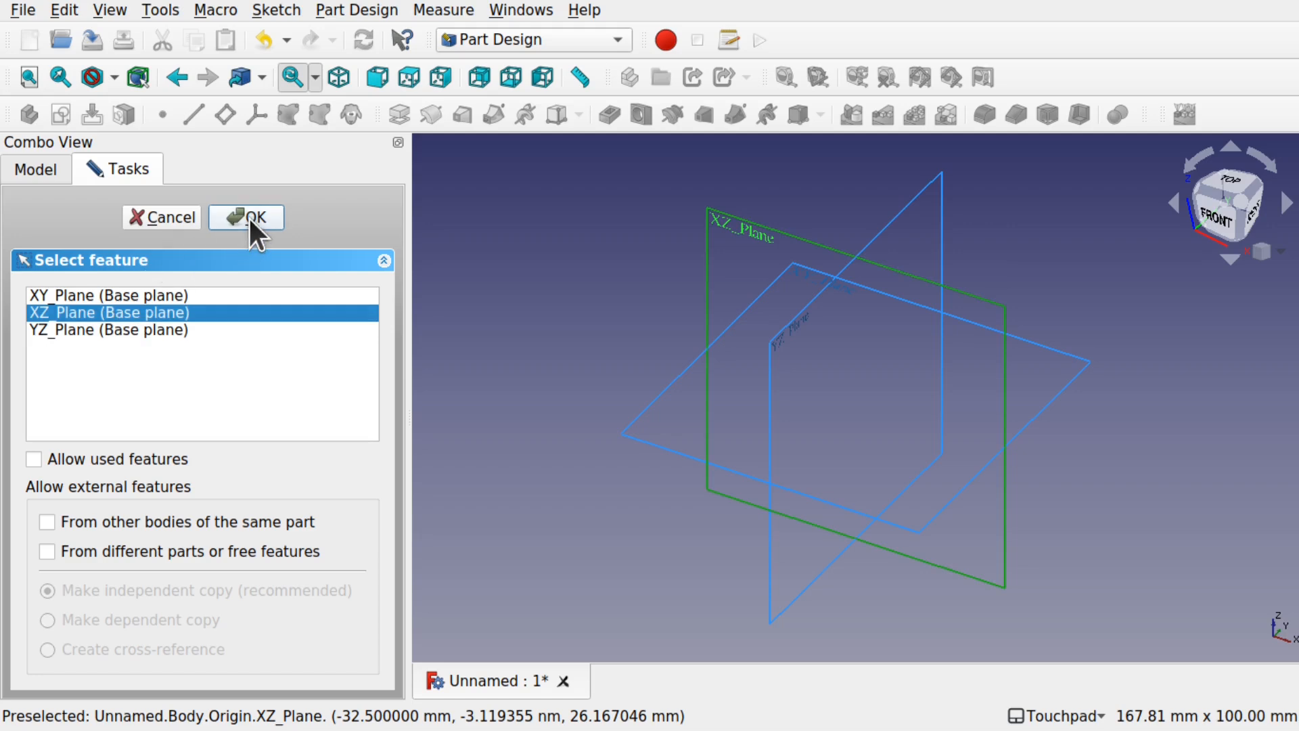
{"action": "left_click", "coordinate": [249, 217]}
- Draw a right triangle about 61 mm wide and 38 mm high on the horizontal axis and delete its redundant horizontal constraint
{"action": "left_click", "coordinate": [283, 115]}
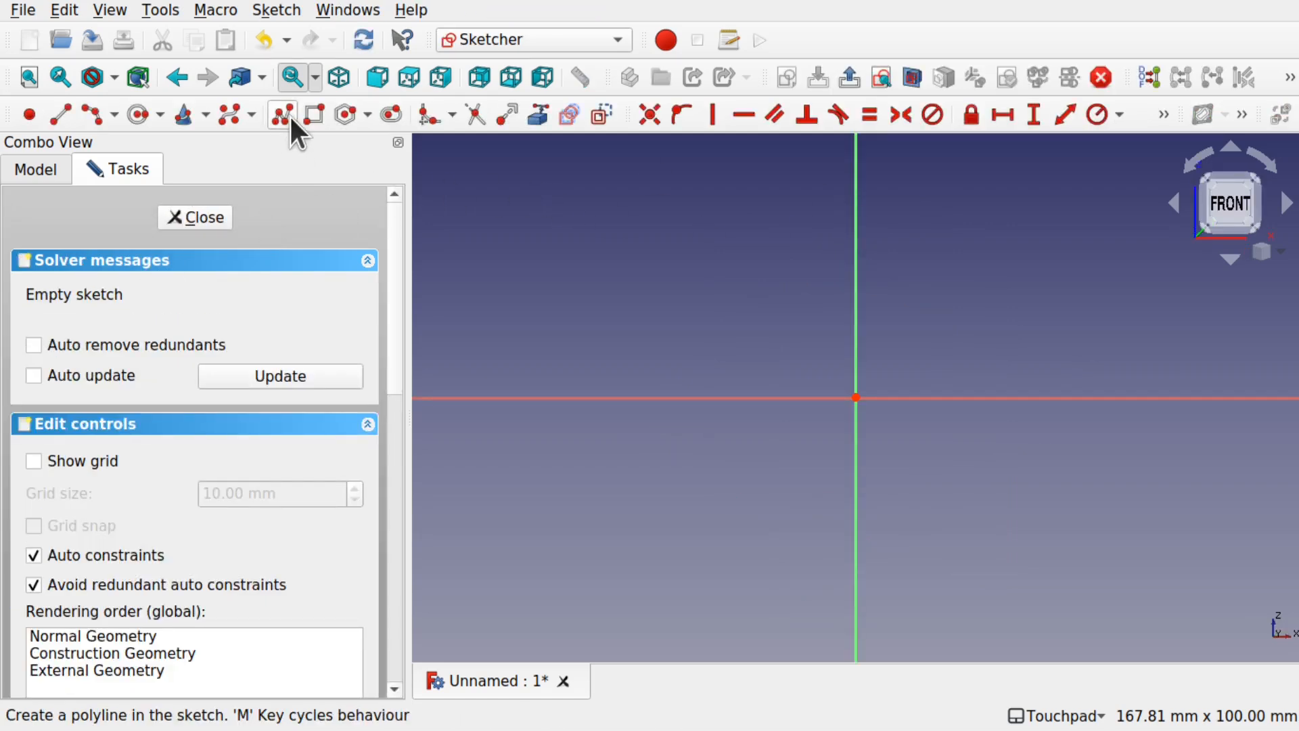
{"action": "left_click", "coordinate": [671, 396]}
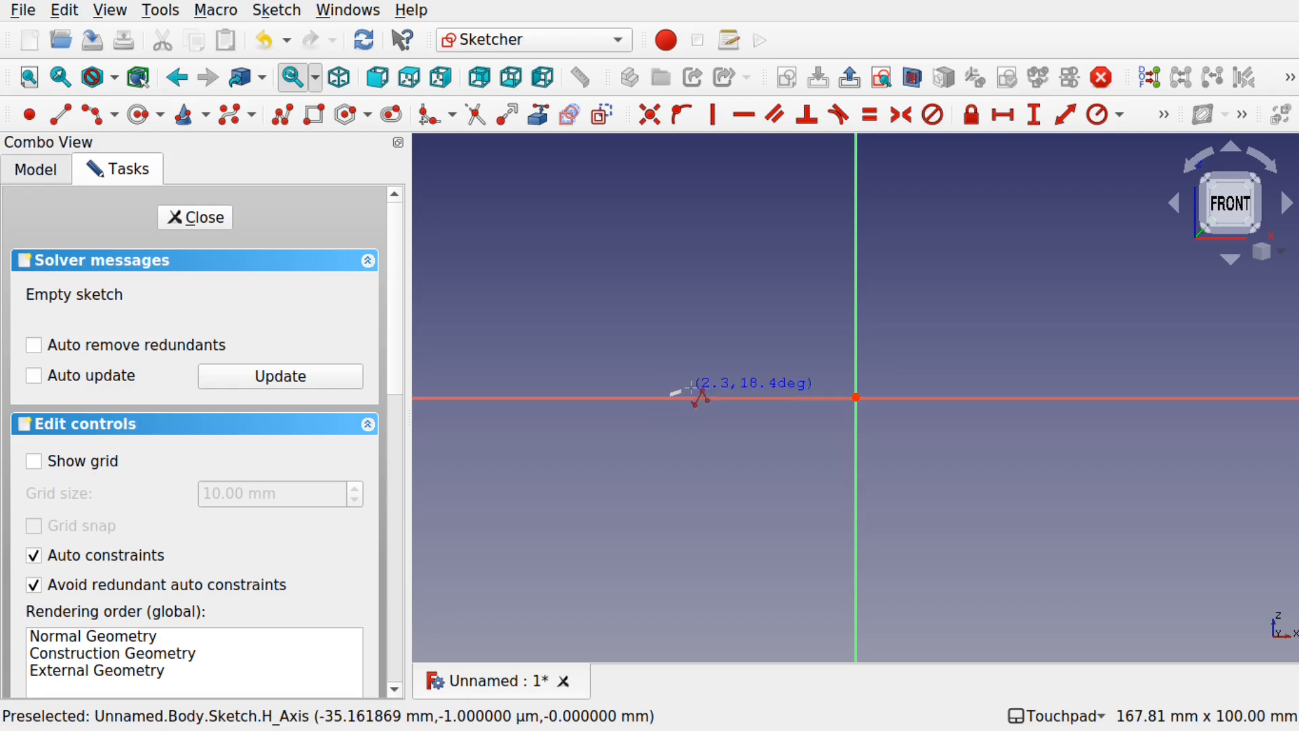
{"action": "left_click", "coordinate": [991, 194]}
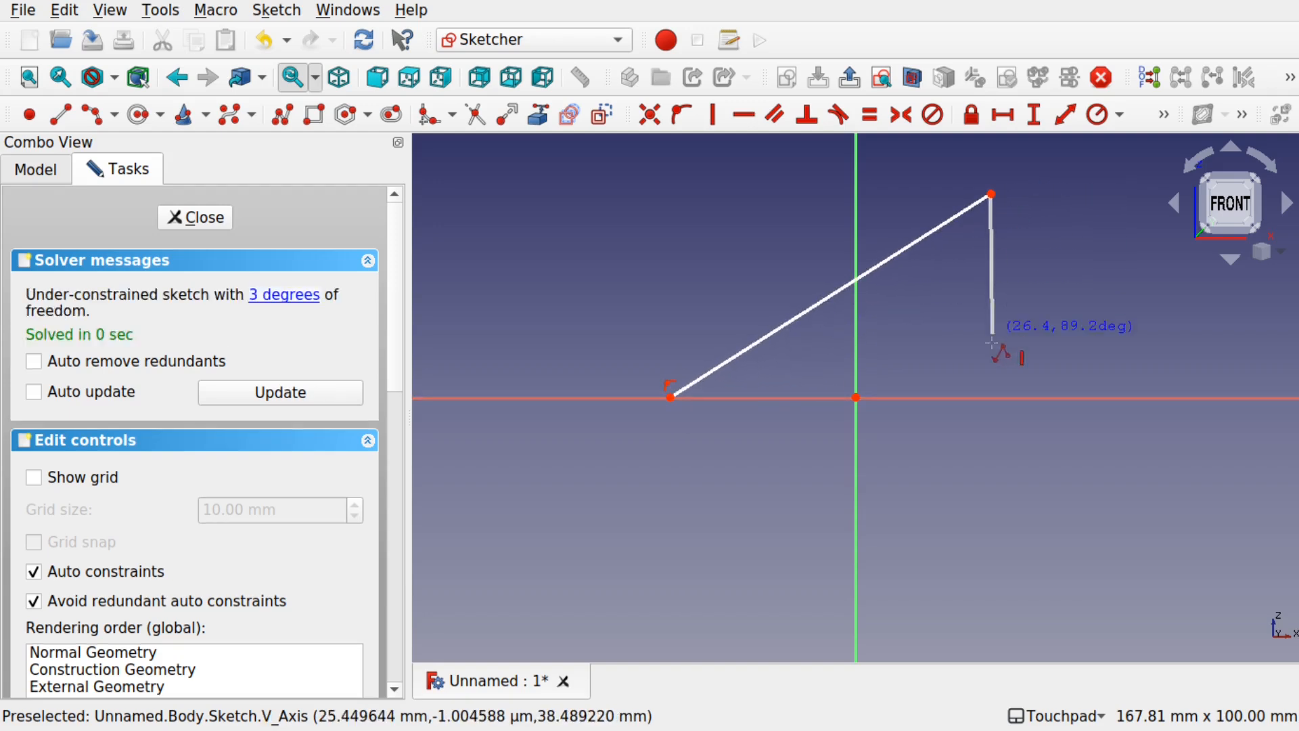
{"action": "left_click", "coordinate": [991, 398]}
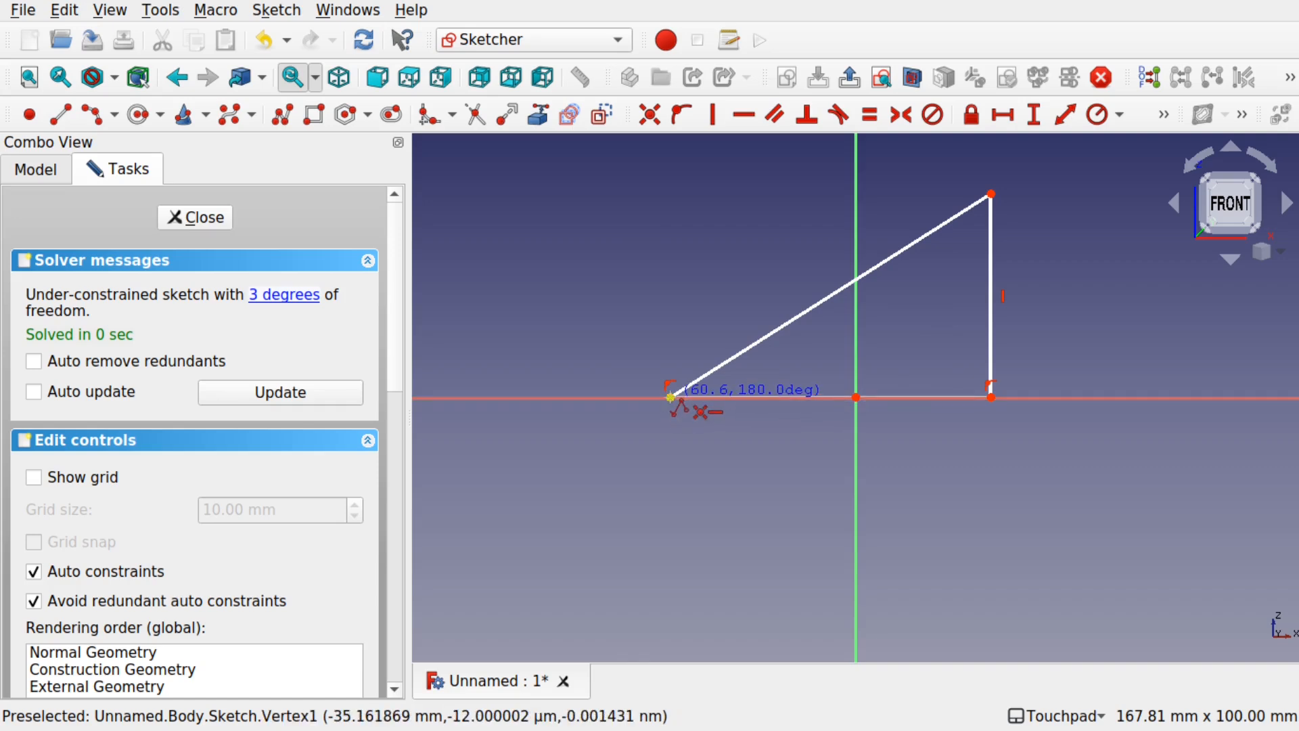
{"action": "left_click", "coordinate": [669, 398]}
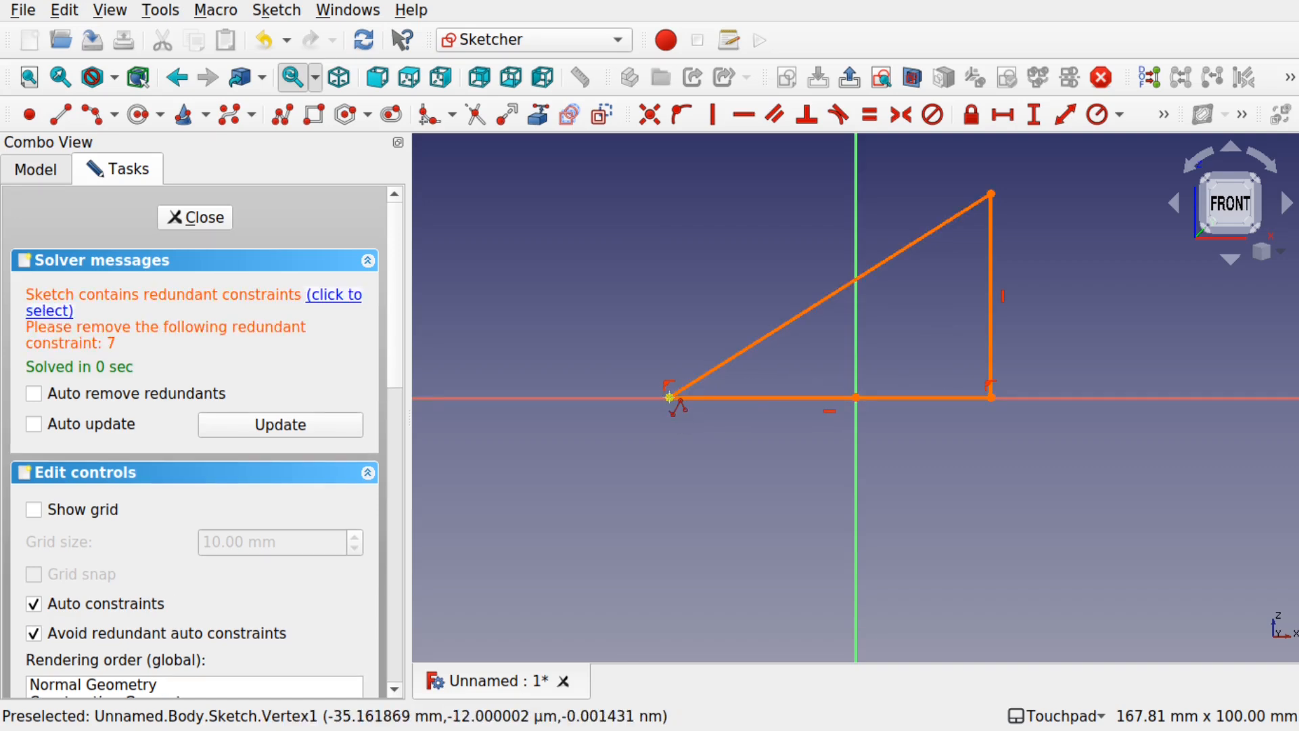
{"action": "left_click", "coordinate": [338, 298]}
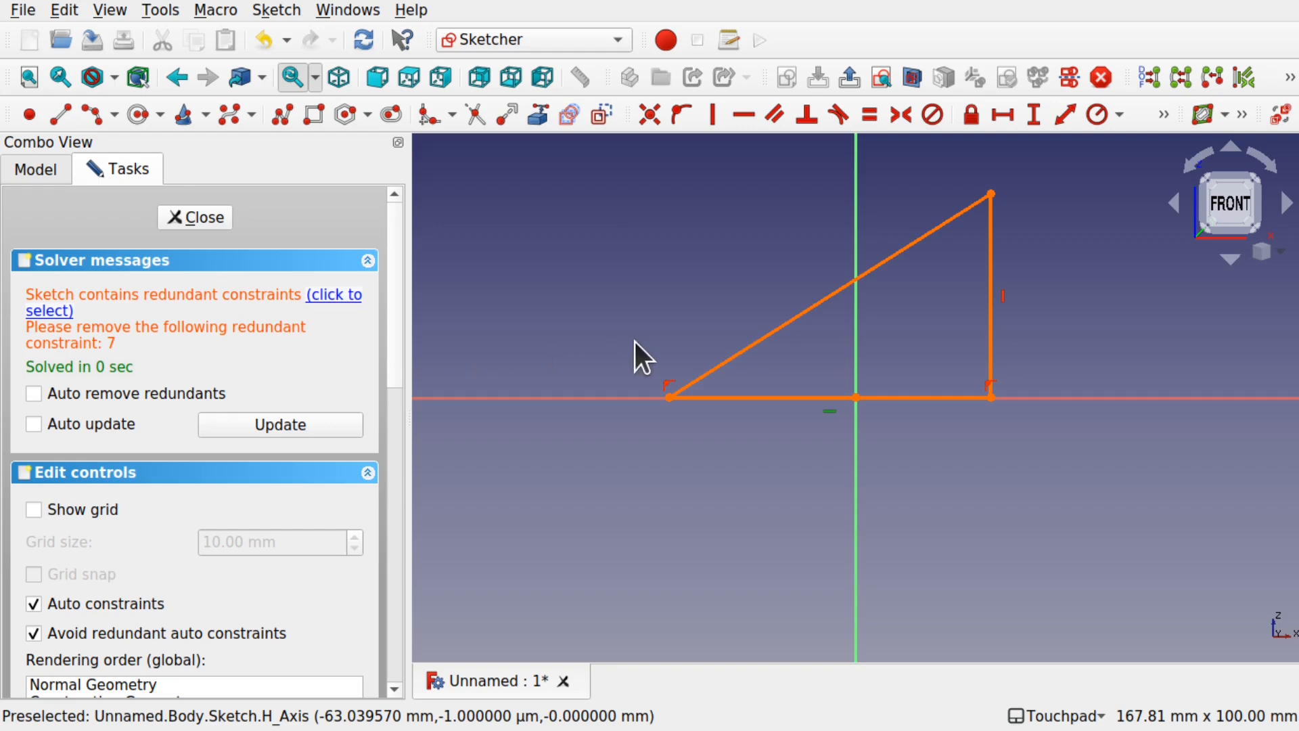
{"action": "key", "text": "Delete"}
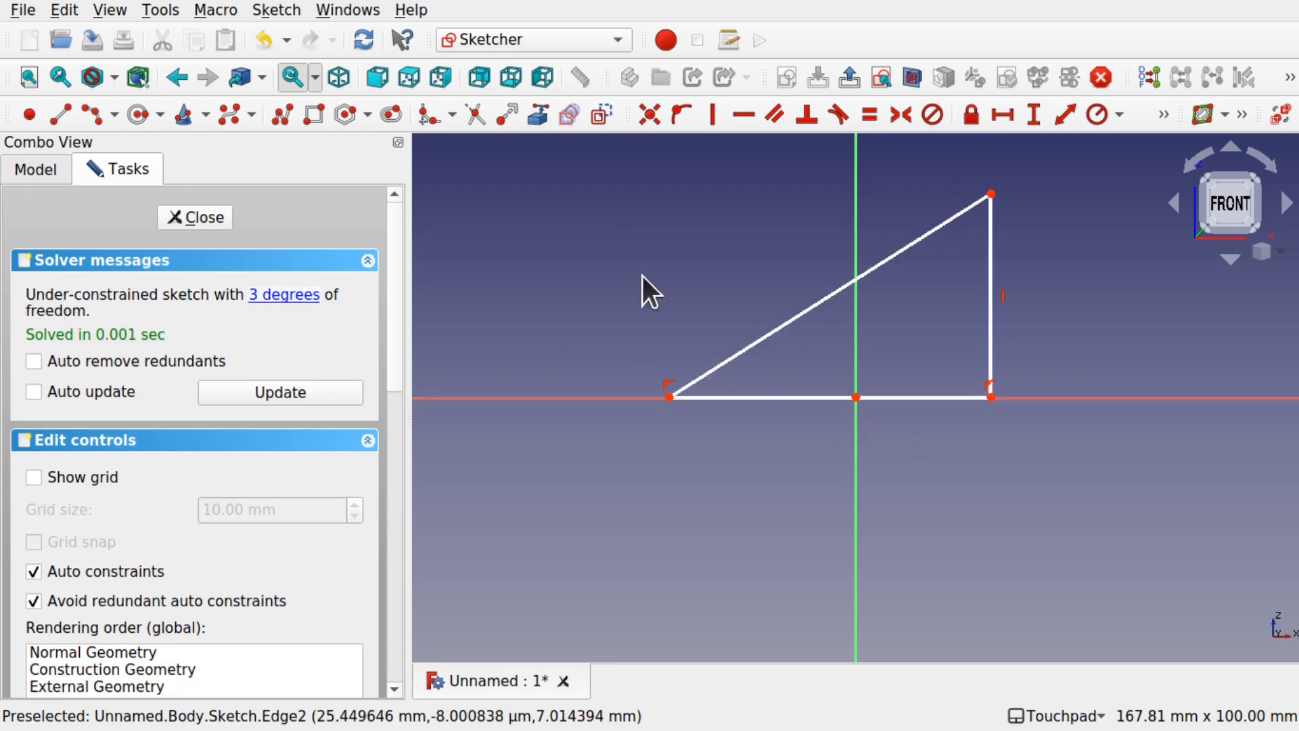
- Round all three corners of the triangle with sketch fillets and close the sketch
{"action": "left_click", "coordinate": [428, 117]}
{"action": "left_click", "coordinate": [700, 374]}
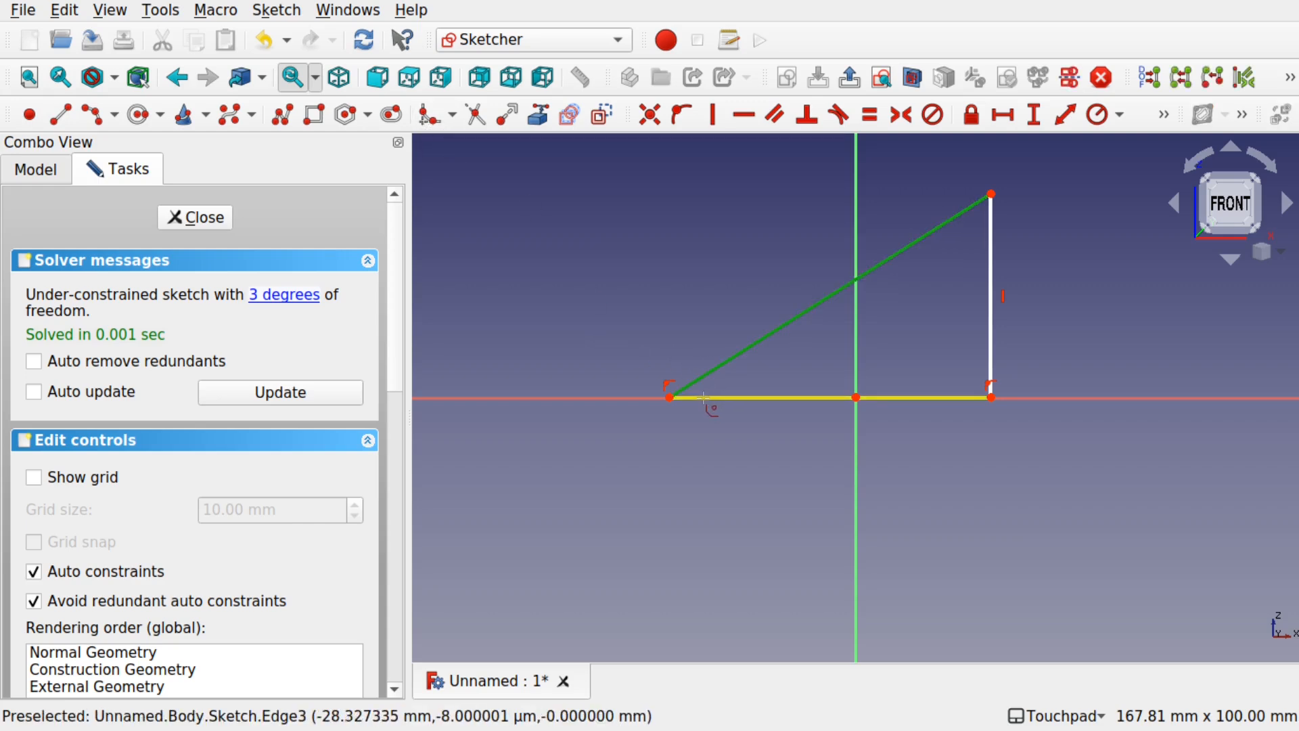
{"action": "left_click", "coordinate": [708, 398]}
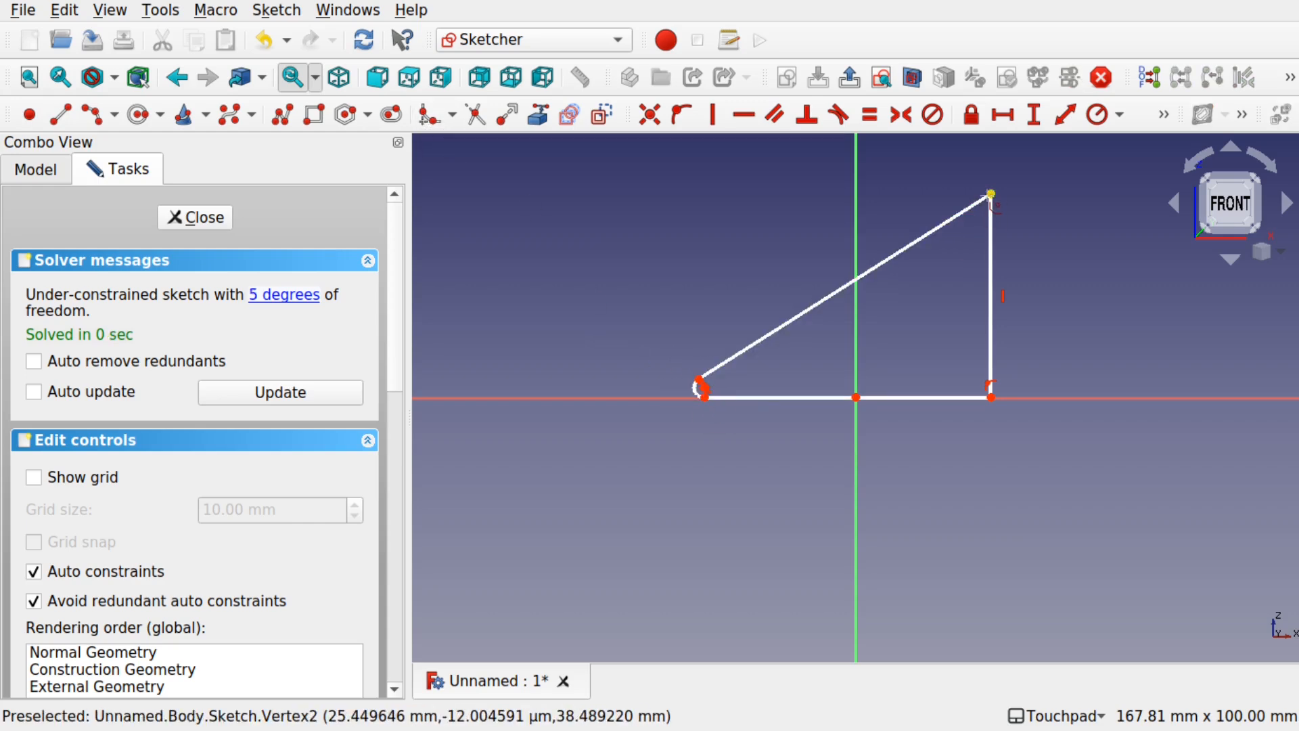
{"action": "left_click", "coordinate": [959, 214]}
{"action": "left_click", "coordinate": [991, 223]}
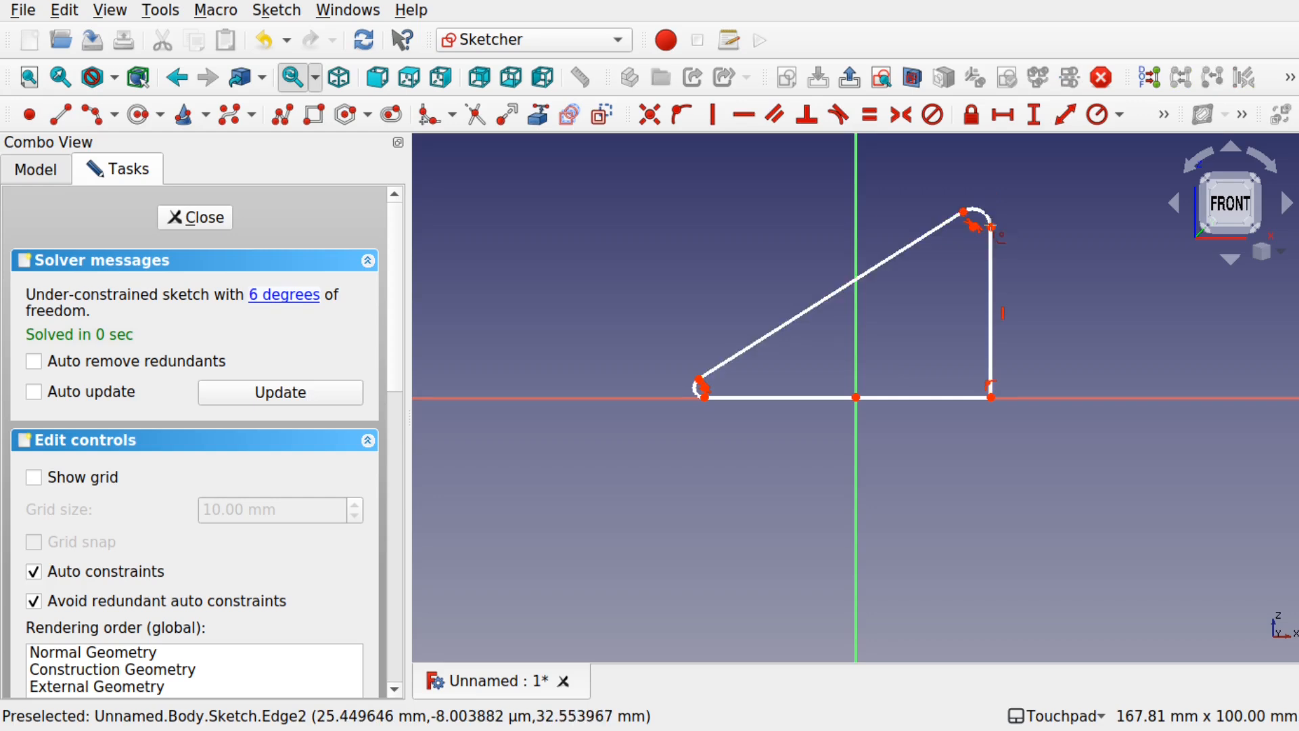
{"action": "left_click", "coordinate": [975, 397]}
{"action": "left_click", "coordinate": [991, 376]}
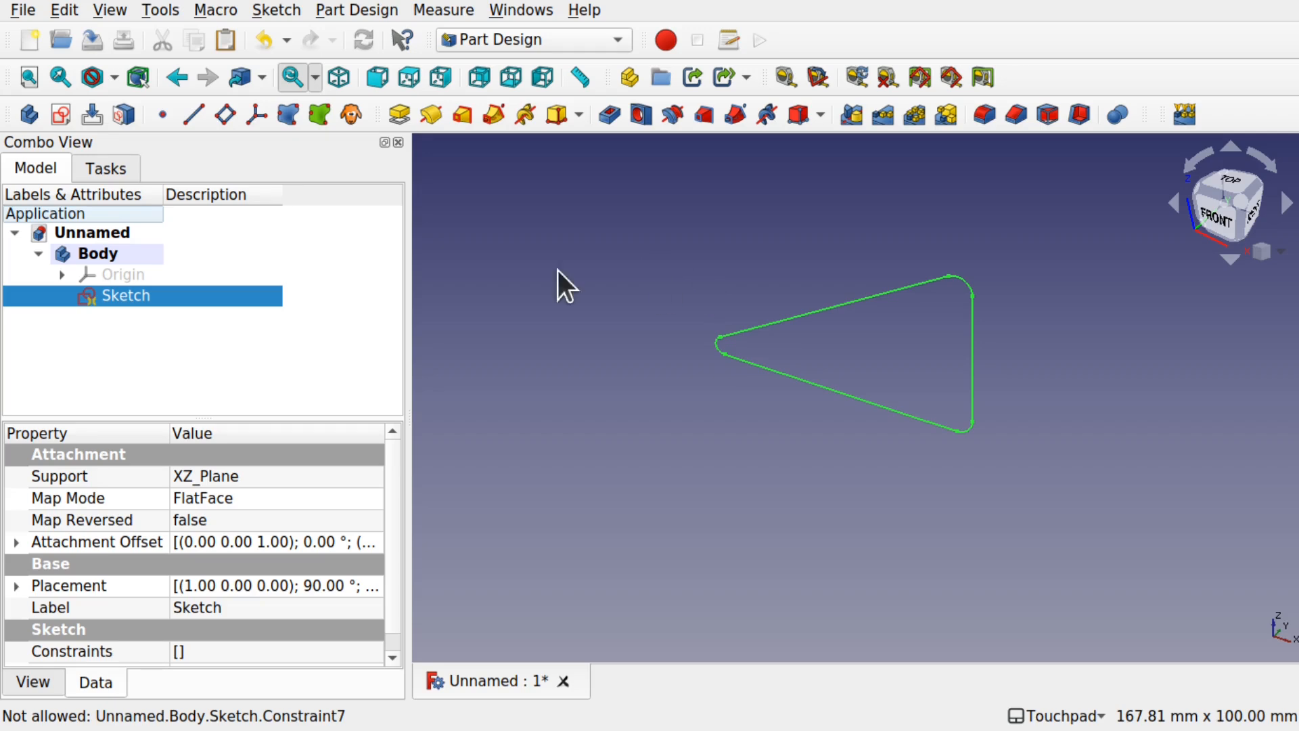
- Pad the rounded triangle with a length of 5 mm
{"action": "left_click", "coordinate": [29, 73]}
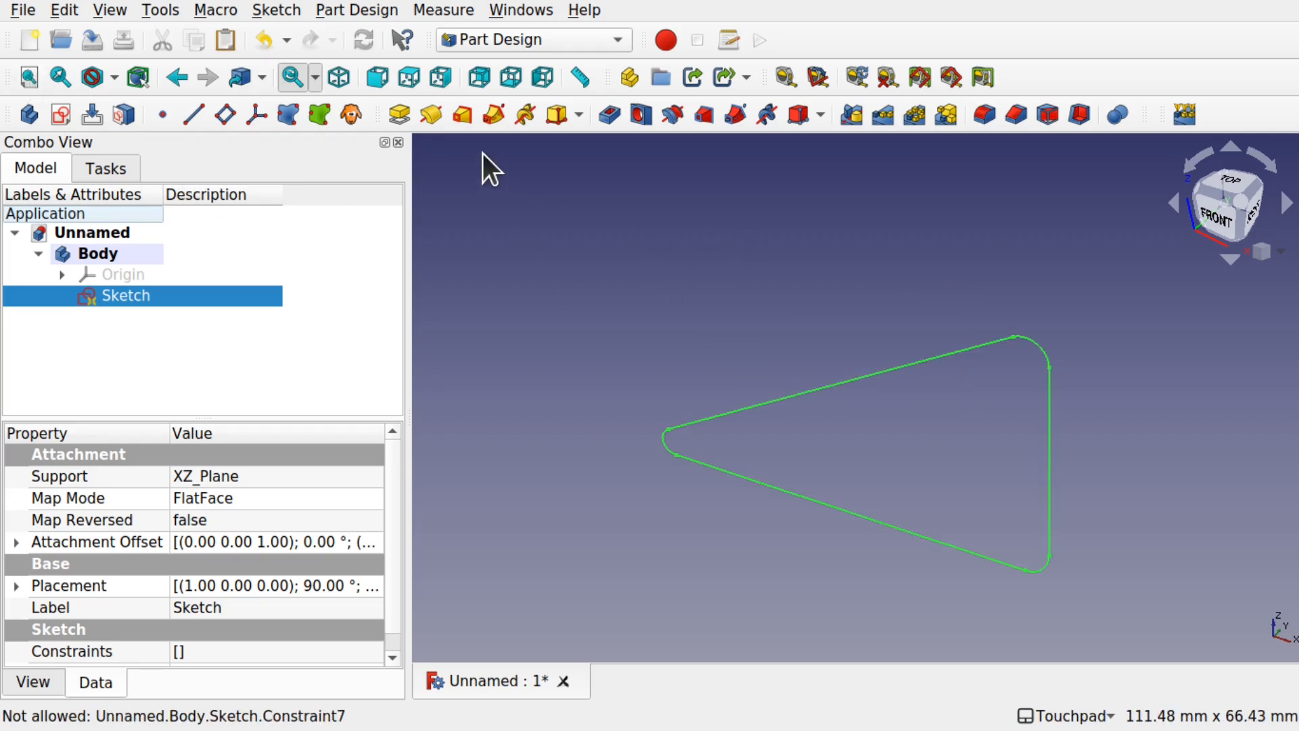
{"action": "left_click", "coordinate": [399, 113]}
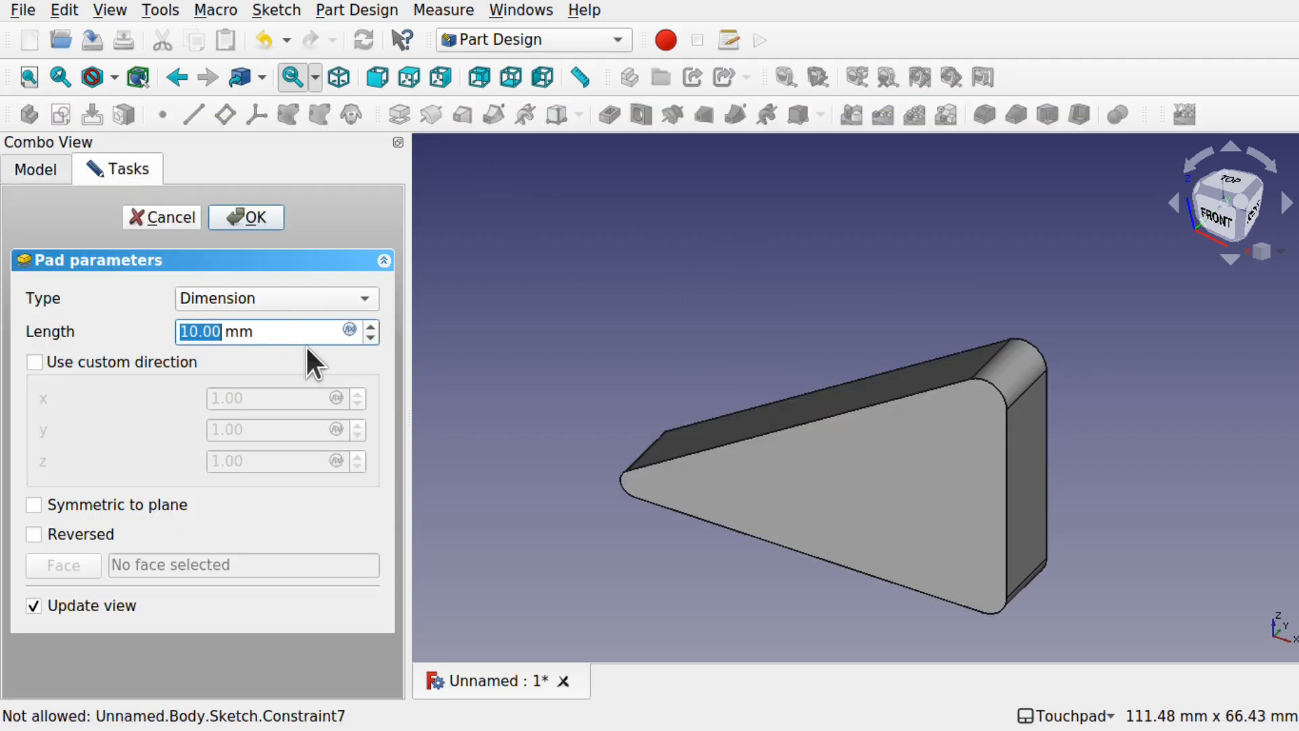
{"action": "type", "text": "5"}
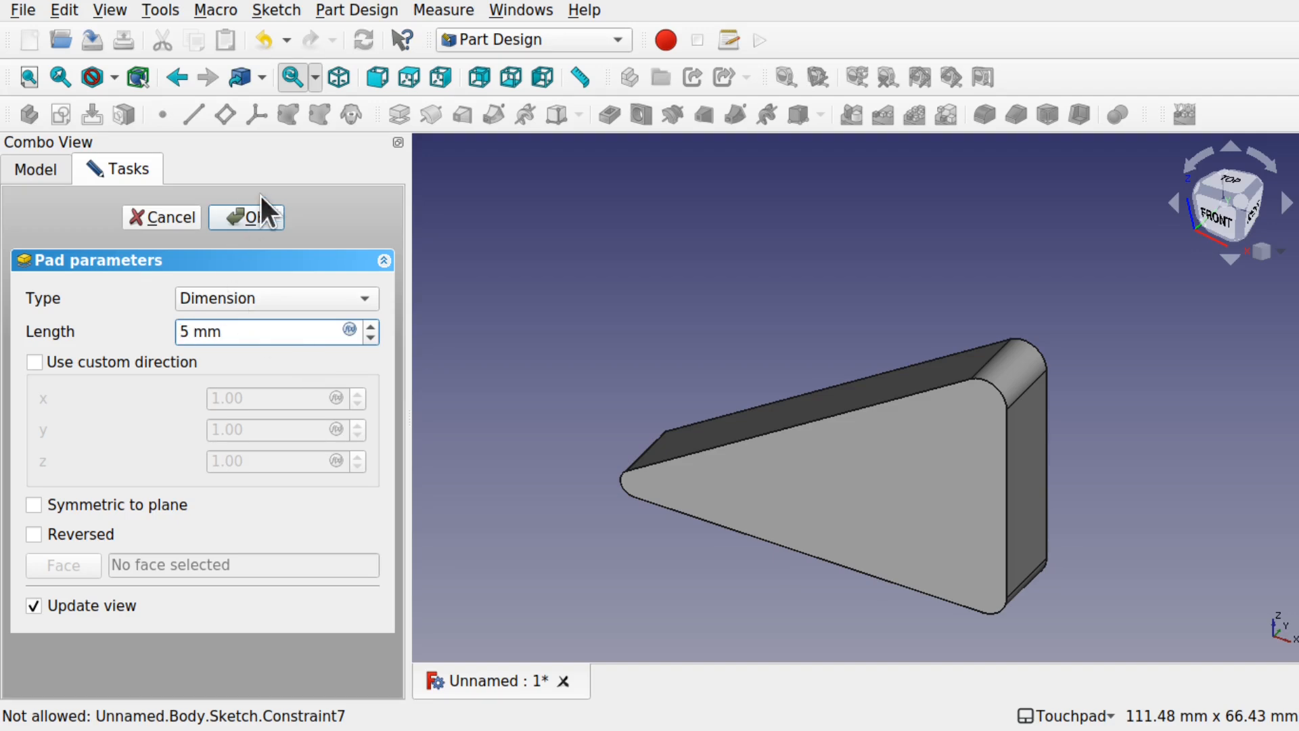
{"action": "left_click", "coordinate": [253, 216]}
- Start a sketch on the Pad's front triangular face and draw a horizontal slot just above the horizontal axis
{"action": "left_click_drag", "start_coordinate": [976, 493], "coordinate": [887, 408], "text": "alt"}
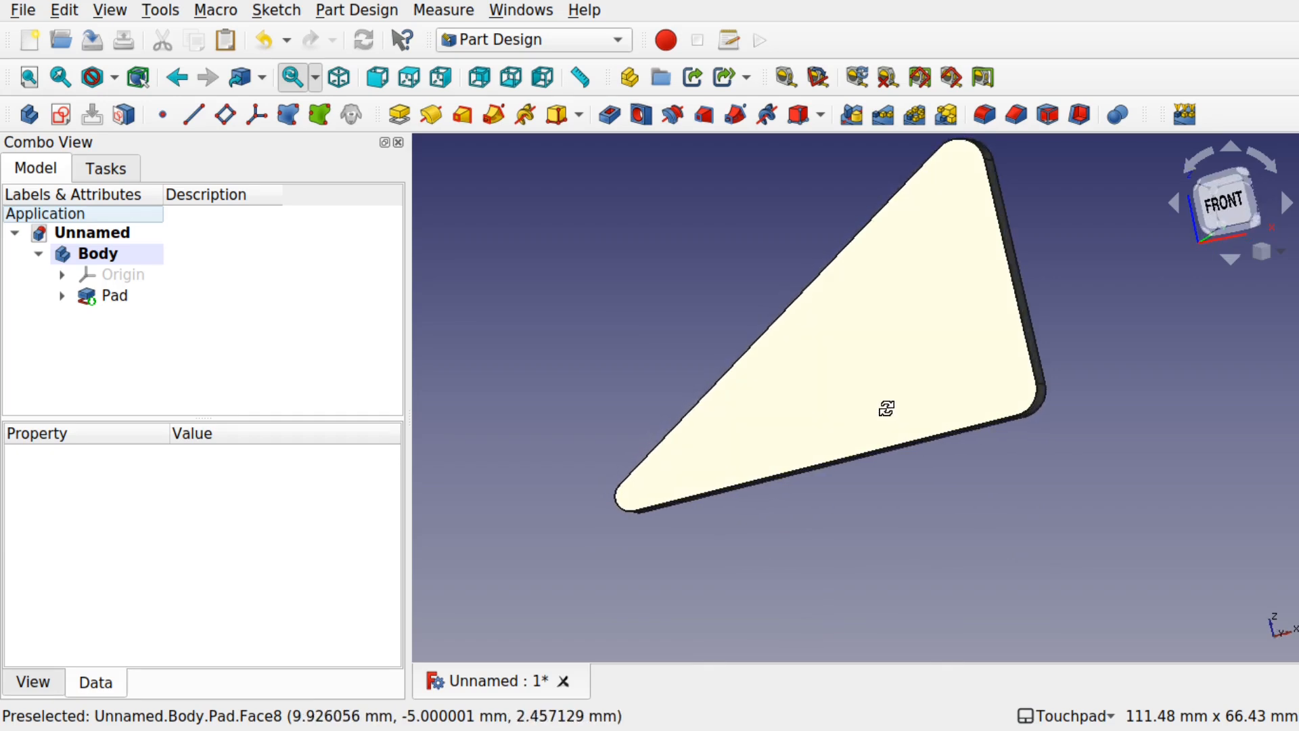
{"action": "left_click", "coordinate": [887, 316]}
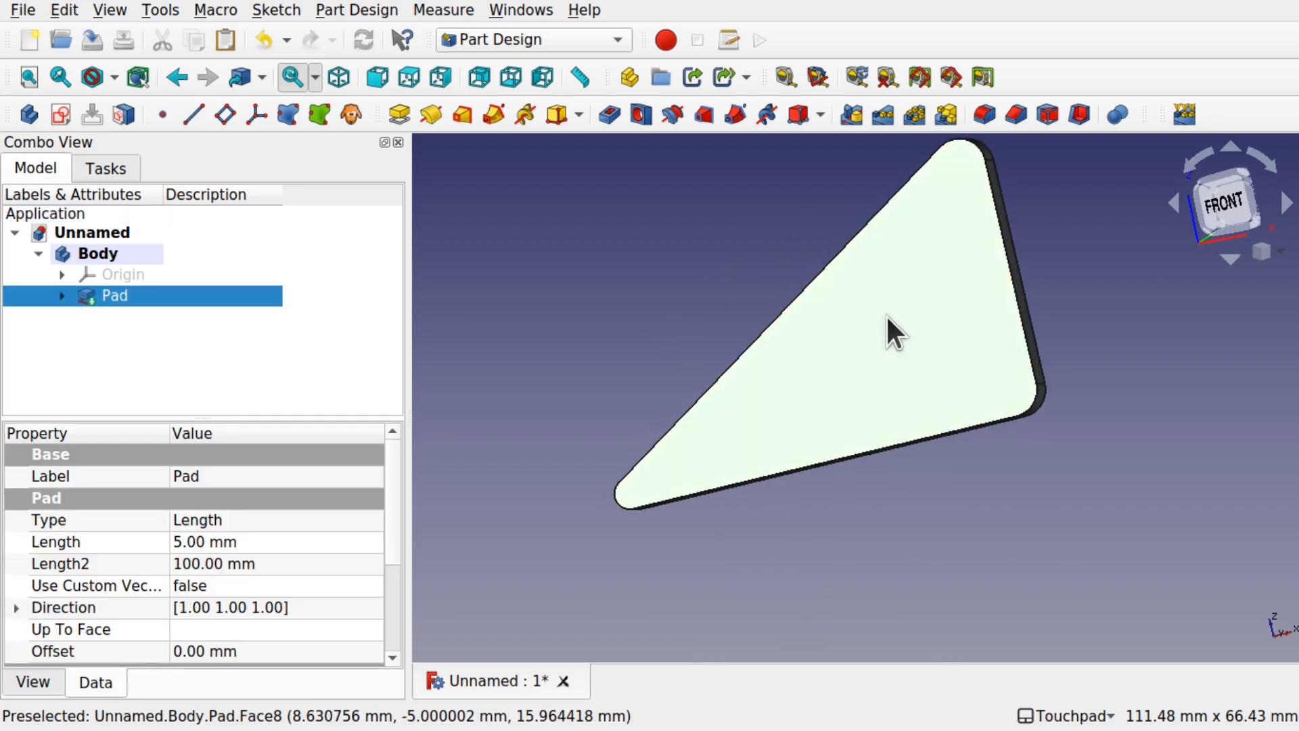
{"action": "left_click", "coordinate": [59, 113]}
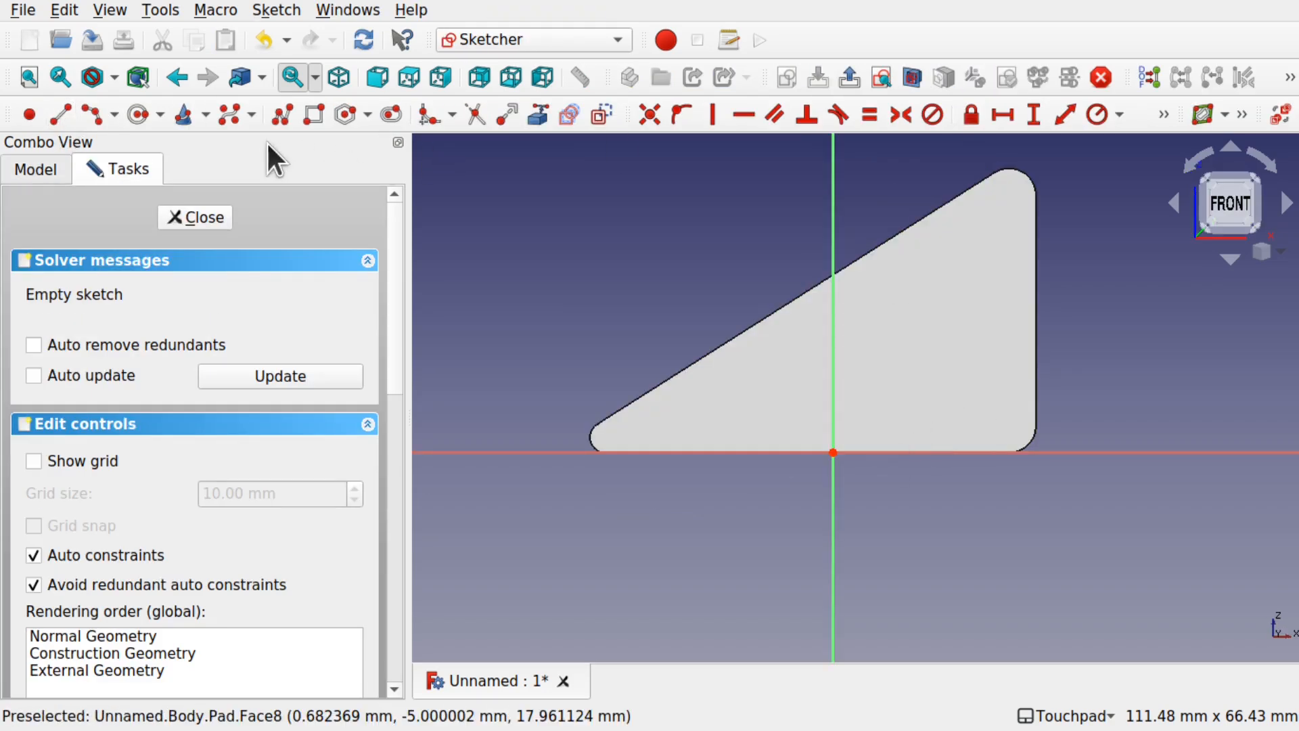
{"action": "left_click", "coordinate": [389, 113]}
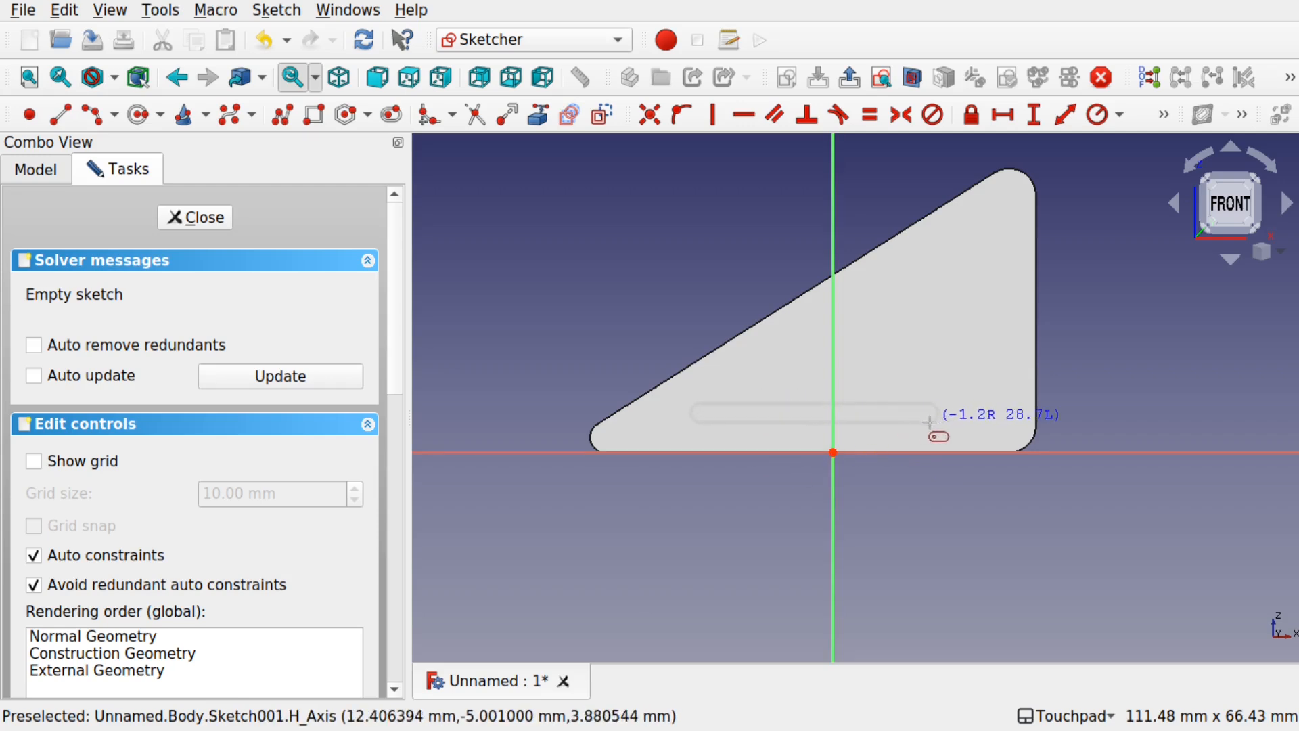
{"action": "left_click", "coordinate": [982, 396]}
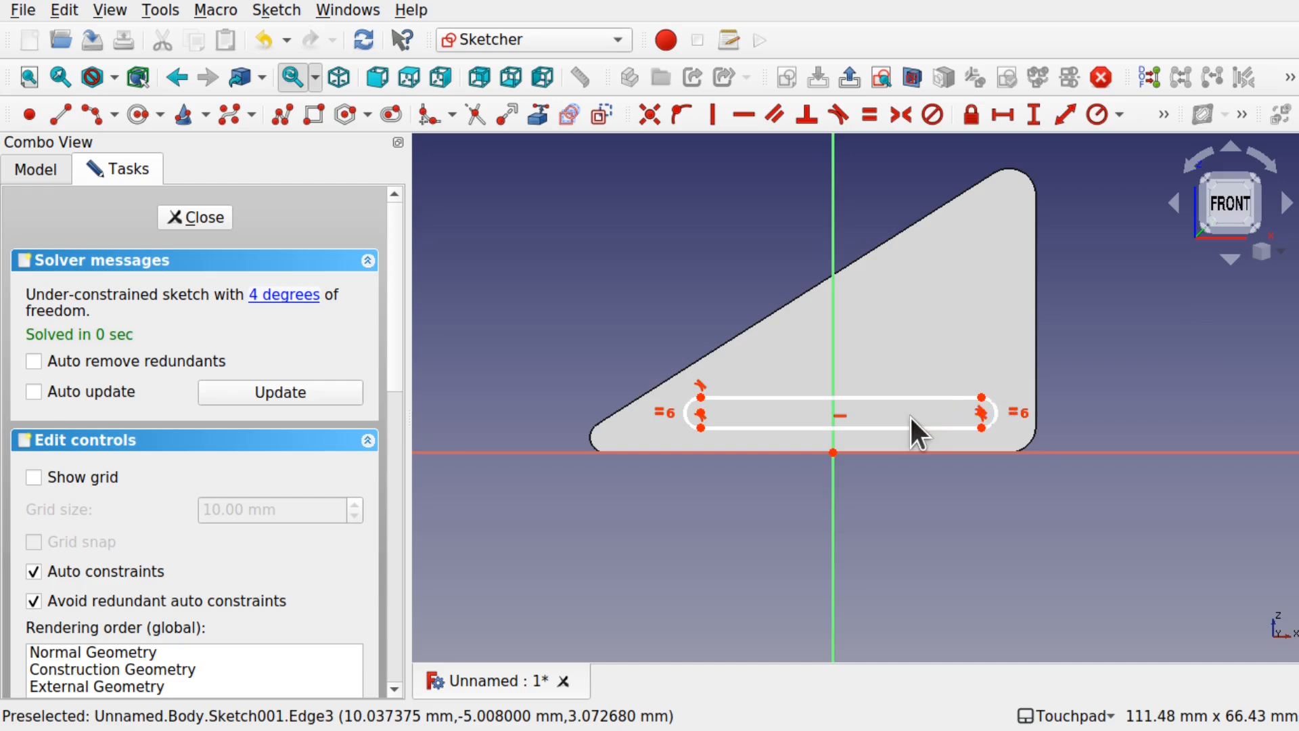
- Shorten the slot by moving in its end nearest the vertical side and delete its horizontal constraint
{"action": "left_click_drag", "start_coordinate": [979, 409], "coordinate": [933, 413]}
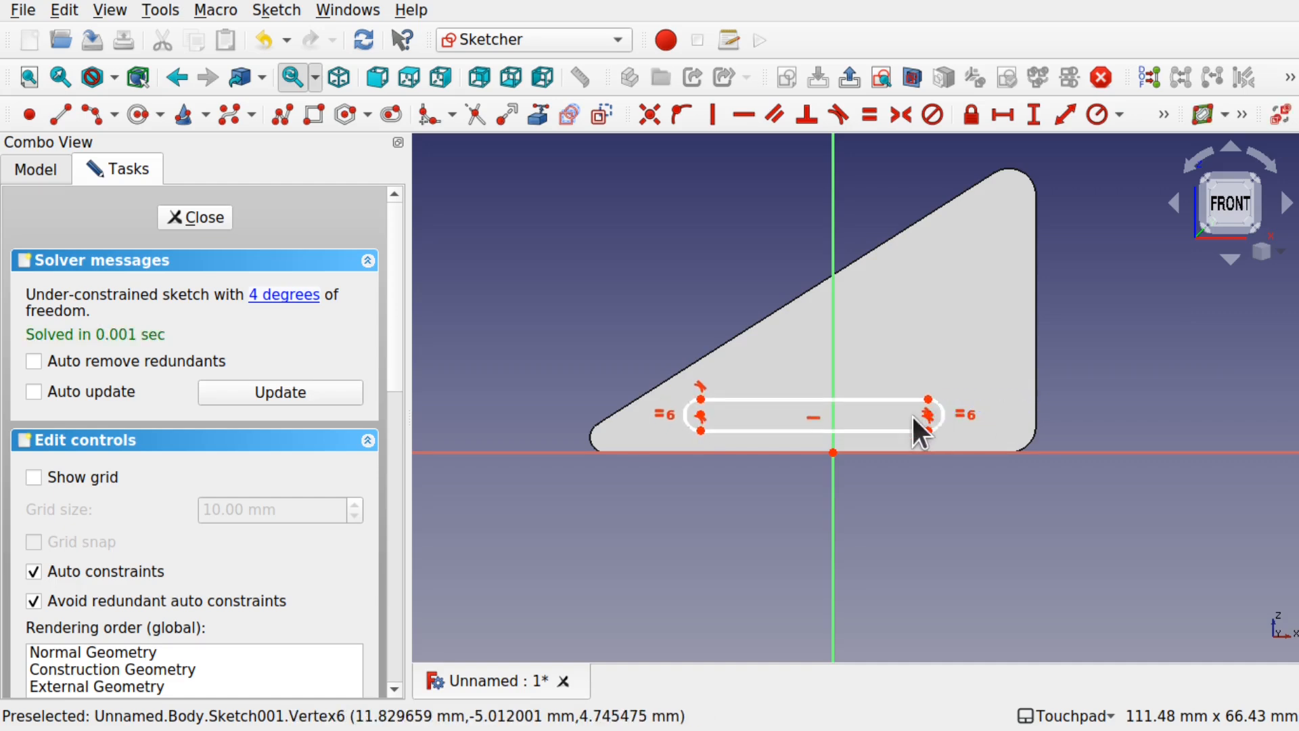
{"action": "left_click", "coordinate": [808, 415]}
{"action": "key", "text": "Delete"}
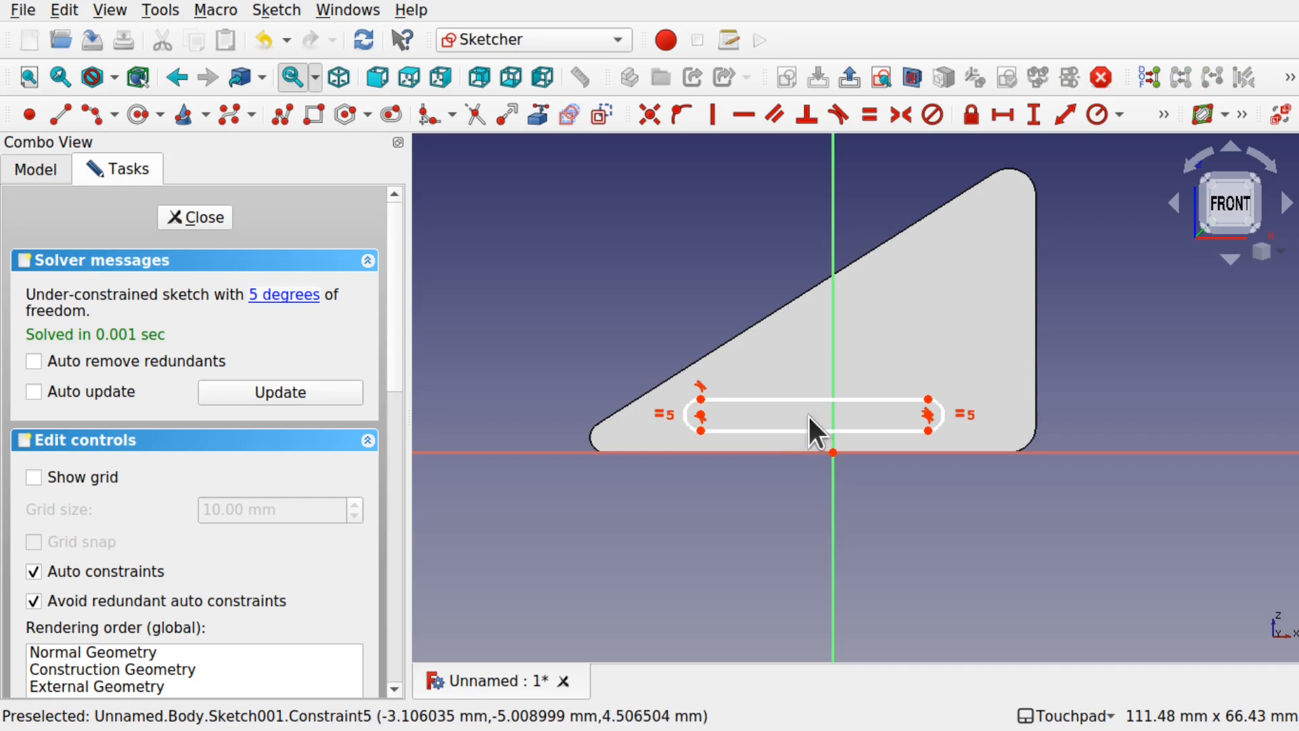
- Tilt the horizontal slot by raising its end nearest the vertical side, and draw a vertical slot overlapping that end
{"action": "left_click_drag", "start_coordinate": [925, 411], "coordinate": [953, 385]}
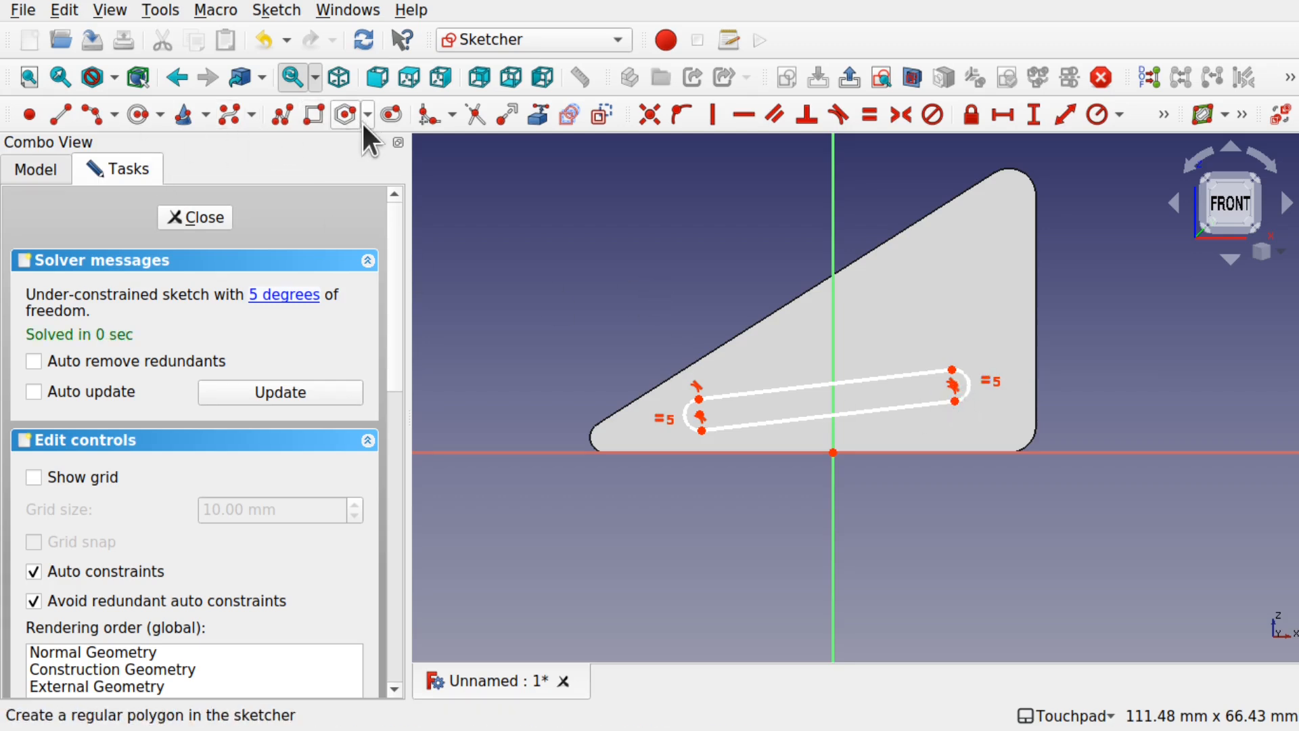
{"action": "left_click", "coordinate": [391, 114]}
{"action": "left_click", "coordinate": [961, 241]}
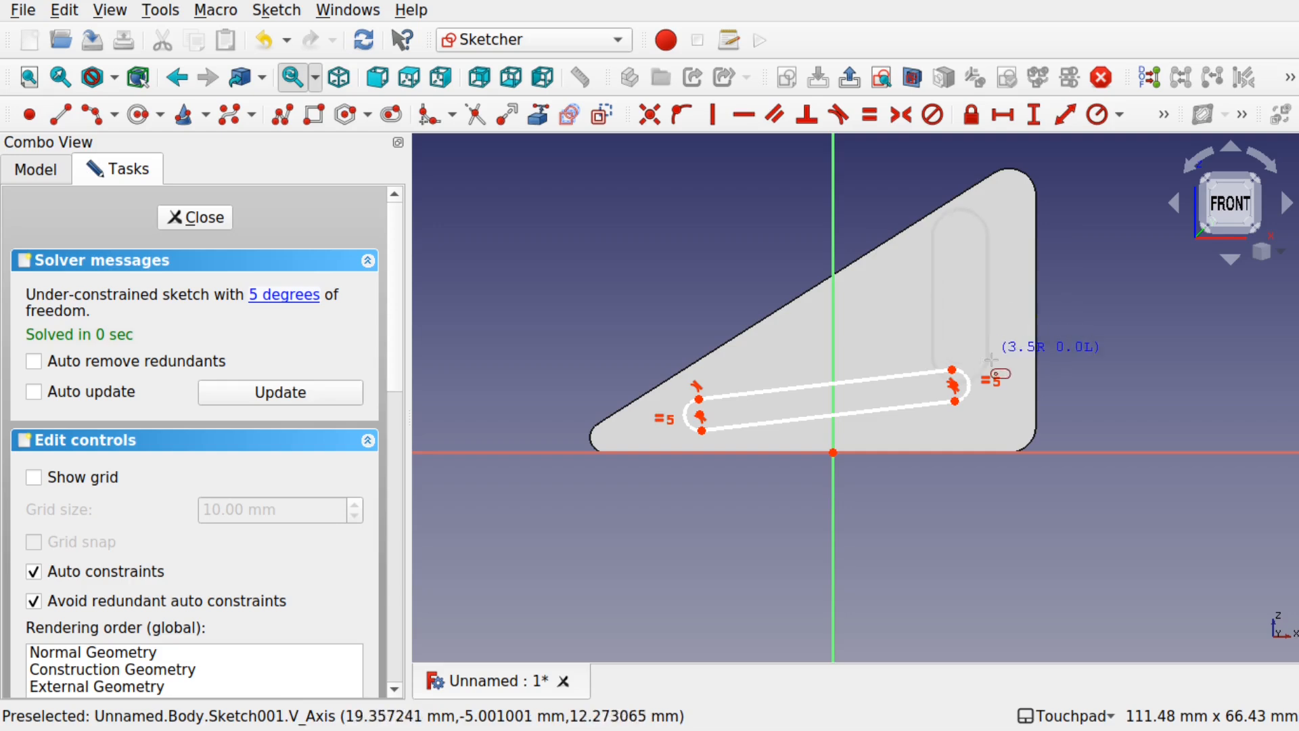
{"action": "left_click", "coordinate": [985, 398]}
{"action": "scroll", "coordinate": [954, 400], "scroll_direction": "up", "scroll_amount": 6}
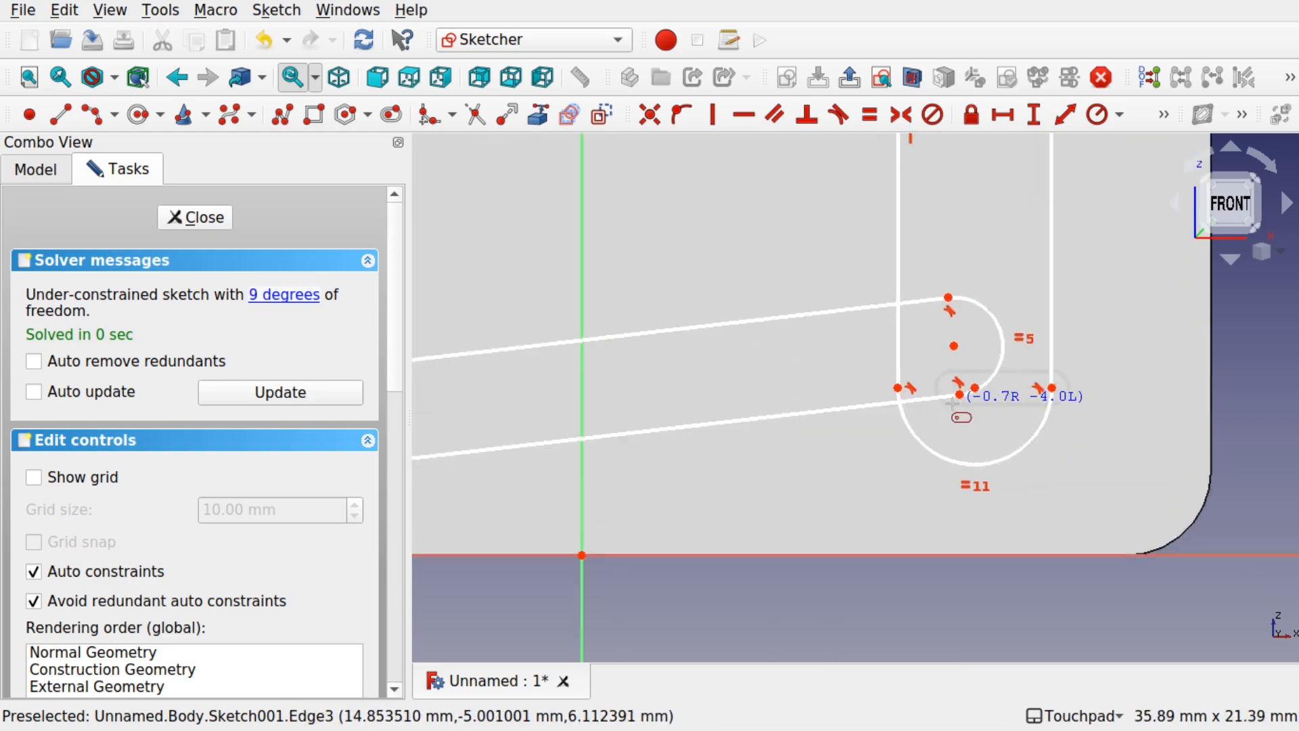
{"action": "right_click", "coordinate": [952, 400]}
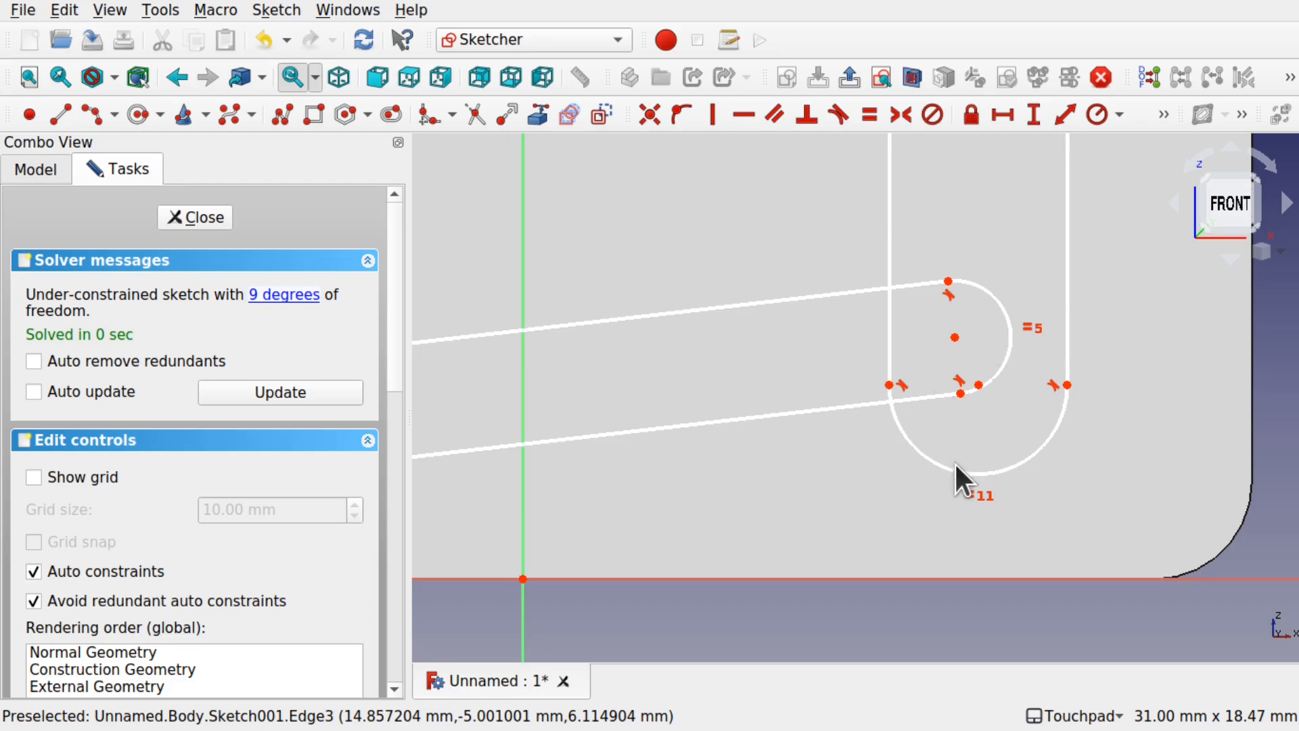
- Delete the two overlapping end arcs where the slots meet, and remove the vertical slot's vertical constraint
{"action": "left_click", "coordinate": [952, 468]}
{"action": "key", "text": "Delete"}
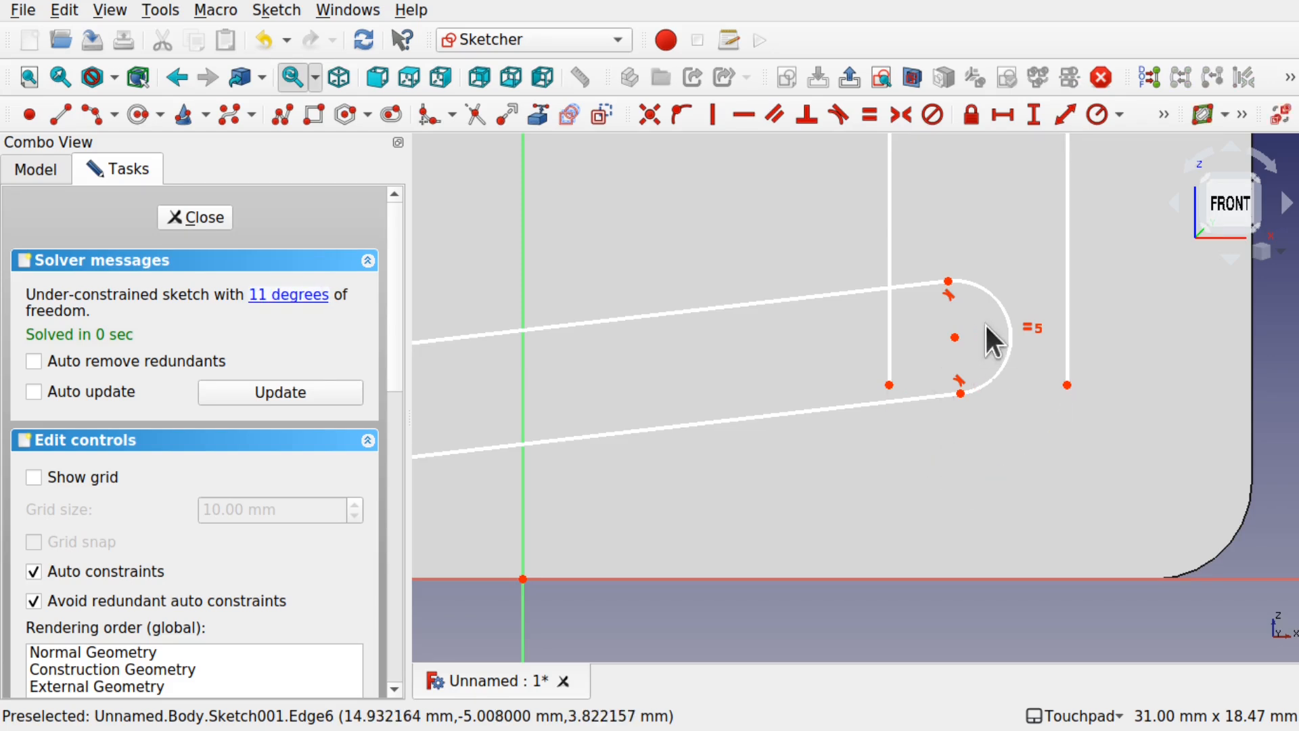
{"action": "left_click", "coordinate": [1011, 337]}
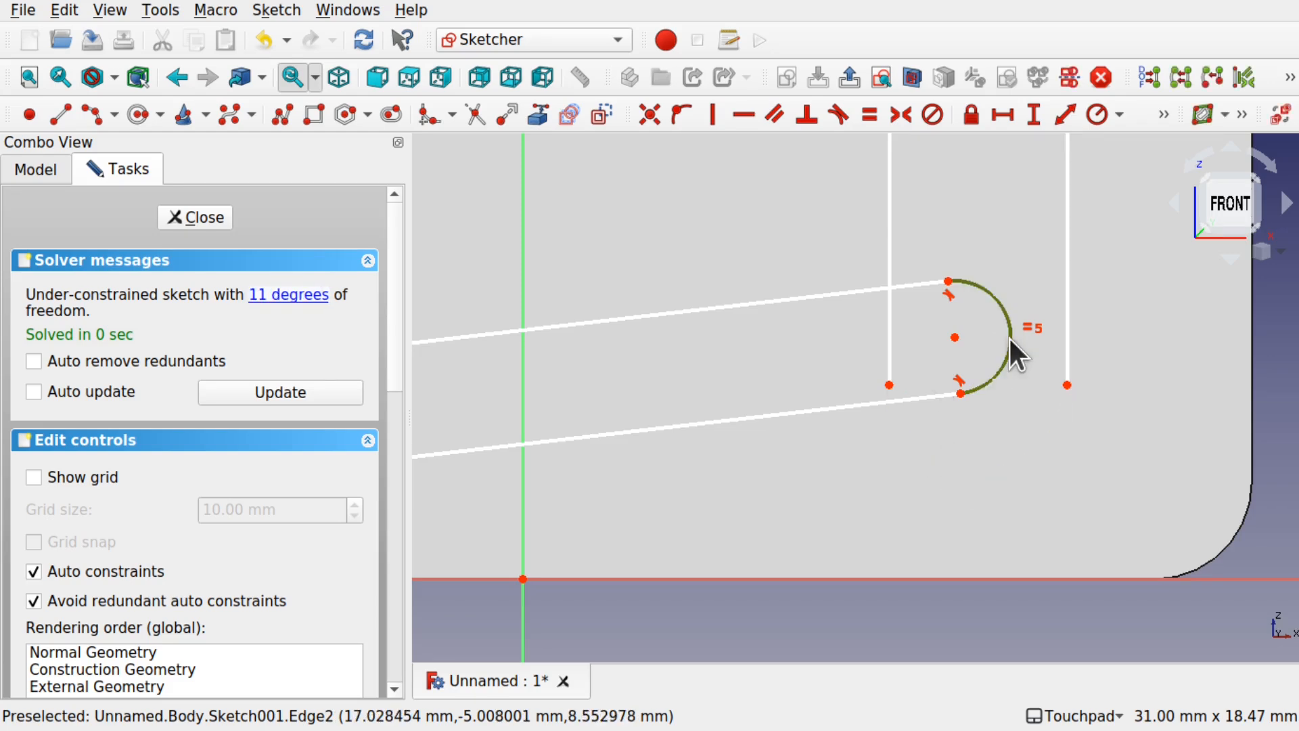
{"action": "key", "text": "Delete"}
{"action": "scroll", "coordinate": [1009, 339], "scroll_direction": "down", "scroll_amount": 5}
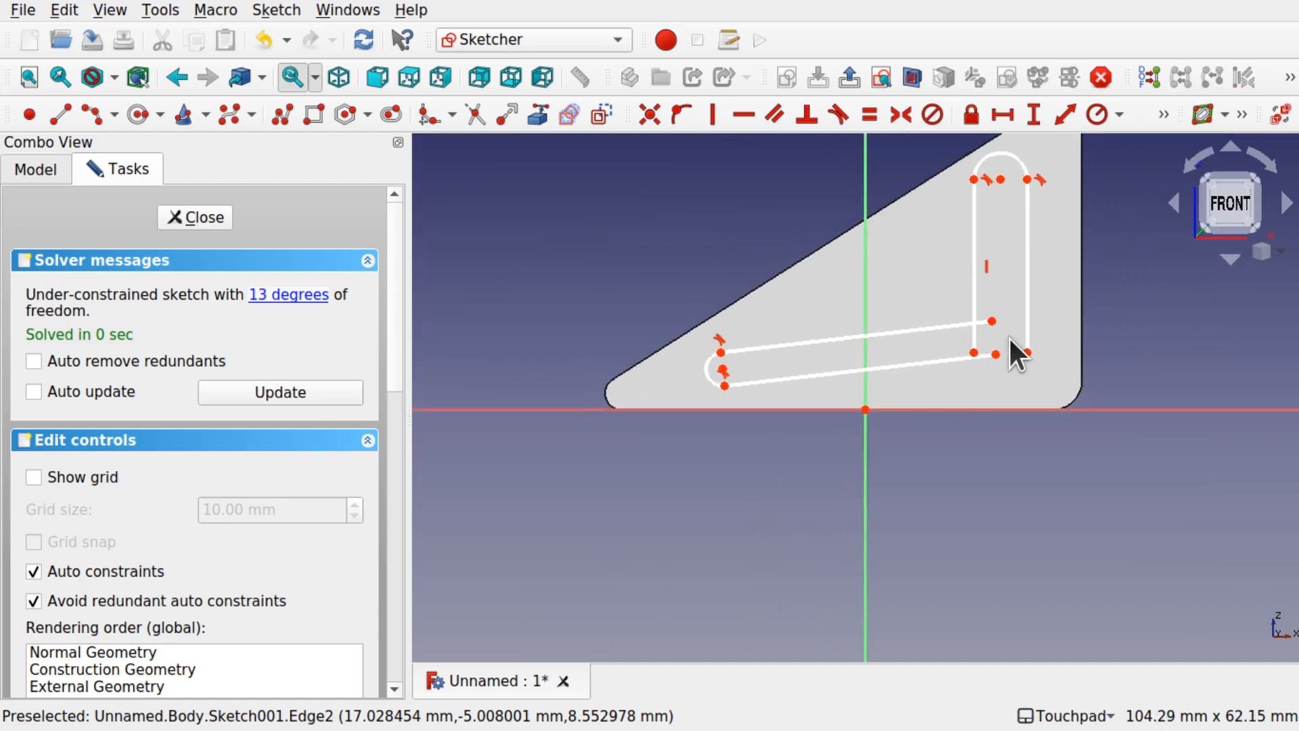
{"action": "left_click", "coordinate": [980, 255]}
{"action": "key", "text": "Delete"}
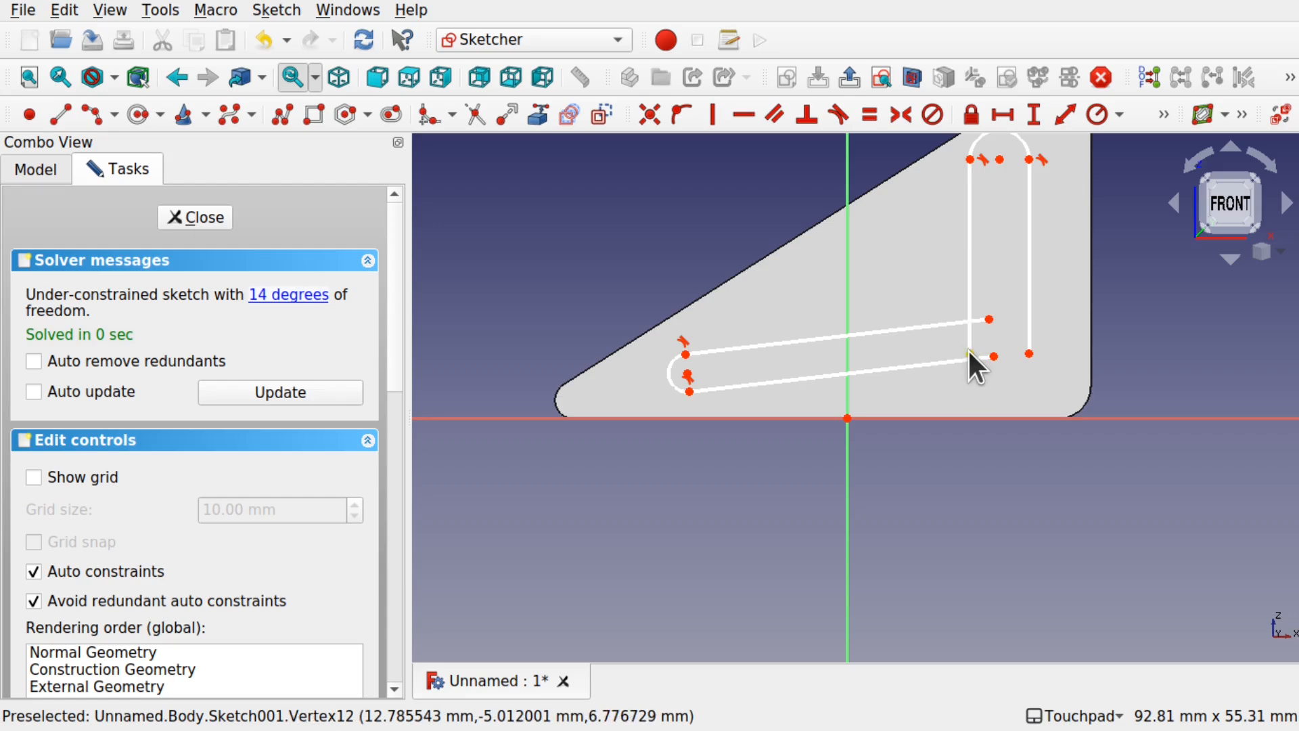
- Join the inner and outer open line ends of the two slots with coincident constraints to form one bent slot
{"action": "left_click", "coordinate": [988, 318]}
{"action": "left_click", "coordinate": [650, 114]}
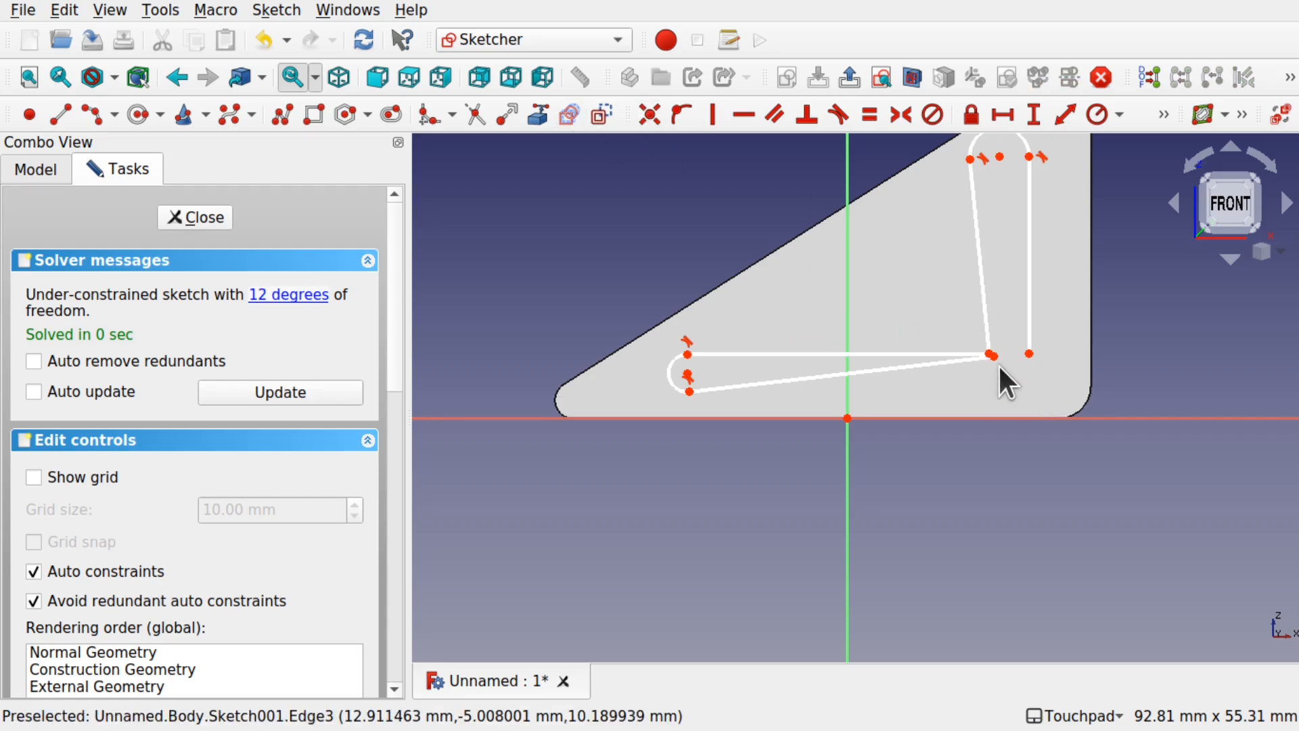
{"action": "left_click_drag", "start_coordinate": [989, 353], "coordinate": [968, 295]}
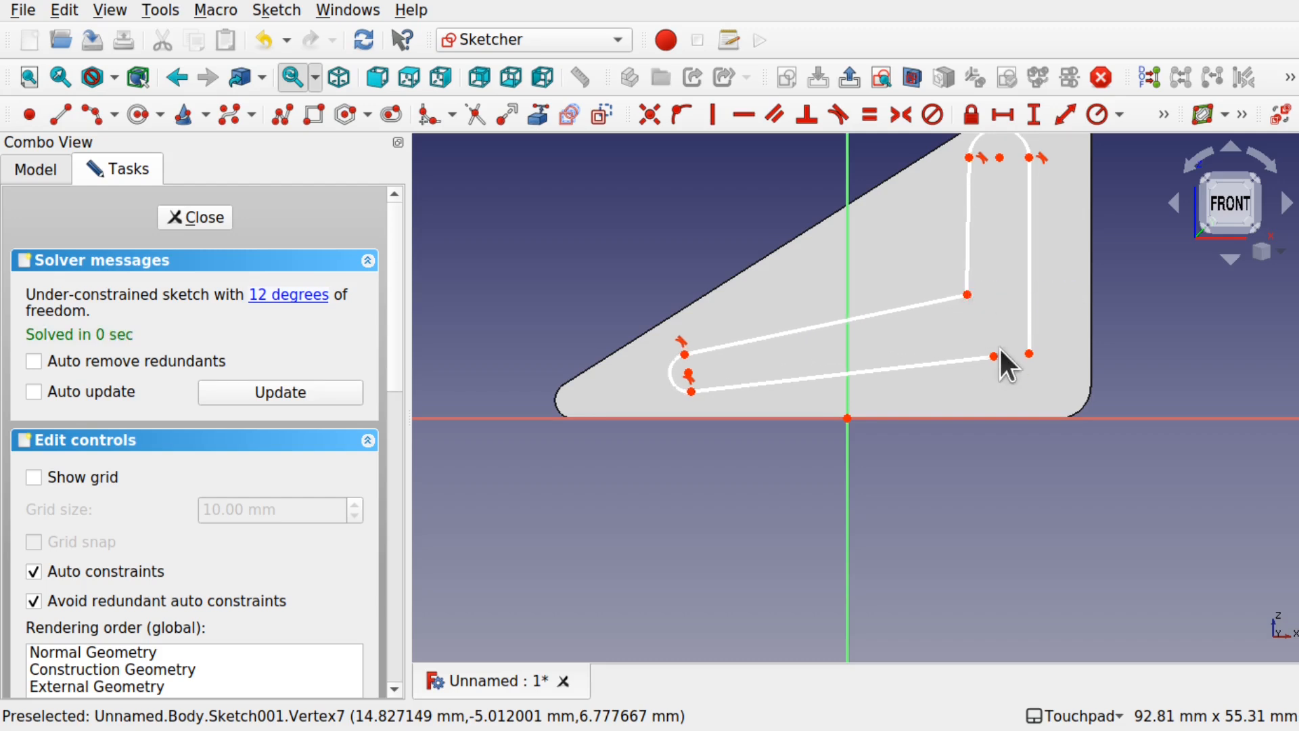
{"action": "left_click", "coordinate": [992, 356]}
{"action": "left_click", "coordinate": [981, 358]}
{"action": "left_click", "coordinate": [650, 115]}
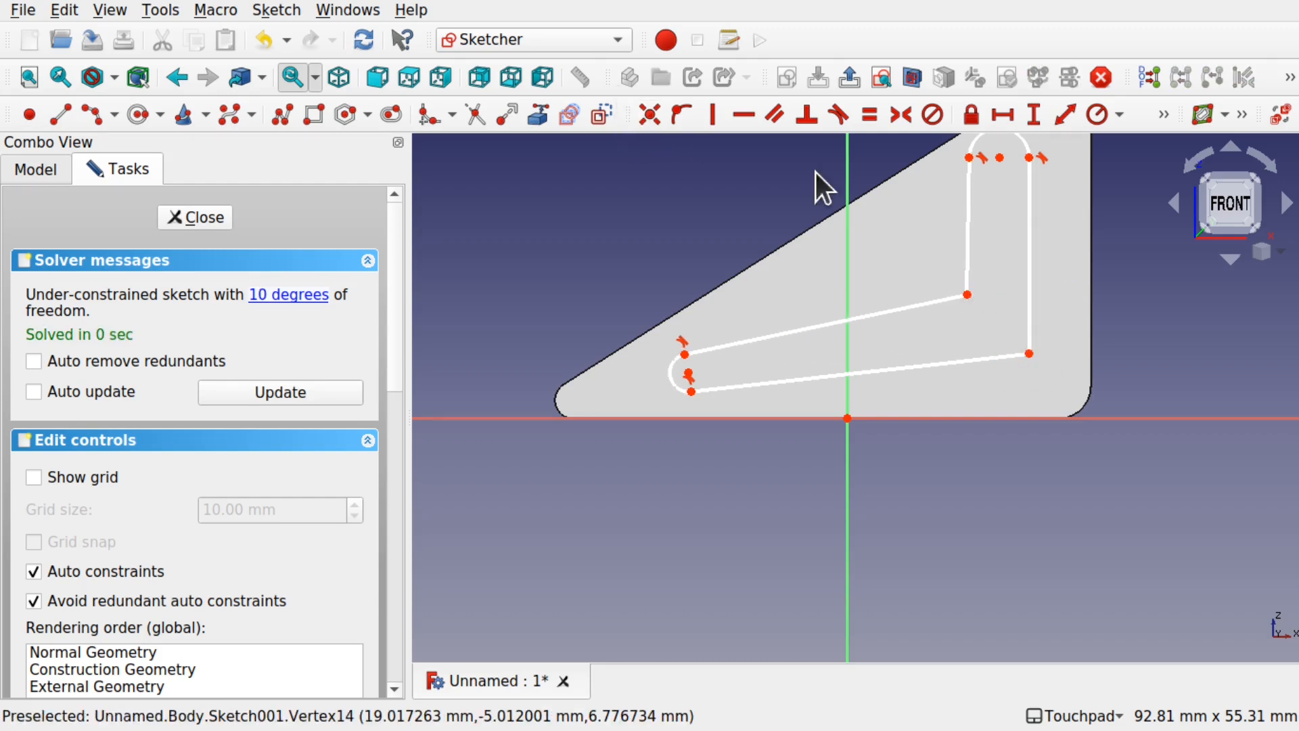
- Fillet the inner and outer corners of the bent slot and make the two fillet arcs equal
{"action": "left_click", "coordinate": [943, 301]}
{"action": "left_click", "coordinate": [583, 222]}
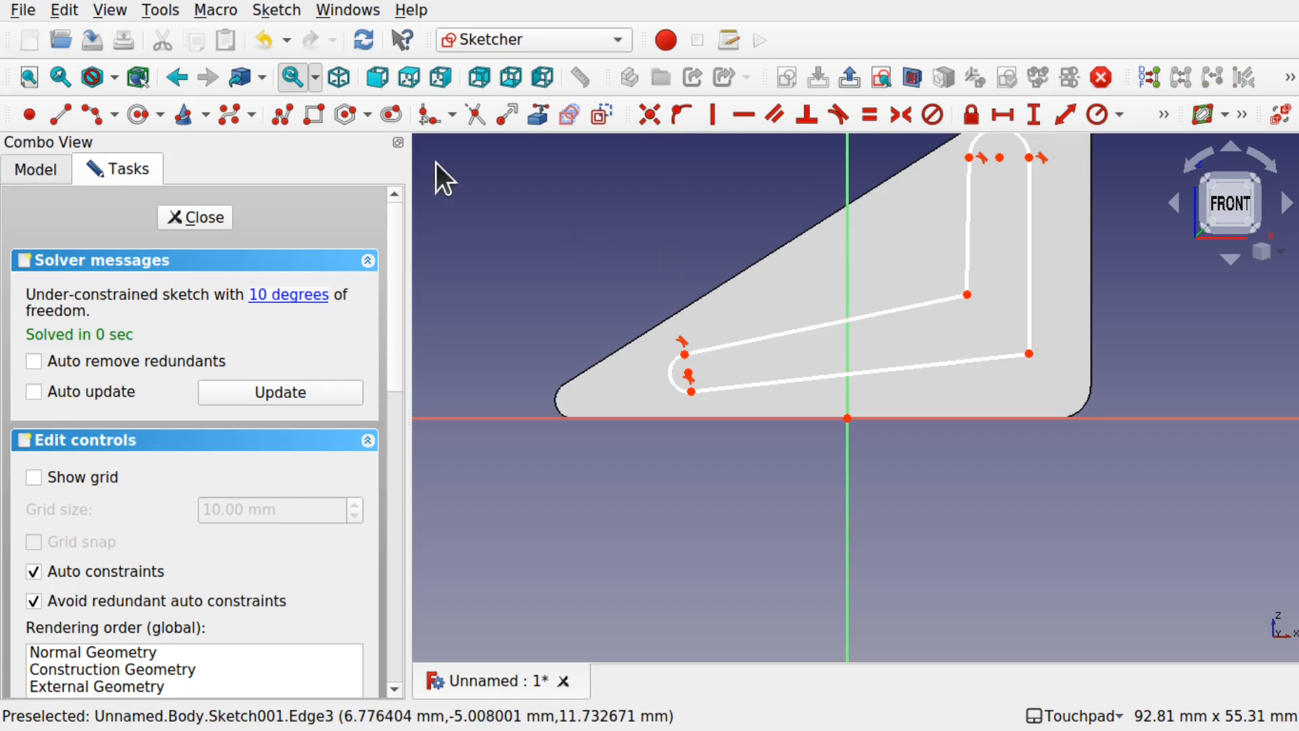
{"action": "left_click", "coordinate": [430, 117]}
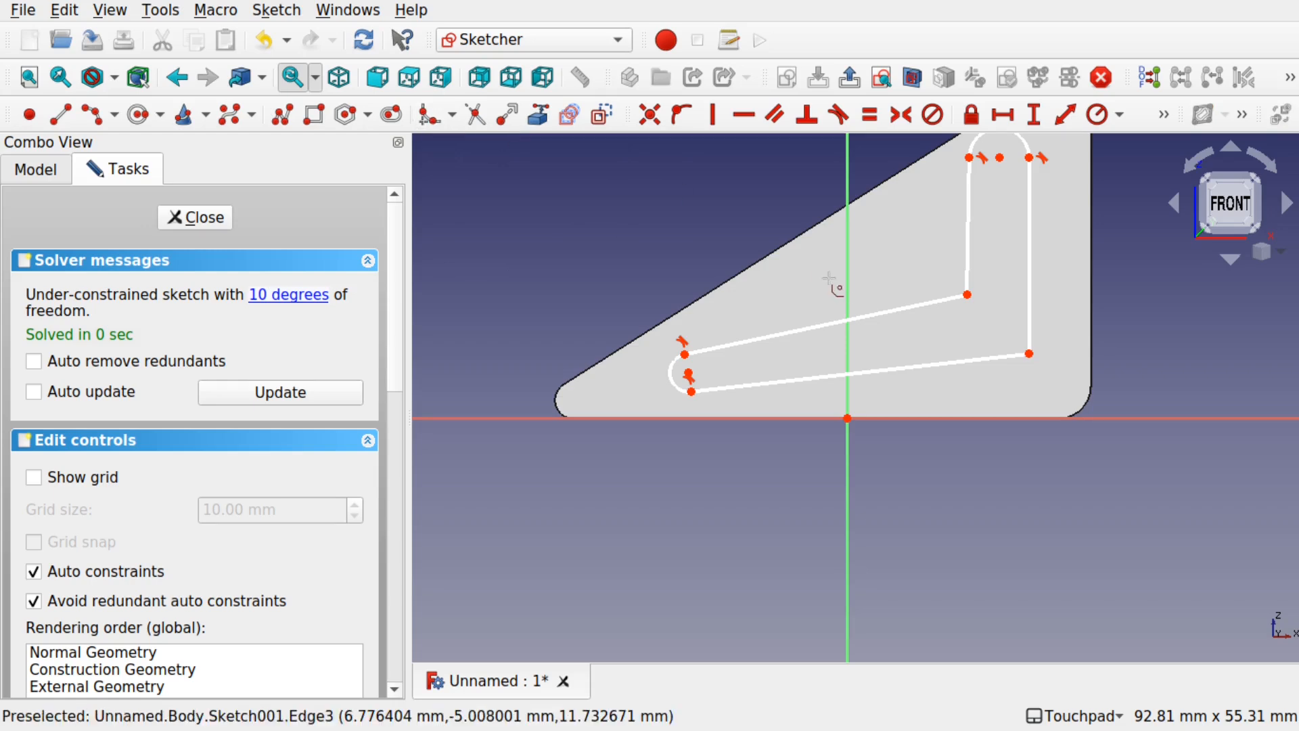
{"action": "left_click", "coordinate": [942, 298]}
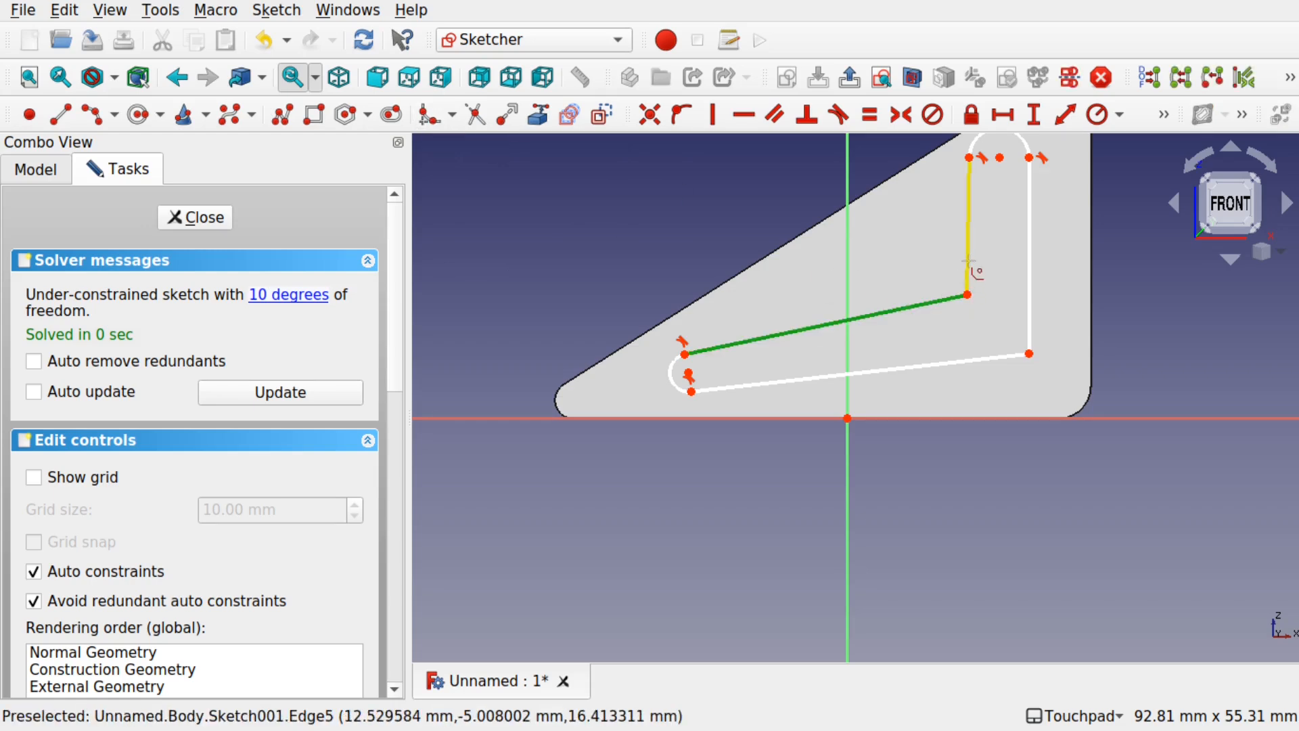
{"action": "left_click", "coordinate": [968, 271]}
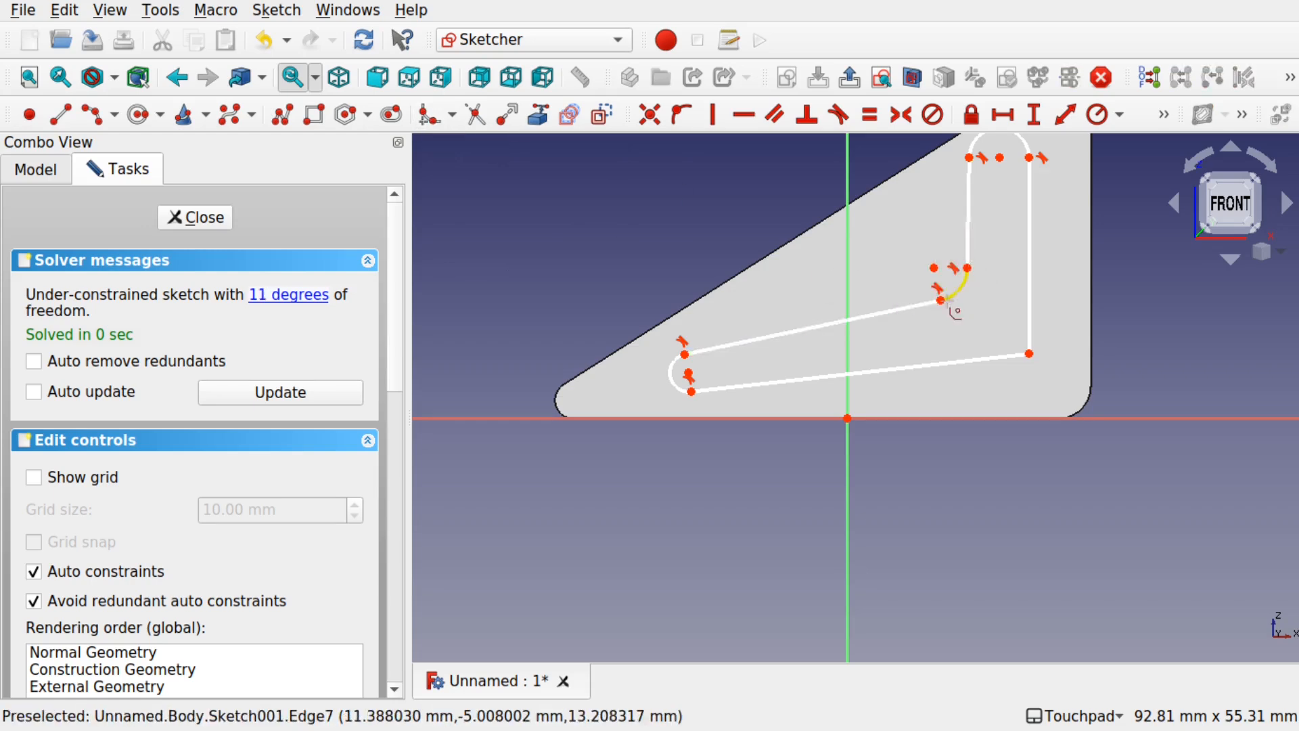
{"action": "left_click", "coordinate": [1004, 356]}
{"action": "left_click", "coordinate": [1033, 329]}
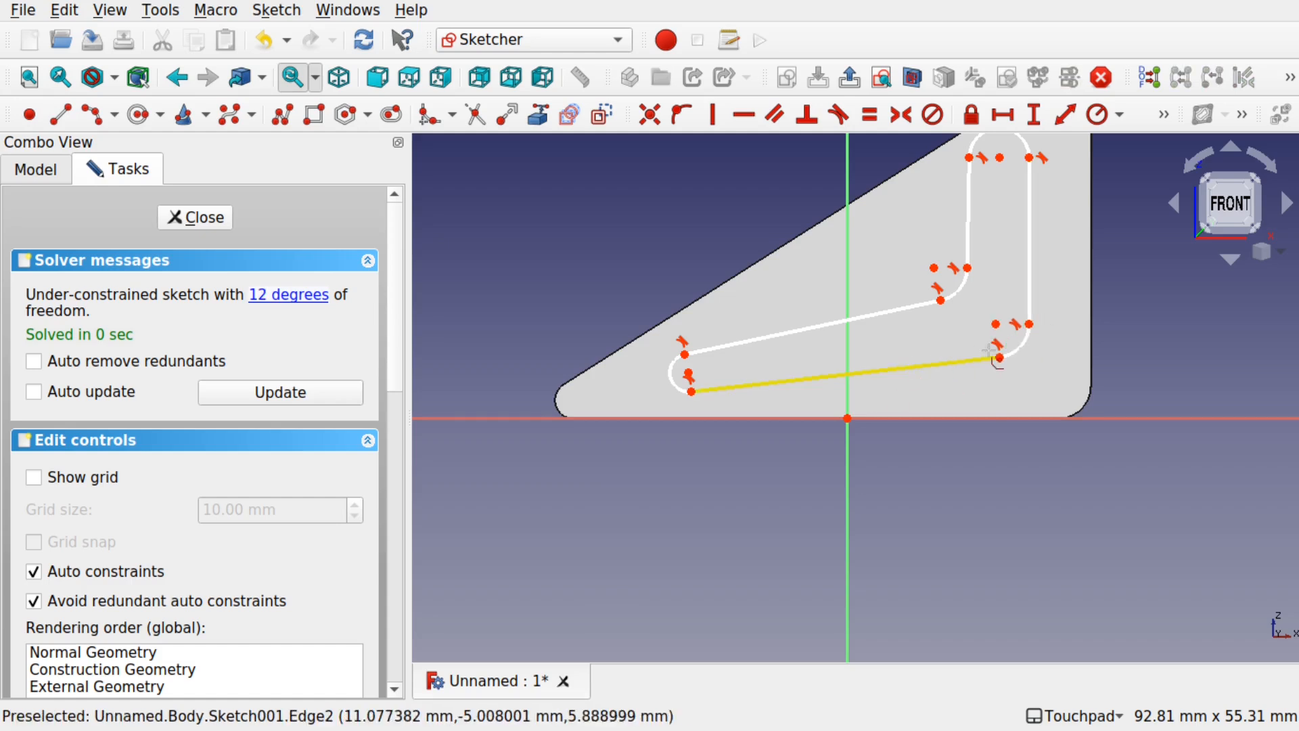
{"action": "left_click", "coordinate": [1024, 340]}
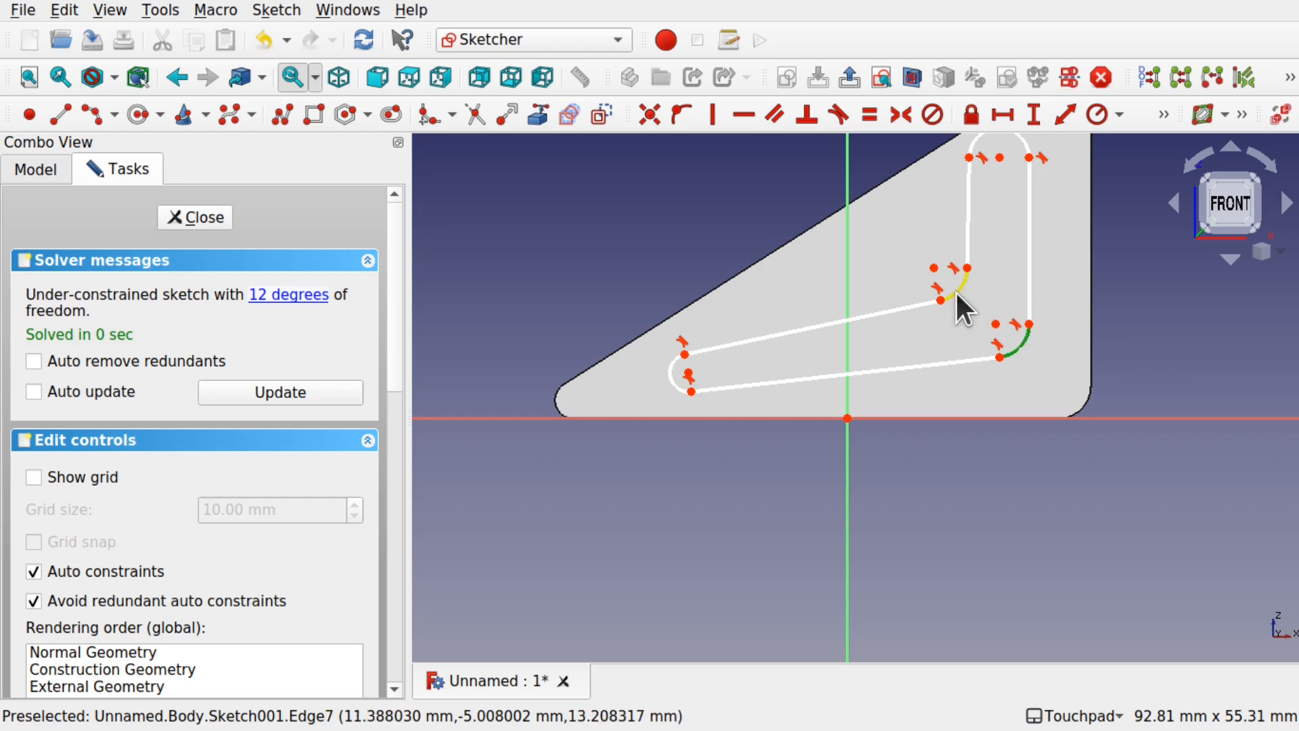
{"action": "left_click", "coordinate": [873, 114]}
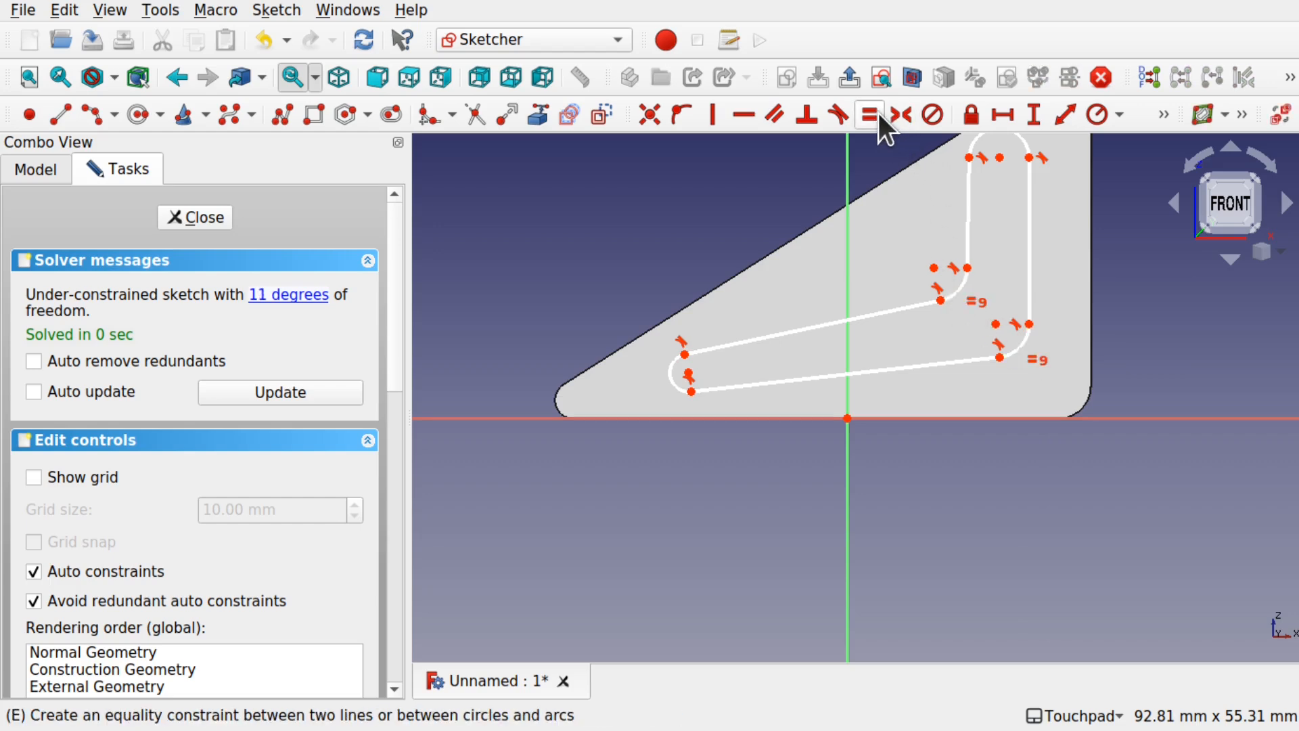
- Reshape the bent slot by moving the outer bend inward and leaning its upper end toward the vertical side, and close the sketch
{"action": "left_click_drag", "start_coordinate": [998, 324], "coordinate": [970, 296]}
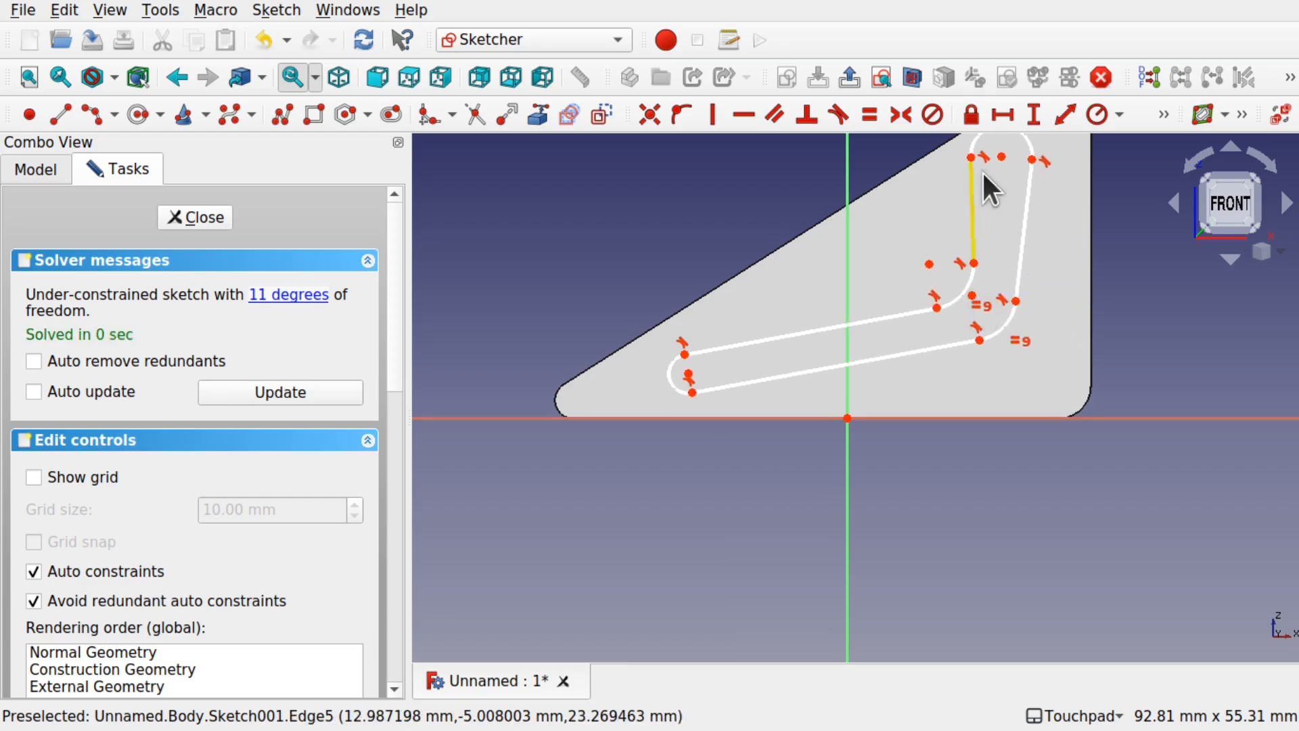
{"action": "mouse_move", "coordinate": [1002, 158]}
{"action": "left_mouse_down"}
{"action": "mouse_move", "coordinate": [1057, 172]}
{"action": "mouse_move", "coordinate": [1026, 163]}
{"action": "left_mouse_up"}
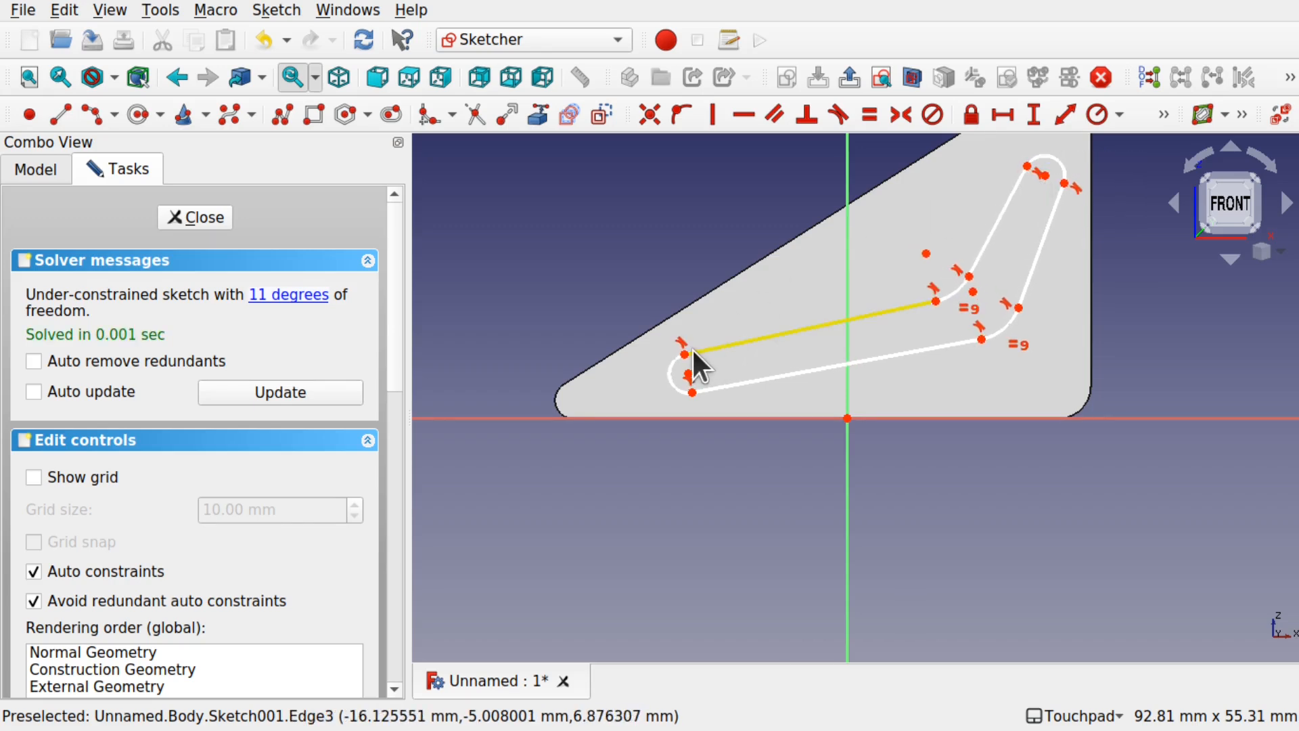
{"action": "left_click_drag", "start_coordinate": [700, 355], "coordinate": [702, 362]}
{"action": "left_click", "coordinate": [173, 220]}
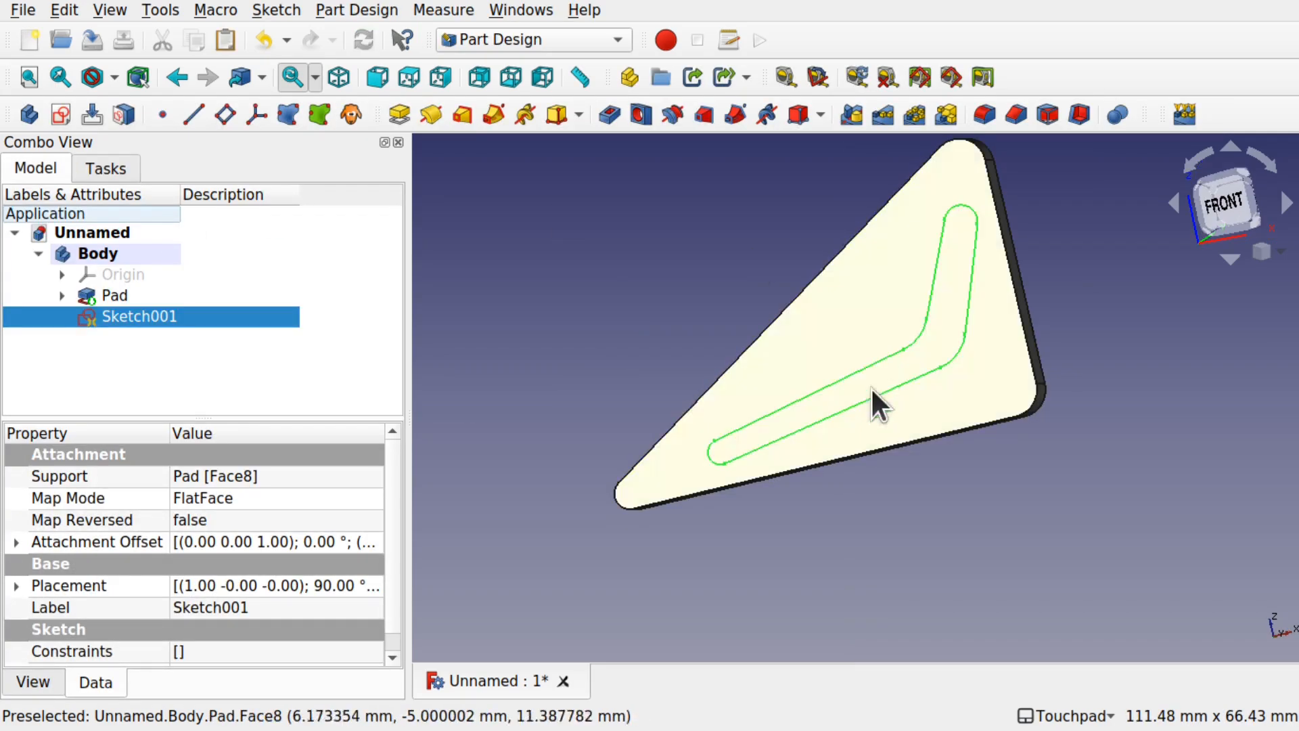
- Pocket the bent slot profile 2 mm deep into the triangular Pad
{"action": "left_click", "coordinate": [607, 120]}
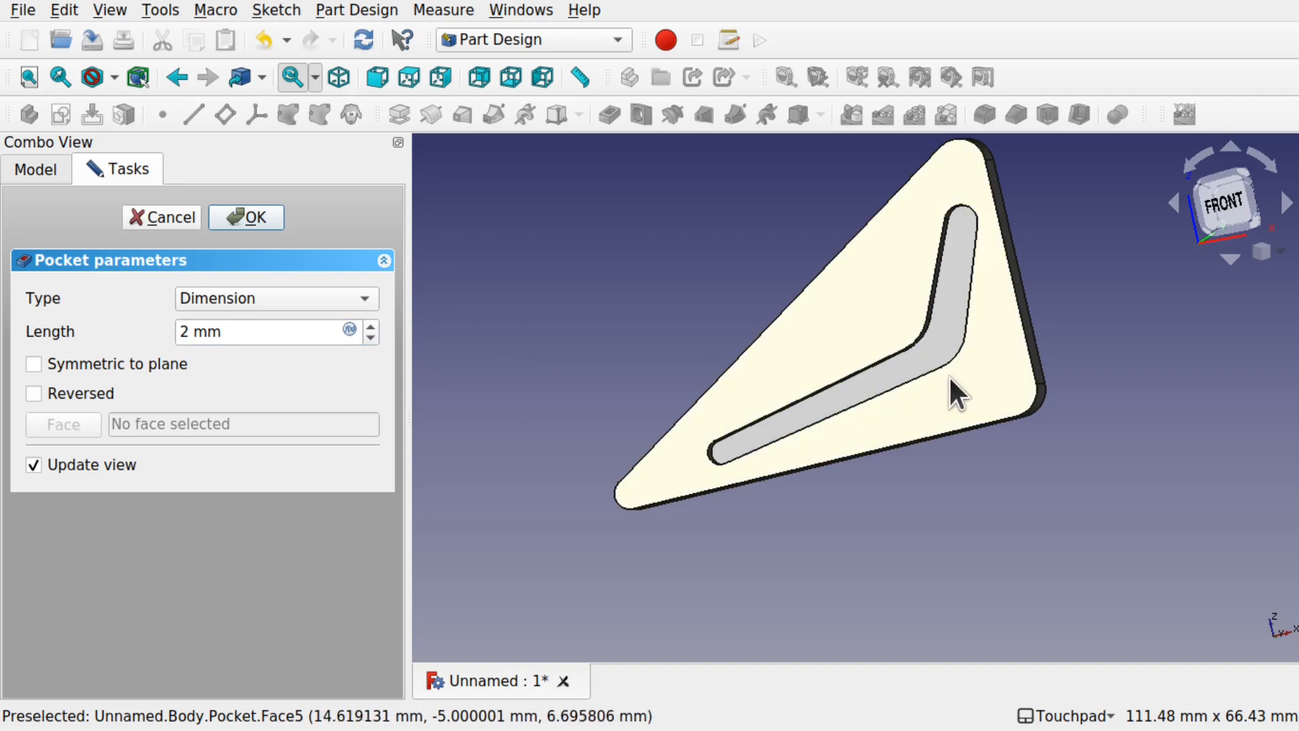
{"action": "left_click", "coordinate": [250, 217]}
{"action": "left_click_drag", "start_coordinate": [690, 342], "coordinate": [843, 351], "text": "alt"}
{"action": "scroll", "coordinate": [843, 347], "scroll_direction": "down", "scroll_amount": 4}
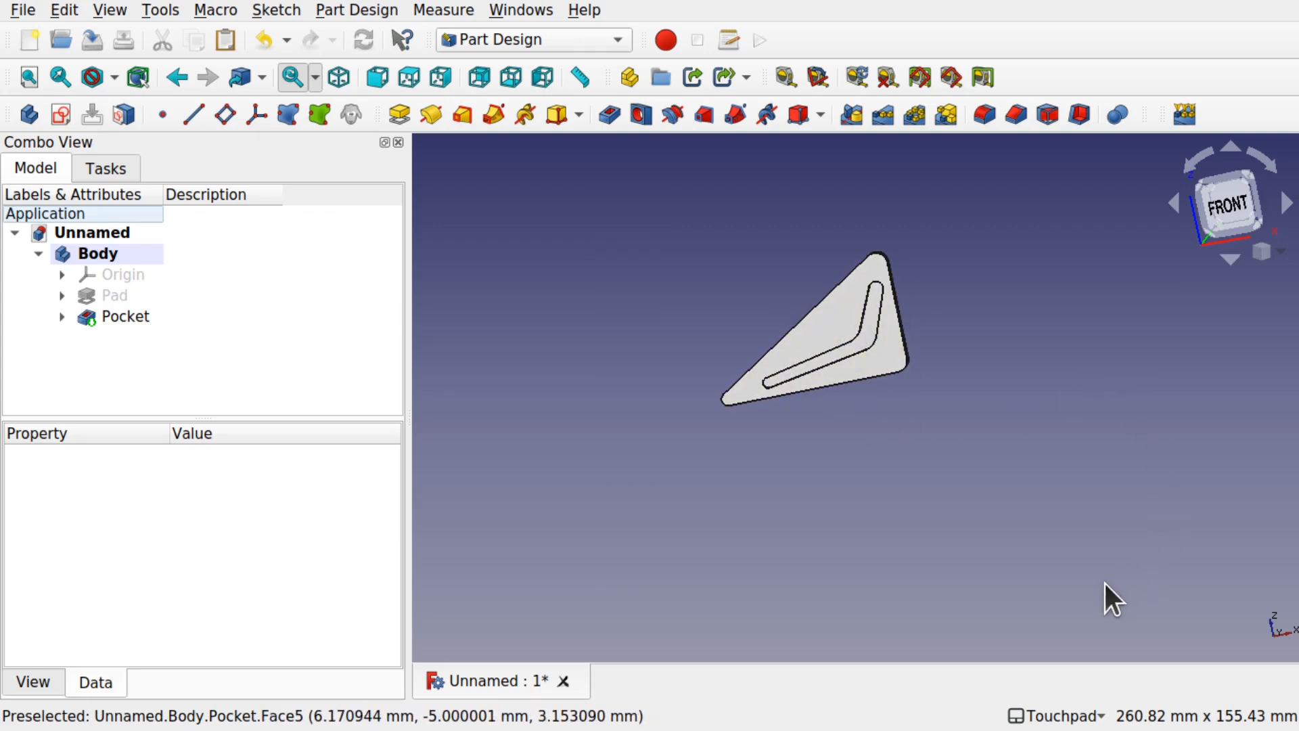
{"action": "left_click_drag", "start_coordinate": [854, 385], "coordinate": [851, 351], "text": "alt"}
{"action": "scroll", "coordinate": [850, 352], "scroll_direction": "up", "scroll_amount": 5}
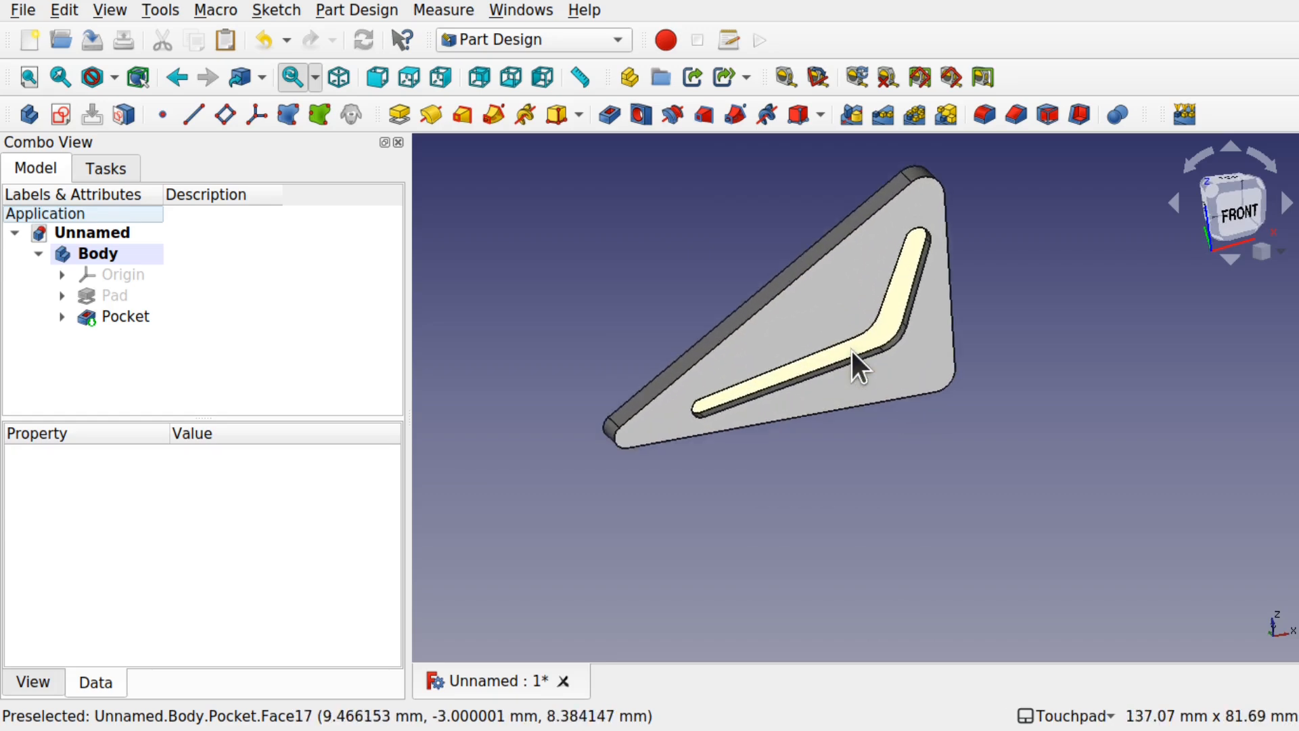
{"action": "left_click_drag", "start_coordinate": [747, 391], "coordinate": [748, 460], "text": "alt"}
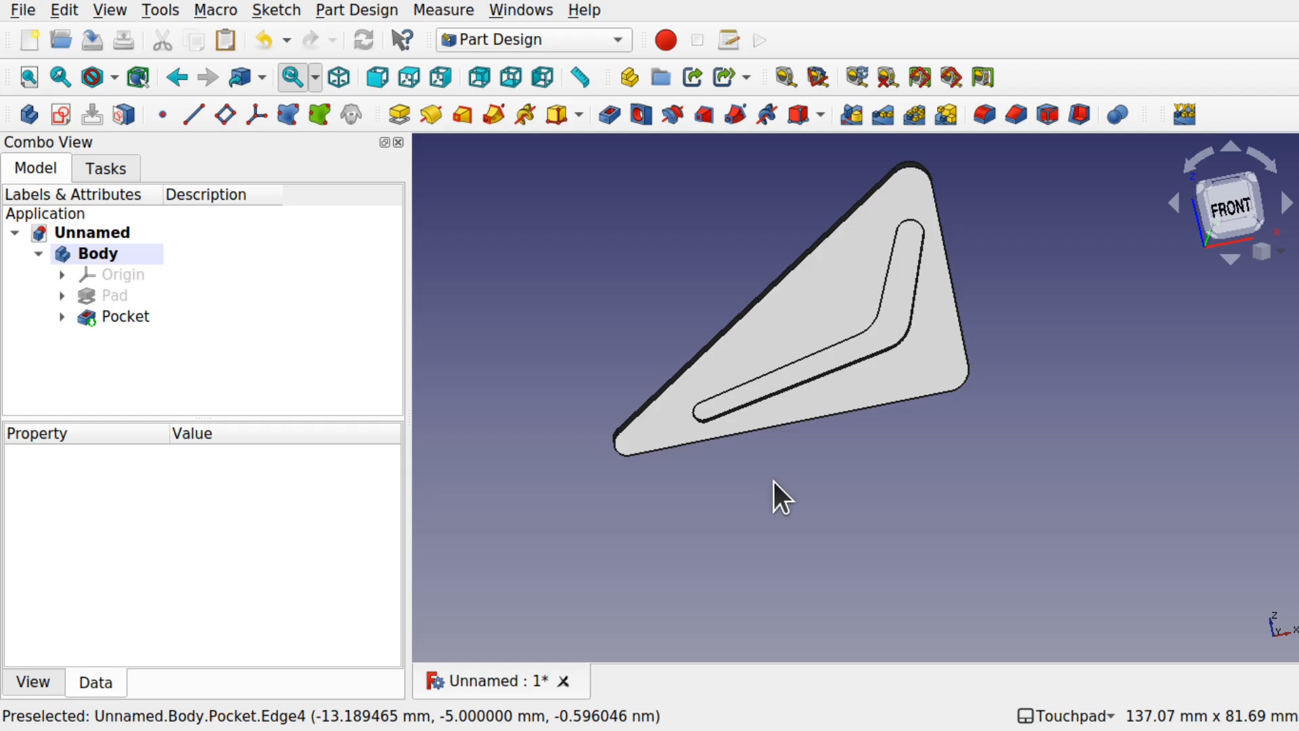
{"action": "scroll", "coordinate": [773, 481], "scroll_direction": "down", "scroll_amount": 3}
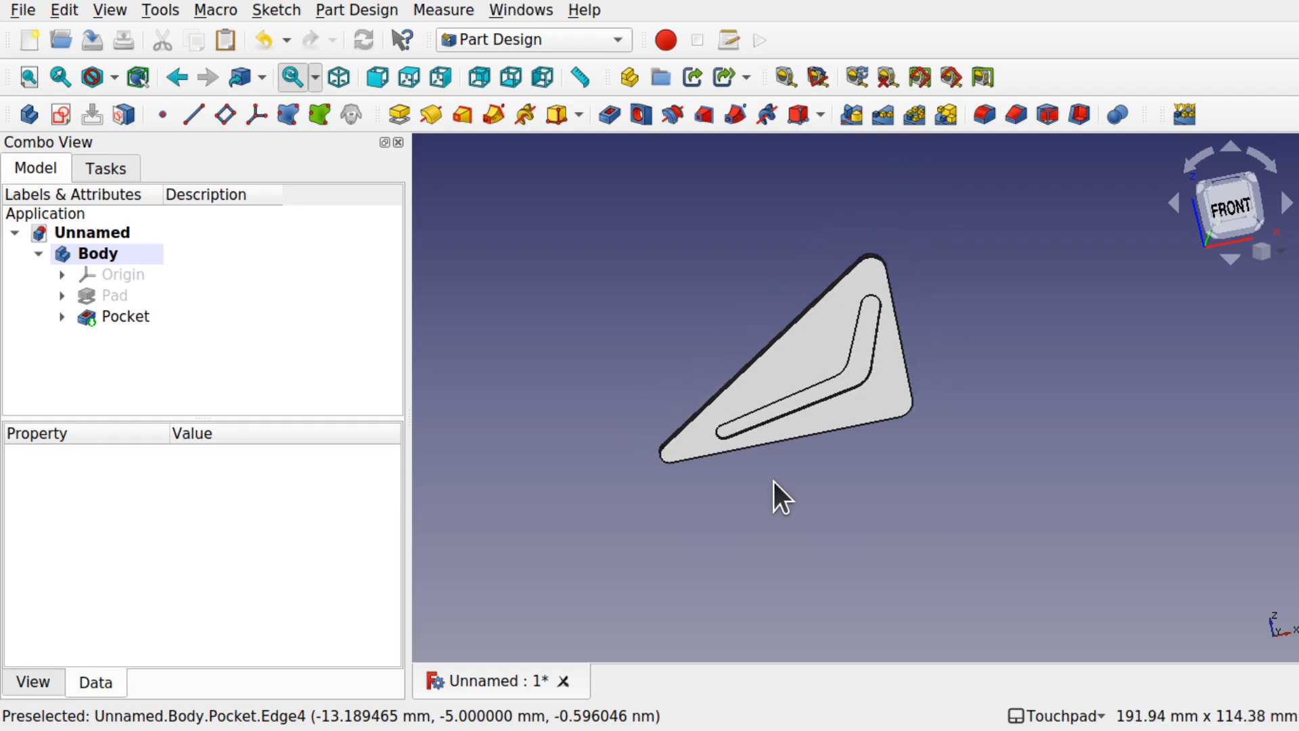
- Create a sub-object shape binder from the floor face of the bent Pocket
{"action": "left_click", "coordinate": [871, 359]}
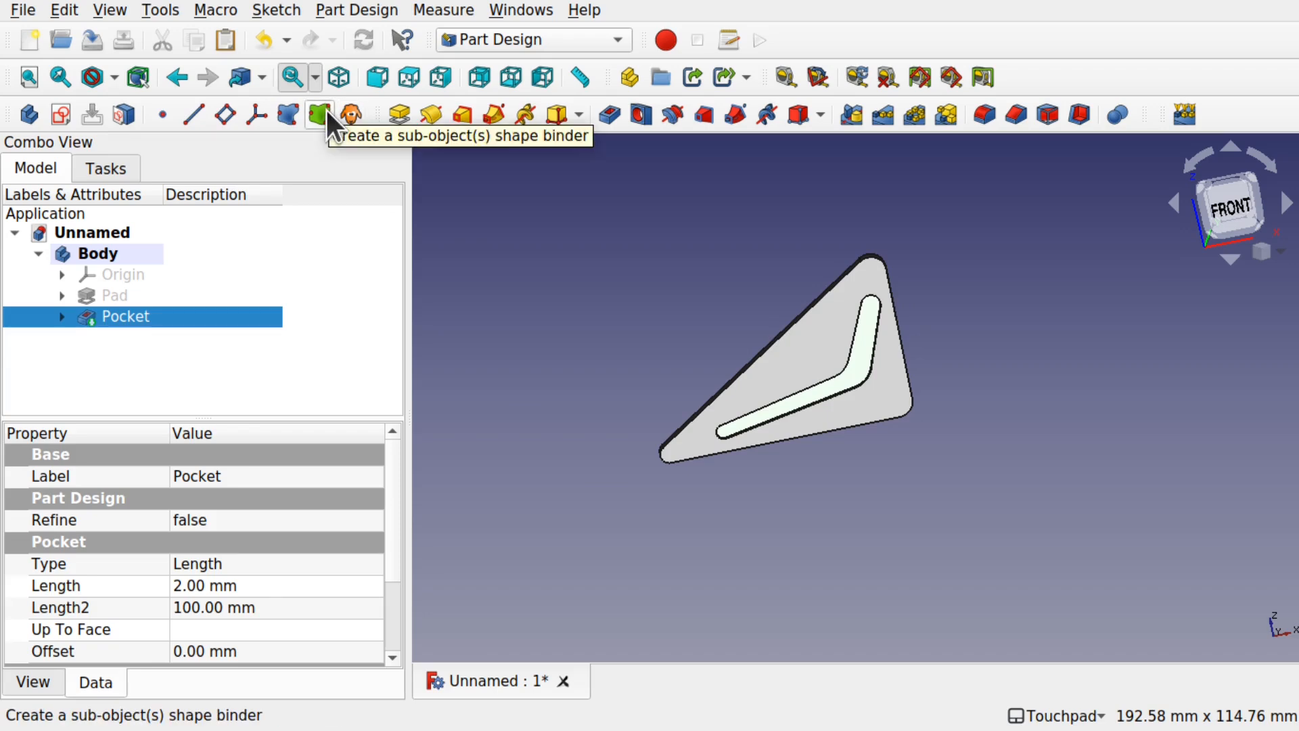
{"action": "left_click", "coordinate": [356, 11]}
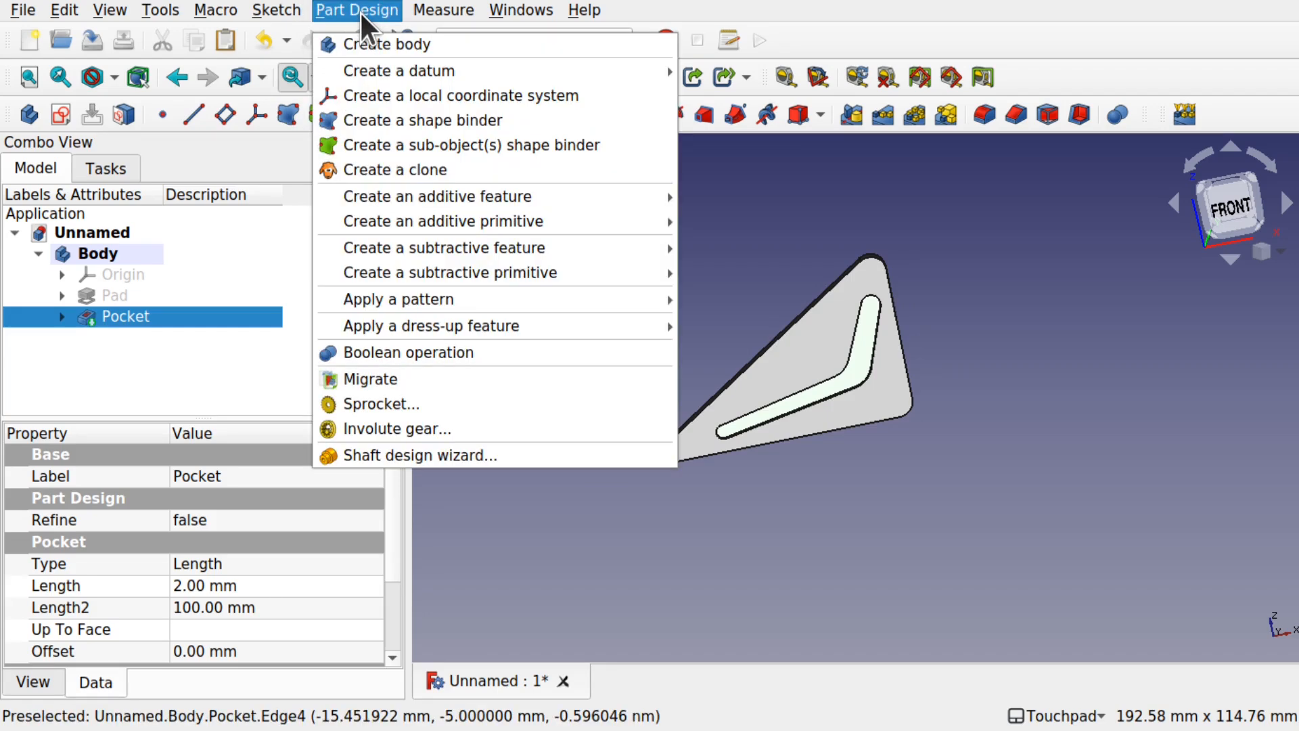
{"action": "left_click", "coordinate": [432, 148]}
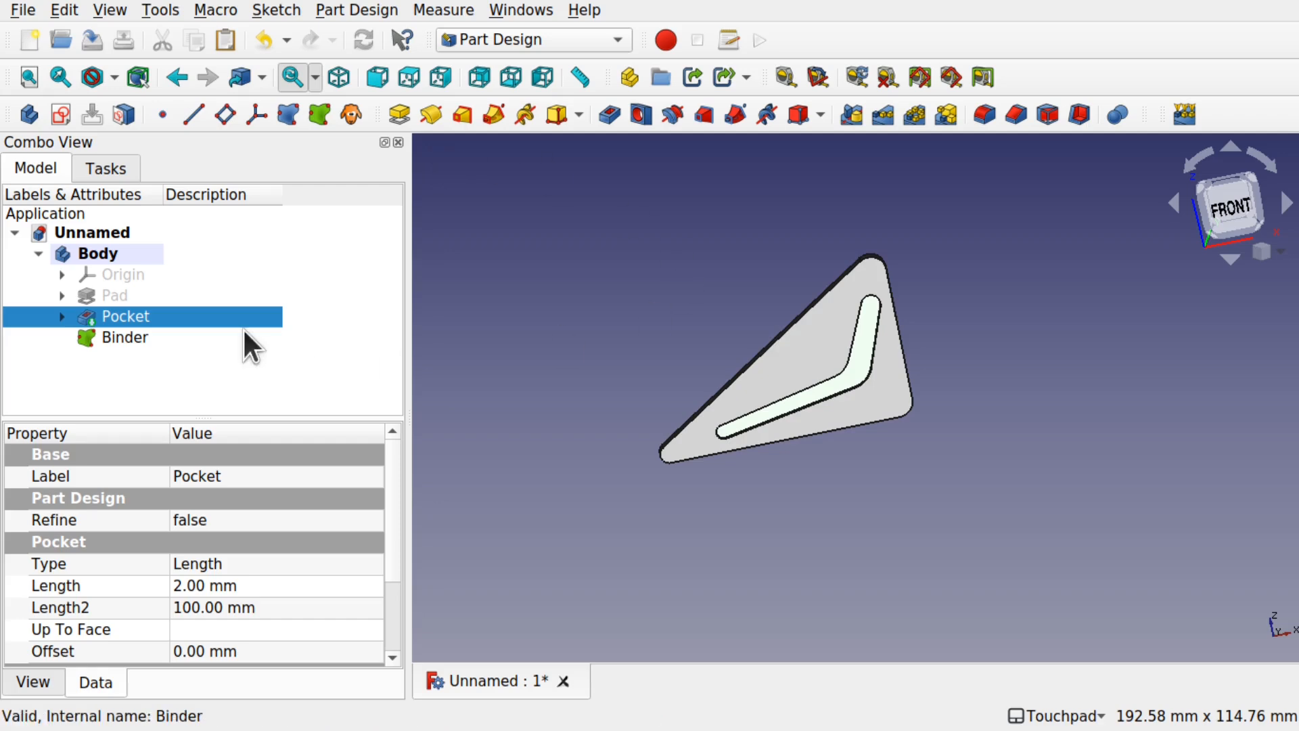
- Hide the Pocket to view the shape binder on its own, and show the Pocket again
{"action": "left_click", "coordinate": [119, 337]}
{"action": "left_click", "coordinate": [123, 314]}
{"action": "key", "text": "space"}
{"action": "key", "text": "space"}
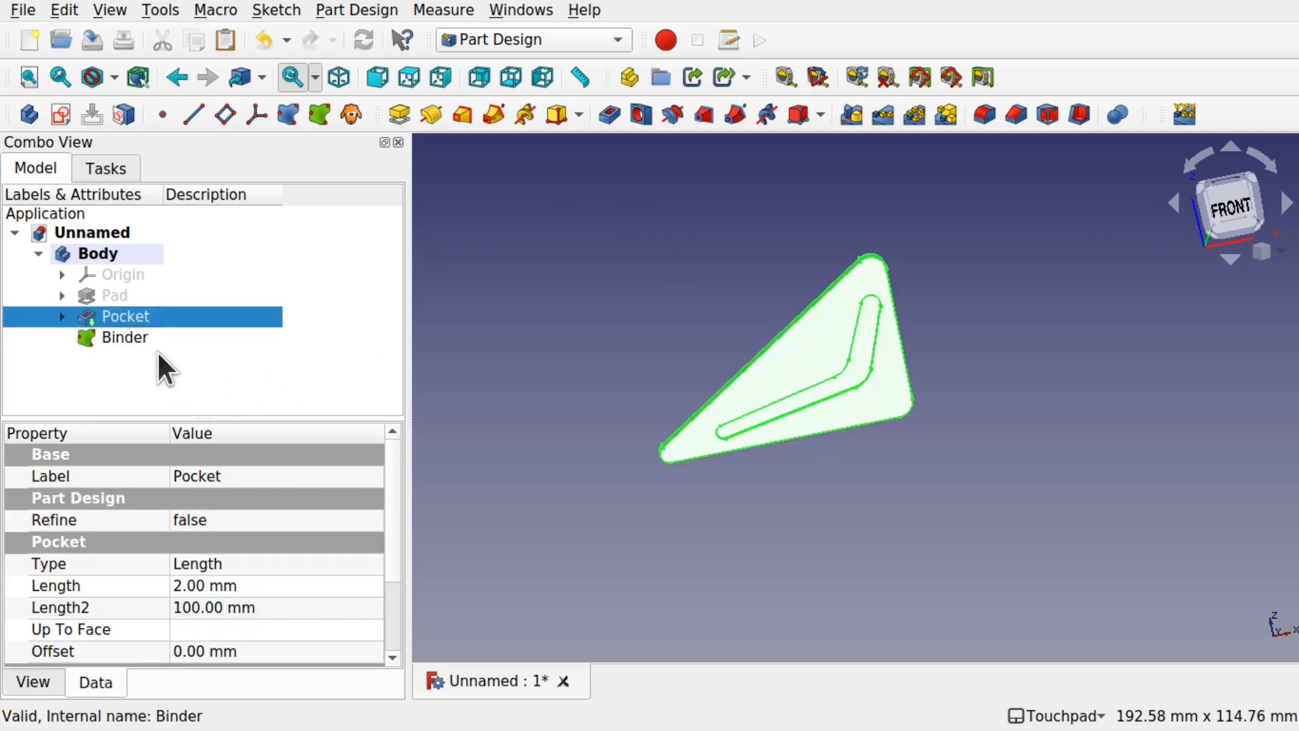
{"action": "left_click", "coordinate": [157, 351]}
- Expand the shape binder's placement down to its position coordinates and open the Y coordinate for editing
{"action": "left_click", "coordinate": [112, 331]}
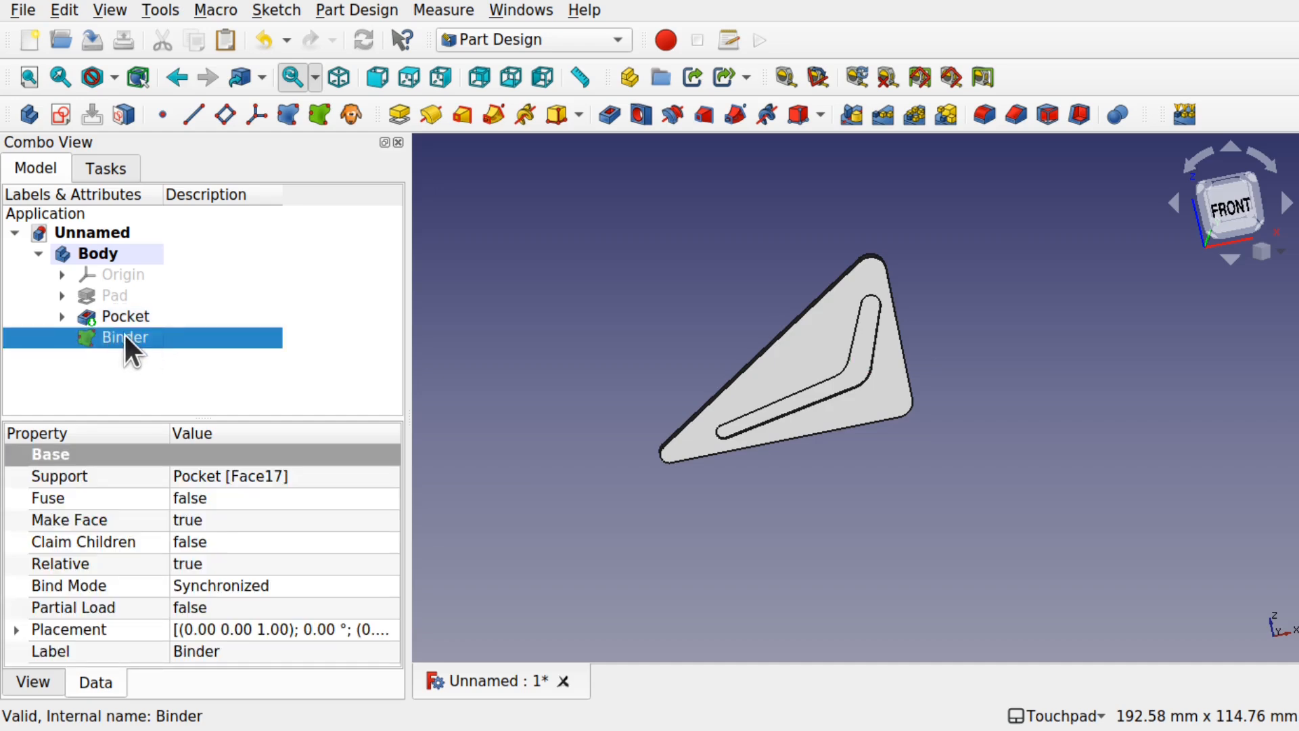
{"action": "left_click", "coordinate": [13, 629]}
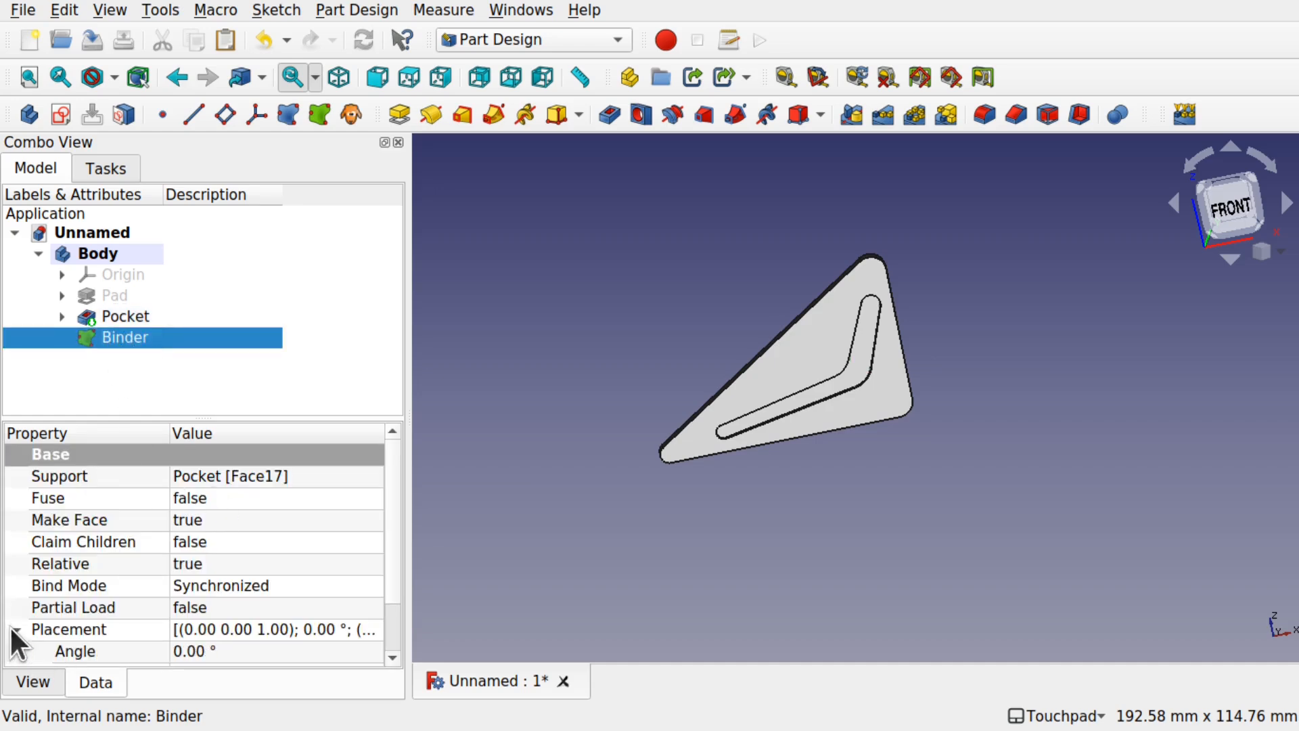
{"action": "scroll", "coordinate": [396, 534], "scroll_direction": "down", "scroll_amount": 3}
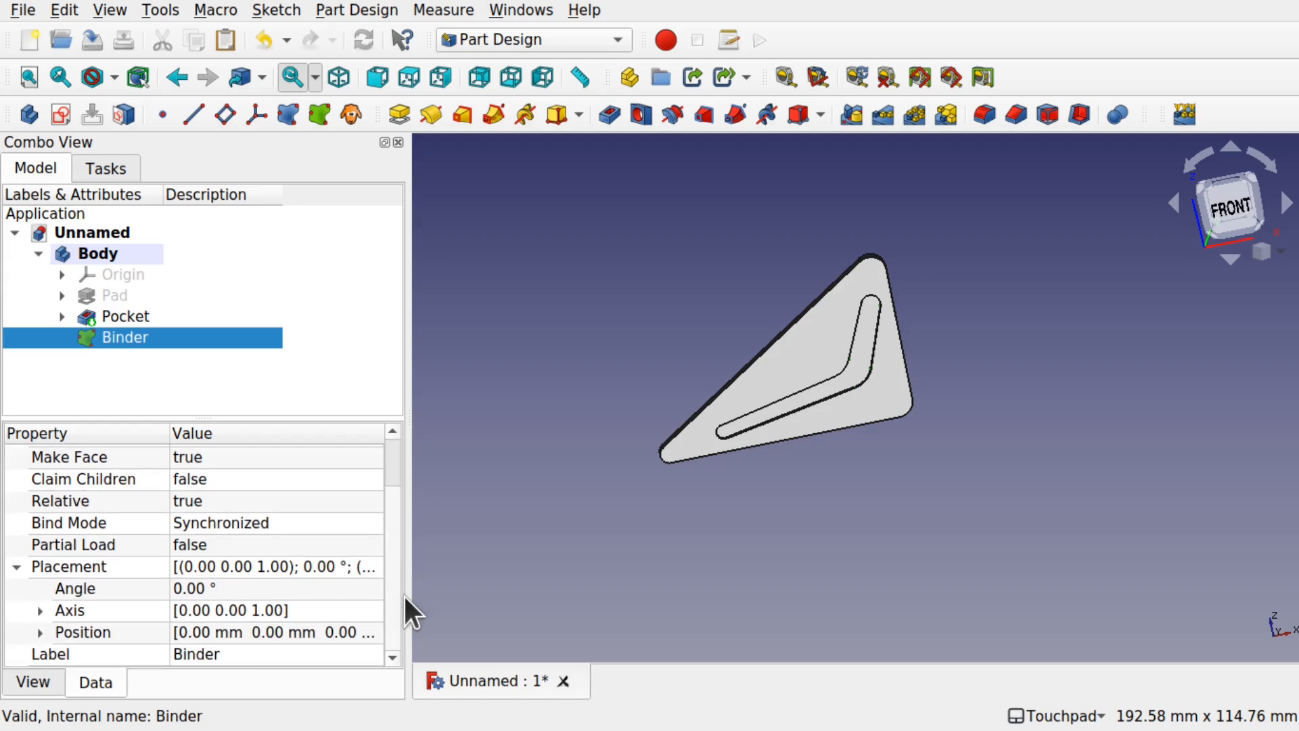
{"action": "left_click", "coordinate": [40, 632]}
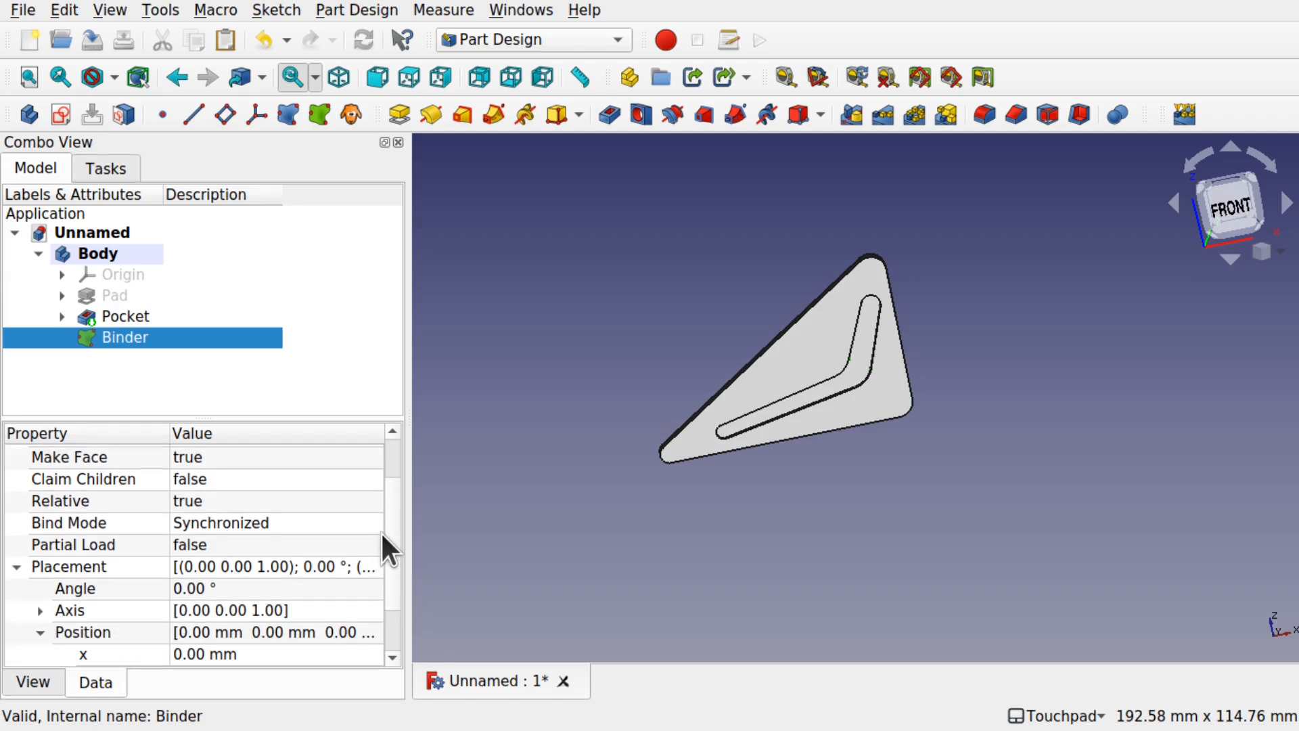
{"action": "scroll", "coordinate": [390, 533], "scroll_direction": "down", "scroll_amount": 3}
{"action": "left_click_drag", "start_coordinate": [1042, 512], "coordinate": [1189, 543], "text": "alt"}
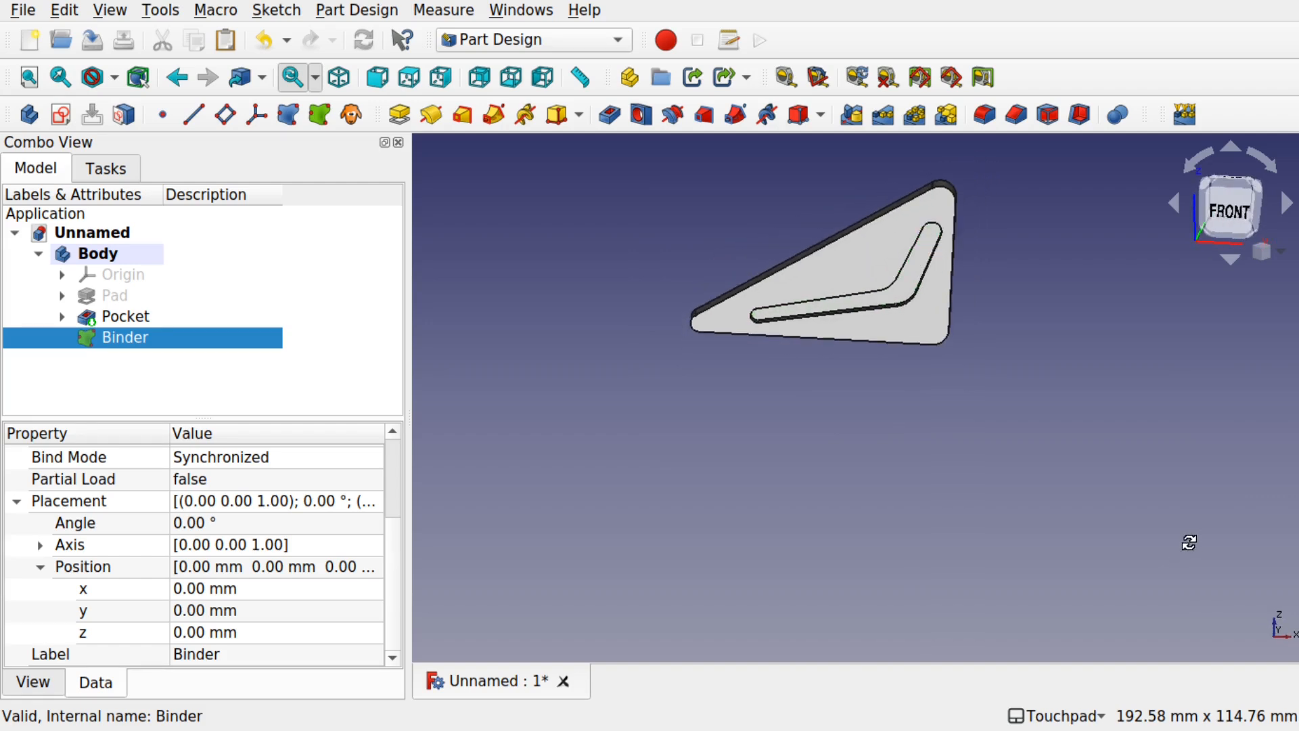
{"action": "left_click", "coordinate": [222, 609]}
- Try offsetting the shape binder from the Pocket along Y to -112 mm
{"action": "type", "text": "-34"}
{"action": "key", "text": "Down"}
{"action": "key", "text": "Down"}
{"action": "key", "text": "Down"}
{"action": "key", "text": "Down"}
{"action": "key", "text": "Down"}
{"action": "key", "text": "Down"}
{"action": "key", "text": "Down"}
{"action": "key", "text": "Down"}
{"action": "key", "text": "Down"}
{"action": "key", "text": "Down"}
{"action": "key", "text": "Down"}
{"action": "key", "text": "Down"}
{"action": "key", "text": "Down"}
{"action": "key", "text": "Down"}
{"action": "key", "text": "Down"}
{"action": "key", "text": "Down"}
{"action": "key", "text": "Down"}
{"action": "key", "text": "Down"}
{"action": "key", "text": "Down"}
{"action": "key", "text": "Down"}
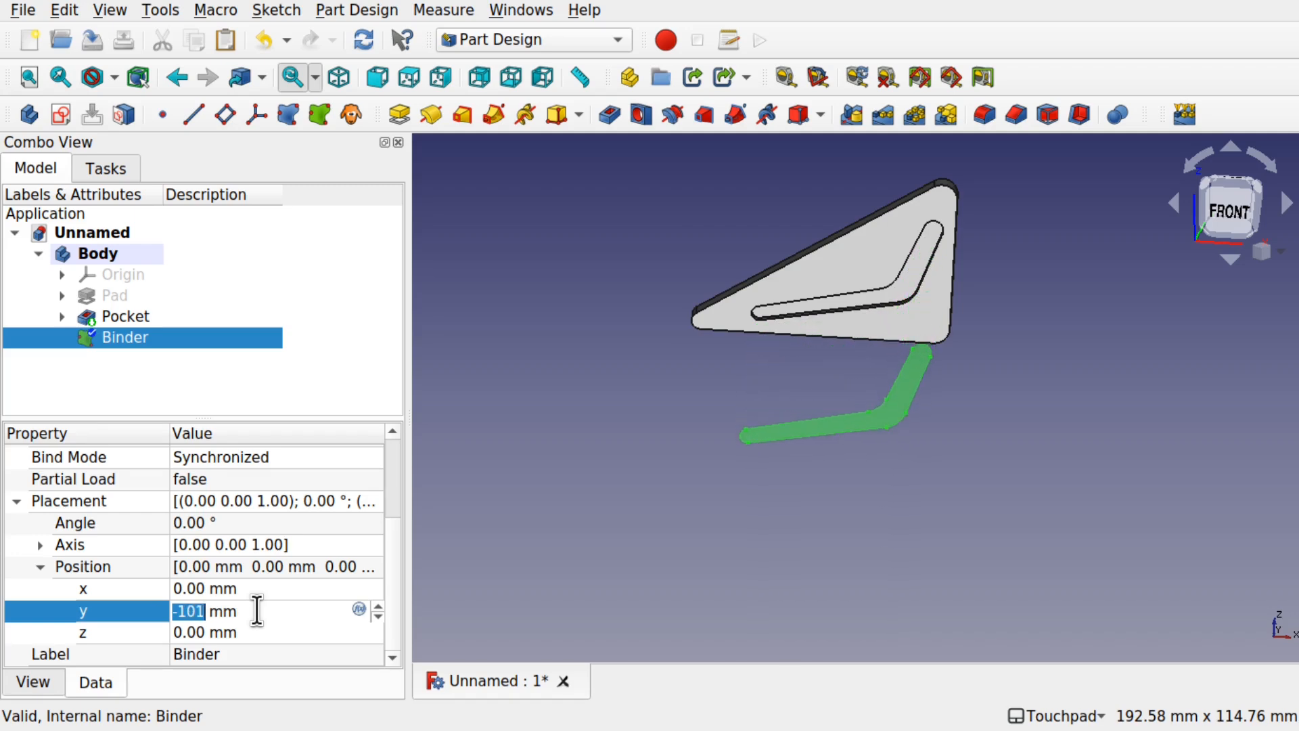
{"action": "key", "text": "Down"}
{"action": "key", "text": "Down"}
{"action": "key", "text": "Down"}
{"action": "key", "text": "Down"}
{"action": "key", "text": "Down"}
{"action": "key", "text": "Down"}
{"action": "key", "text": "Down"}
{"action": "key", "text": "Down"}
{"action": "key", "text": "Down"}
{"action": "key", "text": "Down"}
{"action": "key", "text": "Down"}
{"action": "key", "text": "Down"}
{"action": "middle_click_drag", "start_coordinate": [558, 397], "coordinate": [675, 372]}
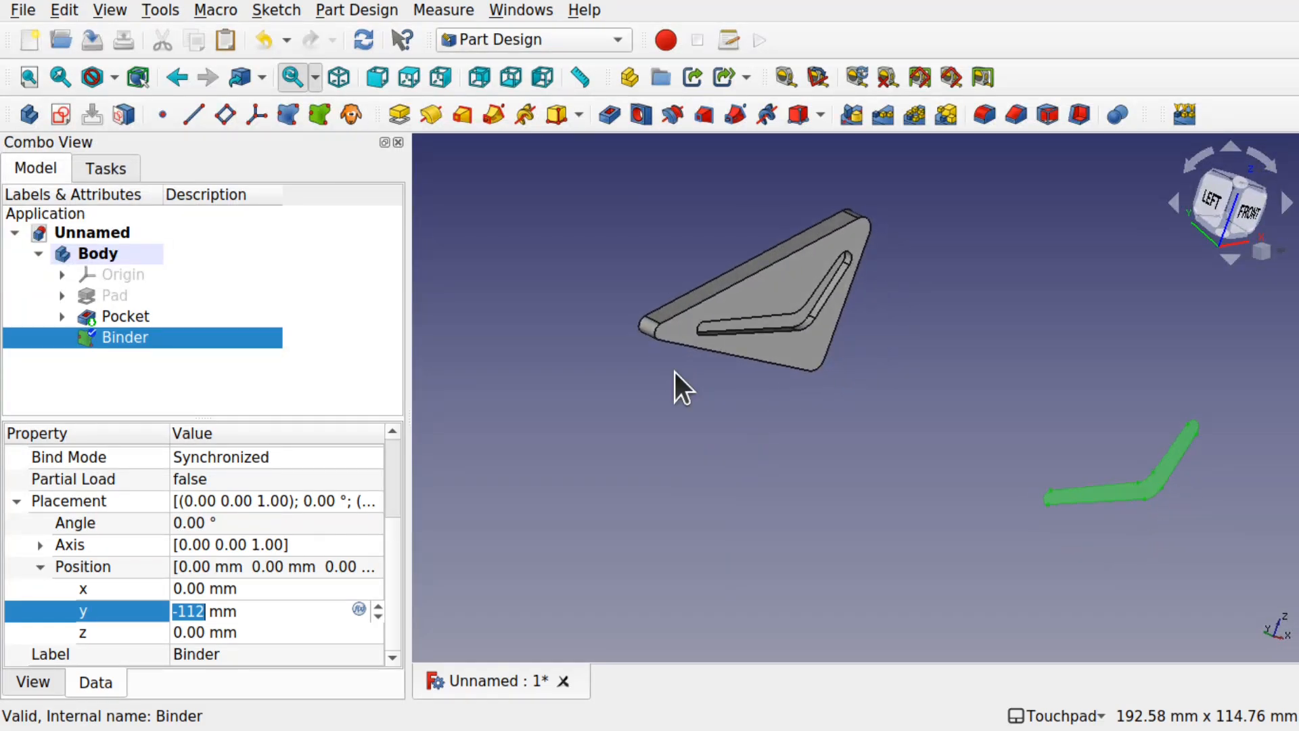
- Set the shape binder's Y position to -50 mm and its Z position to -12 mm
{"action": "type", "text": "50"}
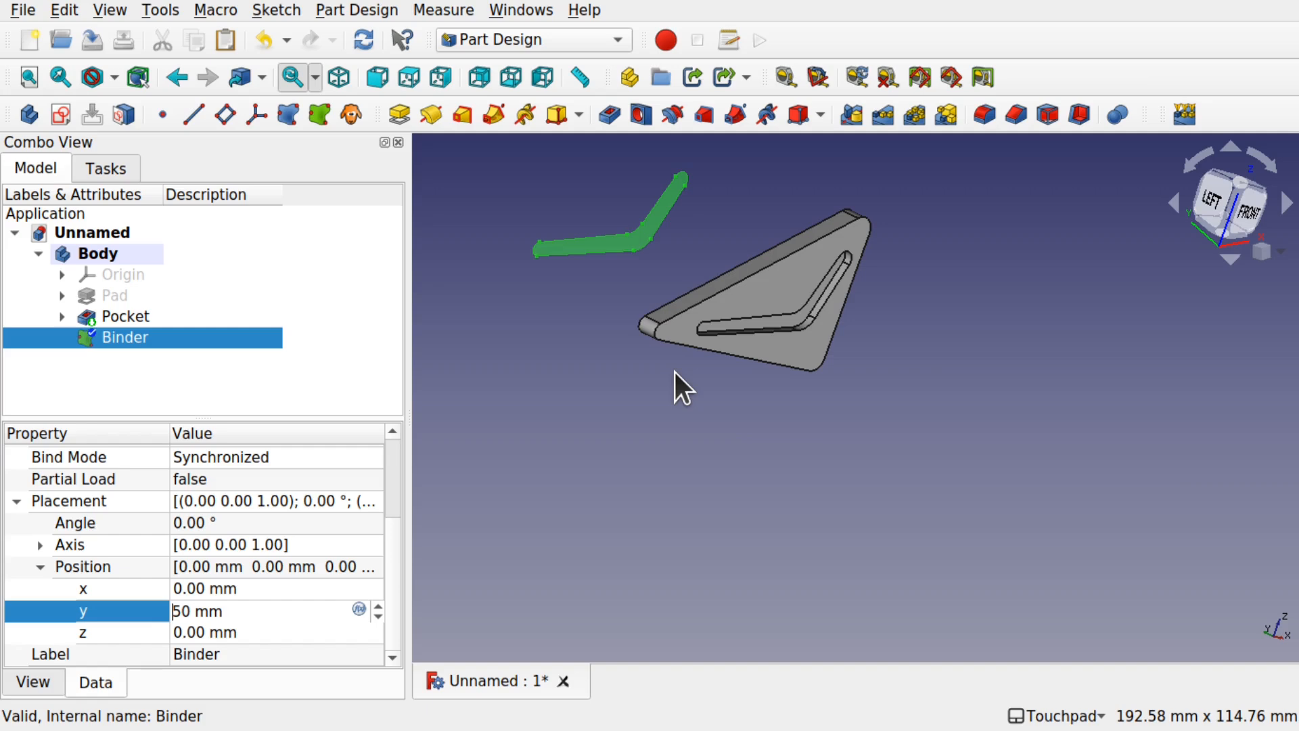
{"action": "type", "text": "-"}
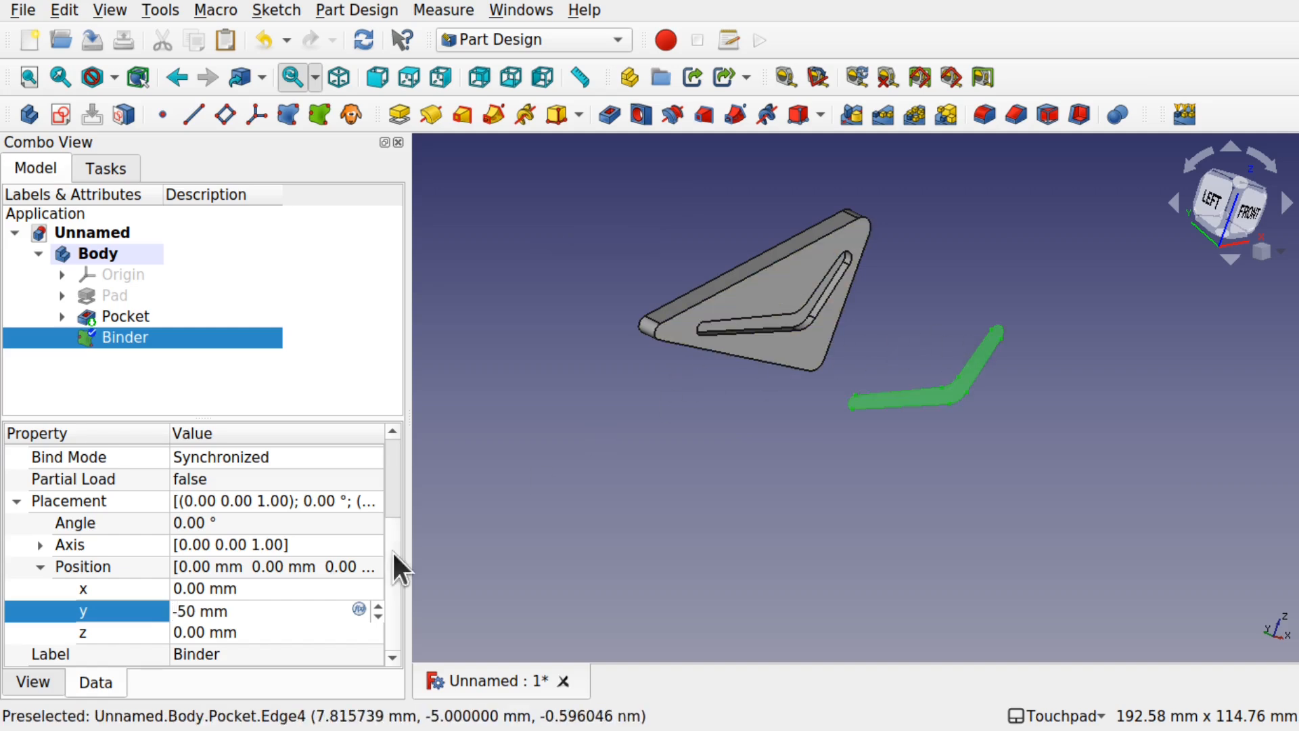
{"action": "left_click", "coordinate": [266, 632]}
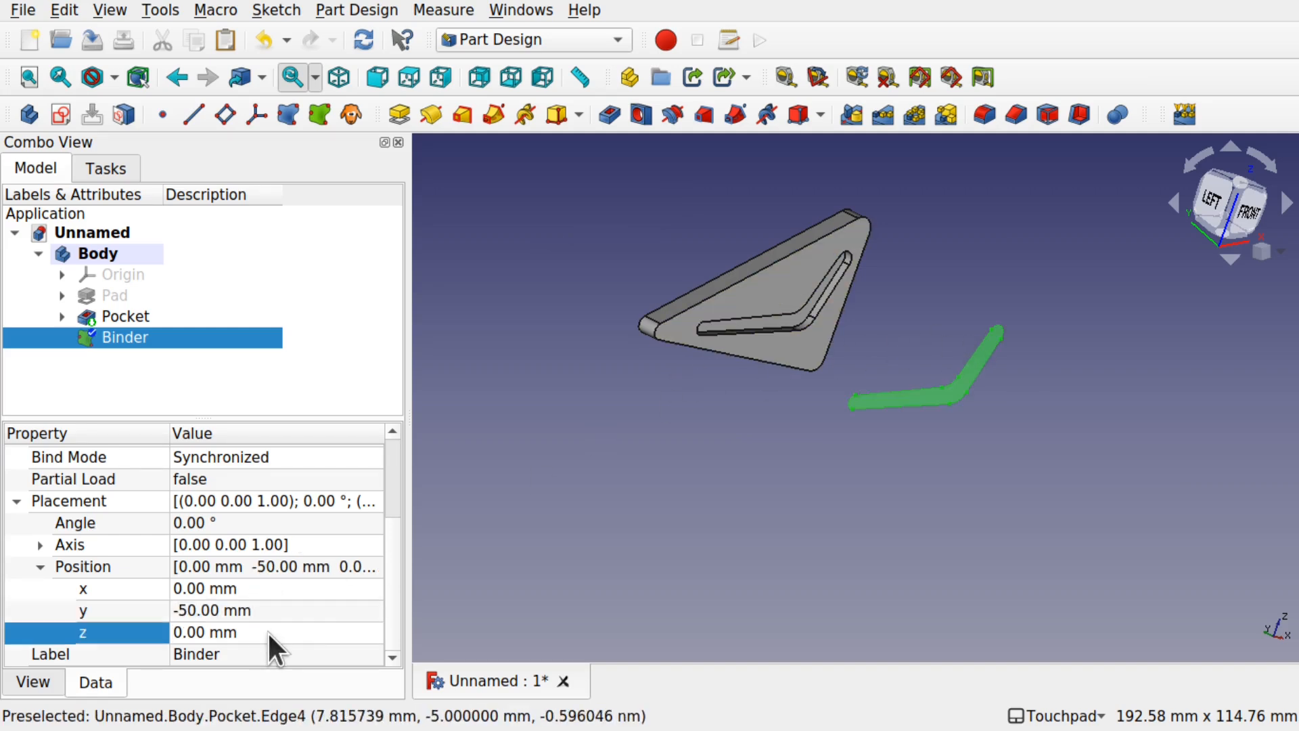
{"action": "type", "text": "8"}
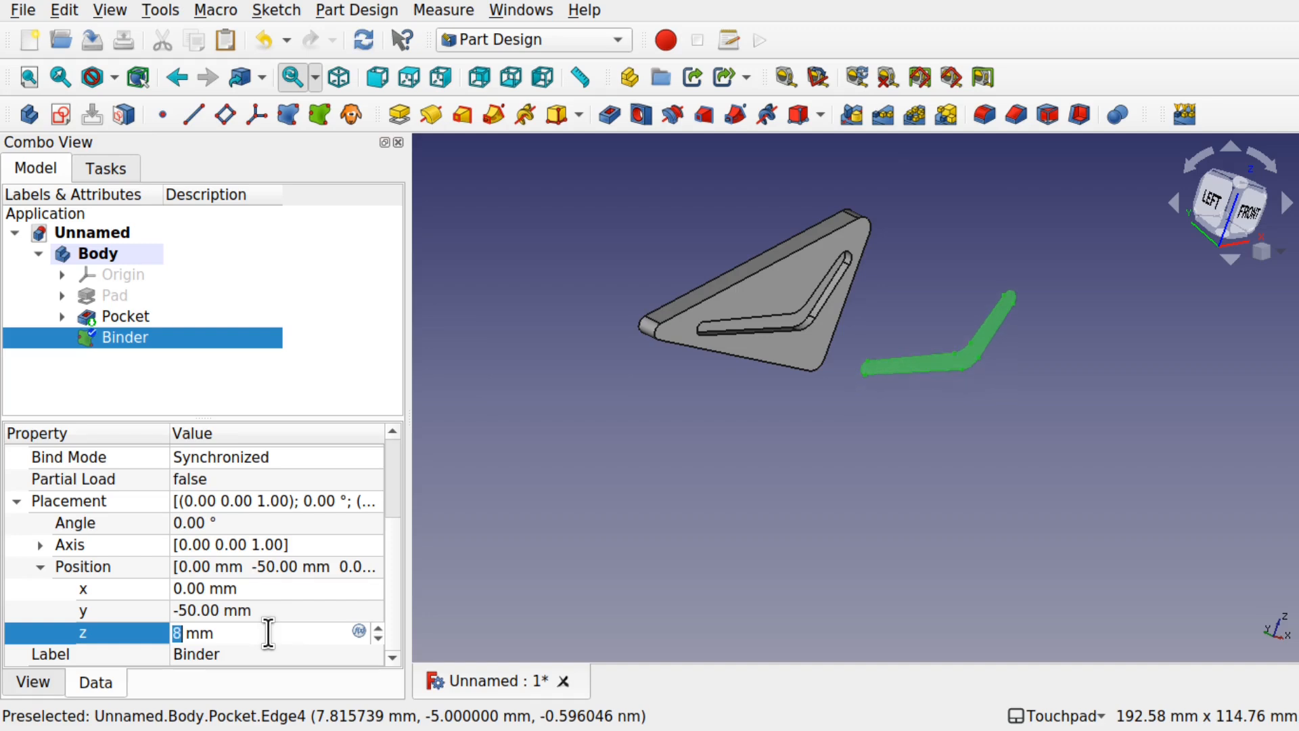
{"action": "type", "text": "-12"}
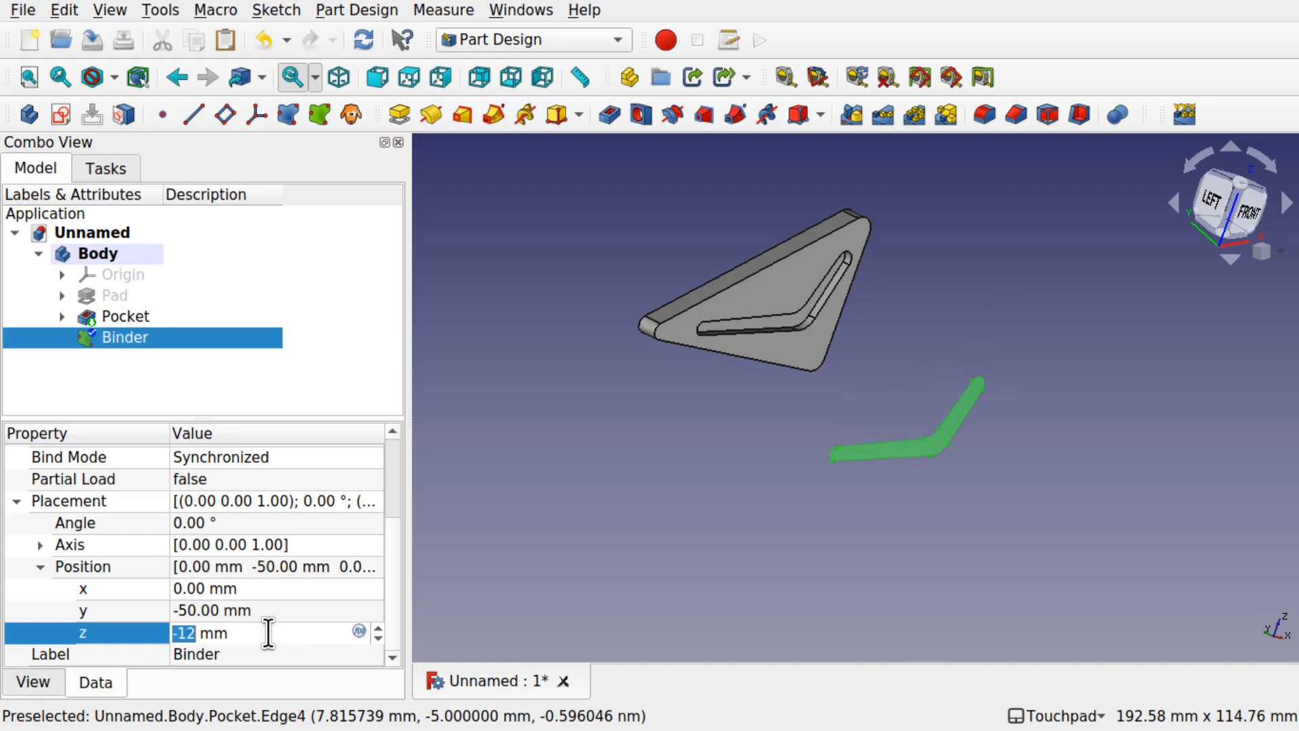
- Set the shape binder's X position to 34 mm
{"action": "left_click", "coordinate": [260, 589]}
{"action": "scroll", "coordinate": [263, 590], "scroll_direction": "up", "scroll_amount": 20}
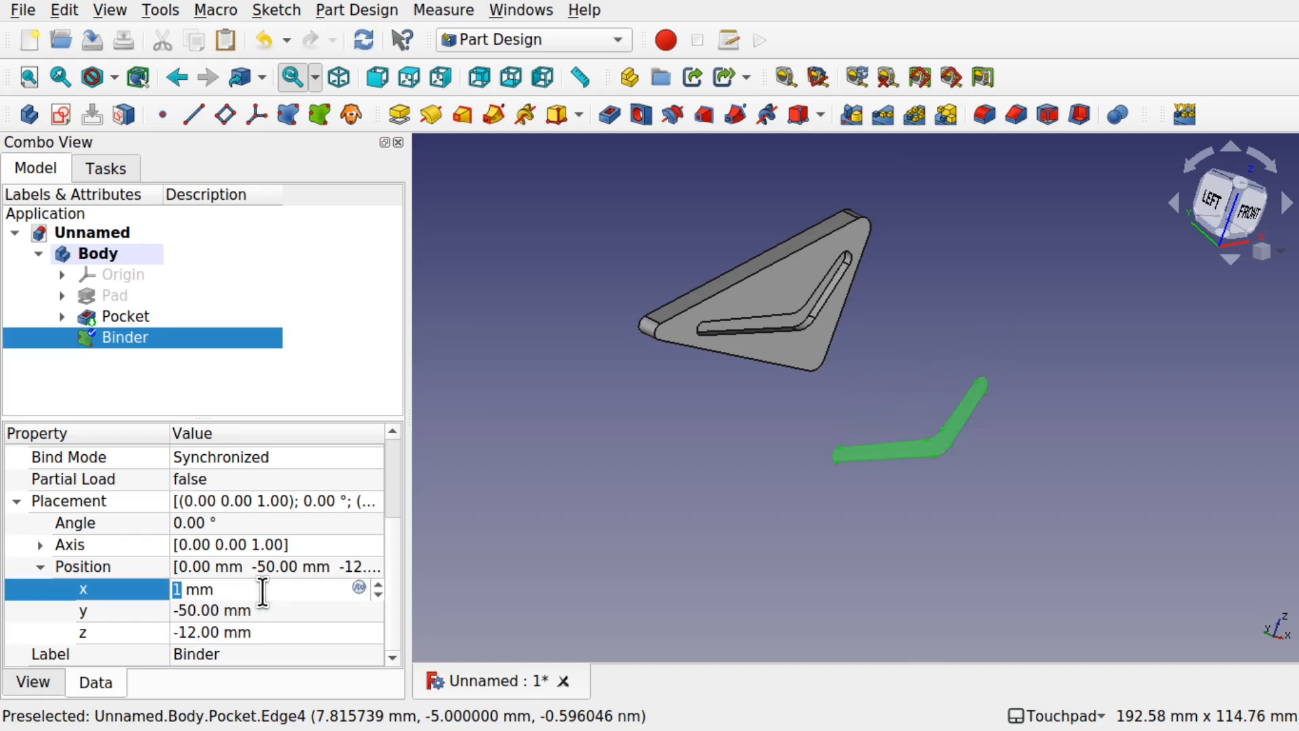
{"action": "scroll", "coordinate": [262, 592], "scroll_direction": "up", "scroll_amount": 6}
{"action": "middle_click_drag", "start_coordinate": [970, 377], "coordinate": [931, 409], "text": "alt"}
{"action": "key", "text": "Return"}
{"action": "left_click", "coordinate": [112, 338]}
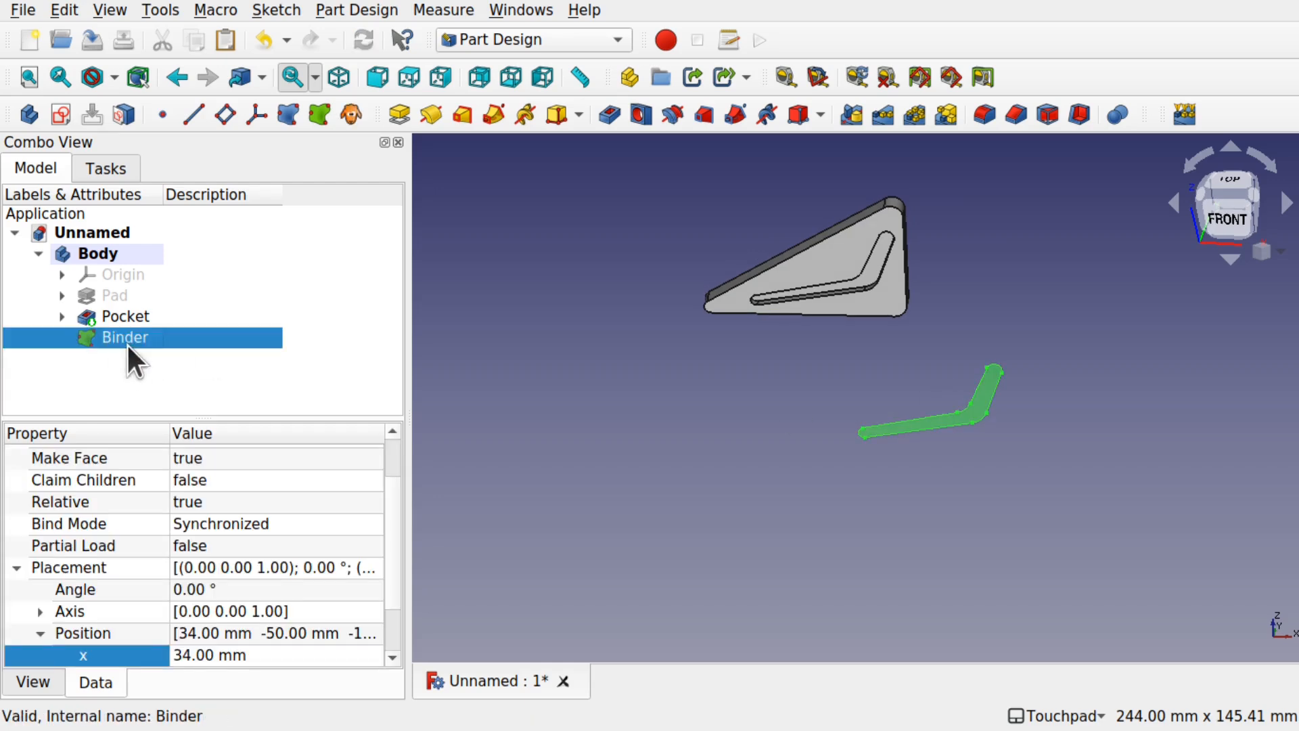
{"action": "key", "text": "ctrl+c"}
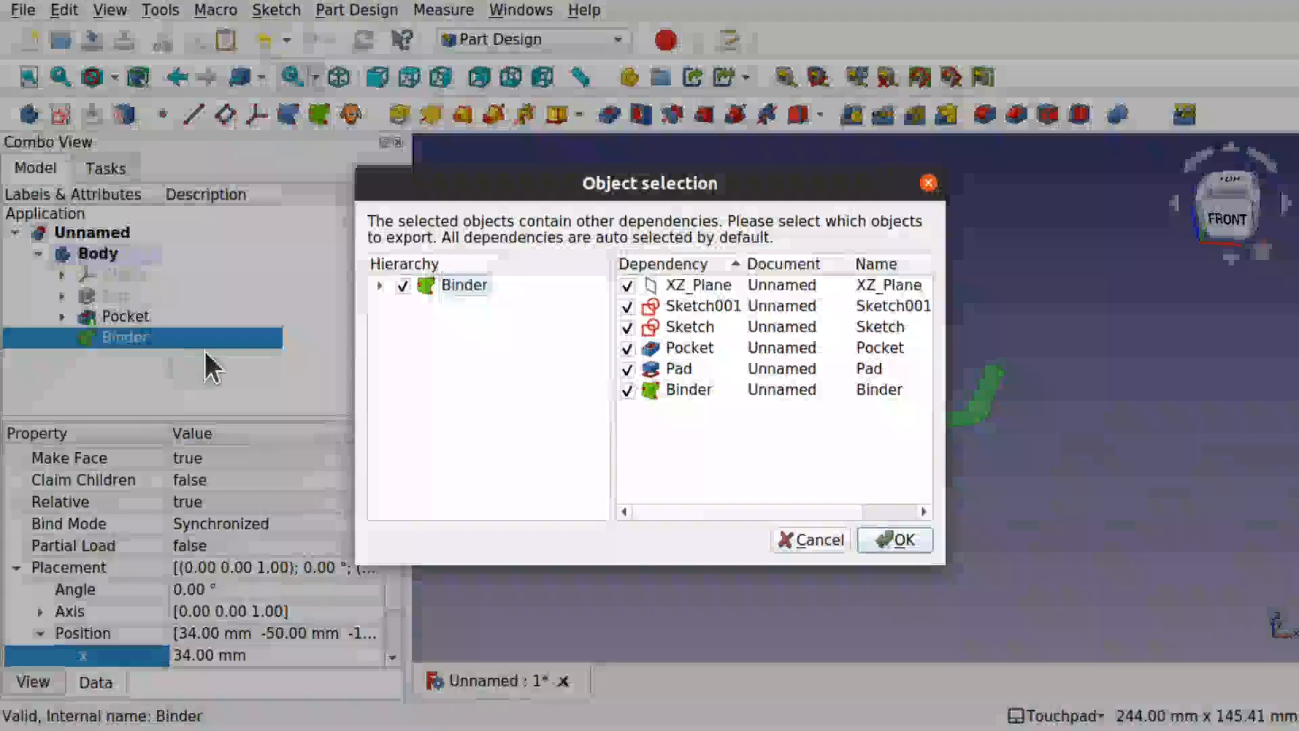
{"action": "left_click", "coordinate": [625, 368]}
{"action": "left_click", "coordinate": [625, 344]}
{"action": "left_click", "coordinate": [624, 343]}
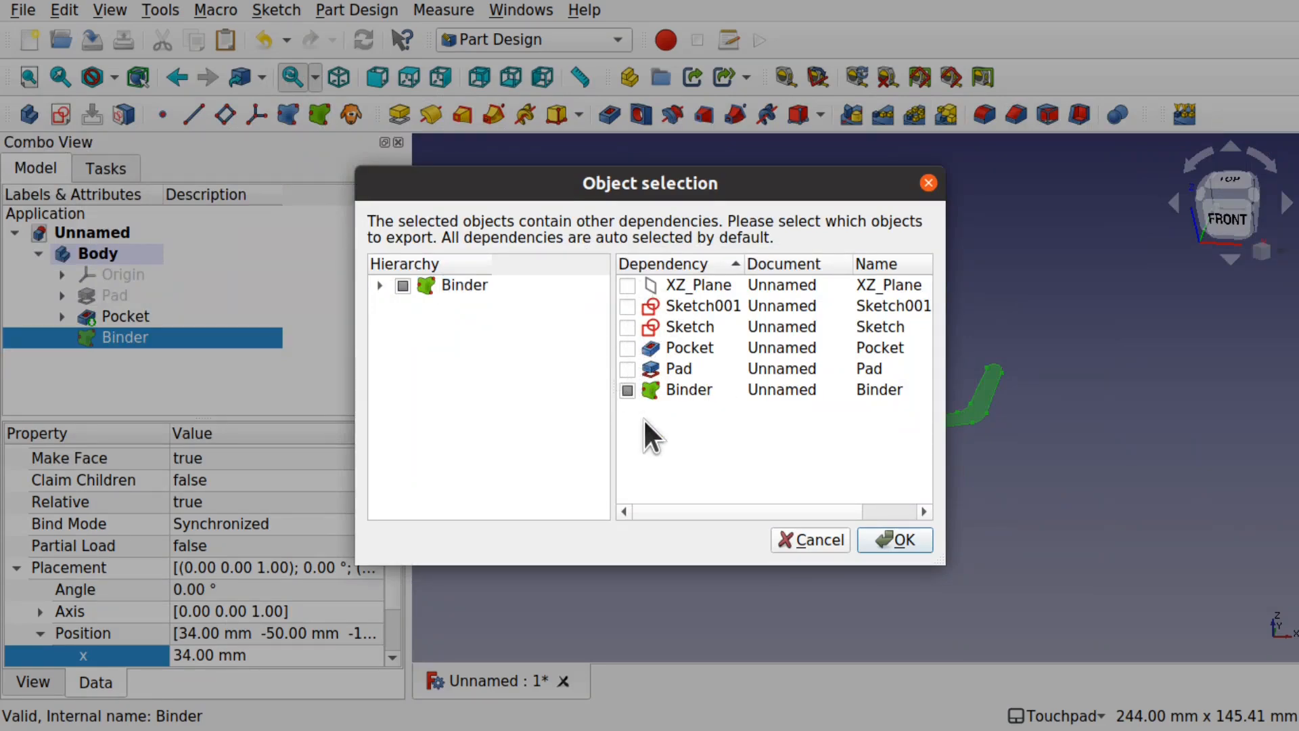
{"action": "left_click", "coordinate": [805, 538]}
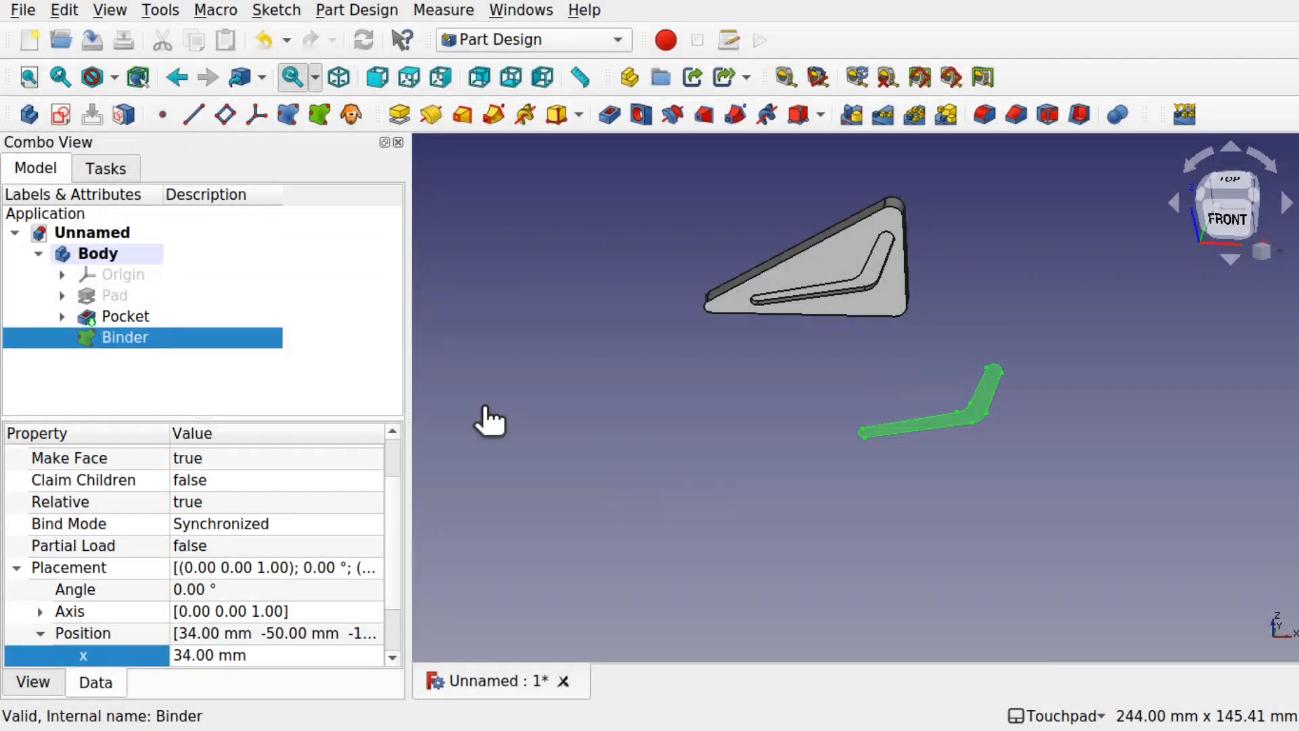
- Duplicate the shape binder on its own, excluding the Pocket, Pad, sketches and XZ plane it depends on
{"action": "left_click", "coordinate": [483, 408]}
{"action": "left_click", "coordinate": [107, 336]}
{"action": "left_click", "coordinate": [65, 10]}
{"action": "left_click", "coordinate": [184, 163]}
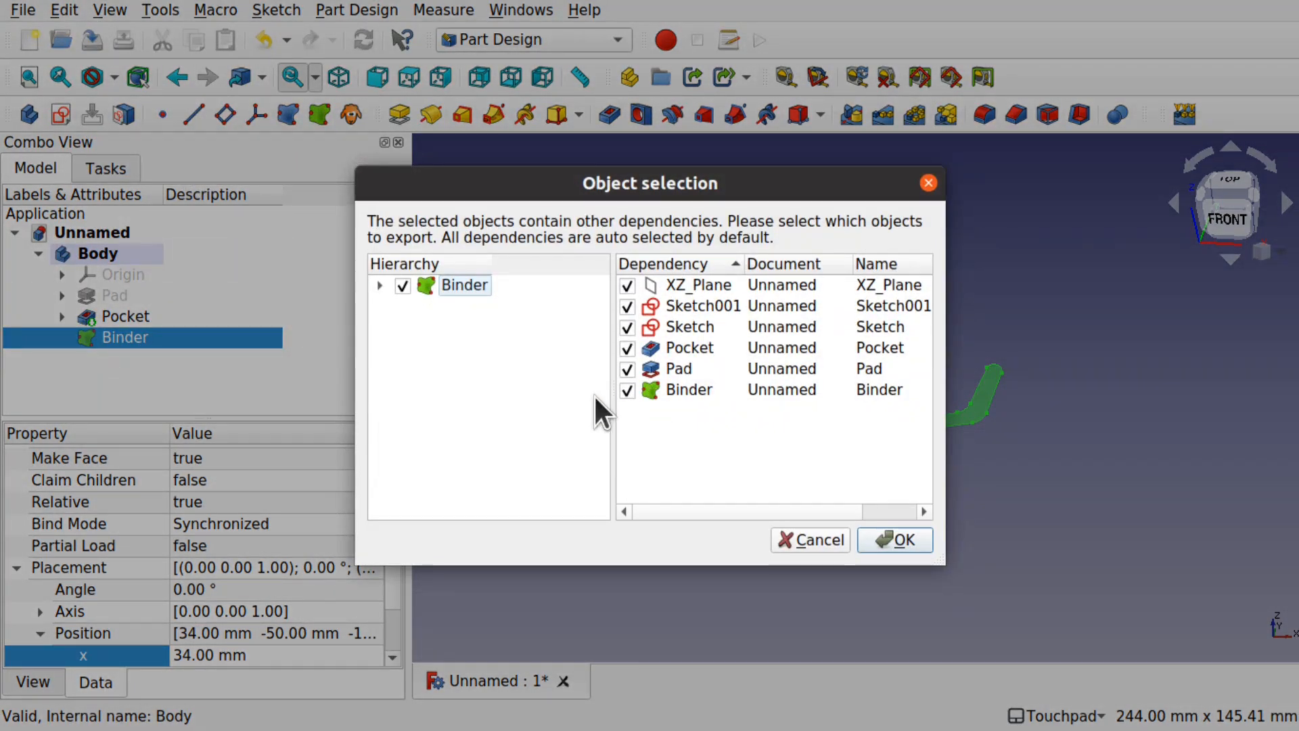
{"action": "left_click", "coordinate": [627, 348]}
{"action": "left_click", "coordinate": [627, 348]}
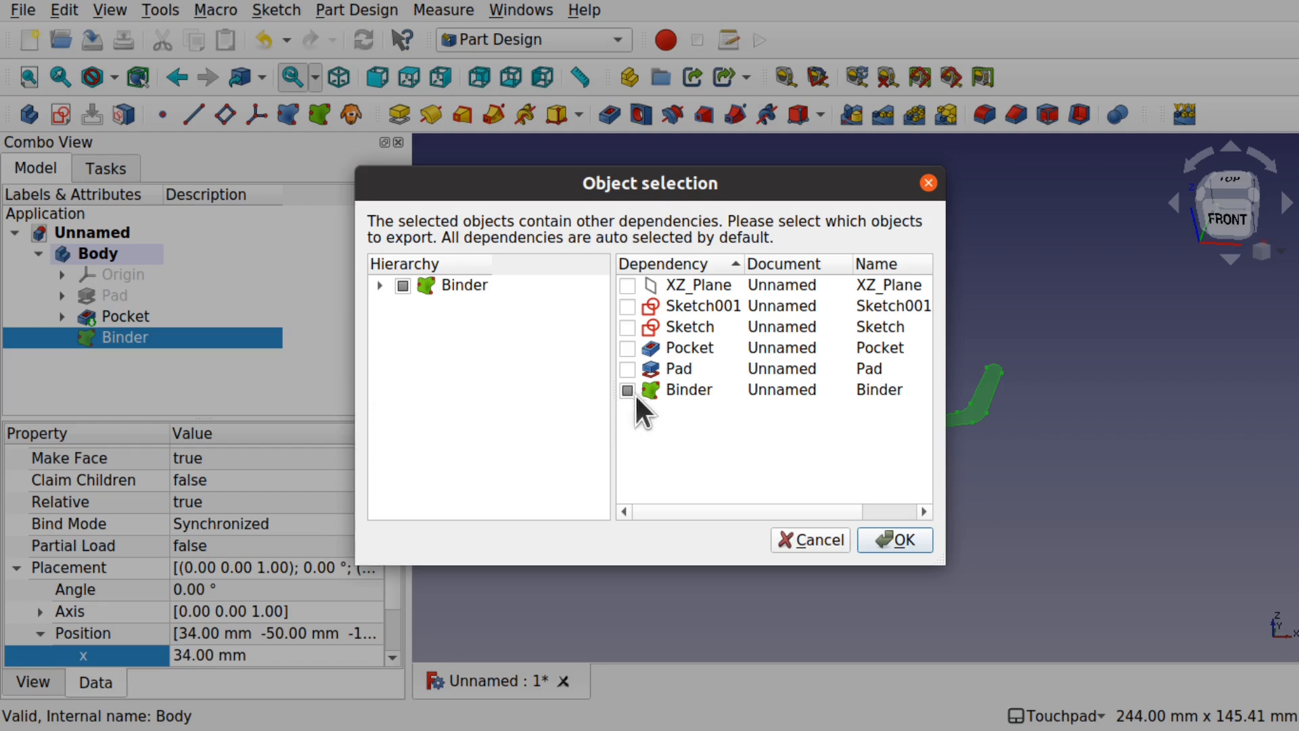
{"action": "left_click", "coordinate": [877, 528]}
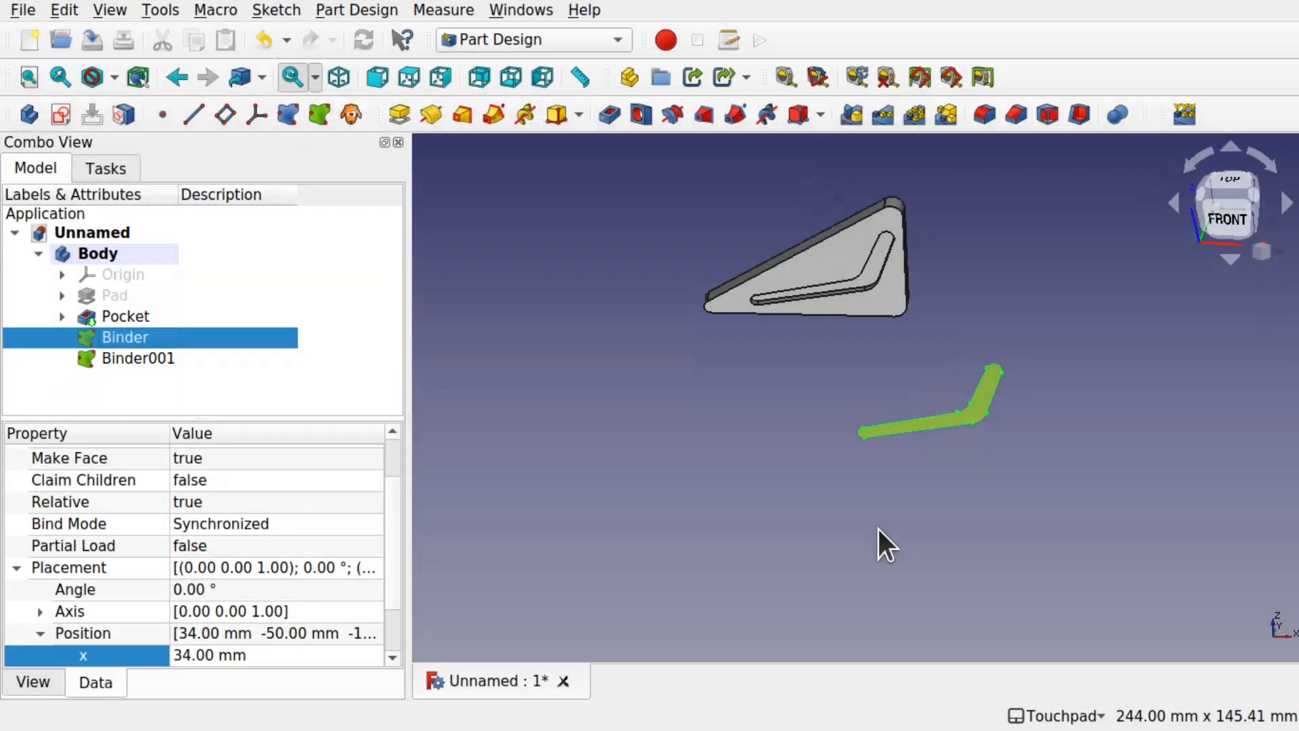
- Set the duplicated binder's Y position to -108 mm, in front of the original binder
{"action": "left_click", "coordinate": [145, 358]}
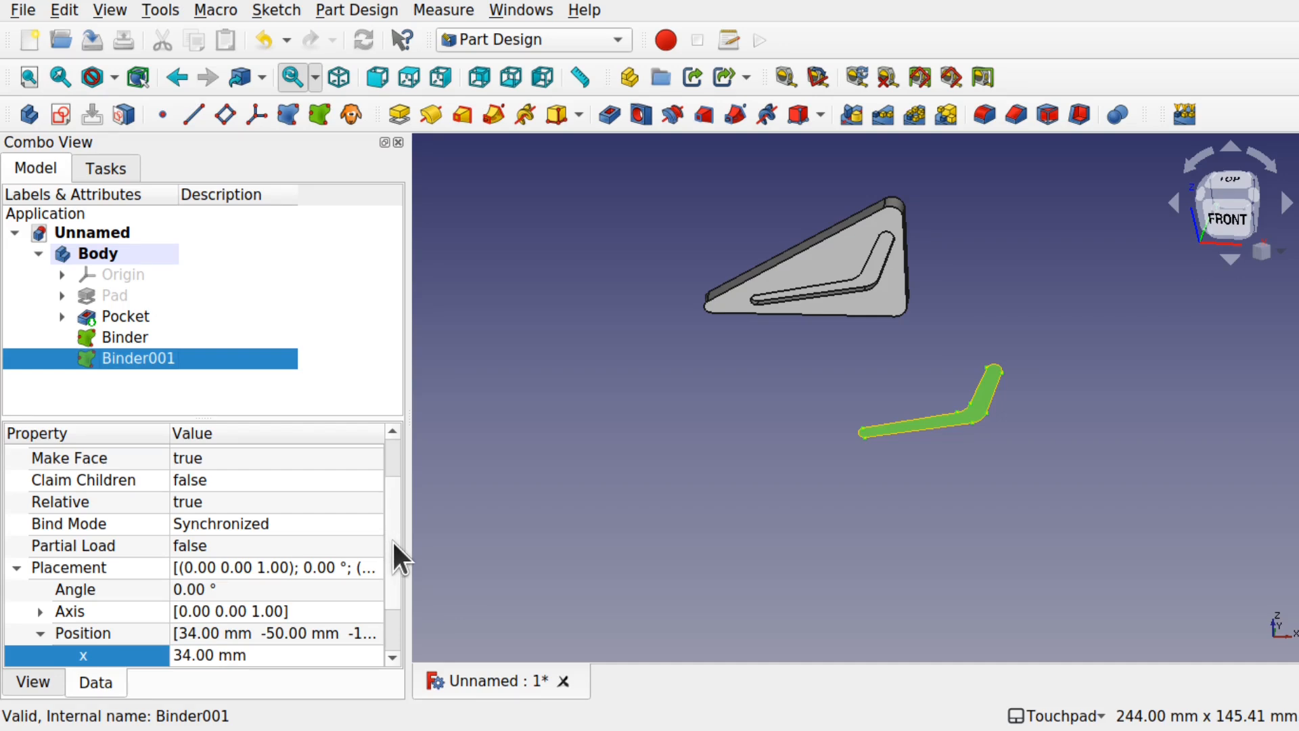
{"action": "scroll", "coordinate": [392, 539], "scroll_direction": "down", "scroll_amount": 1}
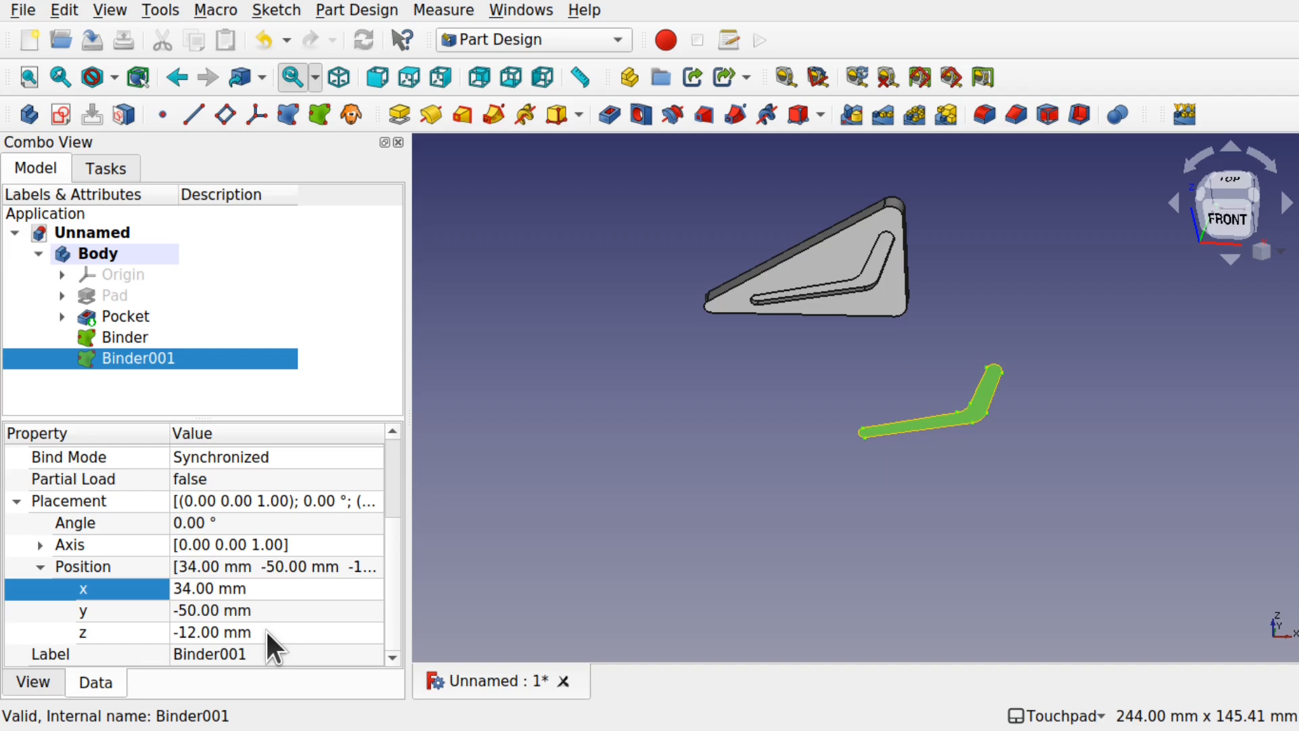
{"action": "left_click", "coordinate": [270, 609]}
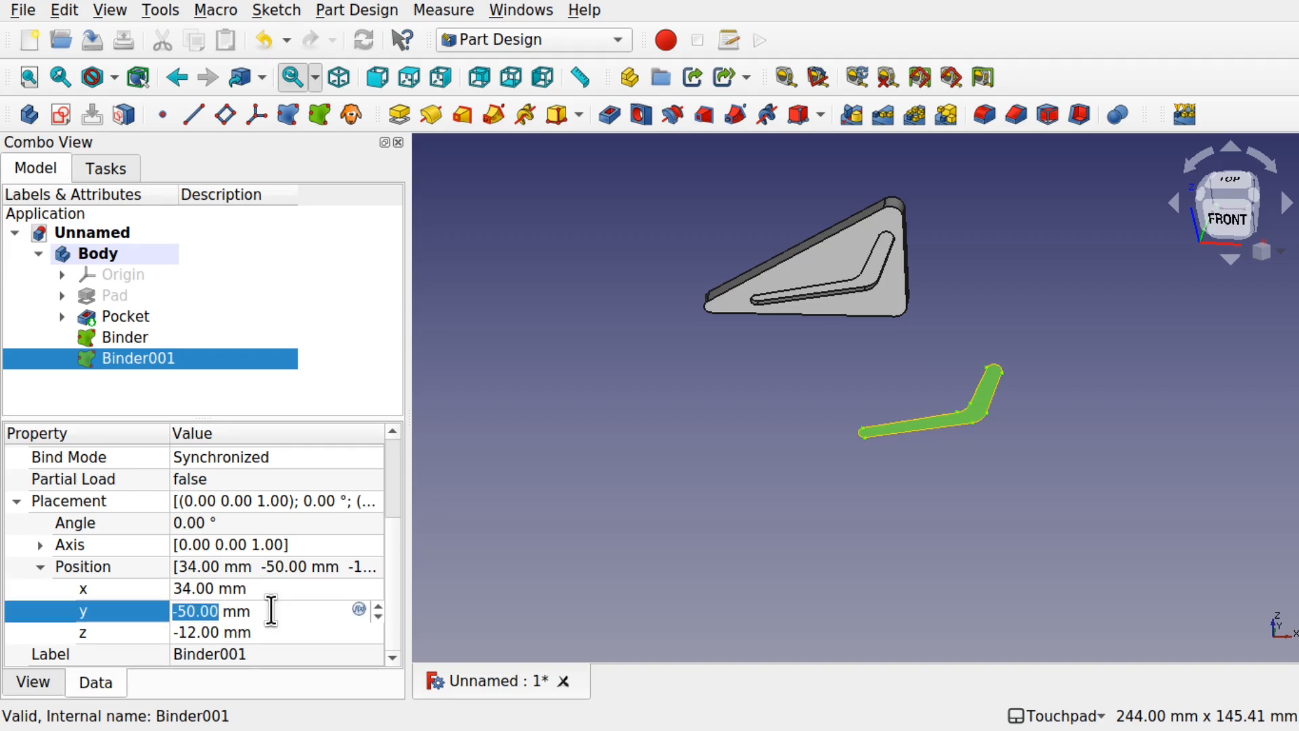
{"action": "scroll", "coordinate": [270, 610], "scroll_direction": "down", "scroll_amount": 20}
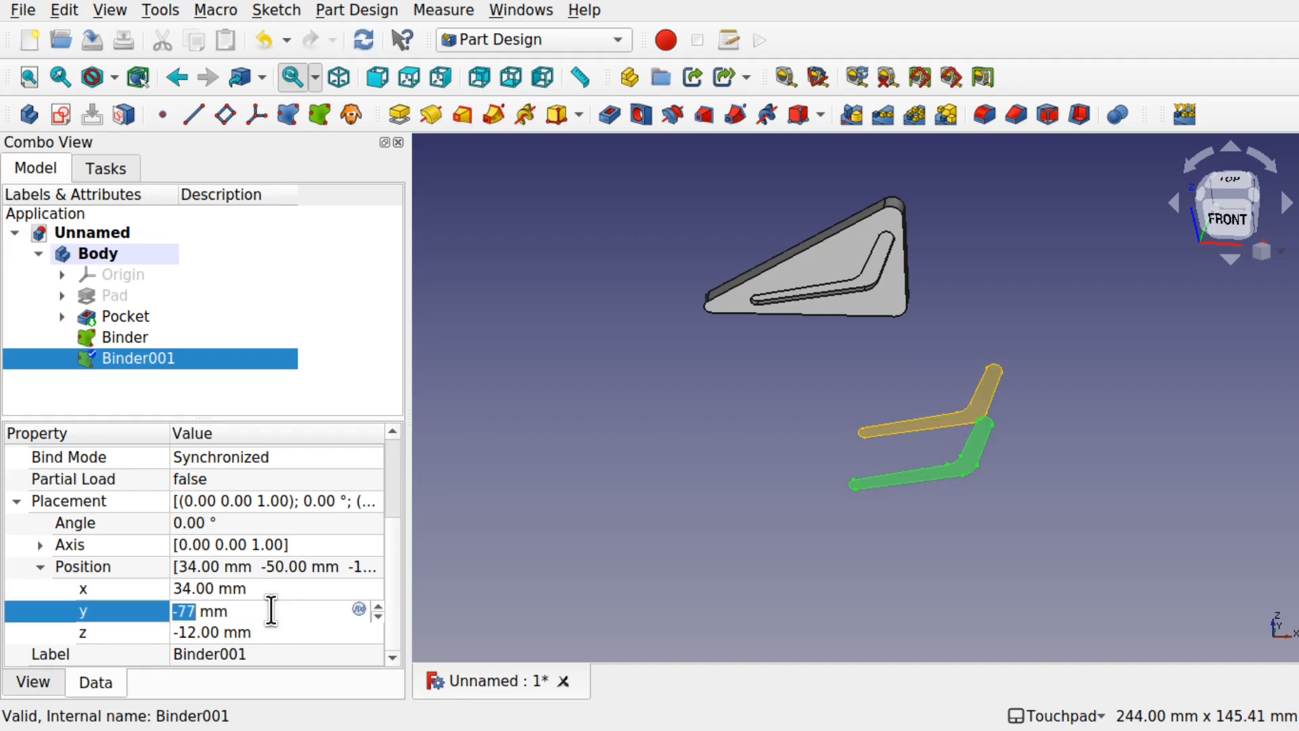
{"action": "middle_click_drag", "start_coordinate": [542, 595], "coordinate": [664, 469]}
{"action": "middle_click_drag", "start_coordinate": [540, 445], "coordinate": [539, 441]}
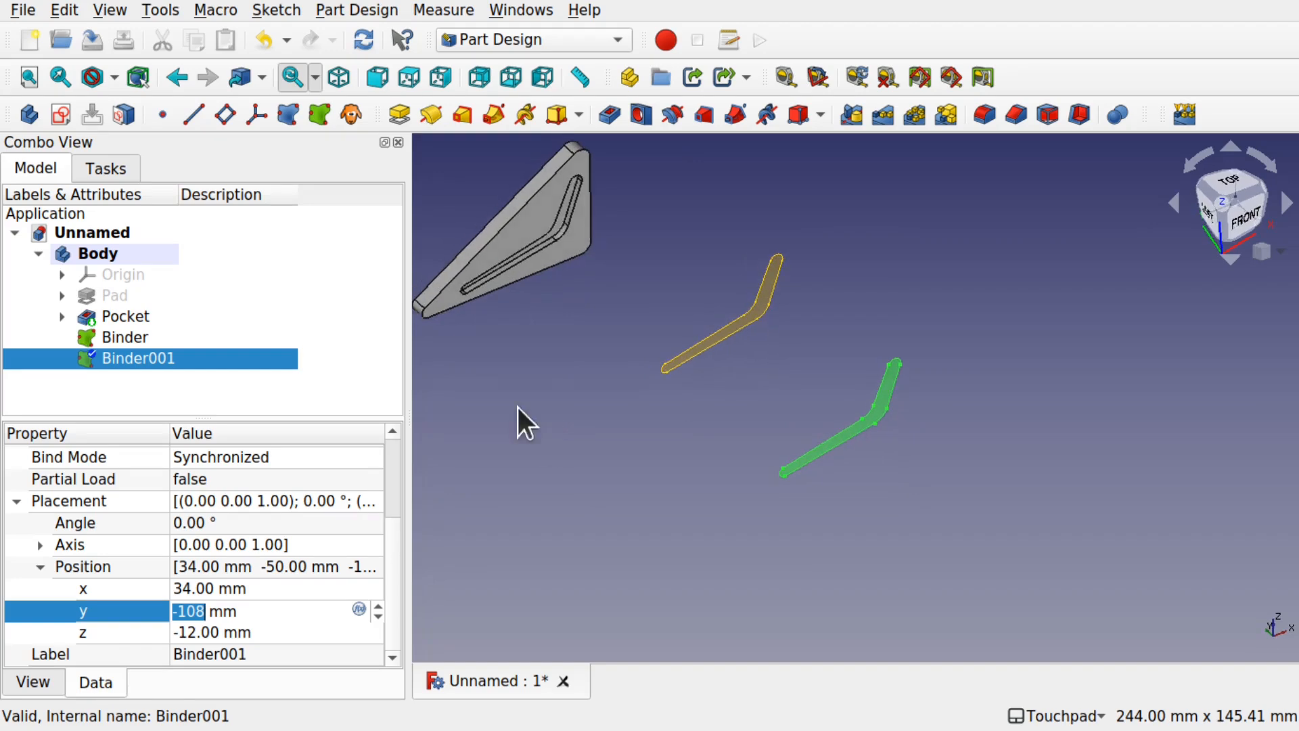
{"action": "middle_click_drag", "start_coordinate": [591, 353], "coordinate": [621, 347]}
{"action": "left_click", "coordinate": [621, 346]}
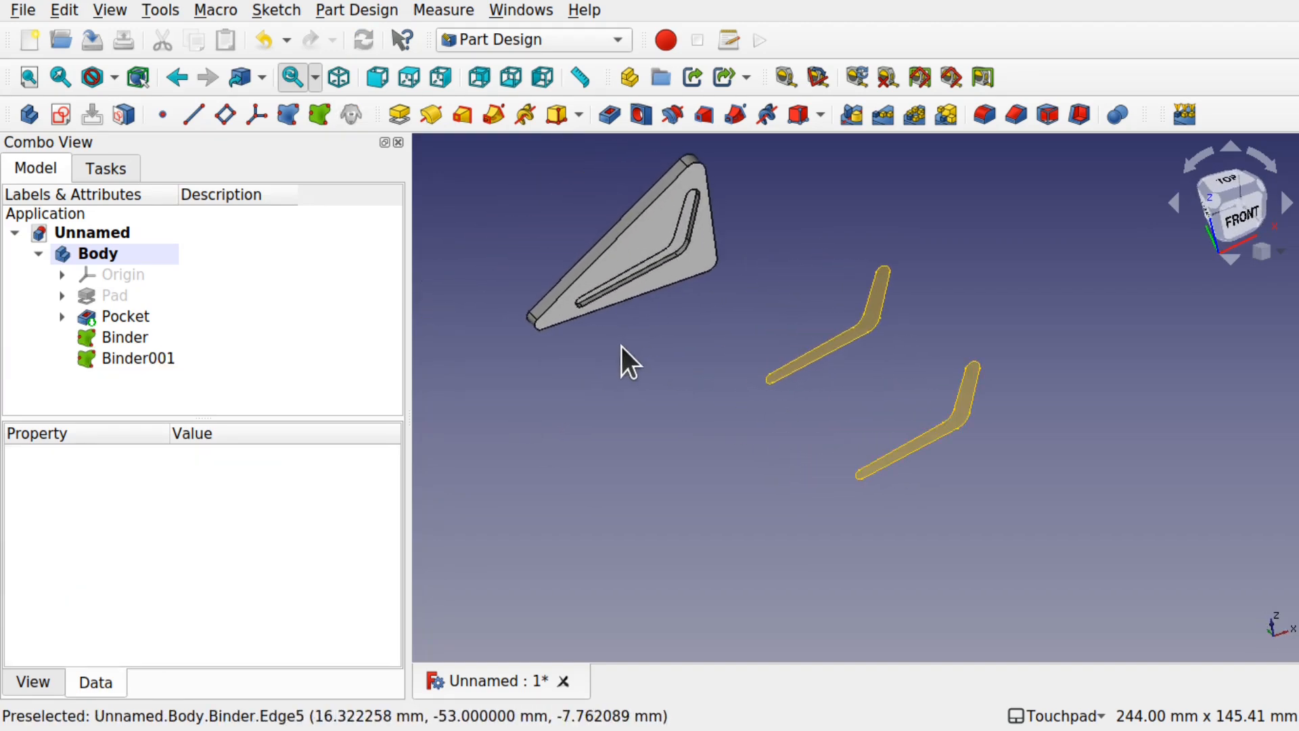
- Create an additive loft from the bent Pocket's floor face through the original binder and its duplicate as sections
{"action": "left_click", "coordinate": [690, 222]}
{"action": "middle_click_drag", "start_coordinate": [684, 223], "coordinate": [672, 188]}
{"action": "left_click", "coordinate": [351, 5]}
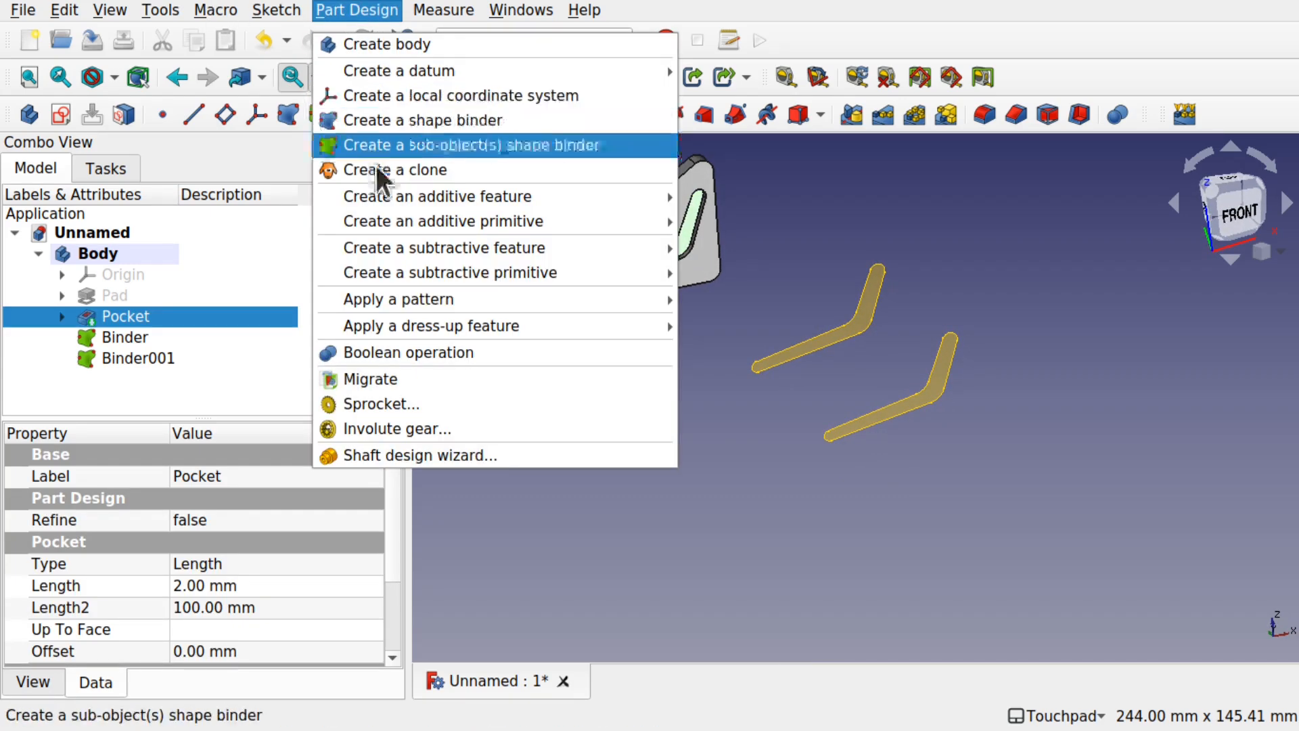
{"action": "mouse_move", "coordinate": [517, 195]}
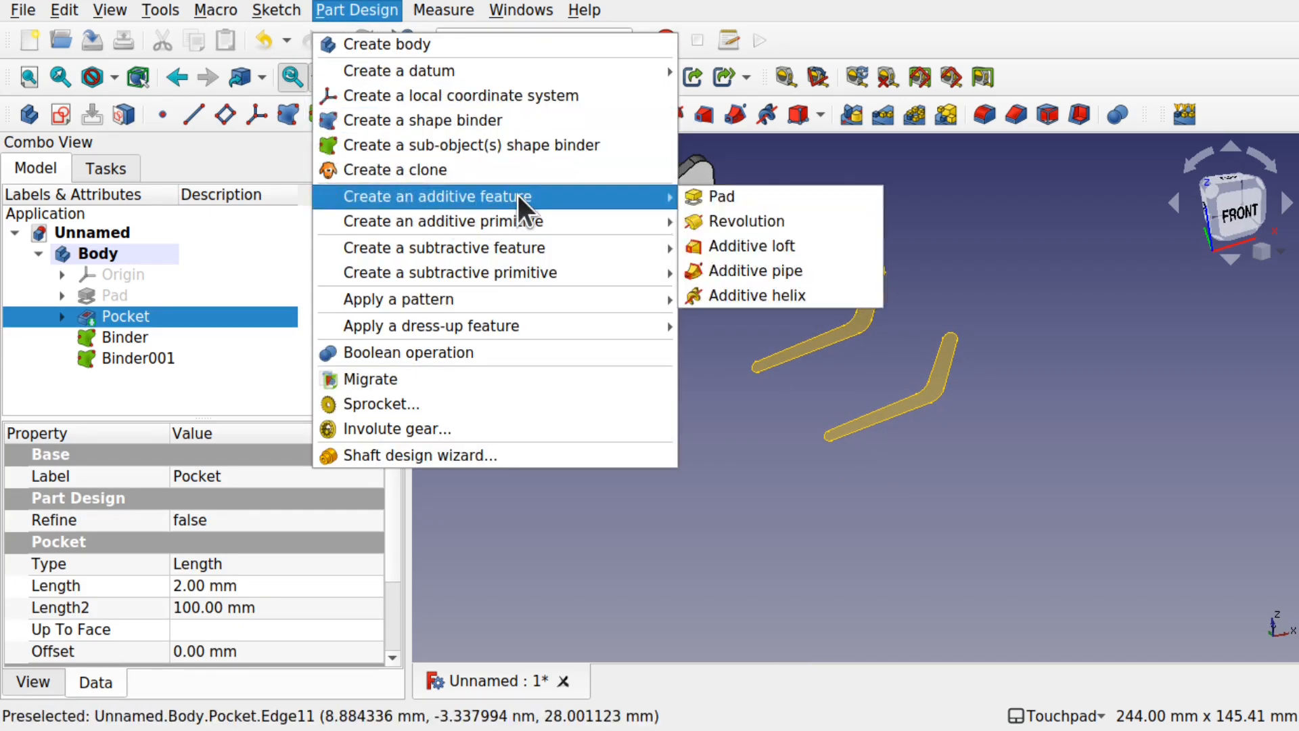
{"action": "left_click", "coordinate": [812, 248]}
{"action": "middle_click_drag", "start_coordinate": [633, 239], "coordinate": [667, 421]}
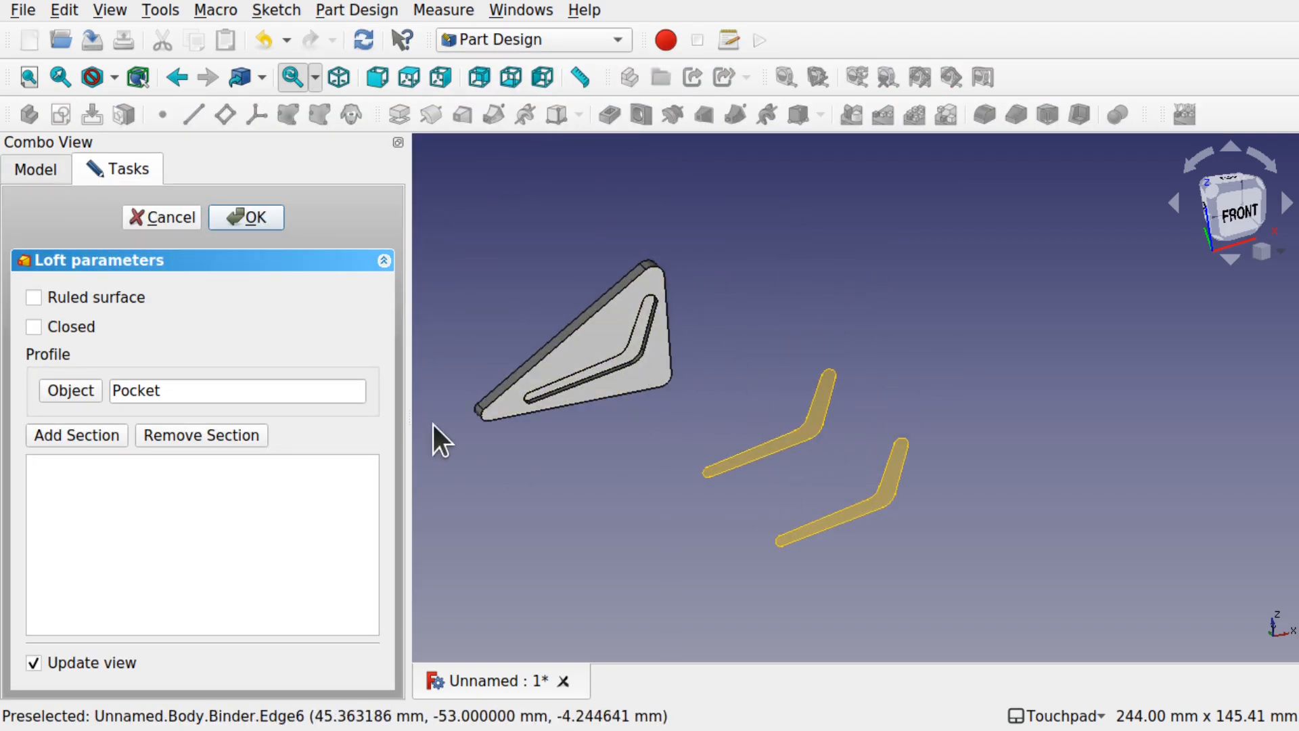
{"action": "left_click", "coordinate": [81, 433]}
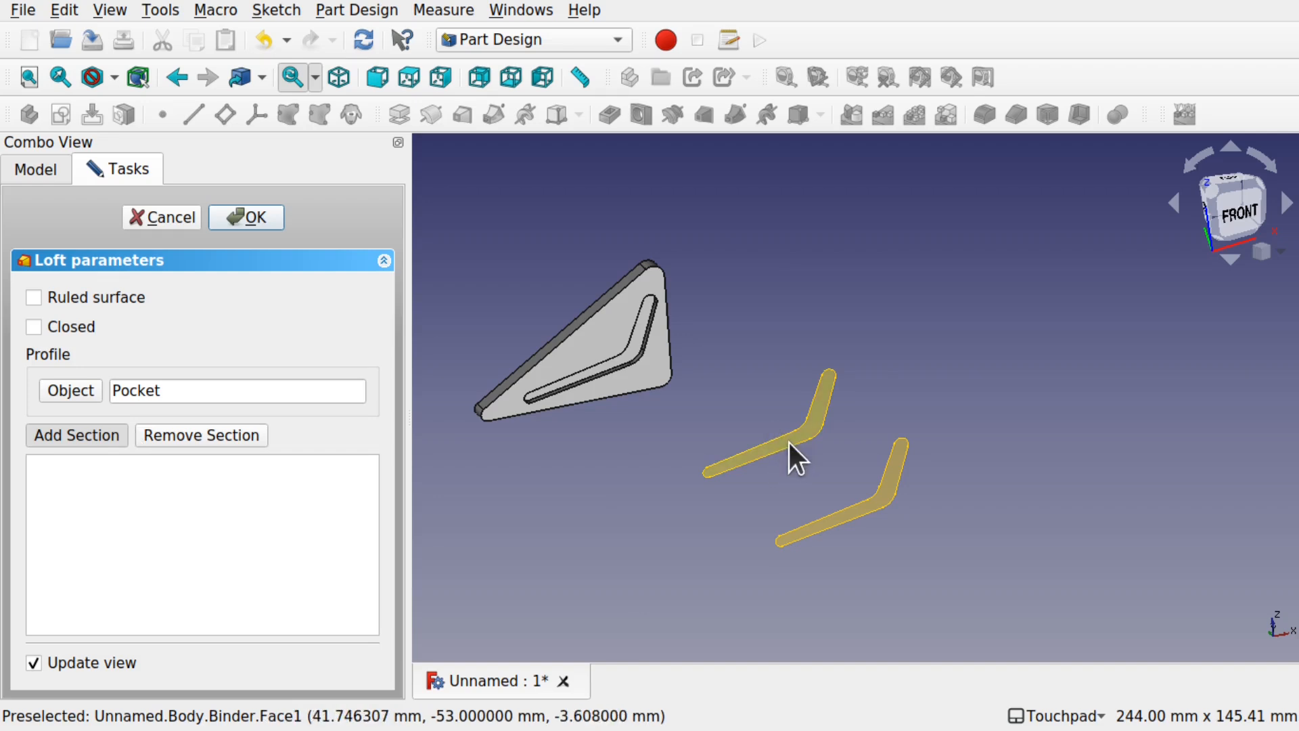
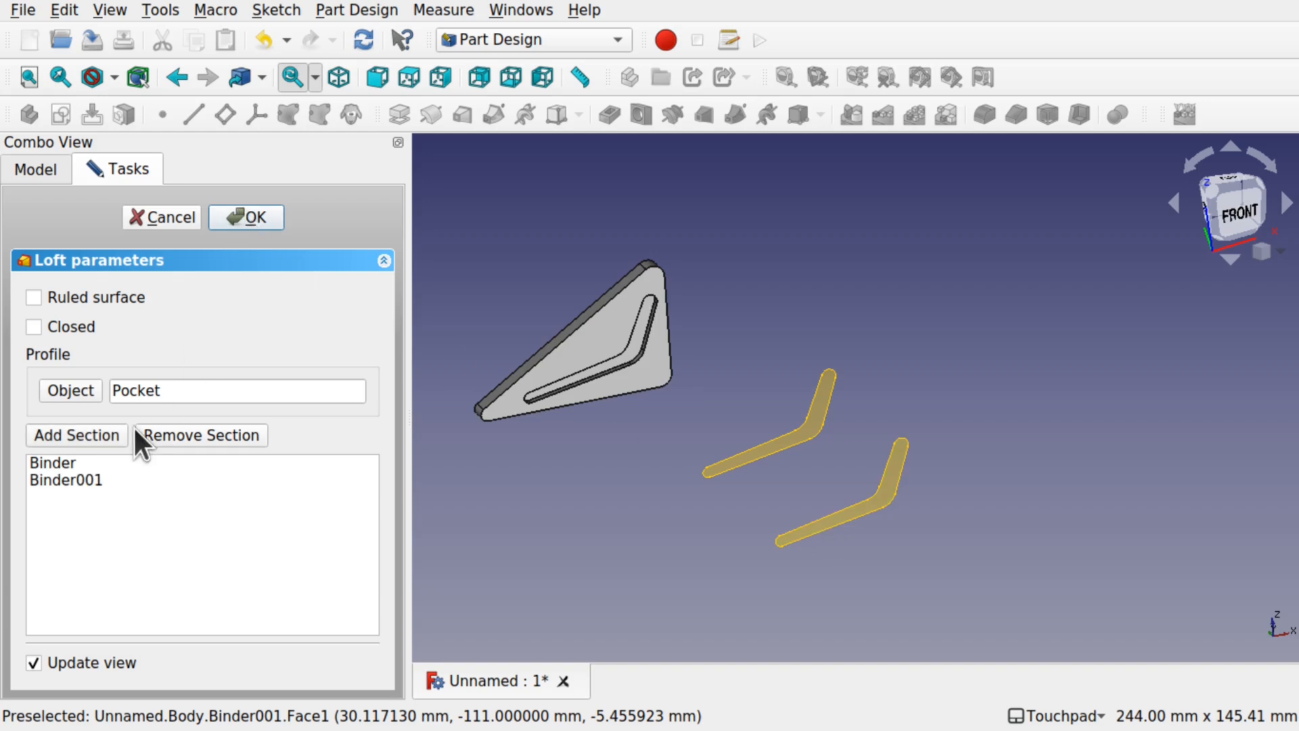
{"action": "left_click", "coordinate": [258, 215]}
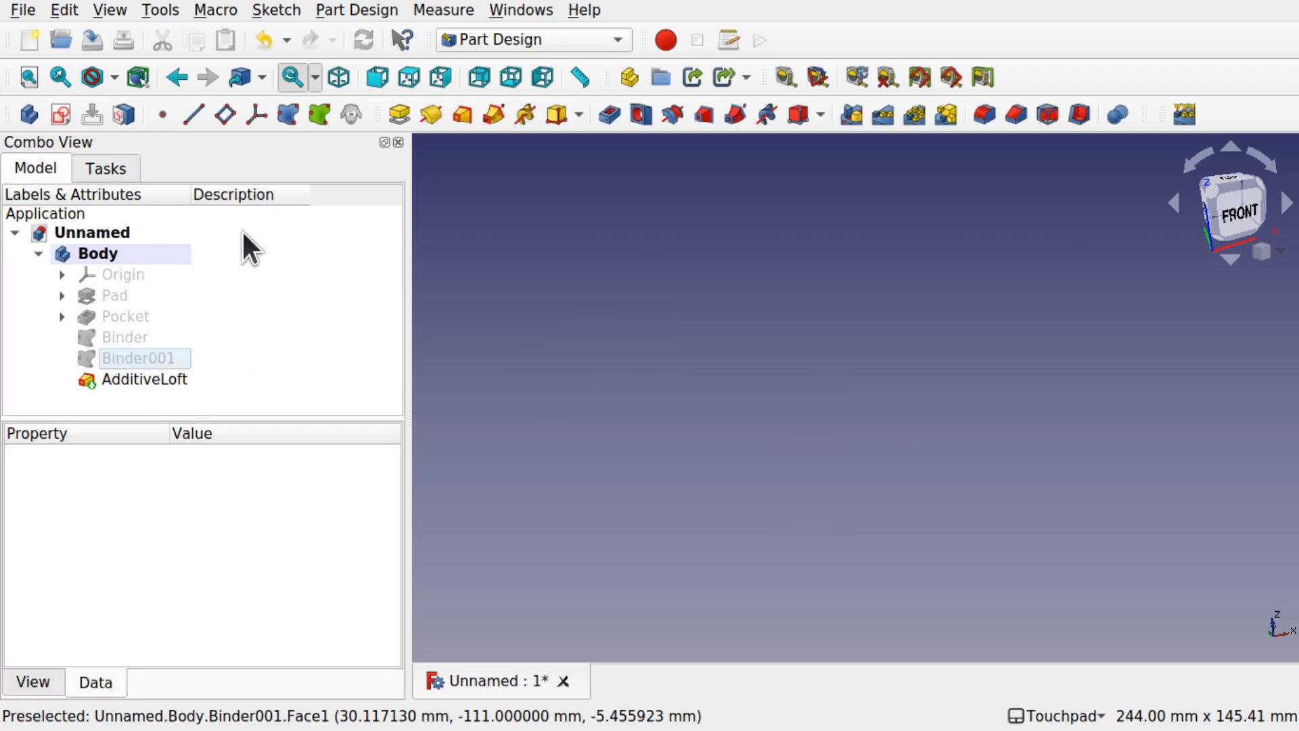
{"action": "double_click", "coordinate": [143, 386]}
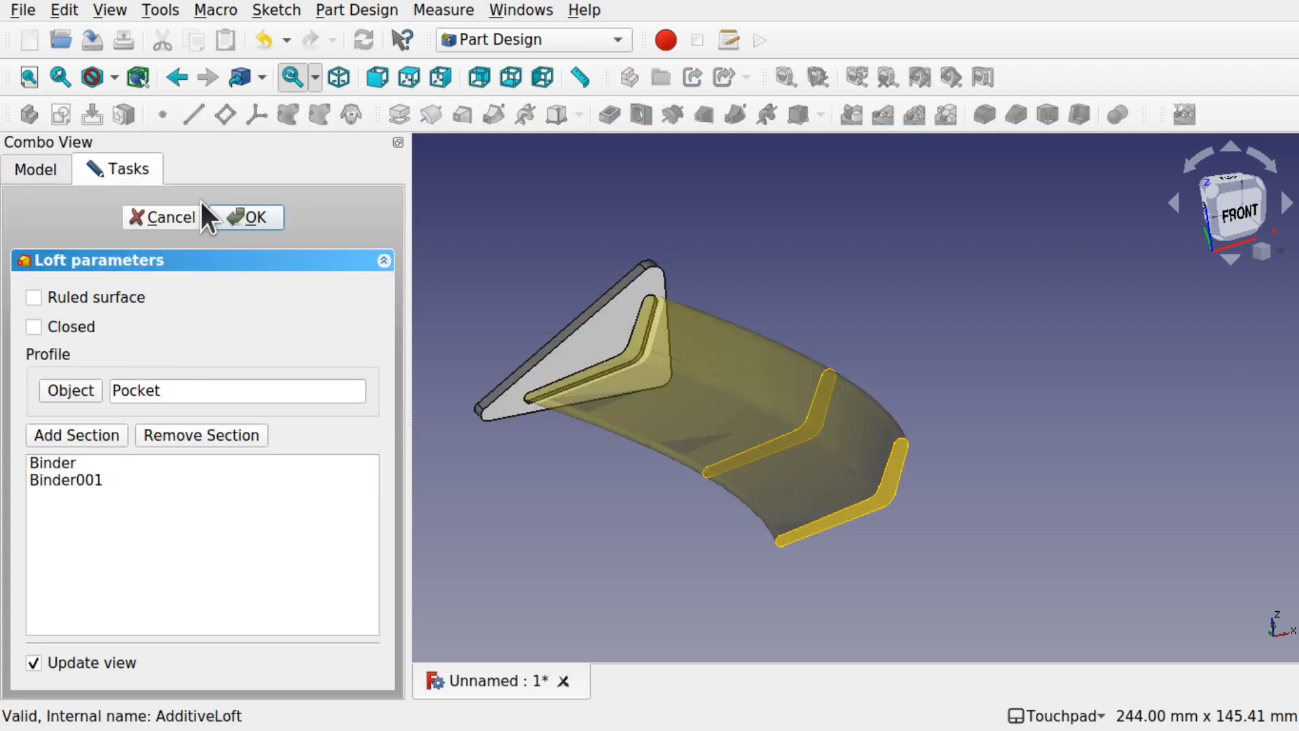
{"action": "left_click", "coordinate": [253, 215]}
- Try to start a sketch on the curved underside face of the additive loft
{"action": "middle_click_drag", "start_coordinate": [417, 204], "coordinate": [801, 389]}
{"action": "middle_click_drag", "start_coordinate": [764, 460], "coordinate": [708, 323]}
{"action": "left_click", "coordinate": [769, 400]}
{"action": "left_click", "coordinate": [60, 114]}
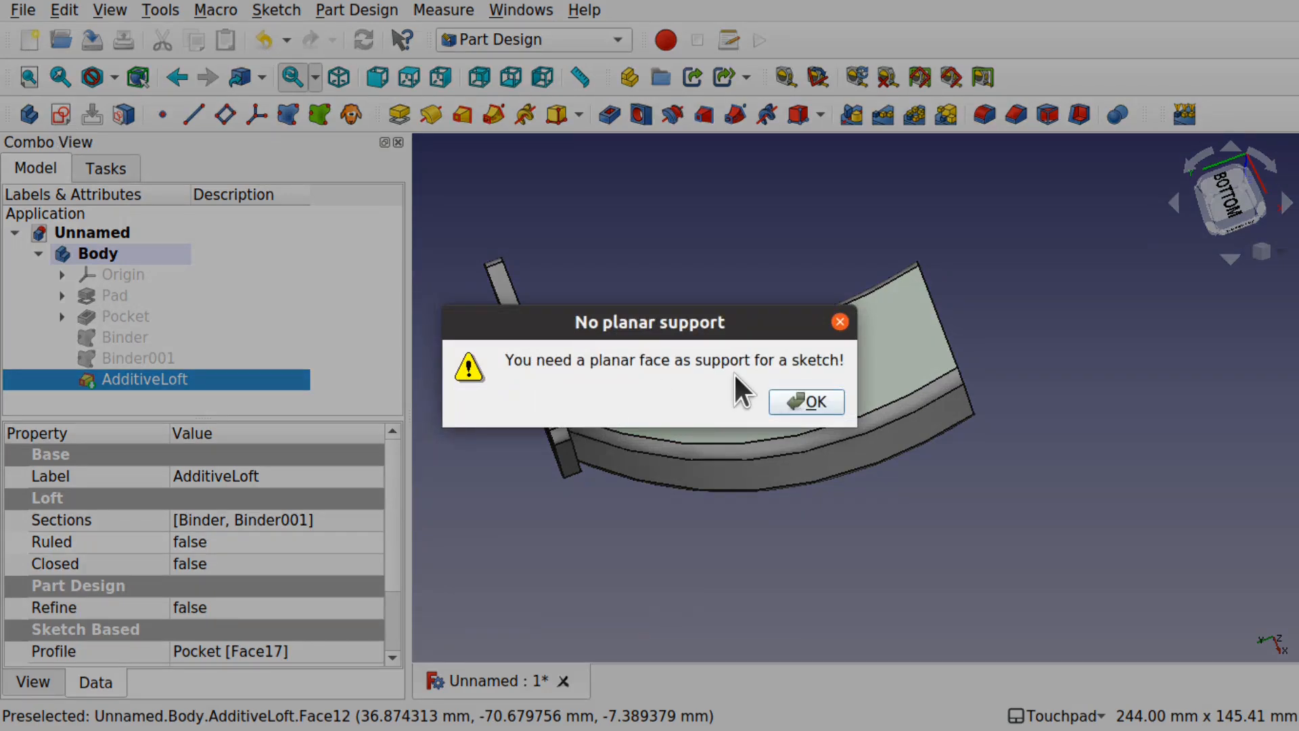
{"action": "left_click", "coordinate": [813, 406]}
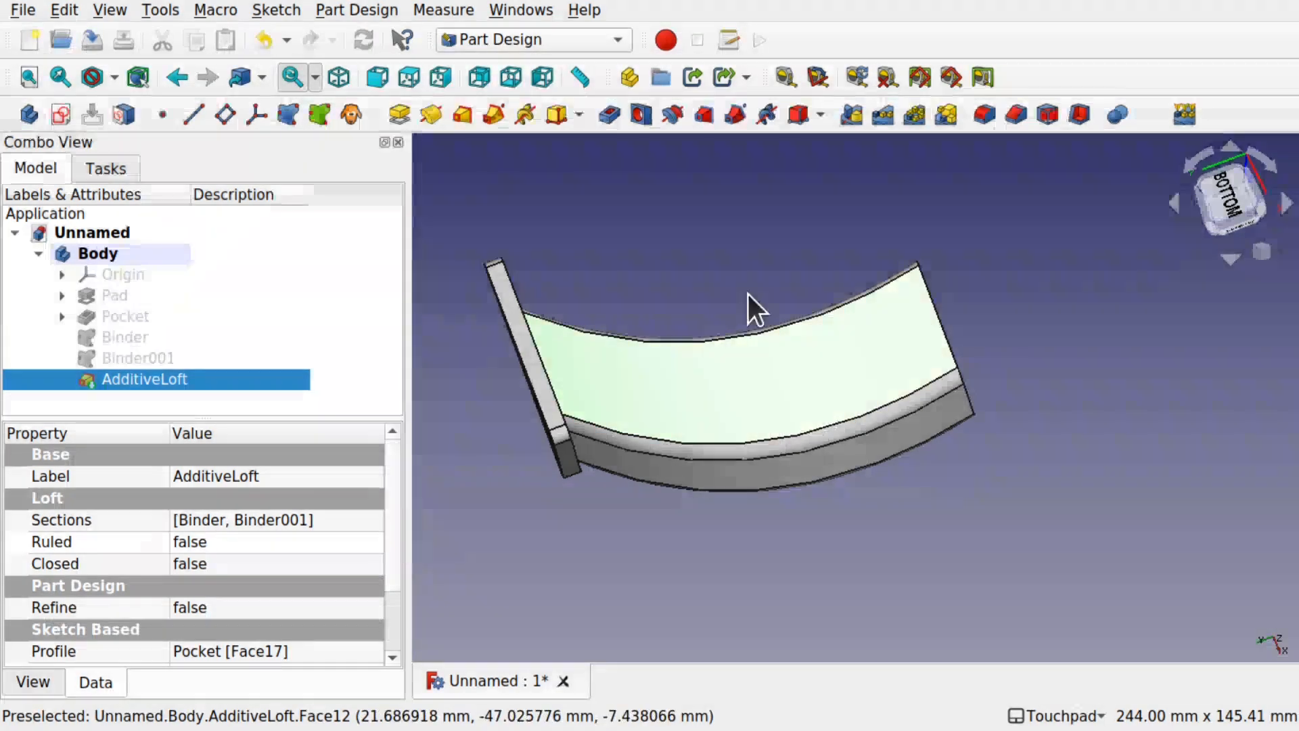
- Create a new sketch on the body's XY base plane
{"action": "left_click", "coordinate": [933, 530]}
{"action": "middle_click_drag", "start_coordinate": [893, 353], "coordinate": [878, 464]}
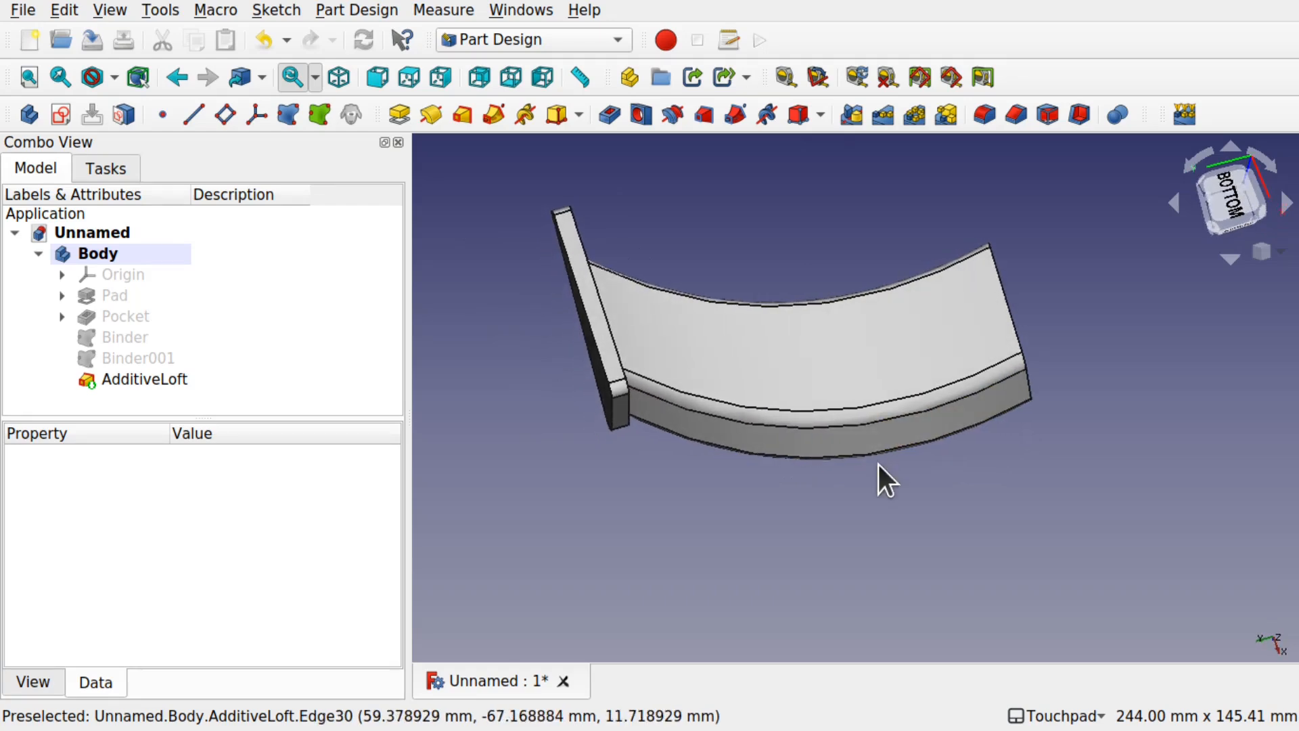
{"action": "middle_click_drag", "start_coordinate": [1032, 301], "coordinate": [864, 435]}
{"action": "left_click", "coordinate": [1231, 183]}
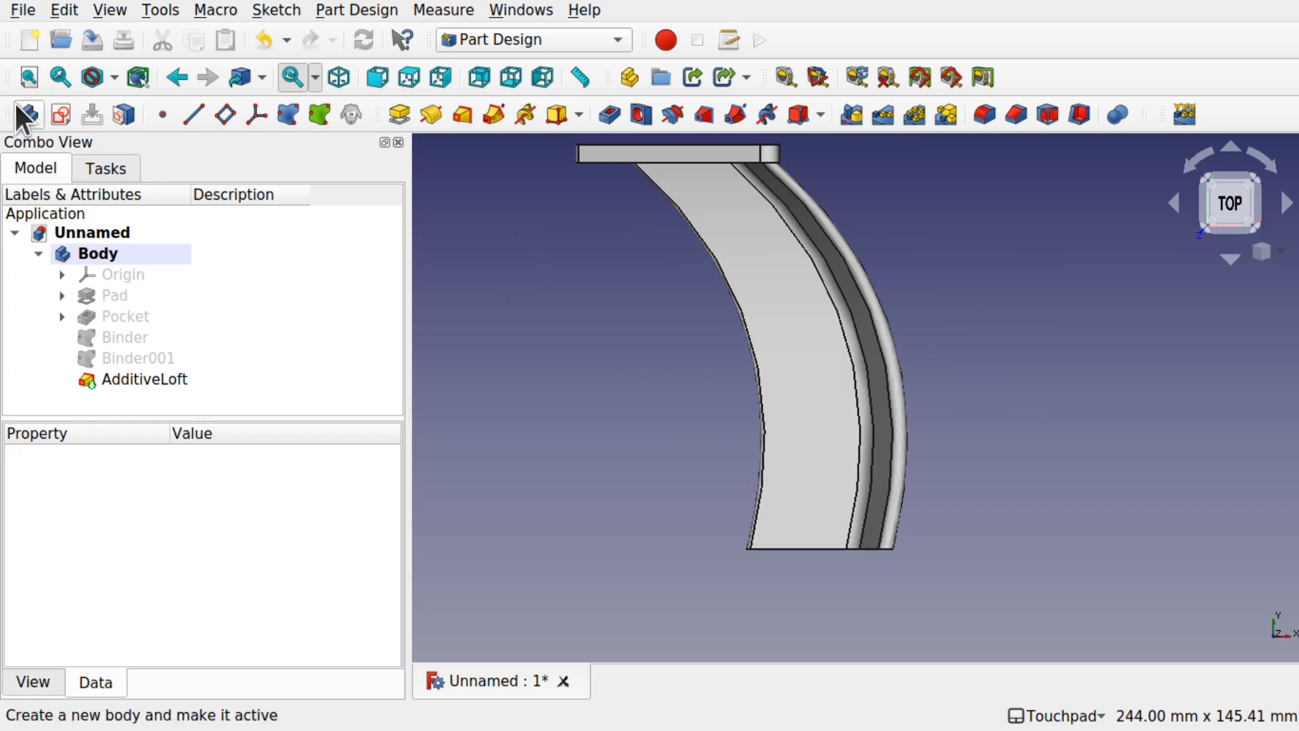
{"action": "left_click", "coordinate": [57, 114]}
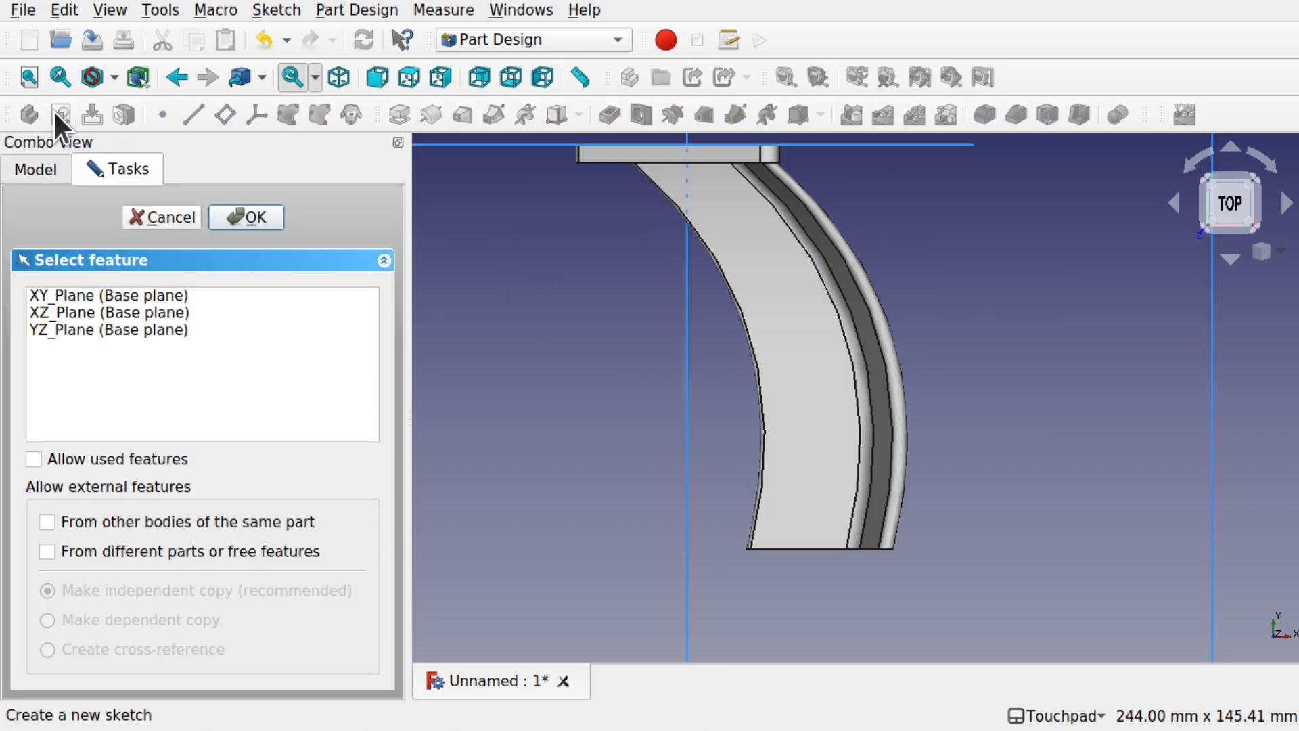
{"action": "scroll", "coordinate": [744, 565], "scroll_direction": "down", "scroll_amount": 8}
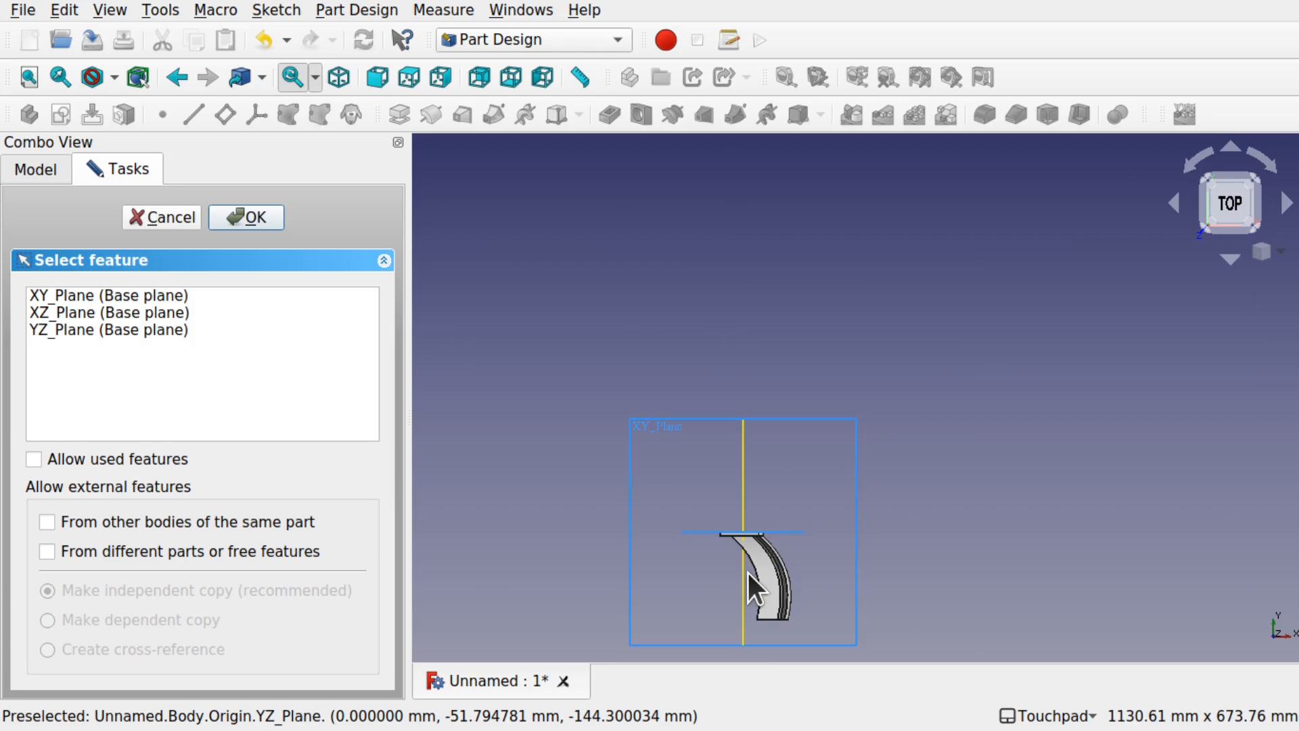
{"action": "scroll", "coordinate": [746, 571], "scroll_direction": "up", "scroll_amount": 4}
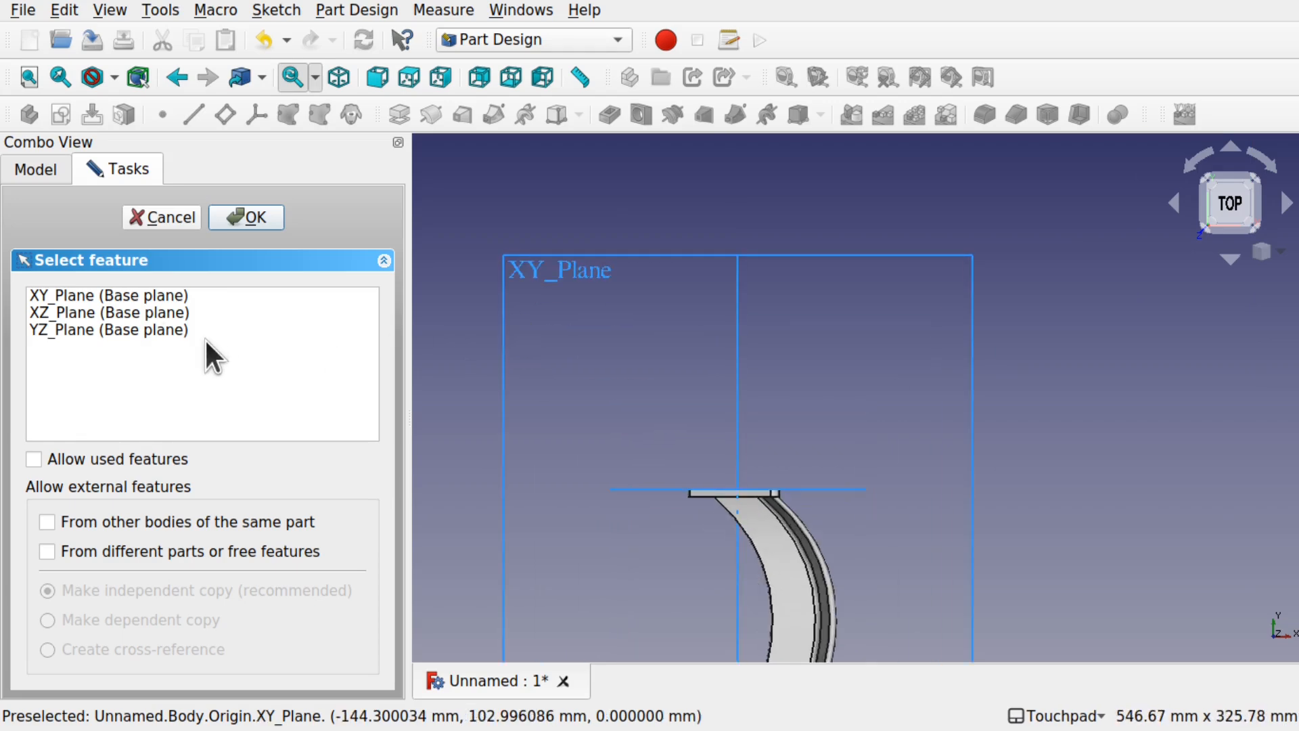
{"action": "left_click", "coordinate": [97, 295]}
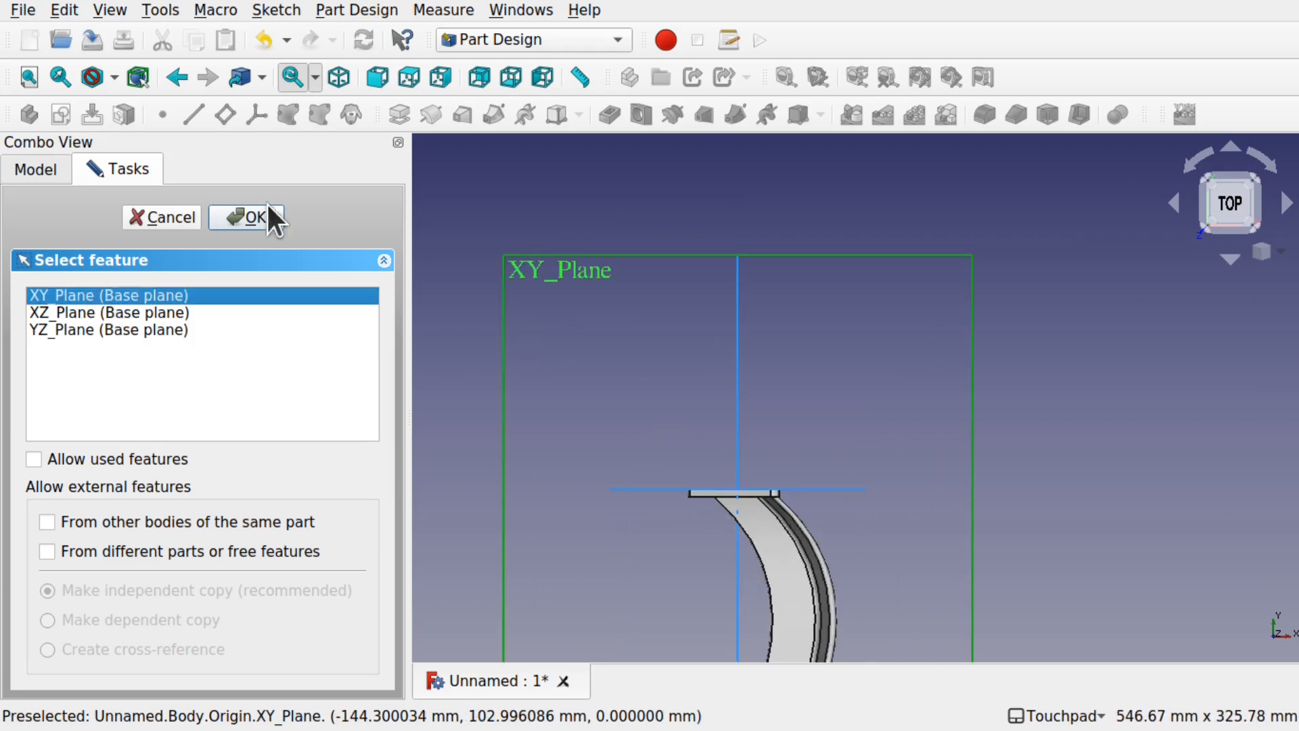
{"action": "mouse_move", "coordinate": [681, 380]}
{"action": "left_mouse_down", "text": "alt"}
{"action": "mouse_move", "coordinate": [748, 457]}
{"action": "mouse_move", "coordinate": [843, 426]}
{"action": "mouse_move", "coordinate": [844, 399]}
{"action": "mouse_move", "coordinate": [798, 441]}
{"action": "mouse_move", "coordinate": [805, 418]}
{"action": "mouse_move", "coordinate": [728, 371]}
{"action": "mouse_move", "coordinate": [790, 373]}
{"action": "mouse_move", "coordinate": [771, 351]}
{"action": "mouse_move", "coordinate": [728, 460]}
{"action": "mouse_move", "coordinate": [685, 322]}
{"action": "mouse_move", "coordinate": [699, 415]}
{"action": "mouse_move", "coordinate": [616, 333]}
{"action": "left_mouse_up", "text": "alt"}
{"action": "scroll", "coordinate": [741, 448], "scroll_direction": "up", "scroll_amount": 4}
{"action": "scroll", "coordinate": [741, 448], "scroll_direction": "down", "scroll_amount": 1}
{"action": "left_click_drag", "start_coordinate": [680, 358], "coordinate": [690, 279], "text": "alt"}
- Set the new sketch's attachment offset Z position to -15 mm, placing it below the curved arm
{"action": "left_click", "coordinate": [40, 171]}
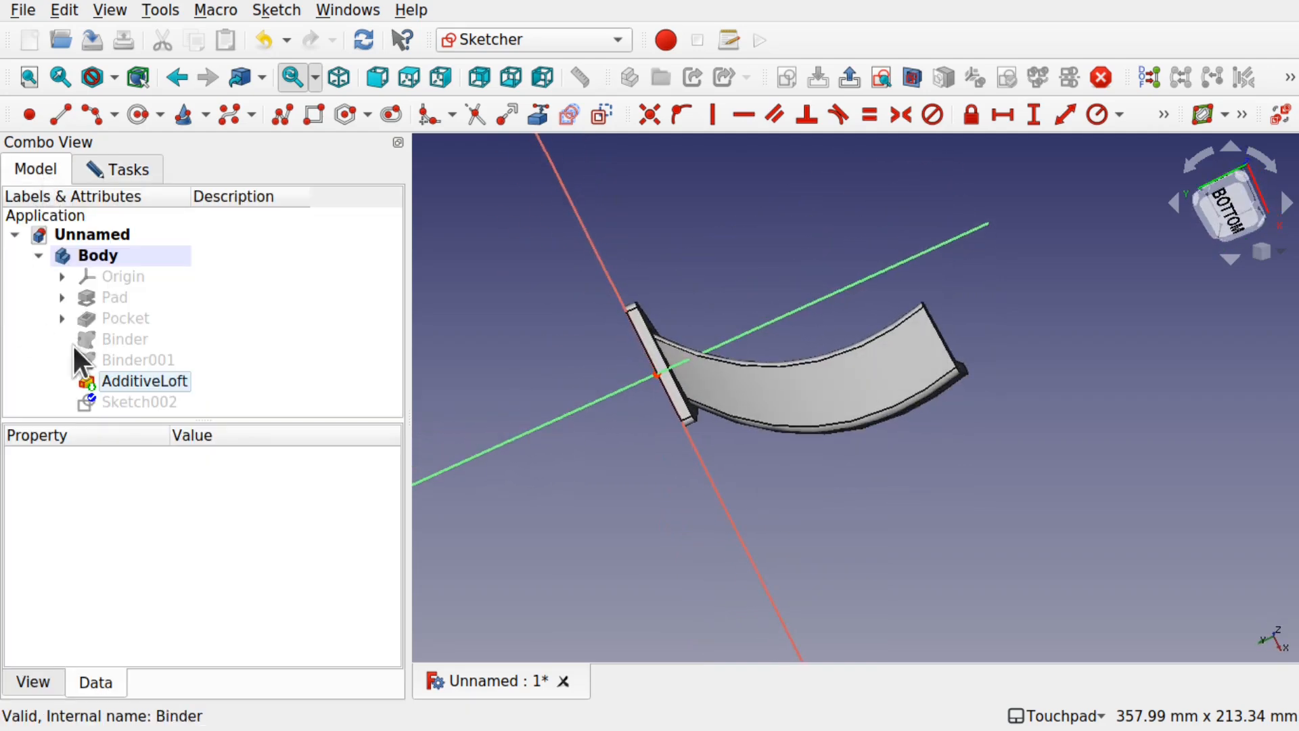
{"action": "left_click", "coordinate": [170, 403]}
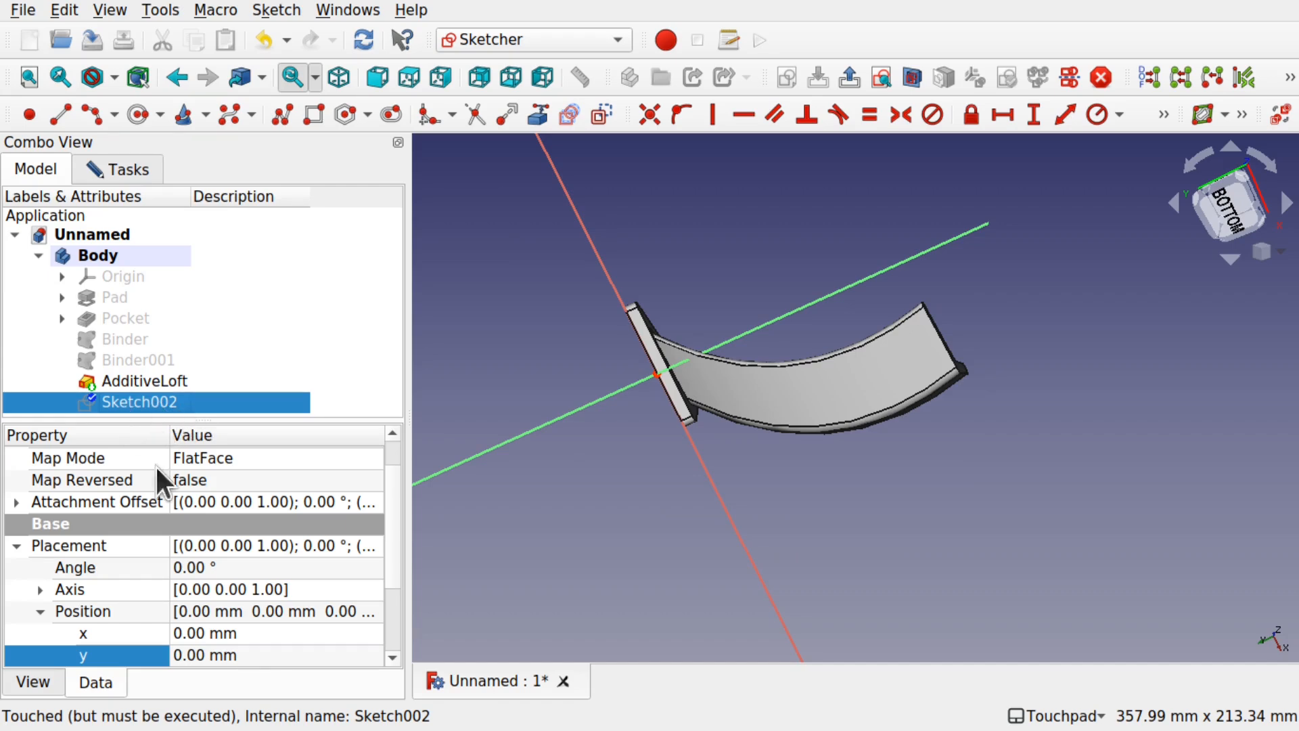
{"action": "scroll", "coordinate": [397, 558], "scroll_direction": "down", "scroll_amount": 1}
{"action": "left_click", "coordinate": [283, 606]}
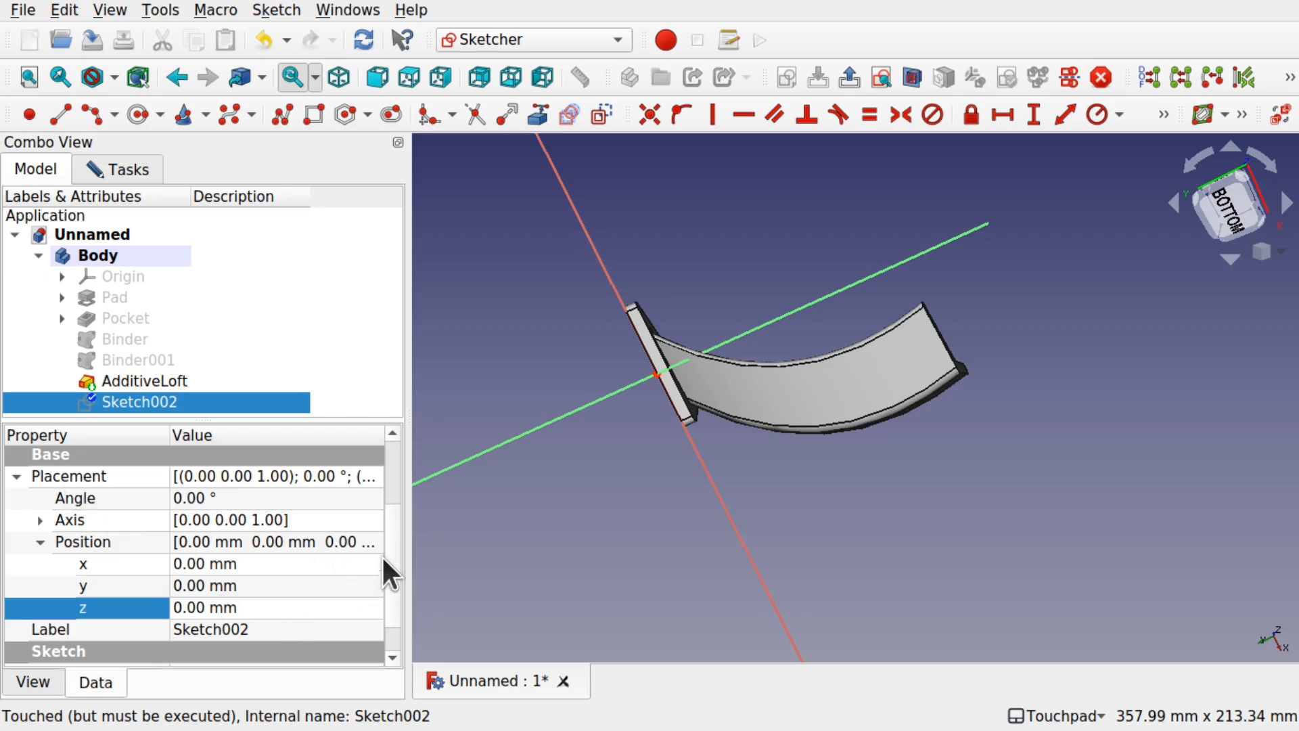
{"action": "scroll", "coordinate": [391, 559], "scroll_direction": "up", "scroll_amount": 2}
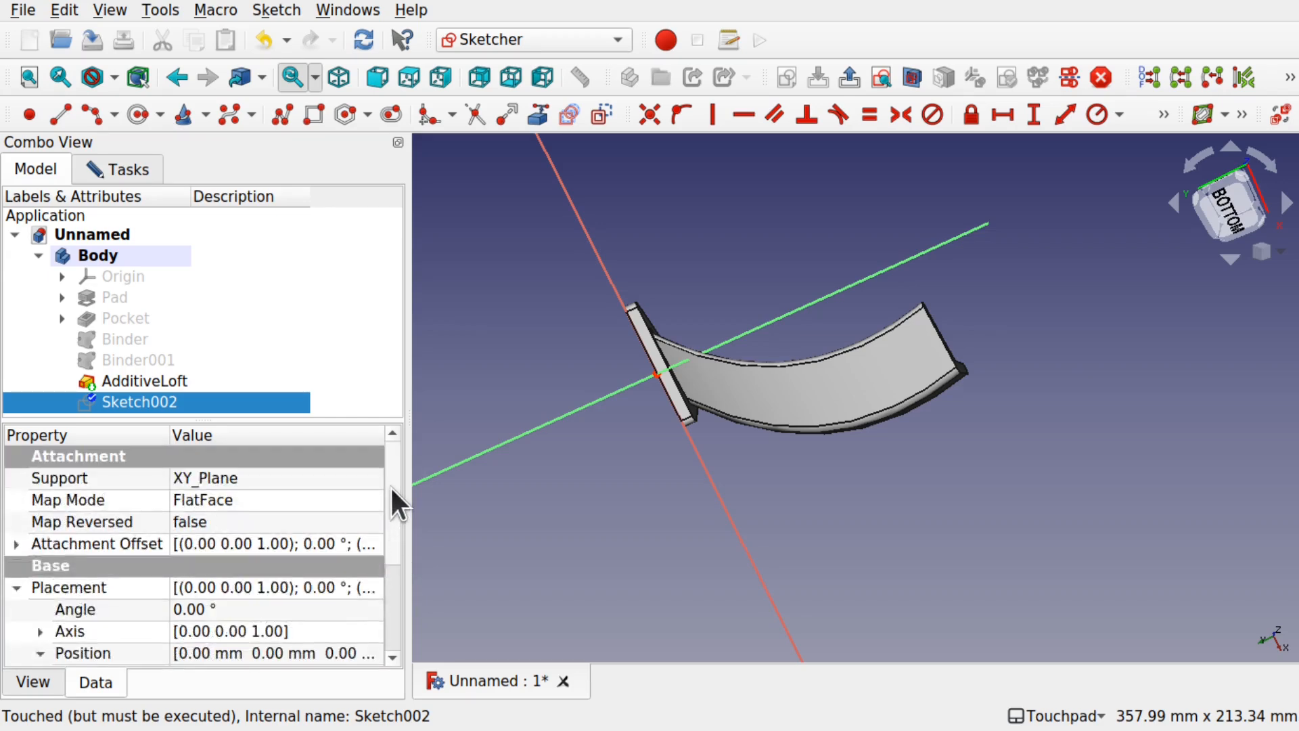
{"action": "left_click", "coordinate": [15, 543]}
{"action": "left_click", "coordinate": [38, 609]}
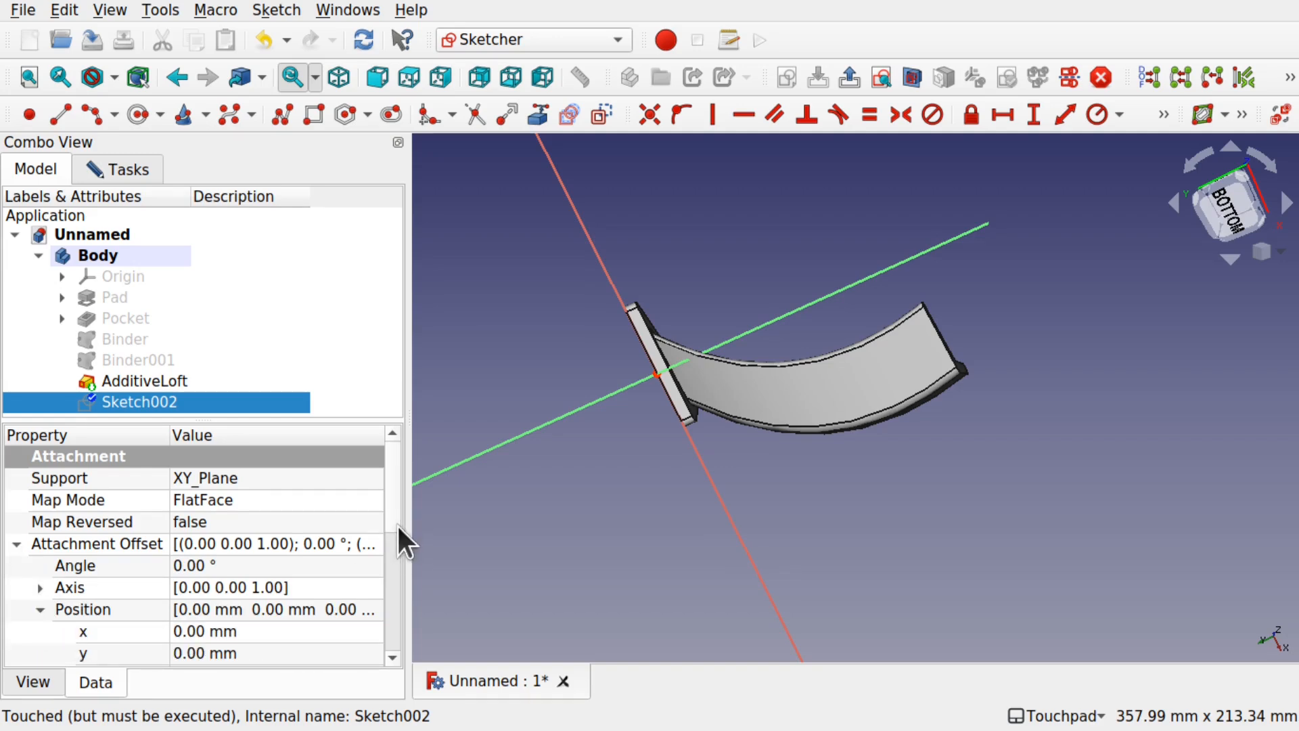
{"action": "scroll", "coordinate": [390, 524], "scroll_direction": "down", "scroll_amount": 2}
{"action": "left_click", "coordinate": [303, 584]}
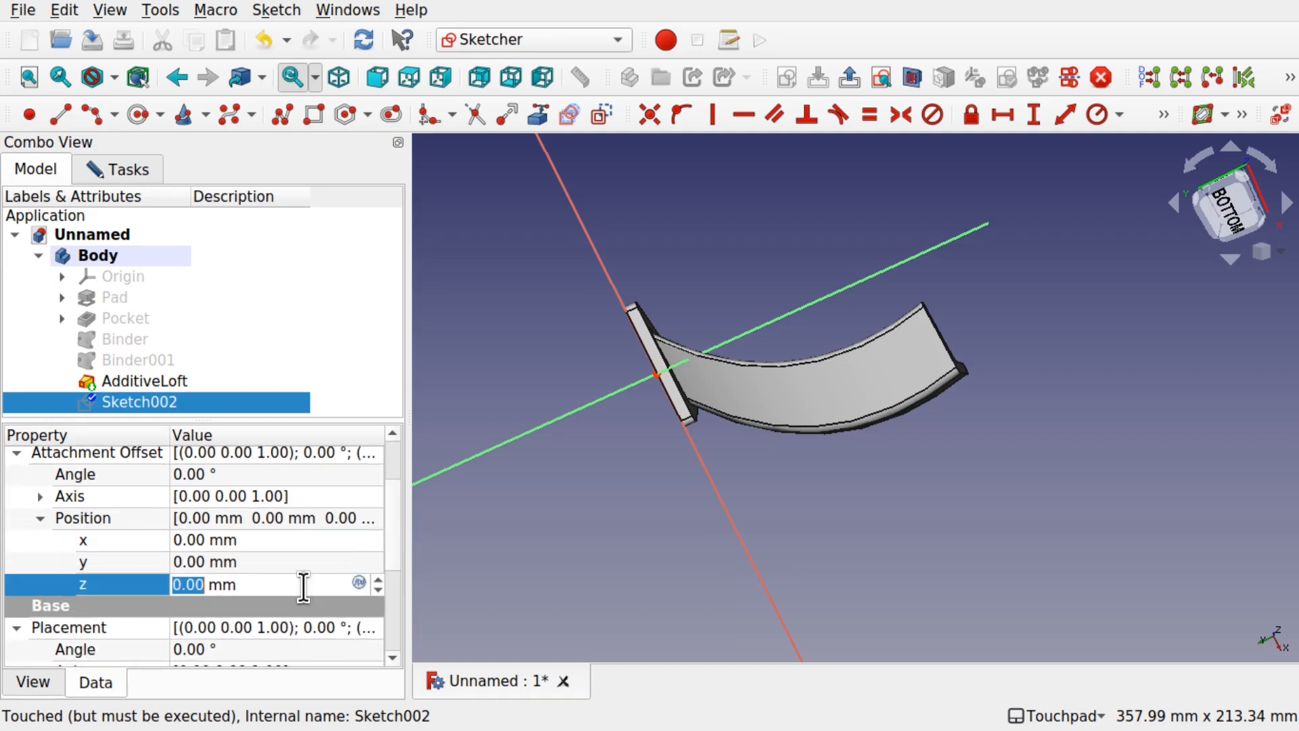
{"action": "type", "text": "-10"}
{"action": "key", "text": "Return"}
{"action": "scroll", "coordinate": [303, 586], "scroll_direction": "down", "scroll_amount": 19}
{"action": "left_click_drag", "start_coordinate": [623, 369], "coordinate": [785, 458], "text": "alt"}
{"action": "key", "text": "Up"}
{"action": "key", "text": "Up"}
{"action": "key", "text": "Up"}
{"action": "key", "text": "Up"}
{"action": "key", "text": "Up"}
{"action": "key", "text": "Up"}
{"action": "key", "text": "Up"}
{"action": "key", "text": "Up"}
{"action": "key", "text": "Up"}
{"action": "key", "text": "Up"}
{"action": "key", "text": "Up"}
{"action": "key", "text": "Up"}
{"action": "key", "text": "Up"}
{"action": "key", "text": "Up"}
{"action": "key", "text": "Up"}
{"action": "key", "text": "Up"}
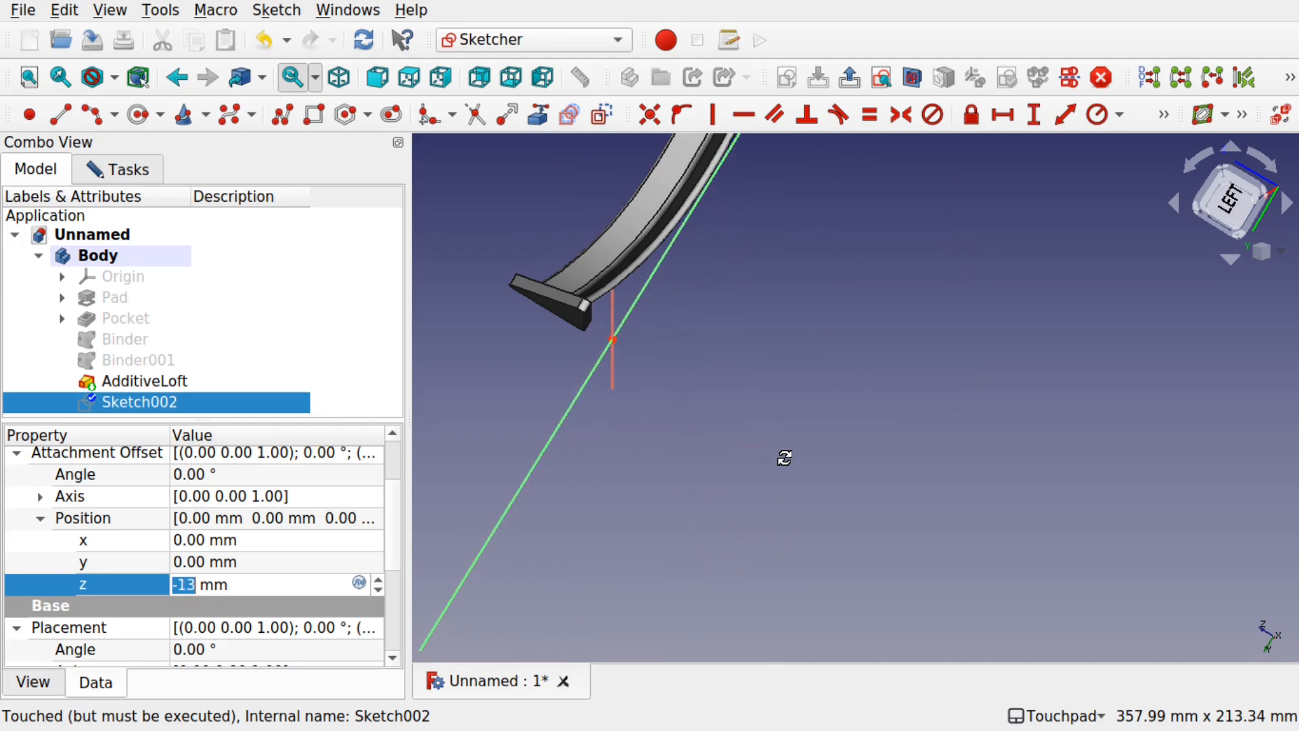
{"action": "key", "text": "Down"}
{"action": "key", "text": "Down"}
{"action": "left_click_drag", "start_coordinate": [782, 455], "coordinate": [659, 380], "text": "alt"}
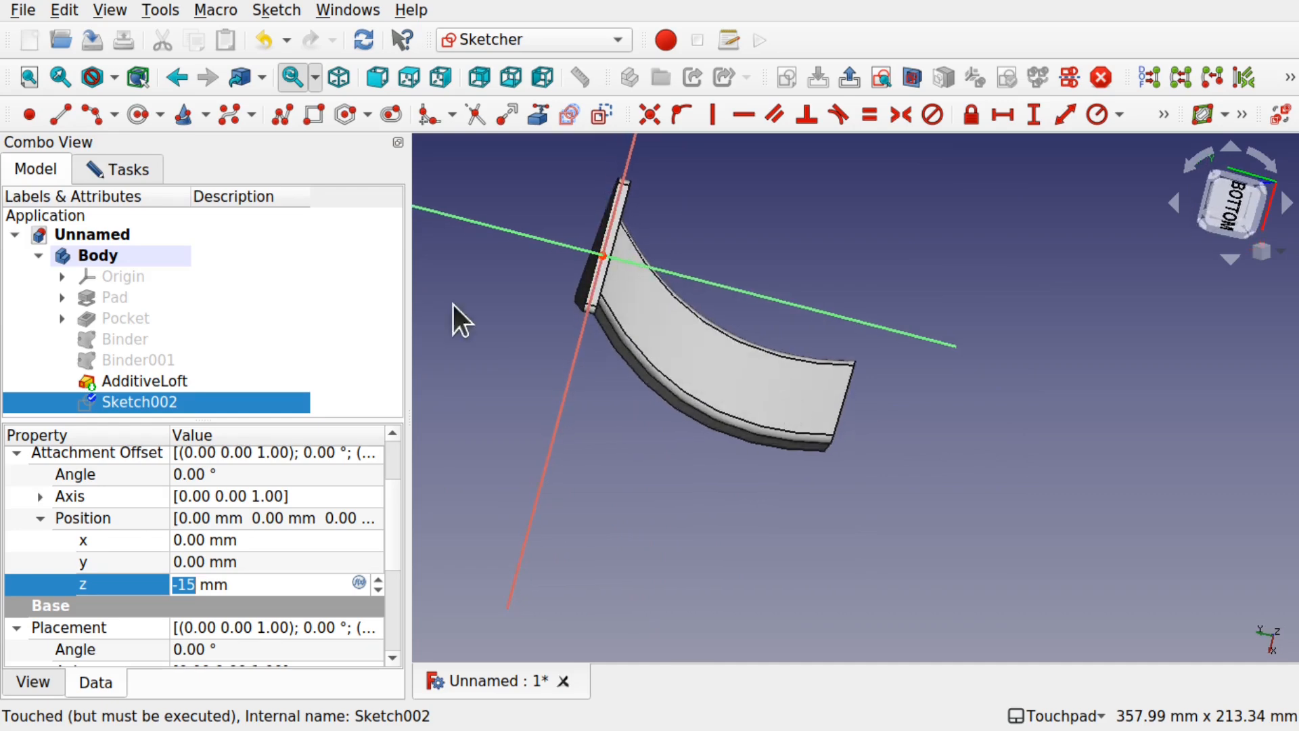
- Sketch a slot running lengthwise beneath the free end of the curved arm and close the sketch
{"action": "left_click", "coordinate": [391, 115]}
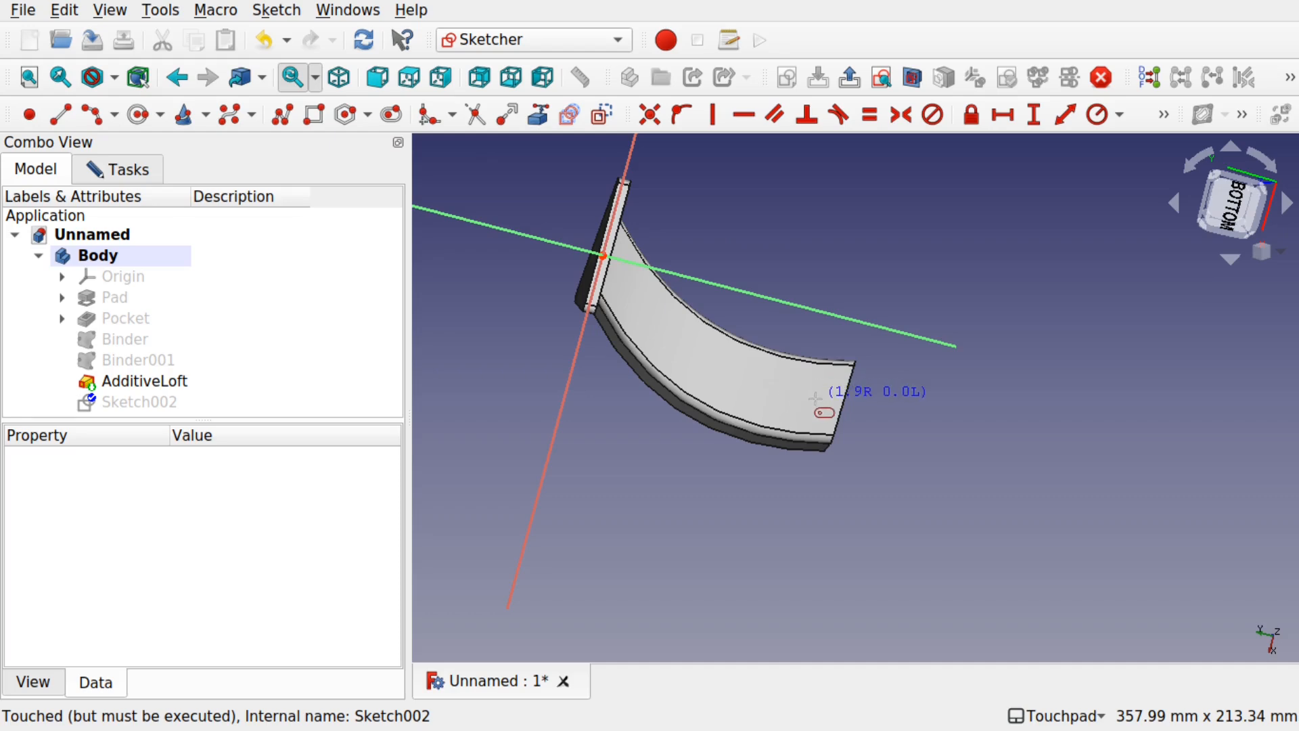
{"action": "left_click", "coordinate": [811, 402]}
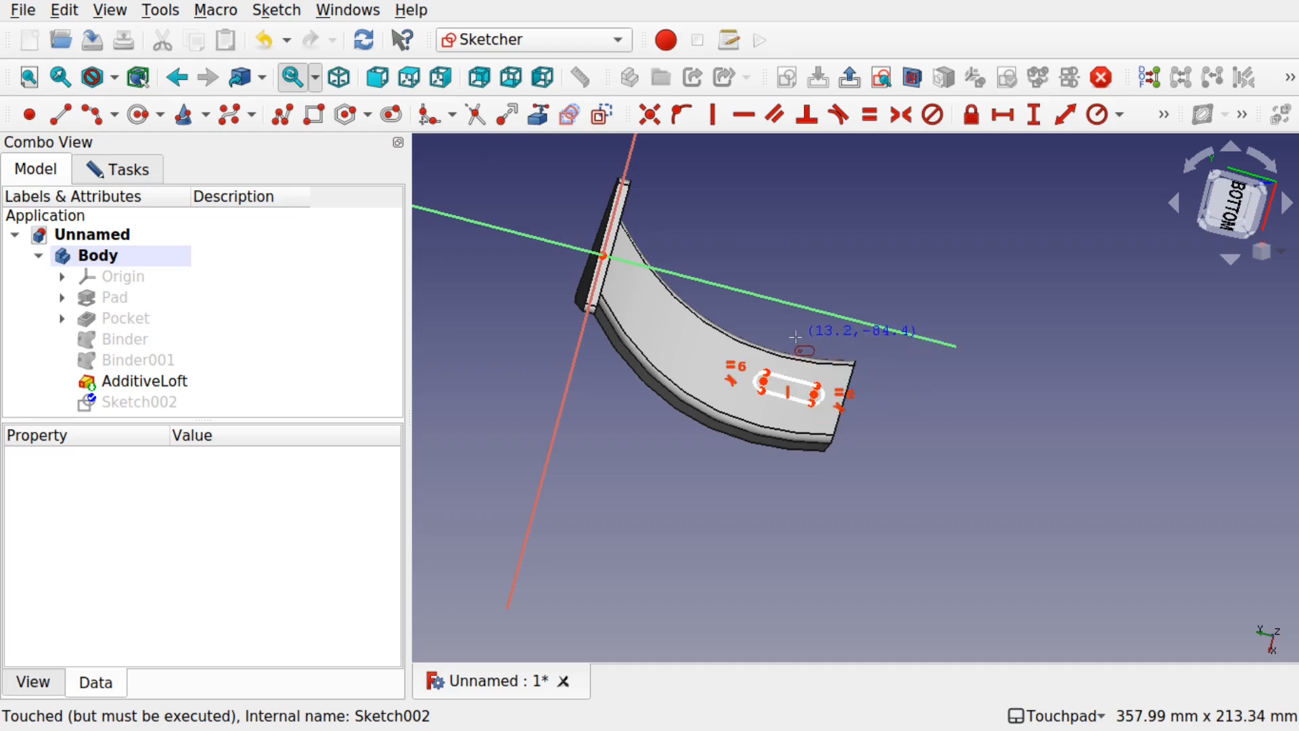
{"action": "middle_click_drag", "start_coordinate": [840, 335], "coordinate": [782, 337]}
{"action": "middle_click_drag", "start_coordinate": [765, 404], "coordinate": [813, 401]}
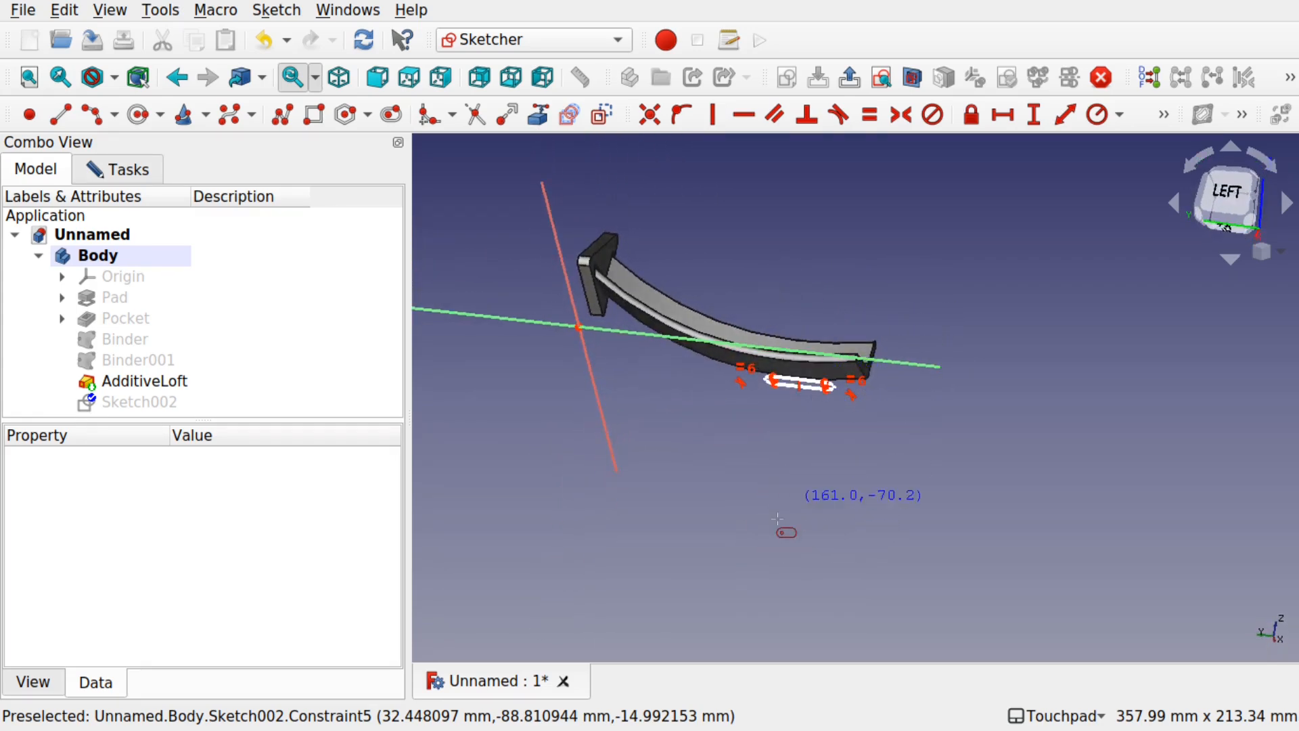
{"action": "middle_click_drag", "start_coordinate": [717, 438], "coordinate": [730, 310]}
{"action": "left_click", "coordinate": [129, 171]}
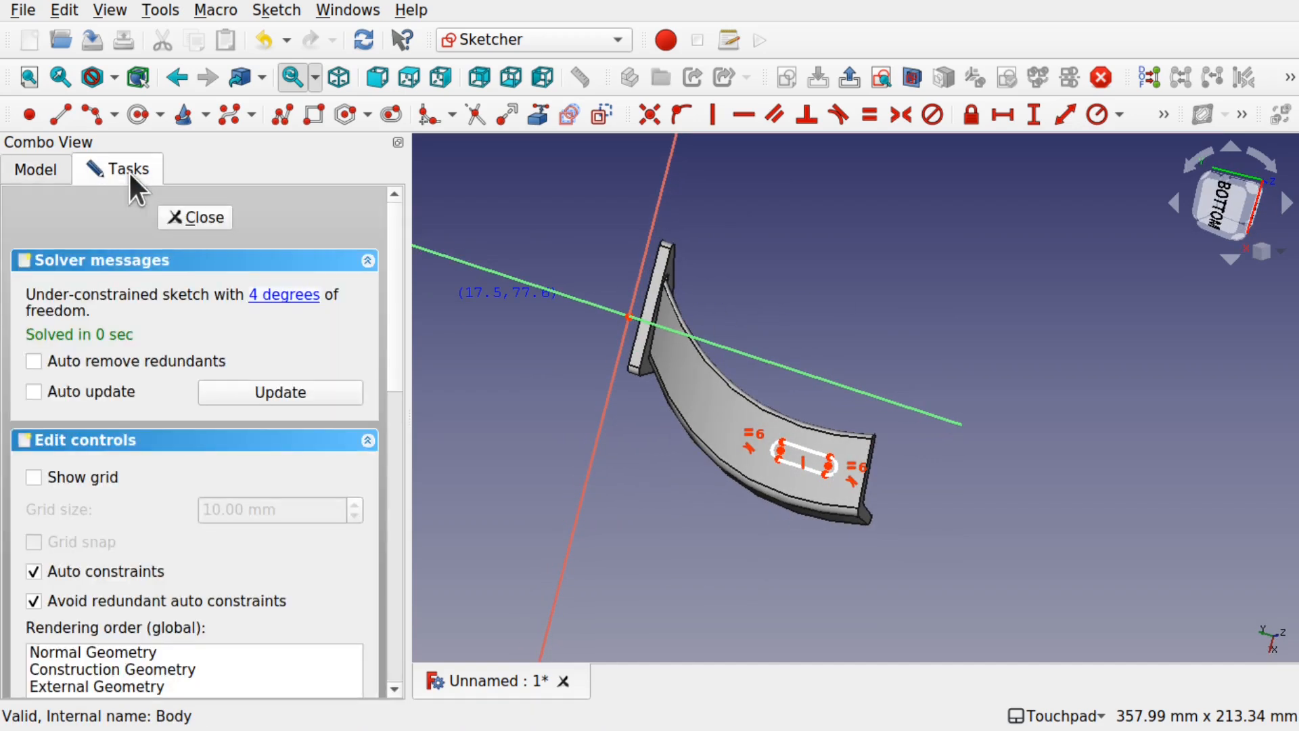
{"action": "left_click", "coordinate": [201, 216]}
- Try to pad the slot sketch with a length of 1 mm
{"action": "middle_click_drag", "start_coordinate": [911, 517], "coordinate": [684, 412]}
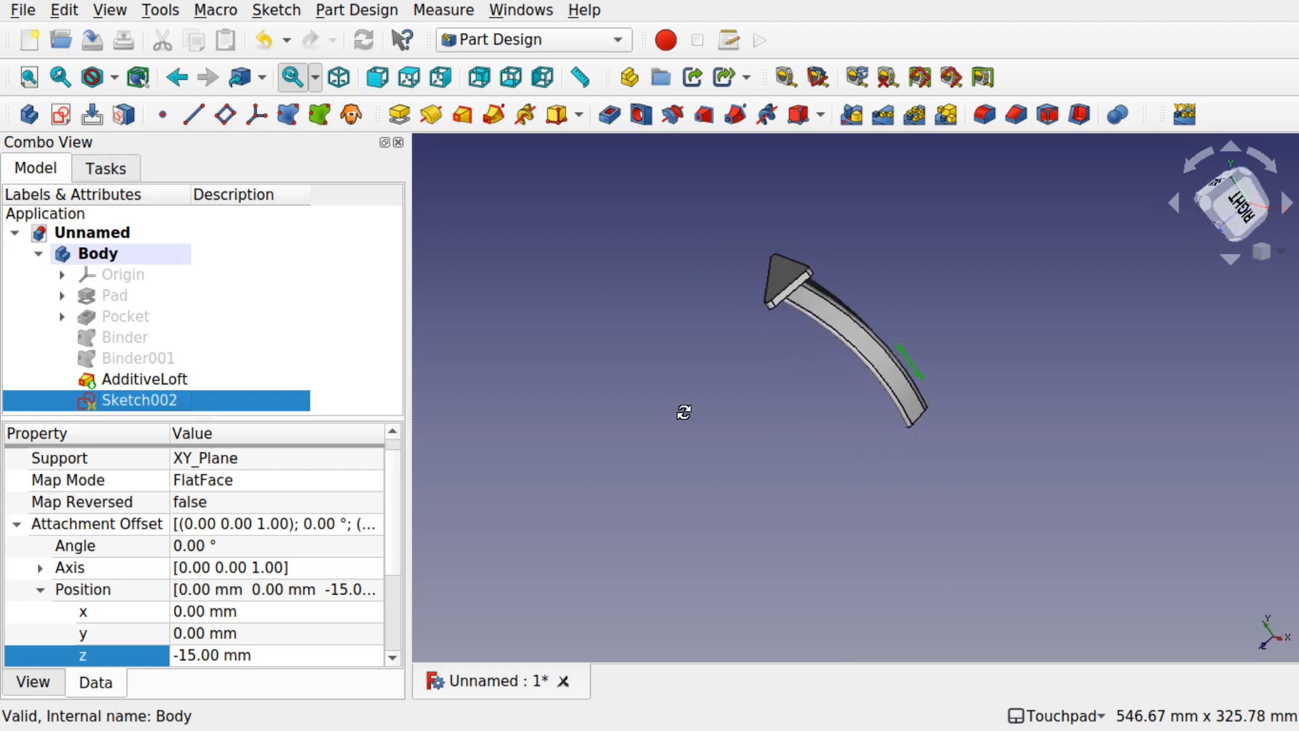
{"action": "scroll", "coordinate": [956, 385], "scroll_direction": "up", "scroll_amount": 5}
{"action": "middle_click_drag", "start_coordinate": [951, 369], "coordinate": [836, 424]}
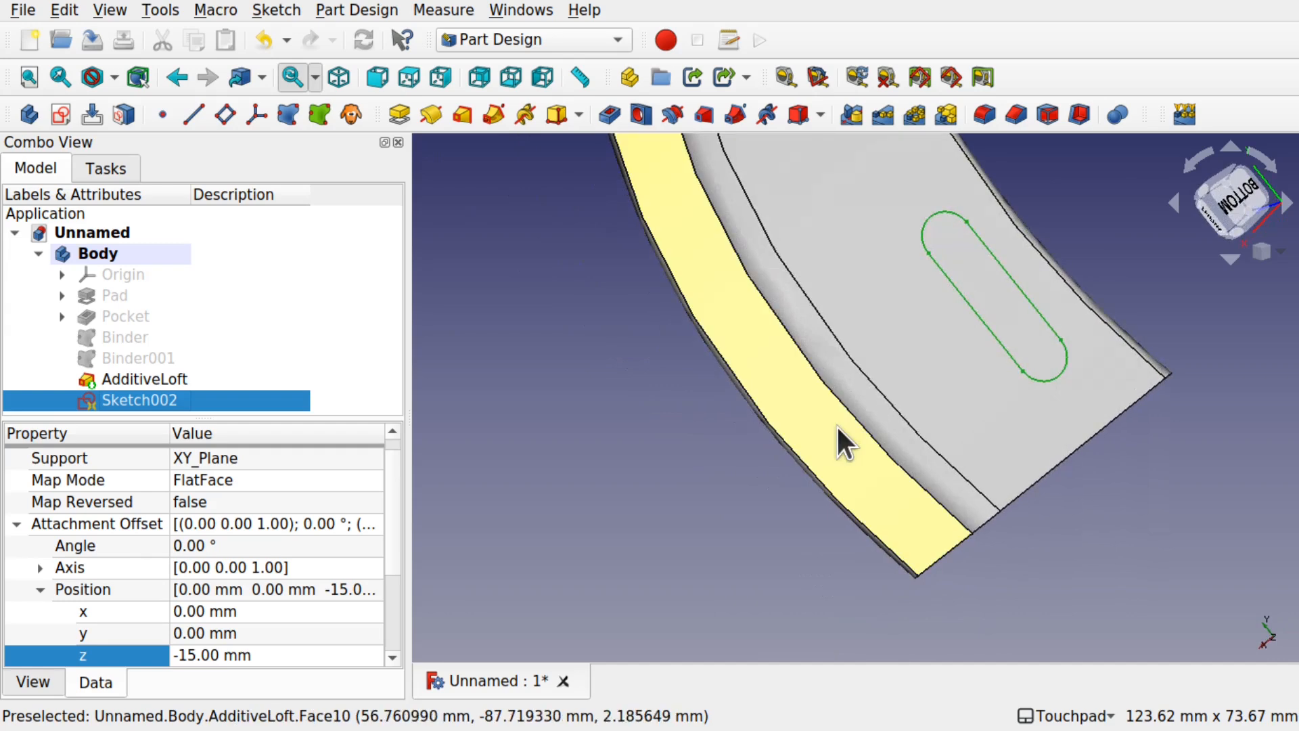
{"action": "left_click", "coordinate": [544, 396]}
{"action": "left_click", "coordinate": [168, 399]}
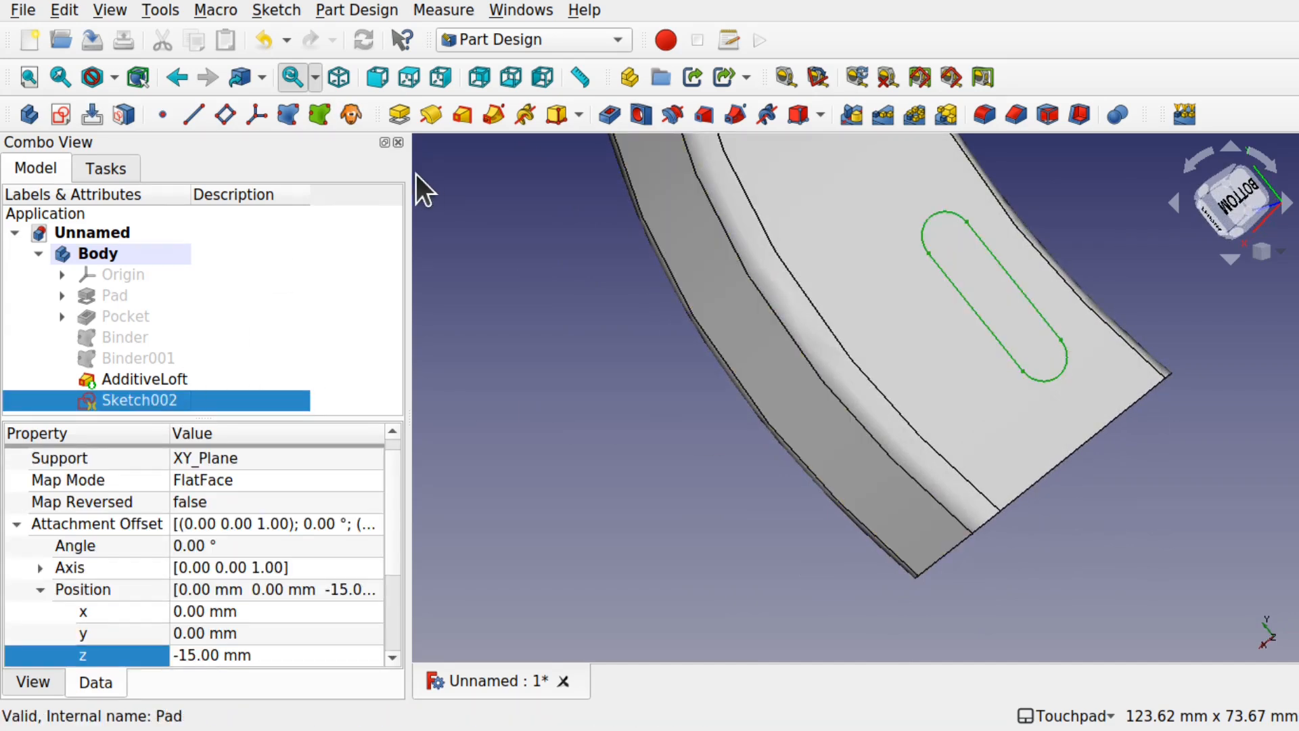
{"action": "left_click", "coordinate": [399, 115]}
{"action": "middle_click_drag", "start_coordinate": [875, 315], "coordinate": [1011, 287]}
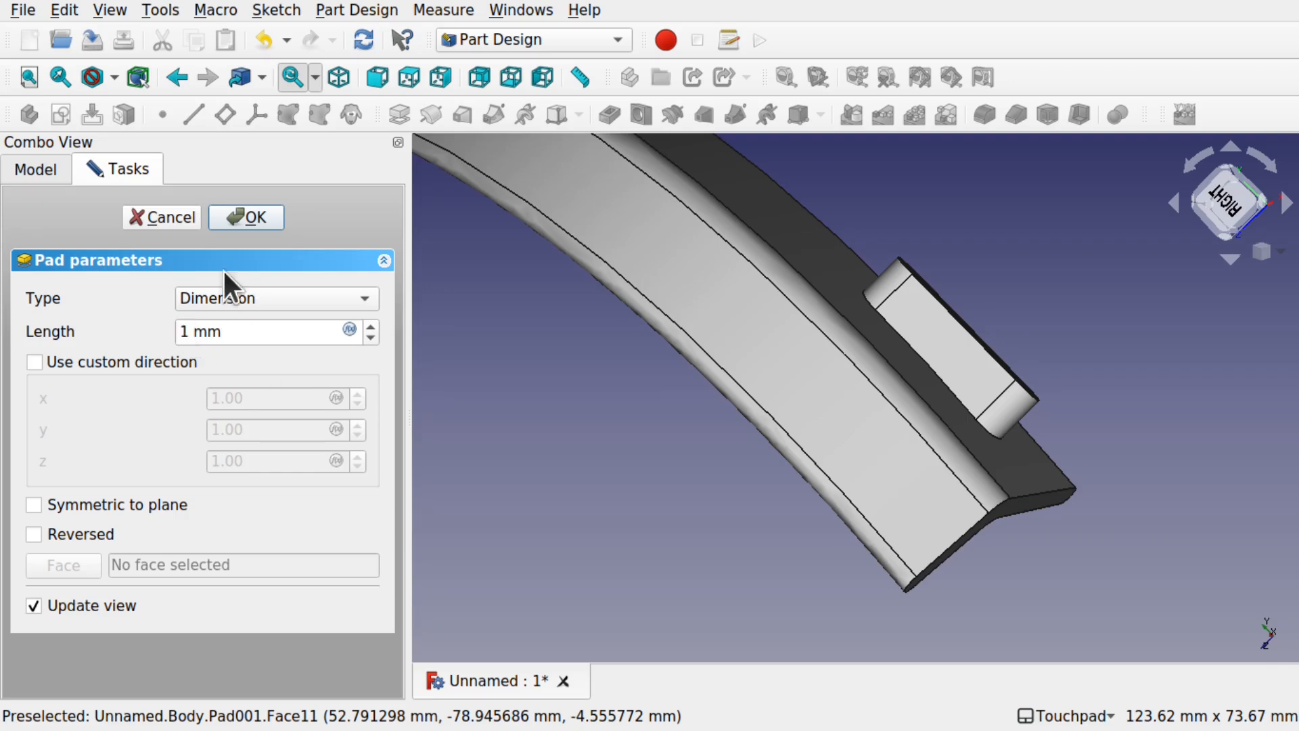
{"action": "left_click", "coordinate": [244, 226]}
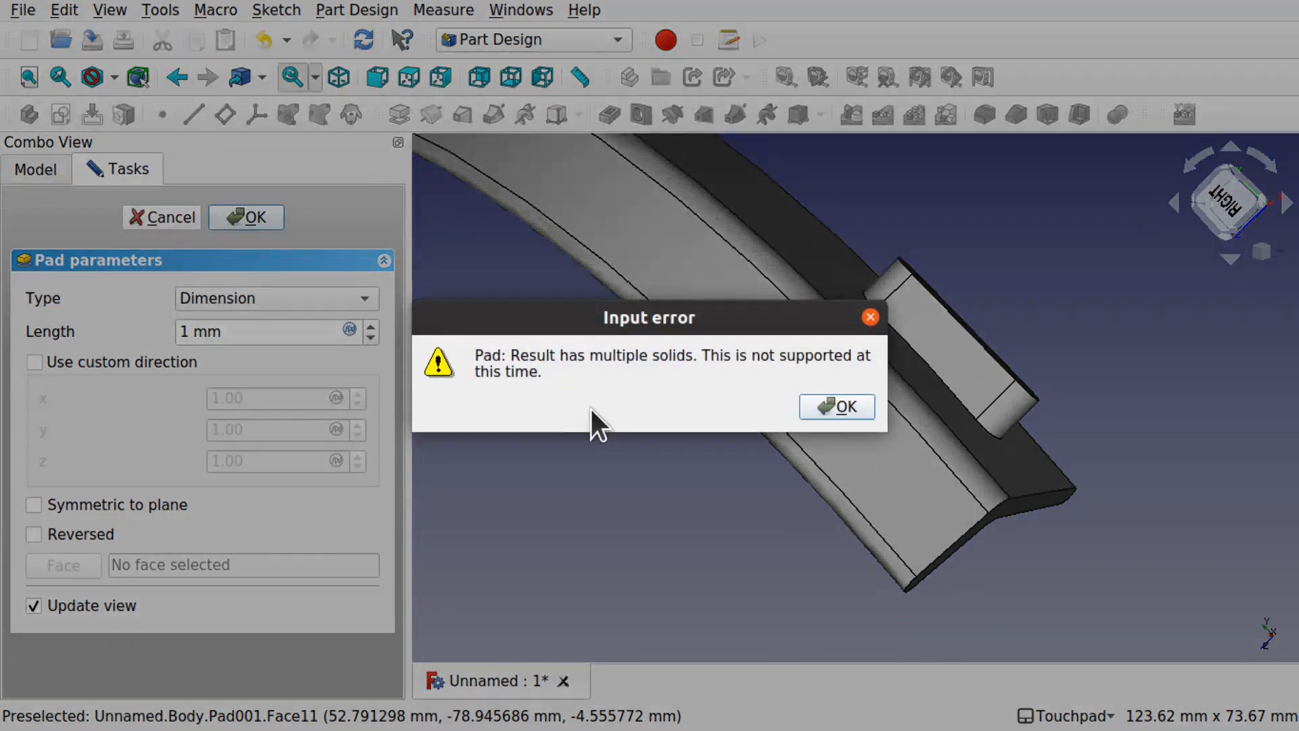
{"action": "left_click", "coordinate": [843, 406]}
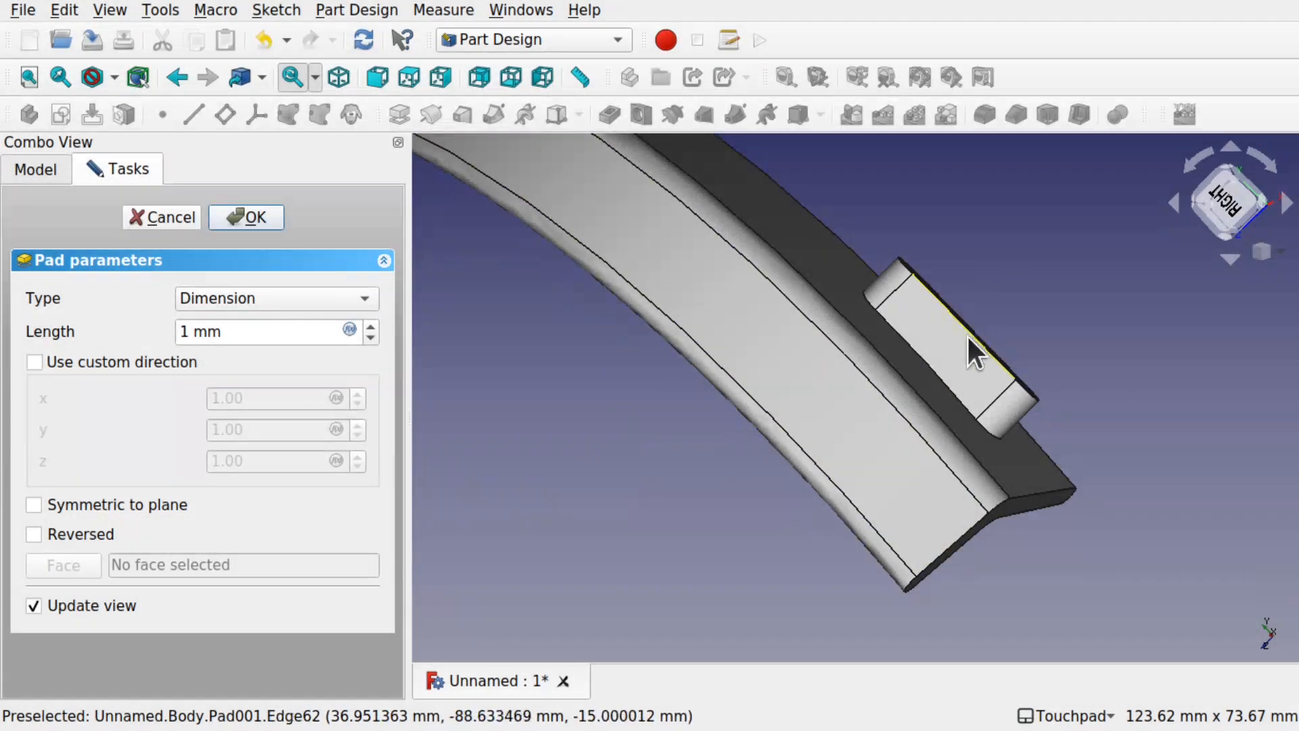
- Change the slot pad's type to To first so it extends to the arm's underside, and accept it
{"action": "left_click", "coordinate": [360, 299]}
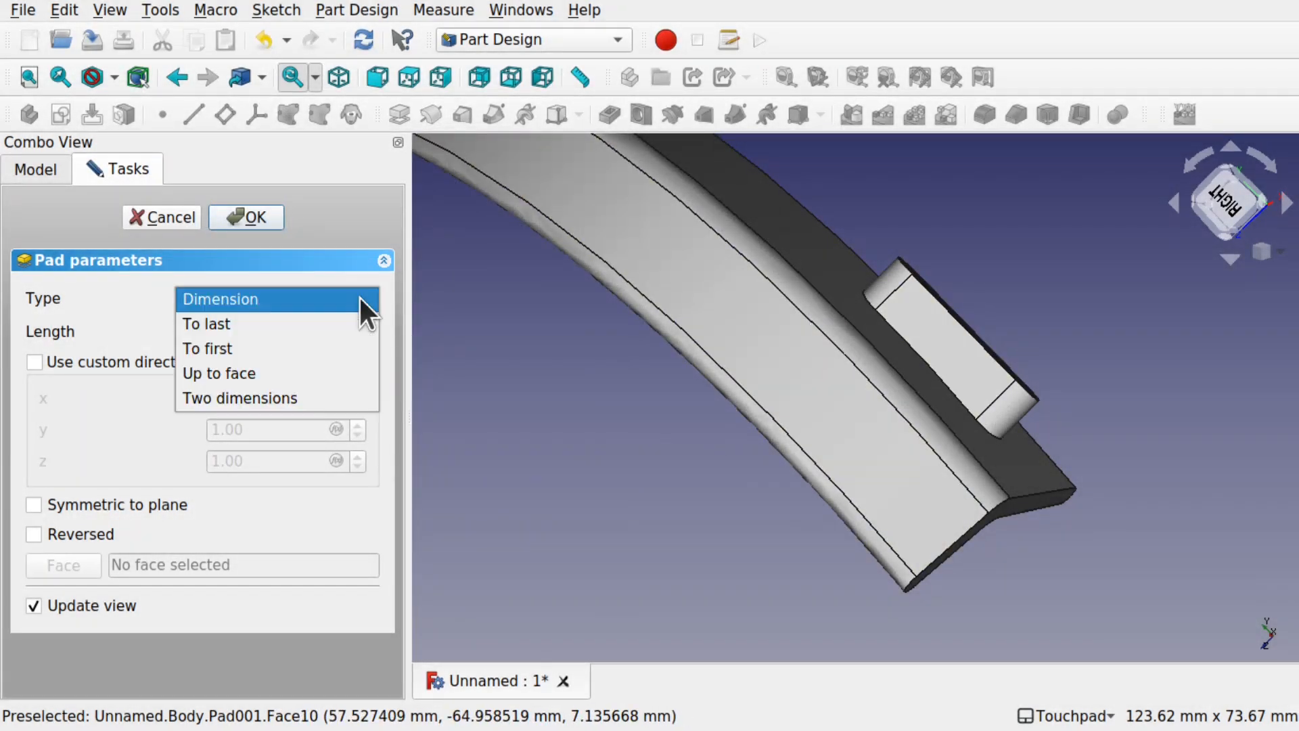
{"action": "left_click", "coordinate": [276, 340]}
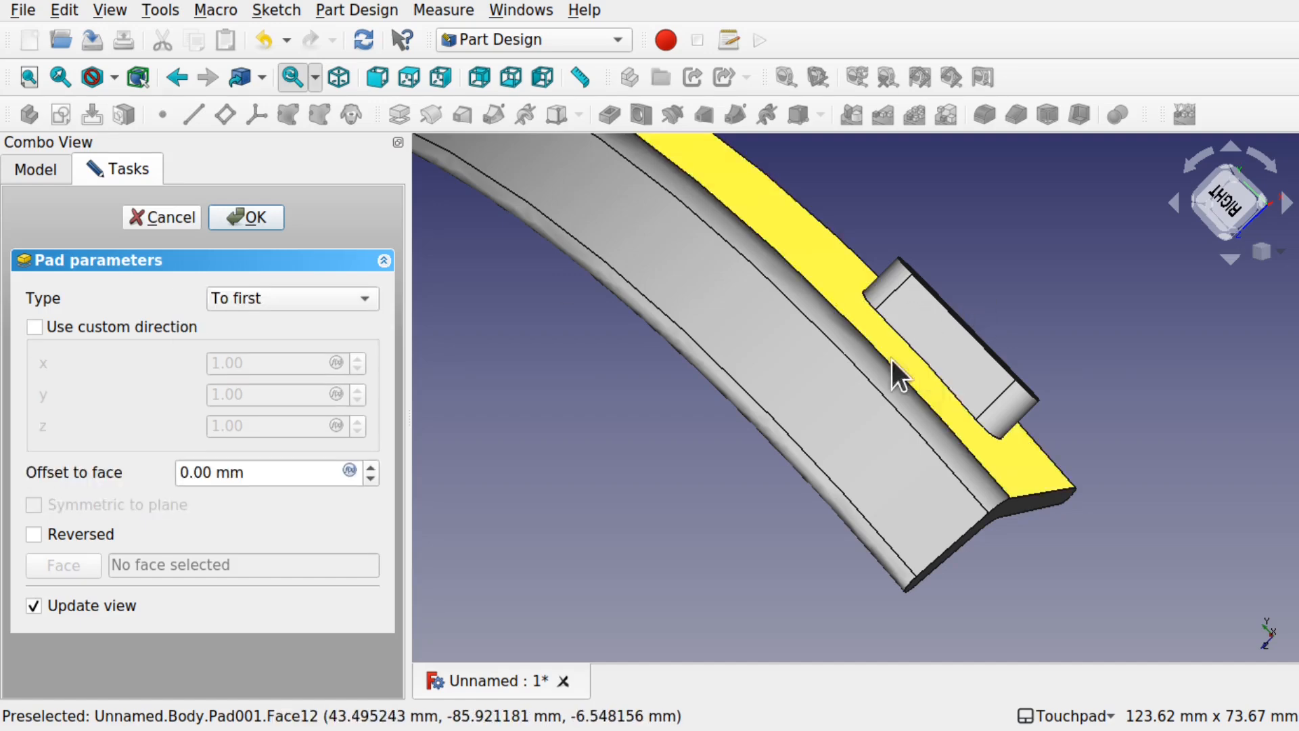
{"action": "left_click_drag", "start_coordinate": [956, 360], "coordinate": [890, 394], "text": "alt"}
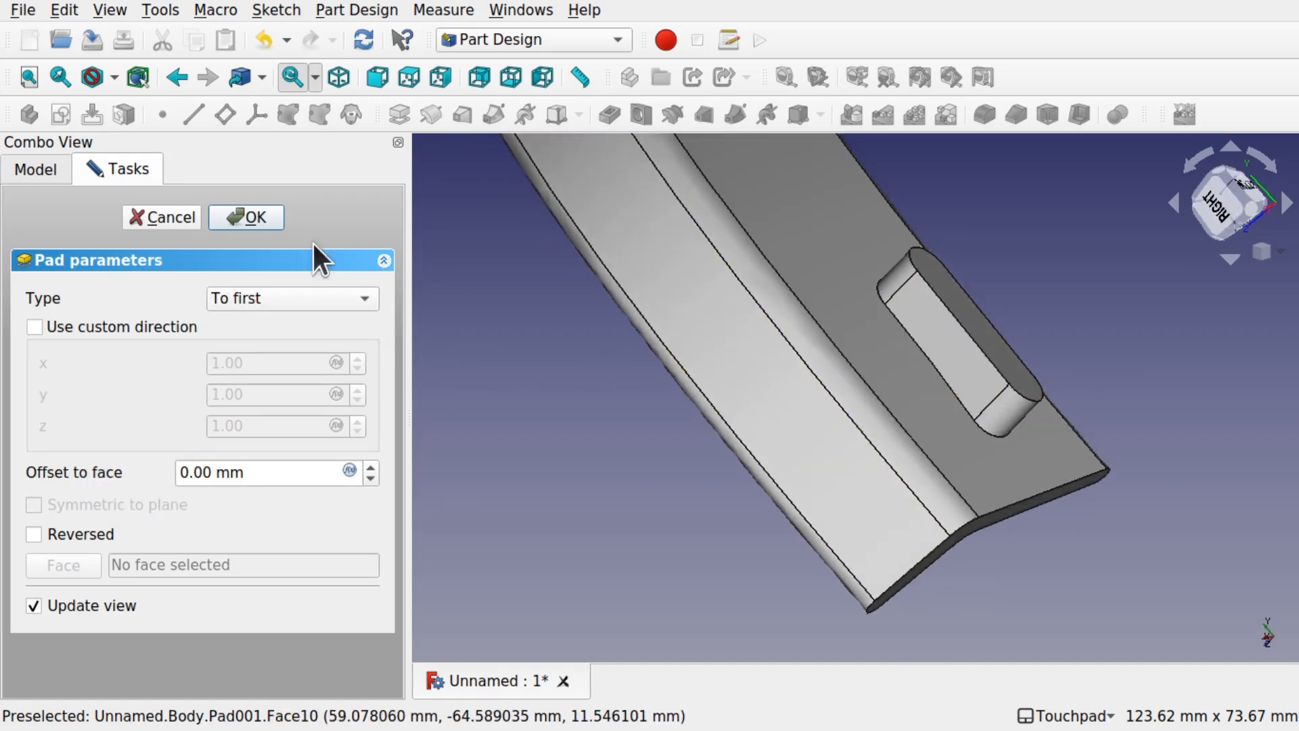
{"action": "left_click", "coordinate": [245, 223]}
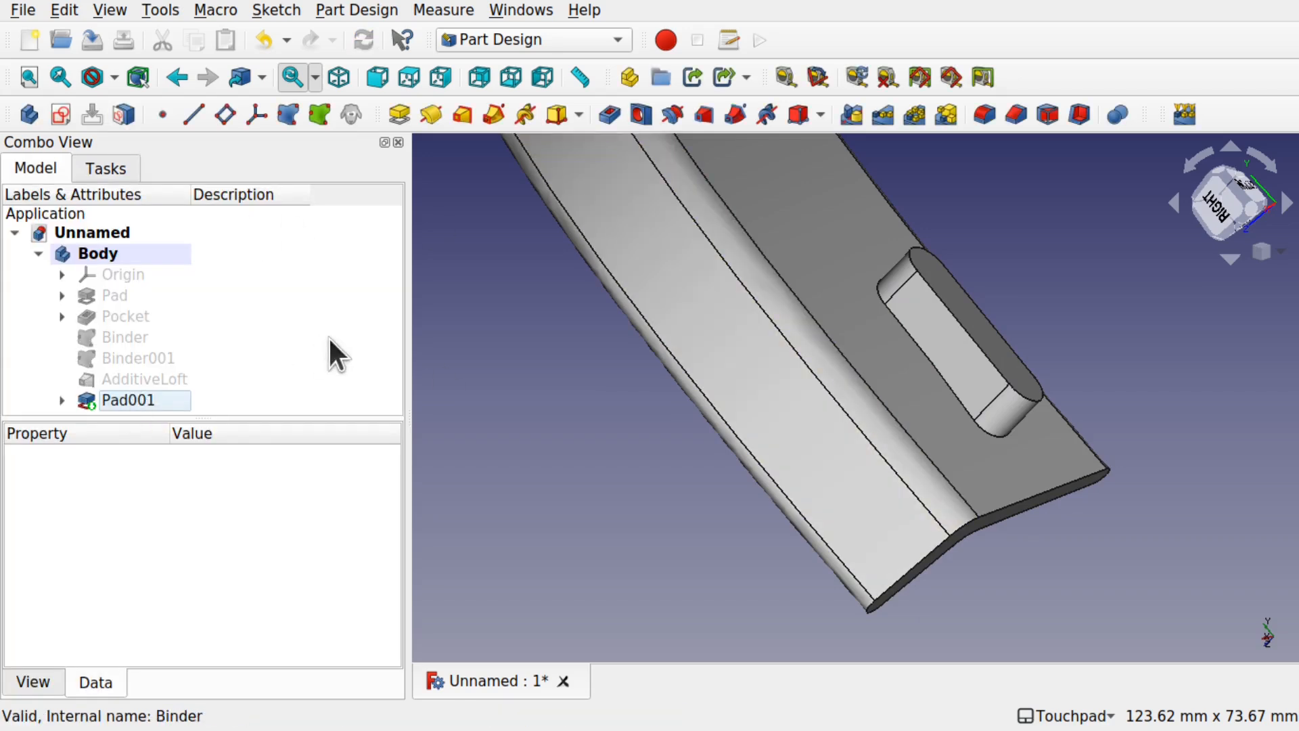
- Set the attachment offset Z position of the slot sketch inside the new pad to -7 mm
{"action": "left_click", "coordinate": [63, 399]}
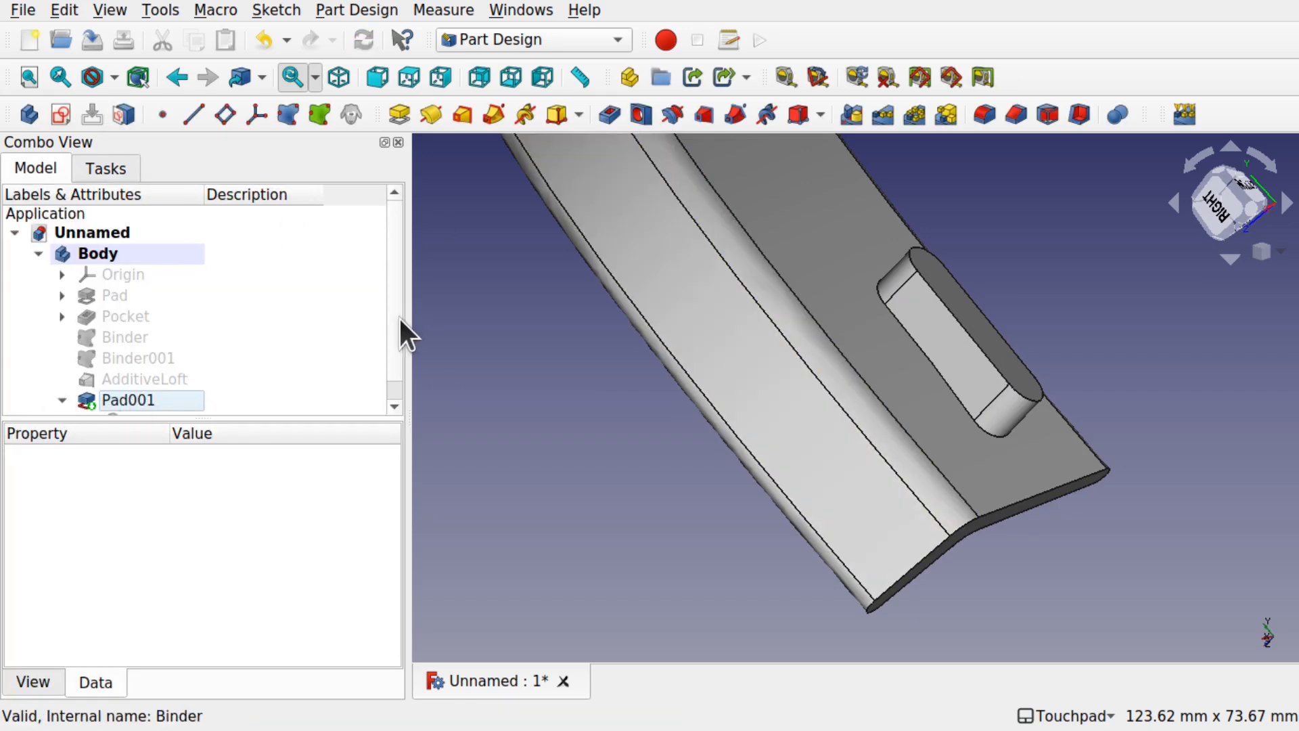
{"action": "scroll", "coordinate": [395, 324], "scroll_direction": "down", "scroll_amount": 1}
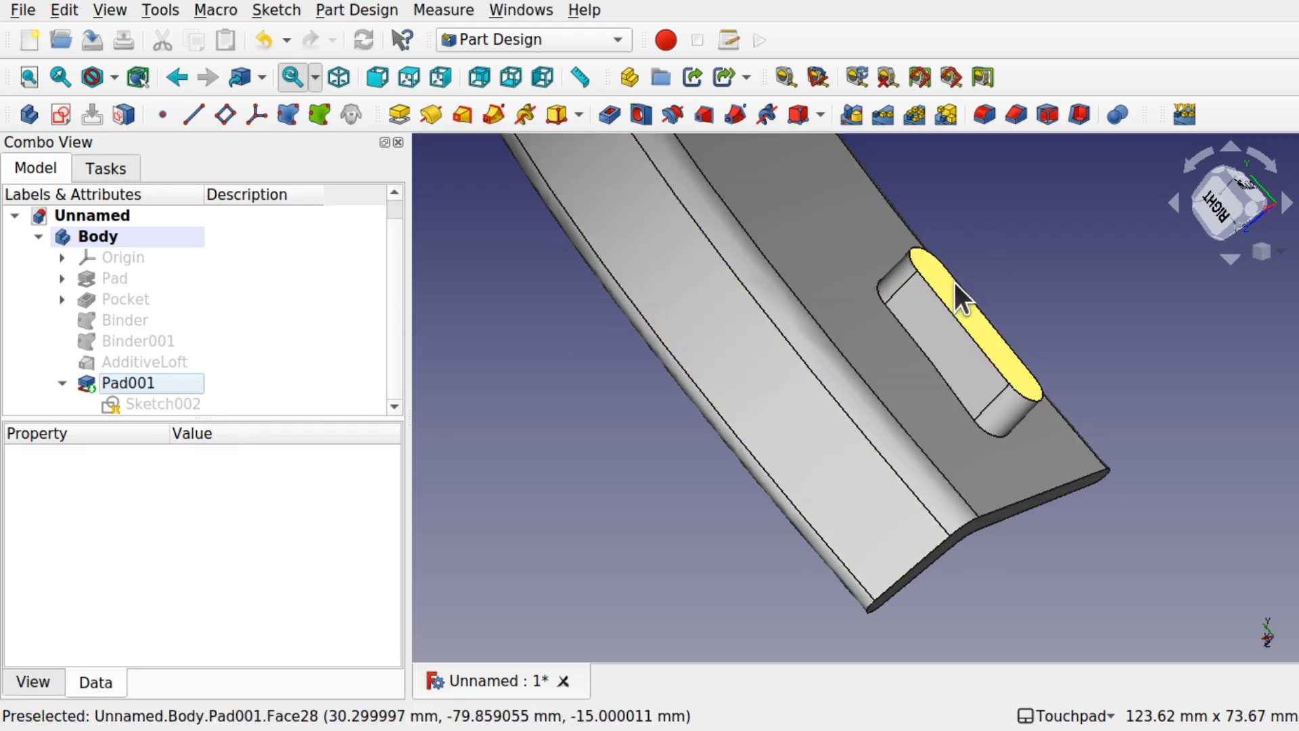
{"action": "left_click", "coordinate": [185, 402]}
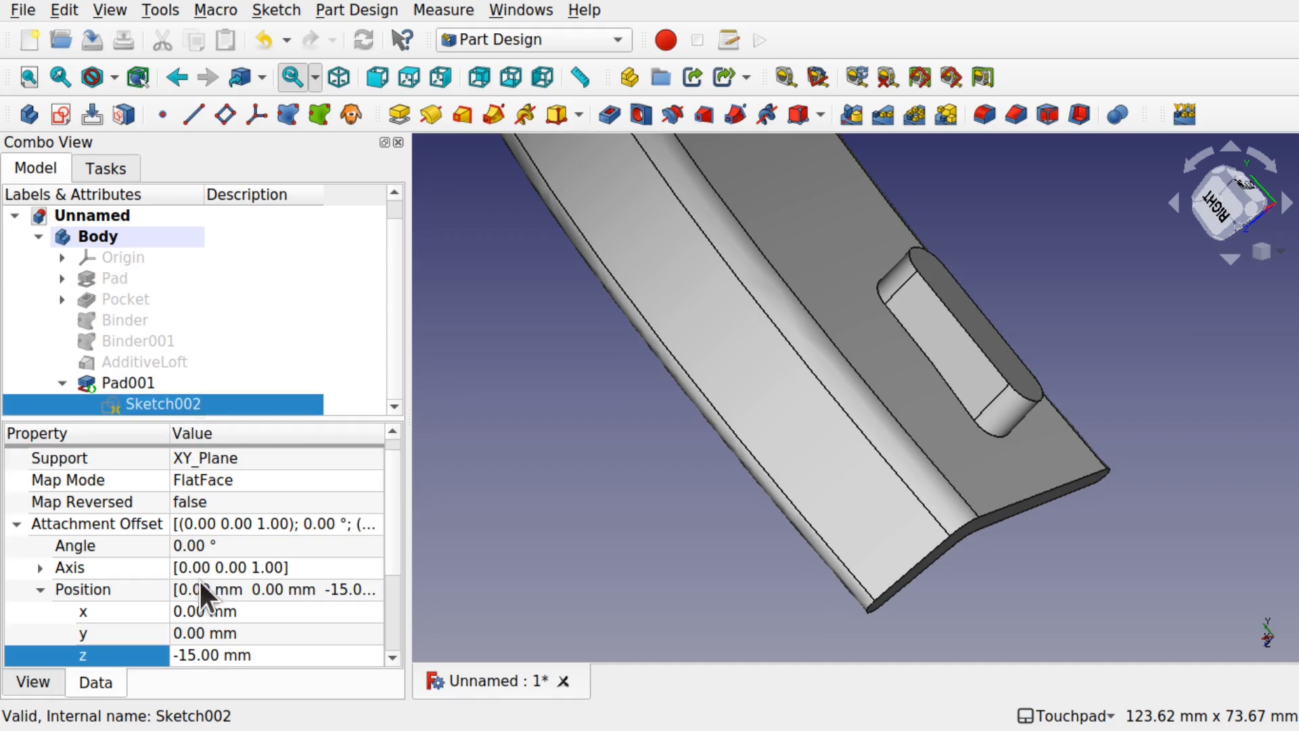
{"action": "left_click", "coordinate": [281, 648]}
{"action": "type", "text": "-9"}
{"action": "scroll", "coordinate": [281, 648], "scroll_direction": "up", "scroll_amount": 2}
{"action": "key", "text": "Return"}
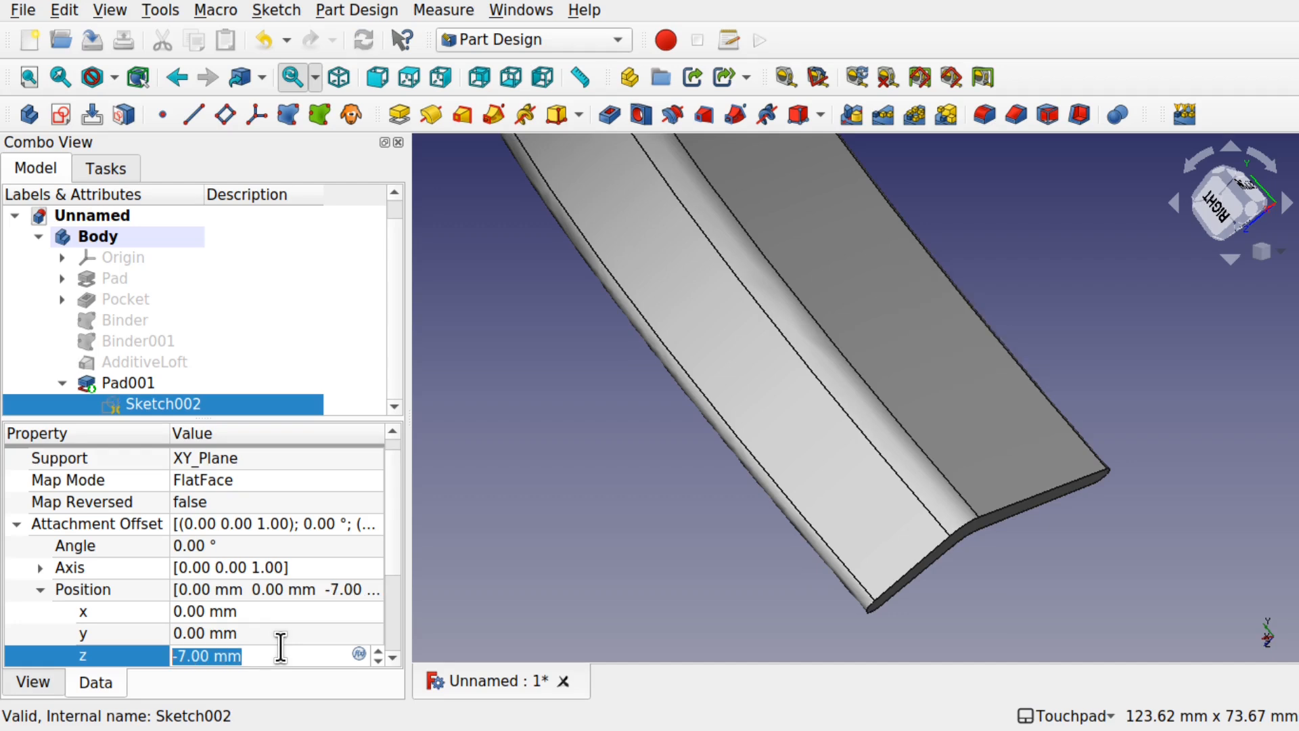
- Try attachment offset Z positions of -11, -9 and -10 mm for the slot pad's sketch
{"action": "scroll", "coordinate": [280, 648], "scroll_direction": "down", "scroll_amount": 4}
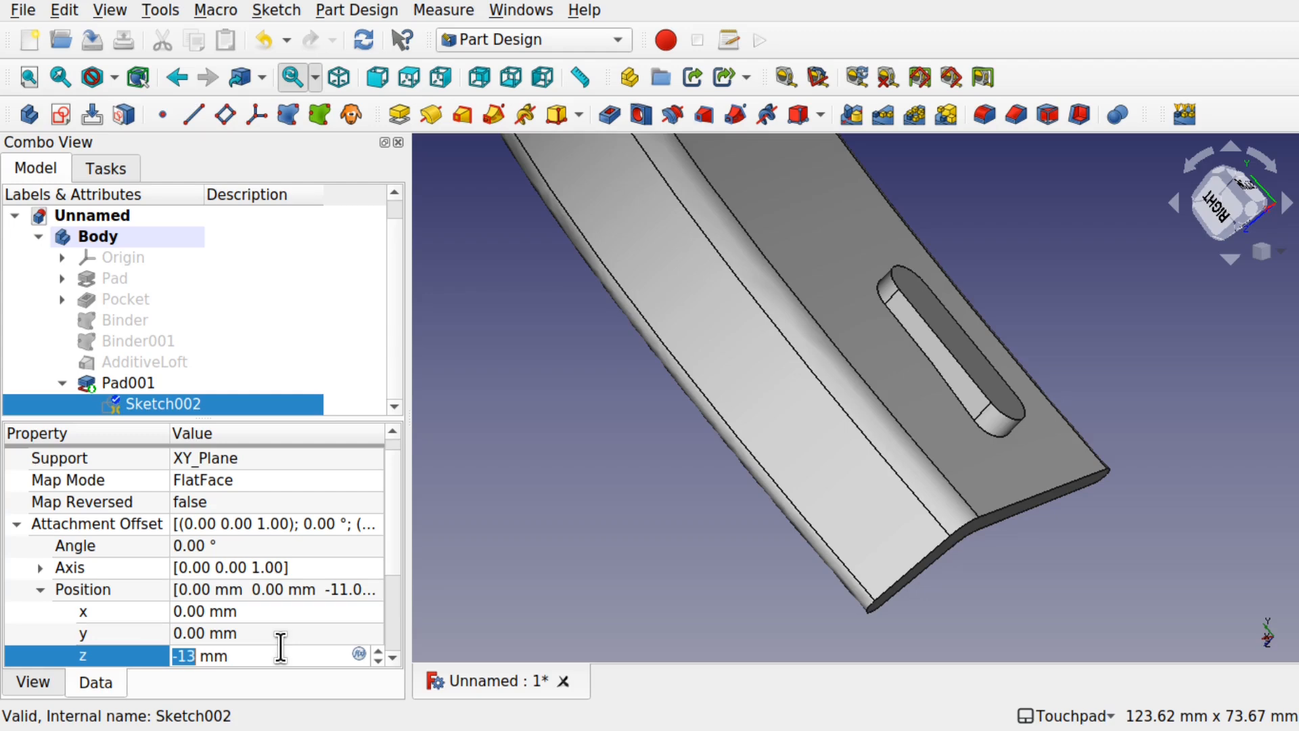
{"action": "key", "text": "Return"}
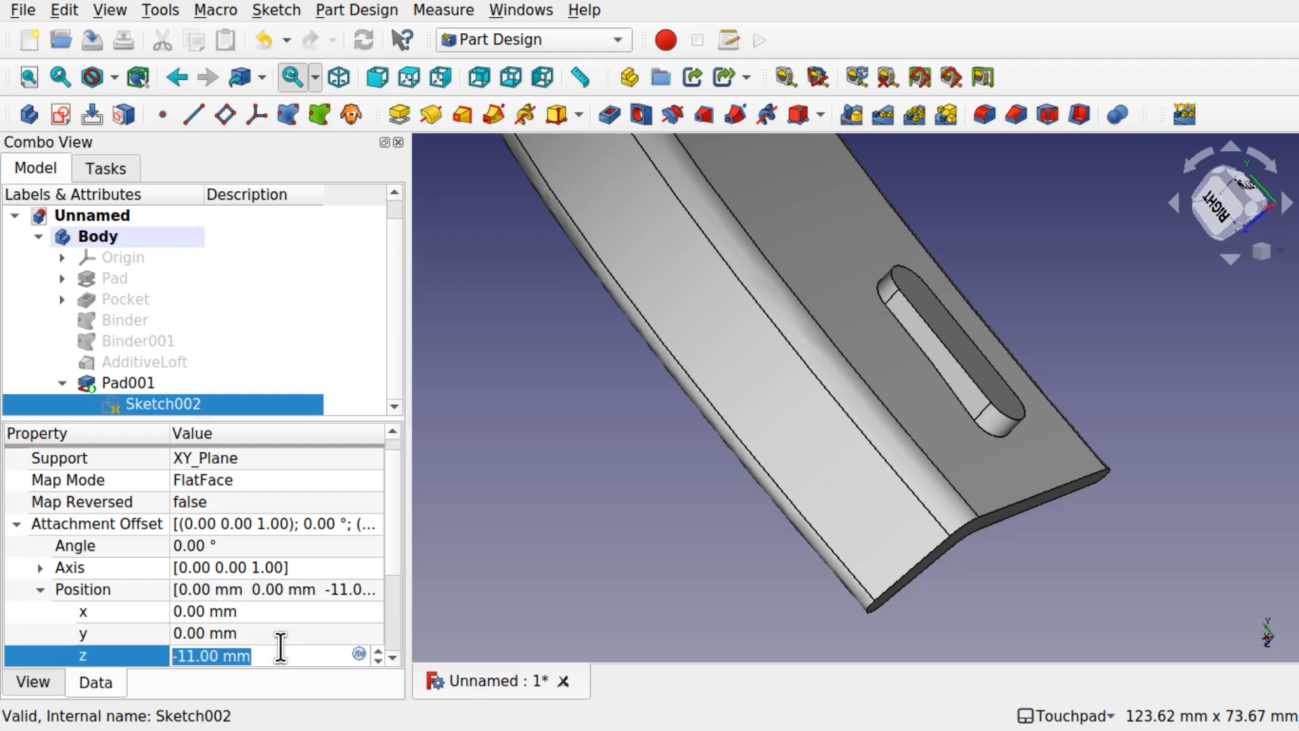
{"action": "scroll", "coordinate": [280, 648], "scroll_direction": "up", "scroll_amount": 2}
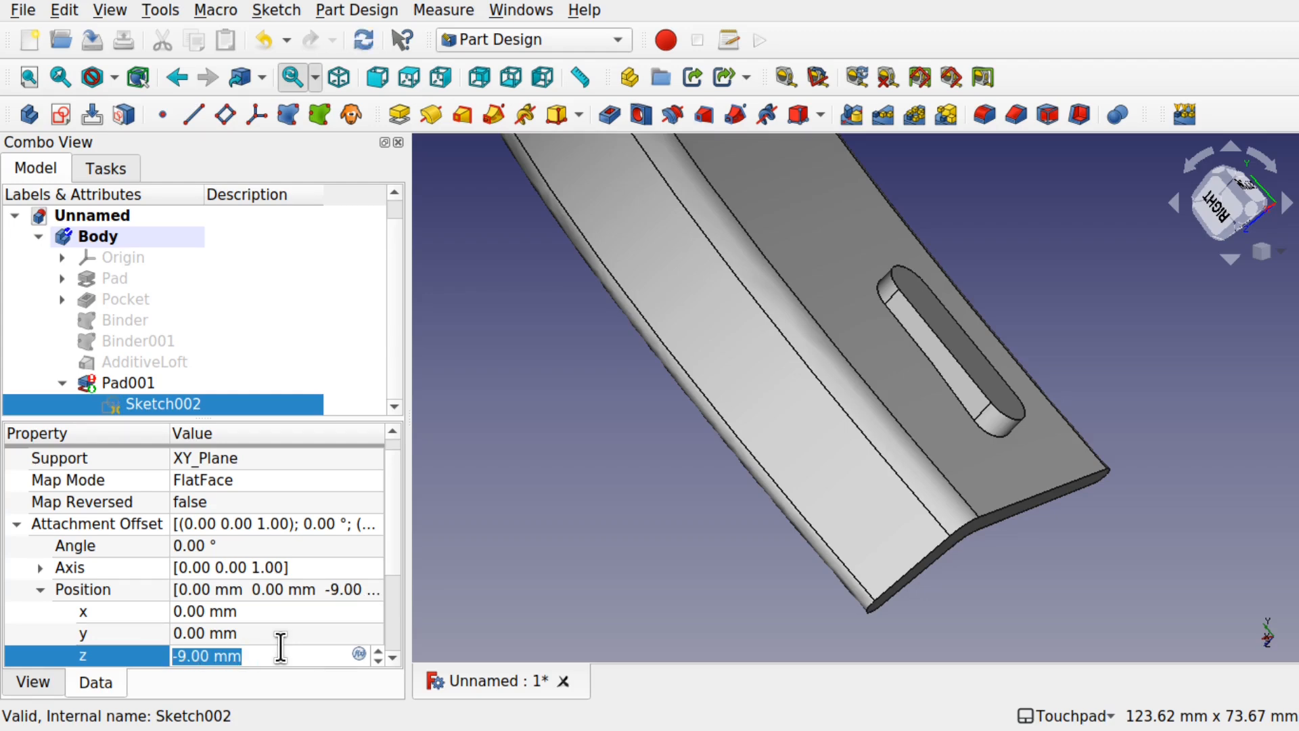
{"action": "scroll", "coordinate": [281, 648], "scroll_direction": "down", "scroll_amount": 1}
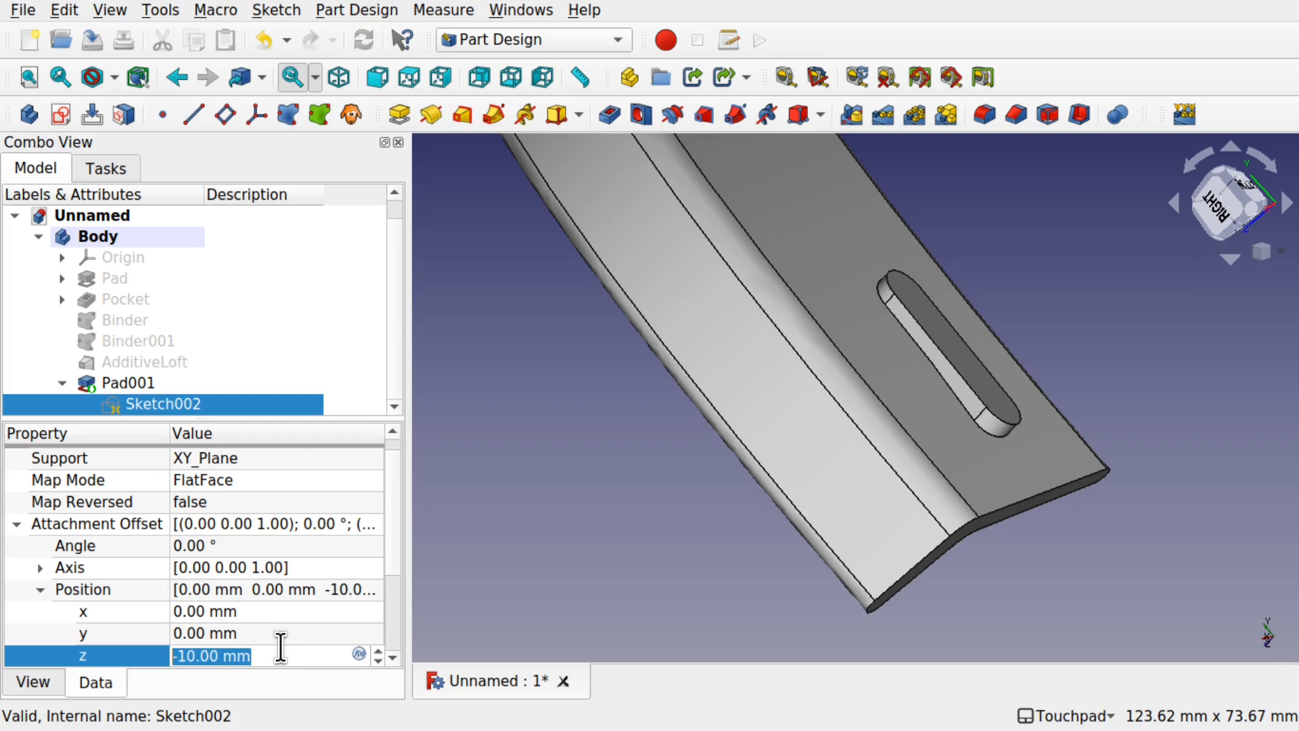
- Set the attachment offset Z position of the slot pad's sketch to -9.5 mm
{"action": "left_click", "coordinate": [194, 654]}
{"action": "key", "text": "BackSpace"}
{"action": "key", "text": "BackSpace"}
{"action": "type", "text": "9"}
{"action": "key", "text": "Delete"}
{"action": "key", "text": "Delete"}
{"action": "key", "text": "Delete"}
{"action": "key", "text": "BackSpace"}
{"action": "type", "text": "19"}
{"action": "key", "text": "BackSpace"}
{"action": "key", "text": "BackSpace"}
{"action": "type", "text": "9.5"}
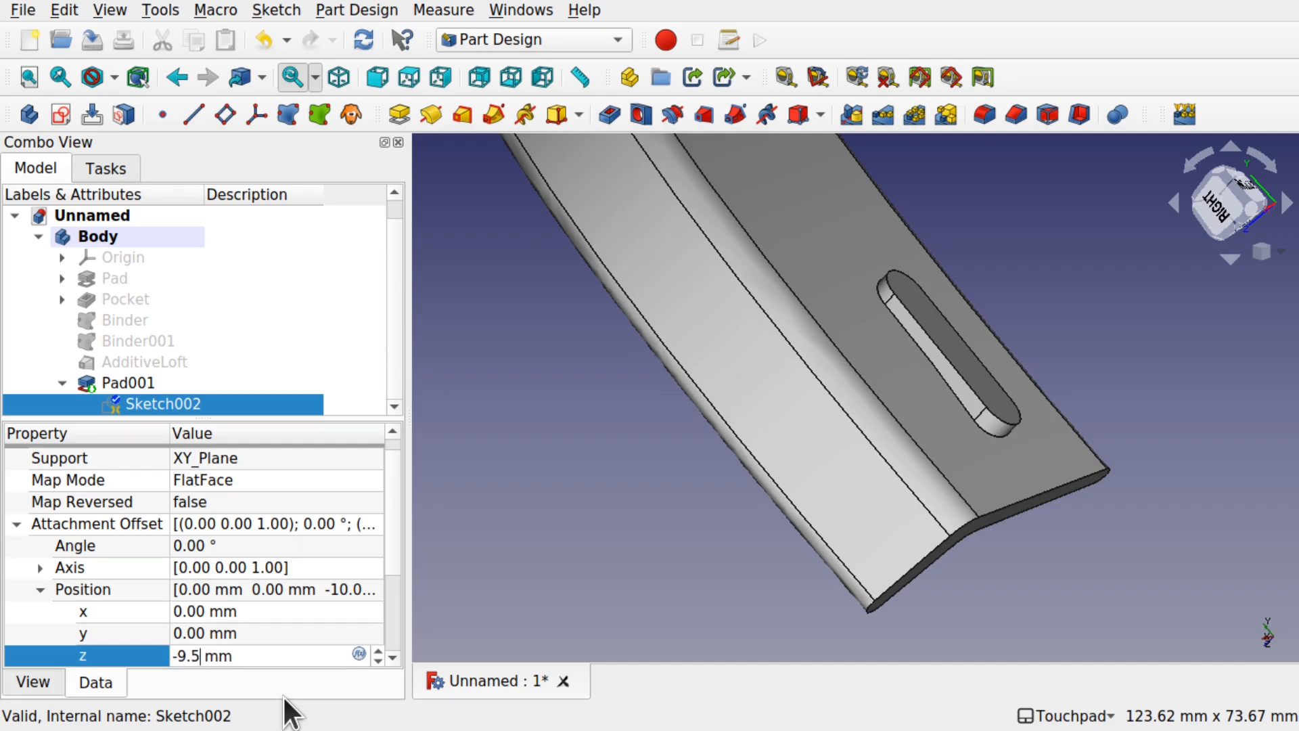
{"action": "key", "text": "Return"}
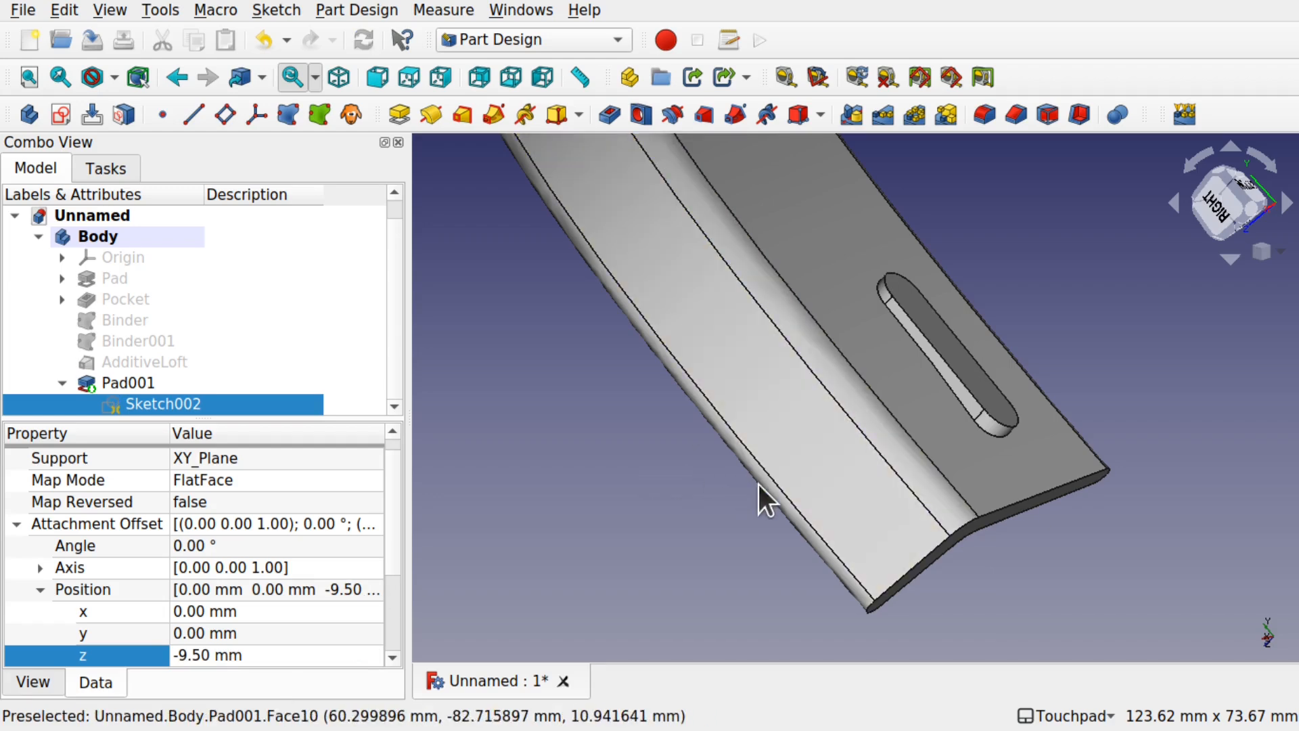
- Sketch a slot running crosswise over the slot pad's flat bottom face and close the sketch
{"action": "key", "text": "5"}
{"action": "left_click_drag", "start_coordinate": [1018, 393], "coordinate": [832, 405], "text": "alt"}
{"action": "scroll", "coordinate": [1097, 411], "scroll_direction": "down", "scroll_amount": 3}
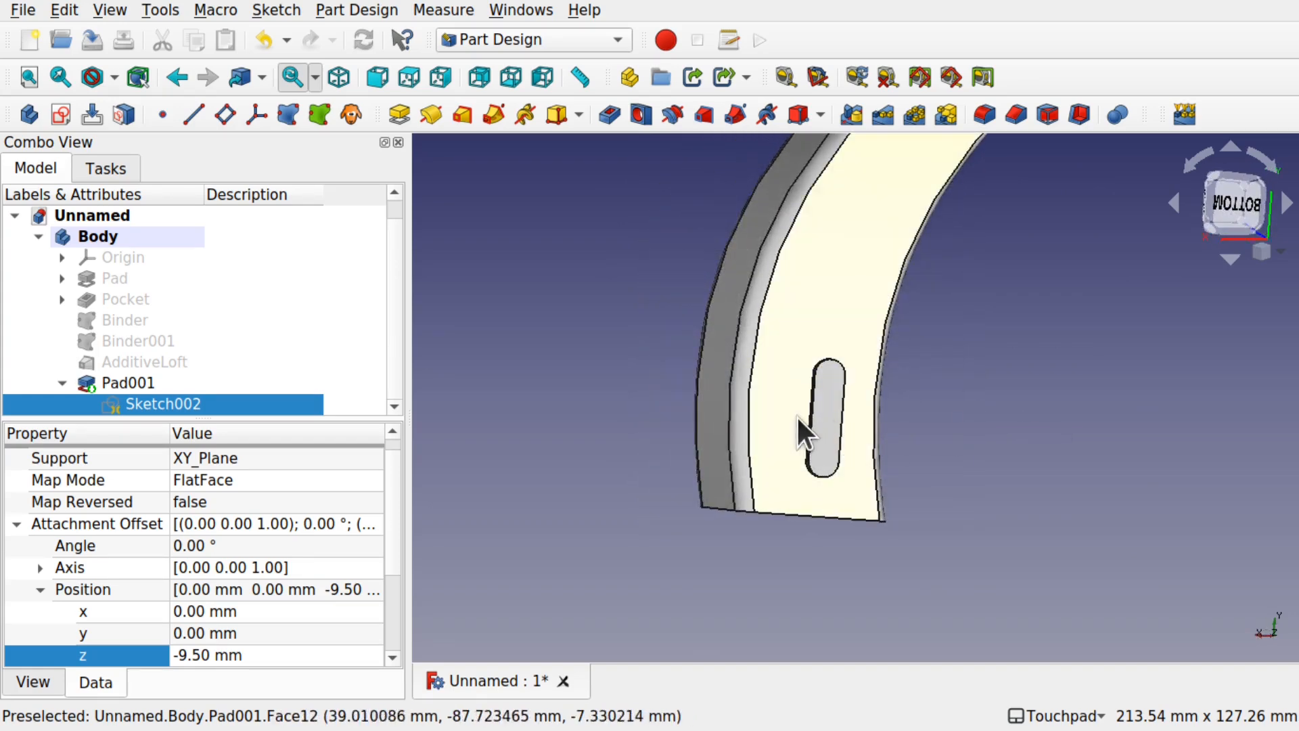
{"action": "scroll", "coordinate": [931, 435], "scroll_direction": "down", "scroll_amount": 5}
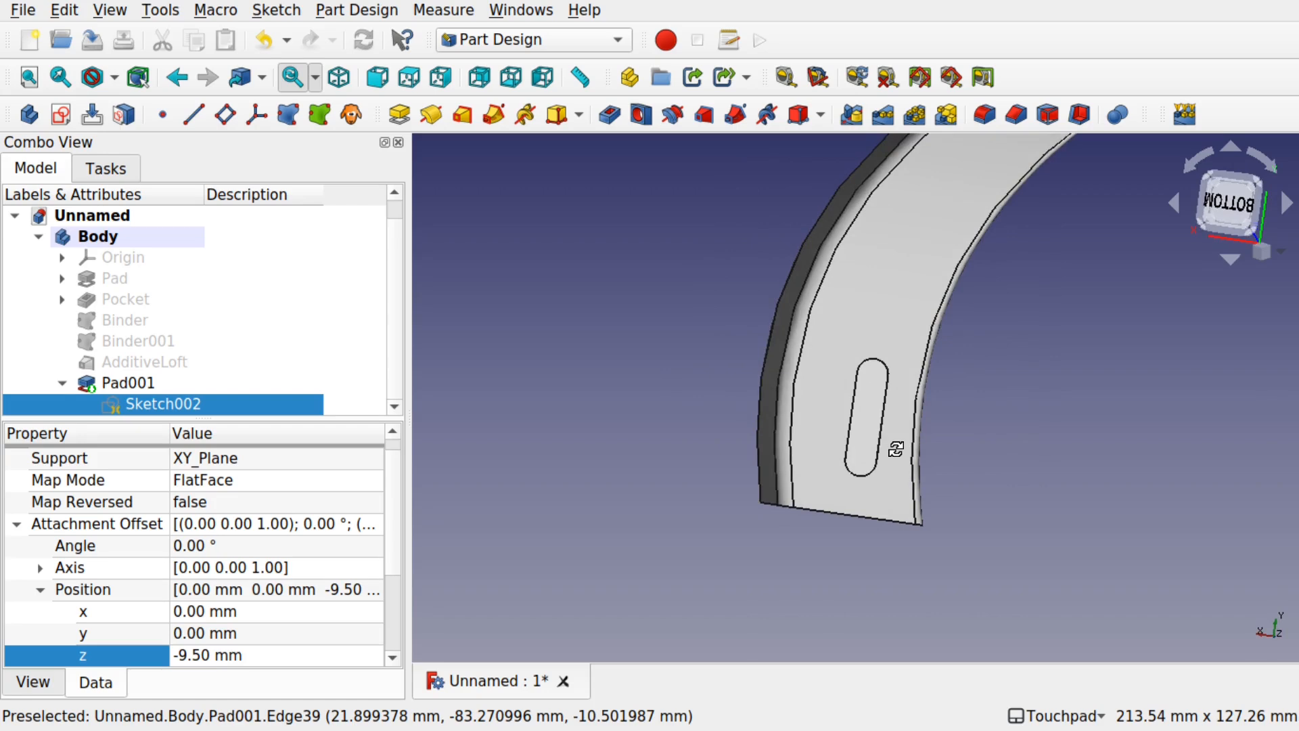
{"action": "scroll", "coordinate": [897, 451], "scroll_direction": "up", "scroll_amount": 2}
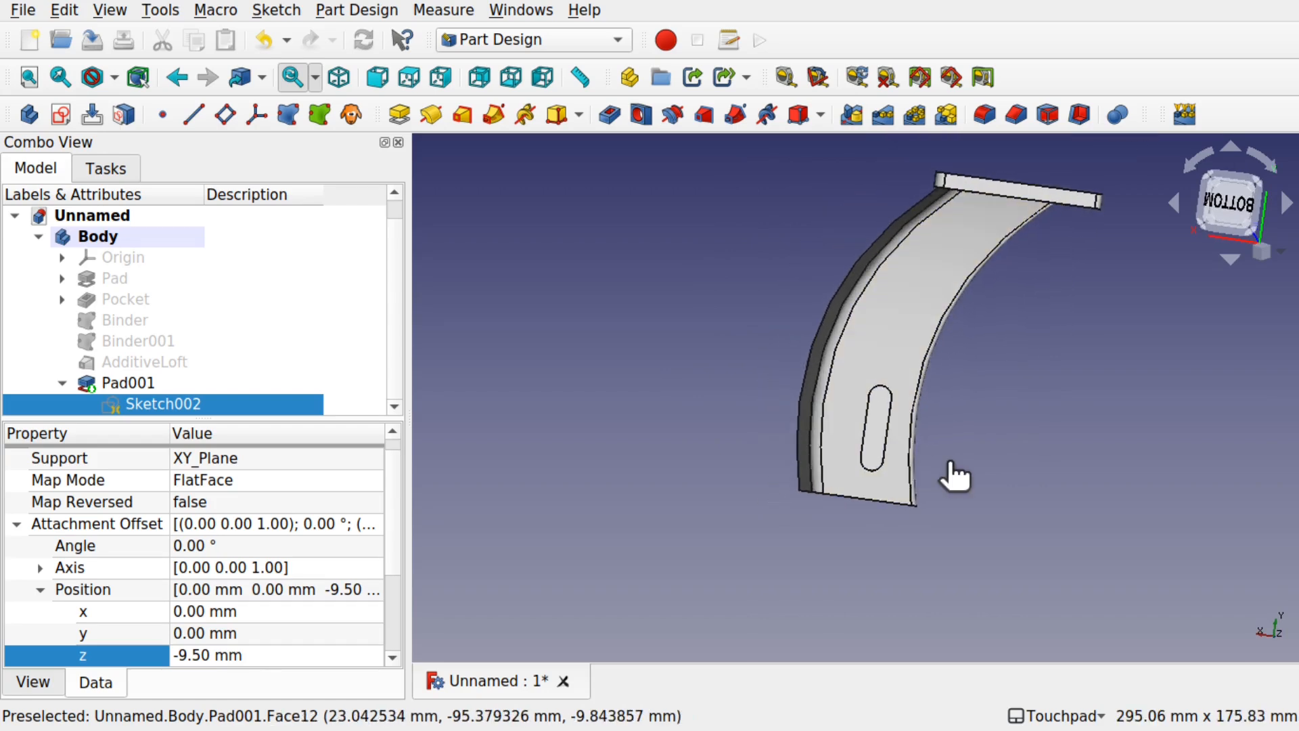
{"action": "left_click", "coordinate": [956, 461]}
{"action": "left_click", "coordinate": [877, 437]}
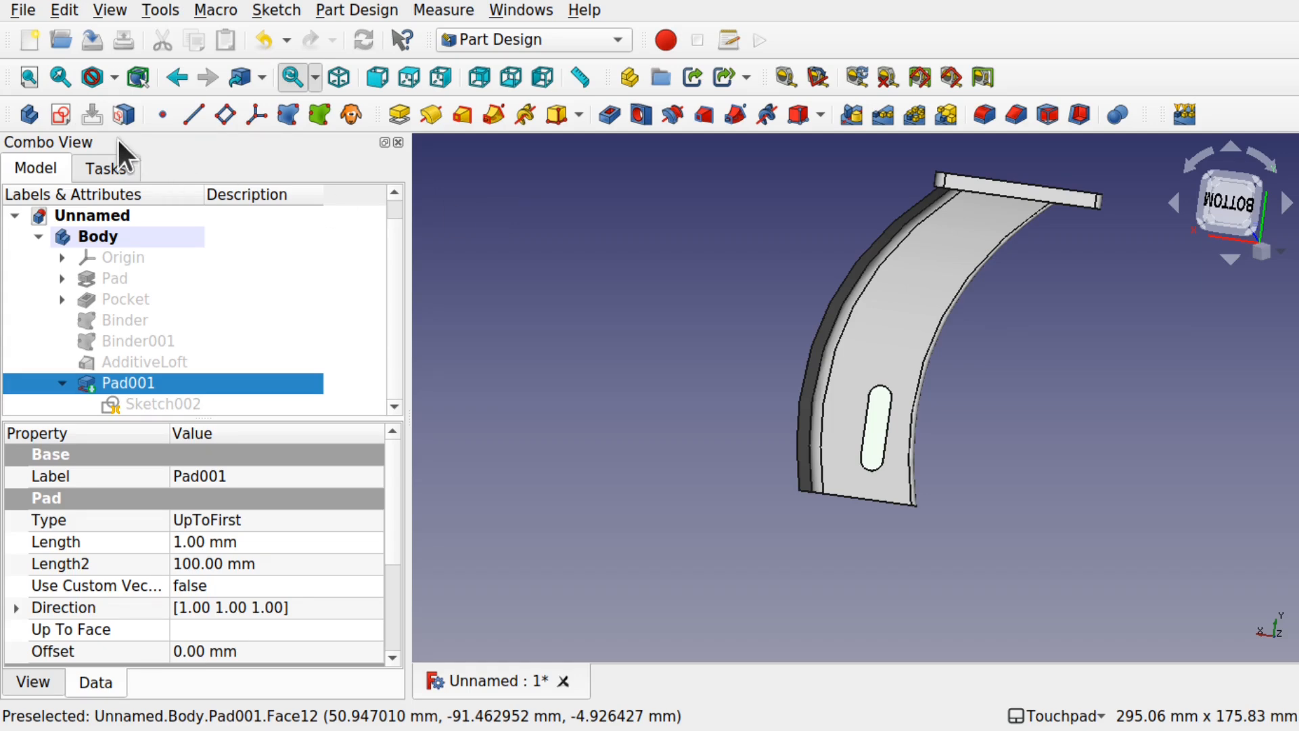
{"action": "left_click", "coordinate": [61, 114]}
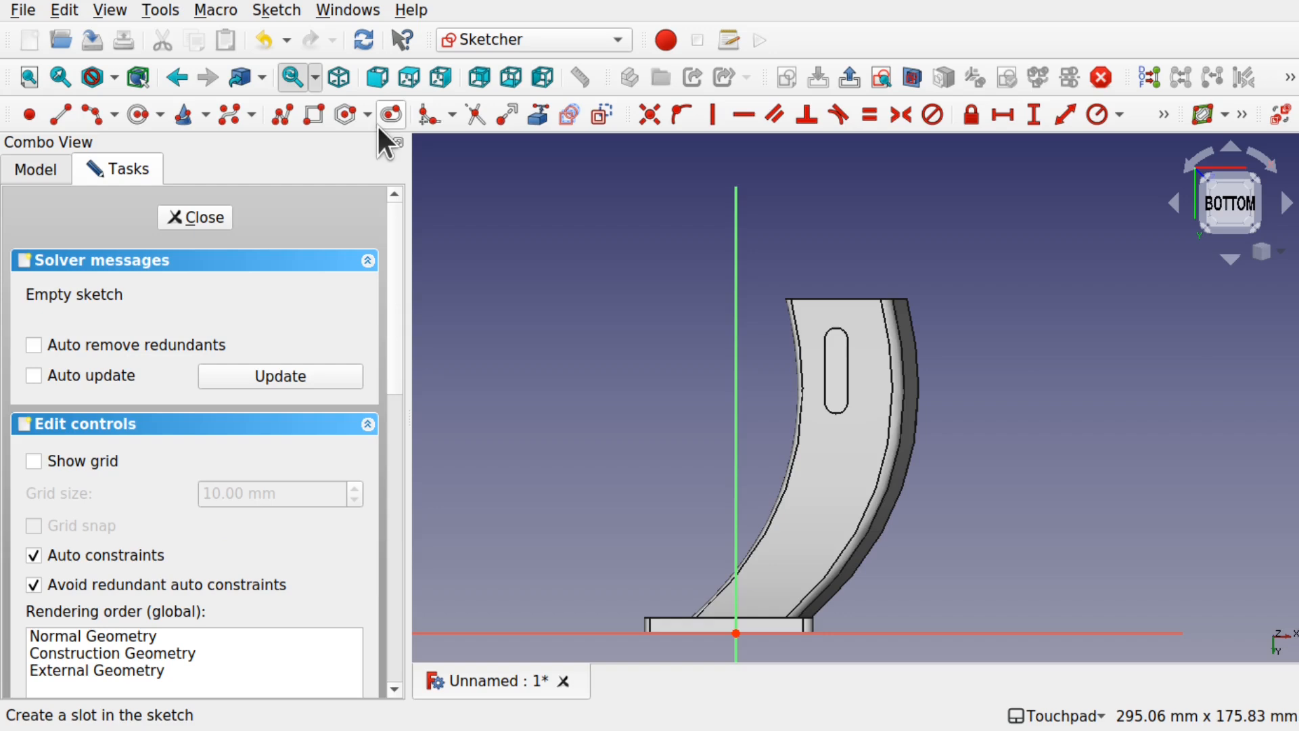
{"action": "left_click", "coordinate": [392, 114]}
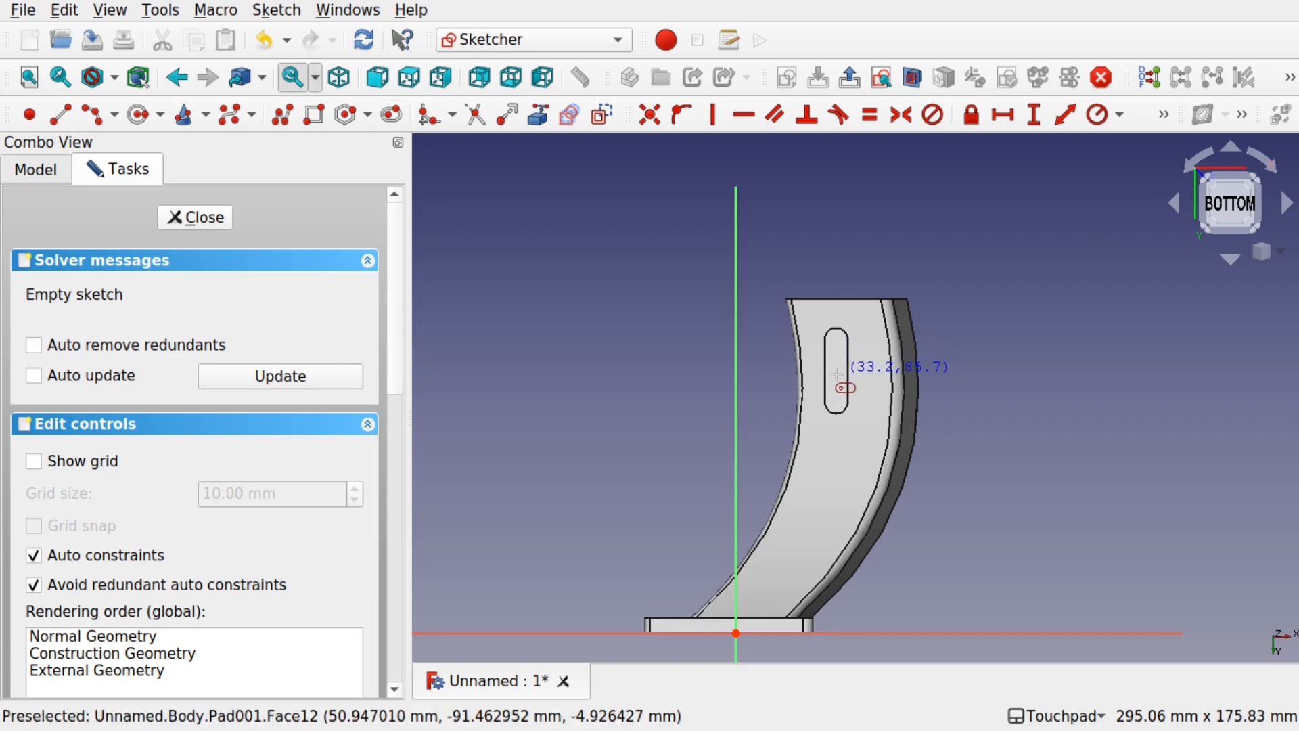
{"action": "left_click", "coordinate": [880, 390]}
{"action": "left_click_drag", "start_coordinate": [880, 389], "coordinate": [948, 348], "text": "alt"}
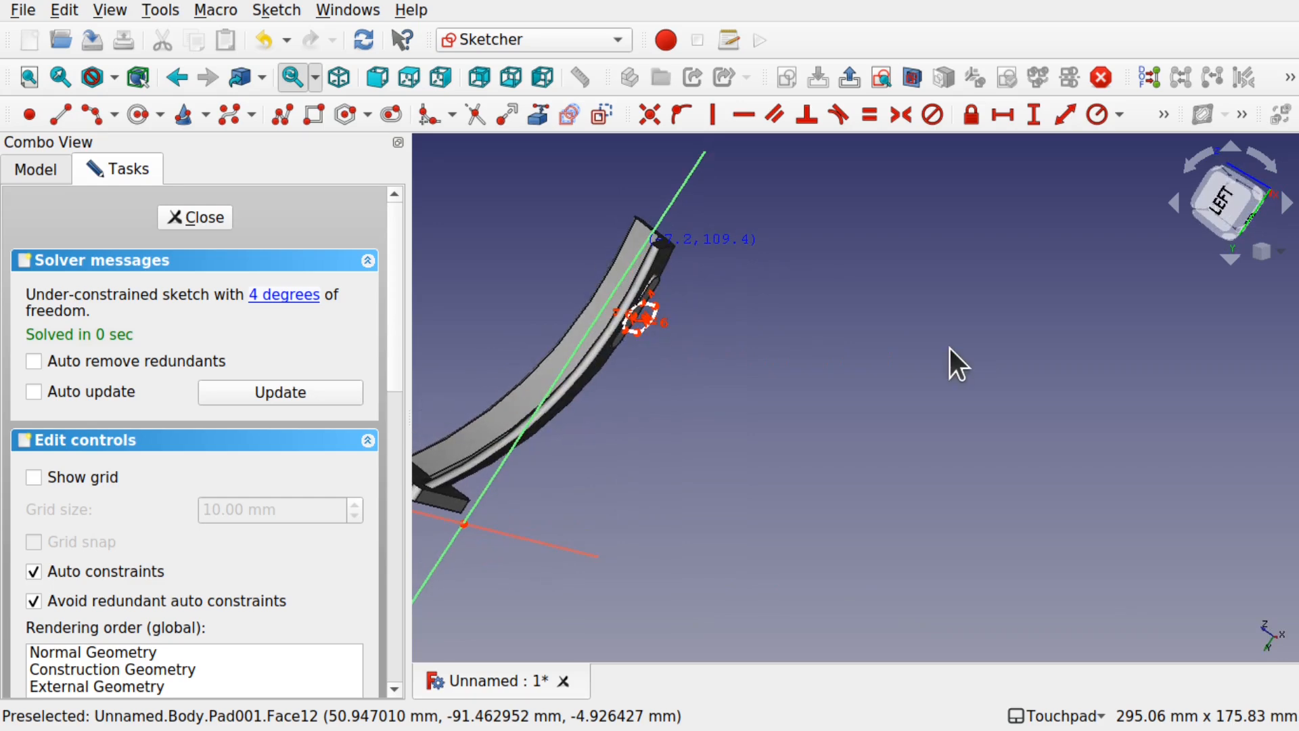
{"action": "left_click", "coordinate": [189, 216]}
- Set the attachment offset Z position of the new crosswise slot sketch to 25 mm
{"action": "mouse_move", "coordinate": [778, 348]}
{"action": "left_mouse_down", "text": "alt"}
{"action": "mouse_move", "coordinate": [1040, 443]}
{"action": "mouse_move", "coordinate": [893, 422]}
{"action": "left_mouse_up", "text": "alt"}
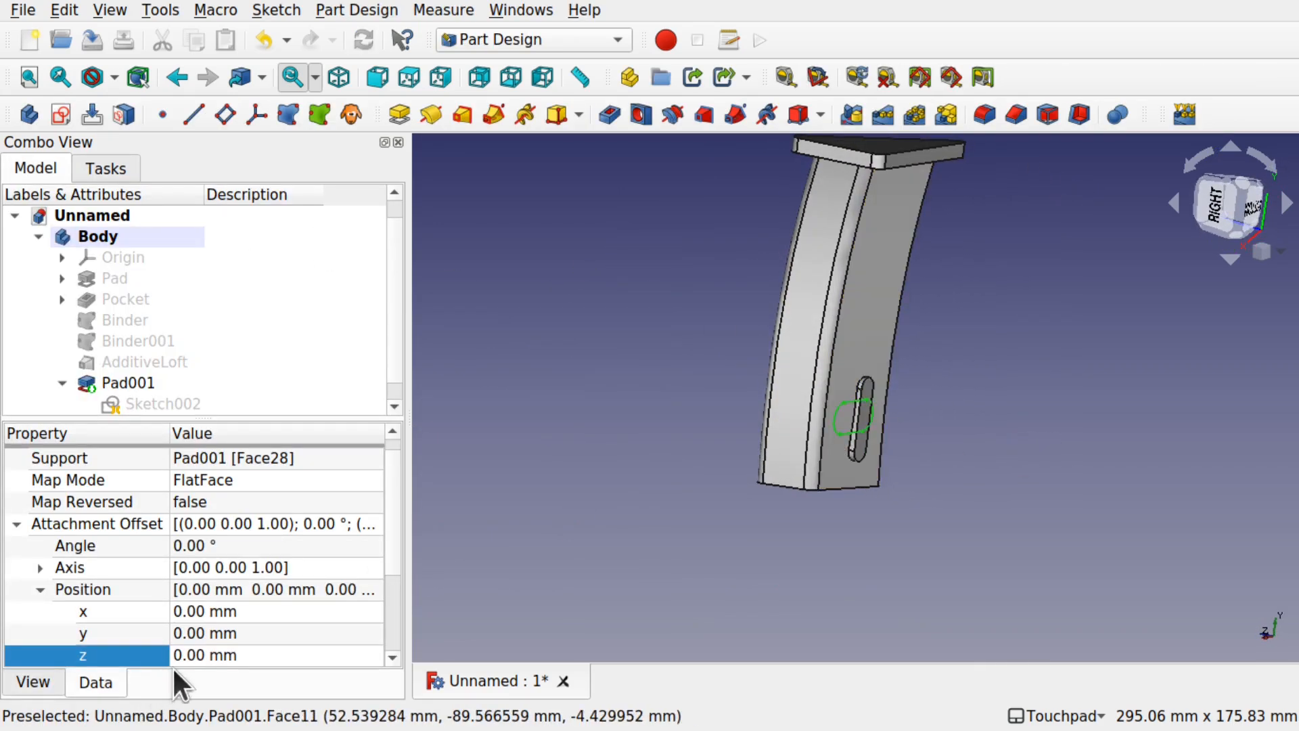
{"action": "left_click", "coordinate": [264, 654]}
{"action": "type", "text": "25"}
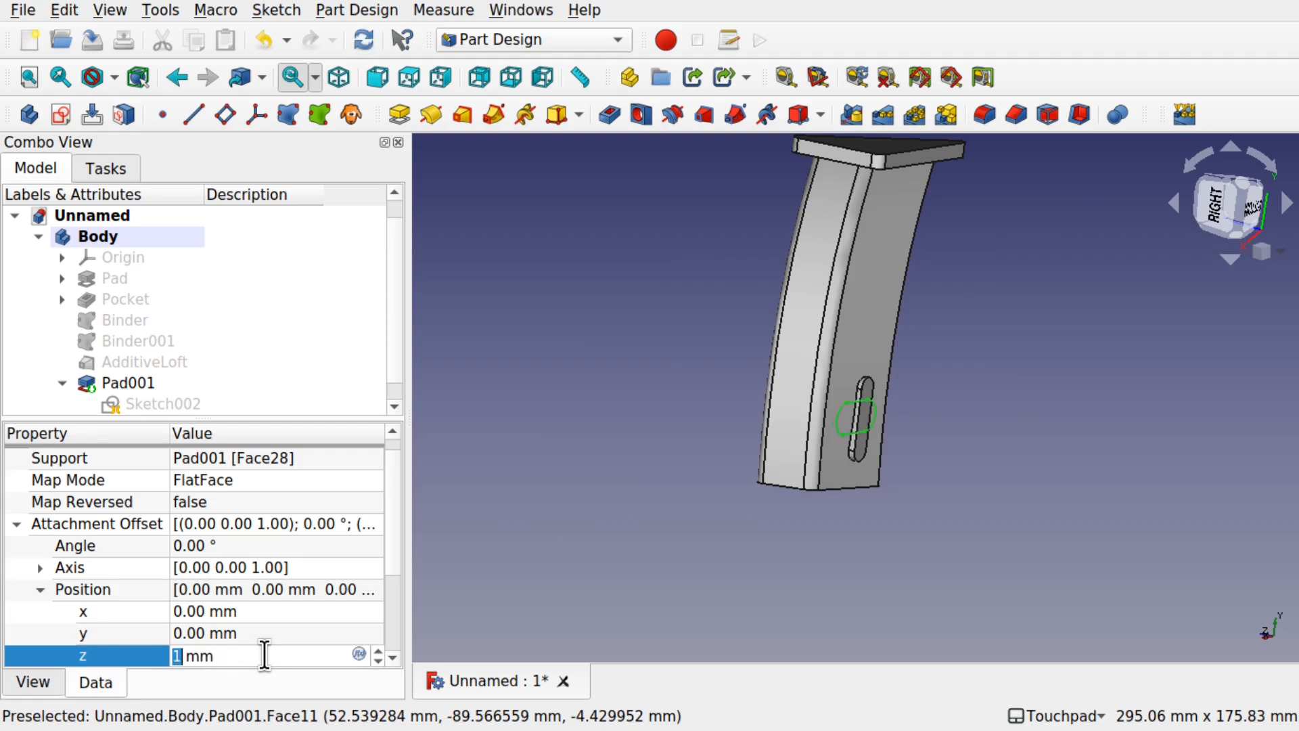
{"action": "key", "text": "Return"}
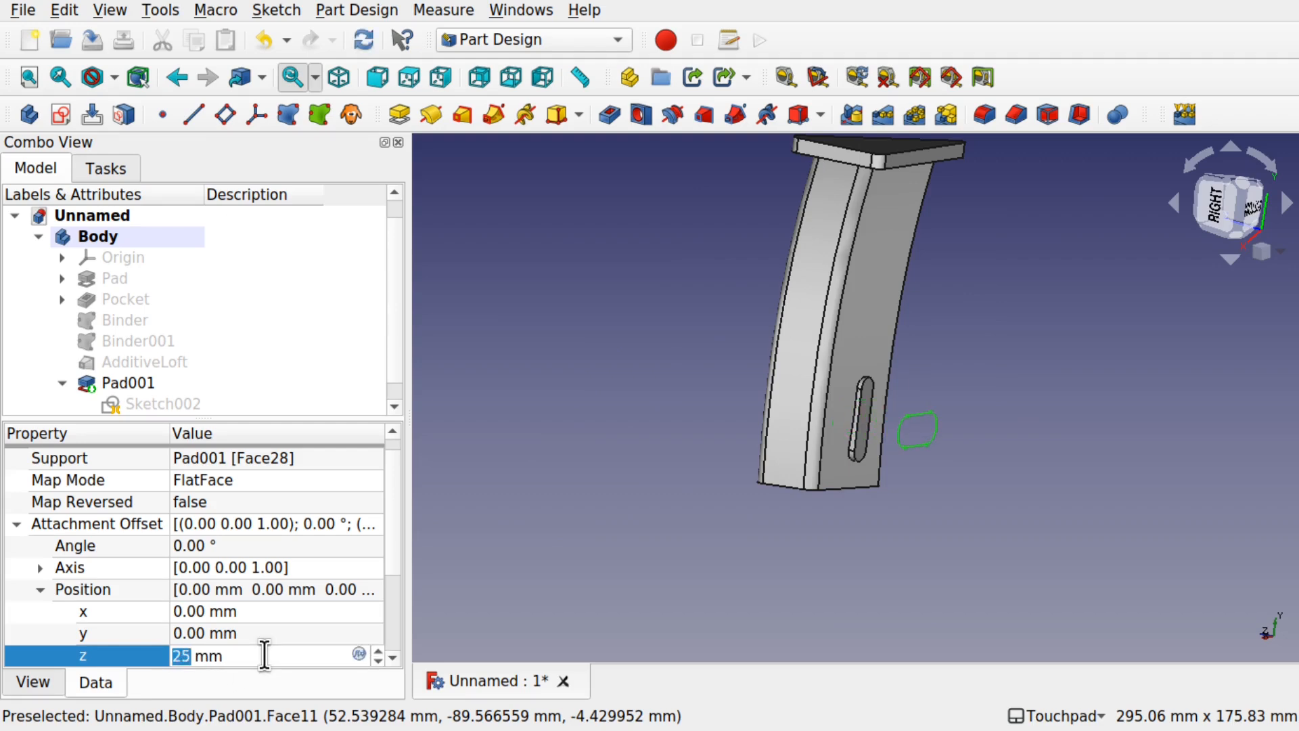
{"action": "left_click_drag", "start_coordinate": [1108, 510], "coordinate": [938, 459], "text": "alt"}
{"action": "left_click", "coordinate": [936, 459]}
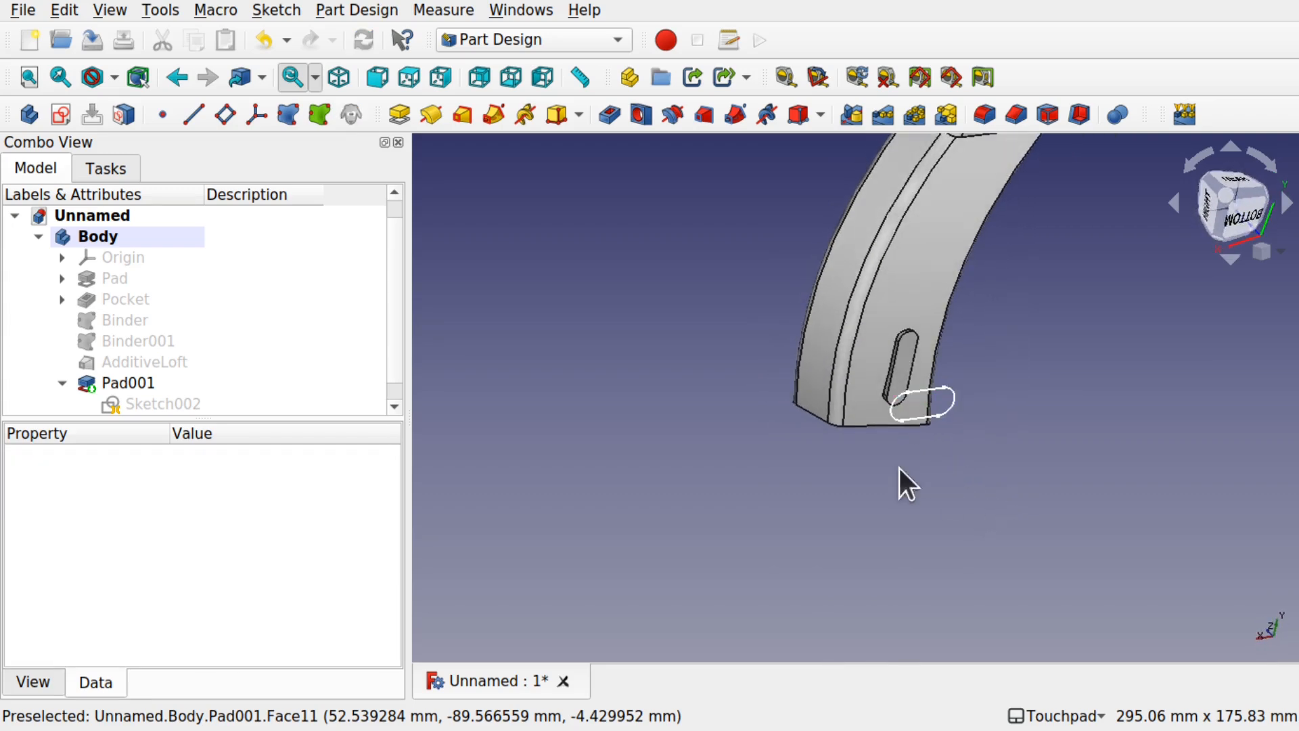
- Create an additive loft from the slot pad's bottom face to the offset crosswise slot sketch, Sketch003
{"action": "scroll", "coordinate": [902, 363], "scroll_direction": "up", "scroll_amount": 3}
{"action": "left_click", "coordinate": [902, 363]}
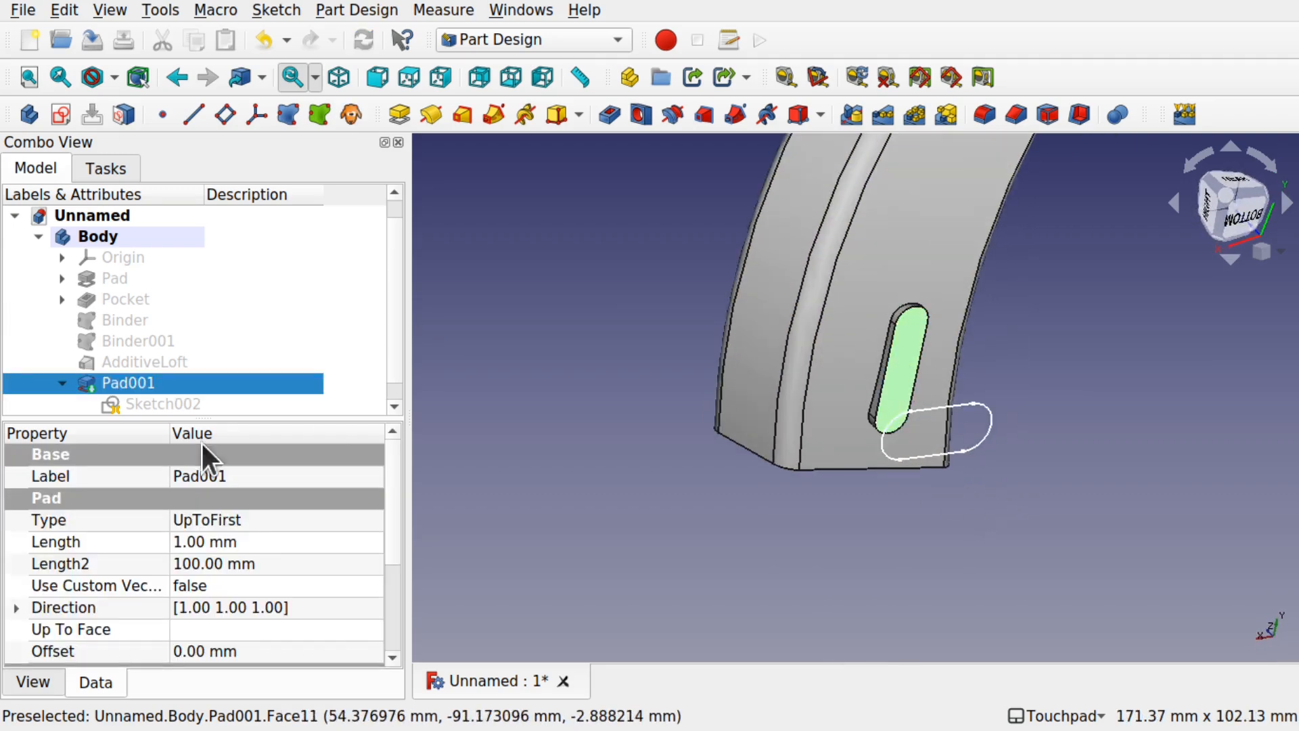
{"action": "scroll", "coordinate": [395, 363], "scroll_direction": "down", "scroll_amount": 1}
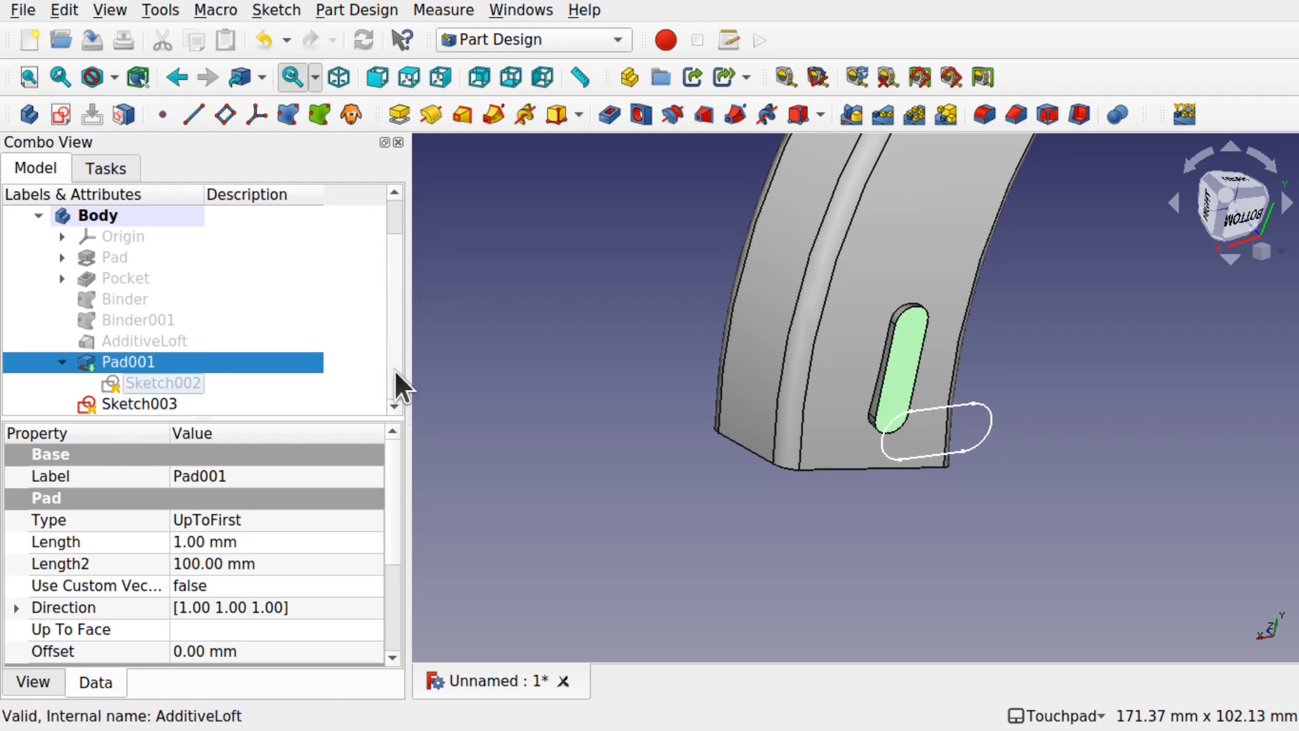
{"action": "left_click", "coordinate": [65, 362]}
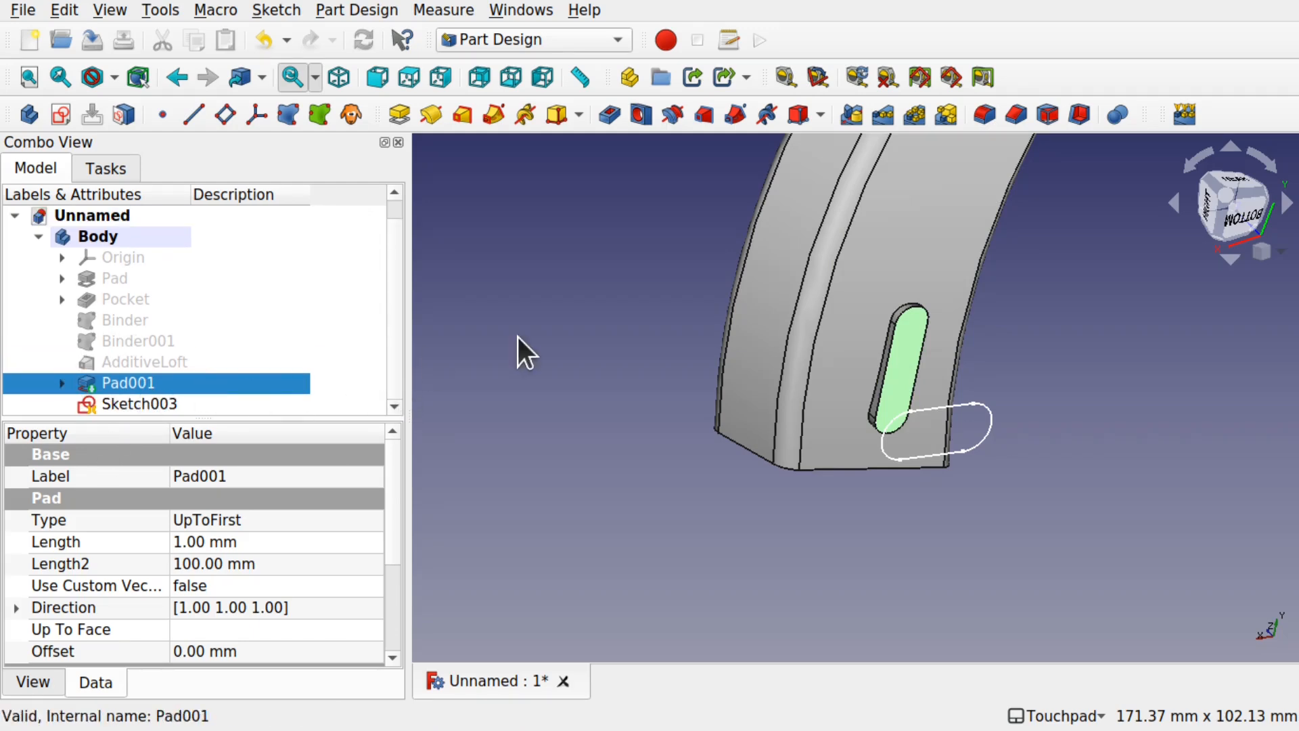
{"action": "left_click", "coordinate": [618, 365]}
{"action": "left_click", "coordinate": [908, 344]}
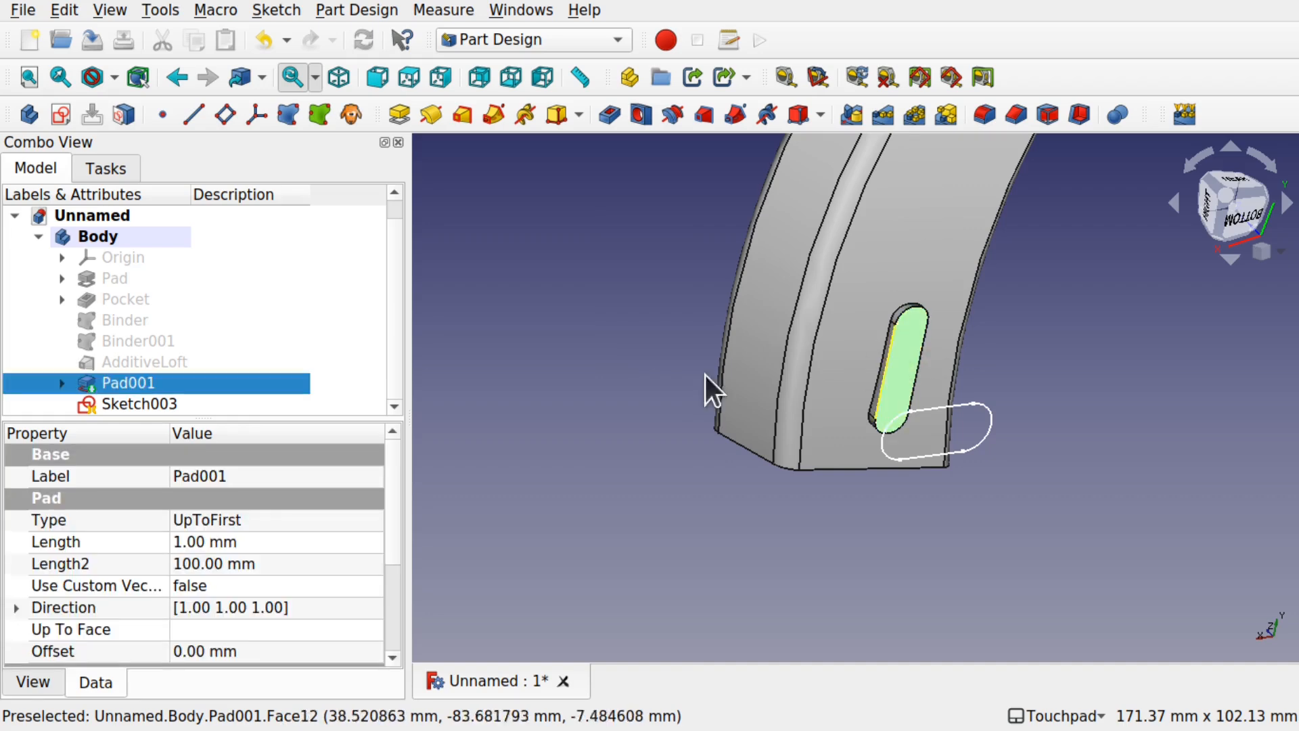
{"action": "left_click", "coordinate": [463, 115]}
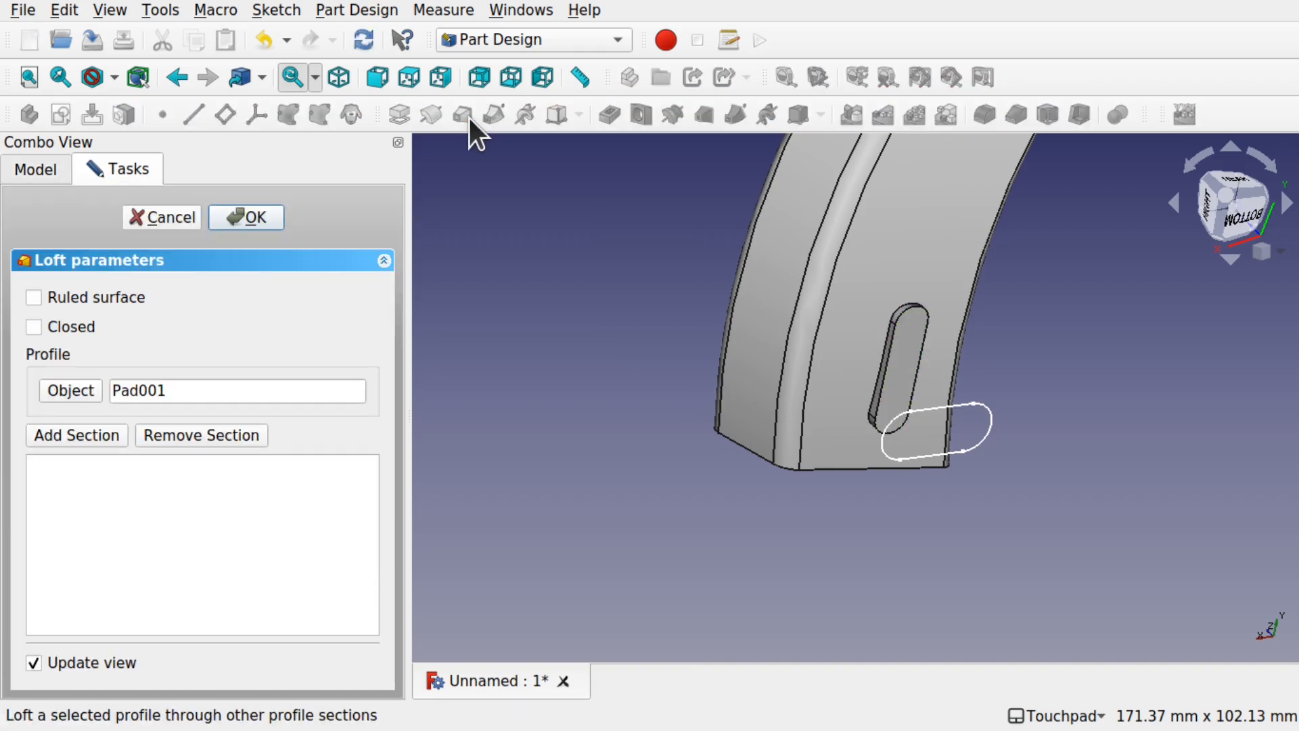
{"action": "left_click", "coordinate": [94, 445]}
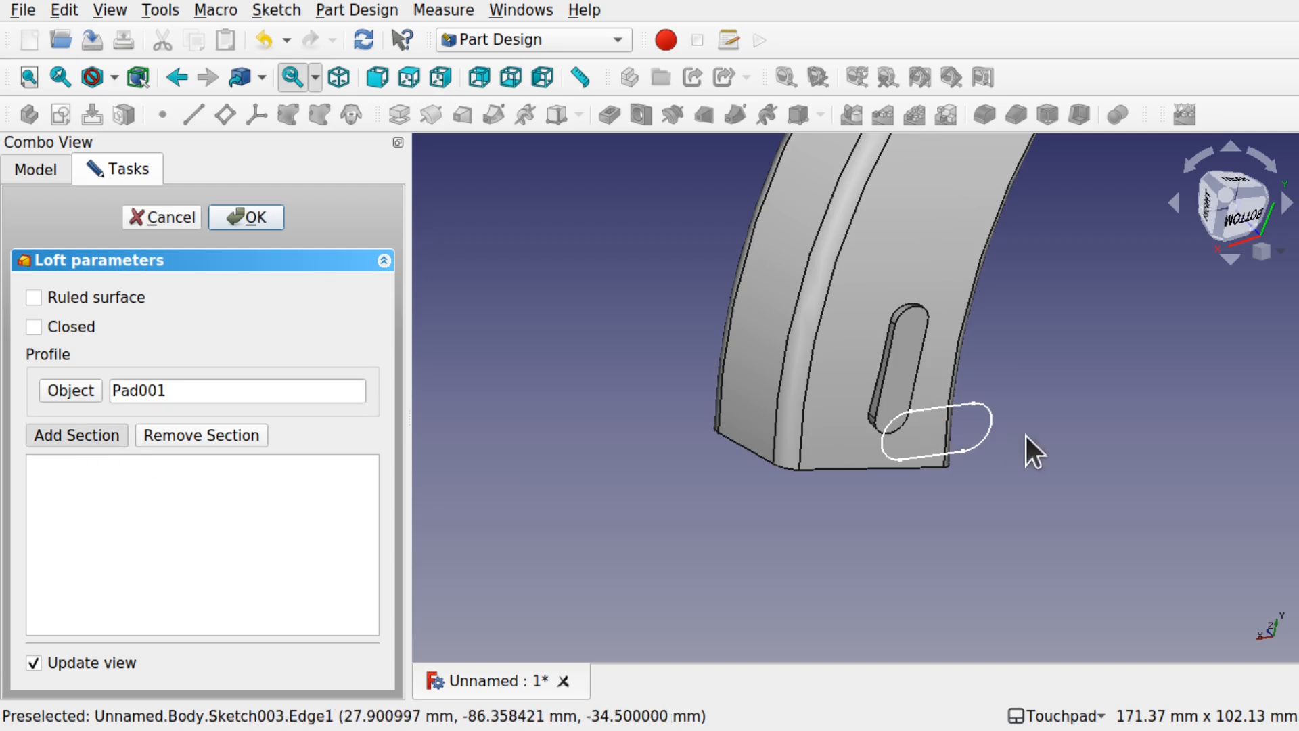
{"action": "left_click", "coordinate": [960, 405]}
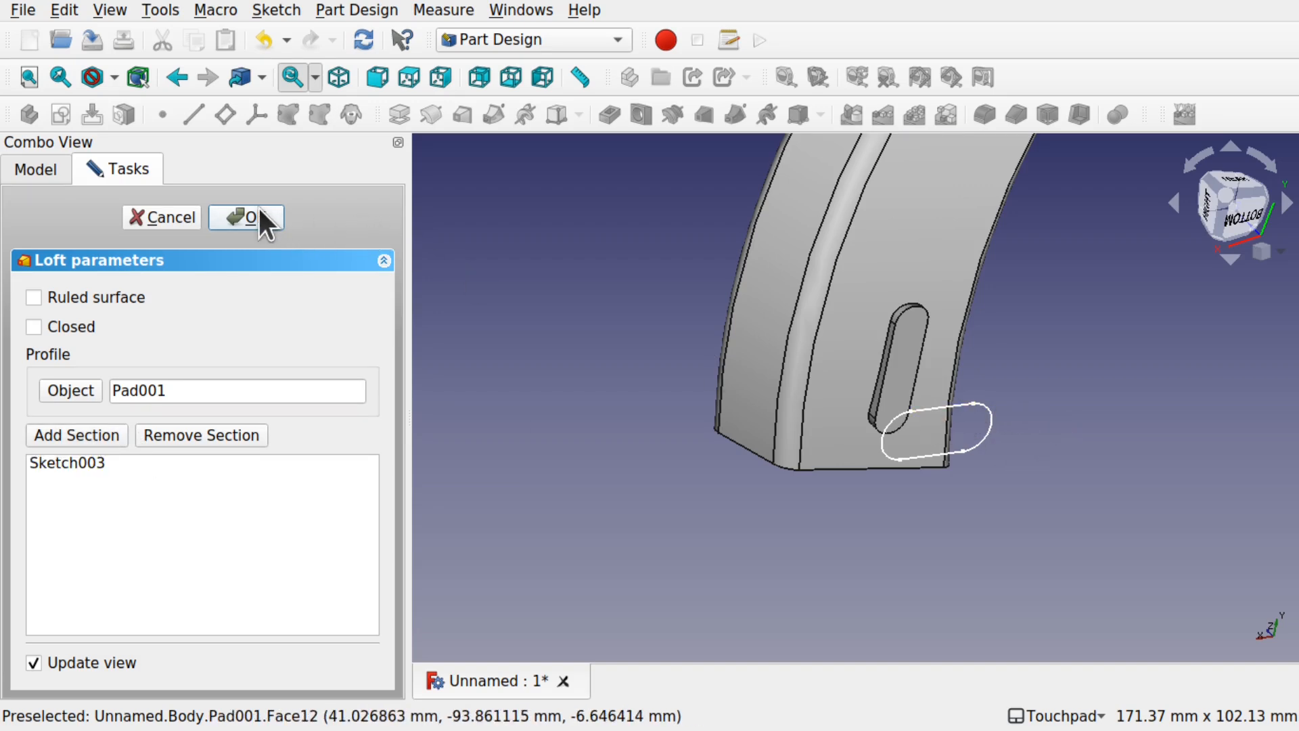
{"action": "left_click", "coordinate": [259, 209]}
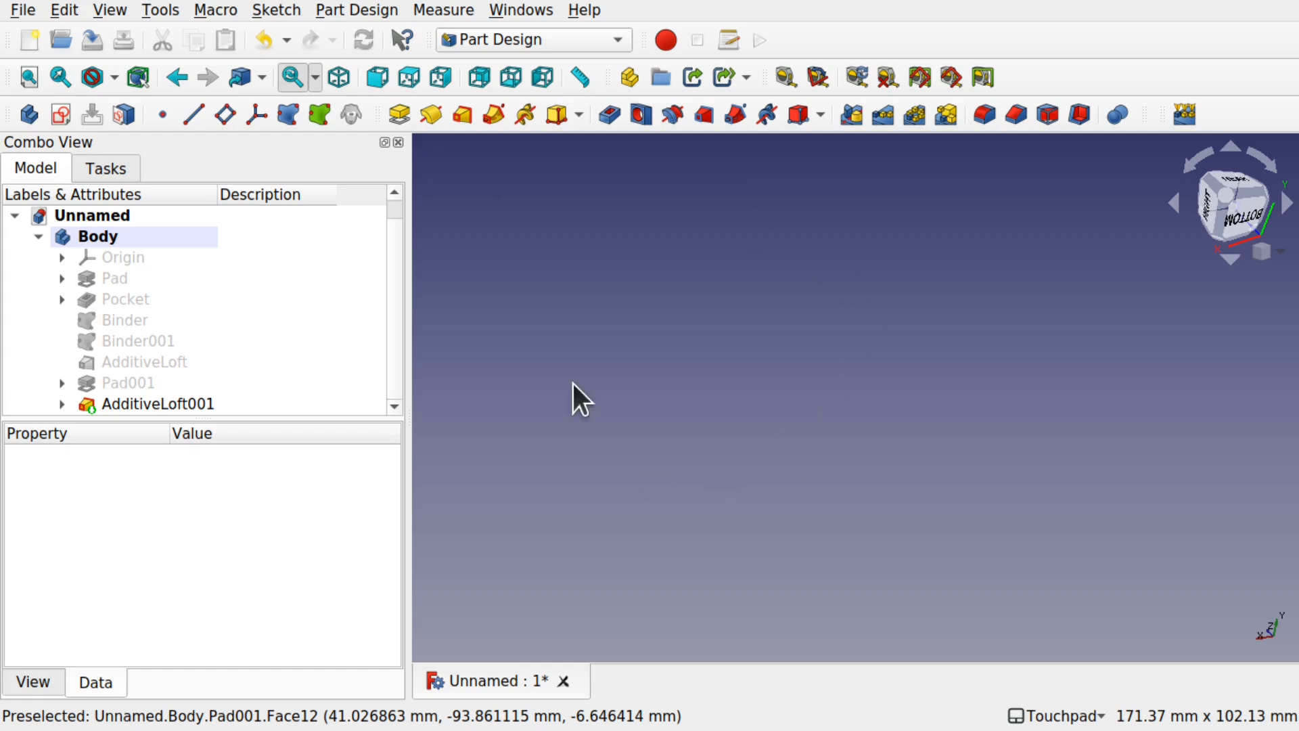
{"action": "double_click", "coordinate": [128, 402]}
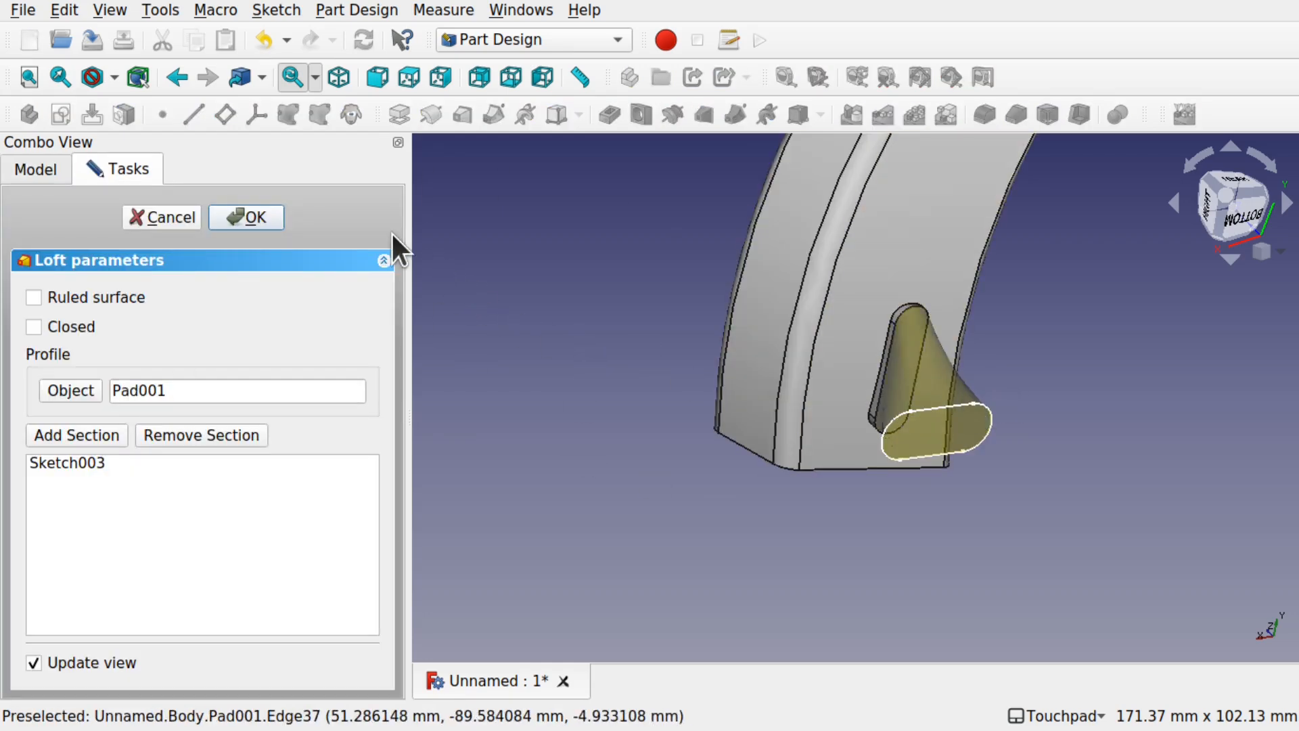
{"action": "left_click", "coordinate": [252, 215]}
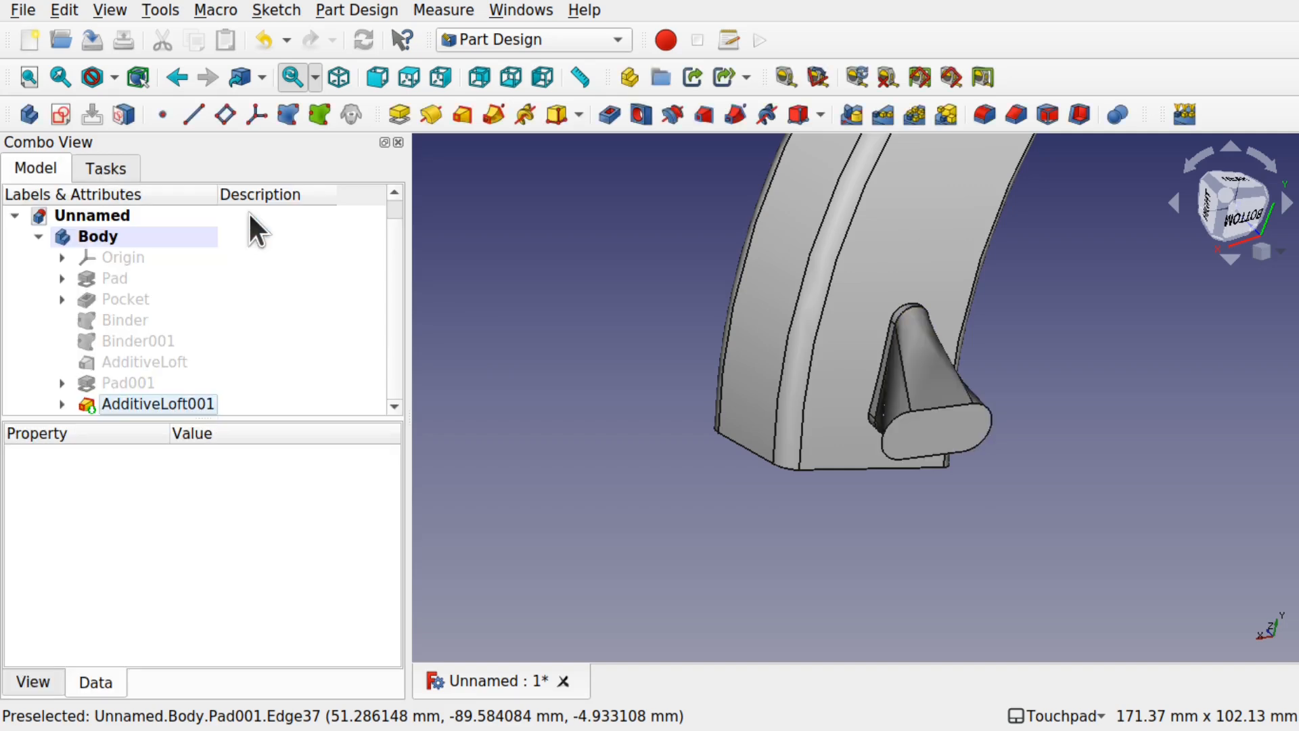
- Narrow the crosswise slot in the loft's end sketch by moving one long edge inward, and close the sketch
{"action": "left_click_drag", "start_coordinate": [783, 380], "coordinate": [675, 514], "text": "alt"}
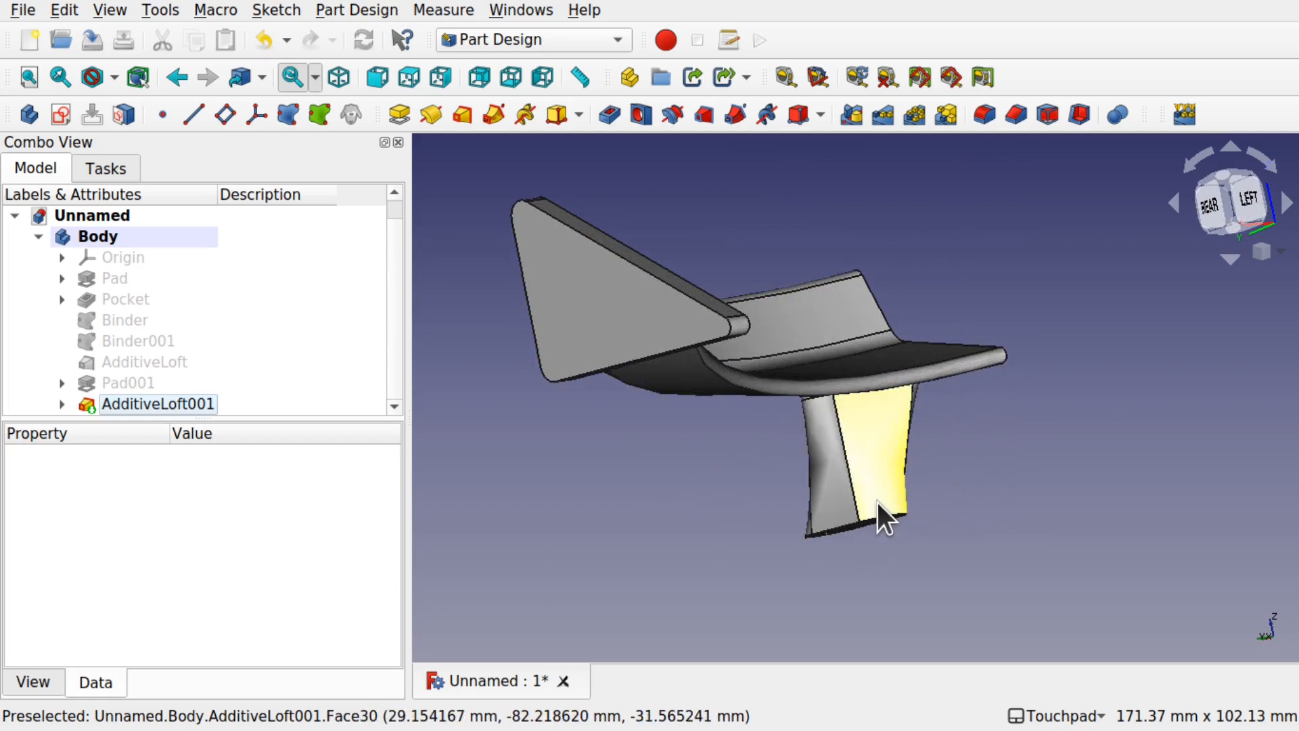
{"action": "scroll", "coordinate": [857, 466], "scroll_direction": "up", "scroll_amount": 5}
{"action": "left_click_drag", "start_coordinate": [856, 466], "coordinate": [782, 450], "text": "alt"}
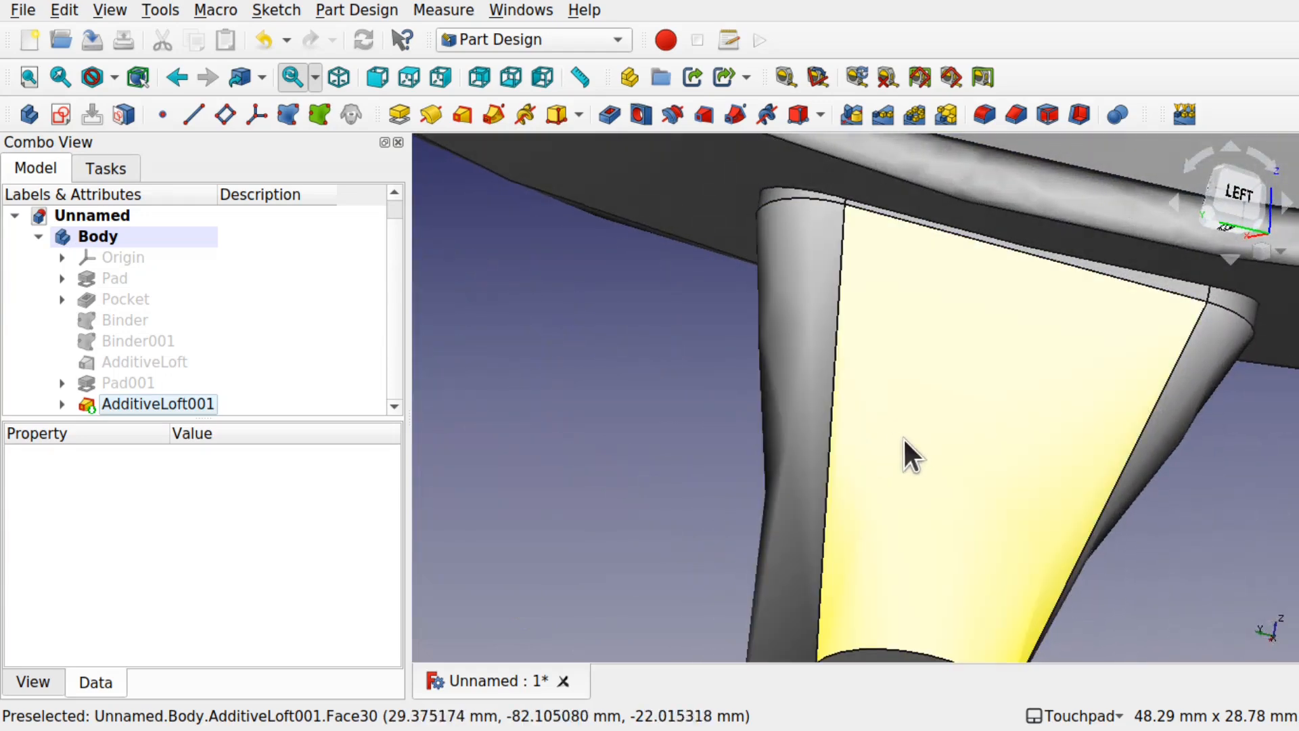
{"action": "scroll", "coordinate": [906, 455], "scroll_direction": "down", "scroll_amount": 5}
{"action": "scroll", "coordinate": [879, 447], "scroll_direction": "down", "scroll_amount": 2}
{"action": "left_click_drag", "start_coordinate": [870, 455], "coordinate": [798, 409], "text": "alt"}
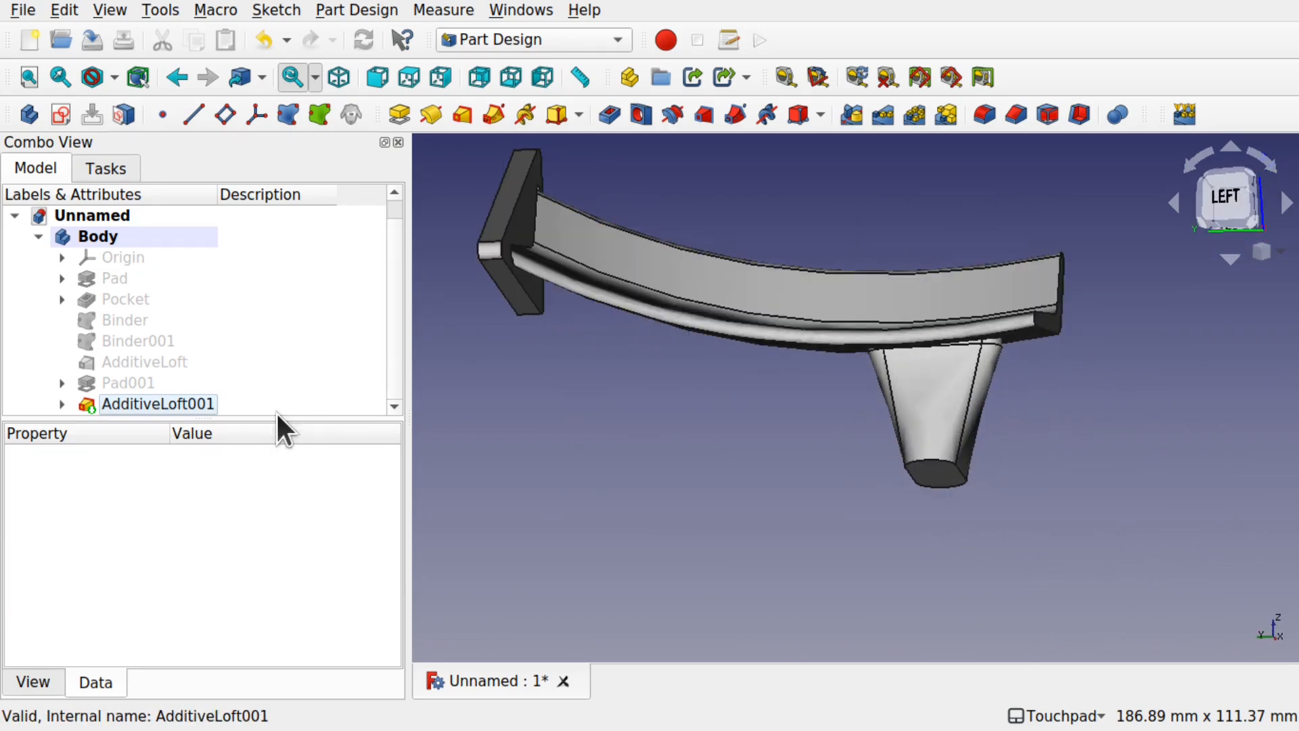
{"action": "left_click", "coordinate": [63, 403]}
{"action": "left_click_drag", "start_coordinate": [394, 356], "coordinate": [383, 391]}
{"action": "double_click", "coordinate": [164, 404]}
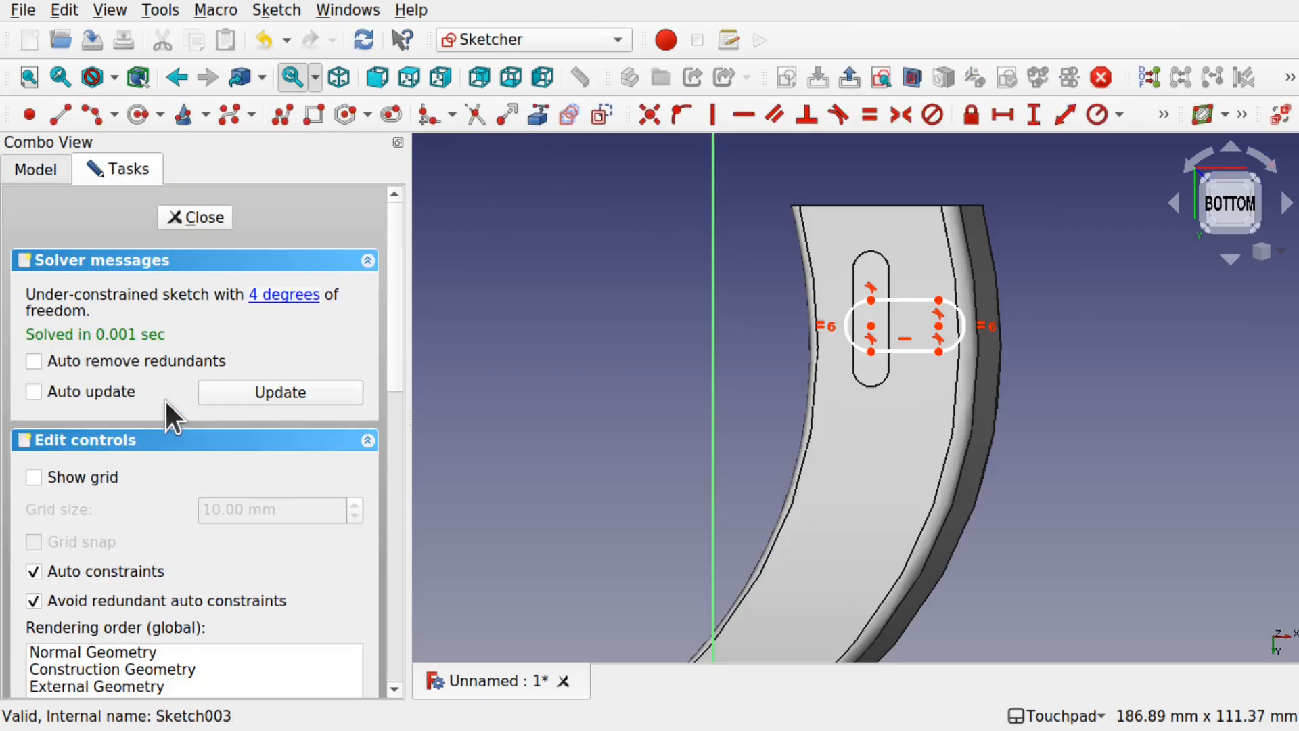
{"action": "left_click_drag", "start_coordinate": [923, 352], "coordinate": [923, 330]}
{"action": "left_click", "coordinate": [206, 218]}
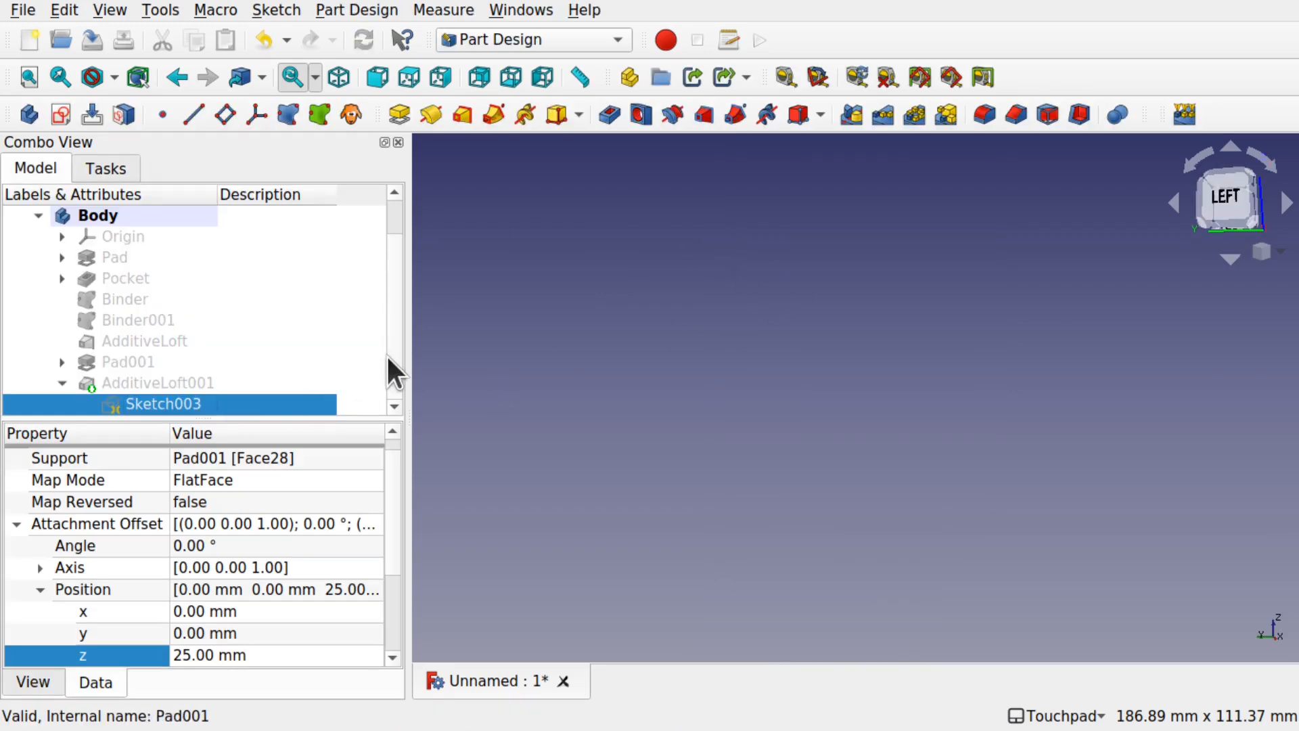
- Show the hidden additive loft again and inspect the reshaped leg beneath the arm
{"action": "left_click", "coordinate": [146, 384]}
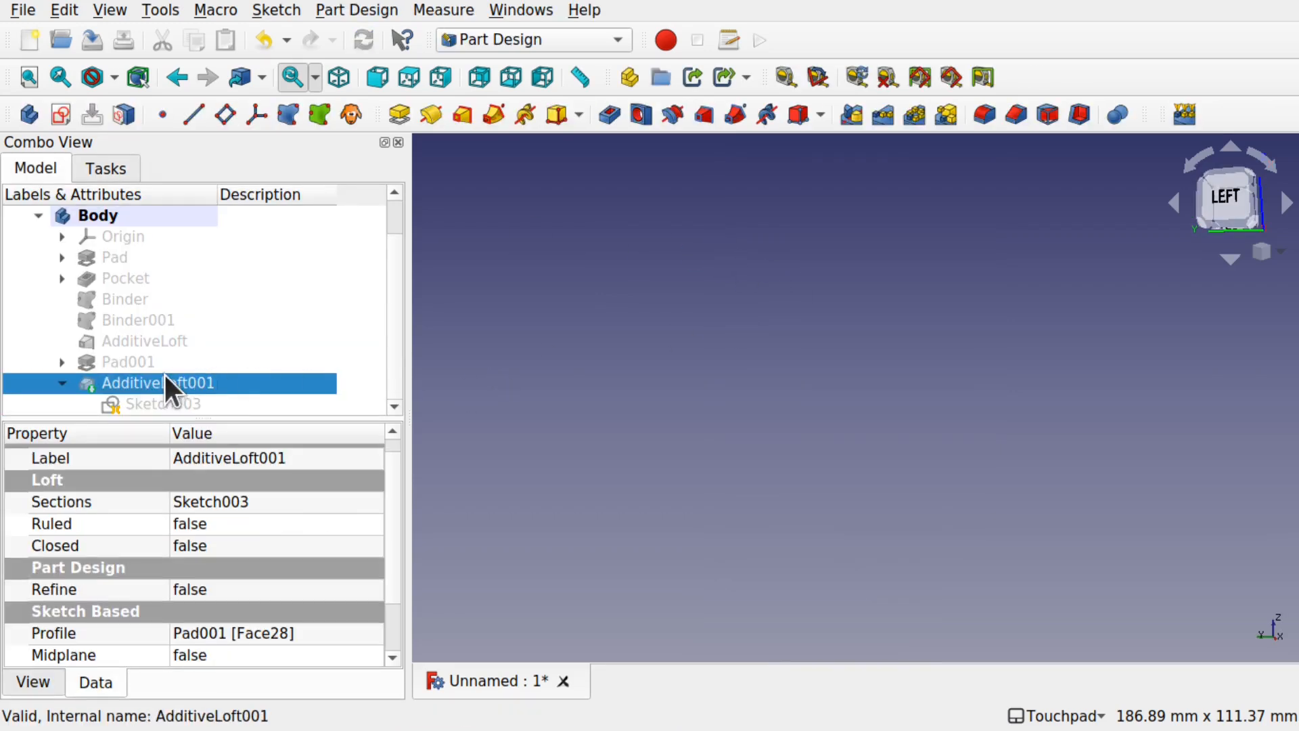
{"action": "key", "text": "space"}
{"action": "middle_click_drag", "start_coordinate": [954, 430], "coordinate": [1008, 455], "text": "alt"}
{"action": "left_click", "coordinate": [872, 497]}
{"action": "middle_click_drag", "start_coordinate": [871, 497], "coordinate": [765, 466], "text": "alt"}
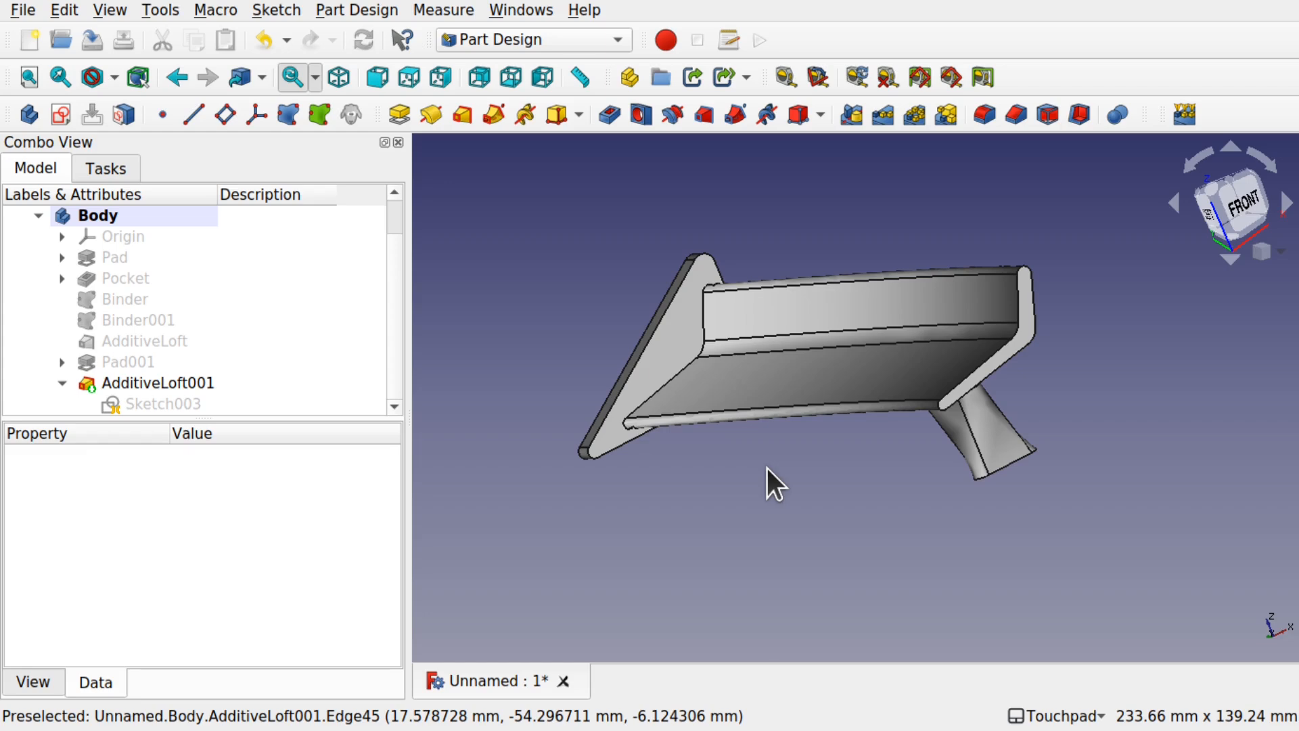
{"action": "middle_click_drag", "start_coordinate": [765, 468], "coordinate": [834, 399]}
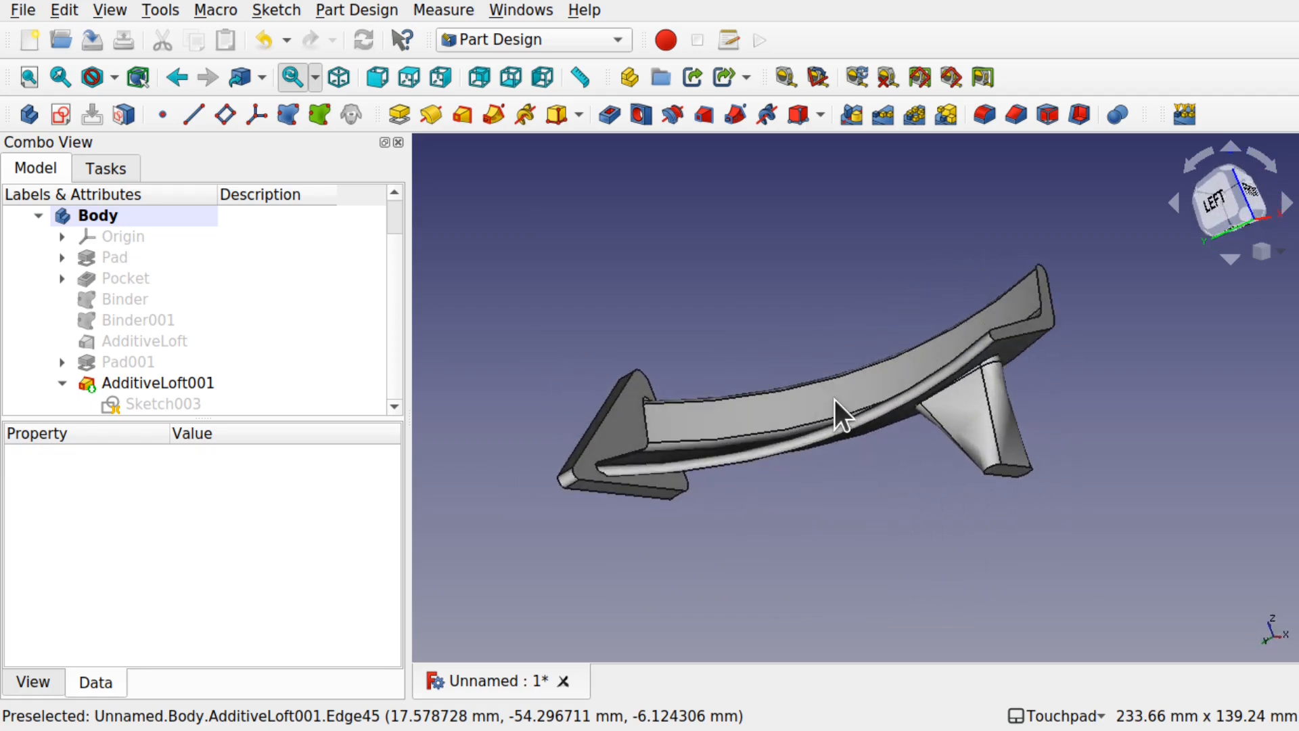